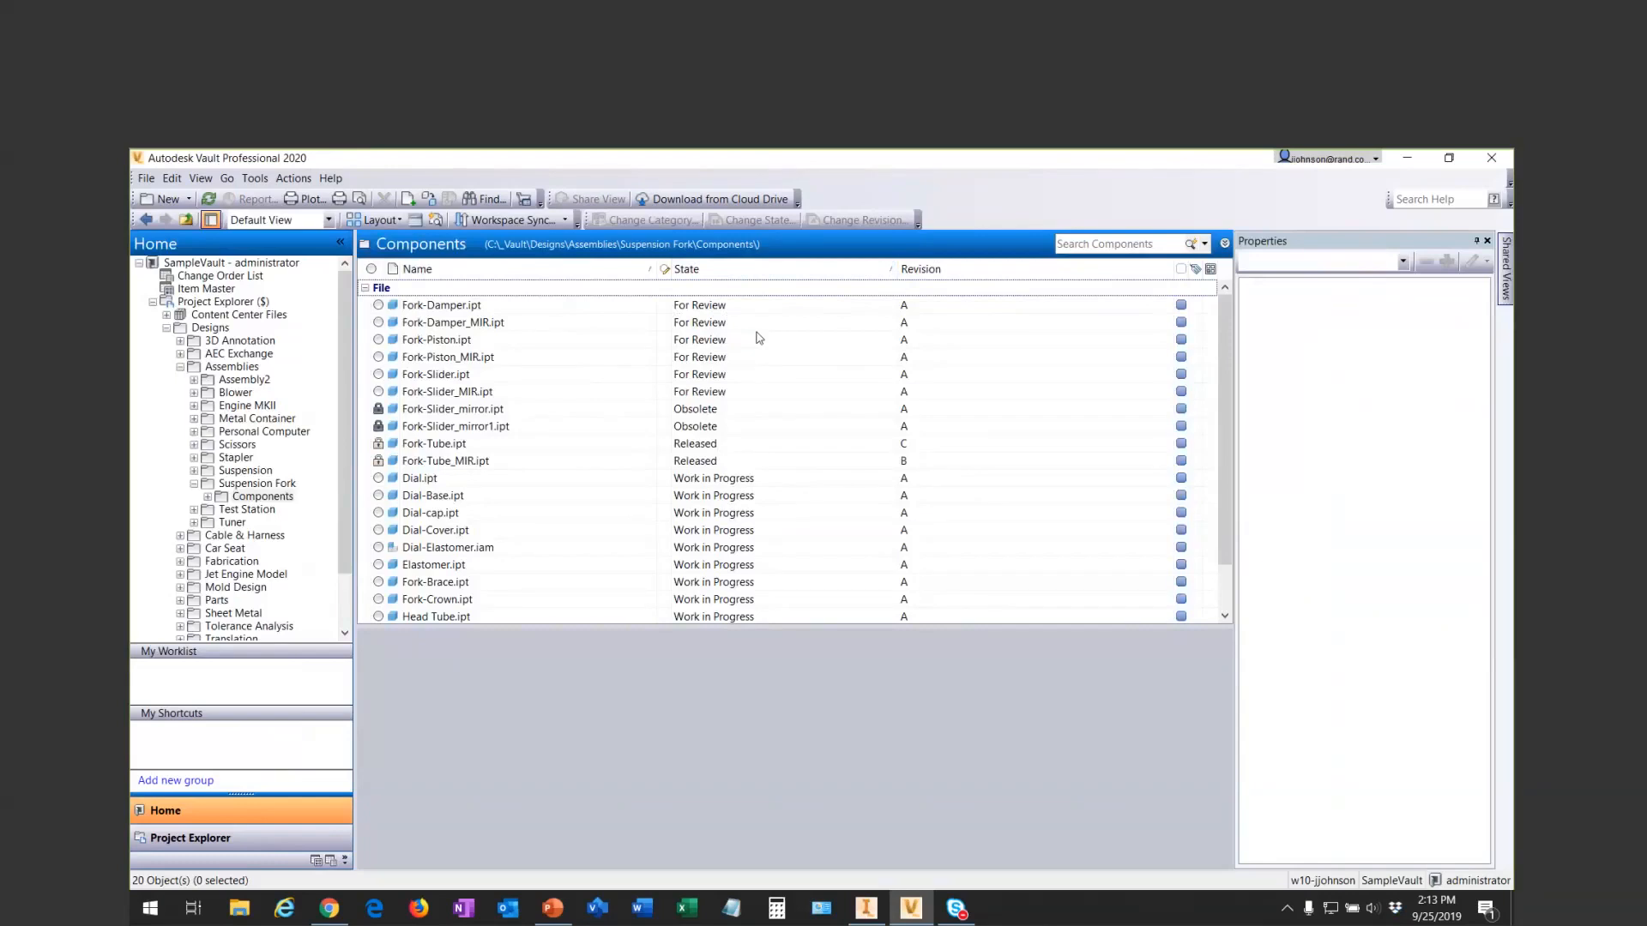
- Sort the Components file list by State in descending order, and re-sort it by Revision in descending order
scroll(769, 324, "down", 1)
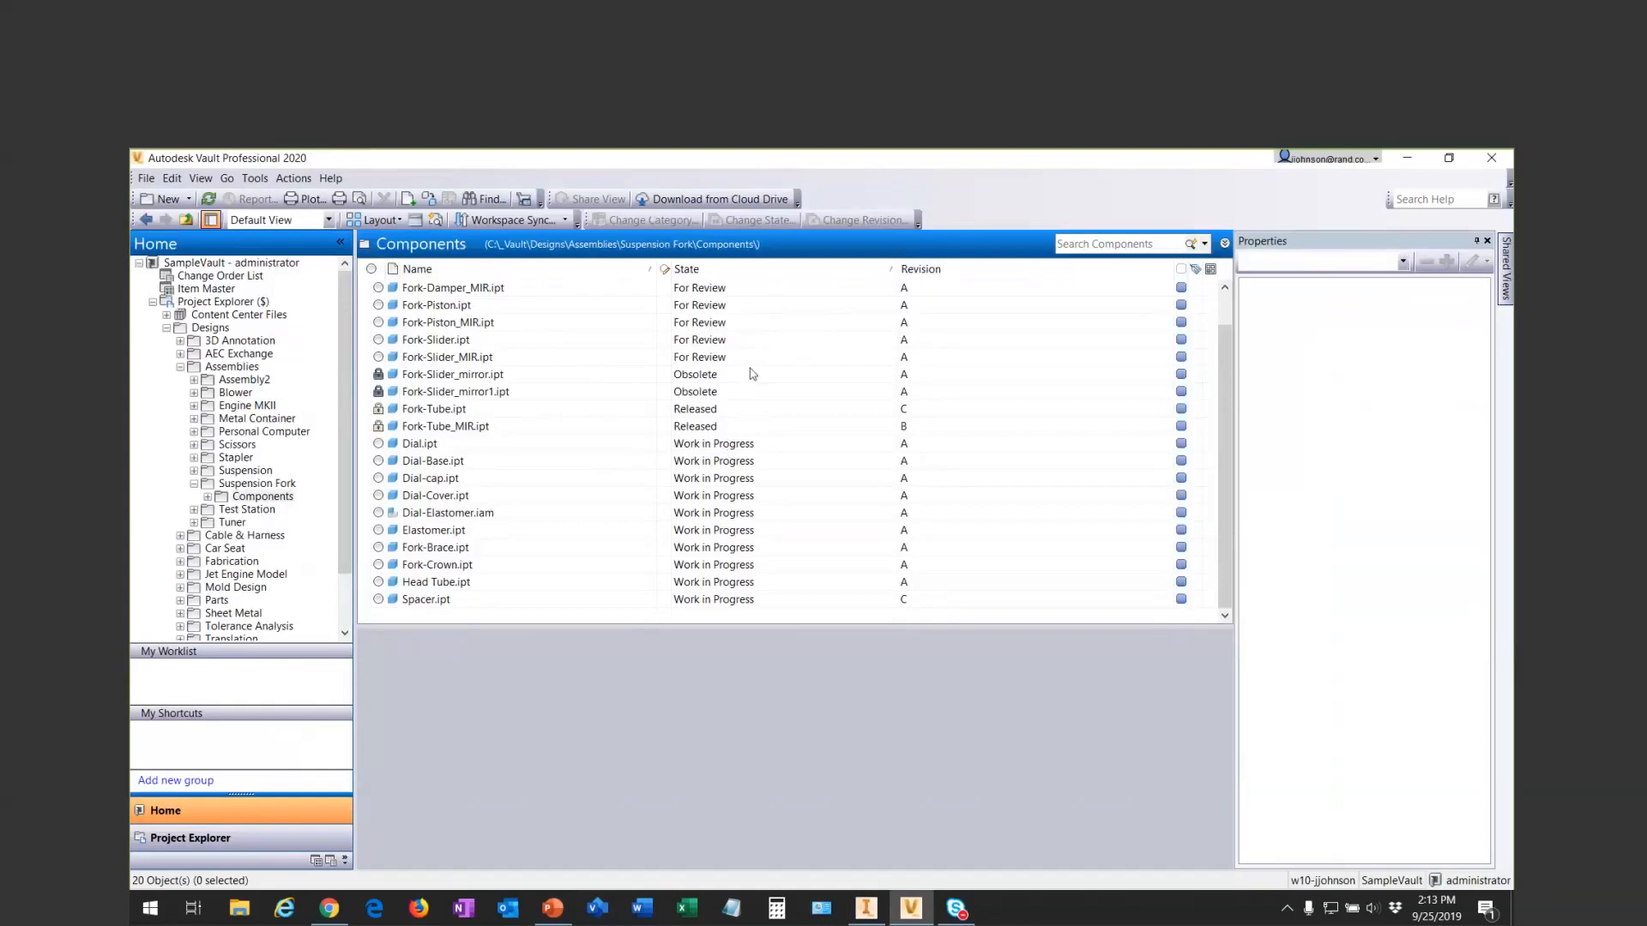
scroll(752, 374, "up", 1)
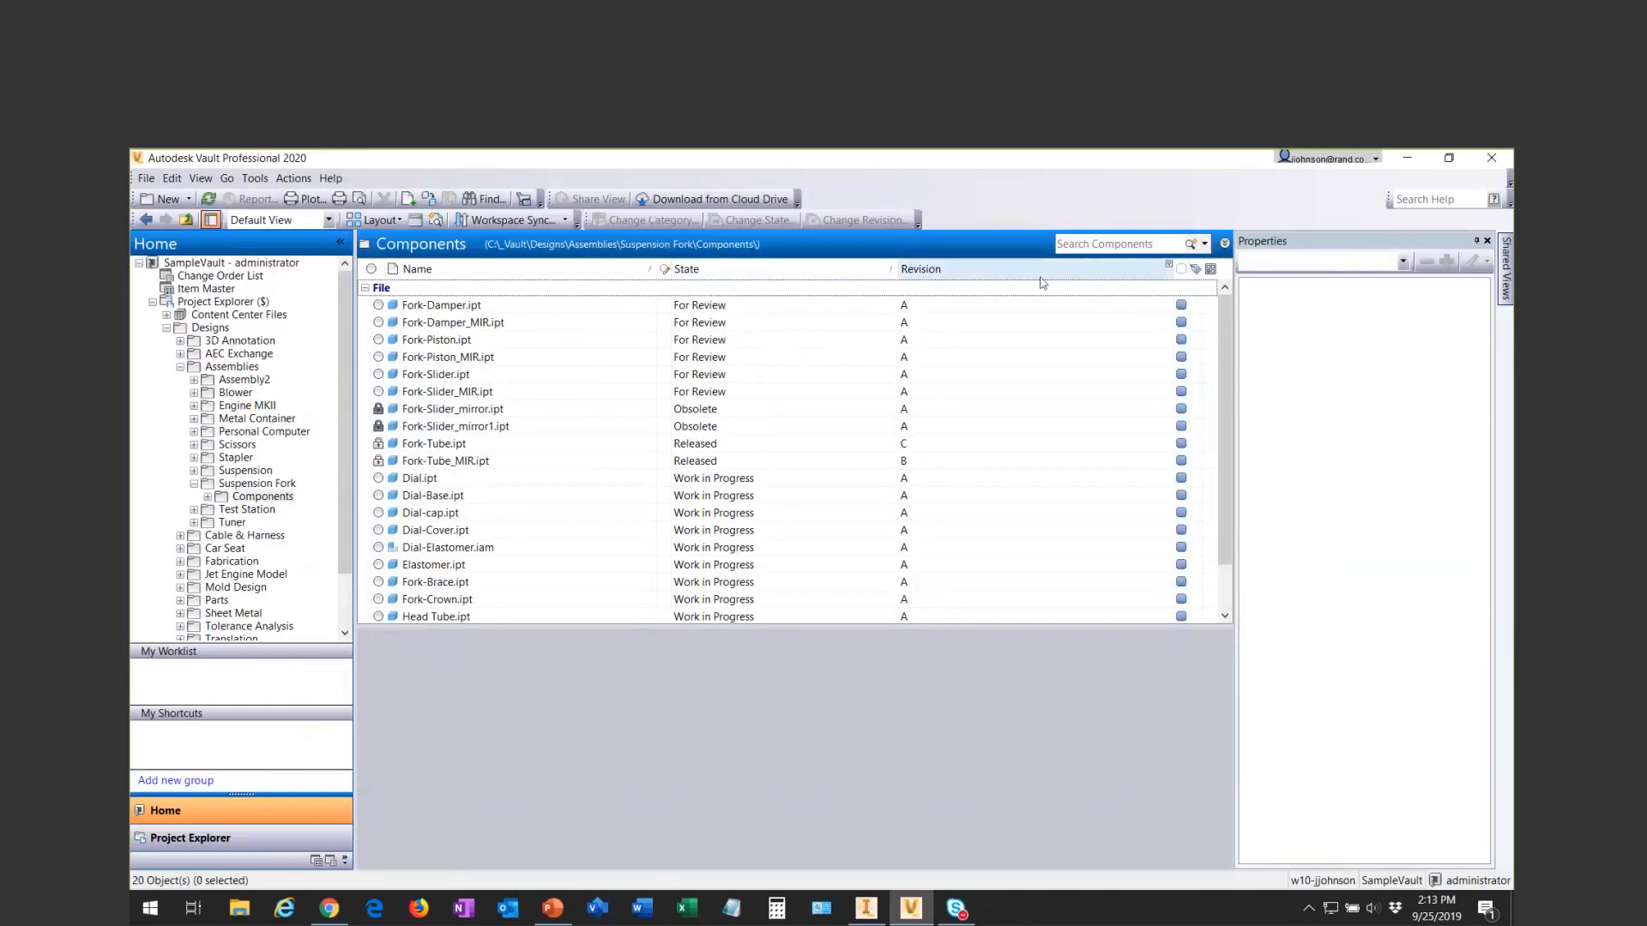
left_click(866, 277)
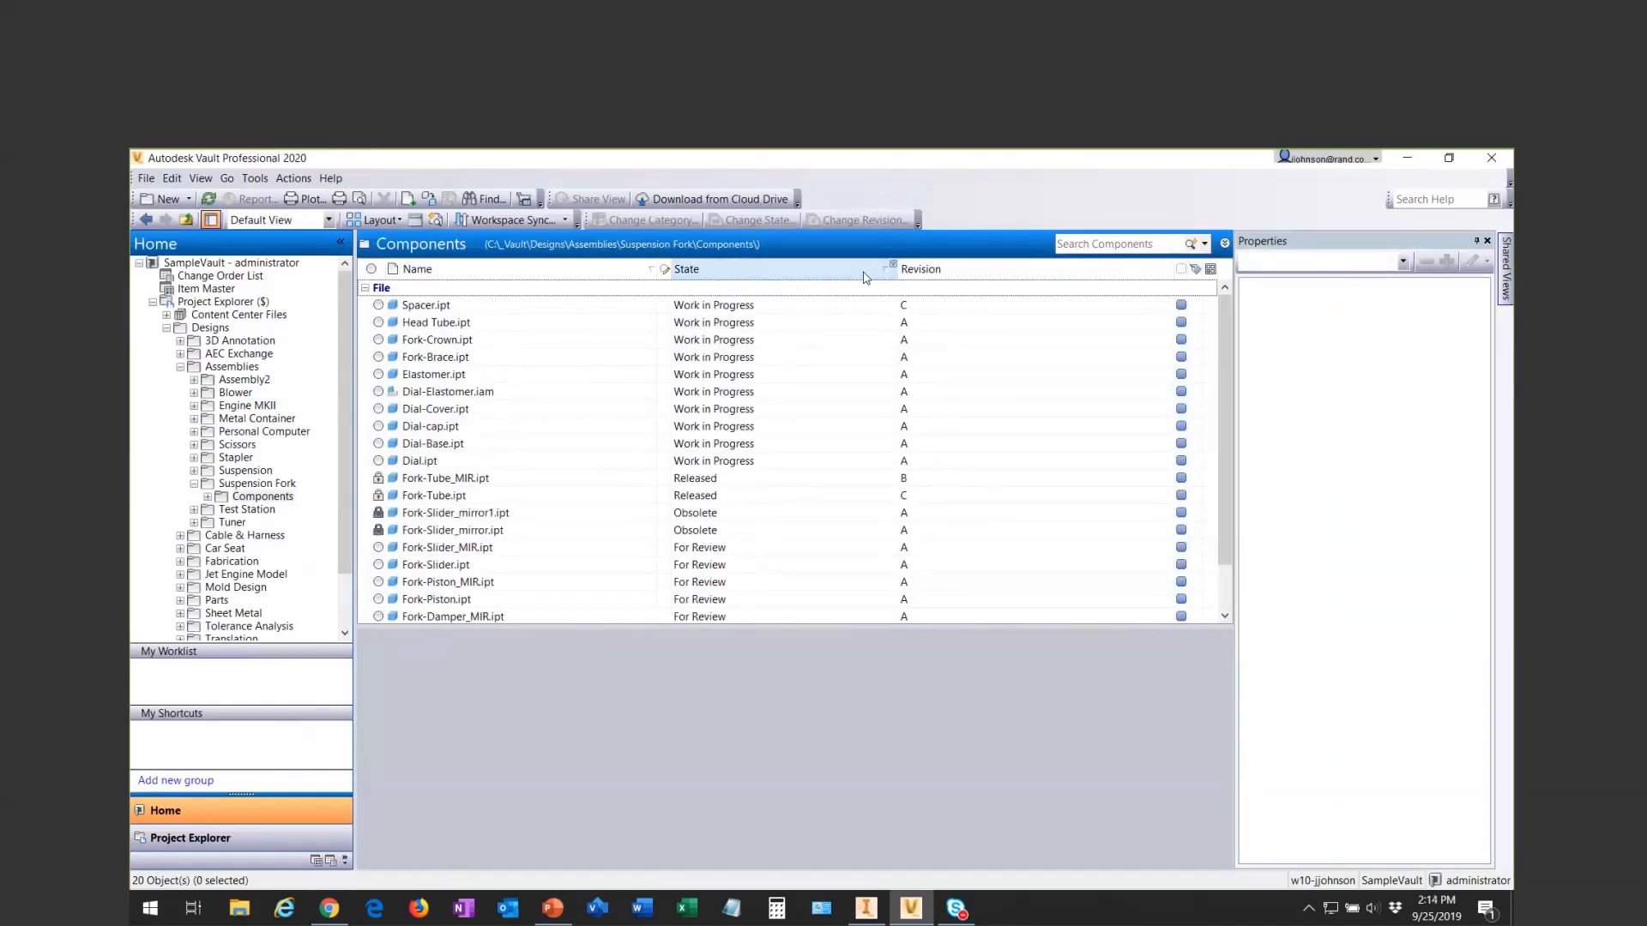
left_click(1120, 270)
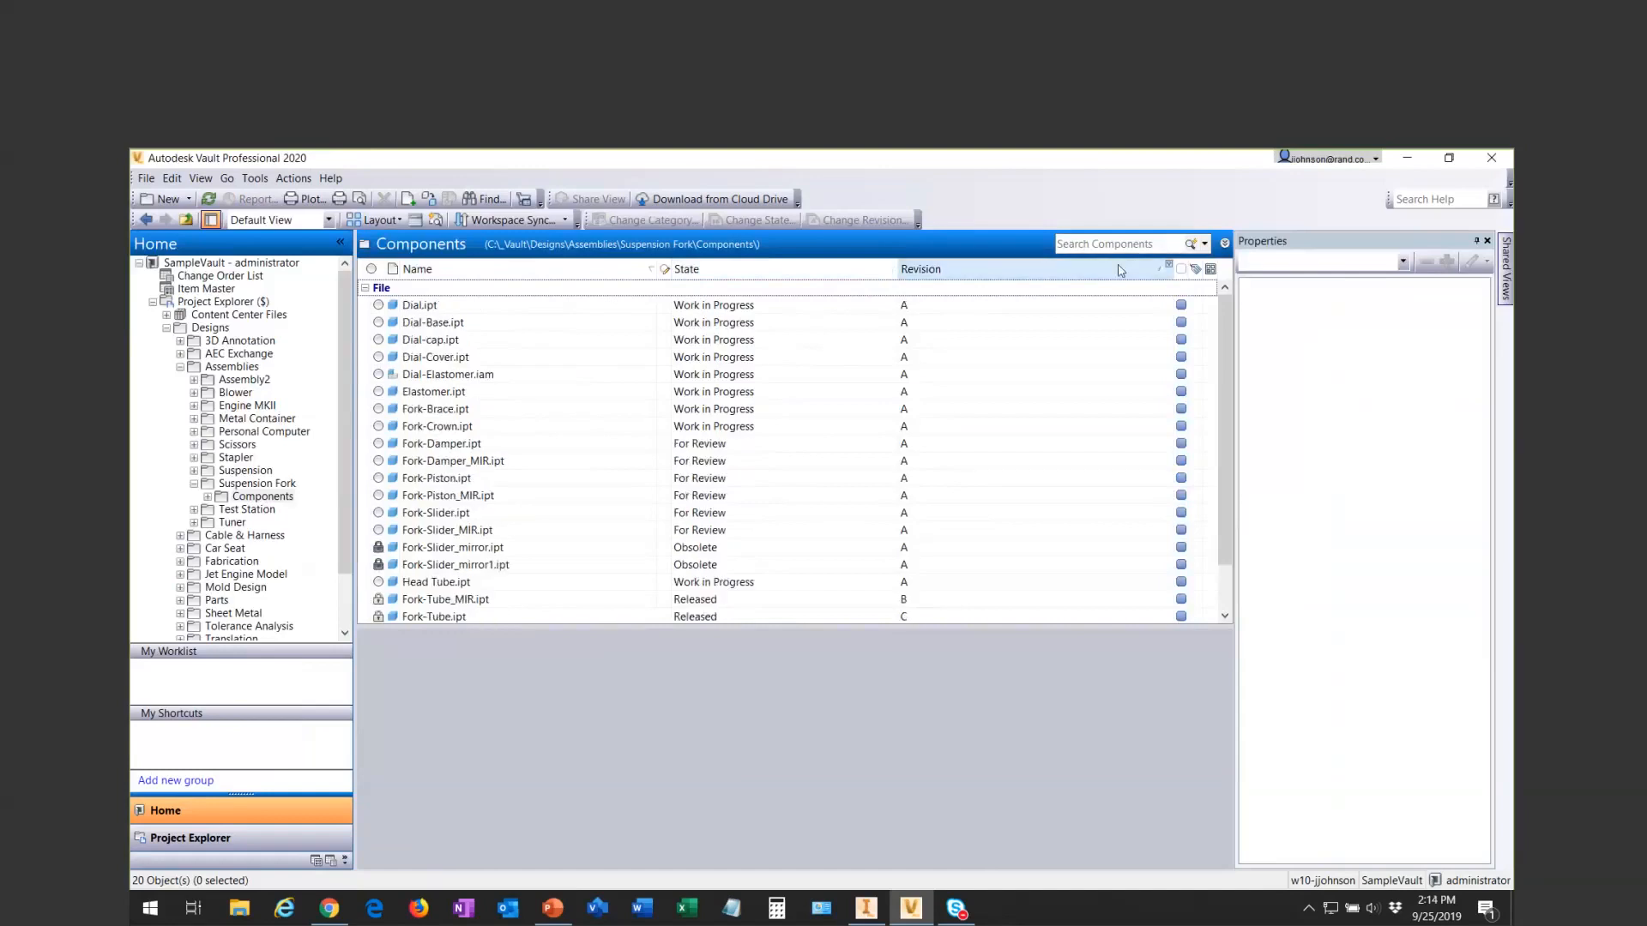
left_click(1072, 268)
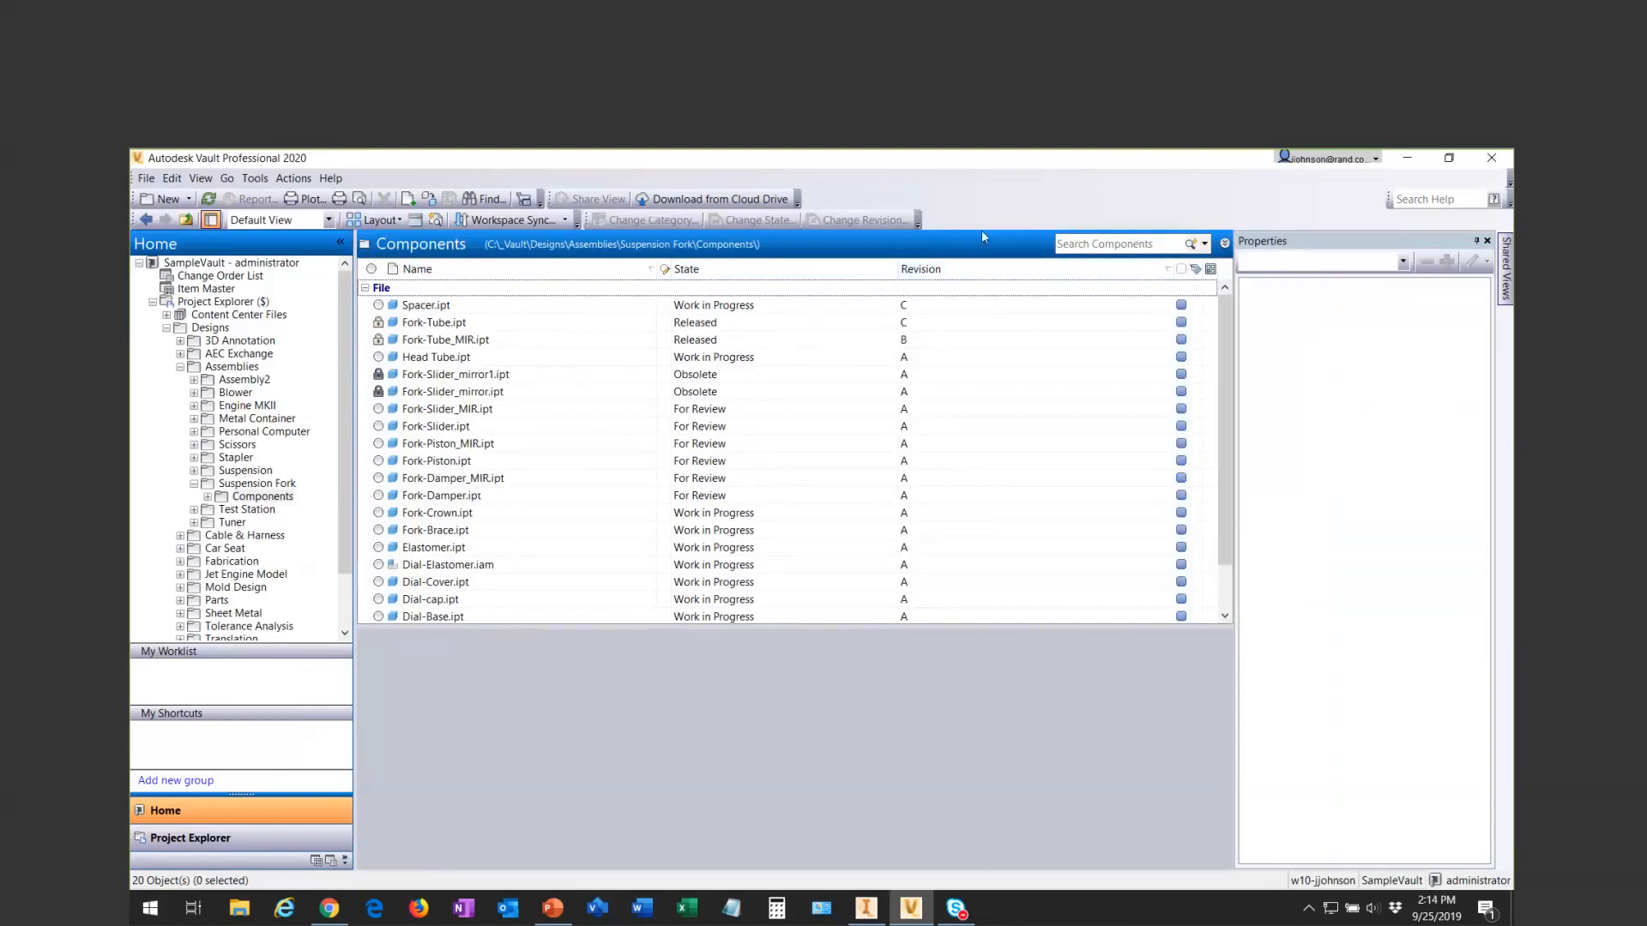
- Add the Checked In field to the list view and place its column between Name and State
right_click(974, 271)
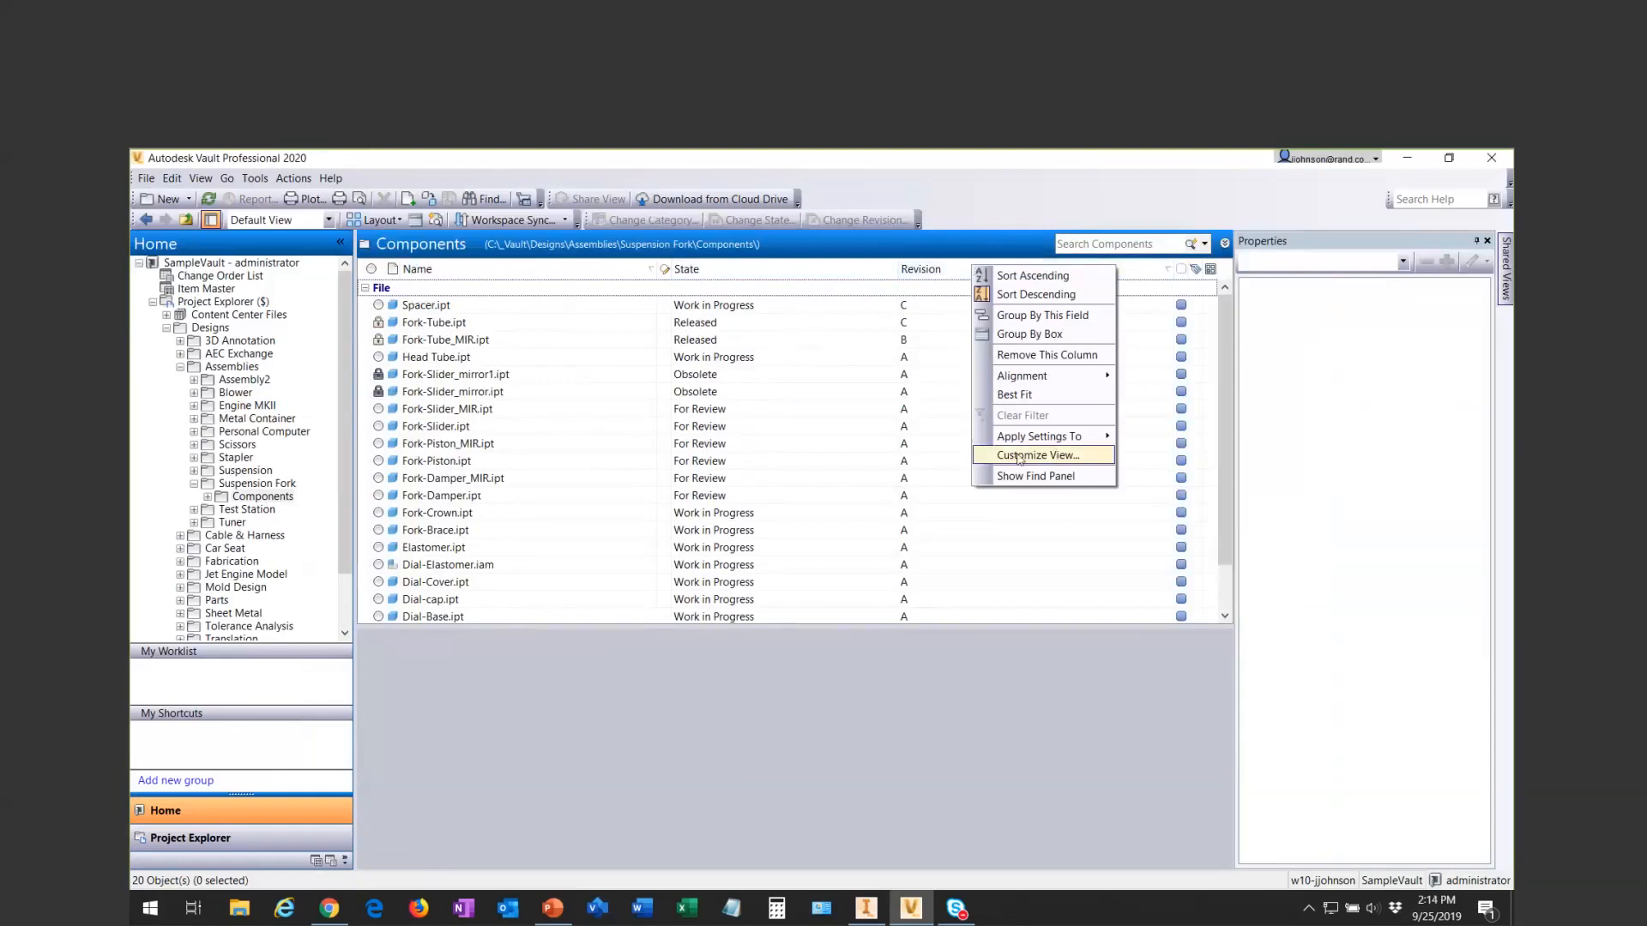
left_click(1055, 457)
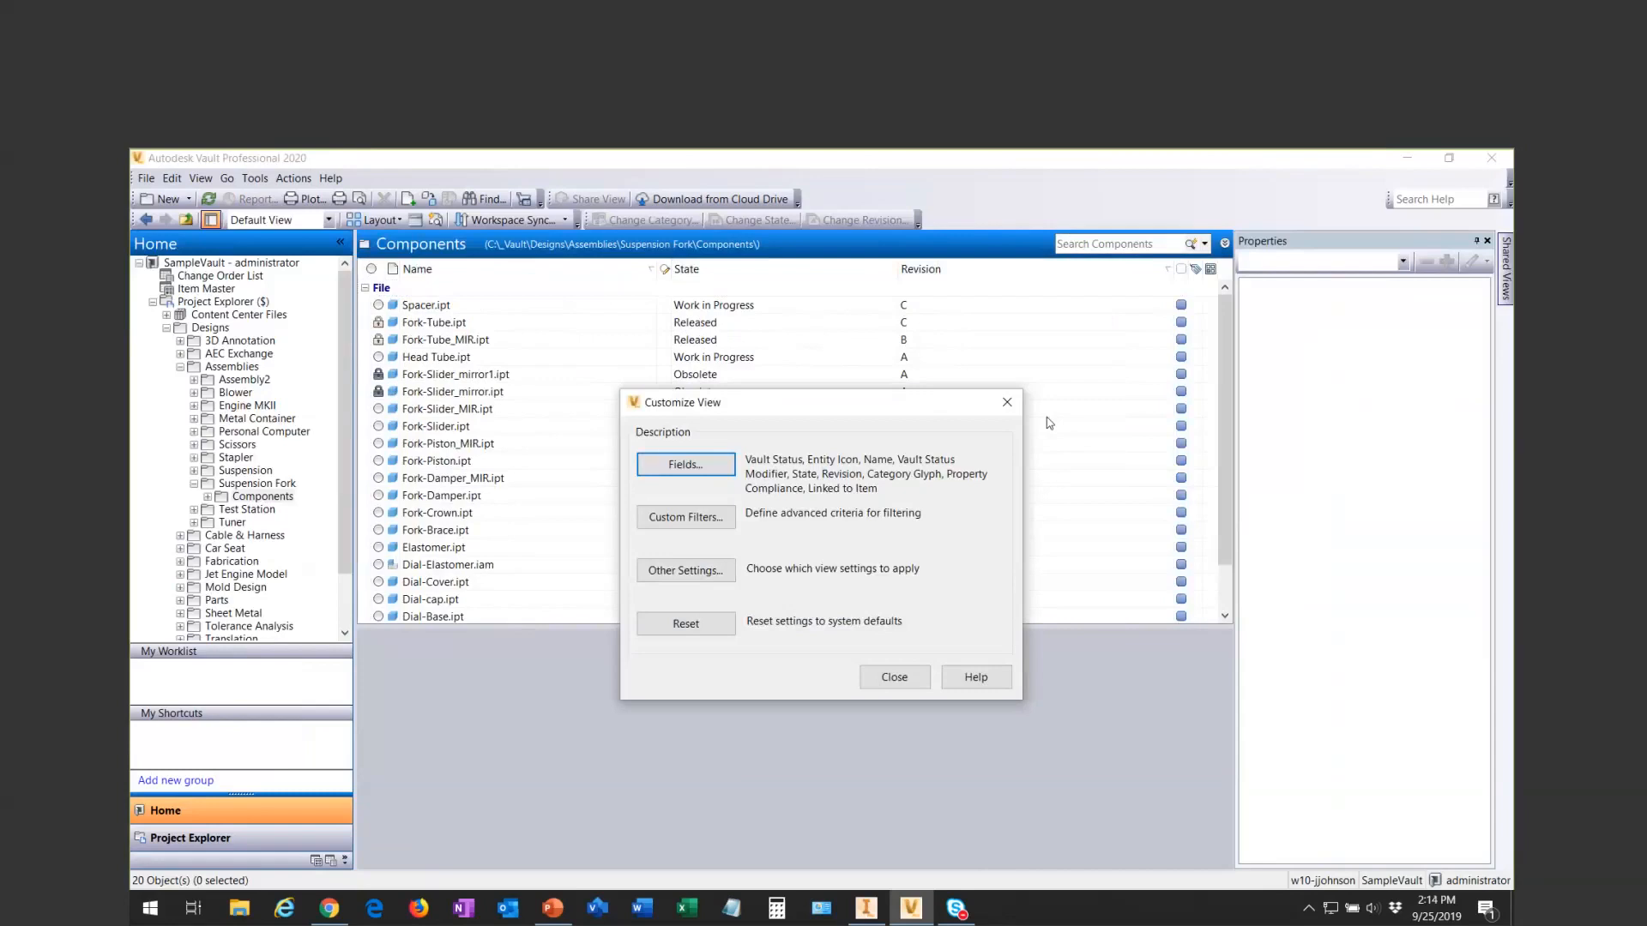
left_click(696, 473)
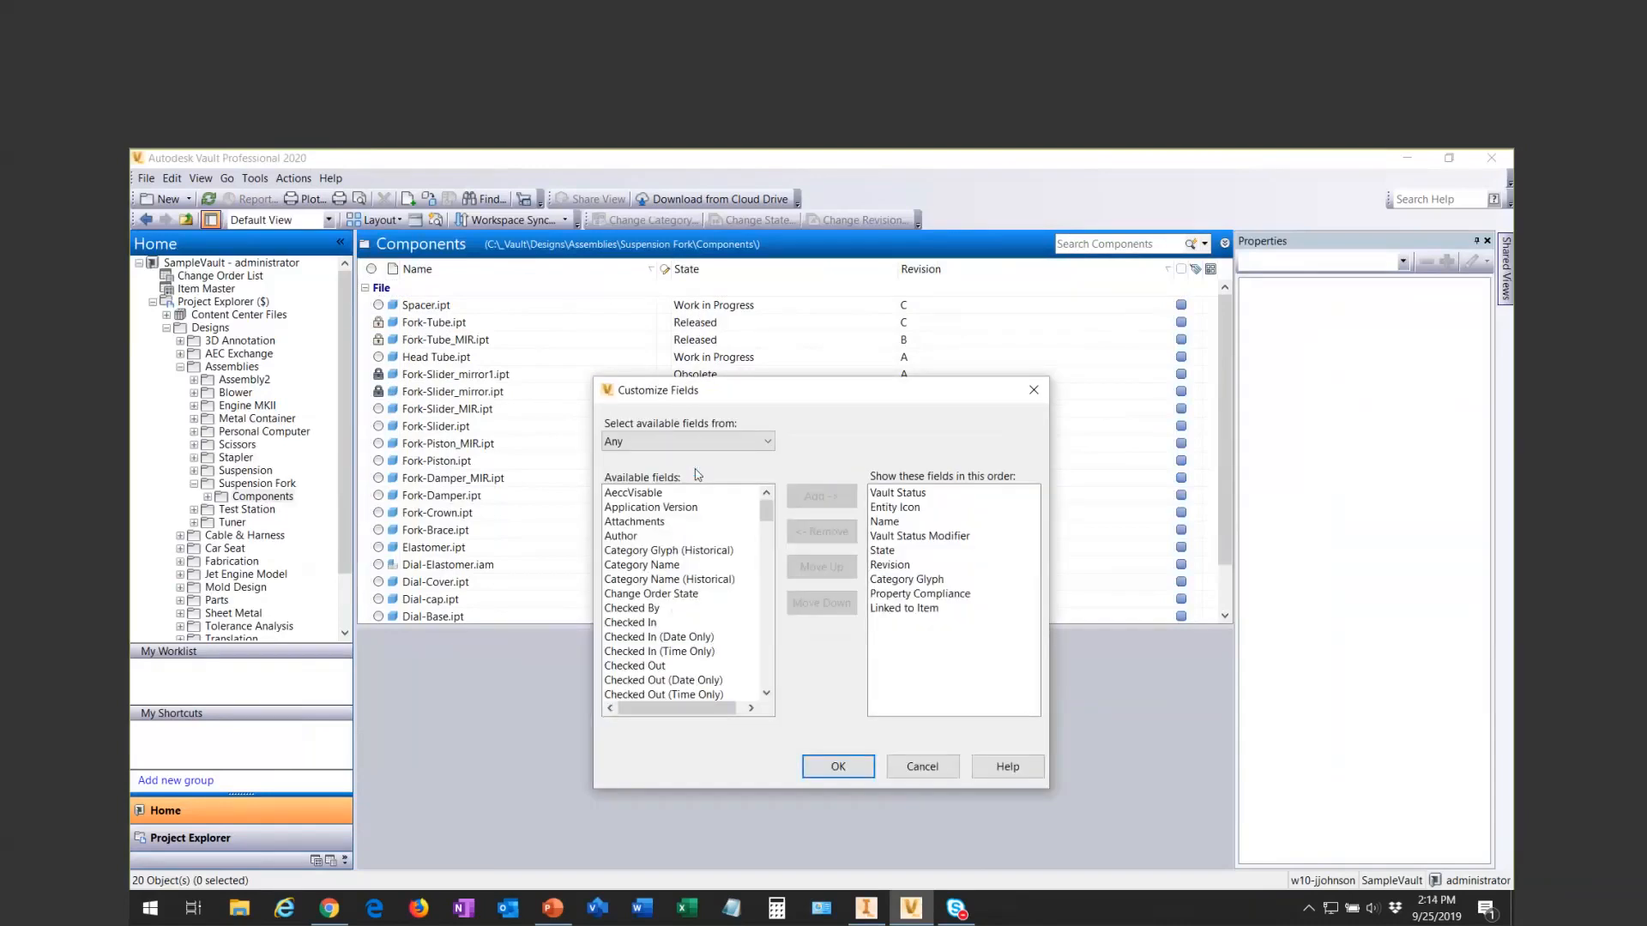
left_click_drag(743, 429, 745, 479)
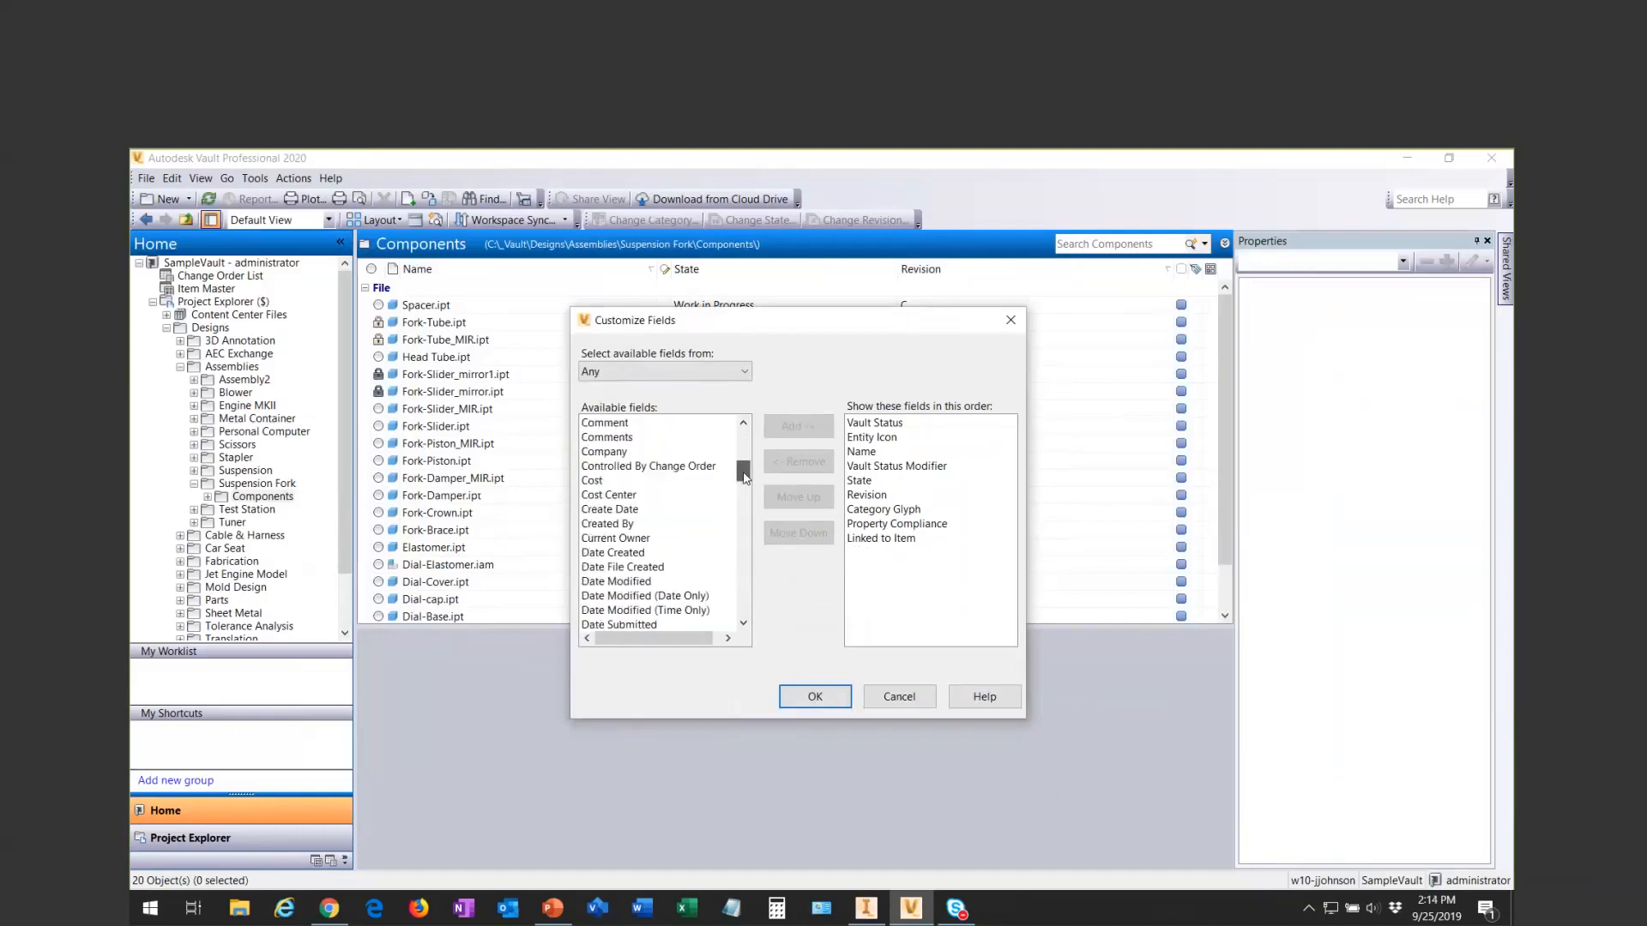
scroll(642, 459, "up", 4)
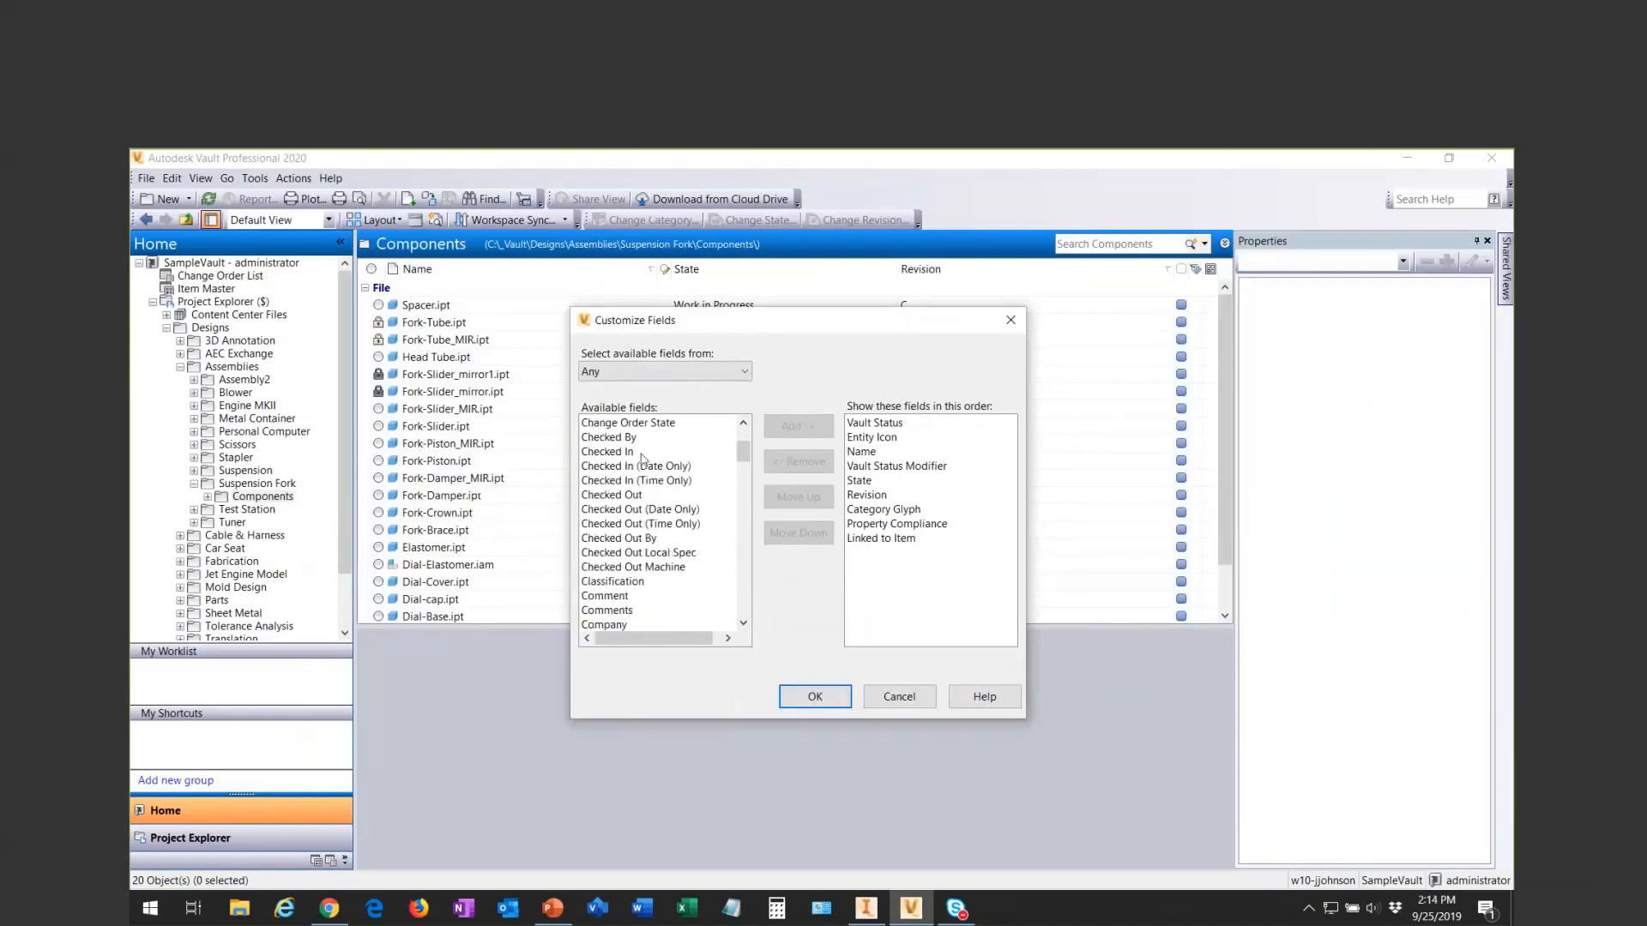
left_click(617, 452)
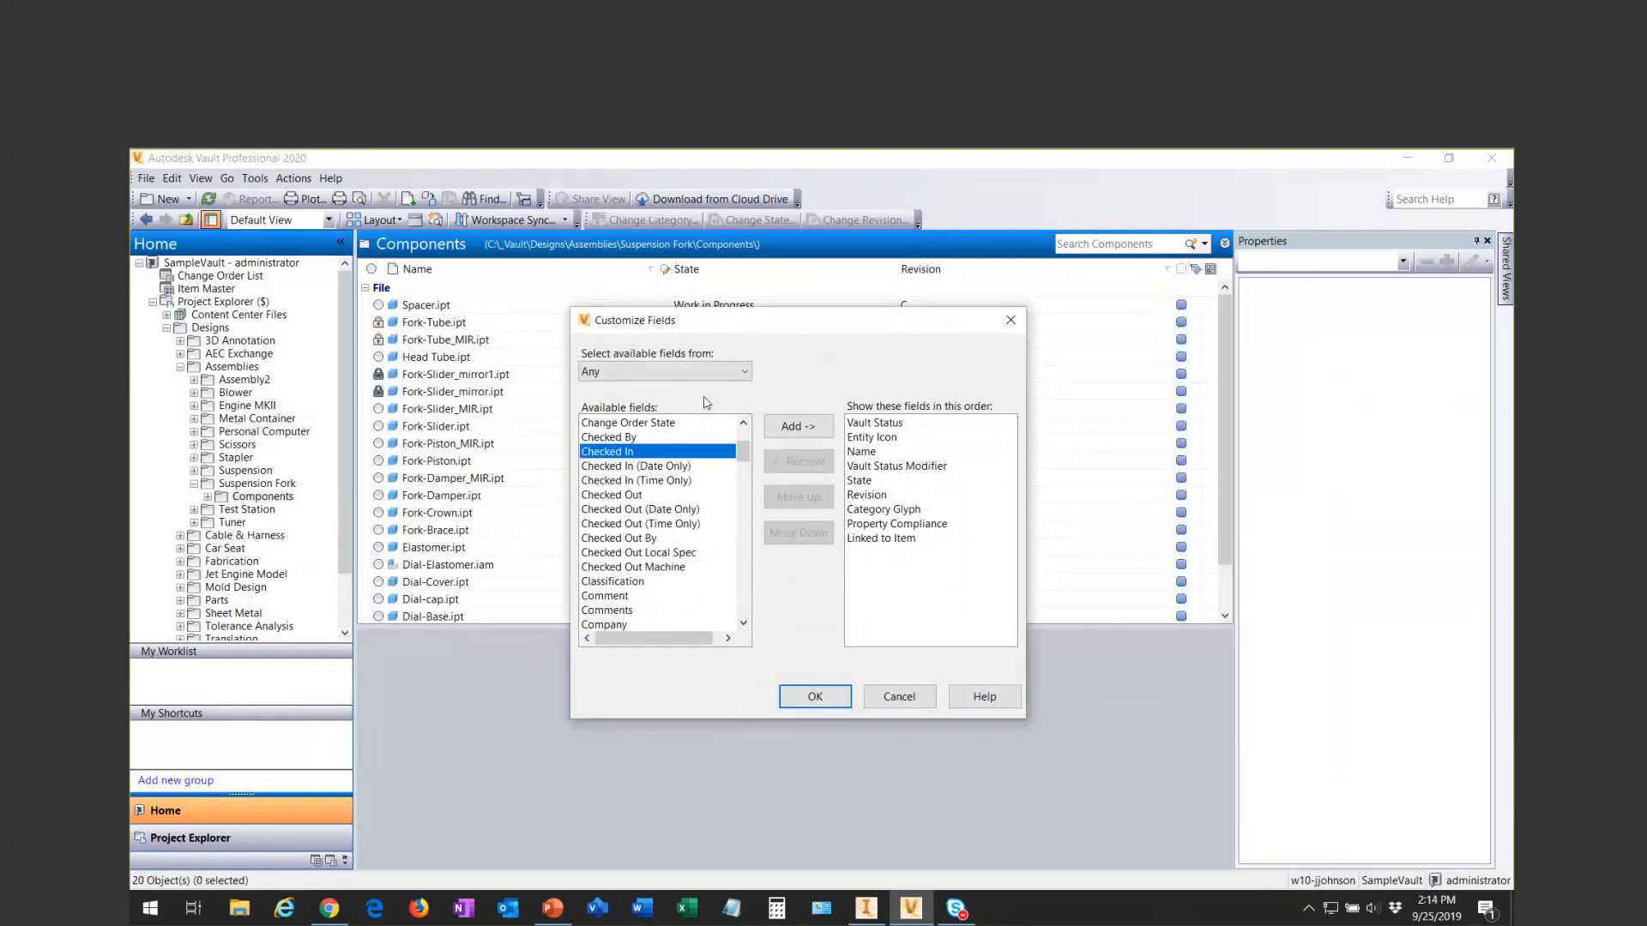
left_click(792, 424)
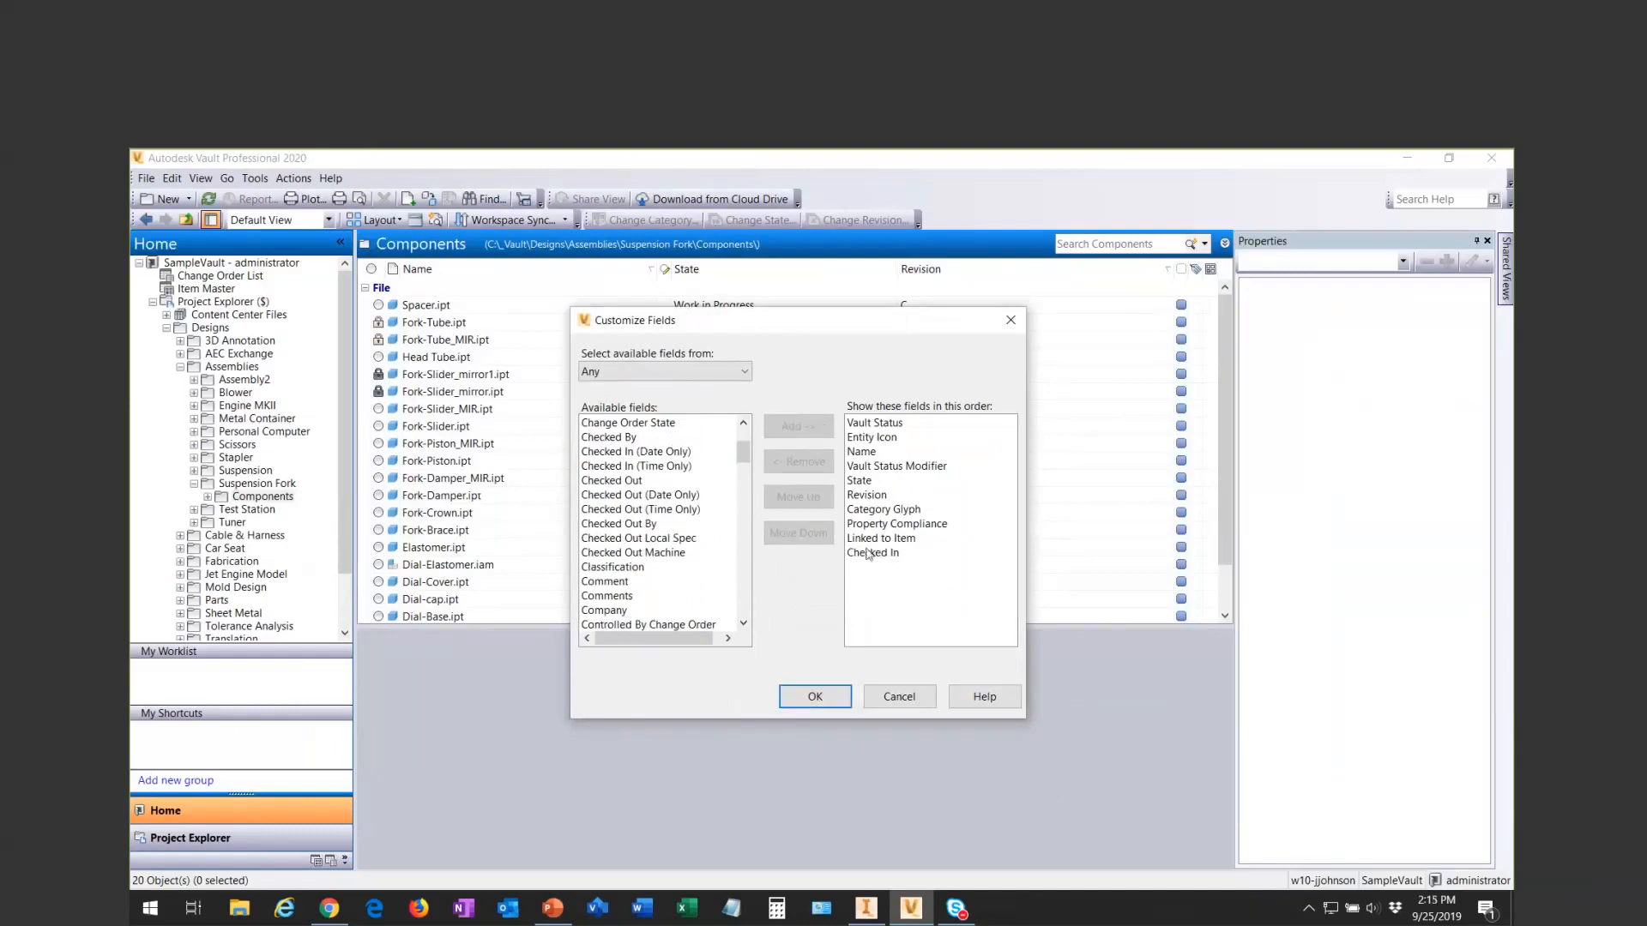
left_click(830, 702)
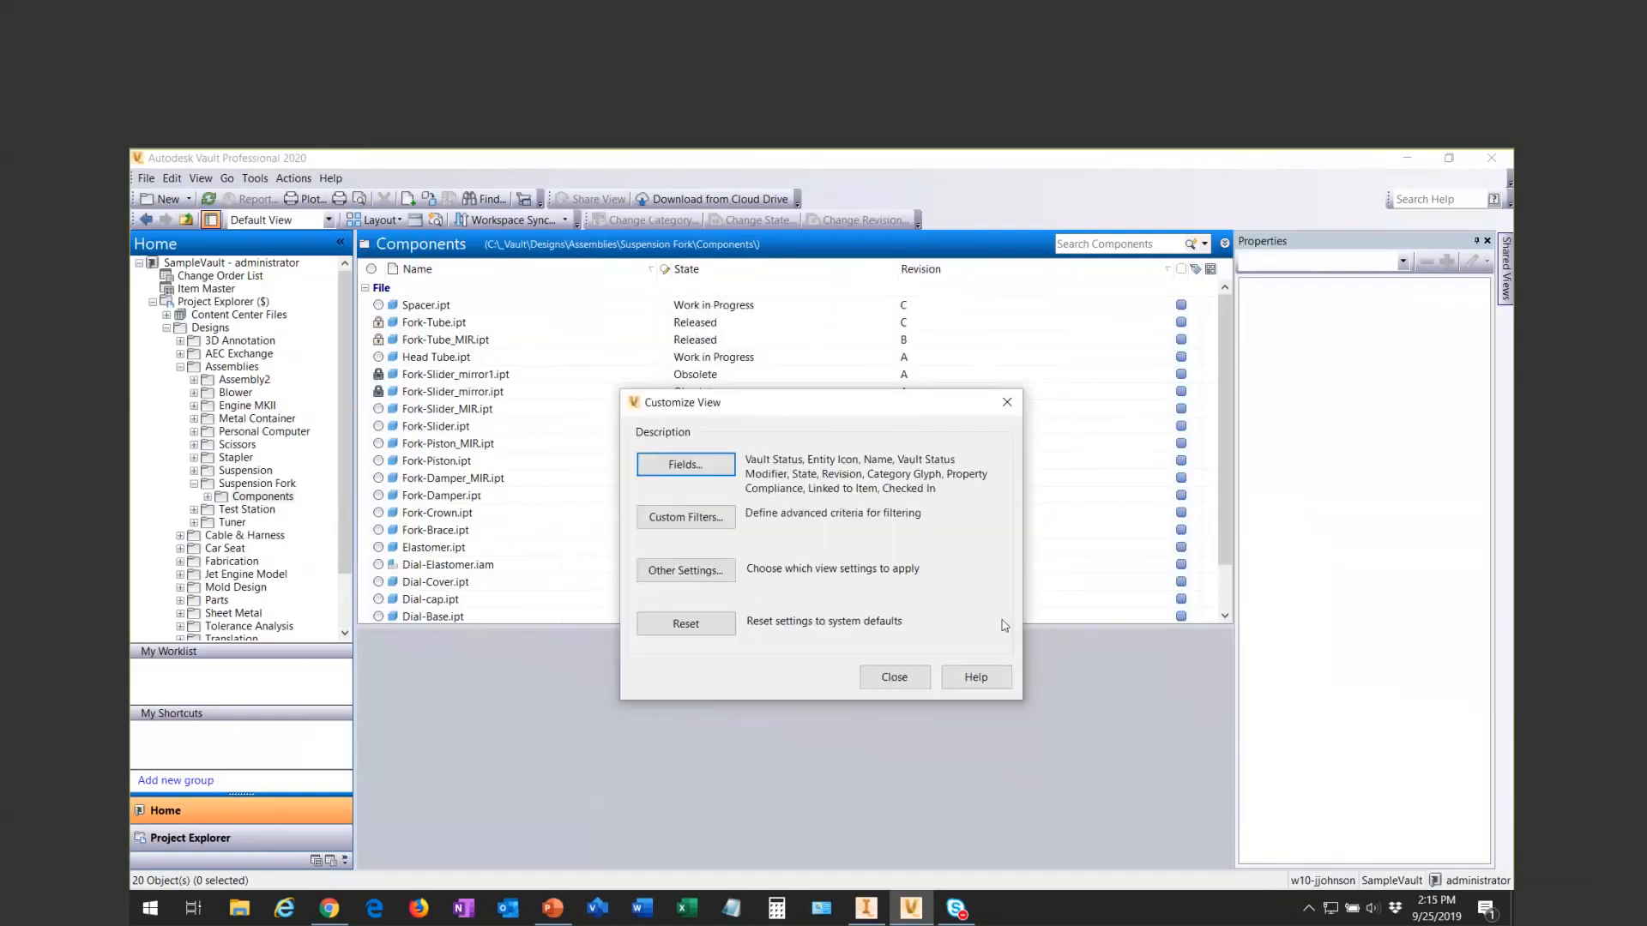
left_click(883, 678)
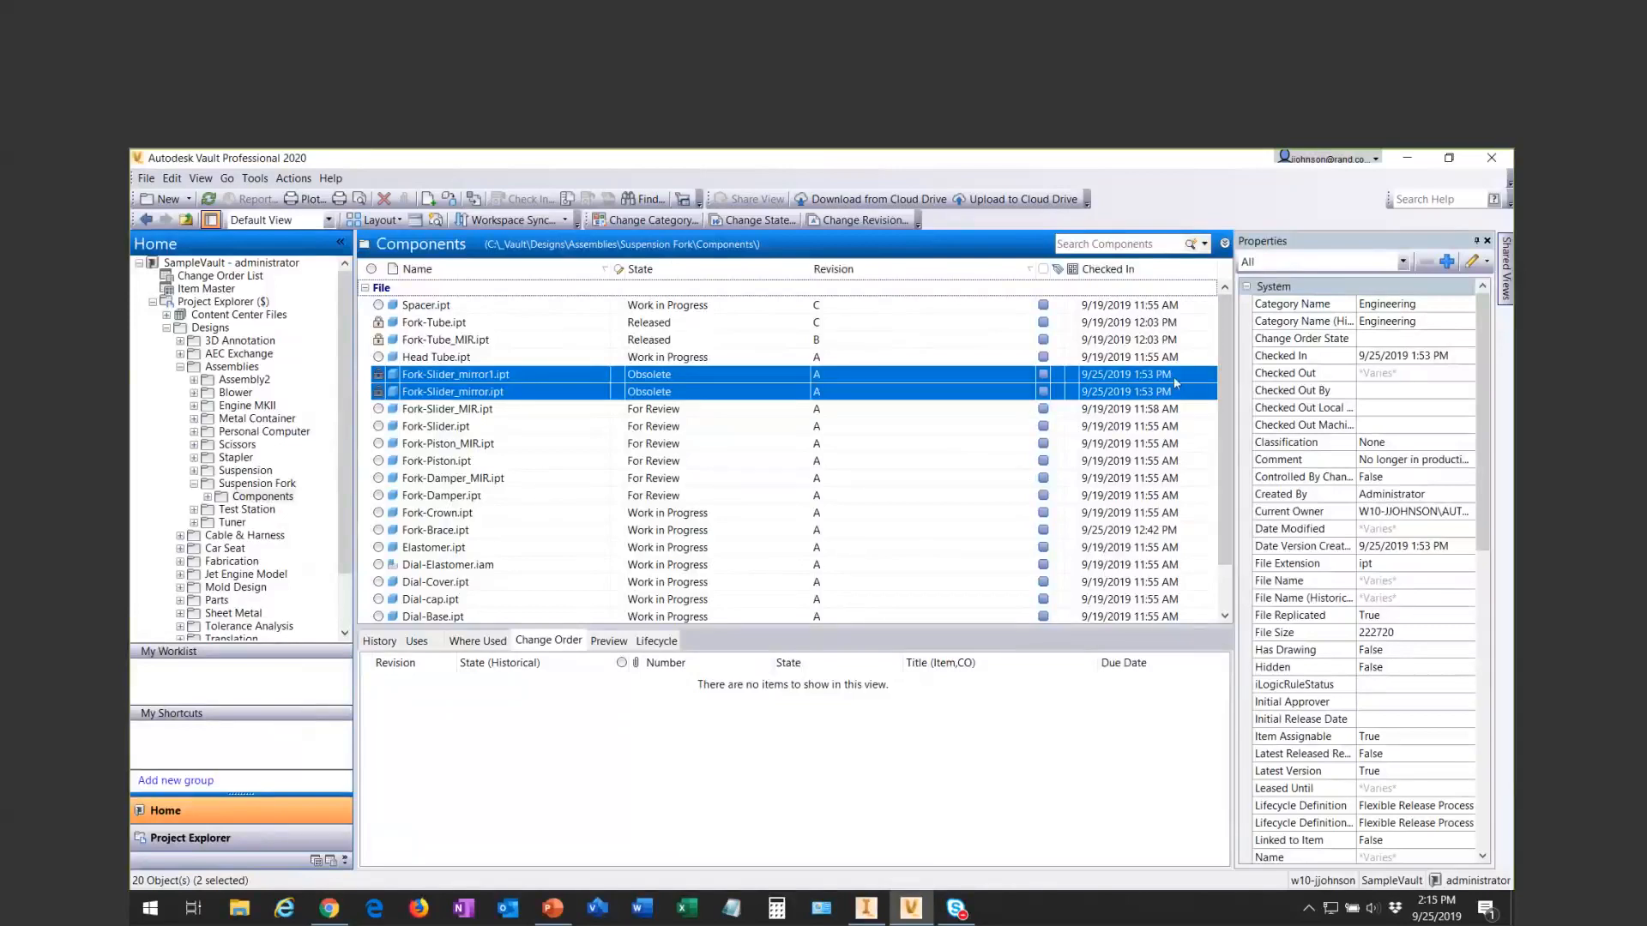
left_click(1054, 378)
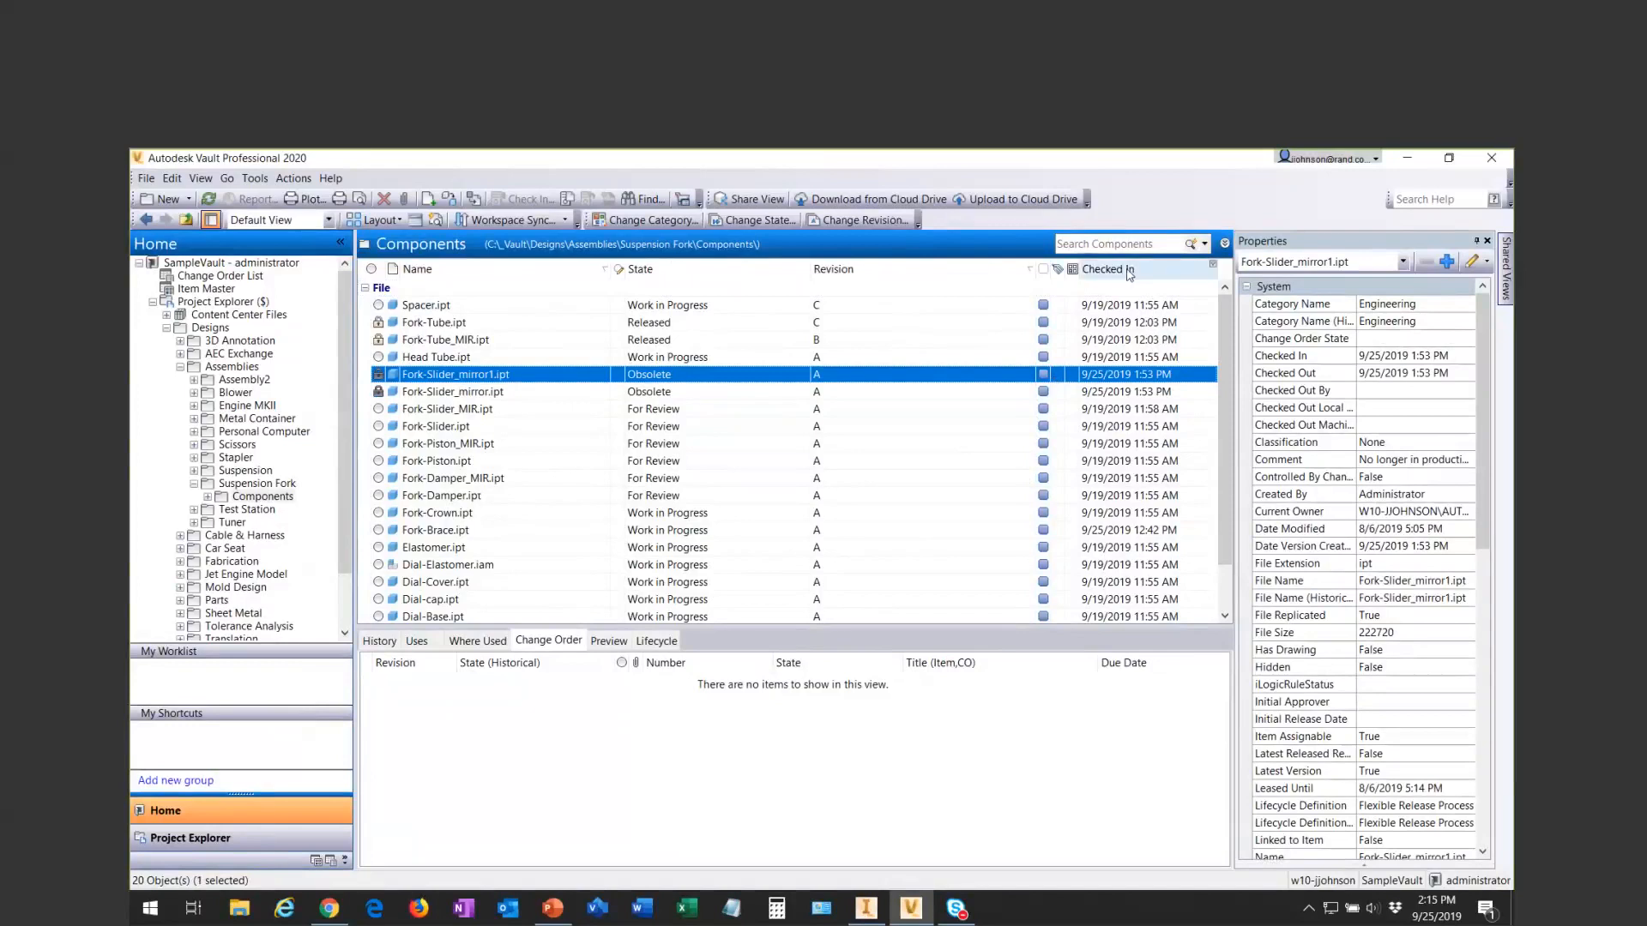
left_click_drag(1124, 271, 617, 283)
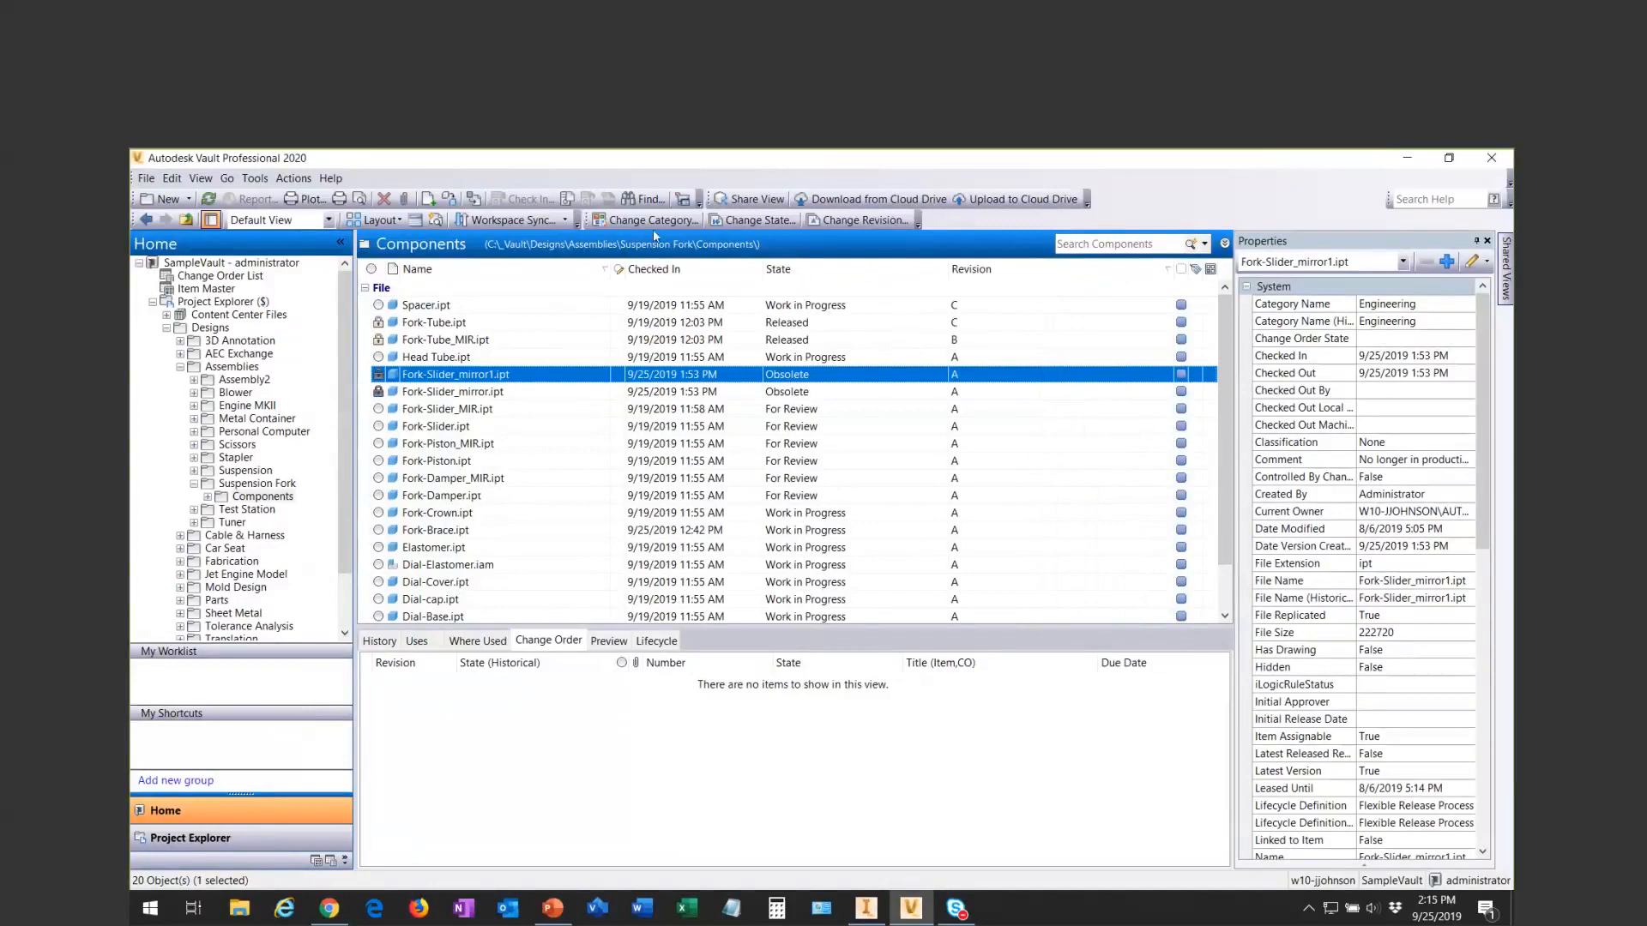
- Sort the files by Checked In date with the newest first, and re-sort them by Name in ascending order
left_click(688, 269)
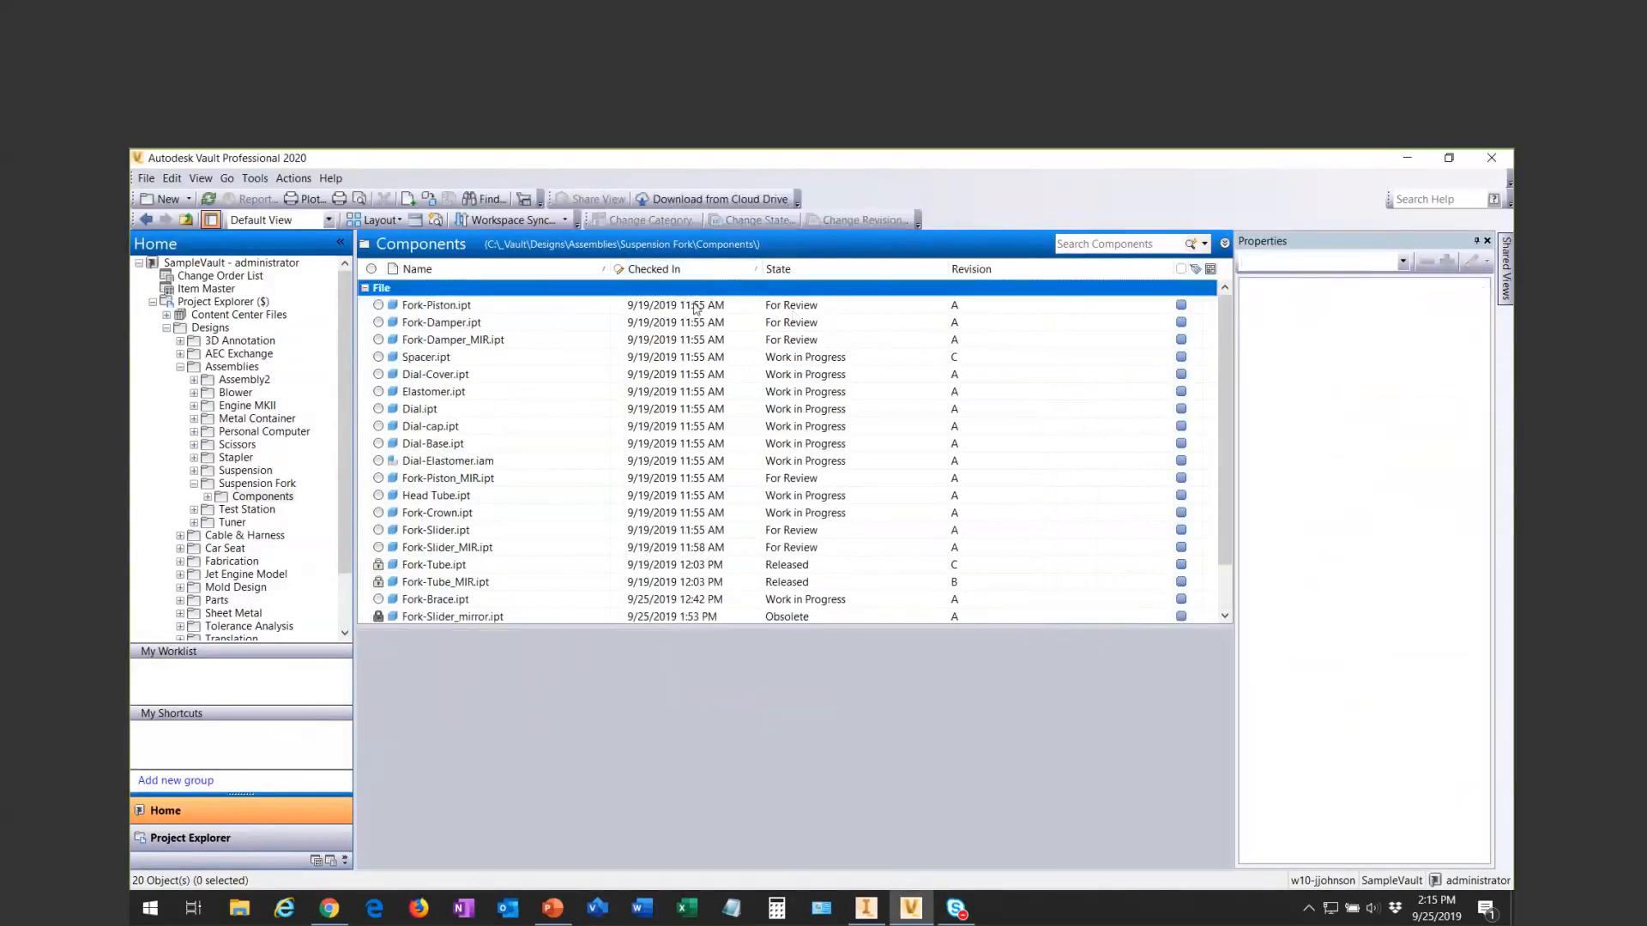
left_click(706, 276)
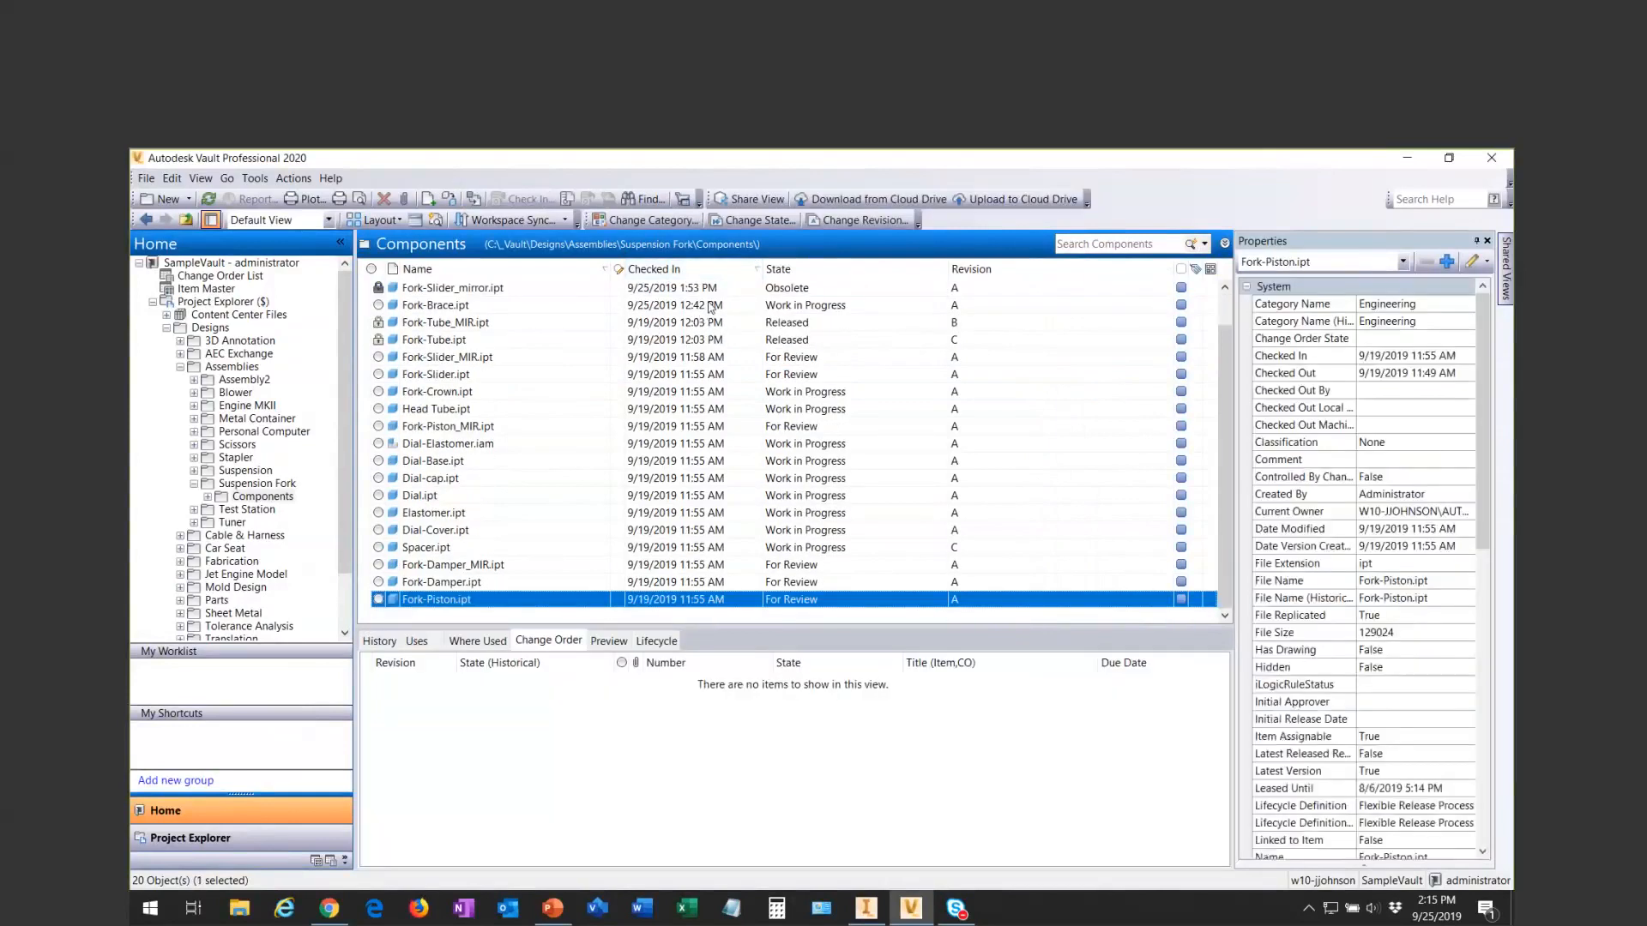
left_click(515, 267)
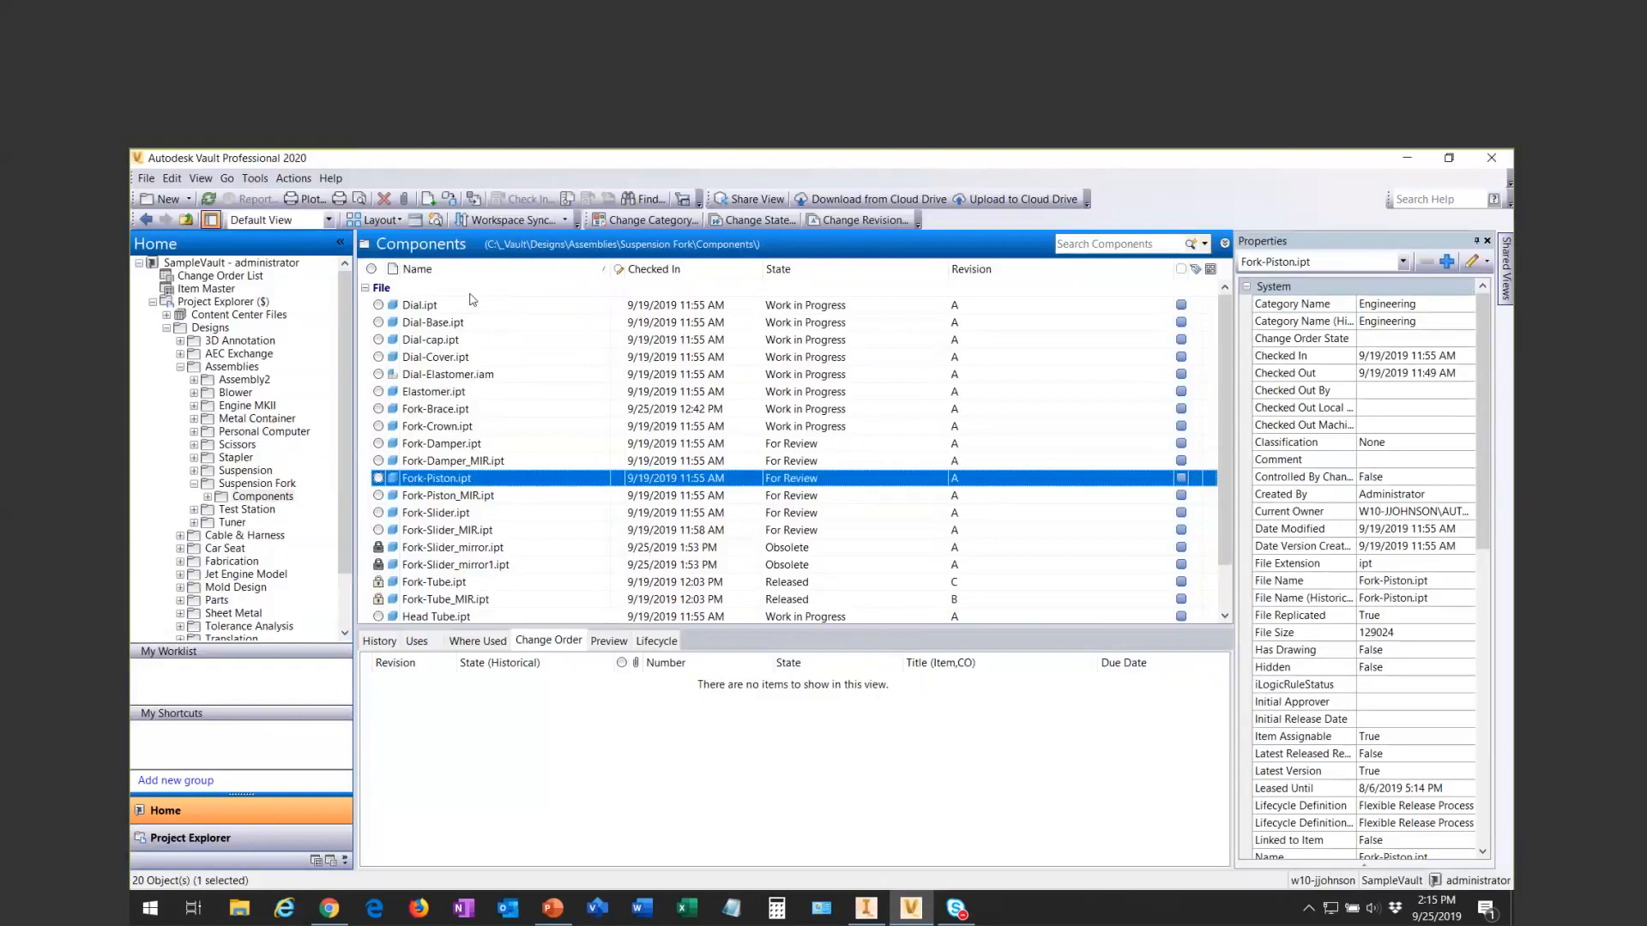
- Show the find panel above the file list and search the listed components for "dial"
right_click(532, 271)
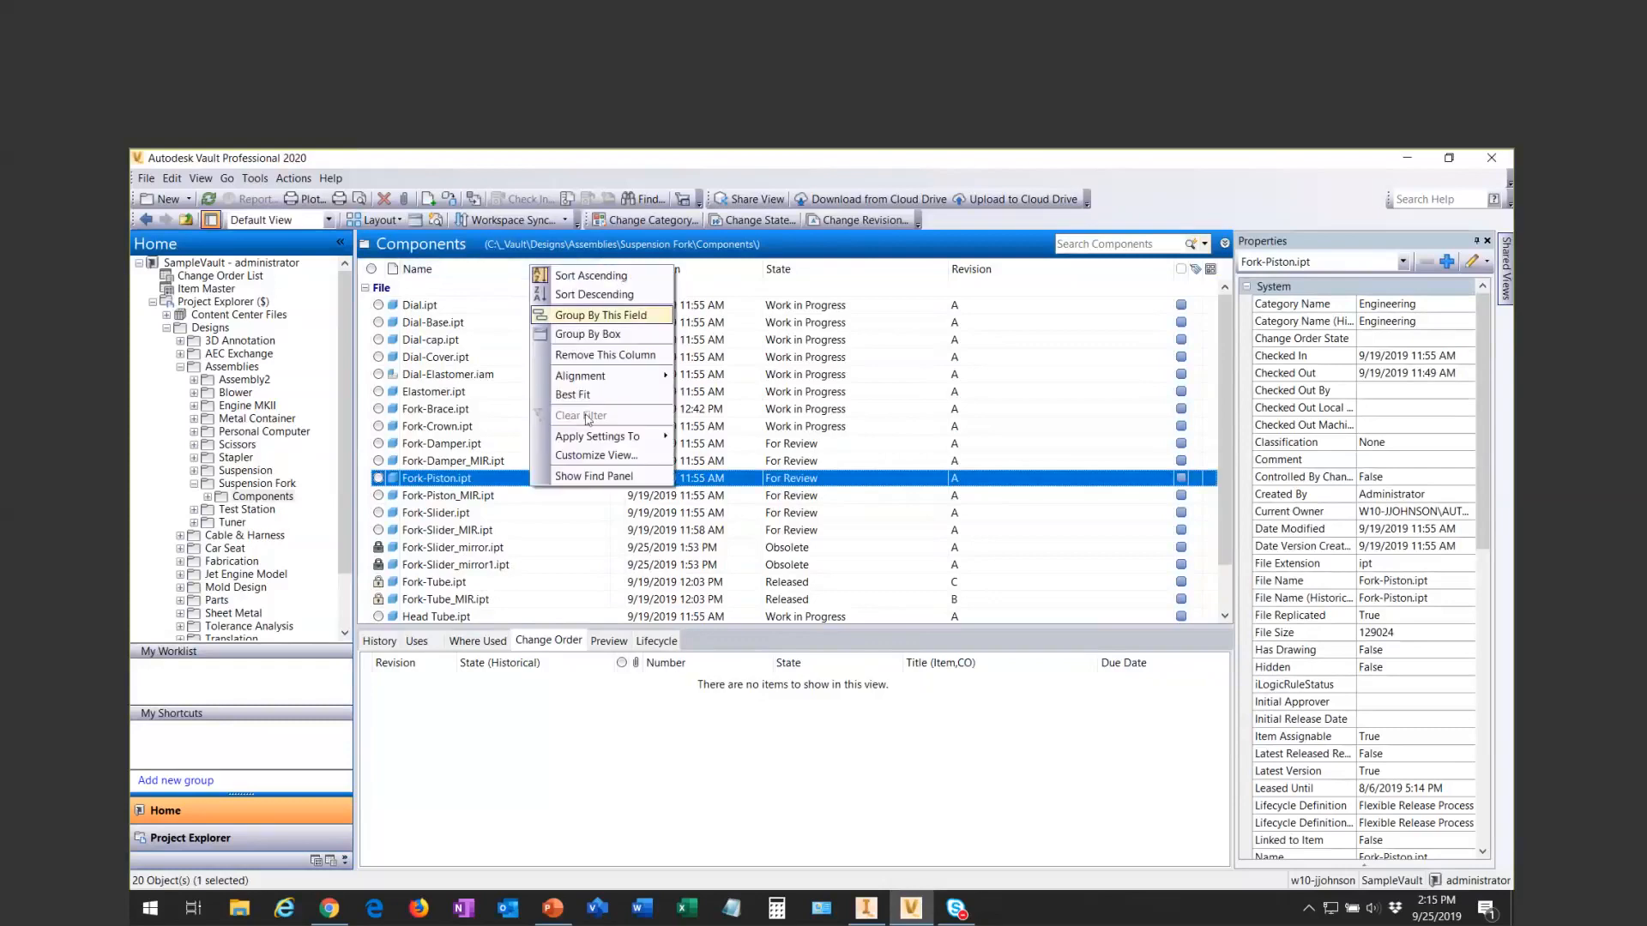
left_click(645, 479)
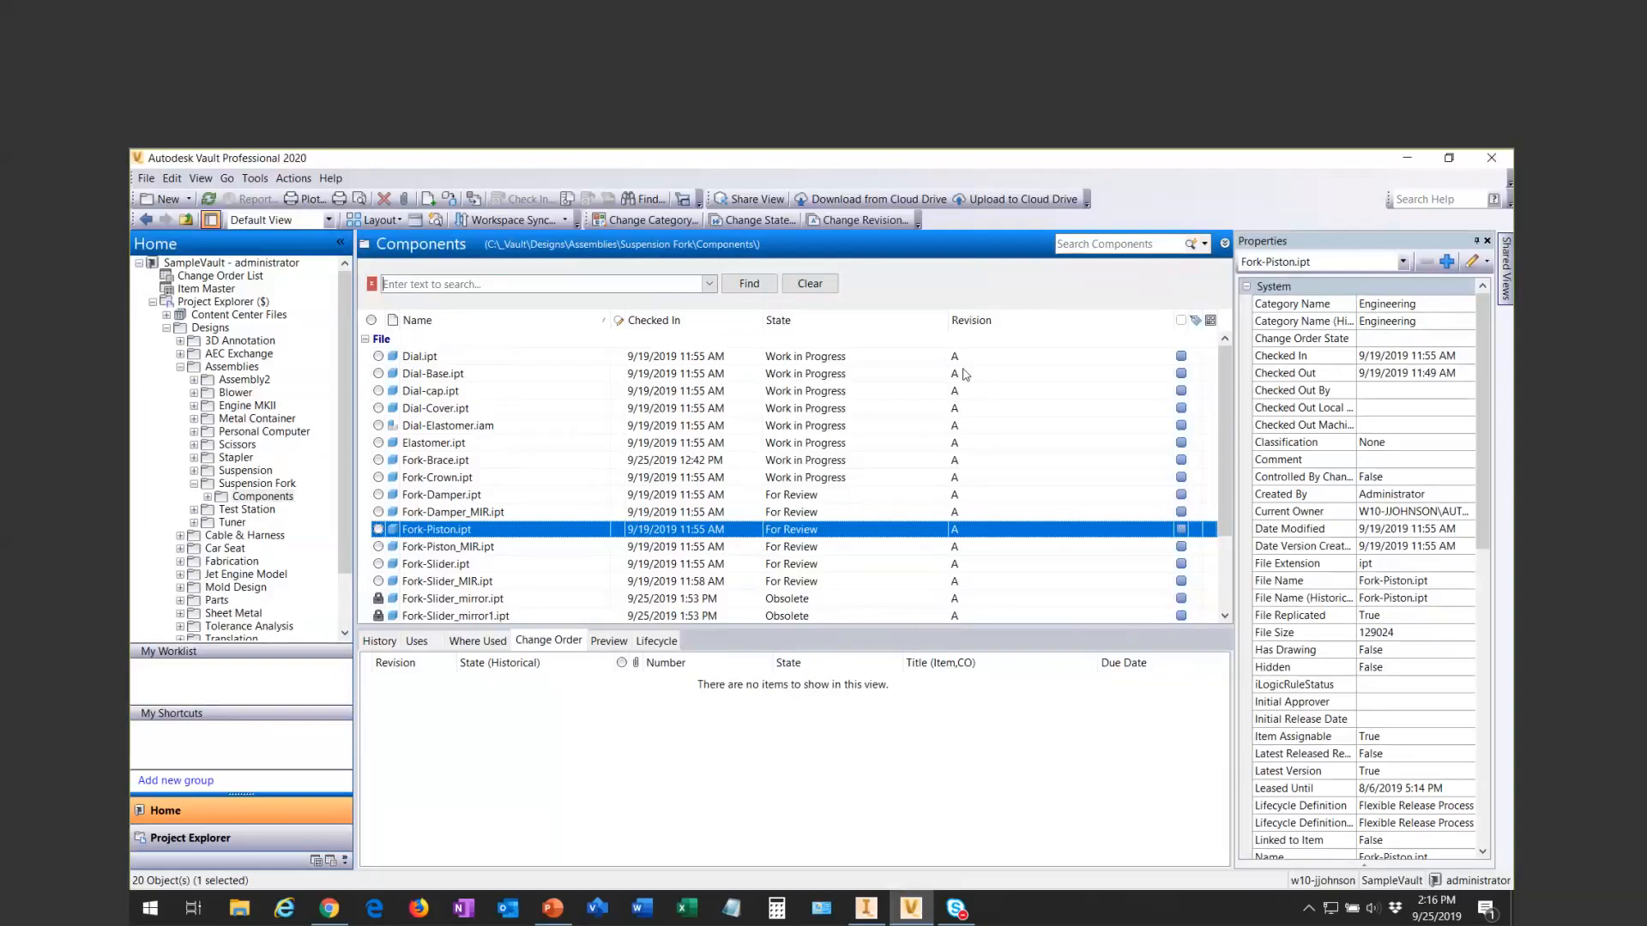
left_click(1097, 242)
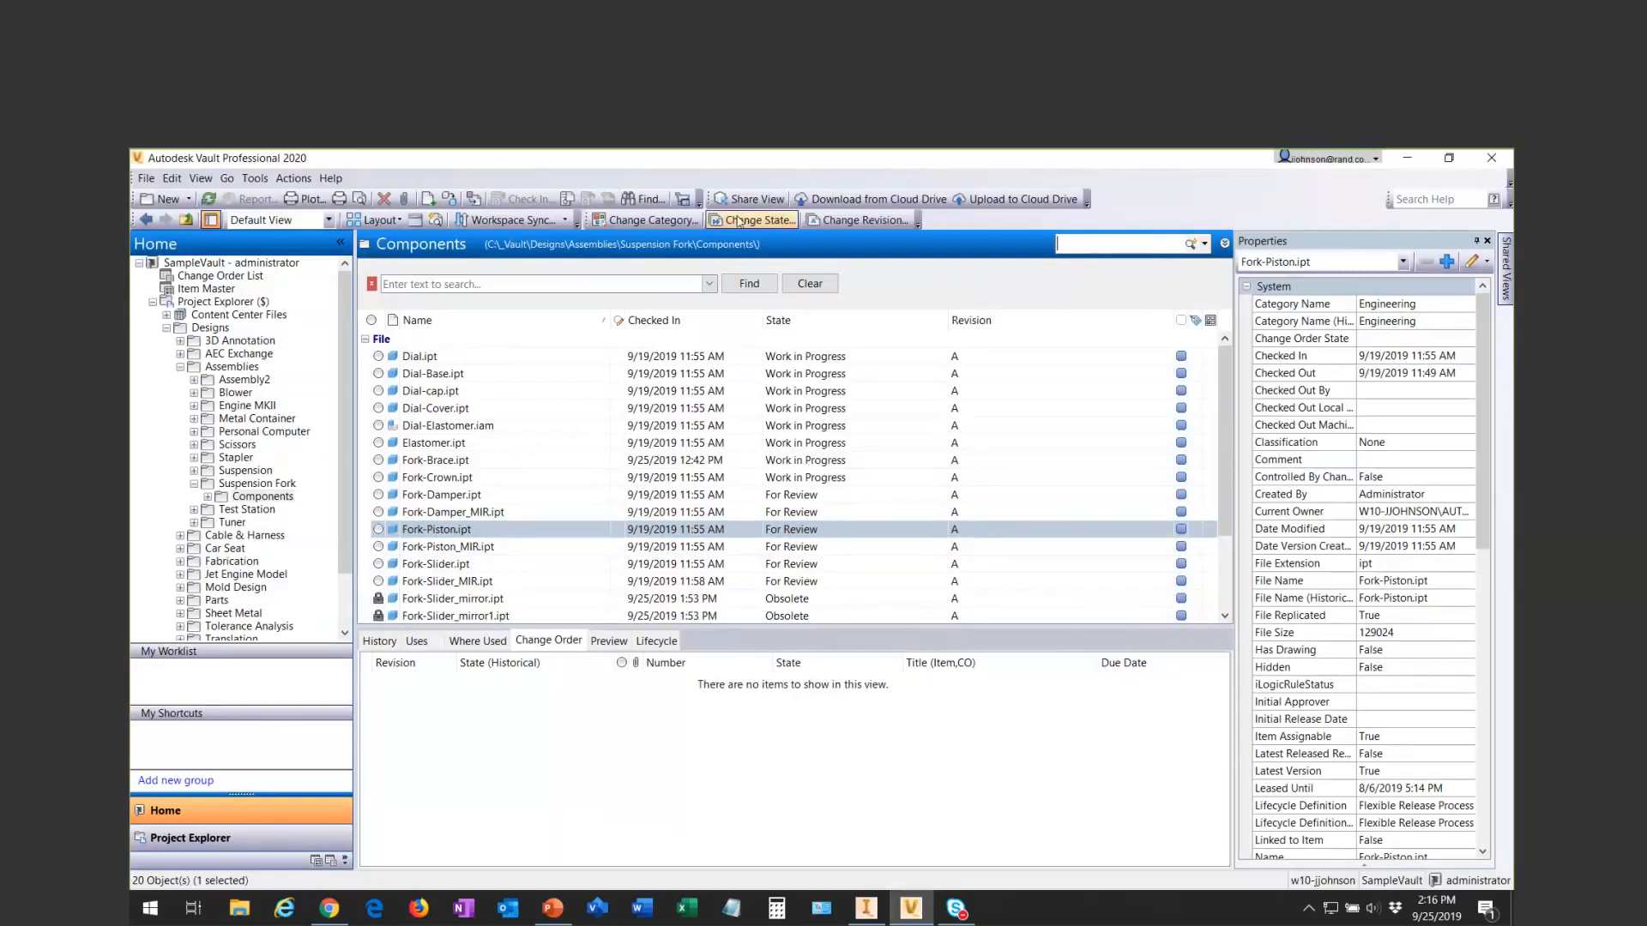
left_click(502, 285)
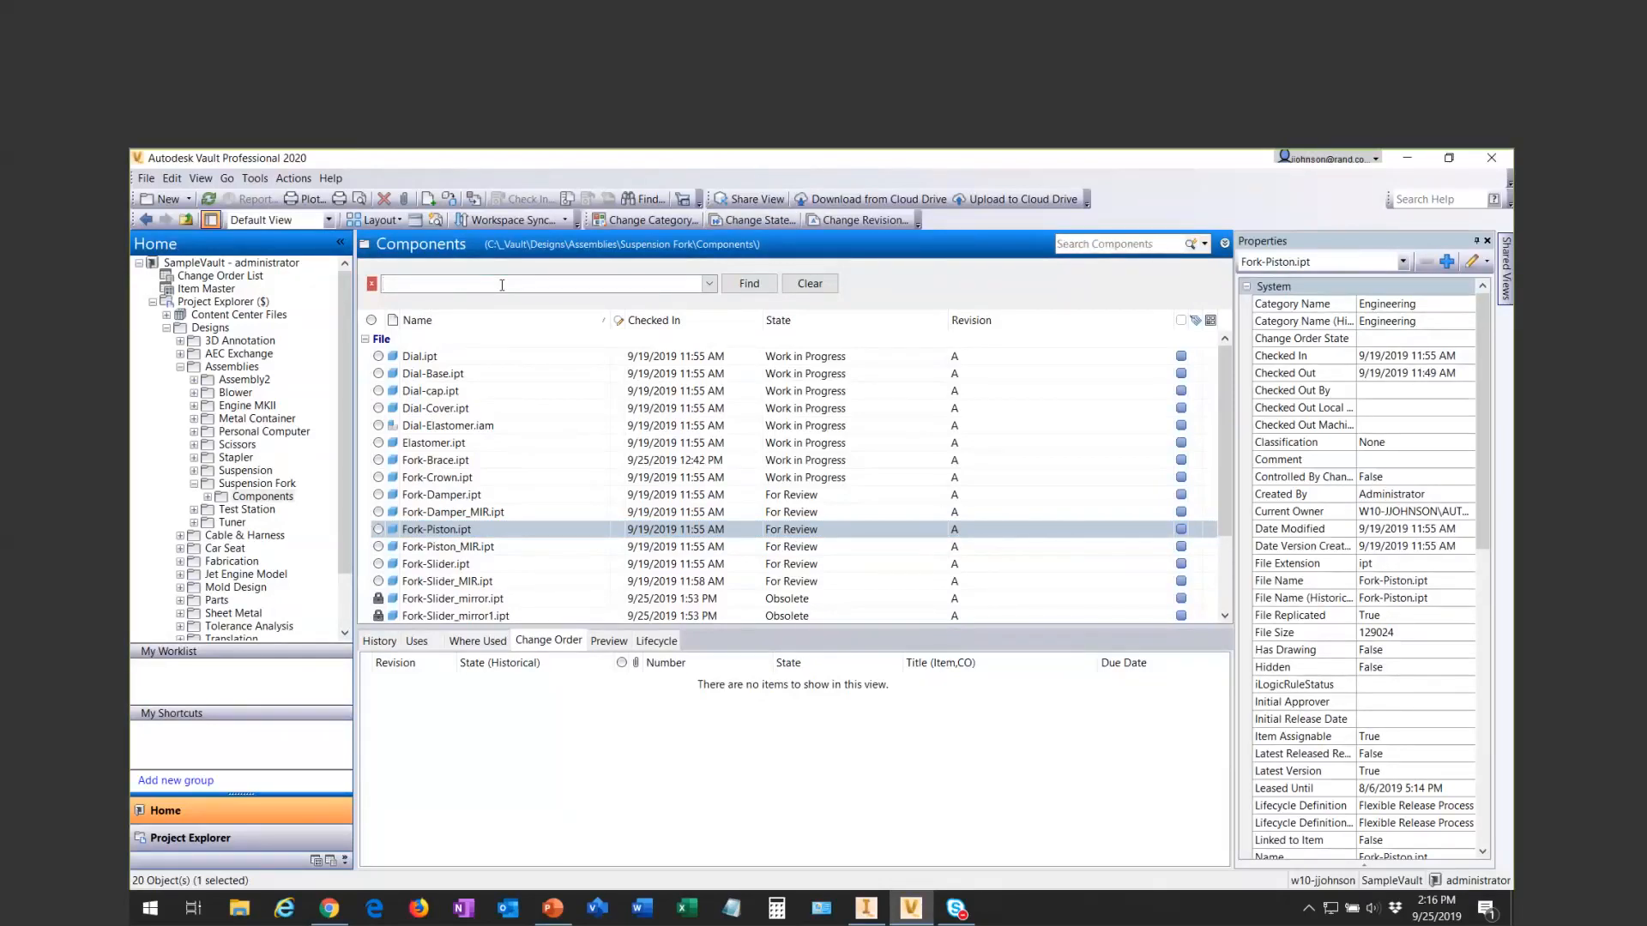
type("dial")
key("Return")
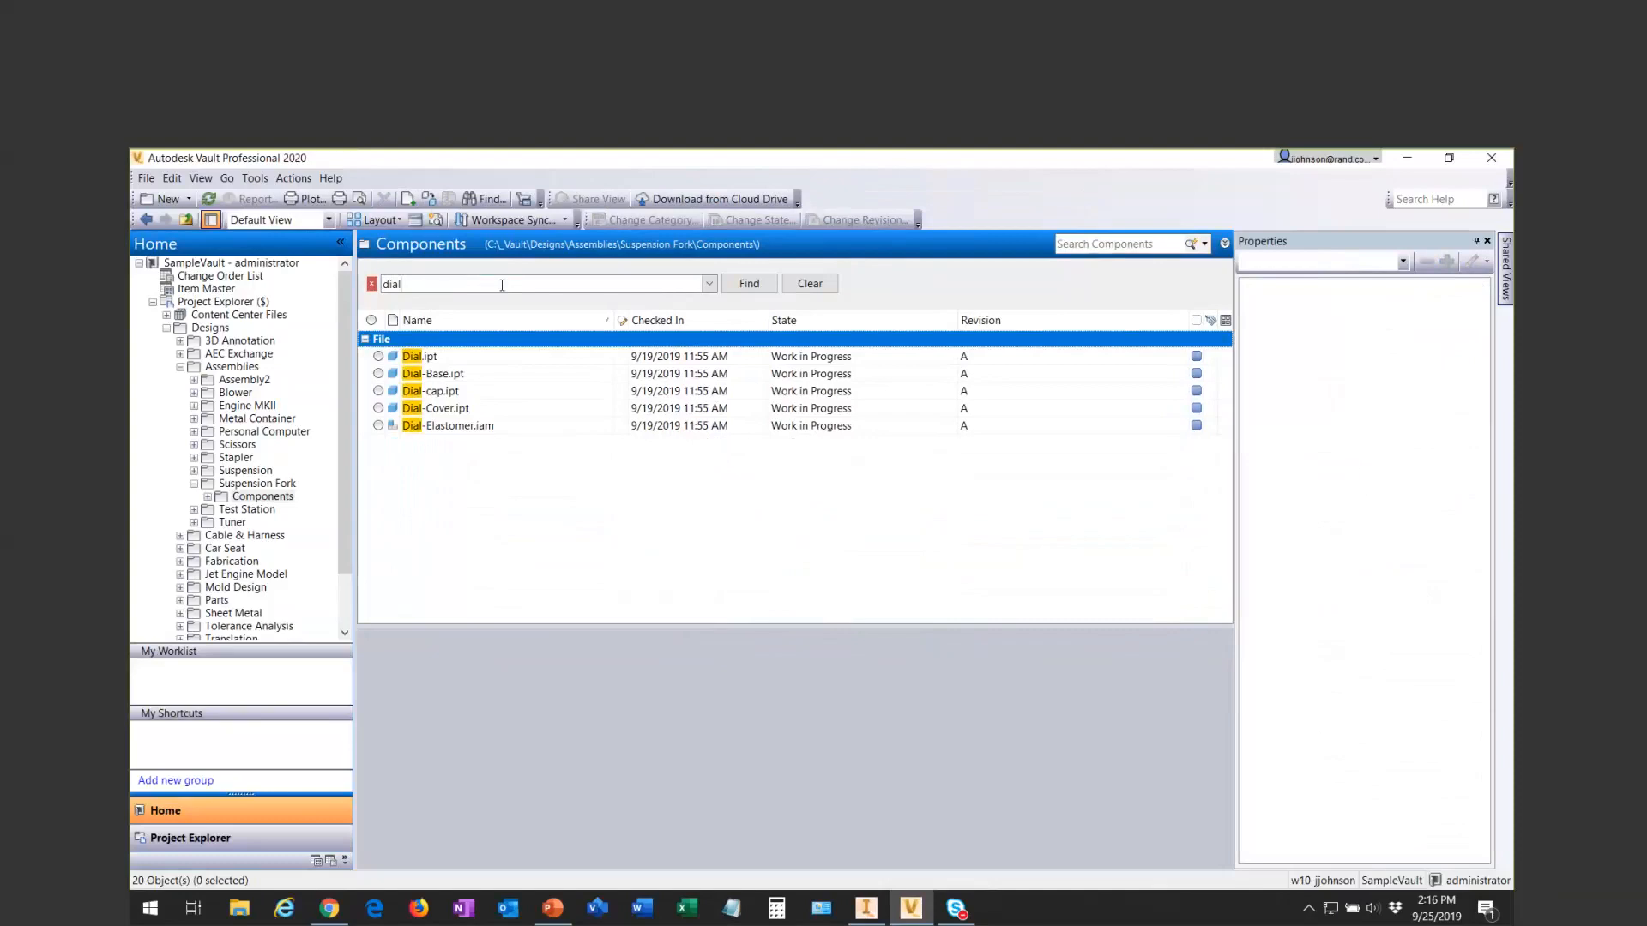
- Clear the find text, search the list for "C" and "B" in turn, and close the find panel
key("BackSpace")
key("BackSpace")
key("BackSpace")
key("BackSpace")
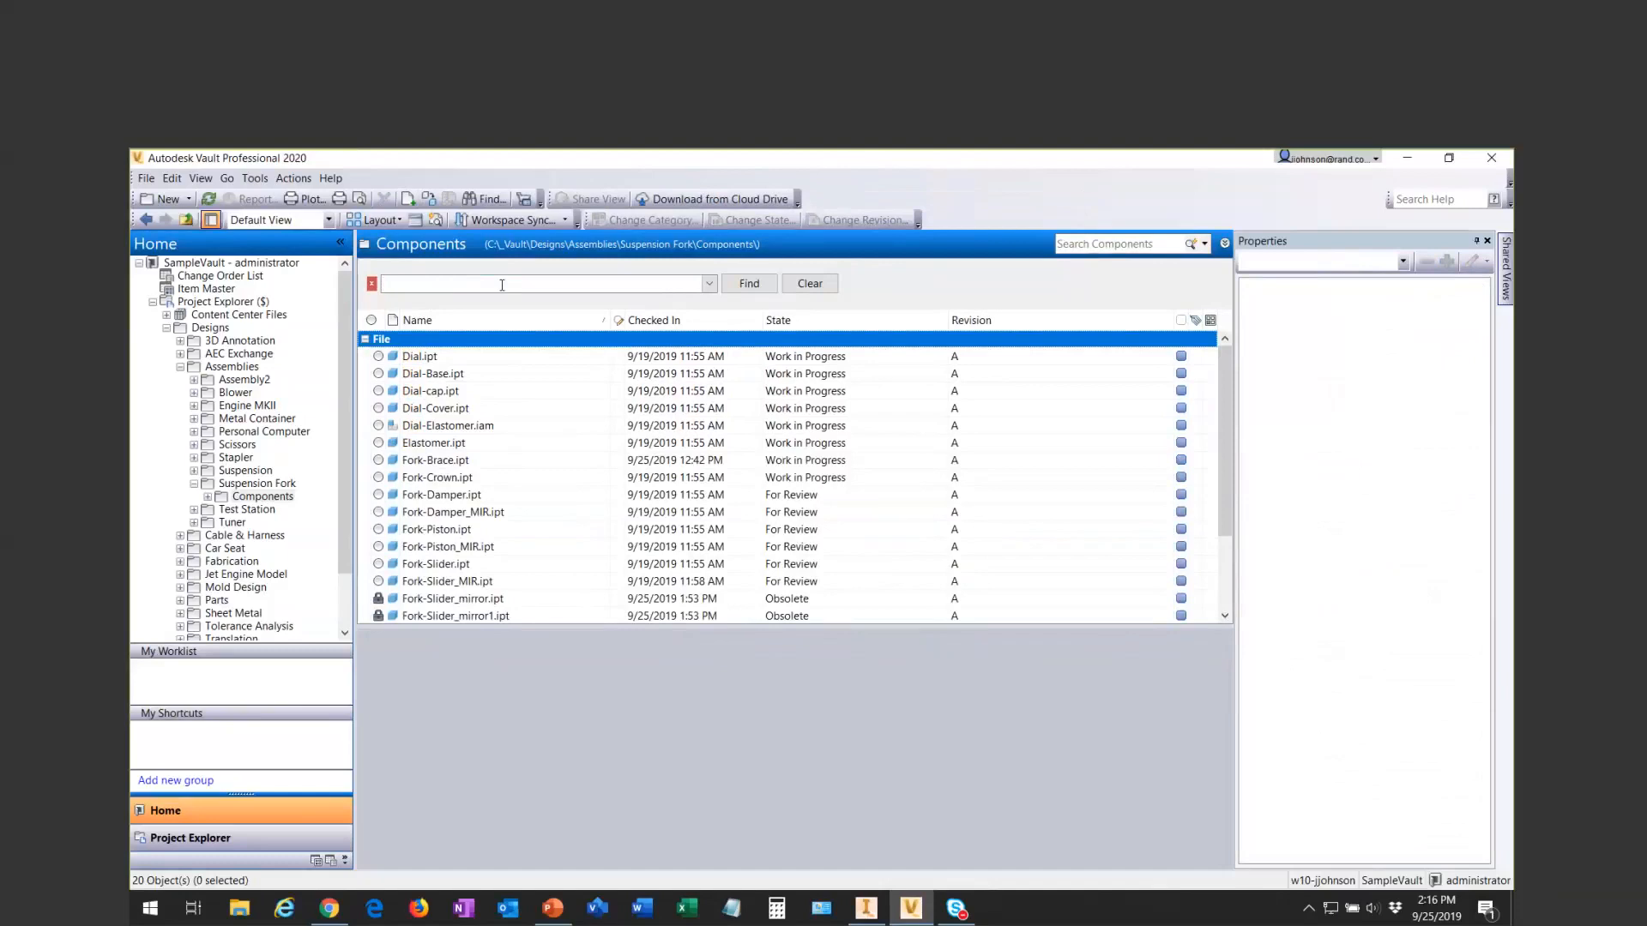
type("C")
left_click(502, 284)
key("BackSpace")
type("B")
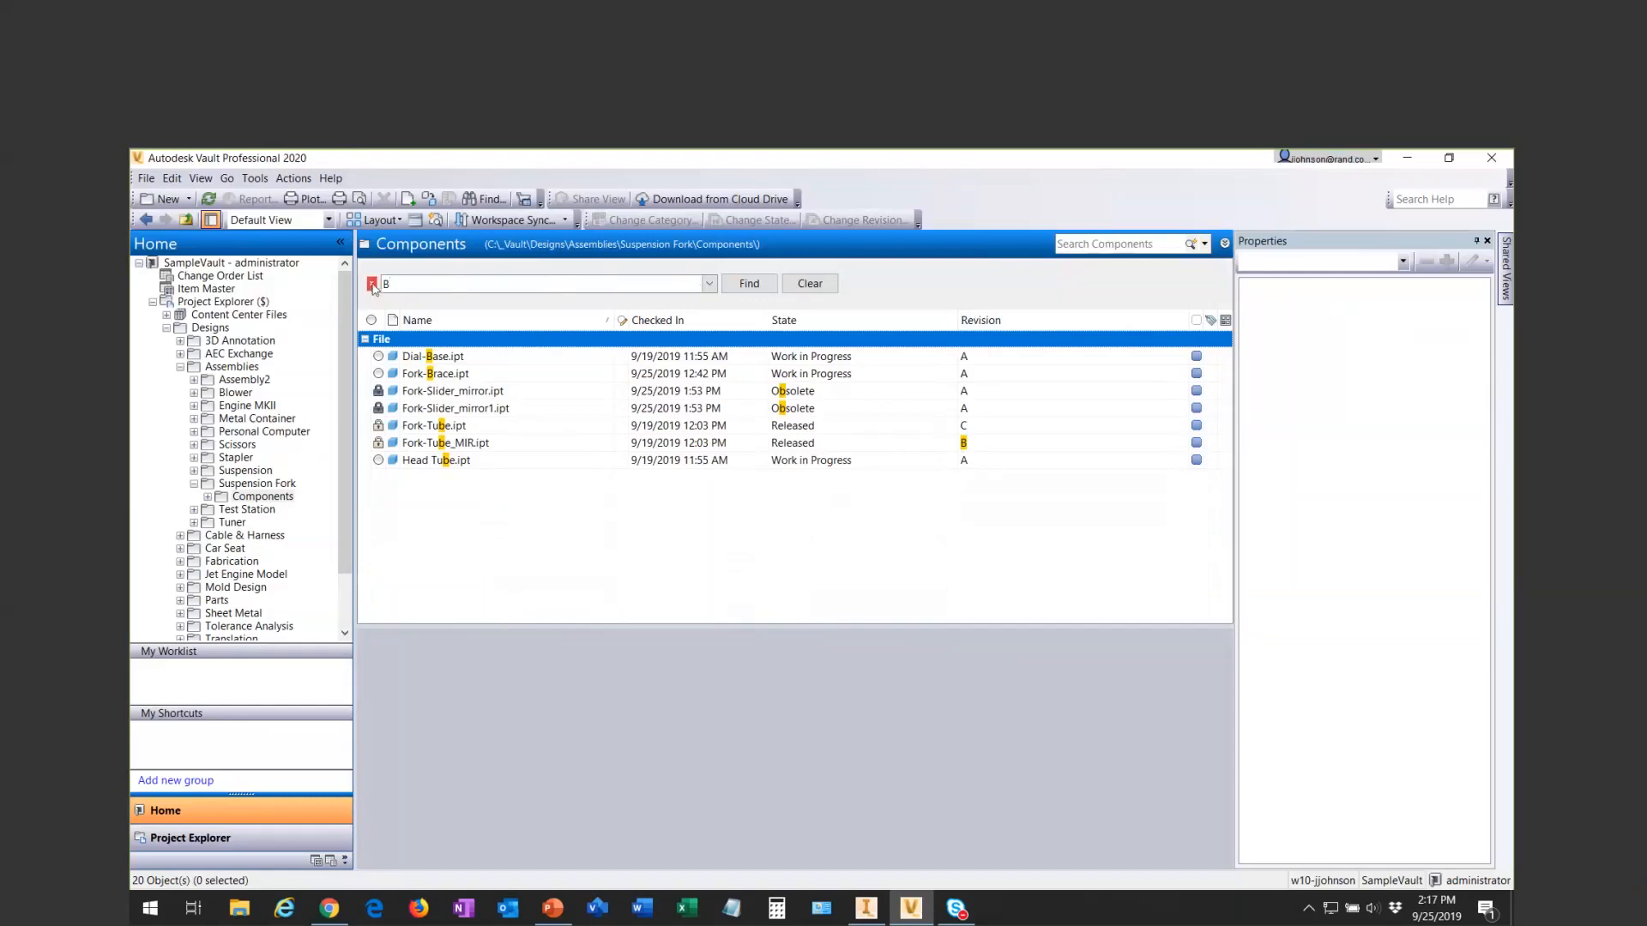
left_click(372, 284)
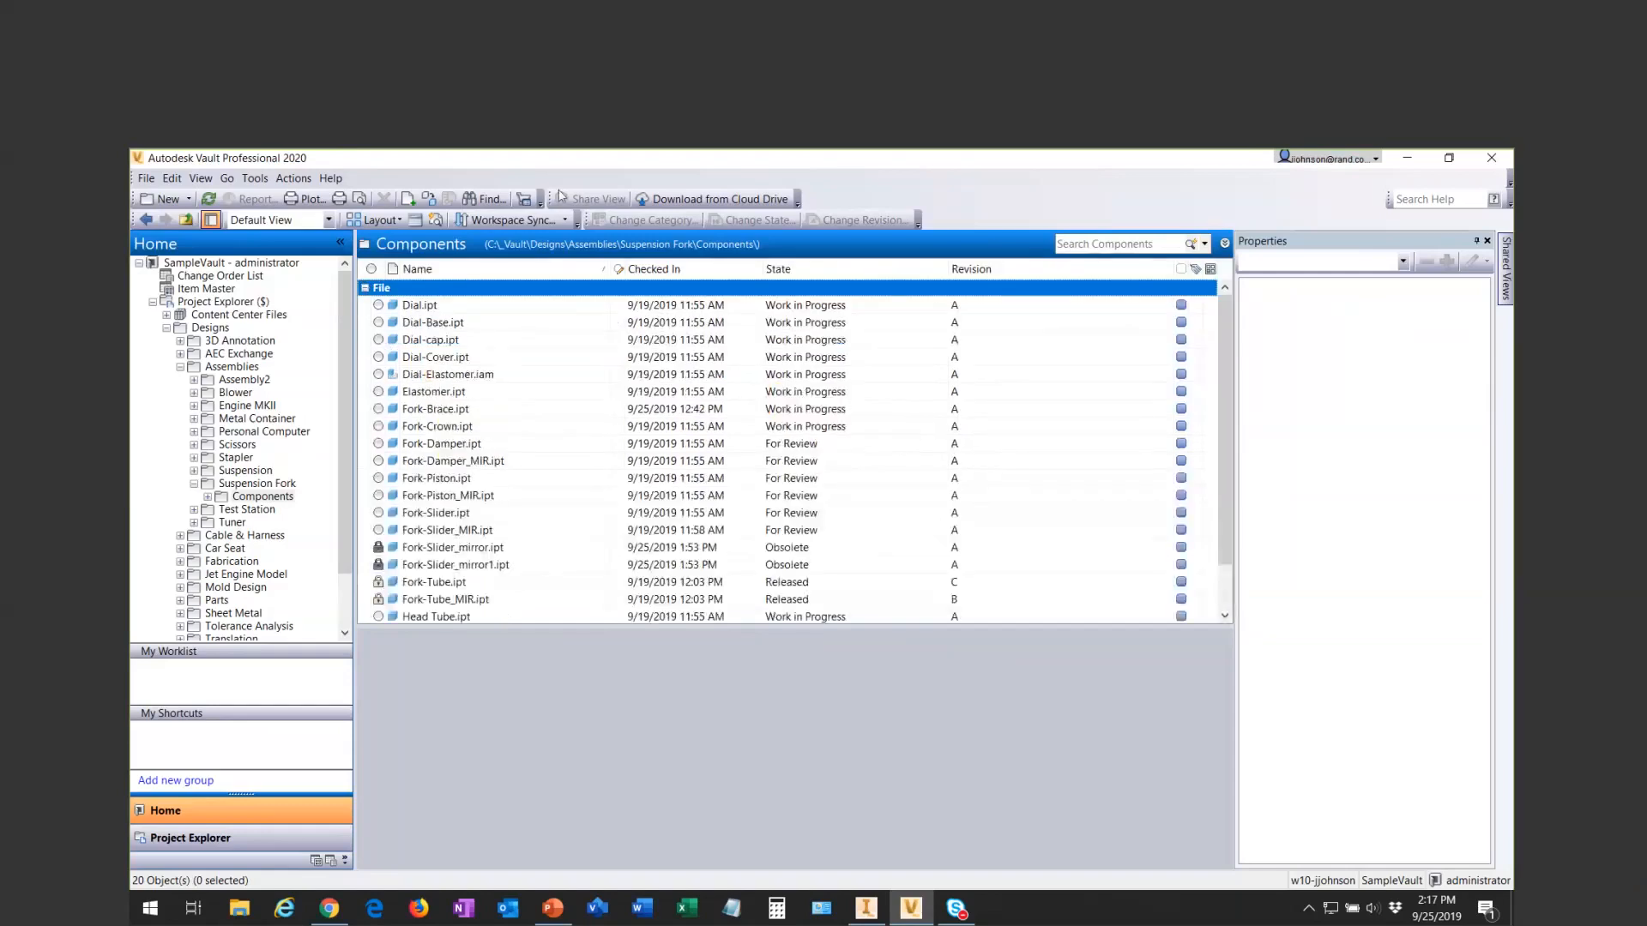
right_click(456, 280)
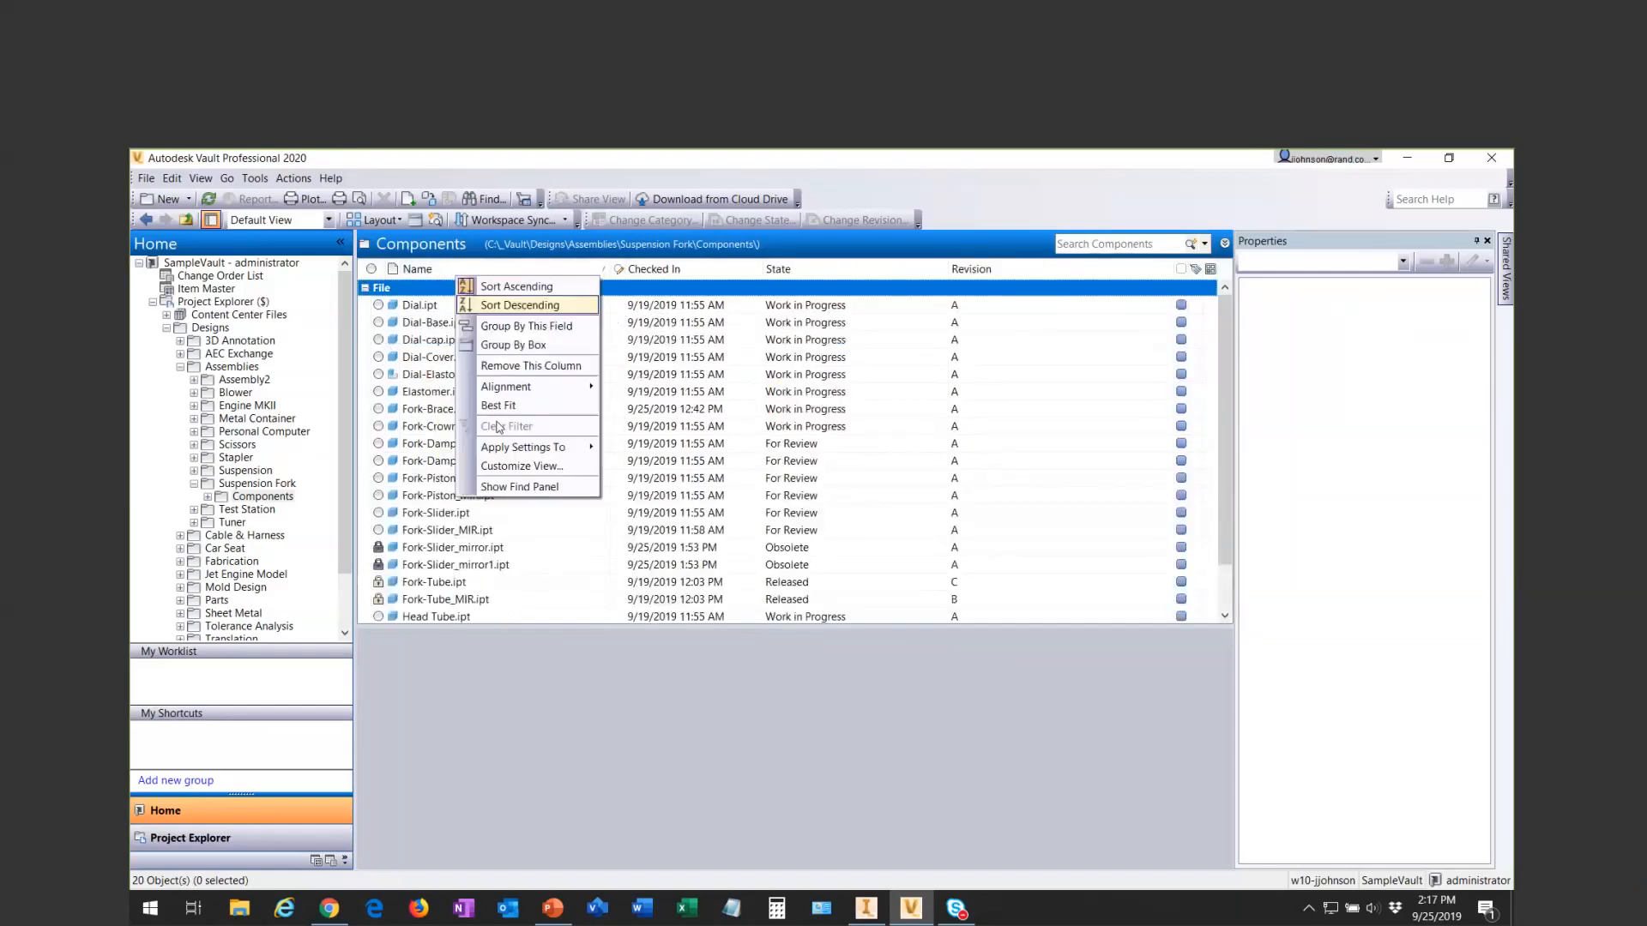
left_click(496, 474)
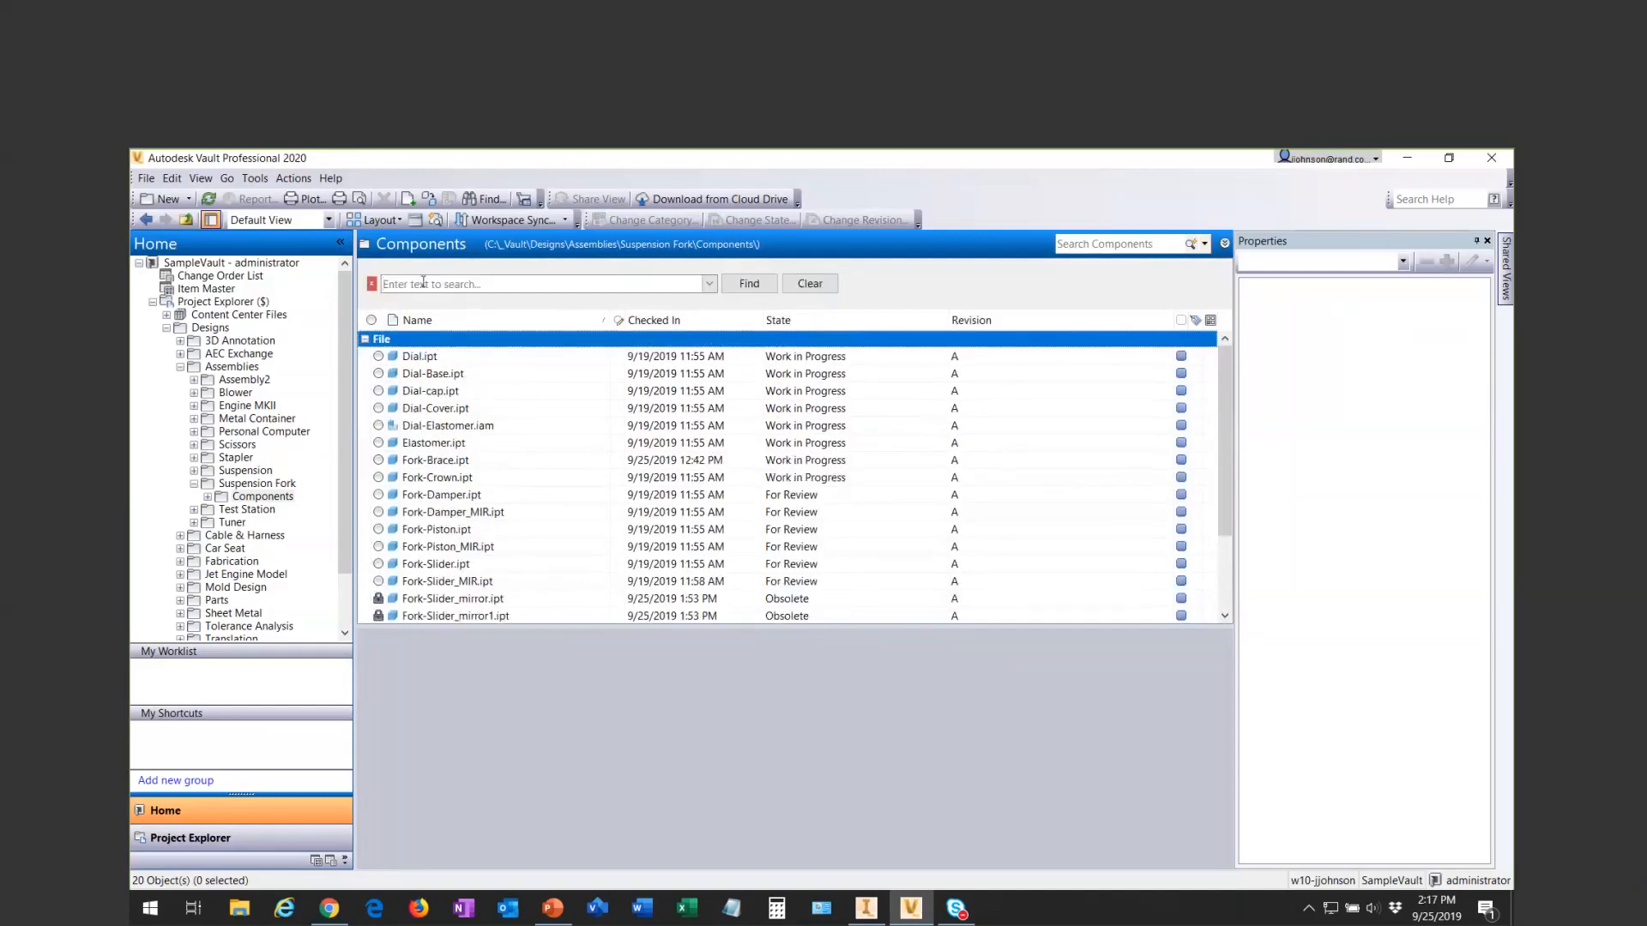
left_click(372, 284)
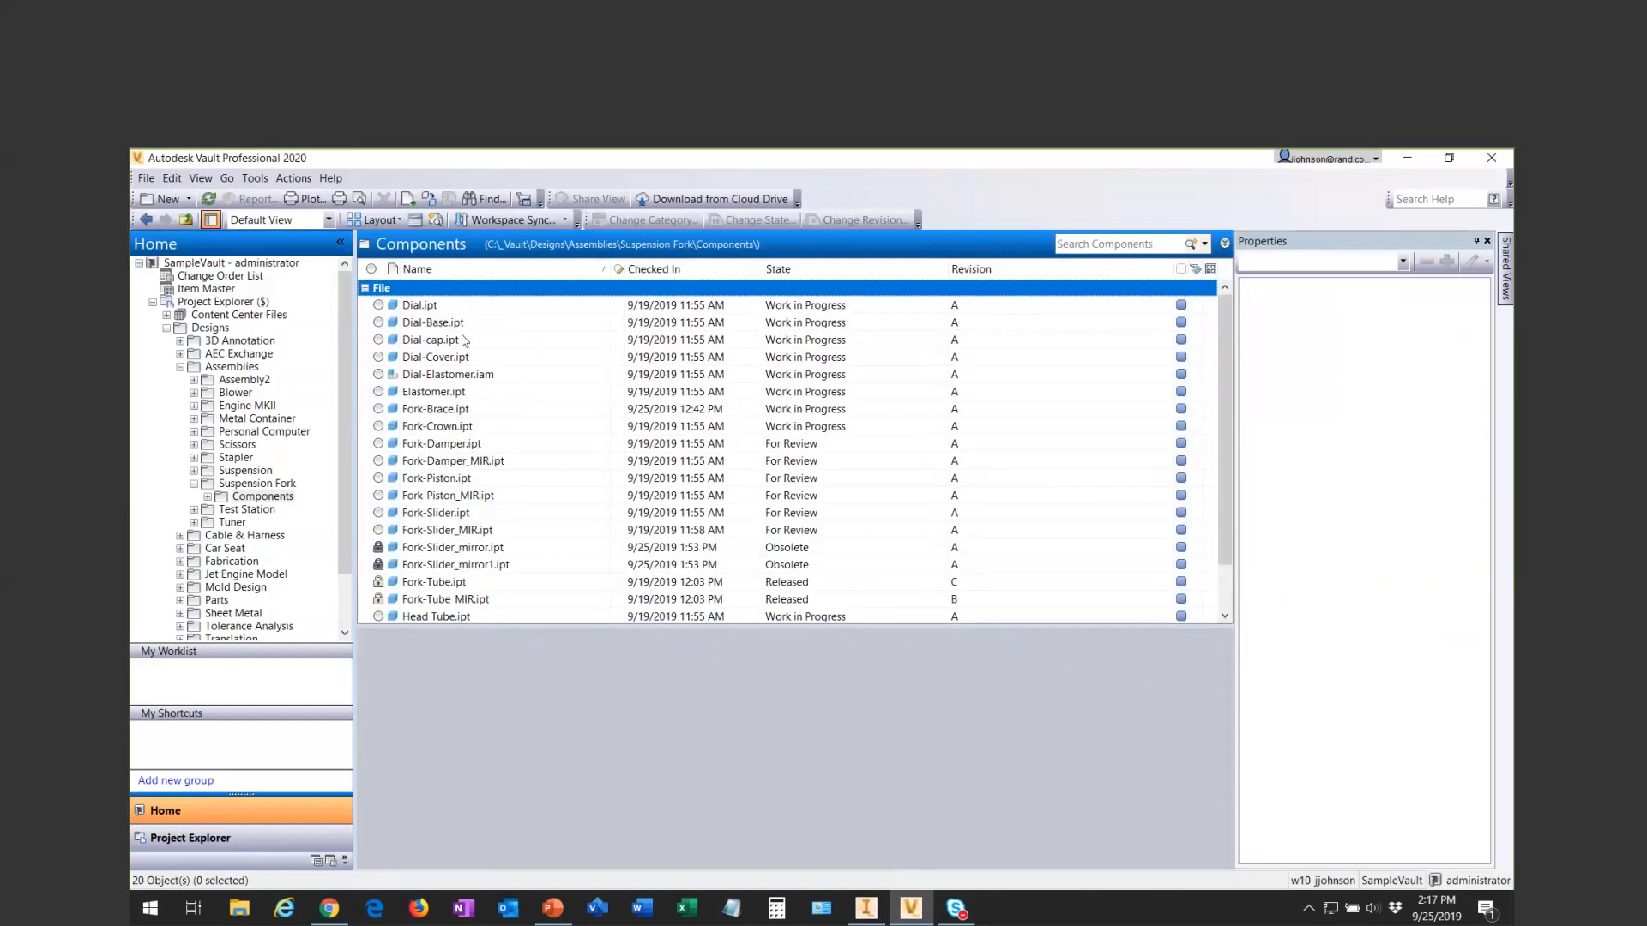
- Show the find panel again, search for "dial", and pick that term from the recent search entries
right_click(487, 271)
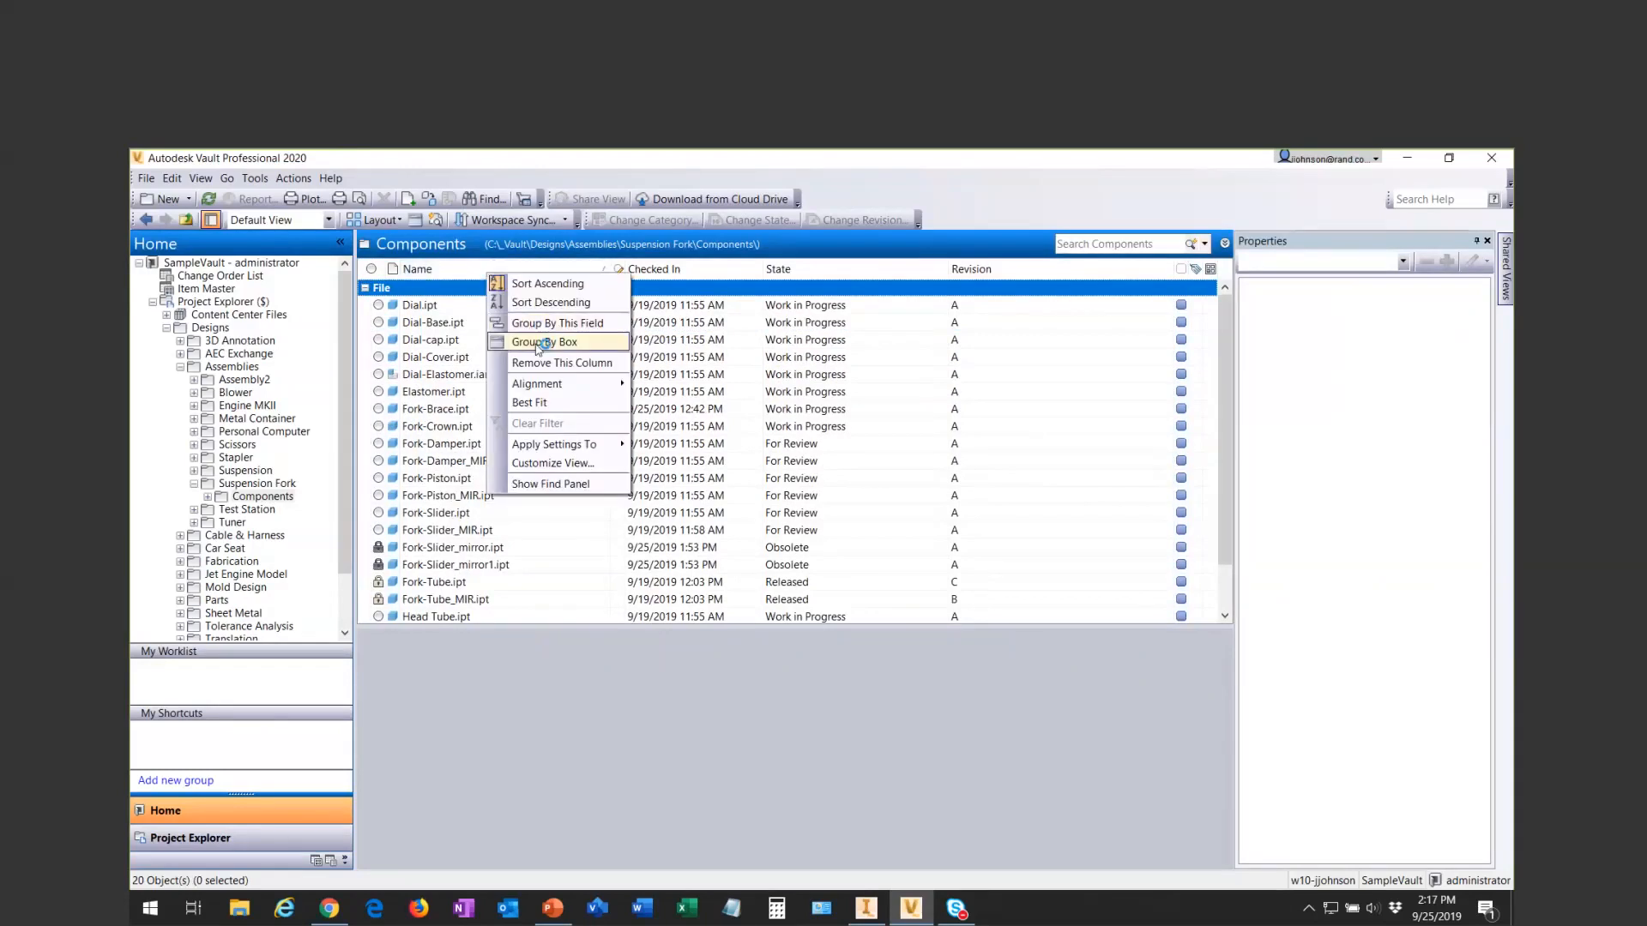
left_click(547, 484)
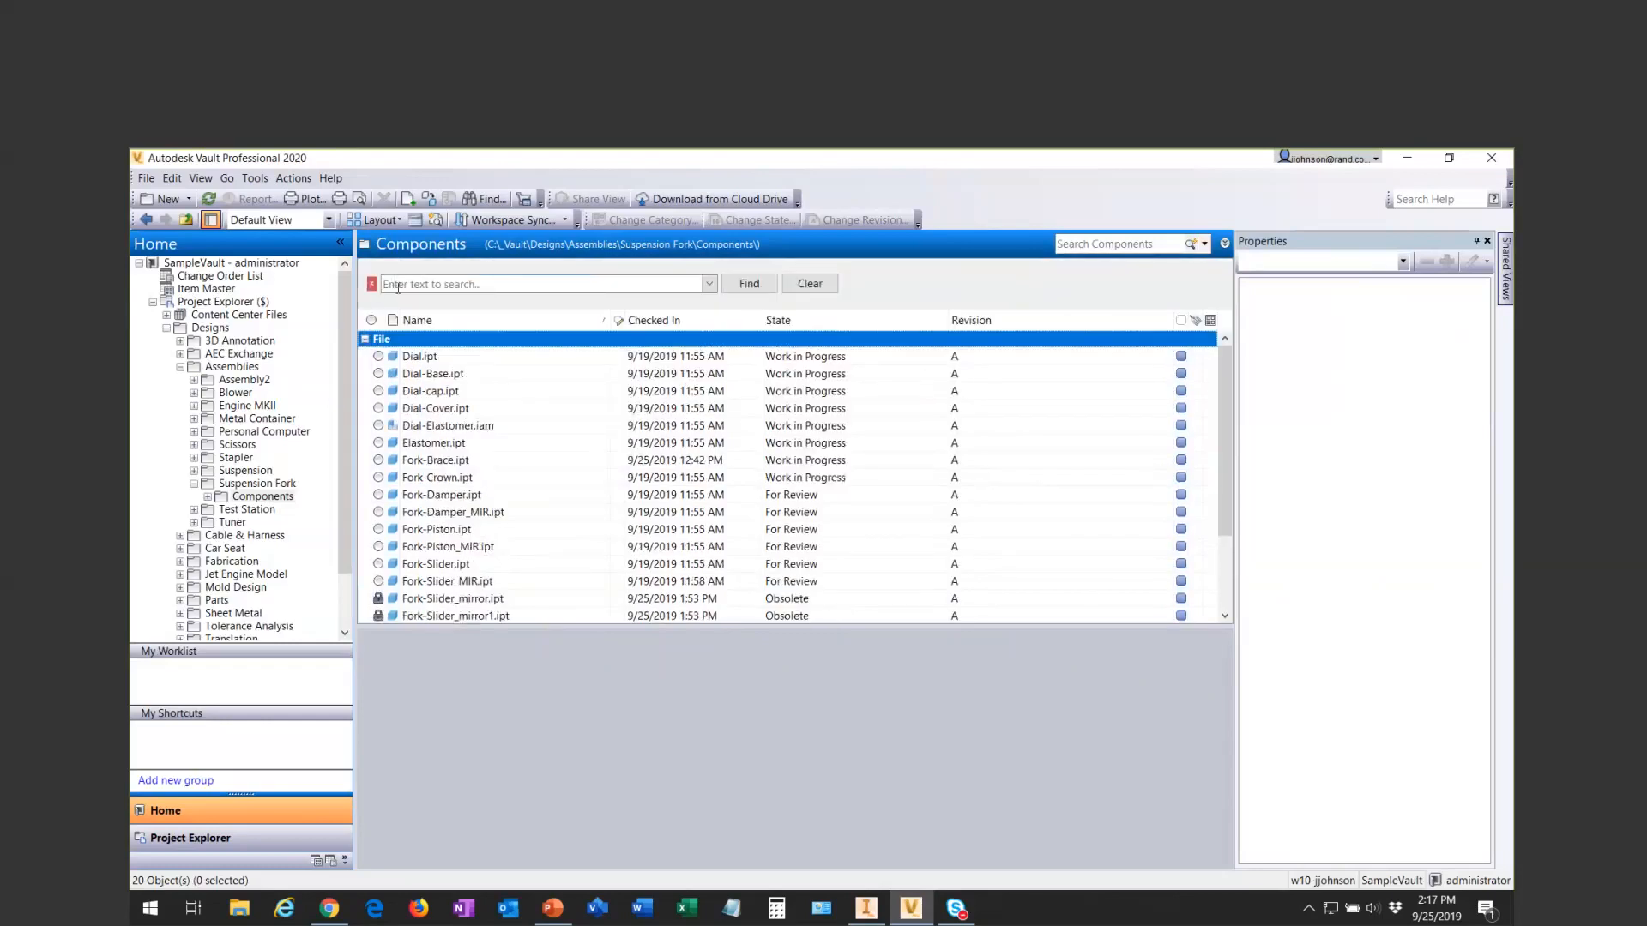
left_click(689, 284)
type("dial")
left_click(709, 284)
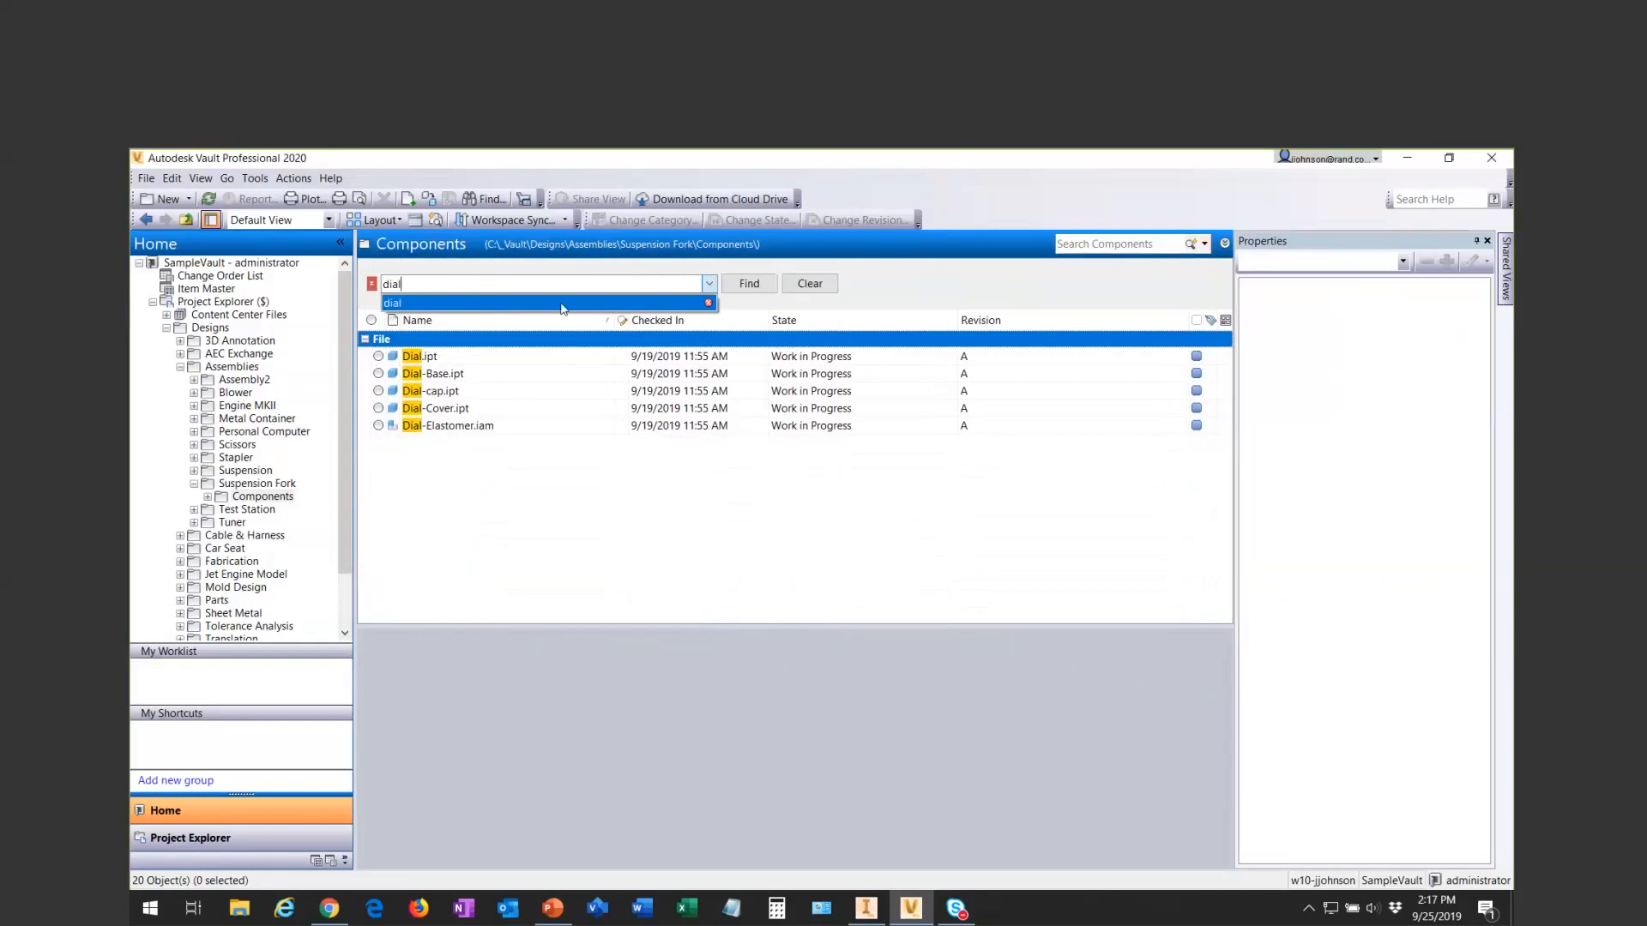
left_click(559, 303)
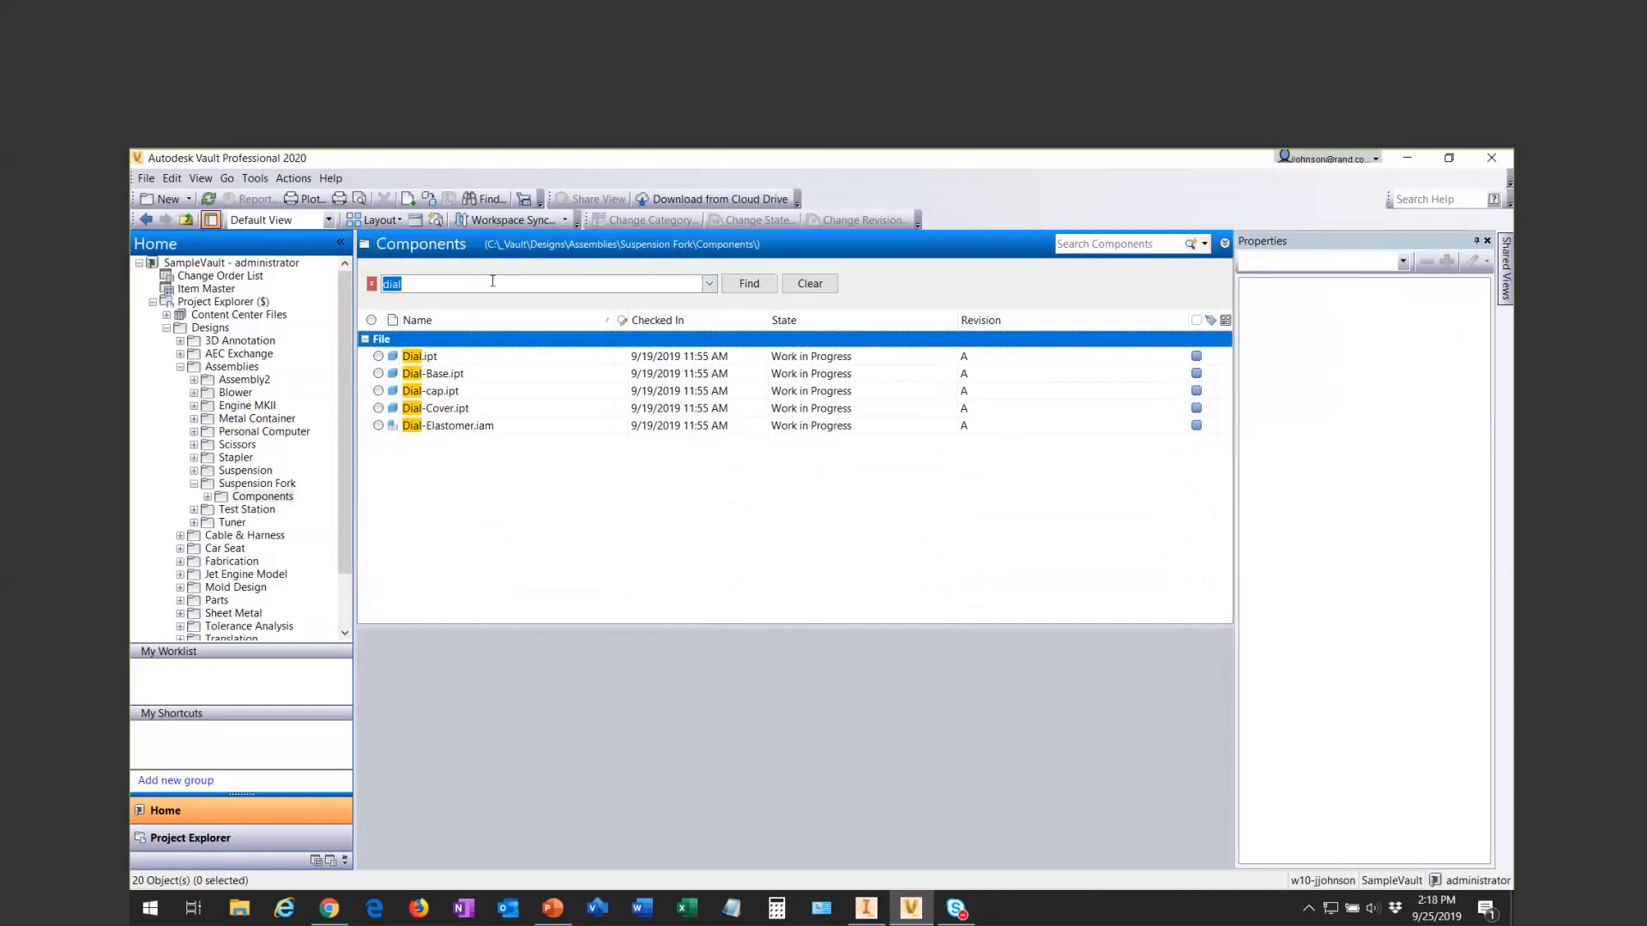
- Replace the find text with "Fork" to filter the components, and display the recent search entries
type("Fork")
key("Return")
left_click(709, 284)
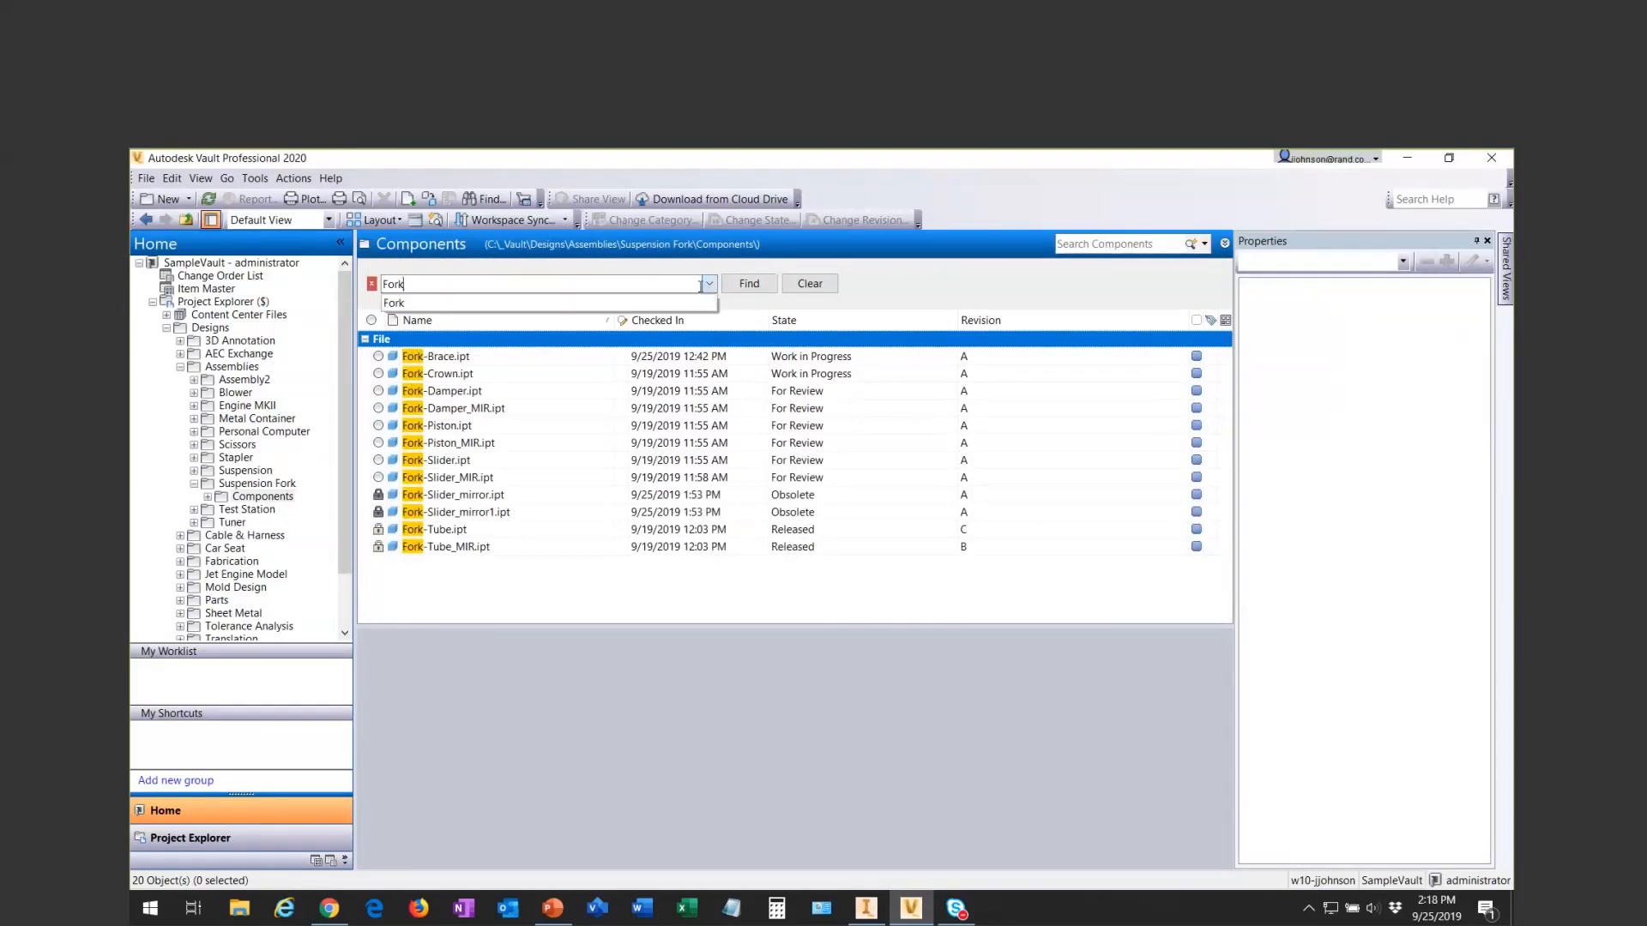
- Pick the recent search entry "Fork", clear the find text and close the find panel
left_click(427, 305)
left_click(810, 283)
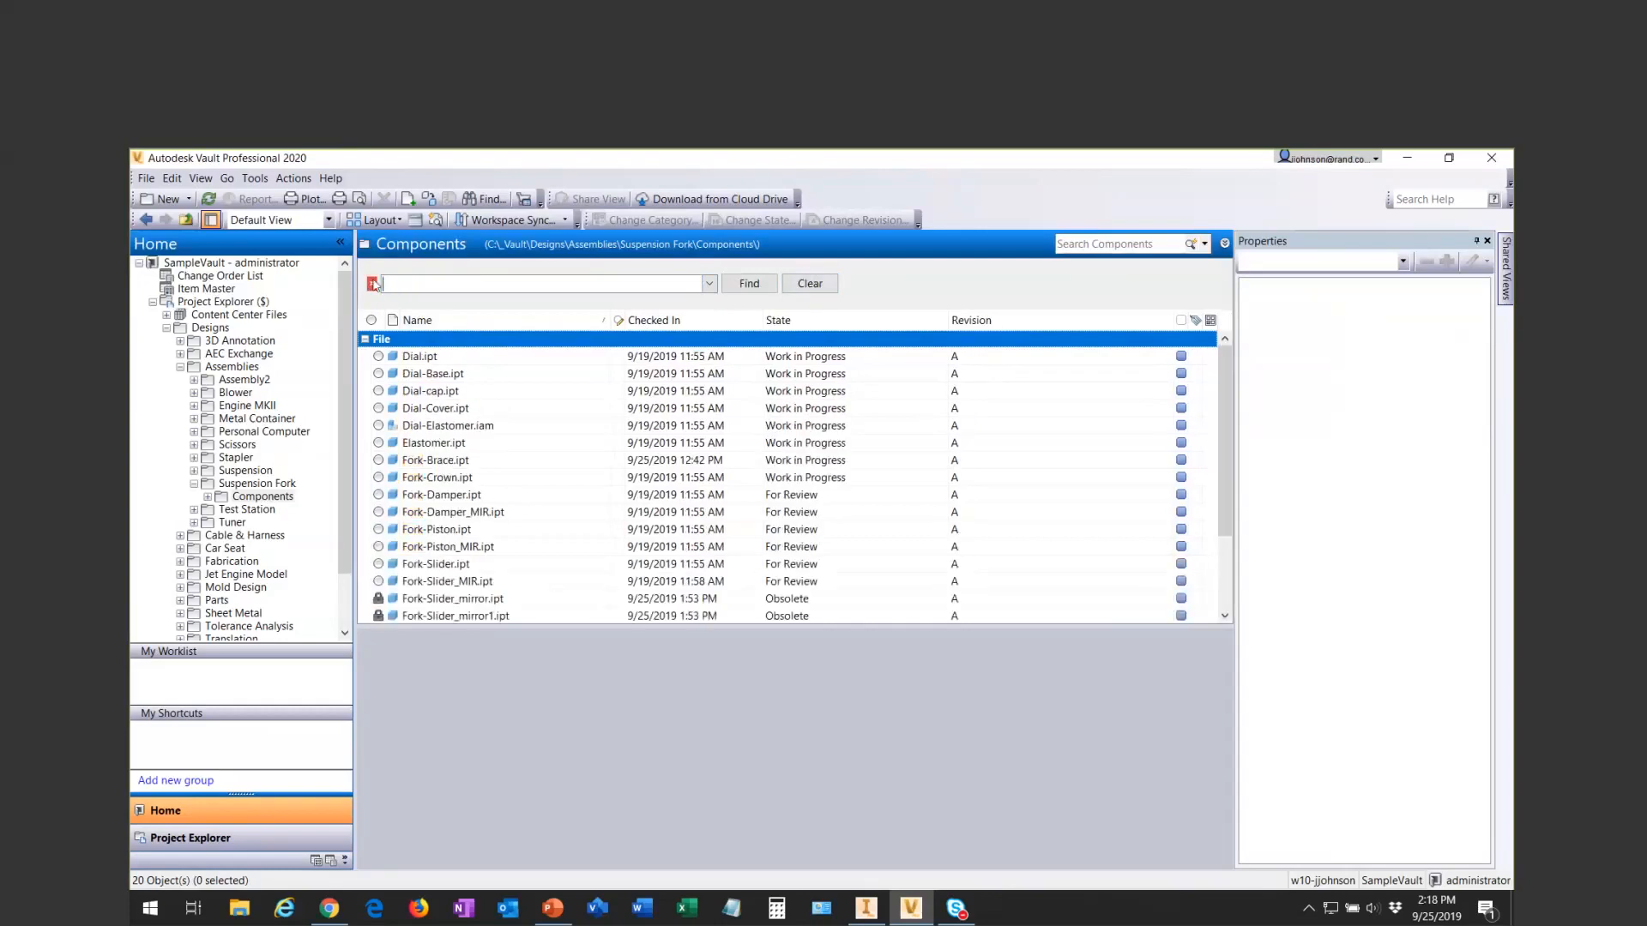
left_click(373, 284)
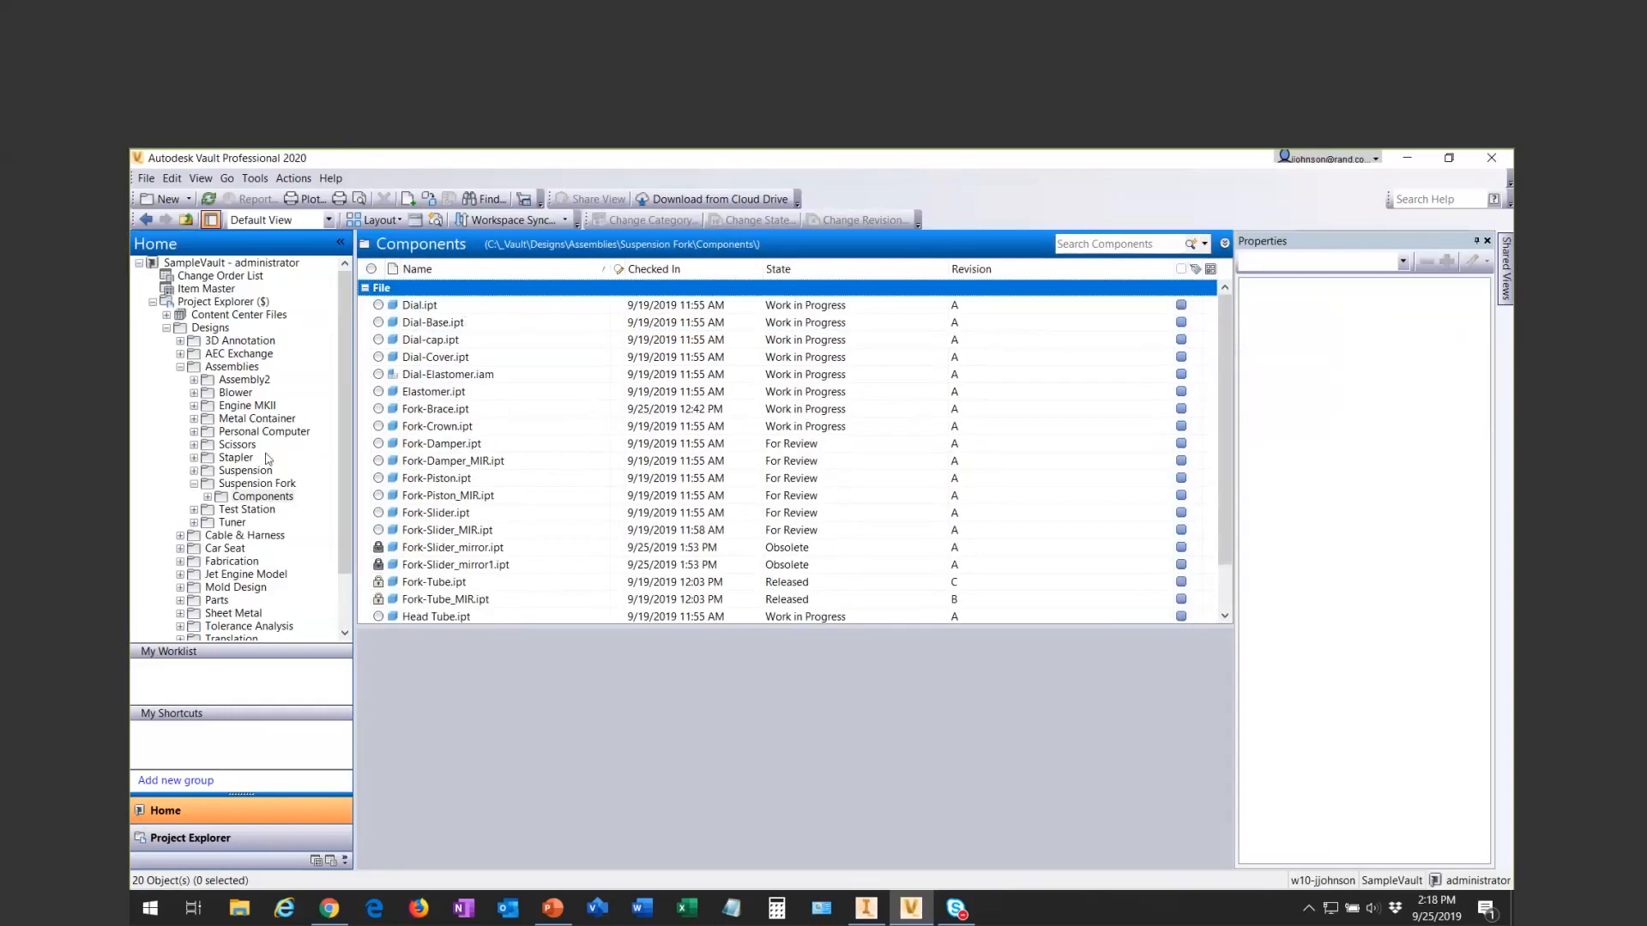
- Show the Group By box from the Suspension Fork folder and group the files of its Components folder by State
left_click(265, 497)
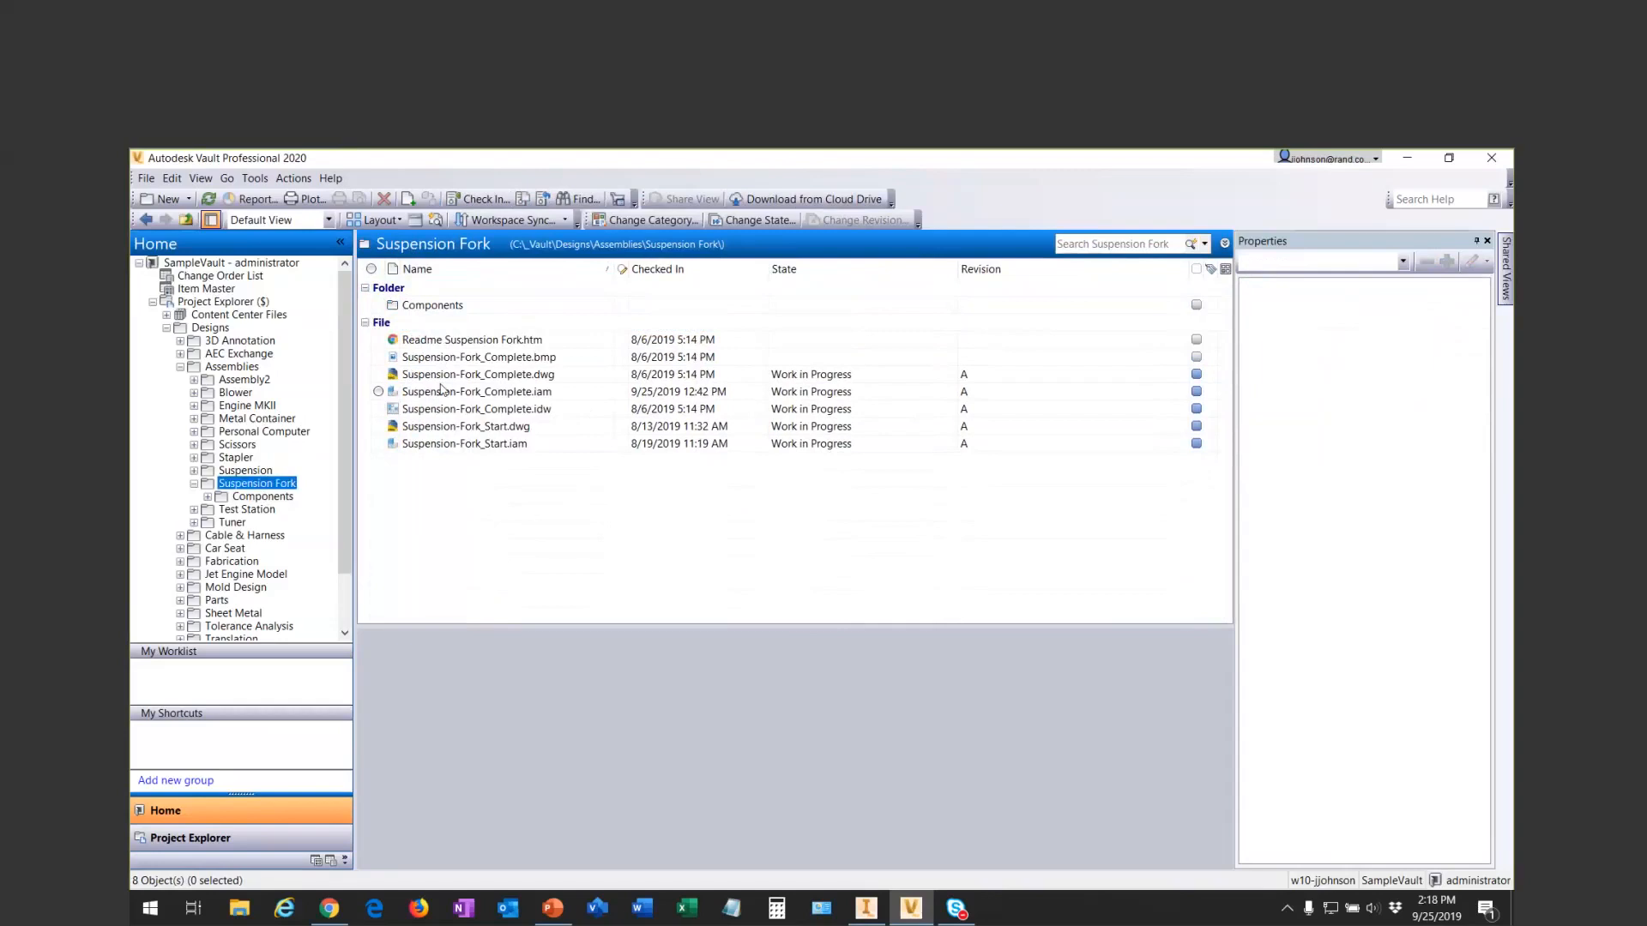
left_click(415, 222)
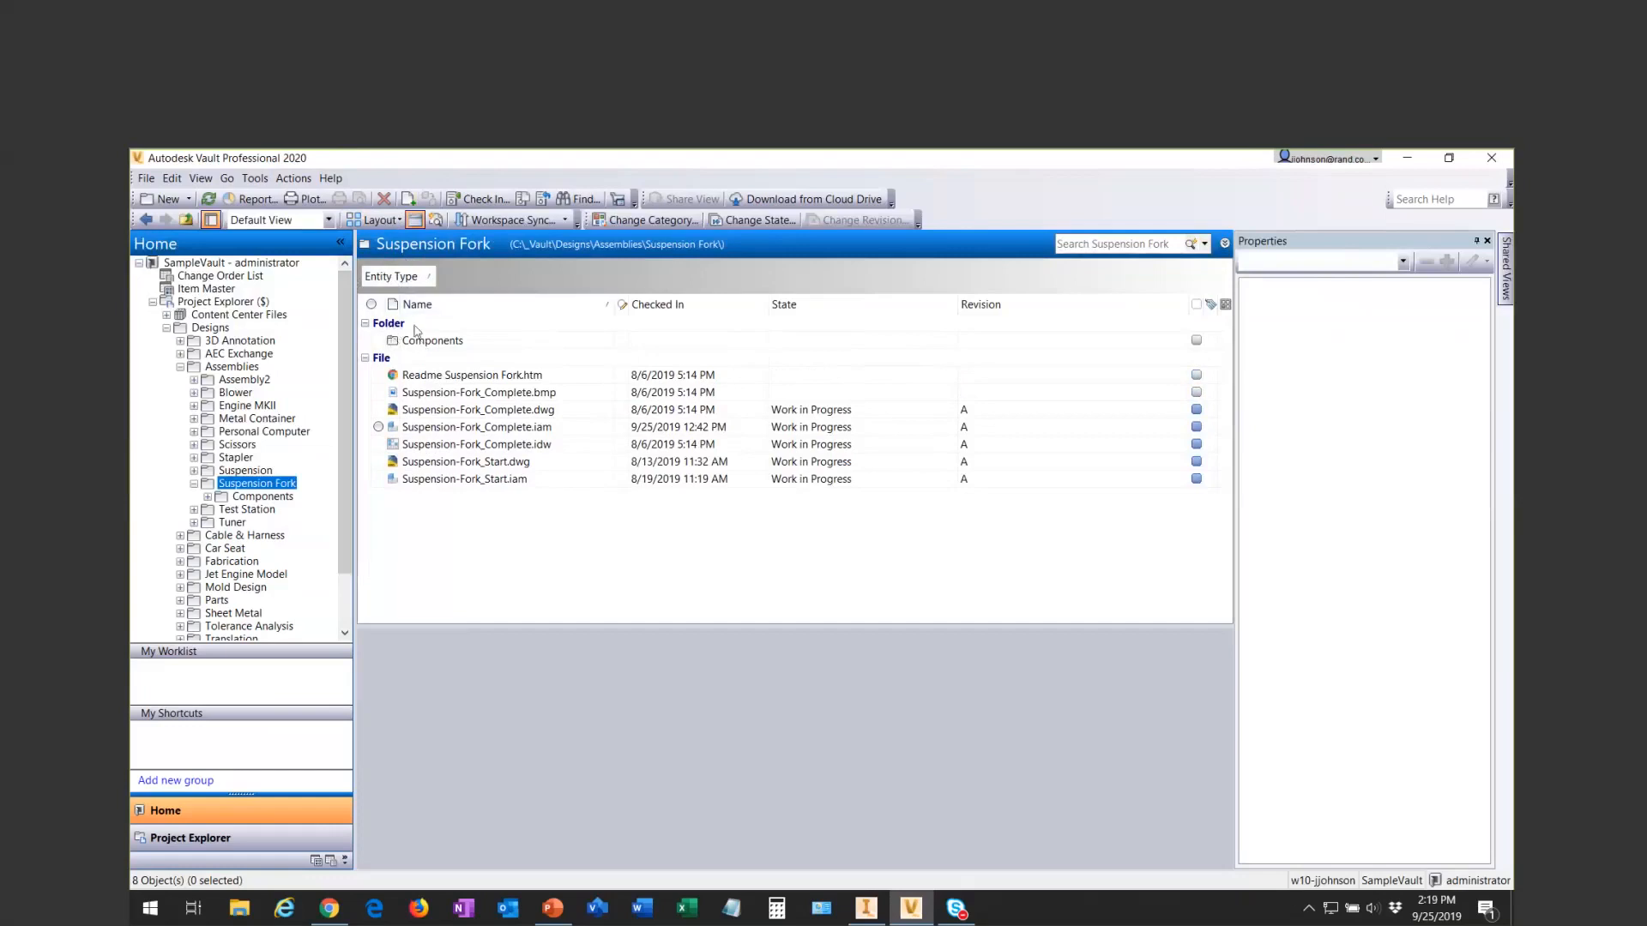
left_click(260, 497)
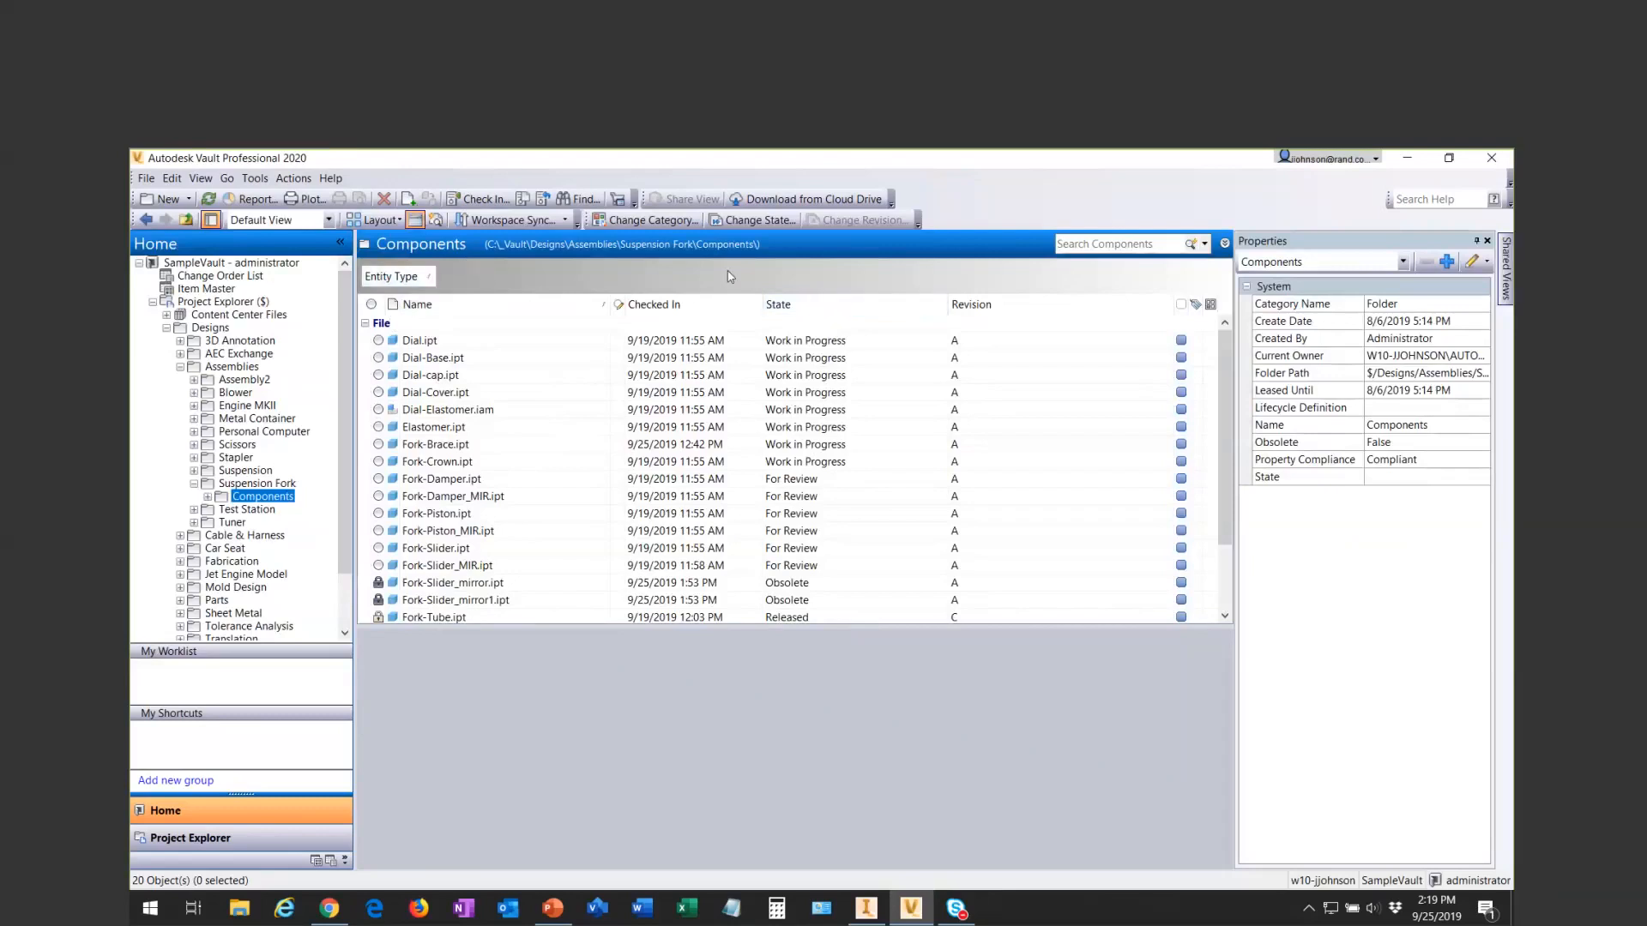
left_click_drag(831, 305, 443, 287)
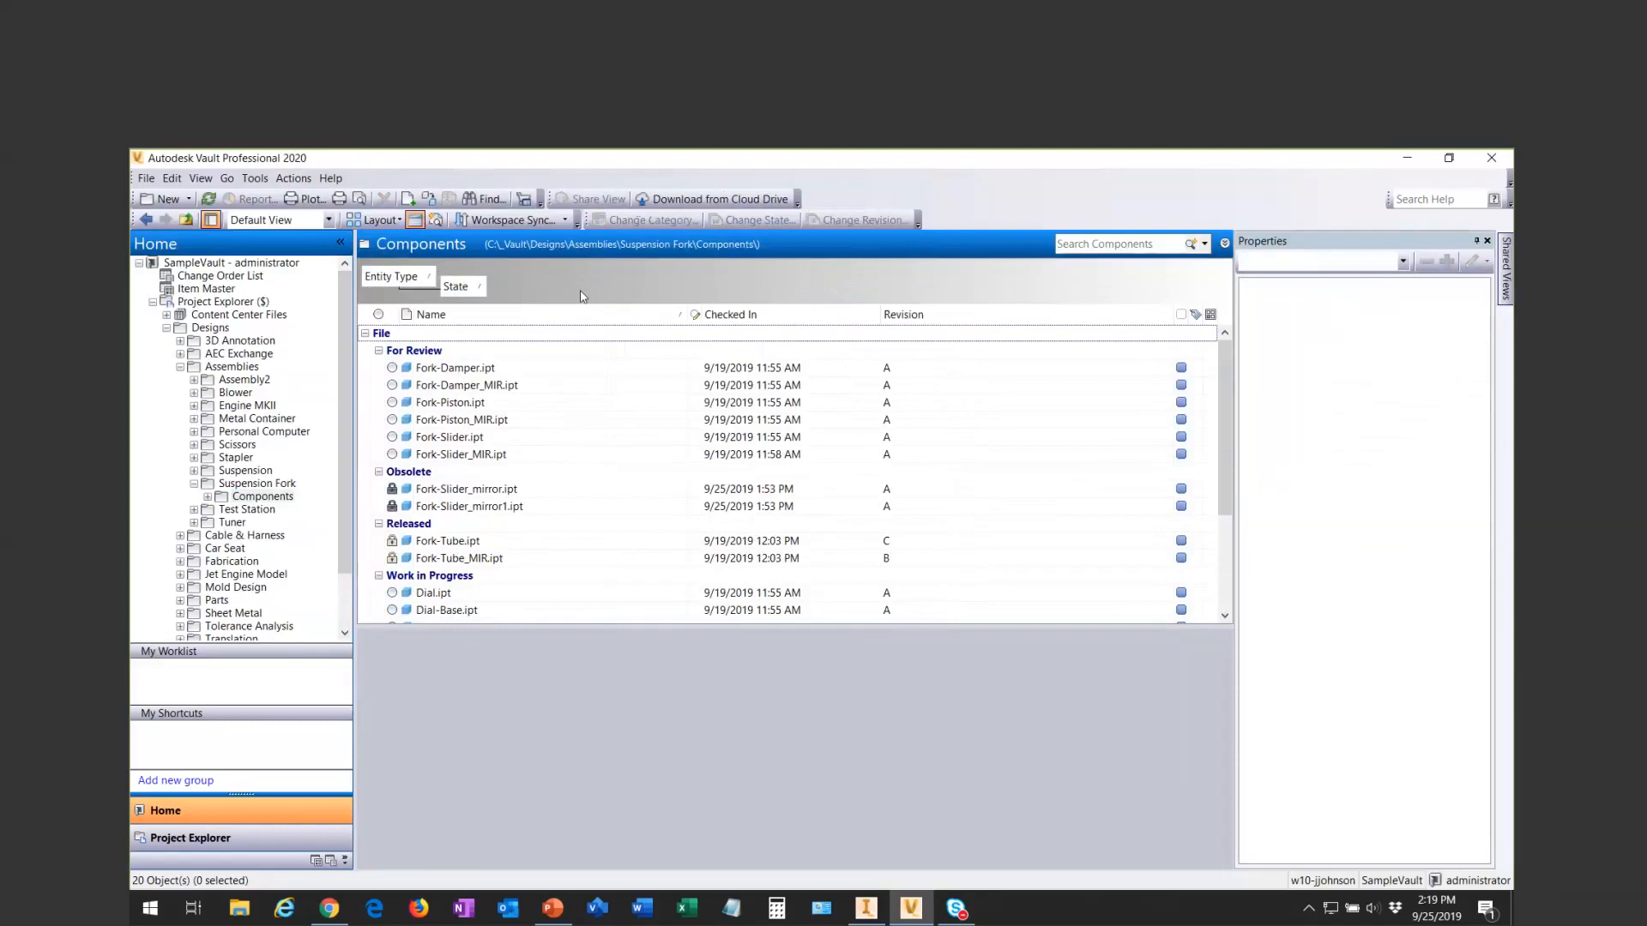
- Collapse the For Review, Obsolete and Released groups in the file list and expand them again
left_click(379, 351)
left_click(378, 369)
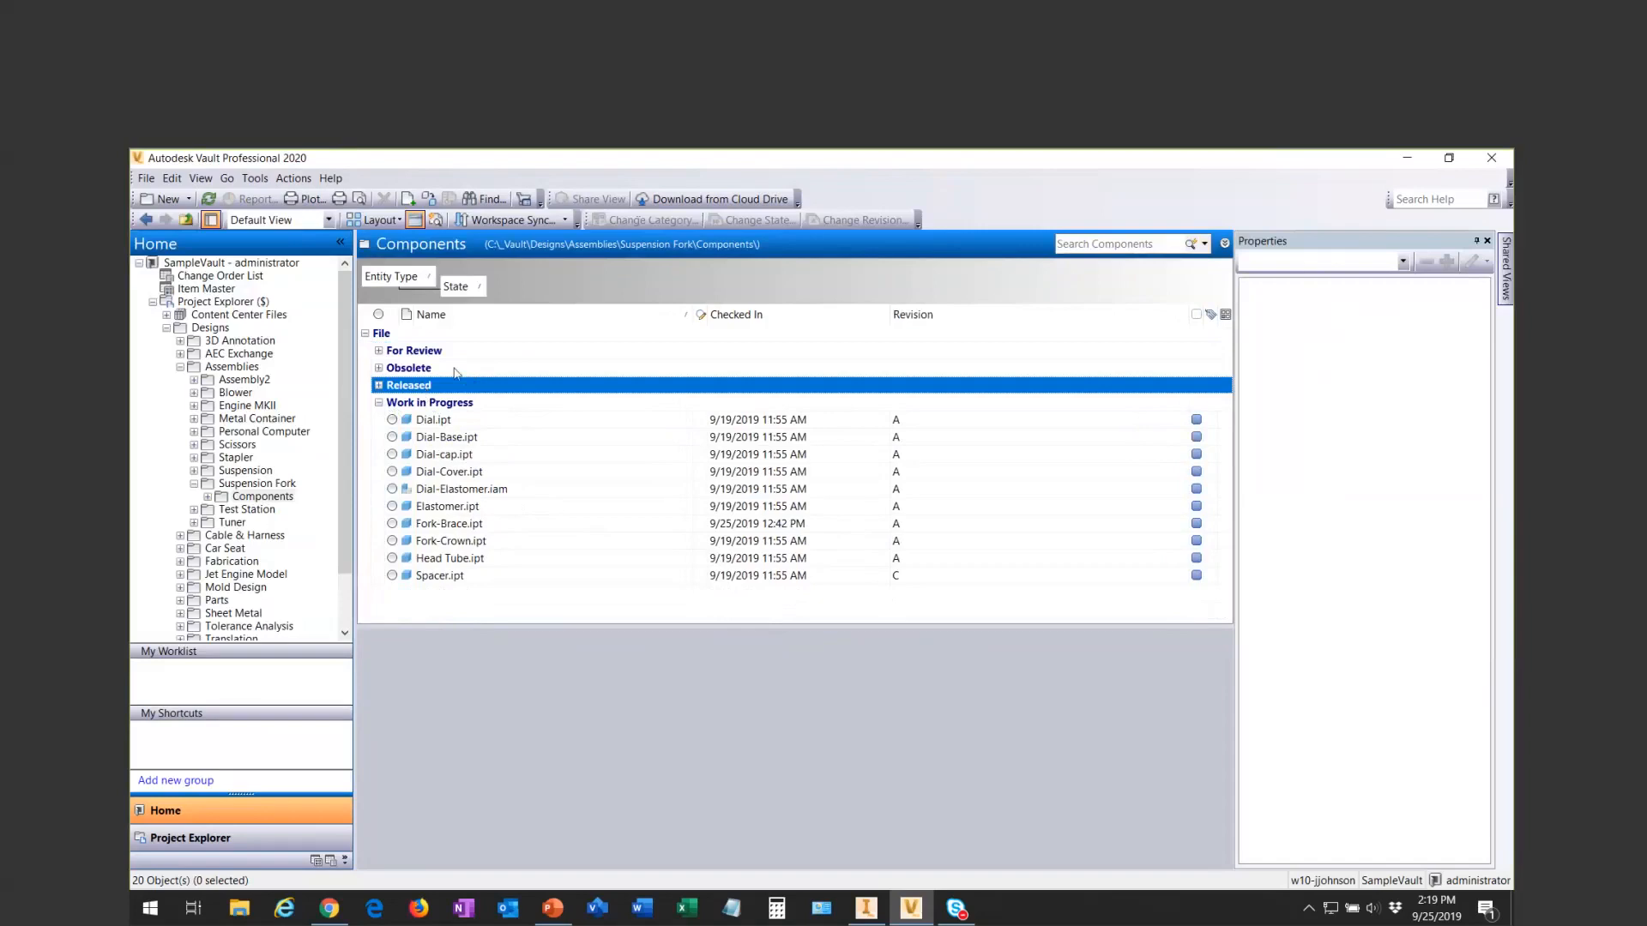
left_click(378, 368)
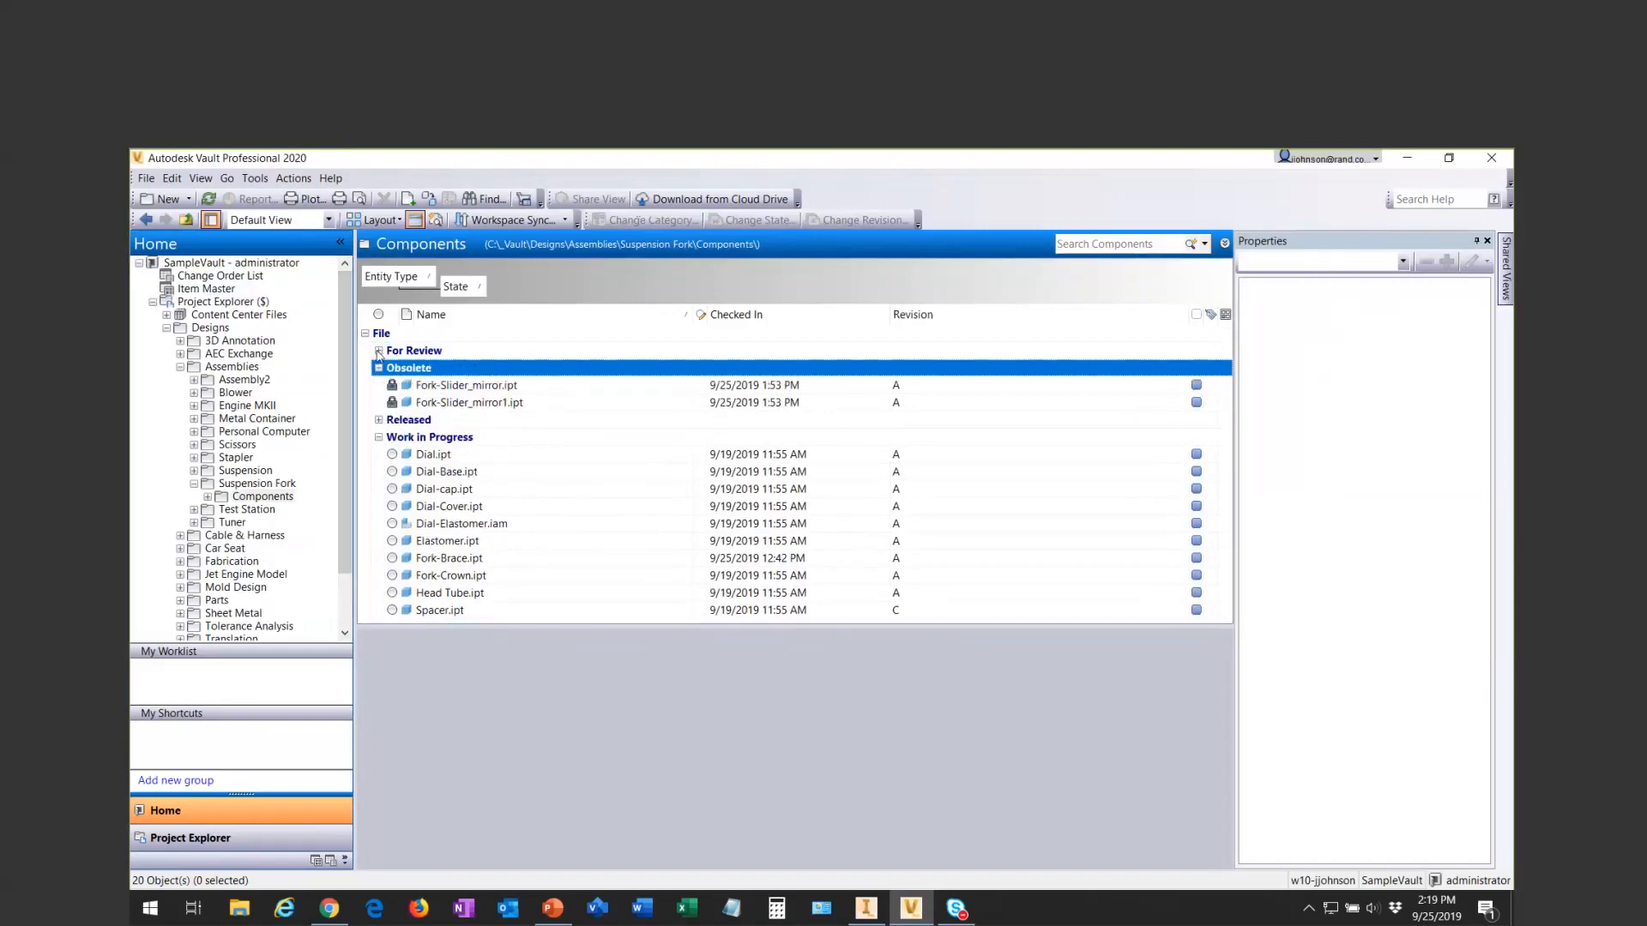
left_click(378, 351)
left_click(379, 524)
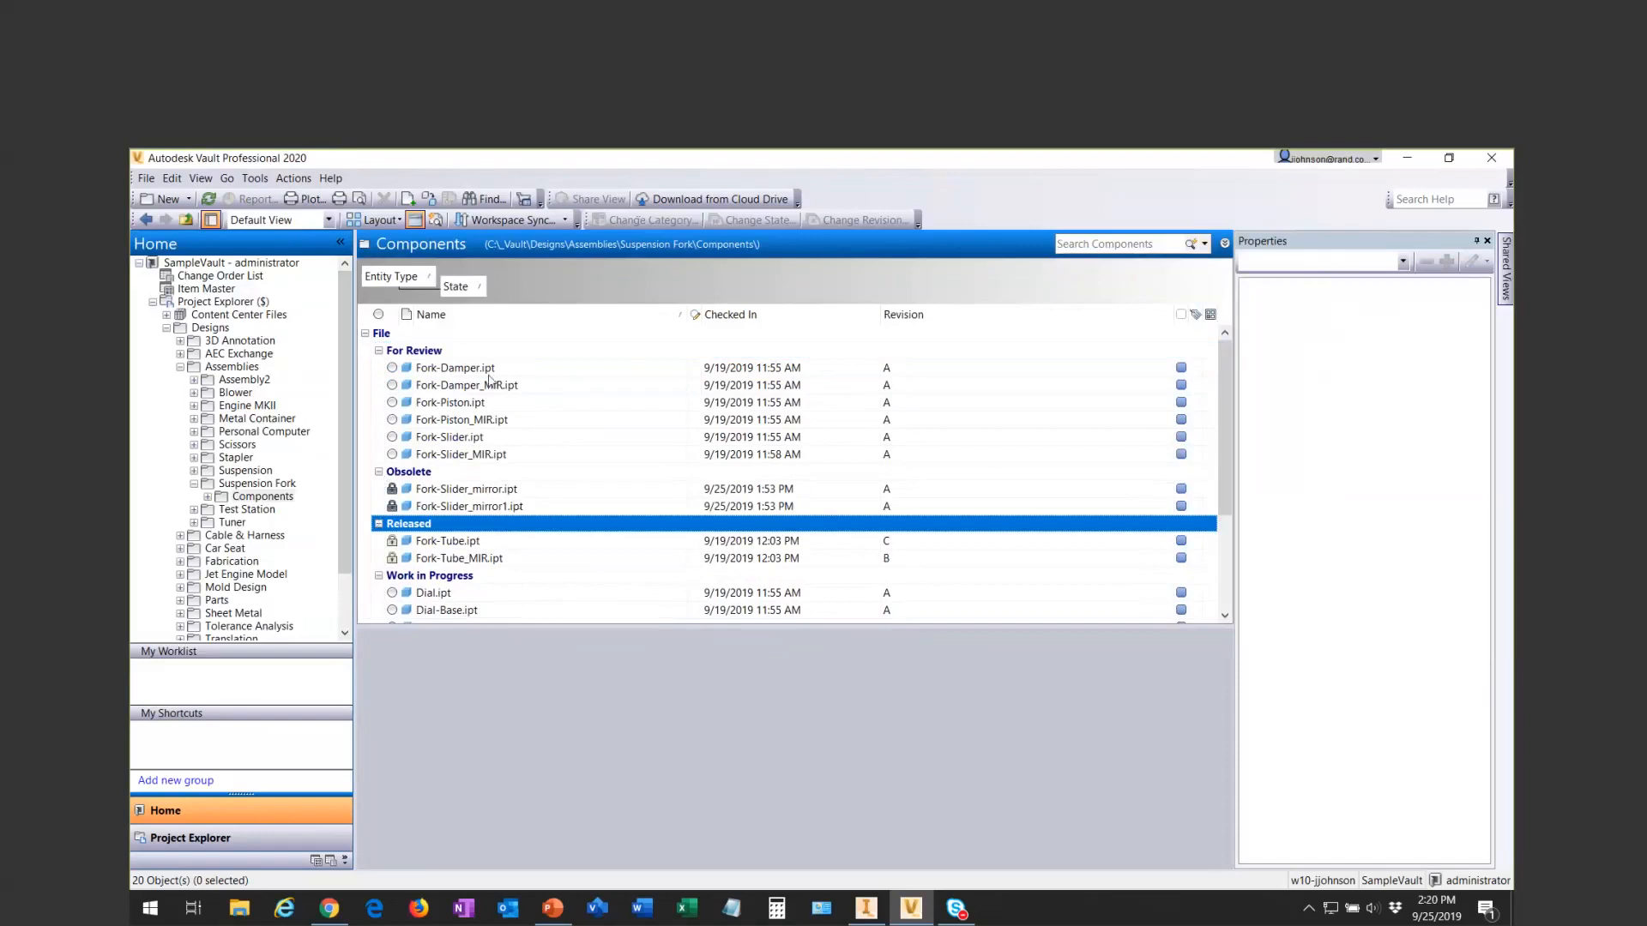
- Add Revision as a grouping level above State, and reorder the levels so that State comes before Revision
left_click_drag(916, 323, 440, 300)
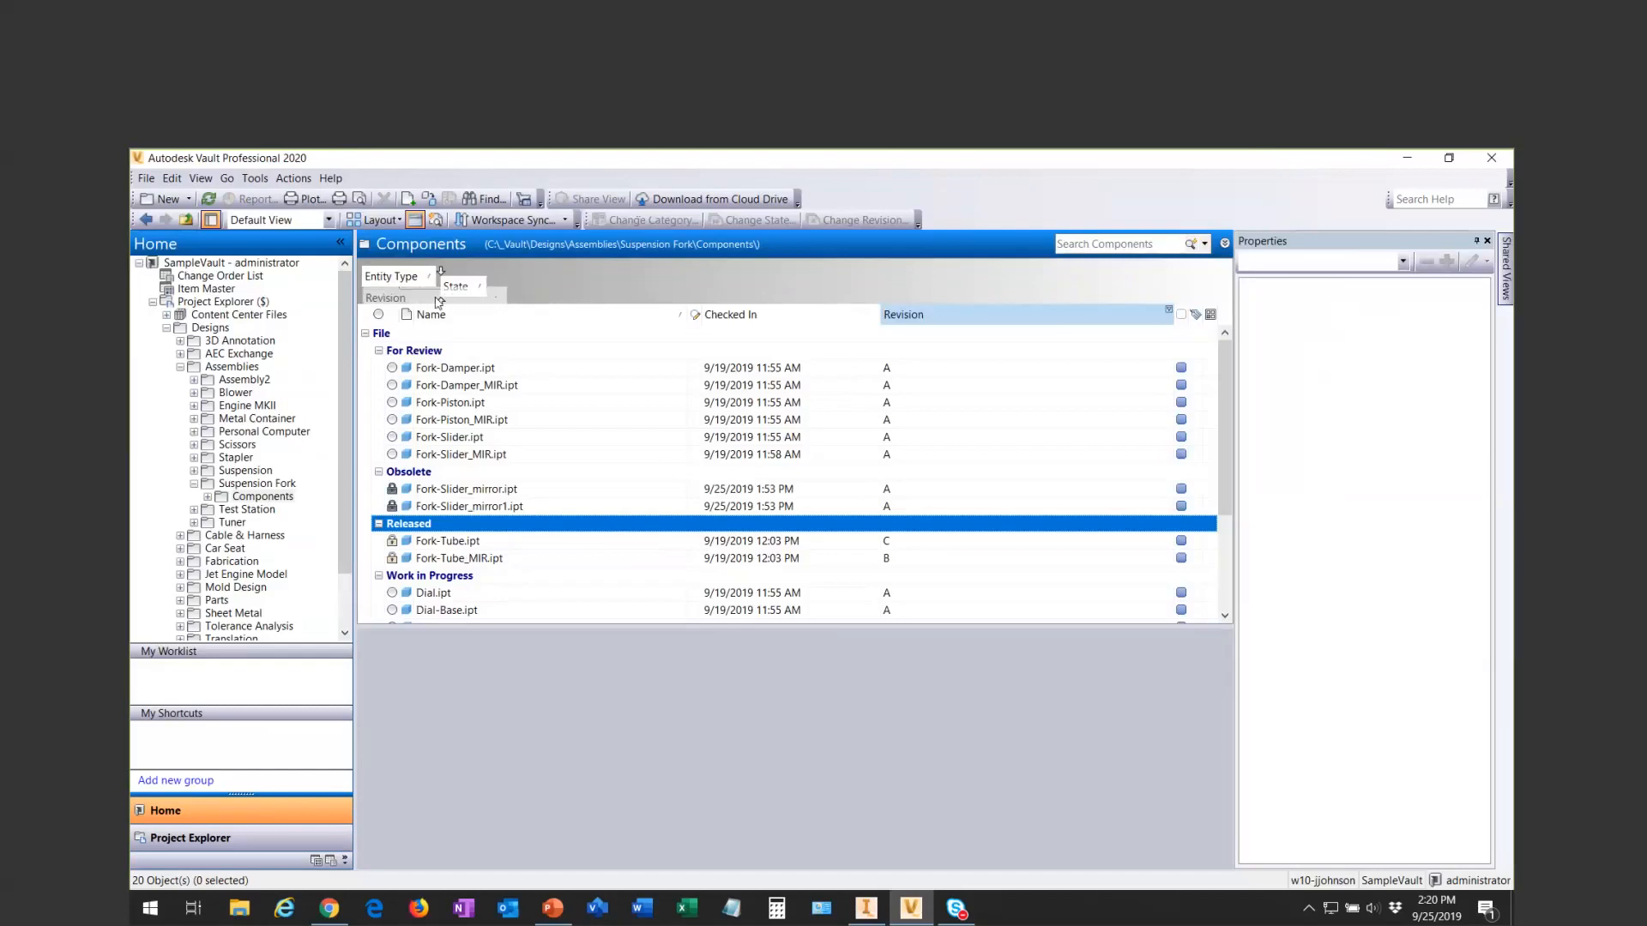
left_click_drag(439, 302, 439, 301)
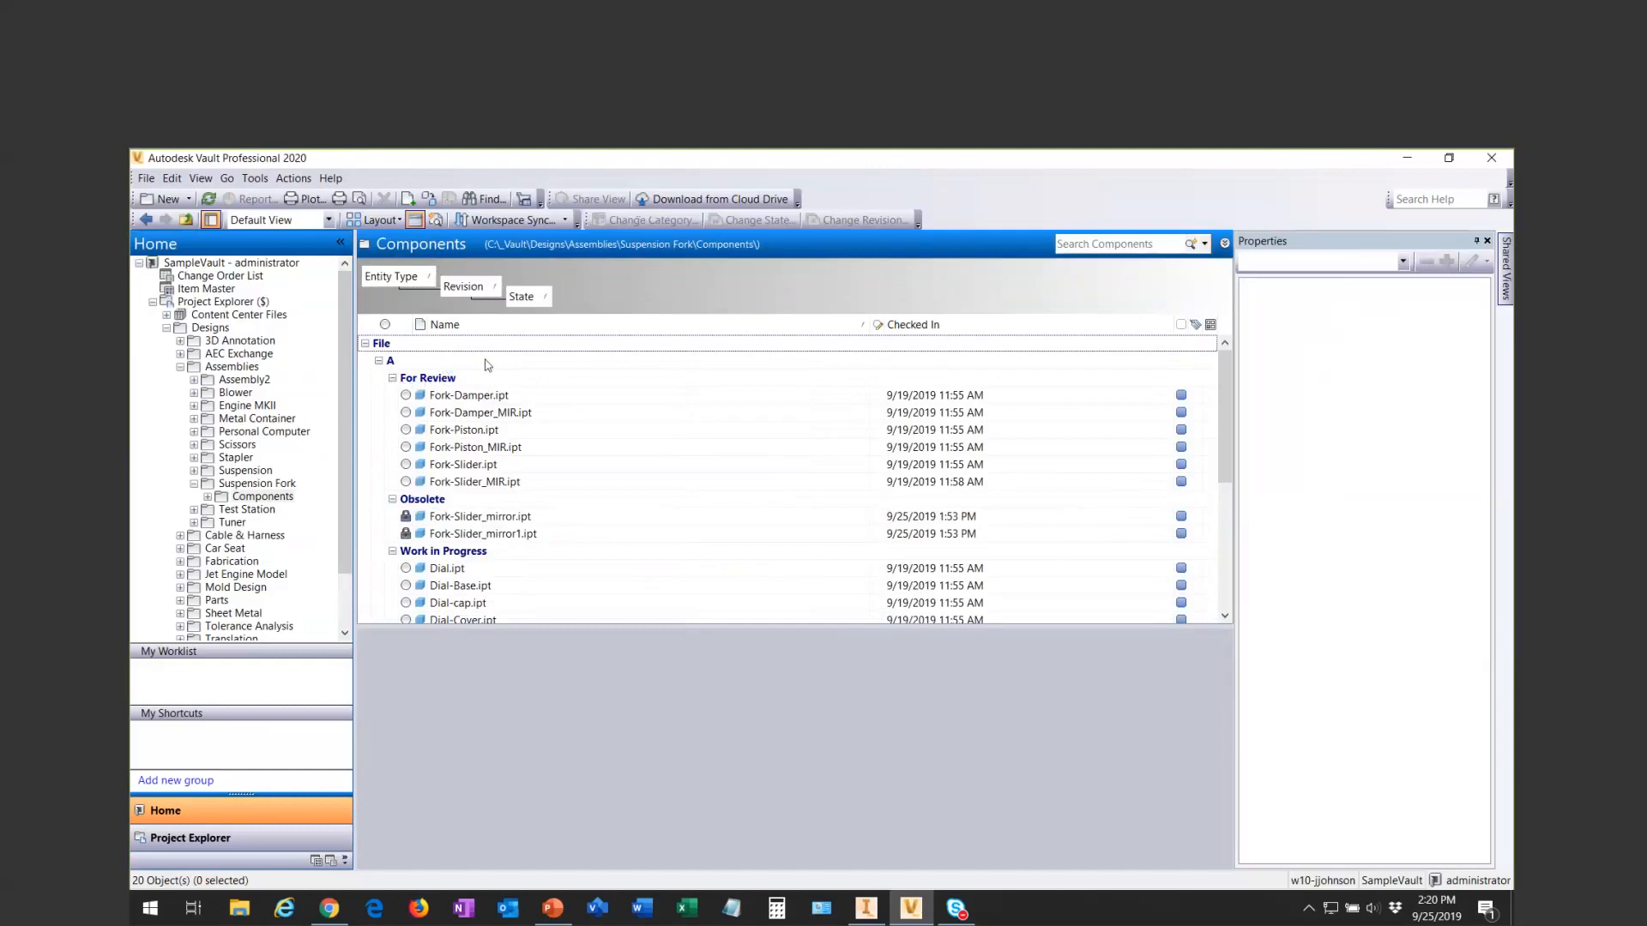
left_click_drag(534, 308, 437, 295)
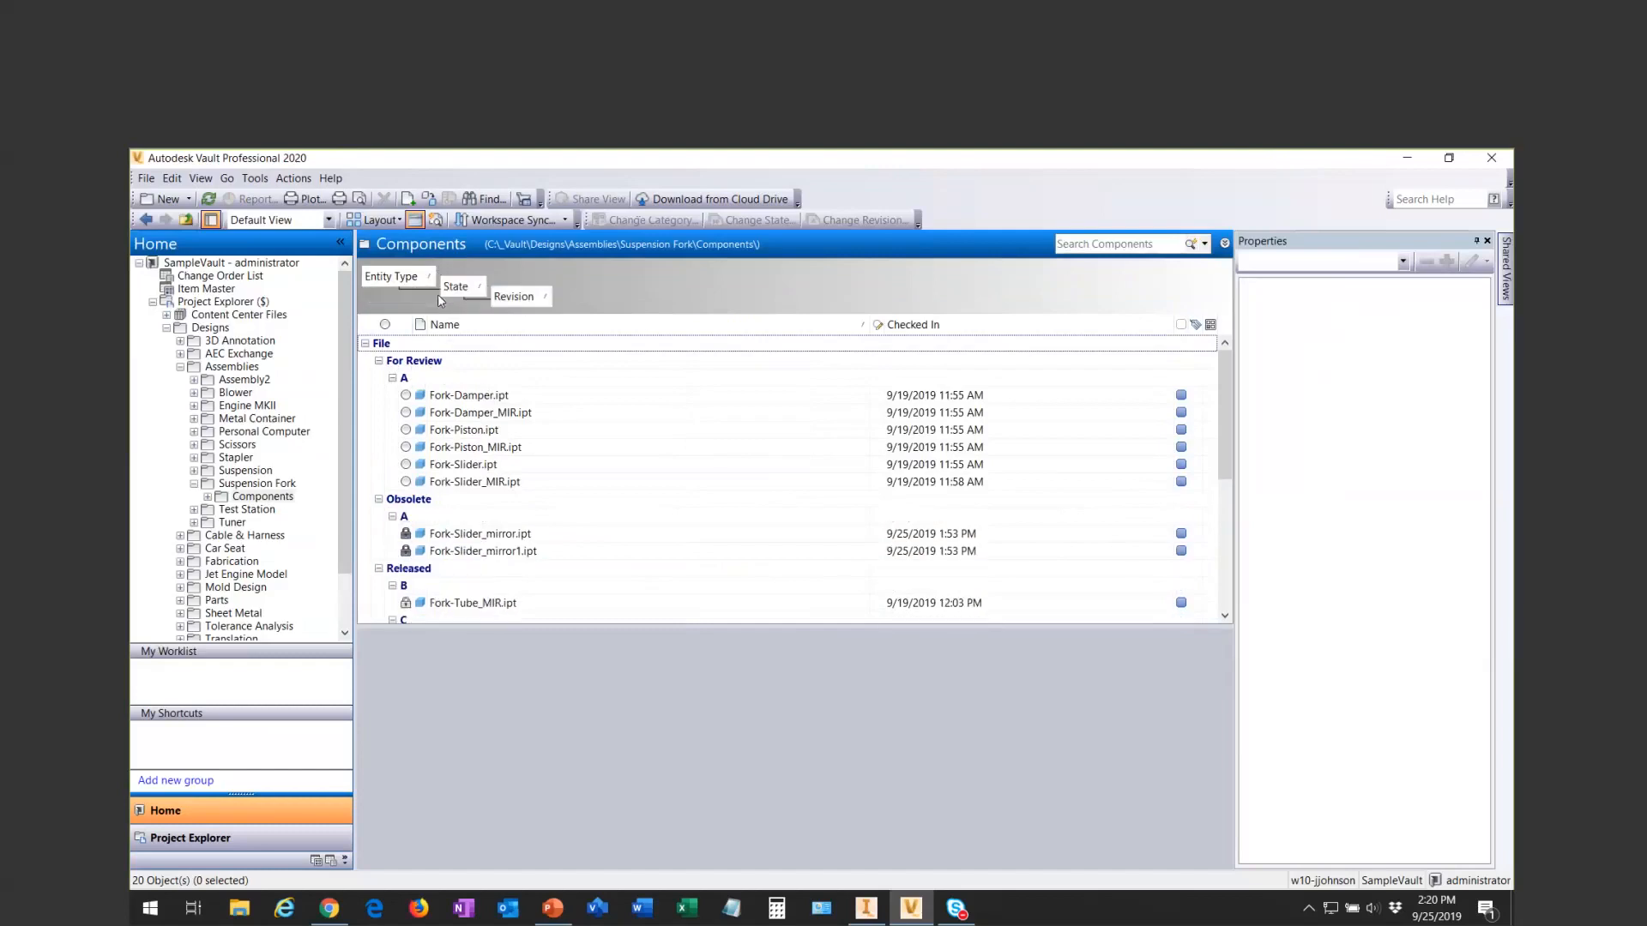
- Collapse the revision A subgroups under For Review and Obsolete, and select the Released group
left_click(419, 363)
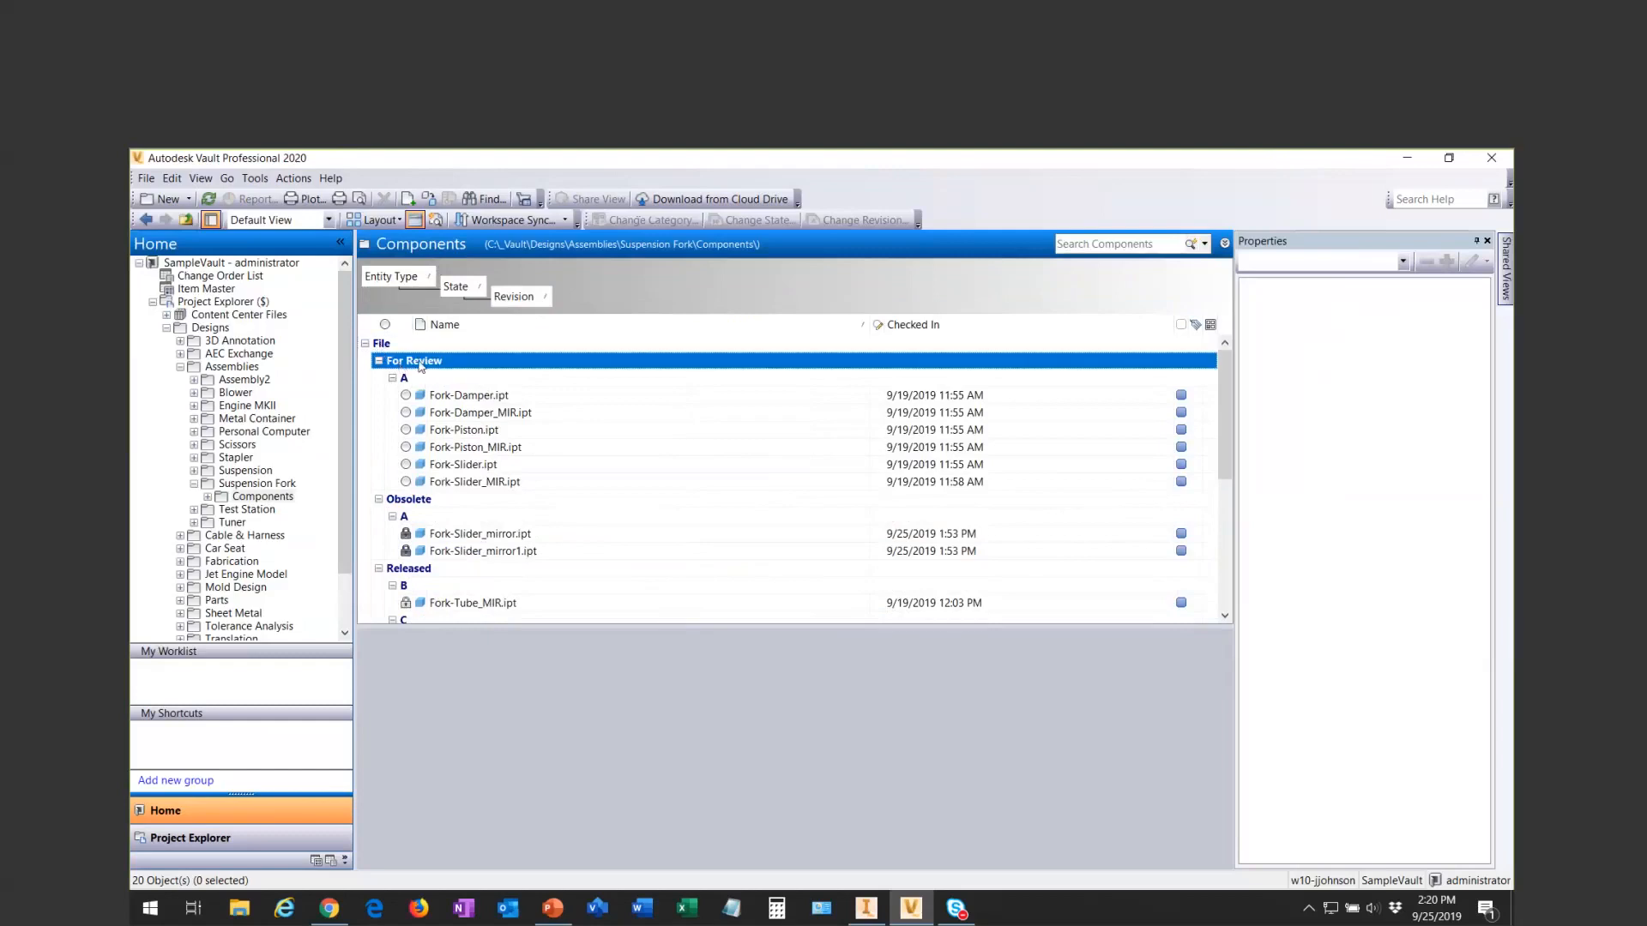
left_click(393, 378)
left_click(393, 378)
left_click(392, 379)
left_click(392, 412)
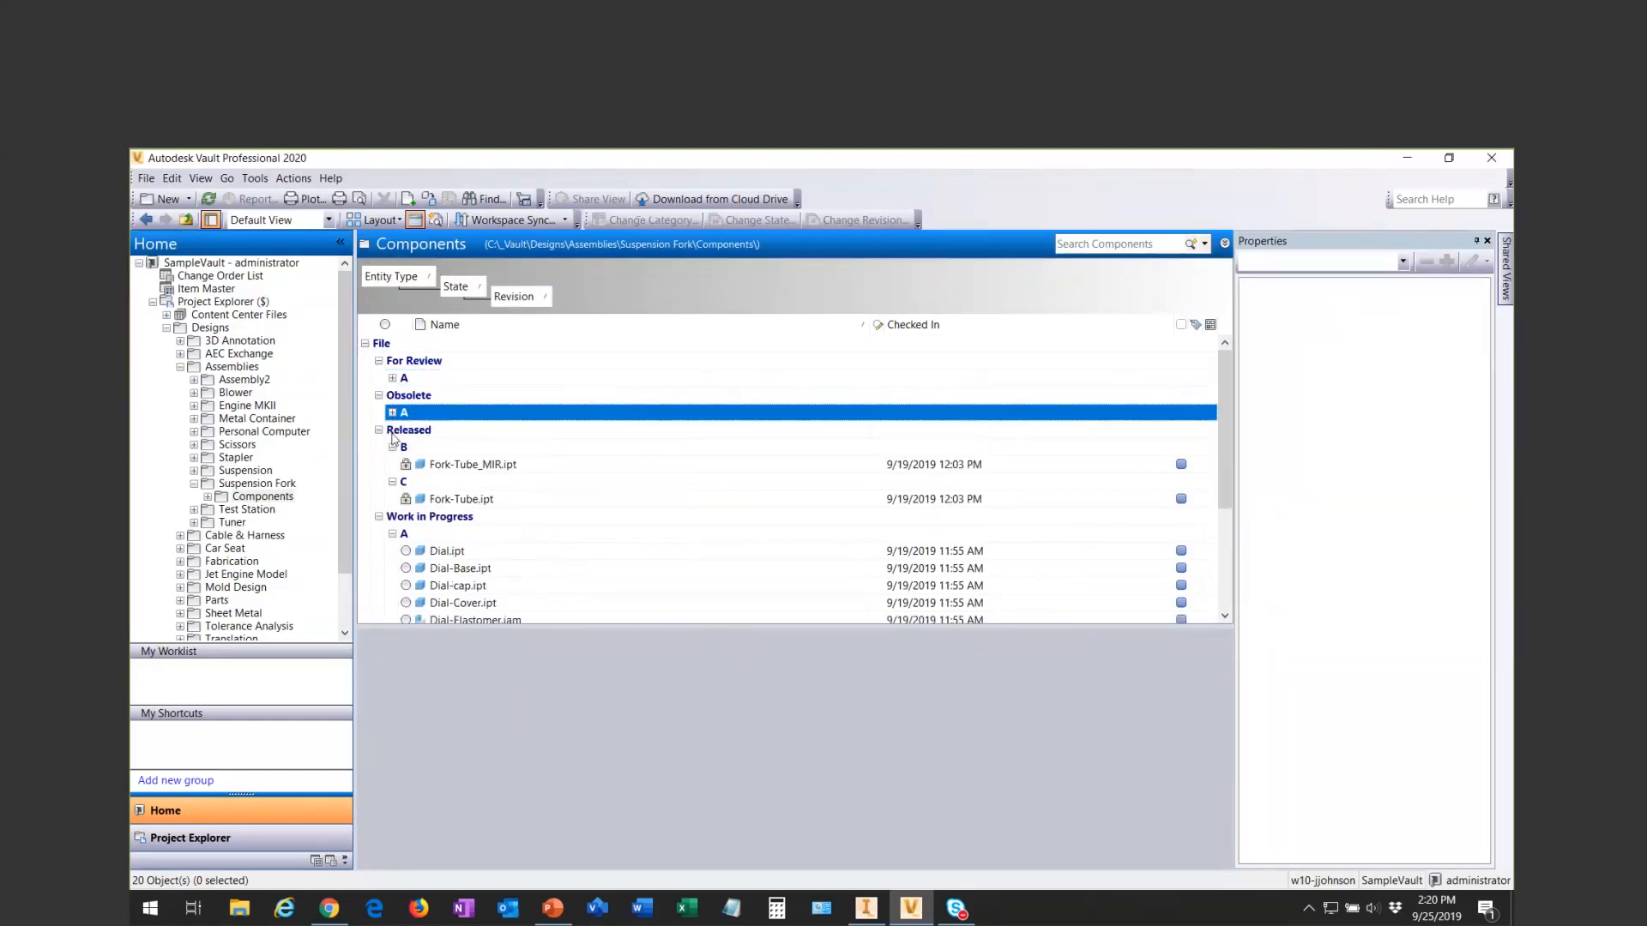
left_click(397, 431)
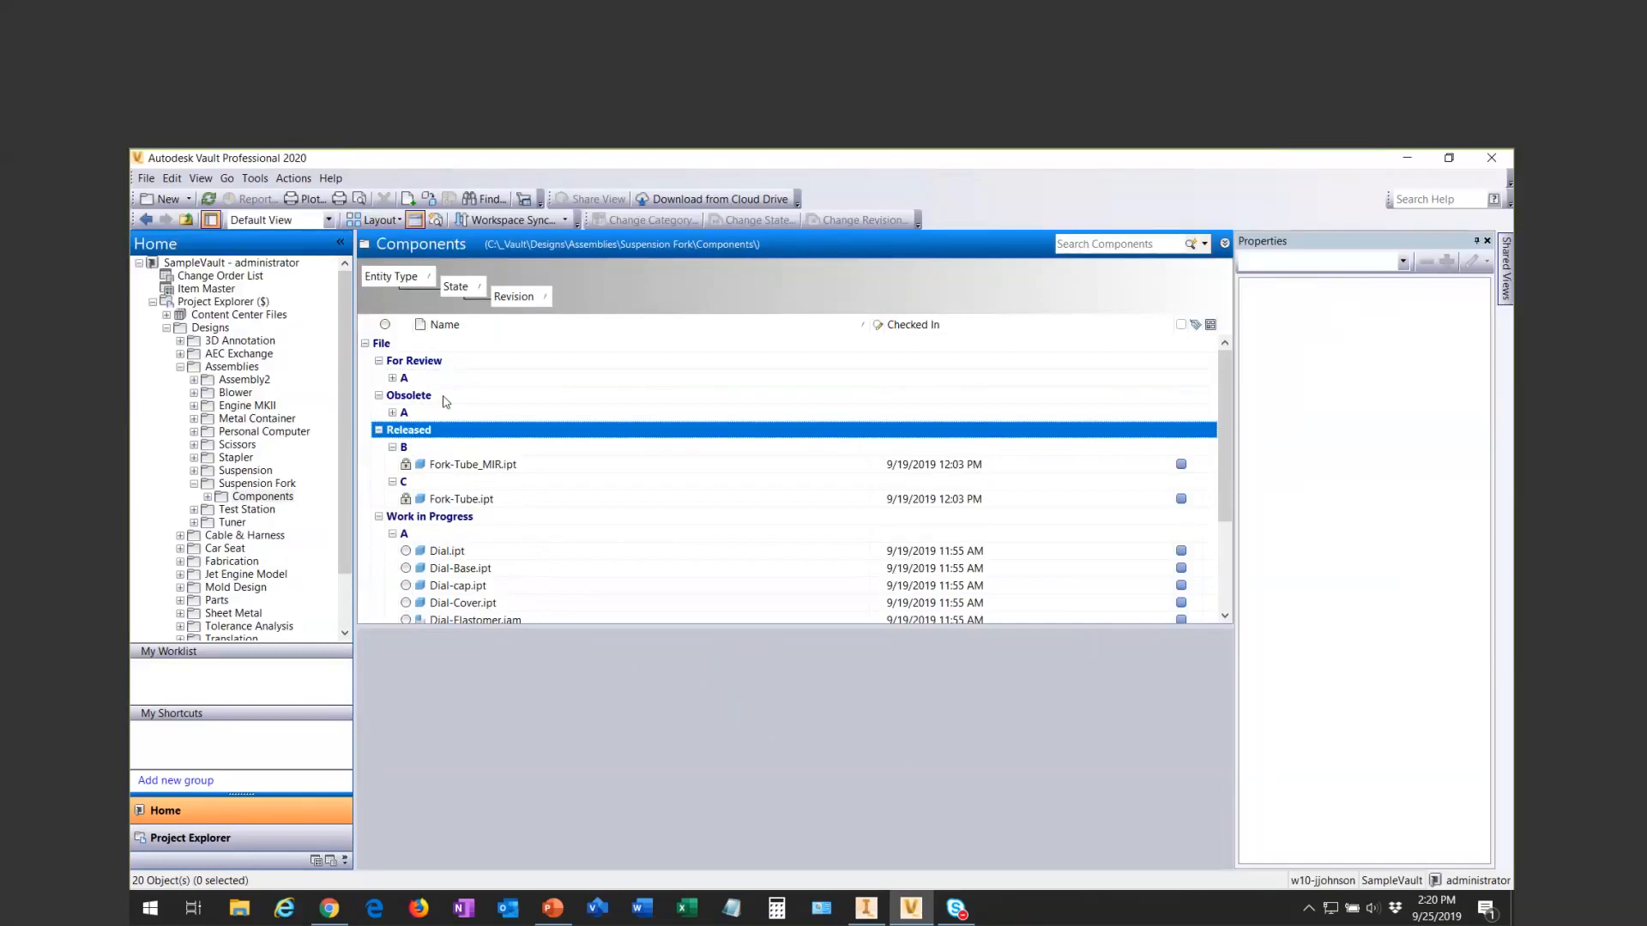
- Return the Revision and State groupings to the column headers, leaving only Entity Type, and hide the Group By box
left_click(413, 222)
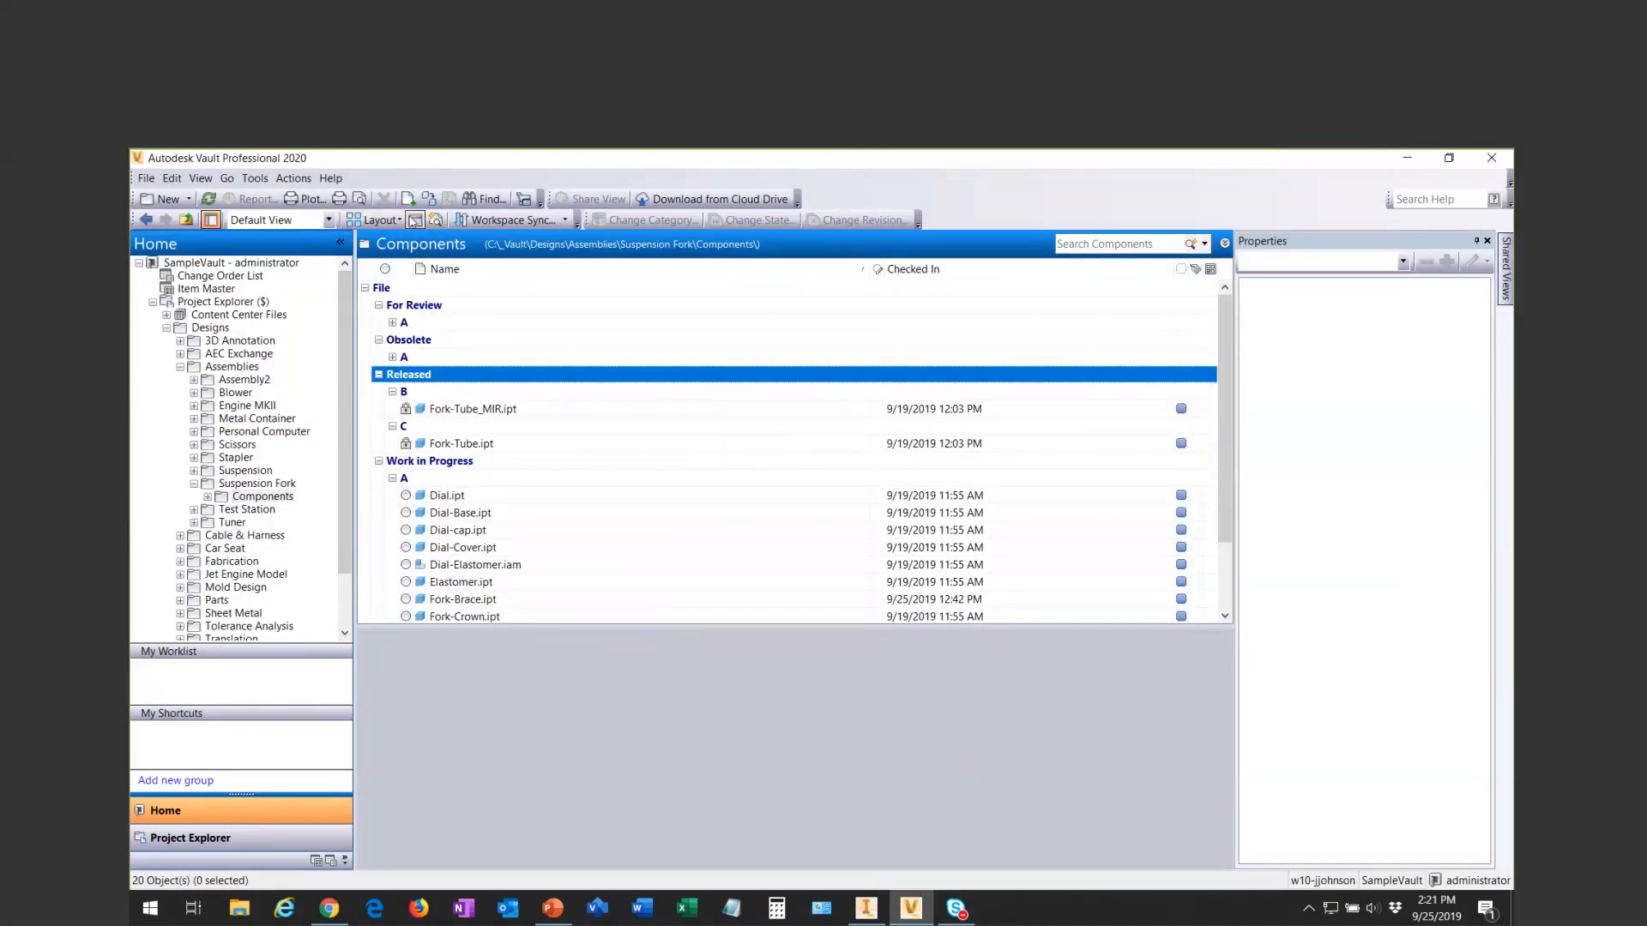
left_click(415, 221)
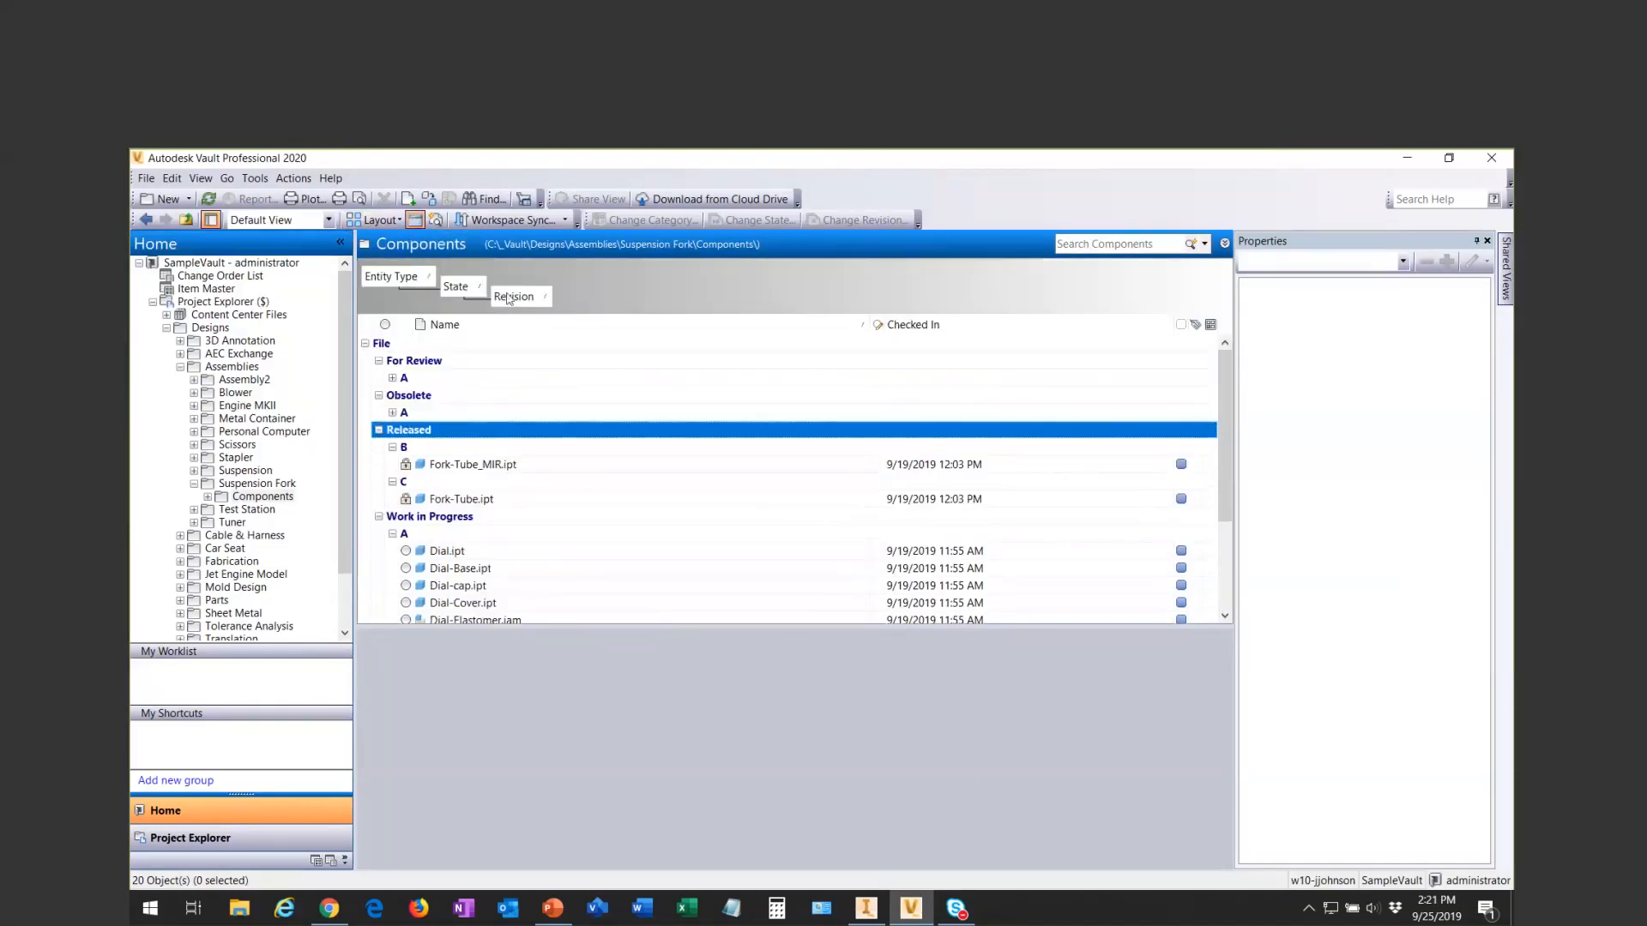
left_click_drag(512, 299, 868, 335)
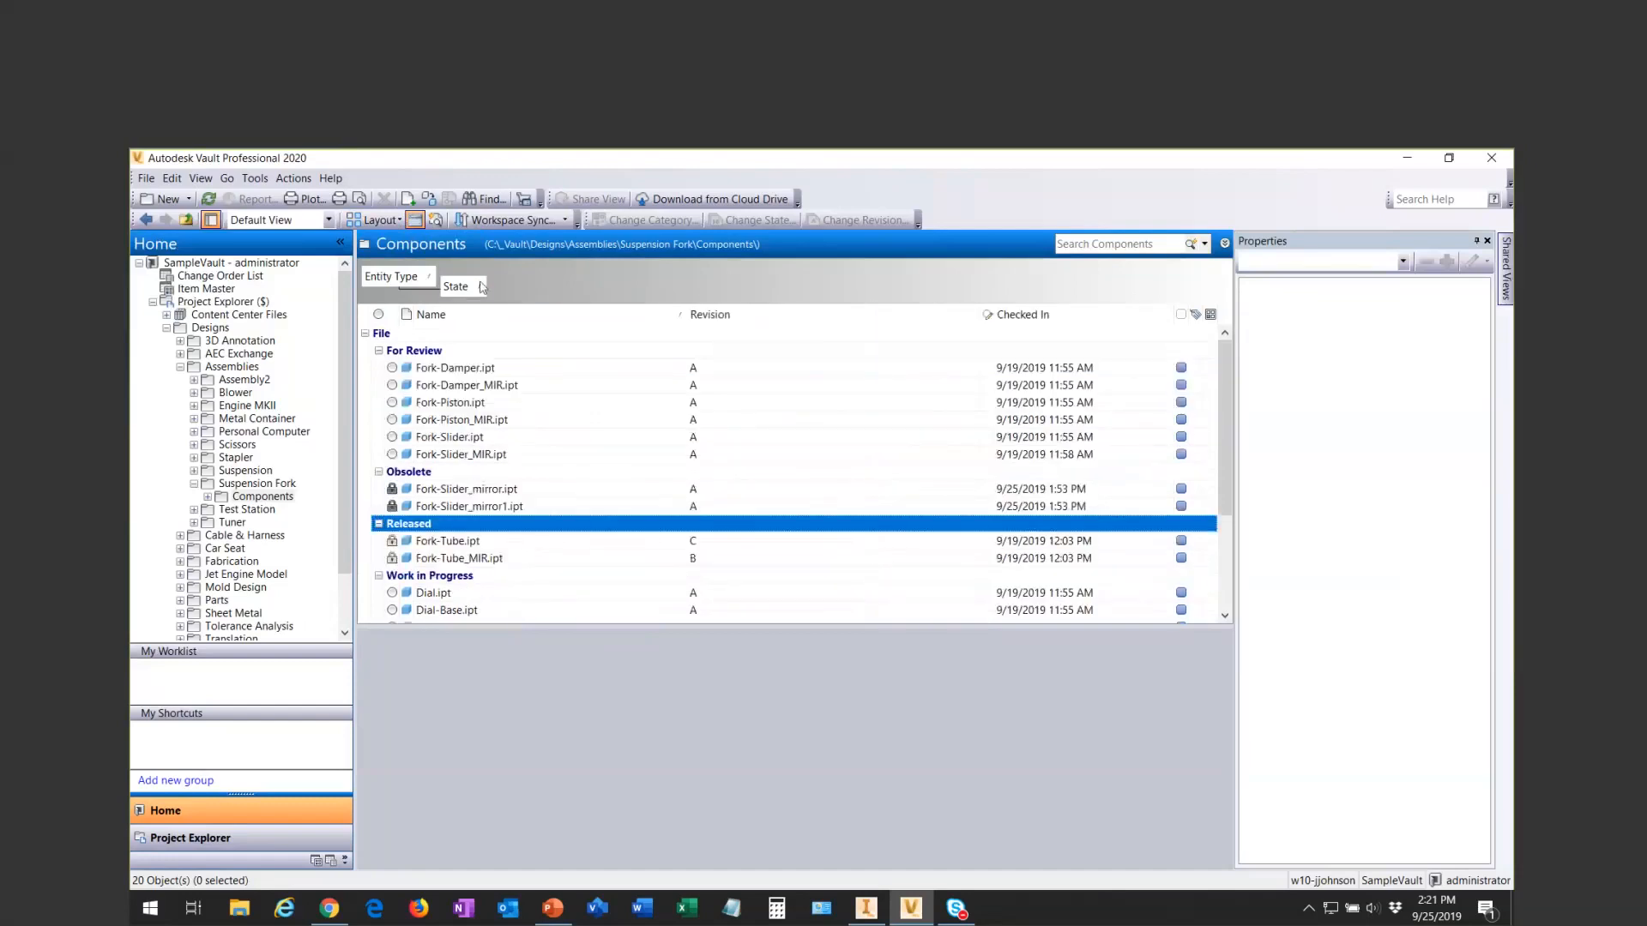
left_click_drag(463, 286, 566, 306)
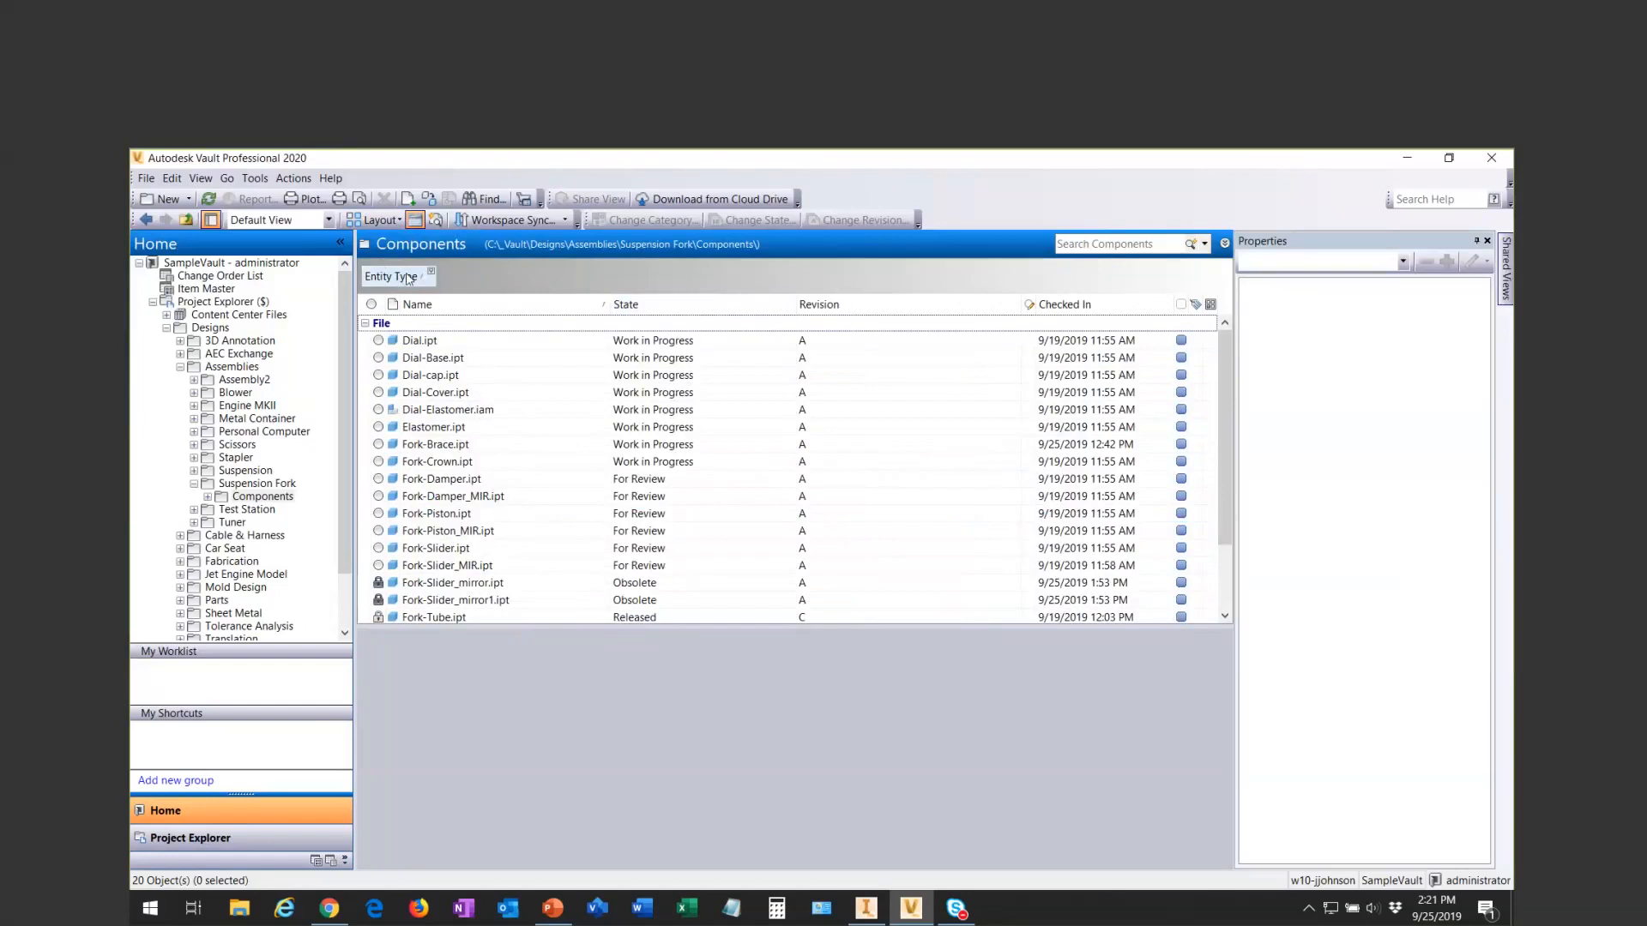
left_click(415, 221)
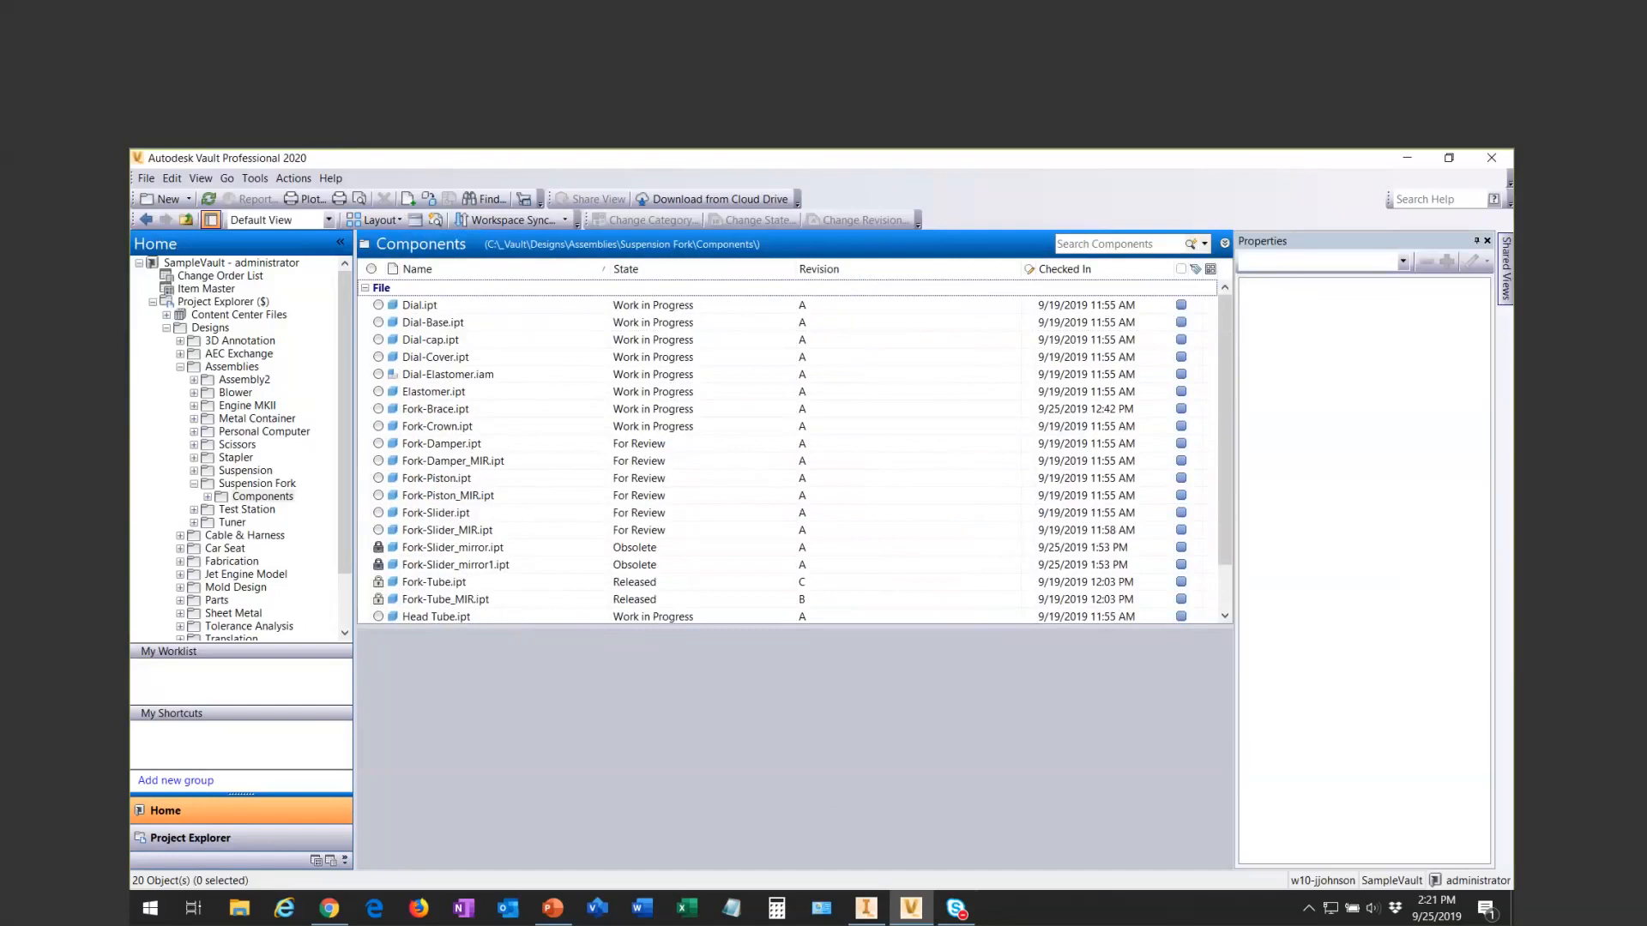
key("alt+Tab")
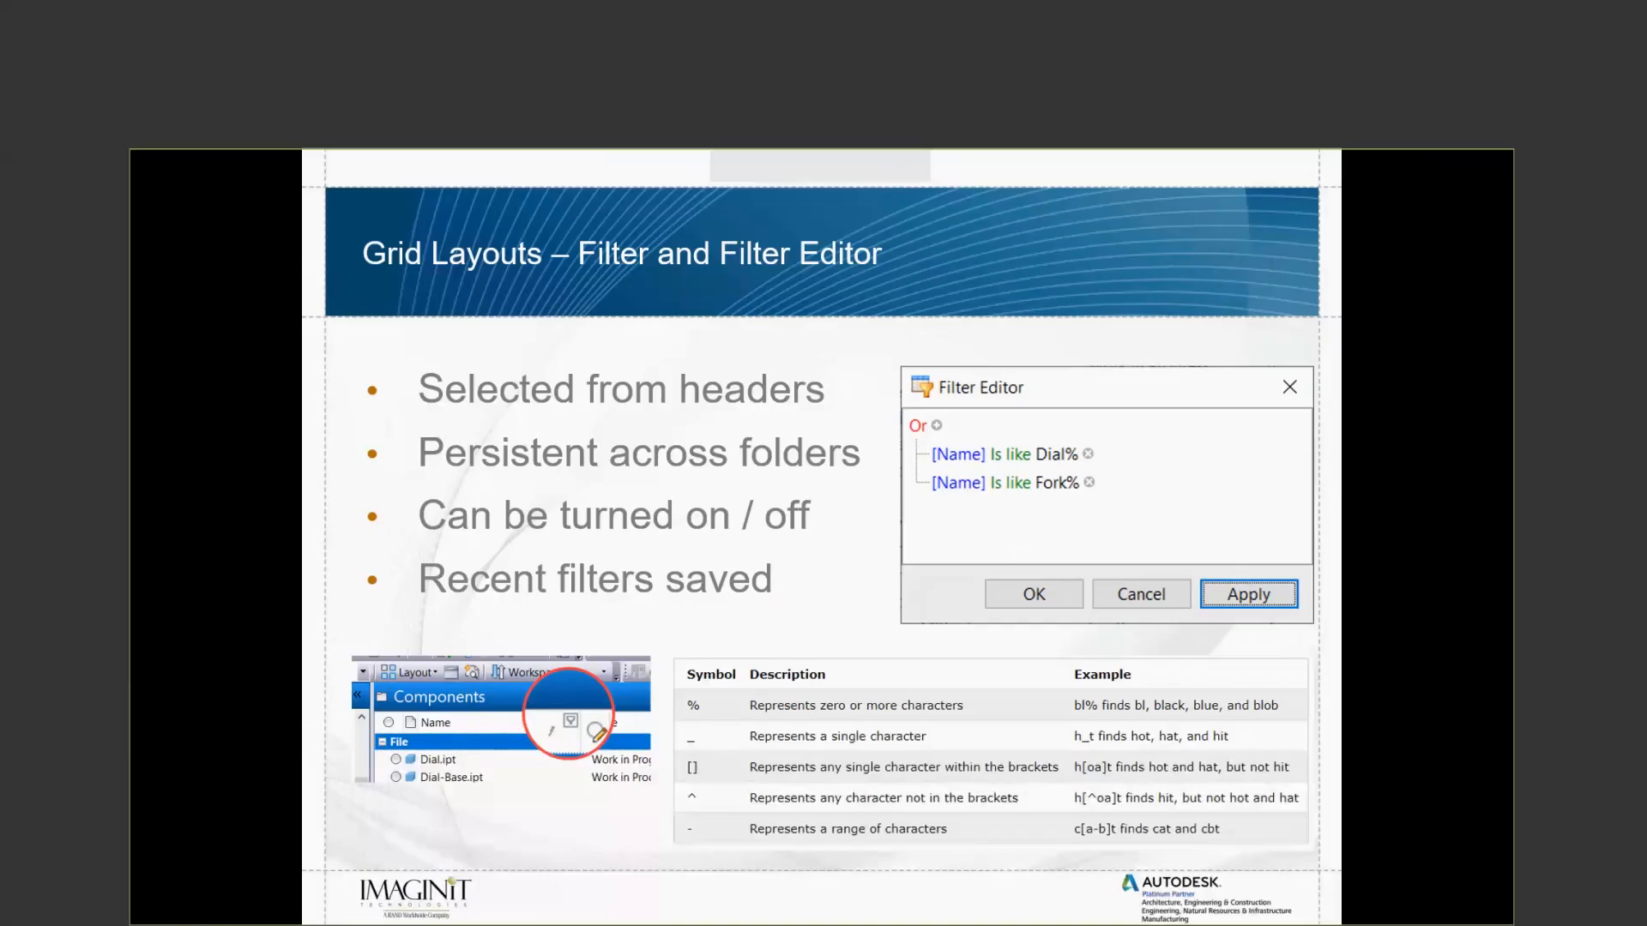
left_click(1206, 573)
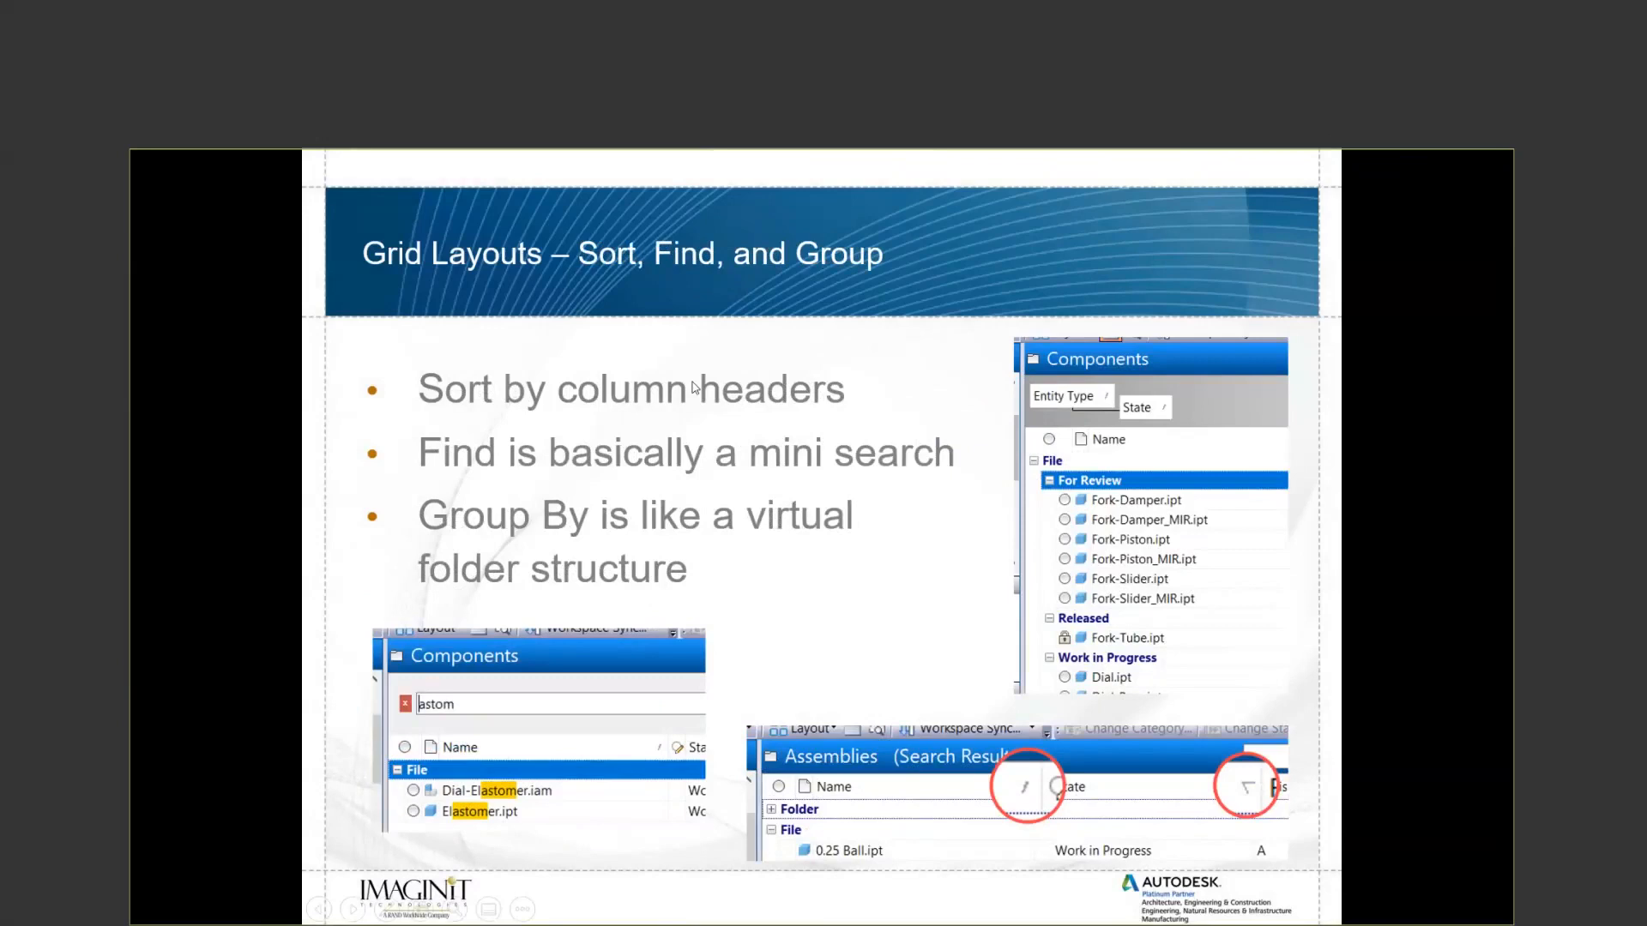
left_click(680, 461)
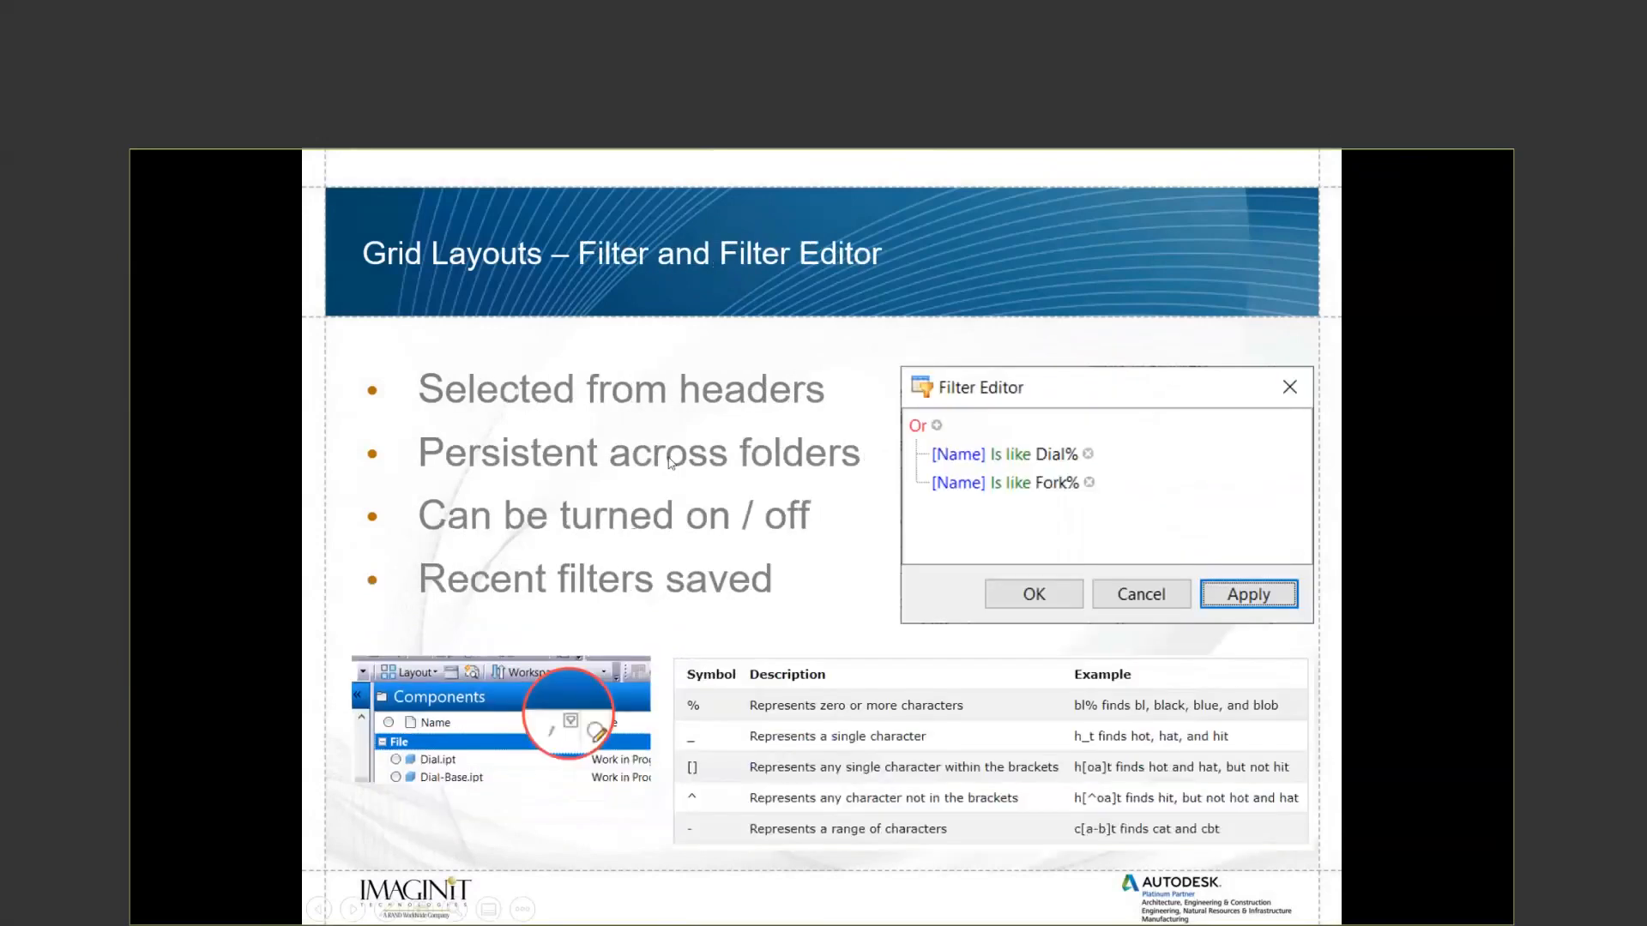
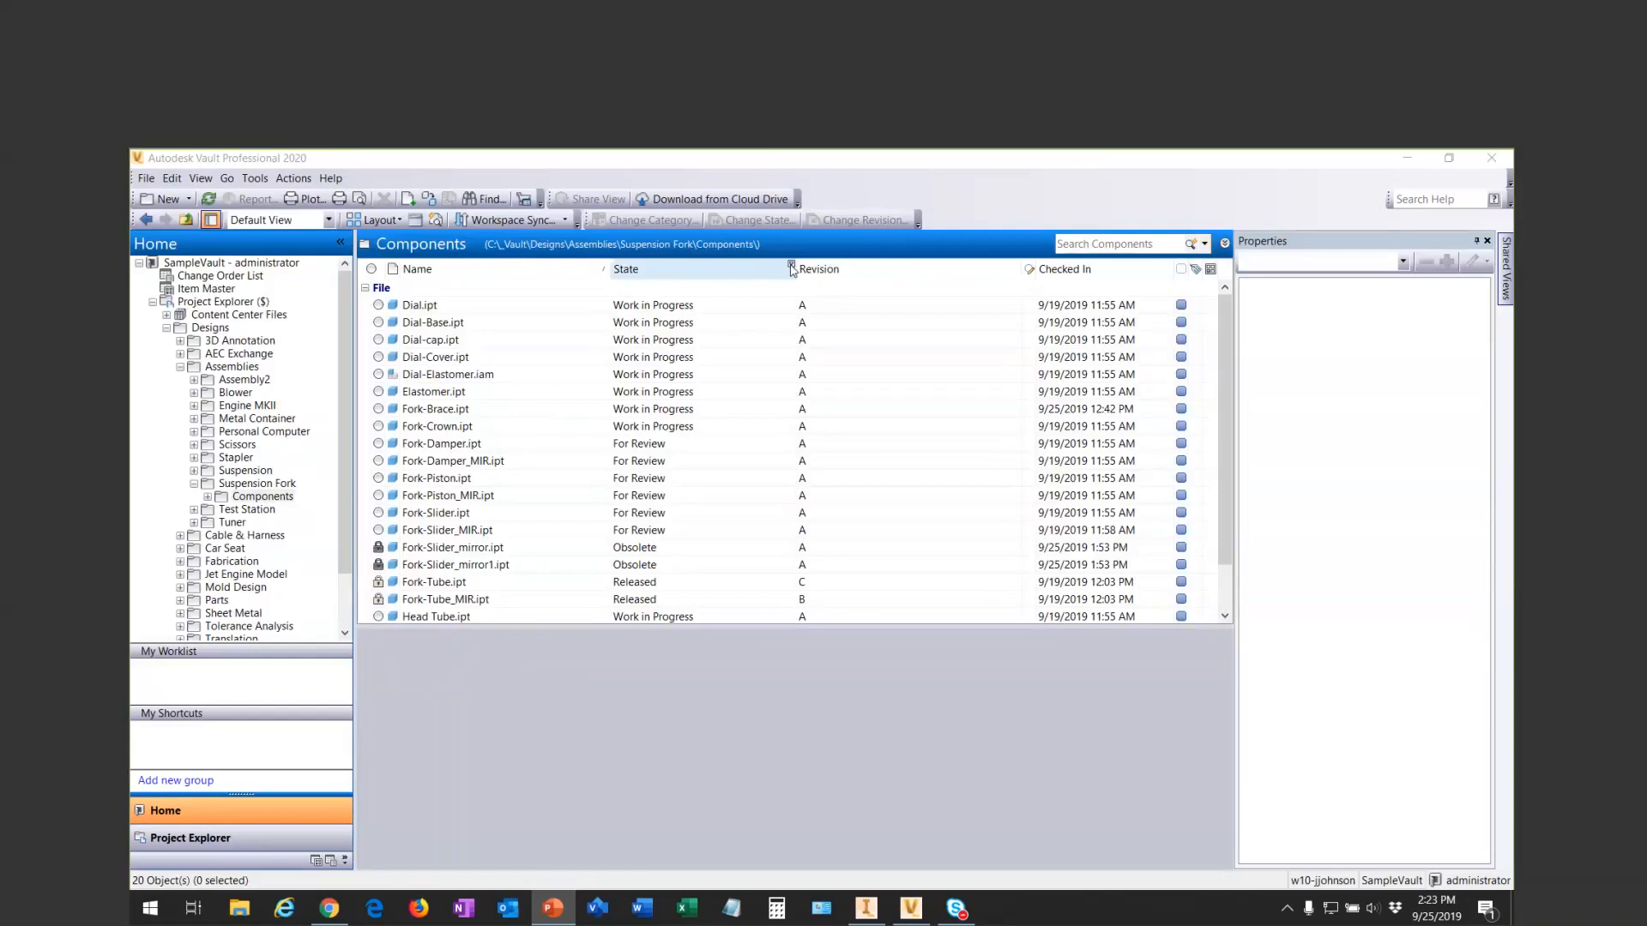
- Filter the Components file list by the State column to show only Released files
left_click(791, 267)
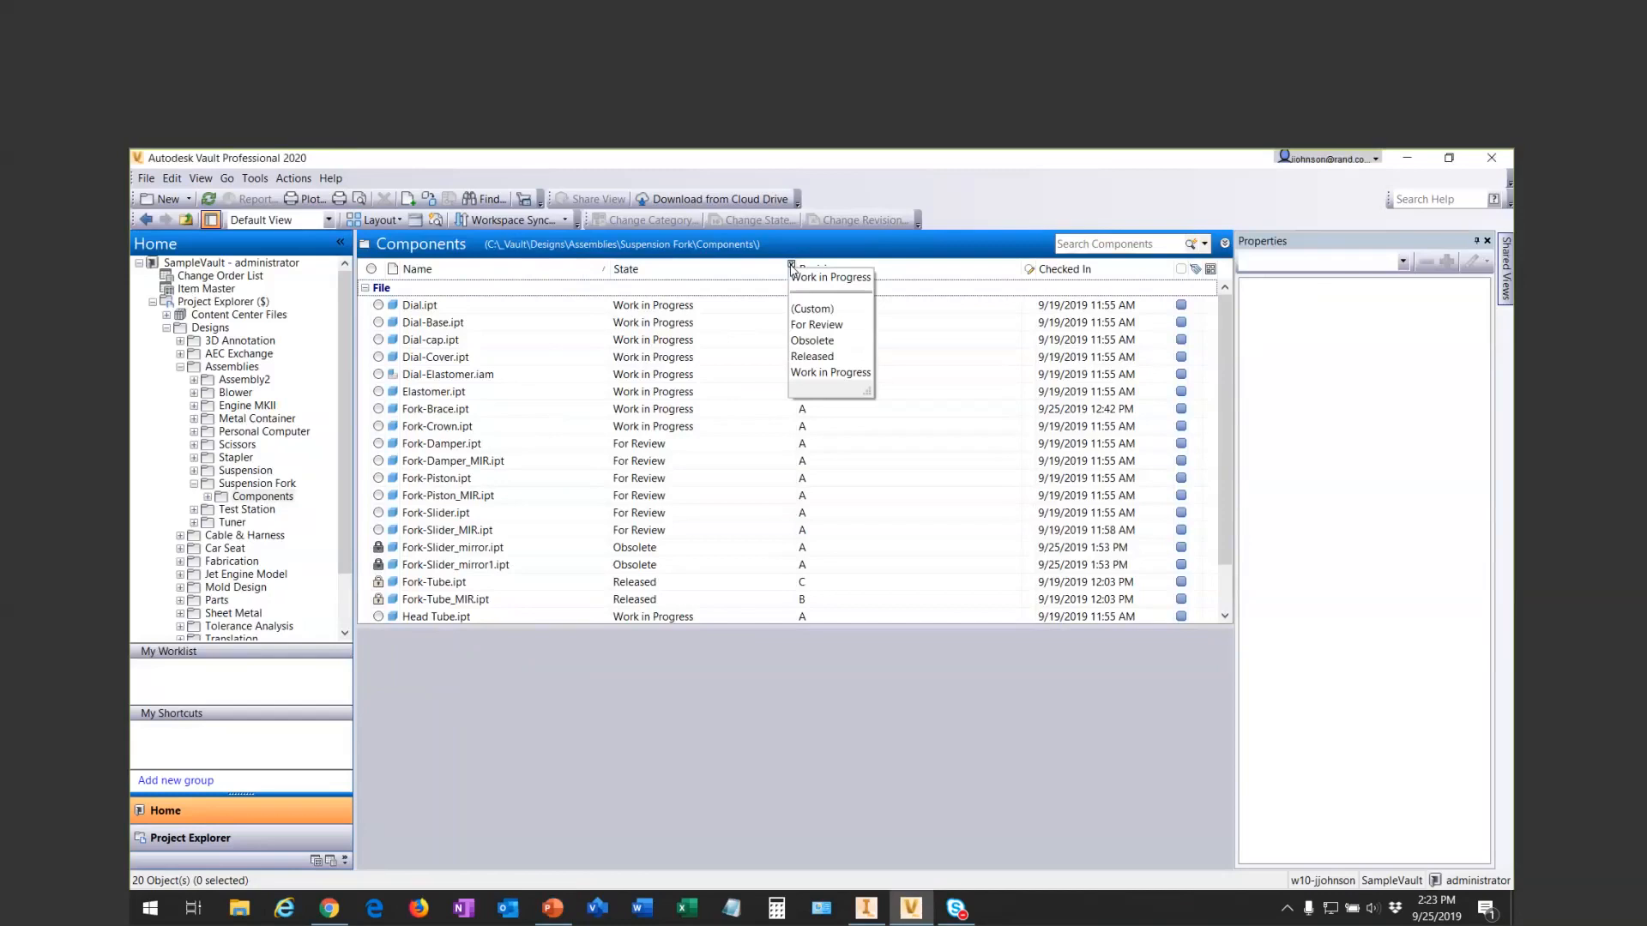
left_click(820, 356)
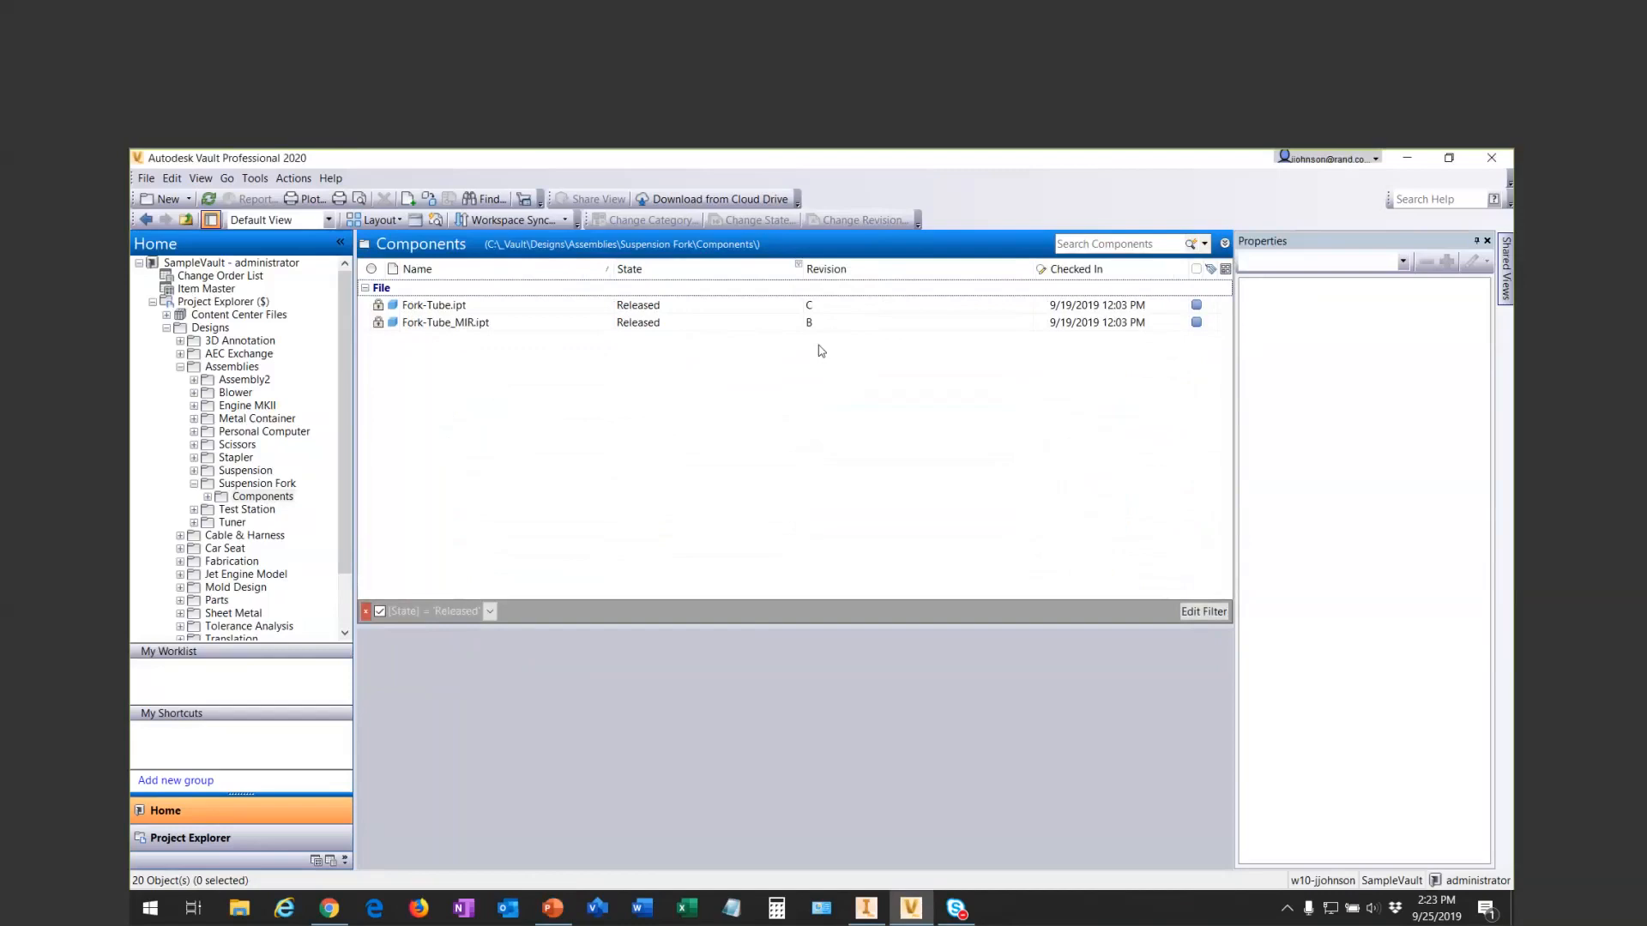
- Switch the State filter to Work in Progress, and turn the filter off and back on
left_click(799, 268)
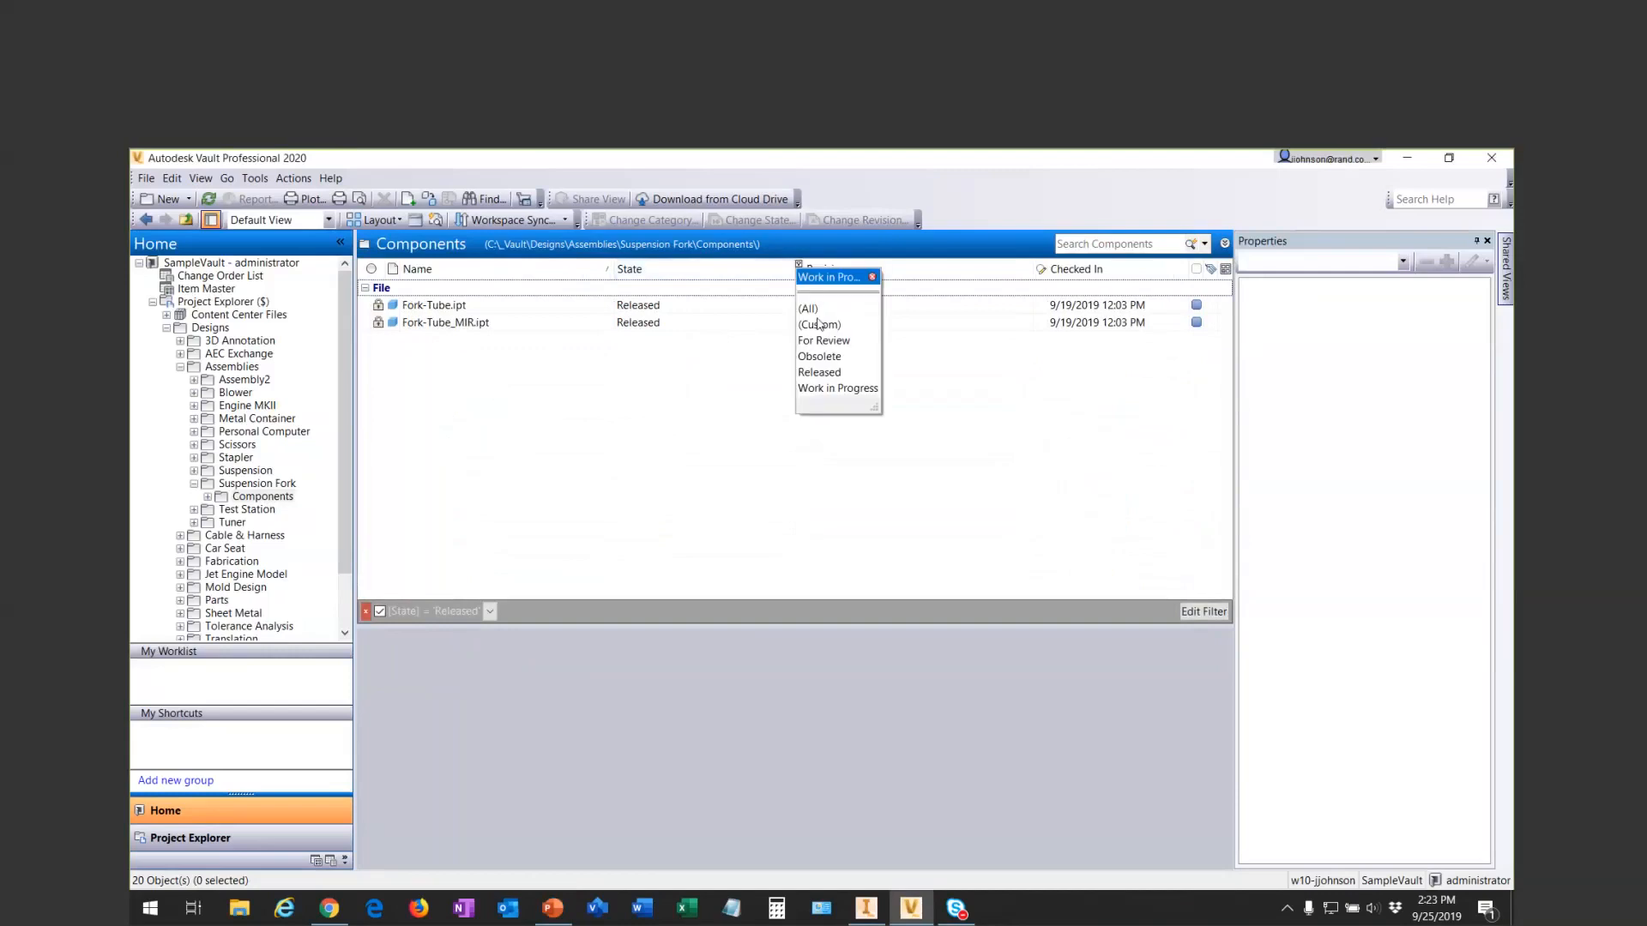
left_click(827, 389)
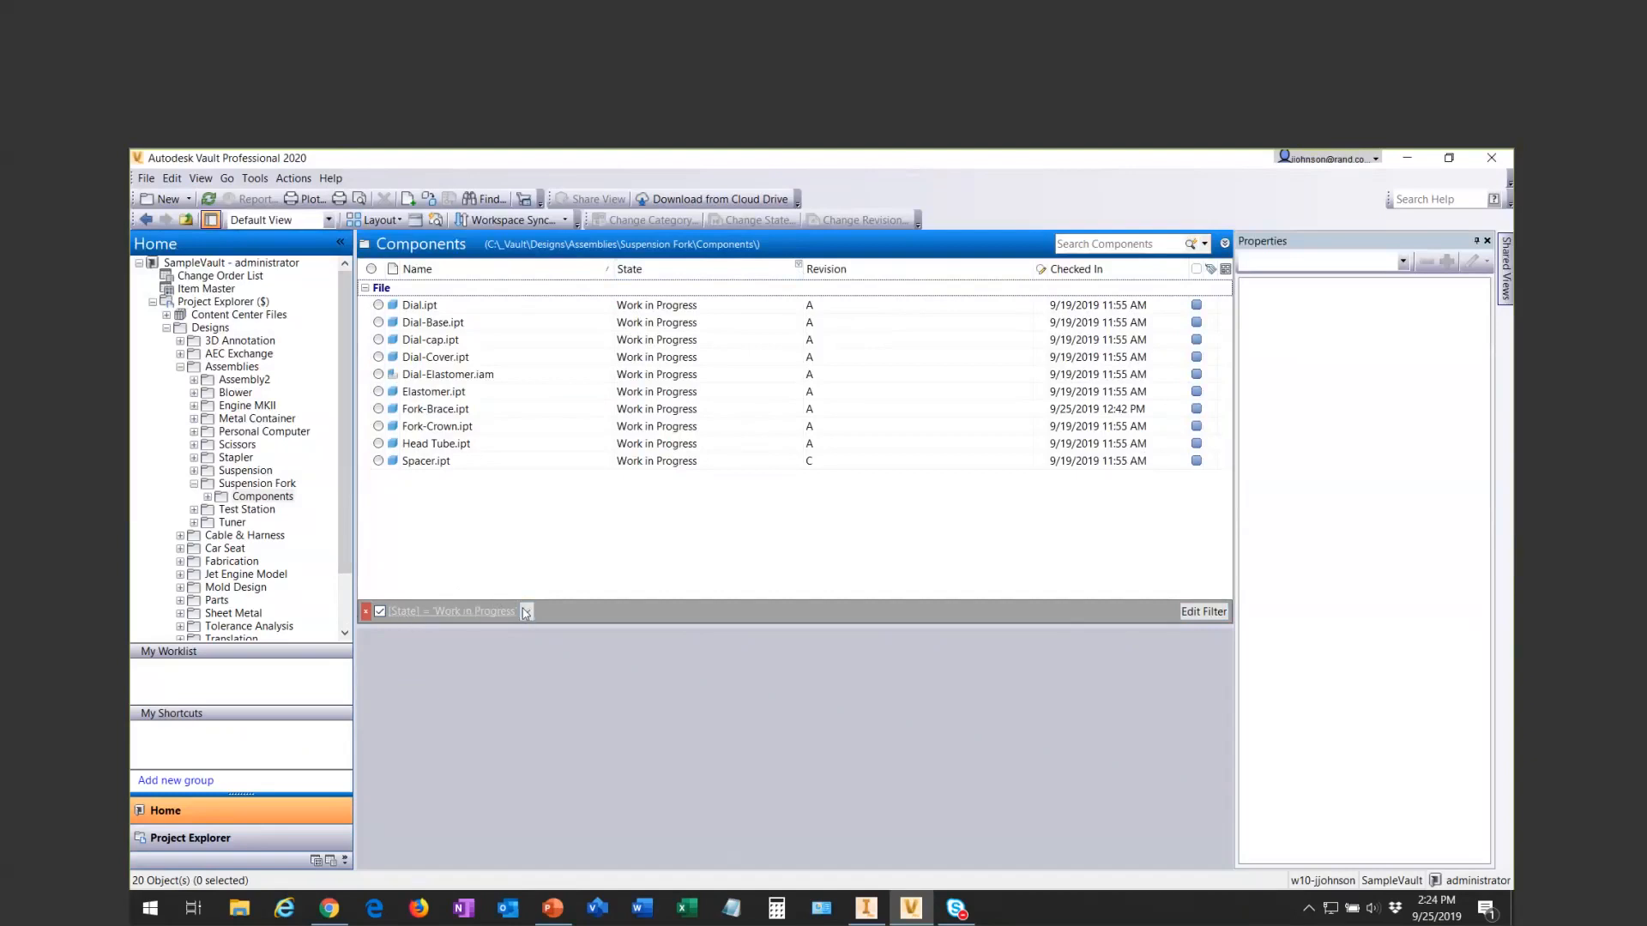
left_click(380, 611)
left_click(380, 612)
- Open the current State filter for editing and add a second condition based on the File Name property
left_click(1200, 614)
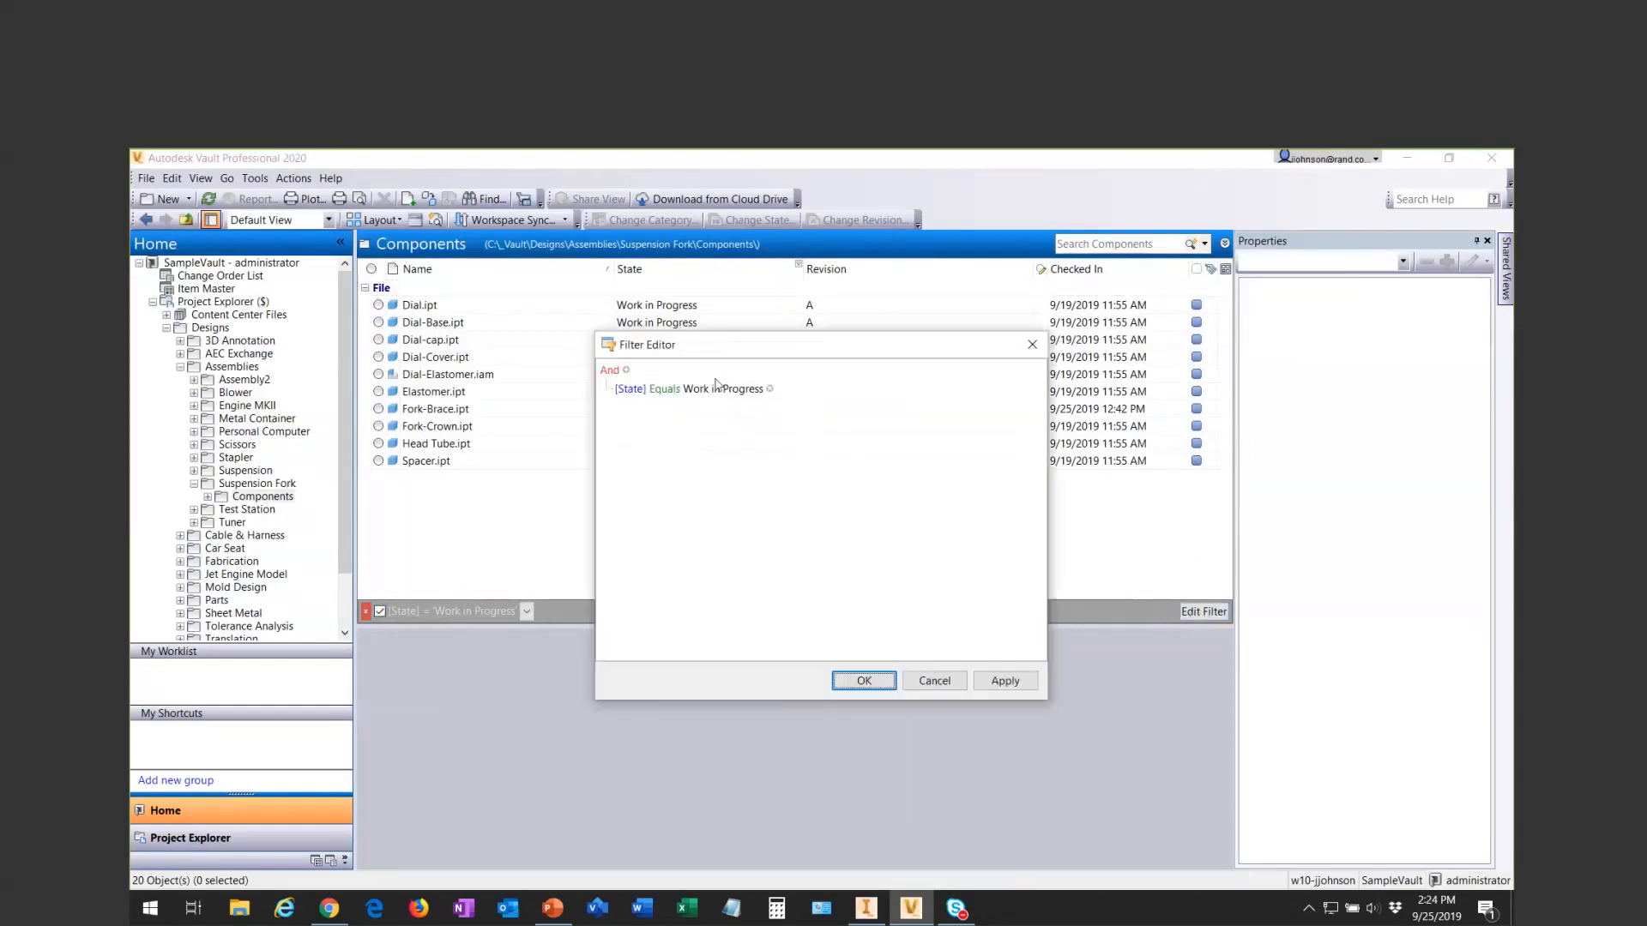
left_click_drag(748, 350, 717, 425)
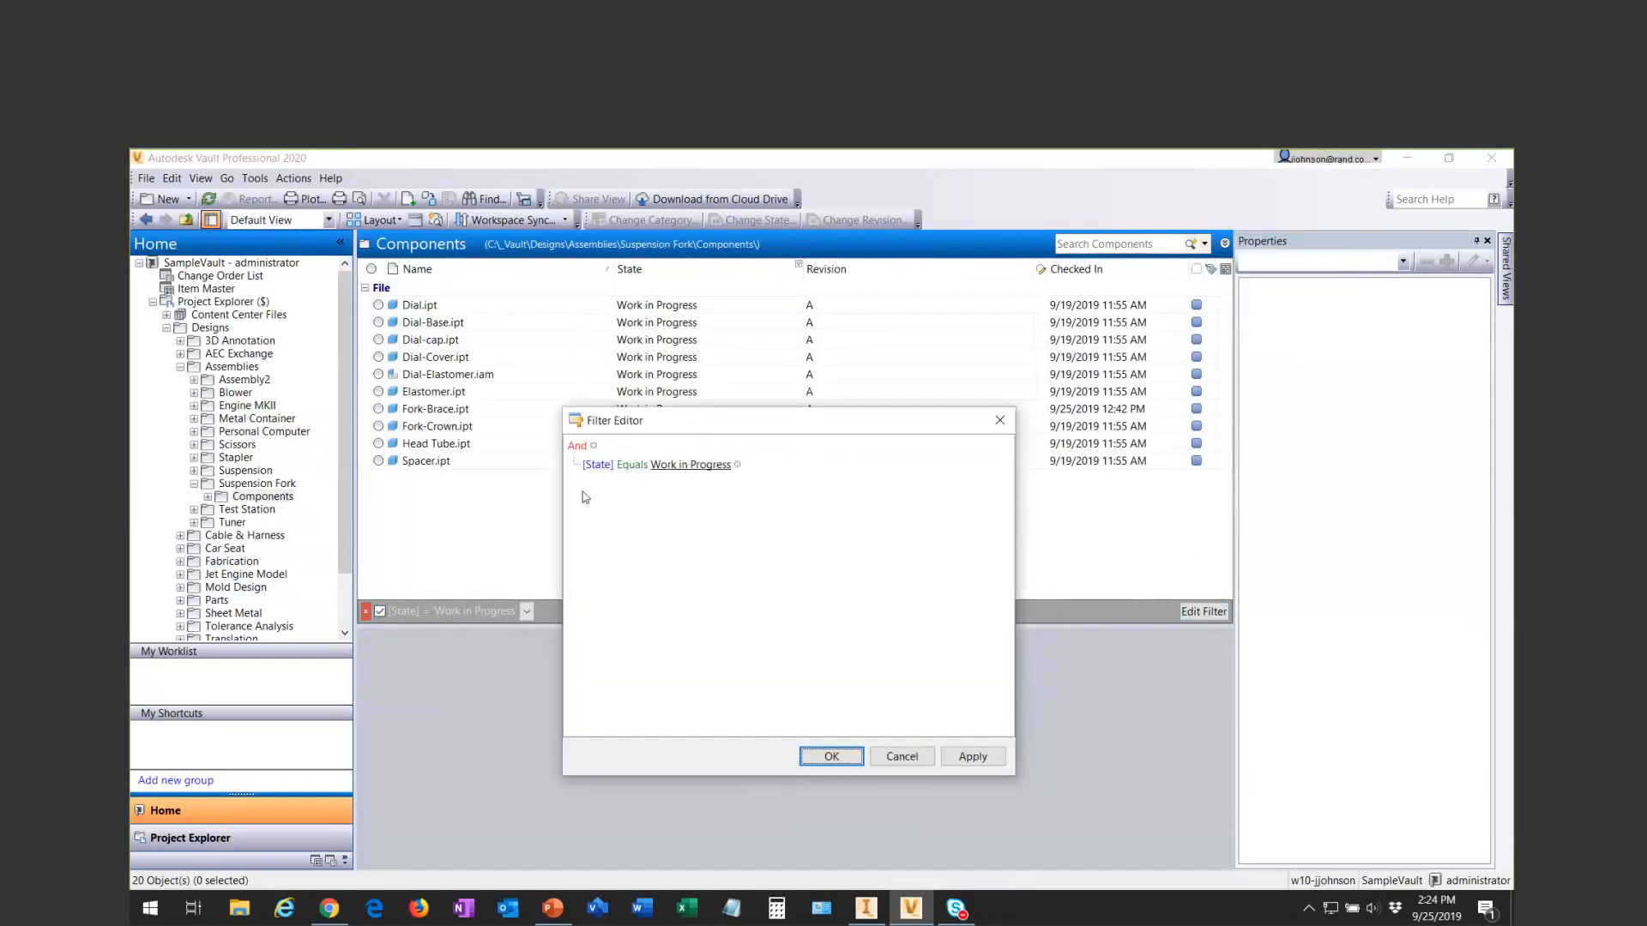
left_click(594, 446)
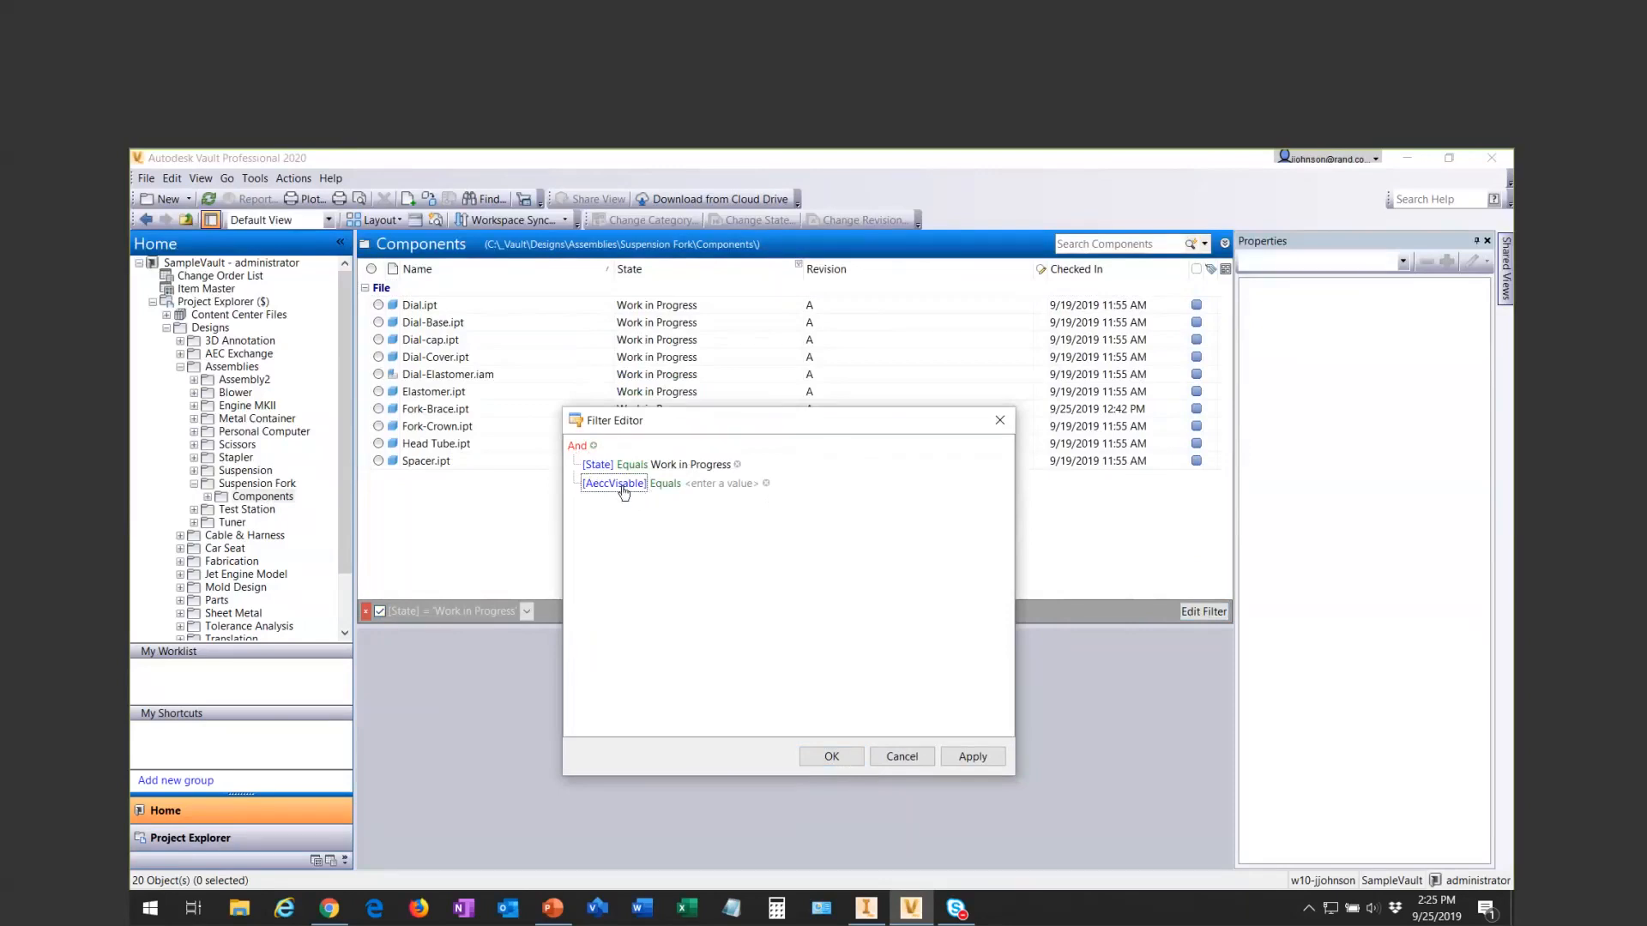
left_click(614, 483)
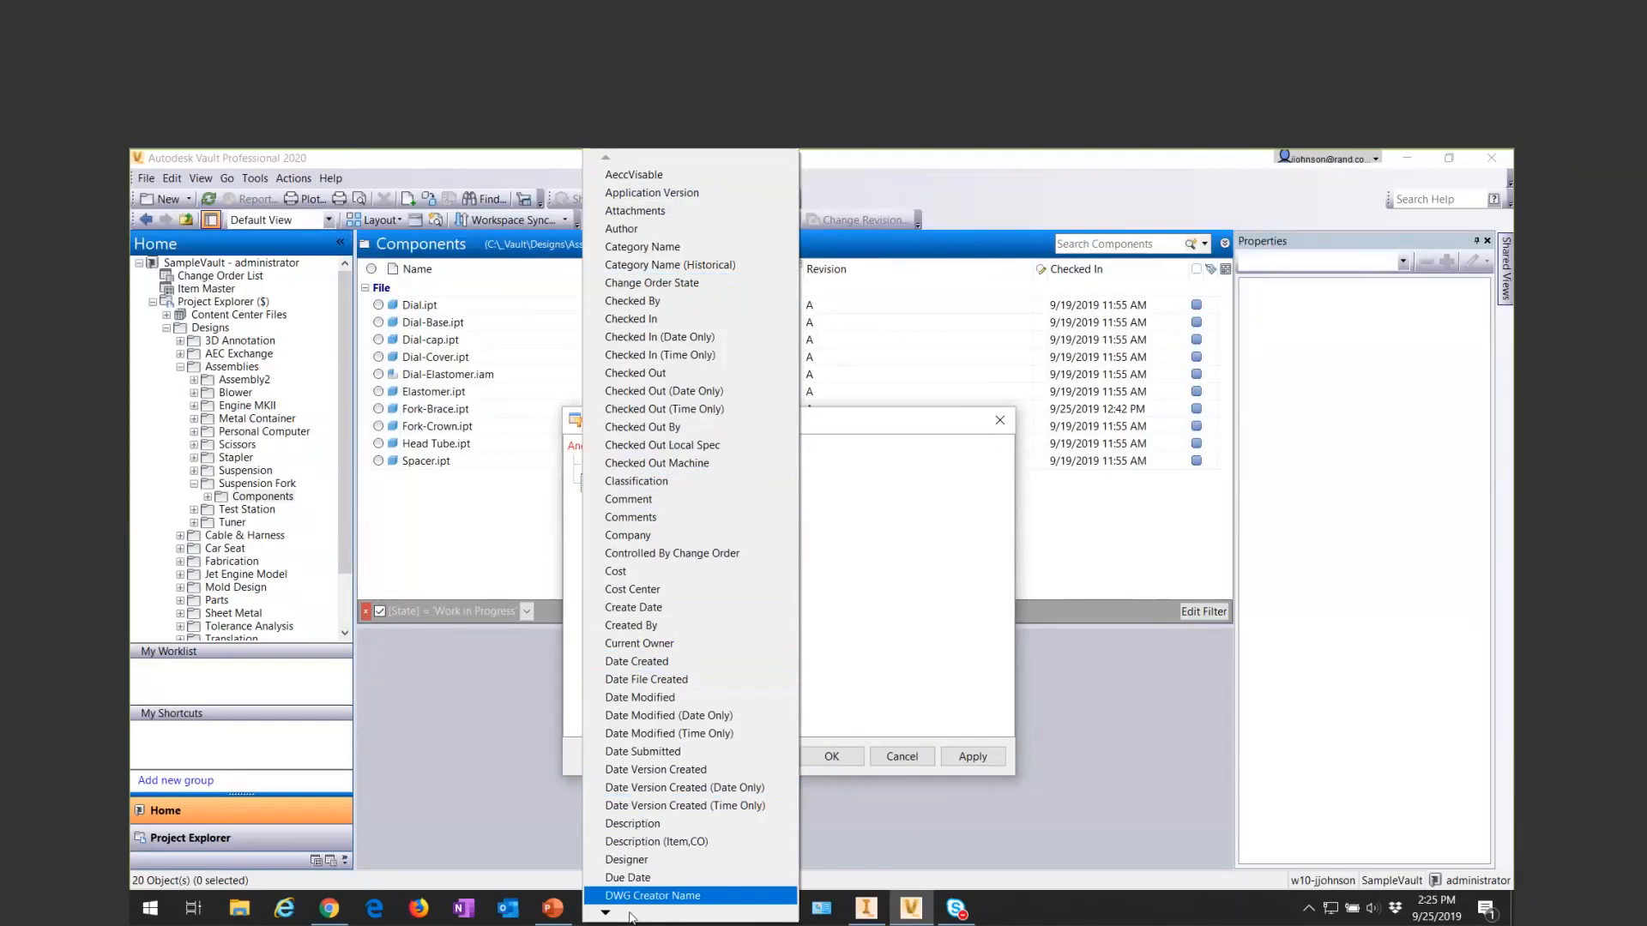
mouse_move(605, 913)
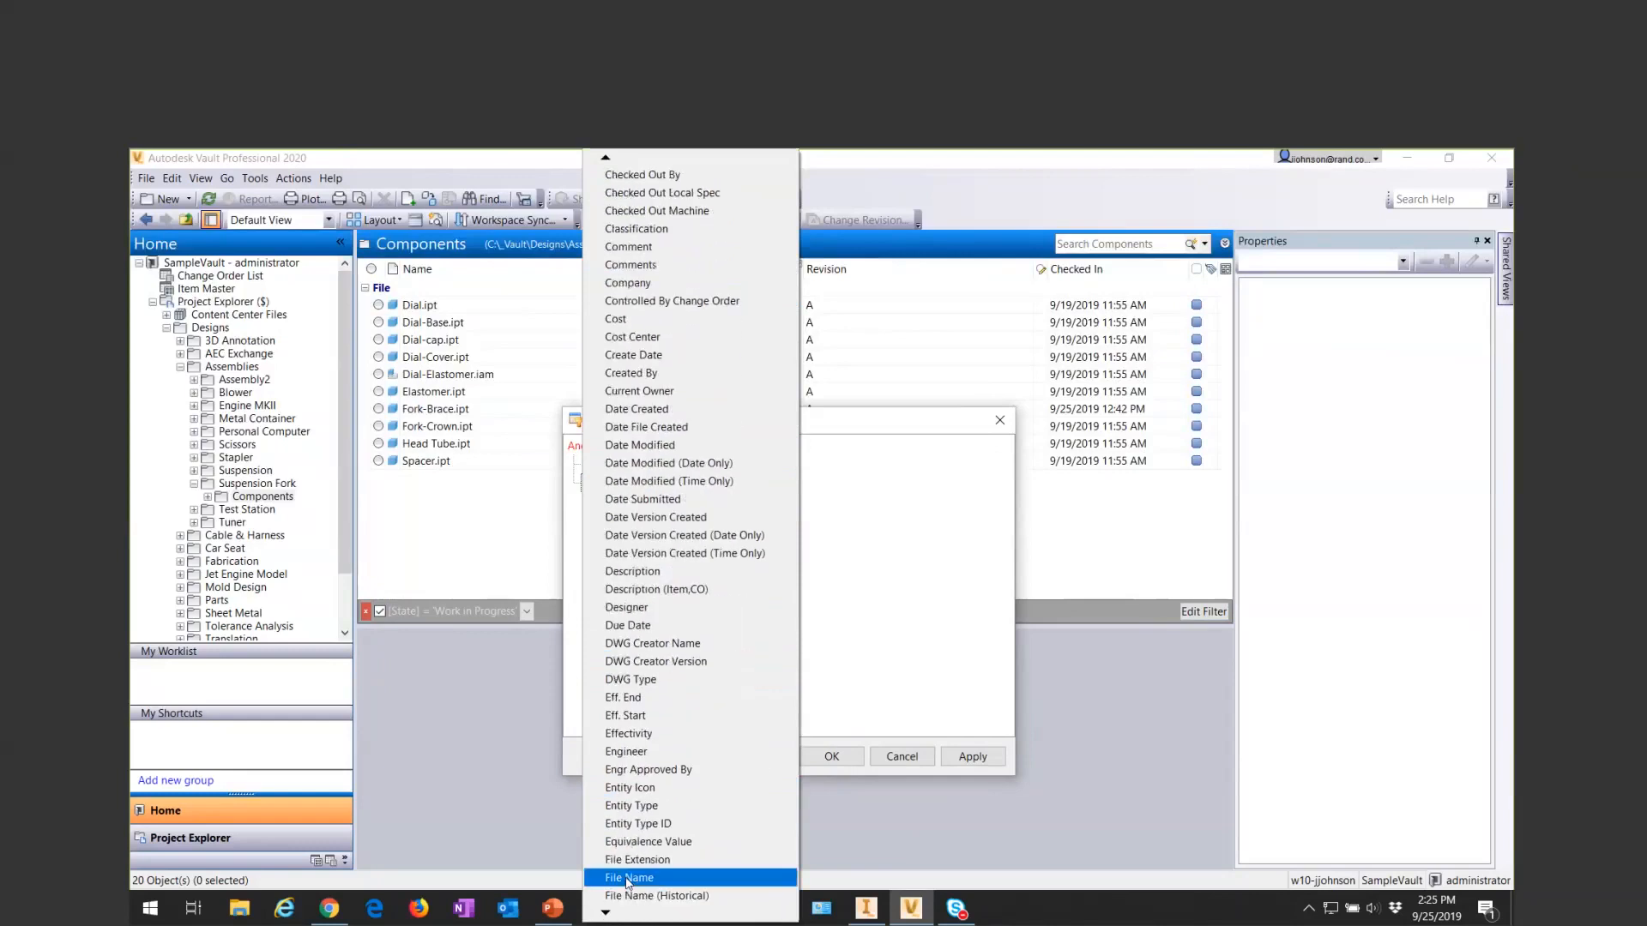
left_click(630, 879)
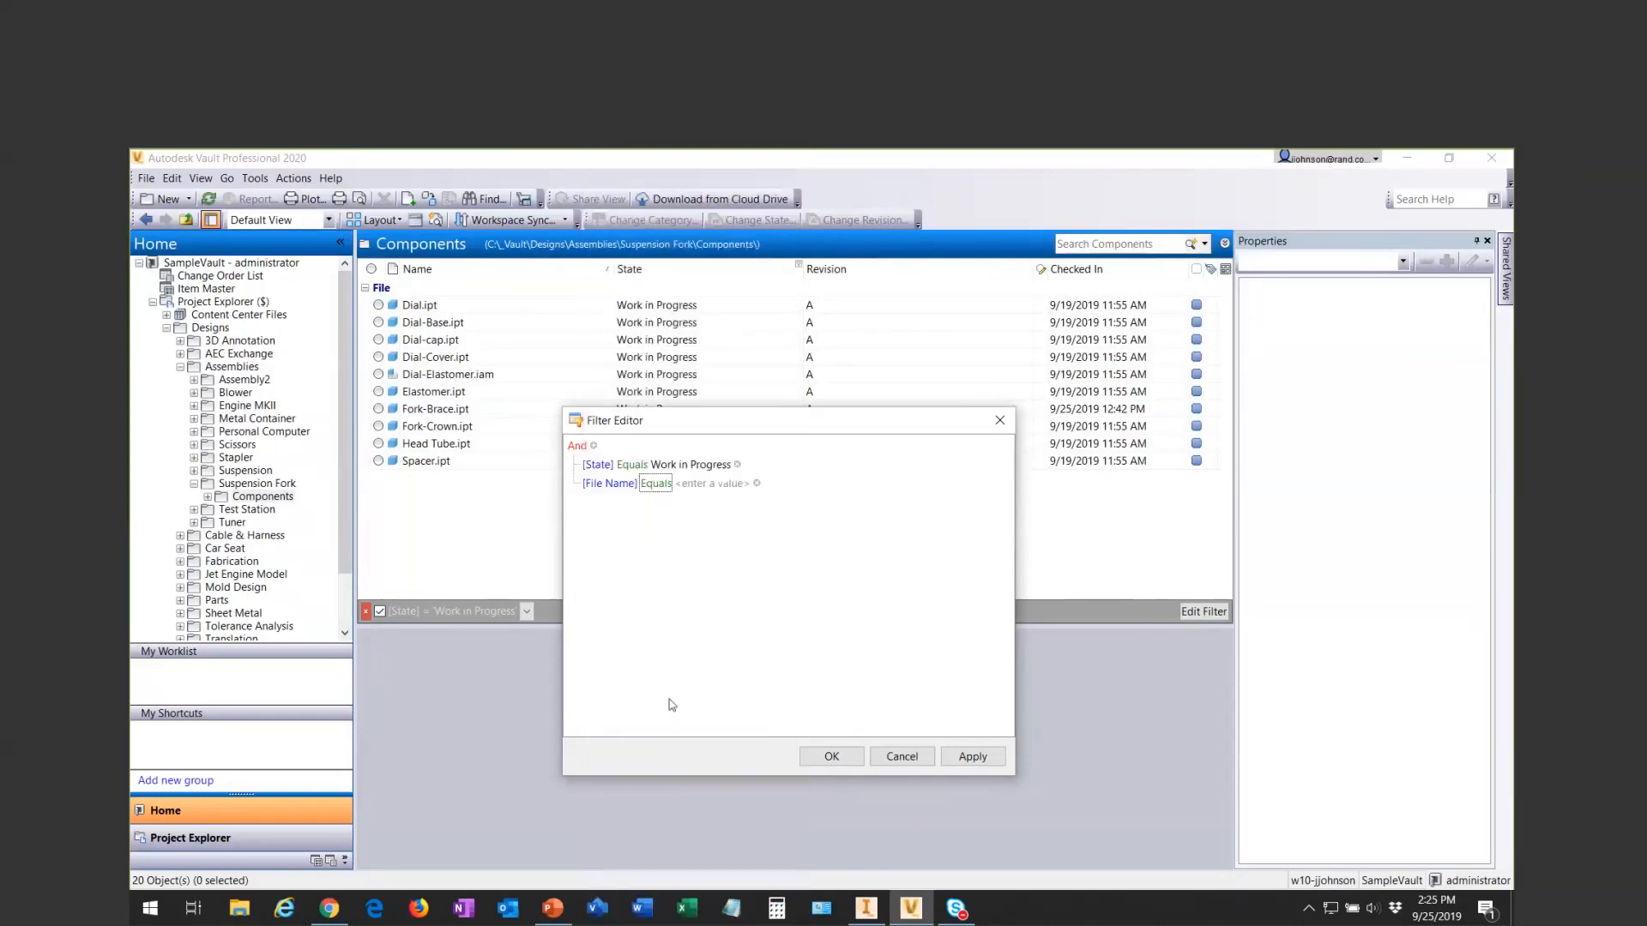
- Set the File Name condition to Equals Dial.ipt and try to apply the combined filter
left_click(656, 484)
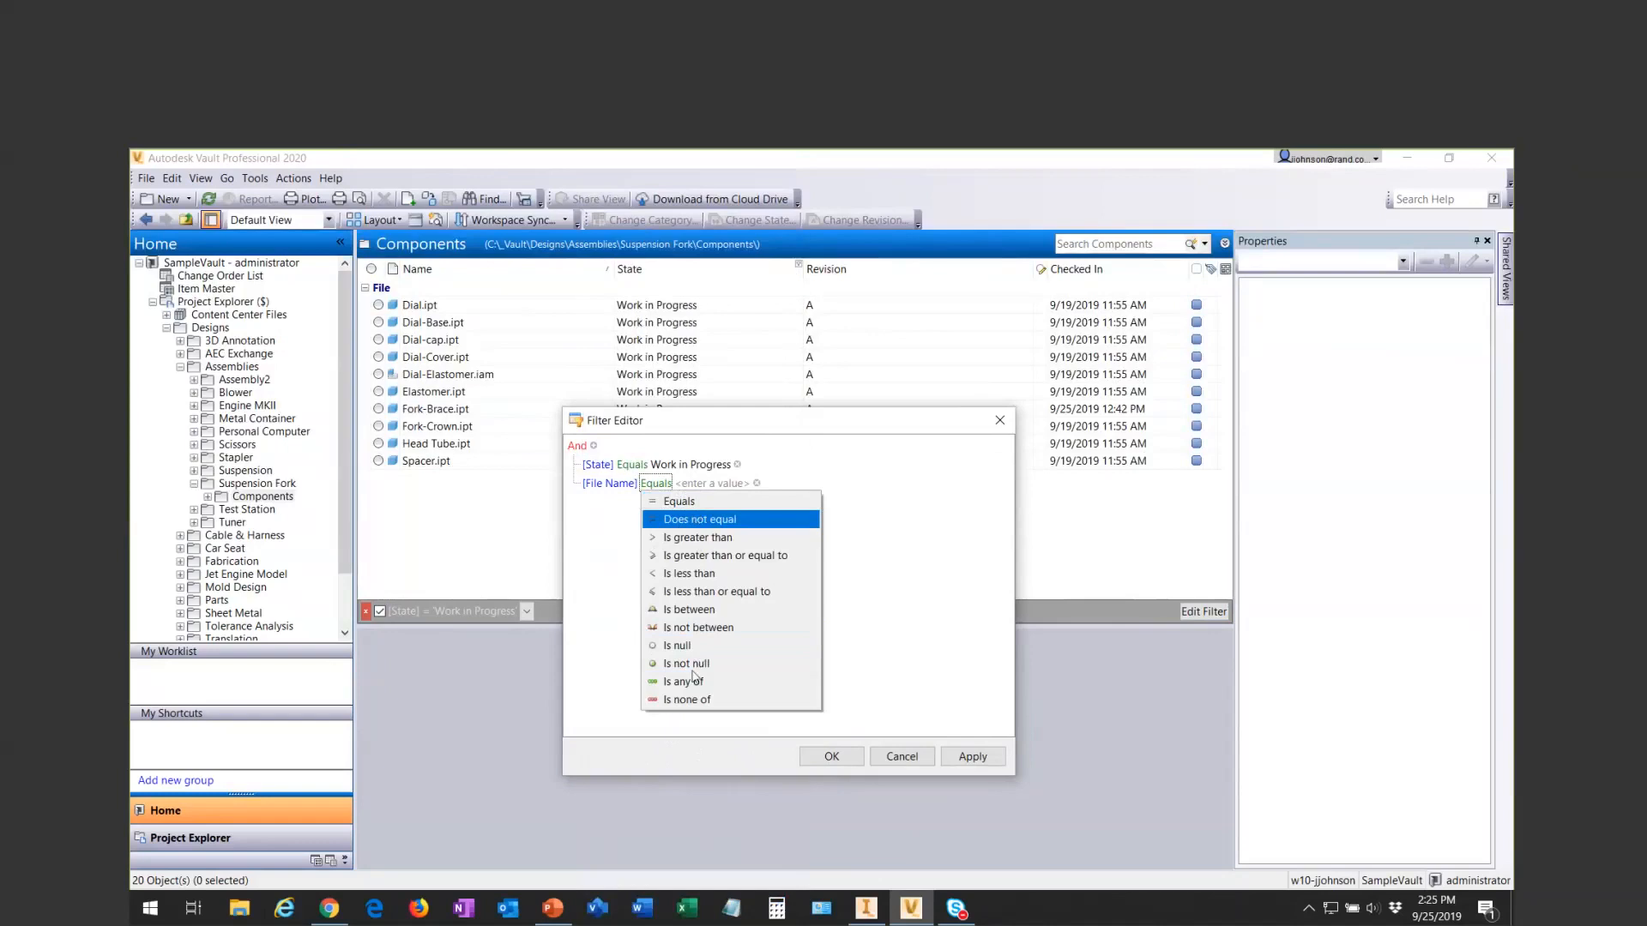
left_click(677, 502)
left_click(695, 485)
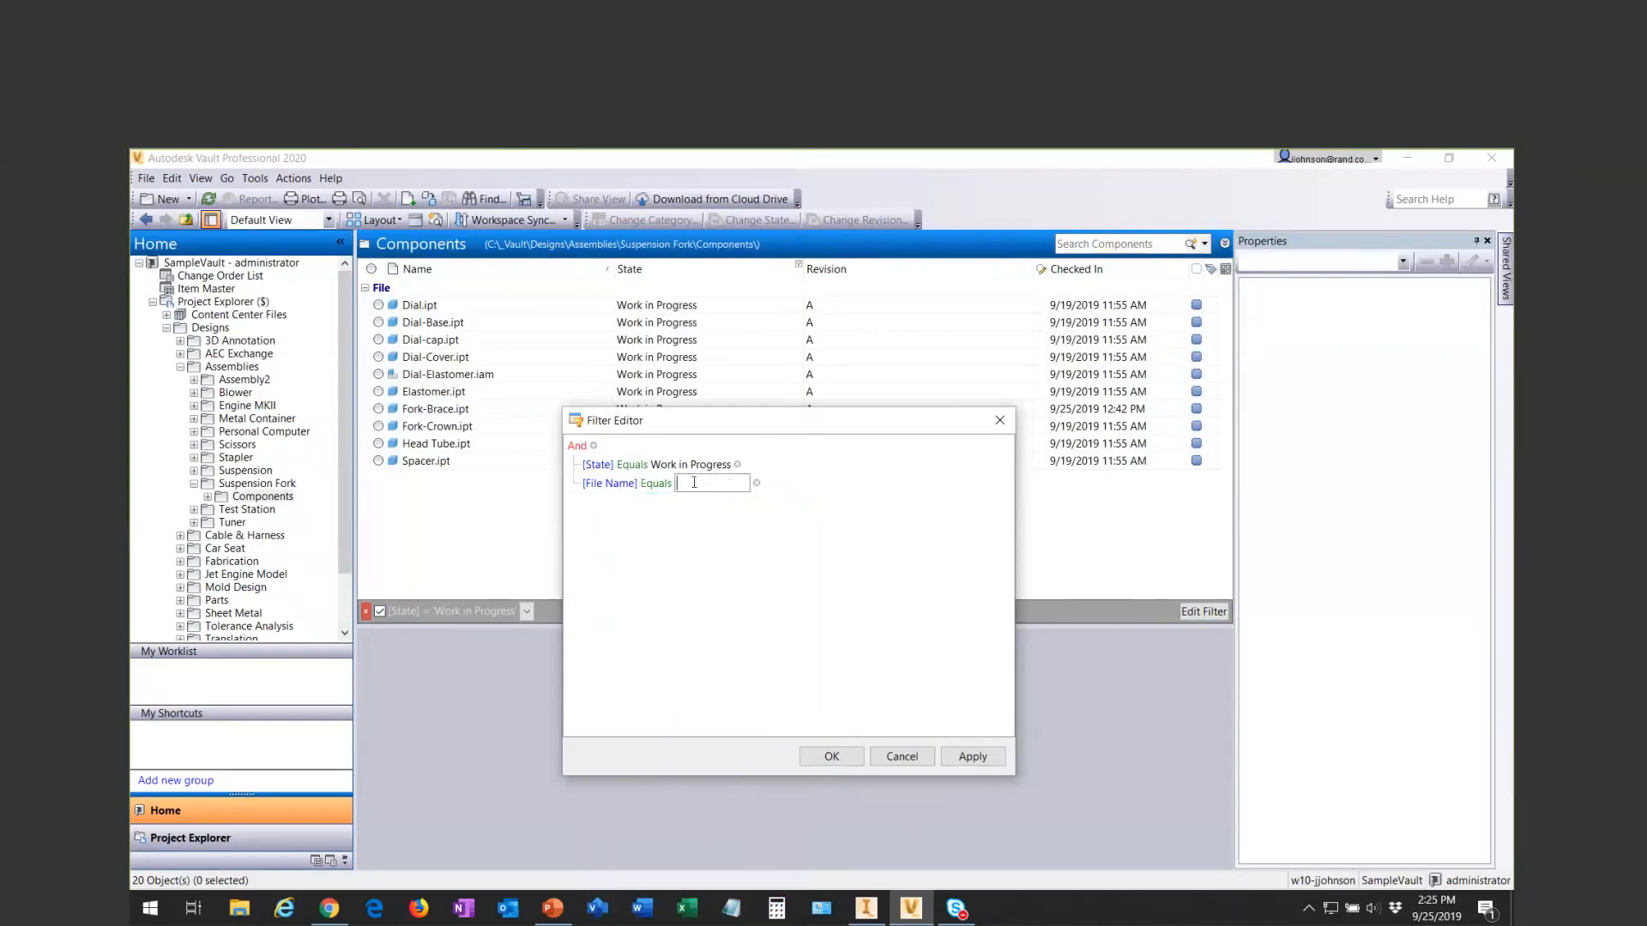
type("Dial.ipt")
left_click(983, 758)
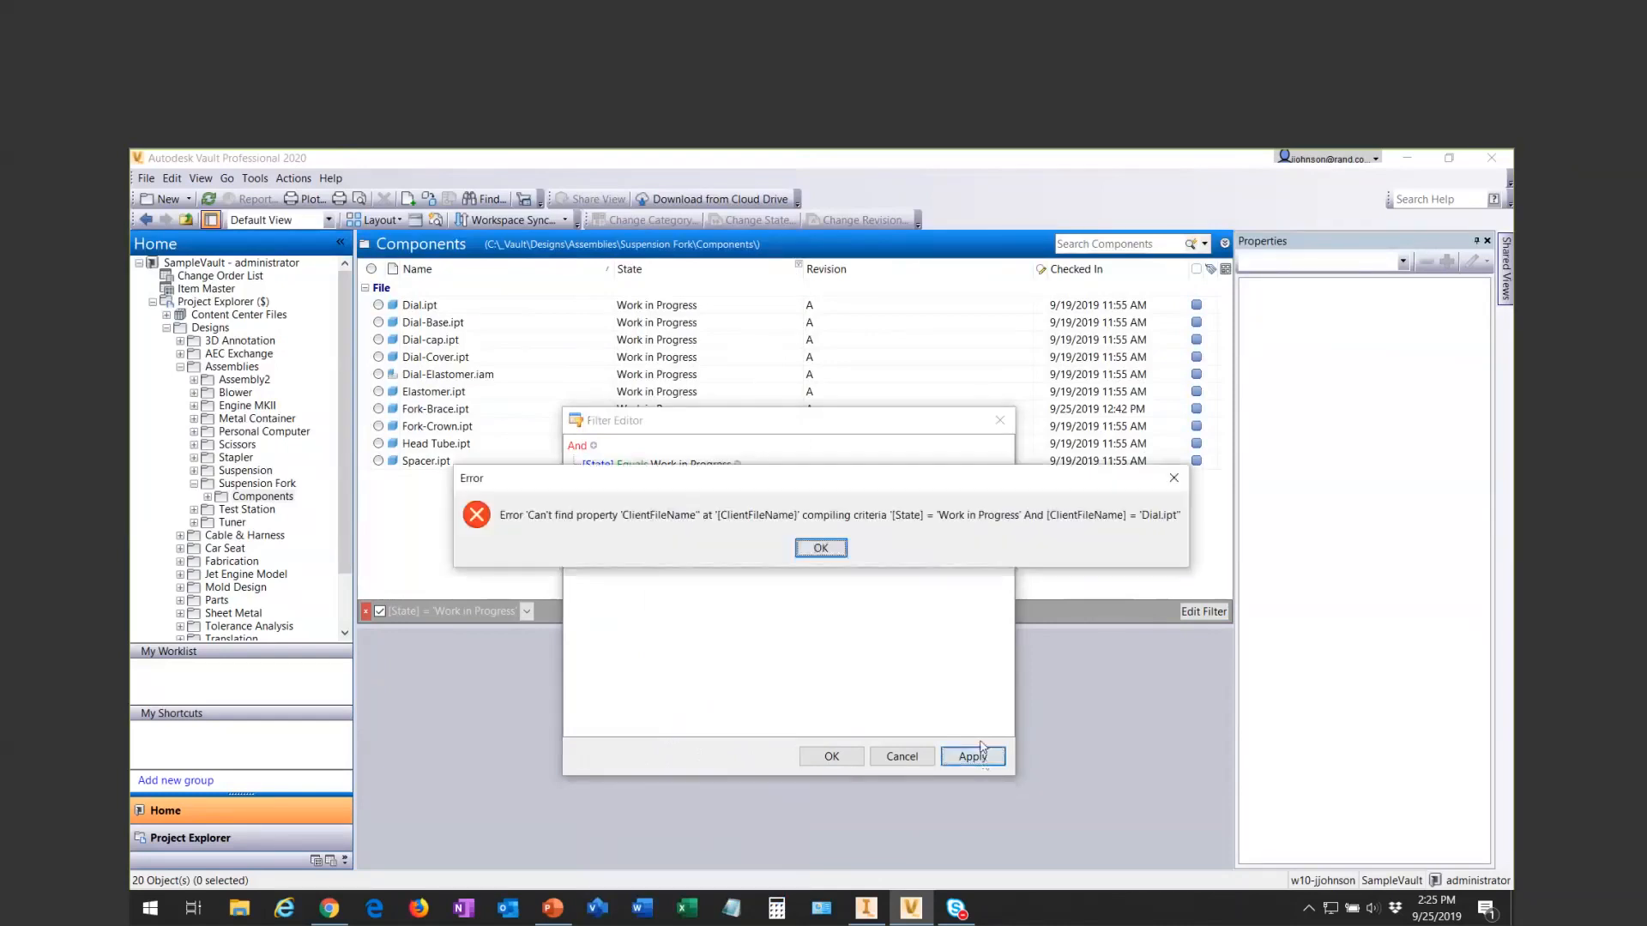
left_click(825, 548)
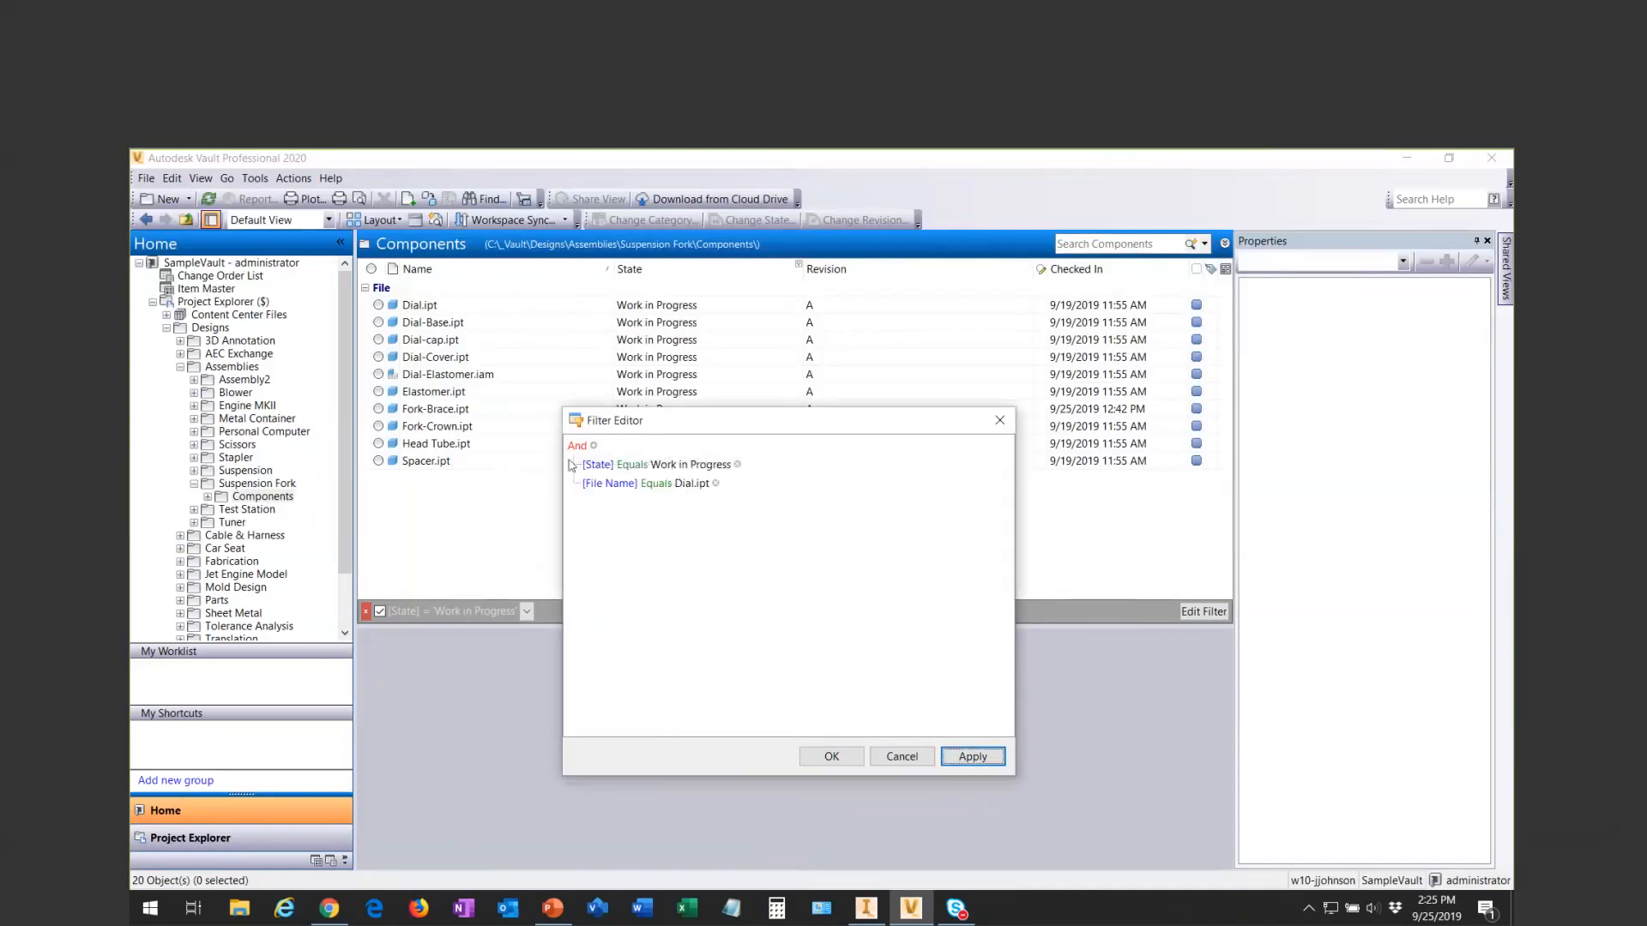
- Replace the File Name condition with a new blank-value condition, and cancel the filter edits
left_click(716, 484)
left_click(593, 446)
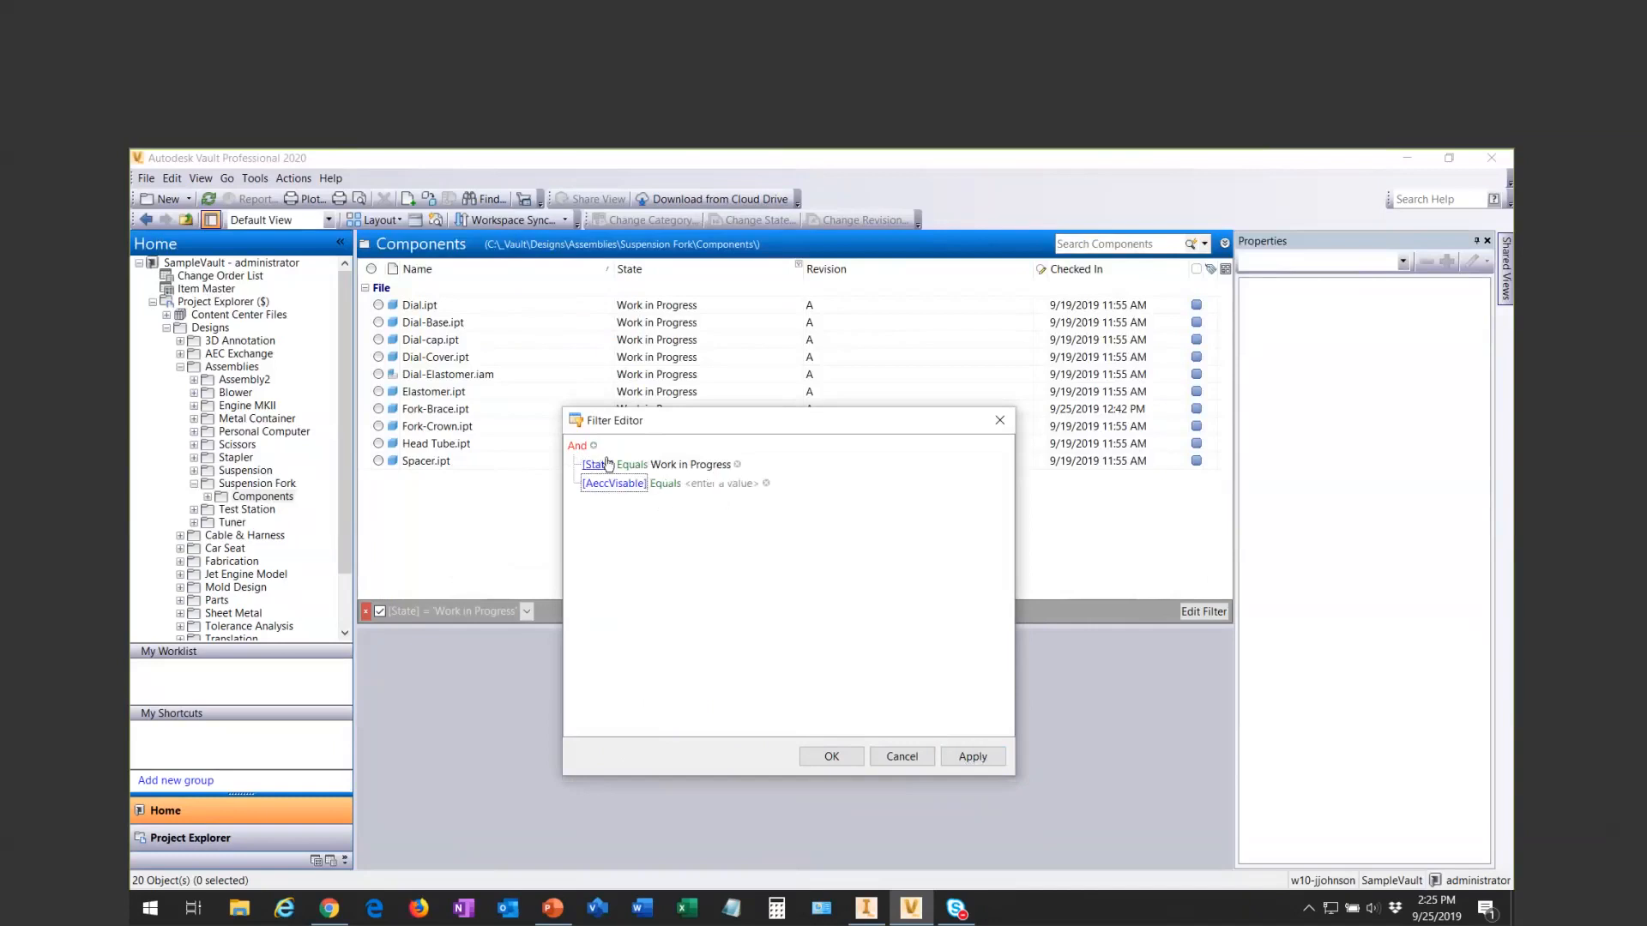
left_click(631, 487)
left_click(895, 517)
left_click(922, 760)
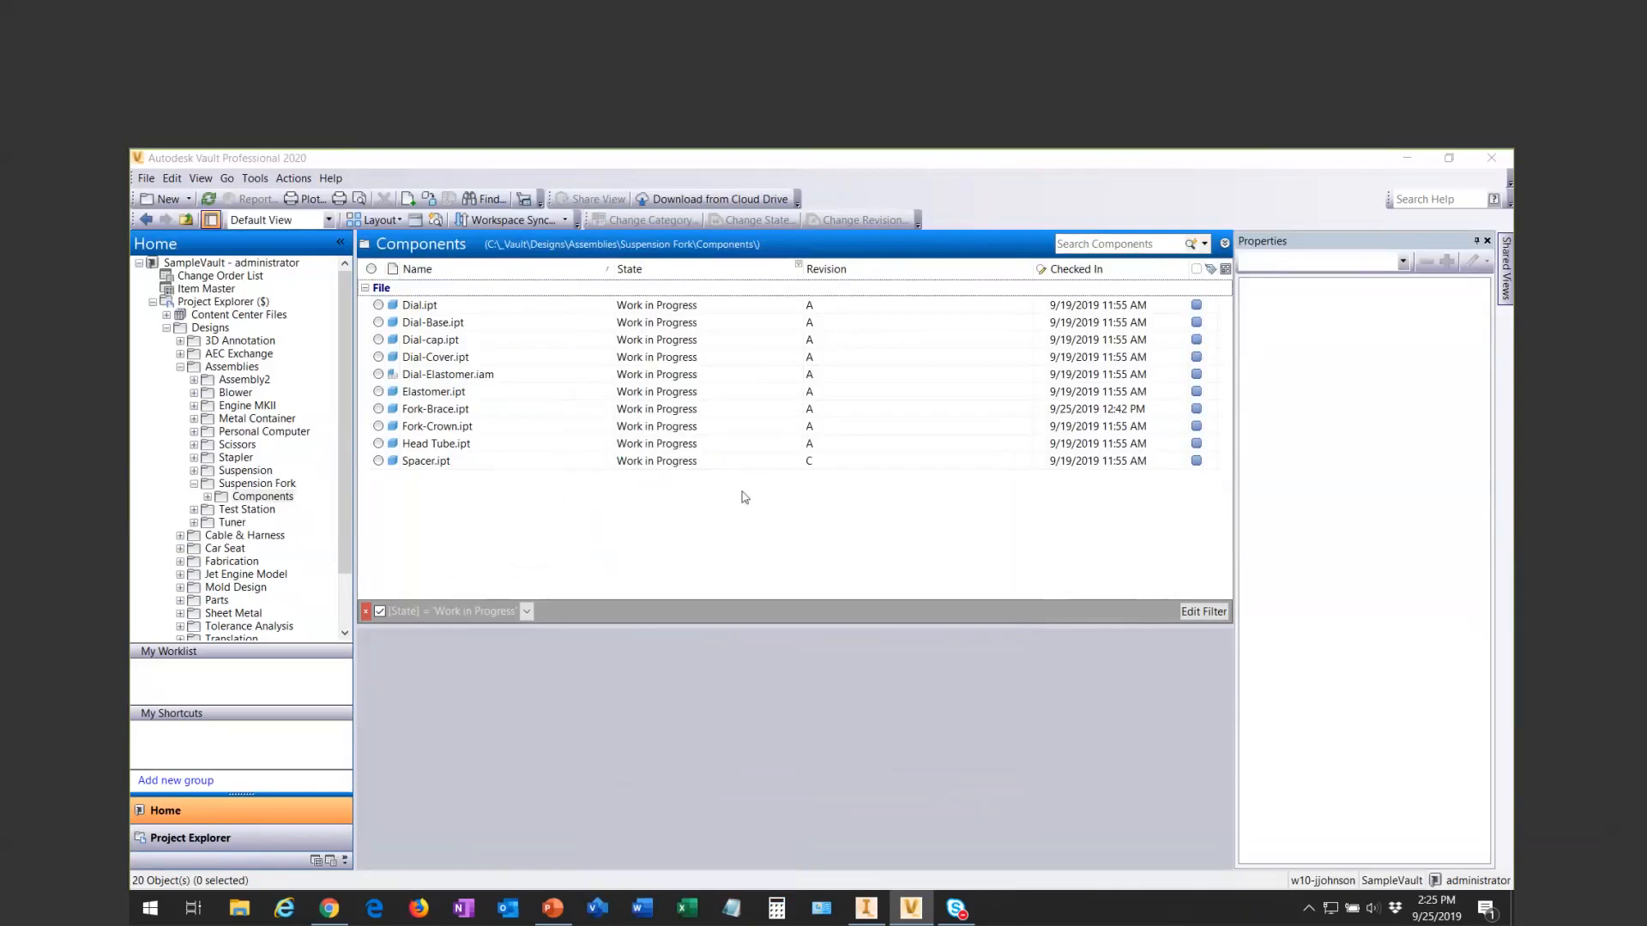
- Clear the State filter so that files in all states are listed
left_click(800, 267)
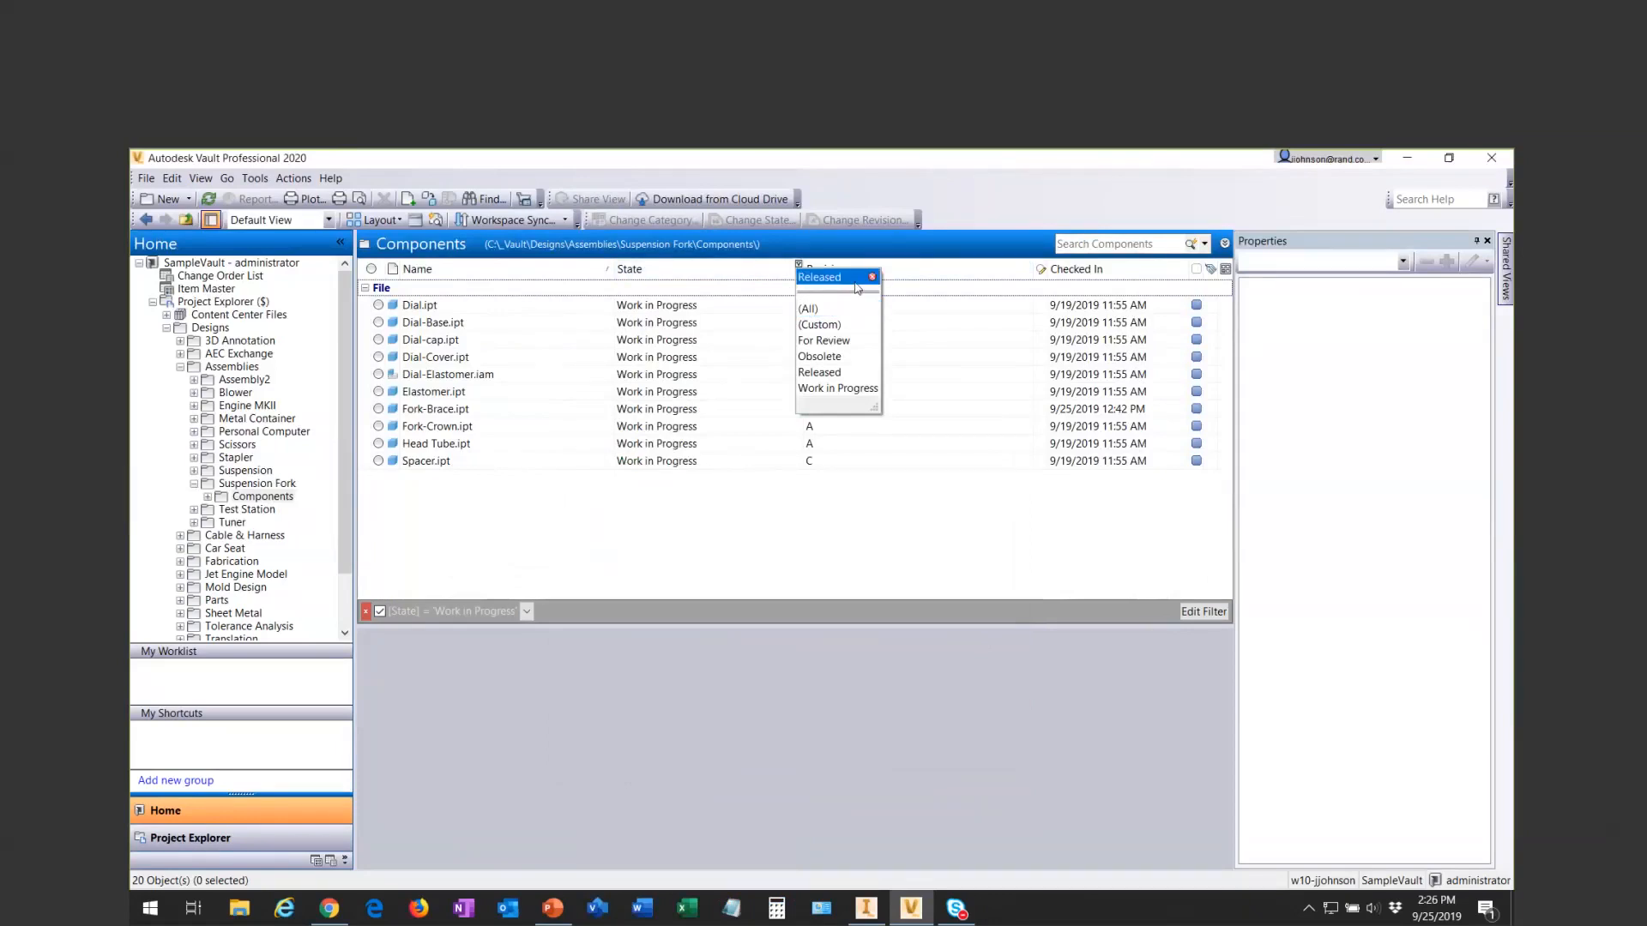
left_click(810, 309)
left_click(791, 264)
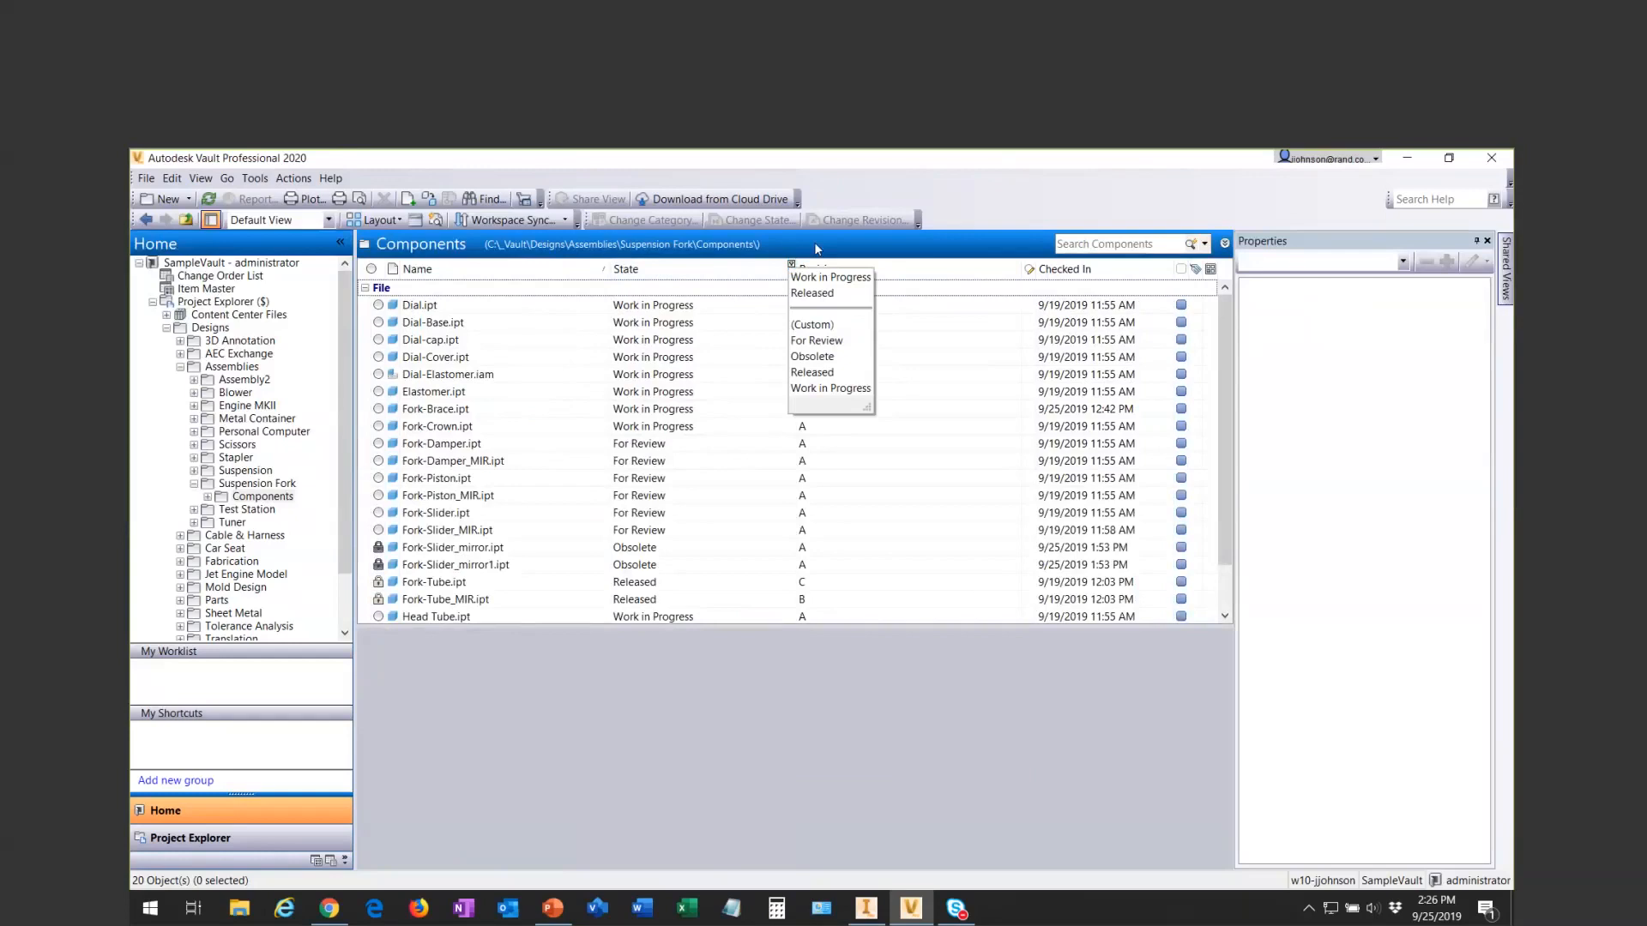
left_click(826, 325)
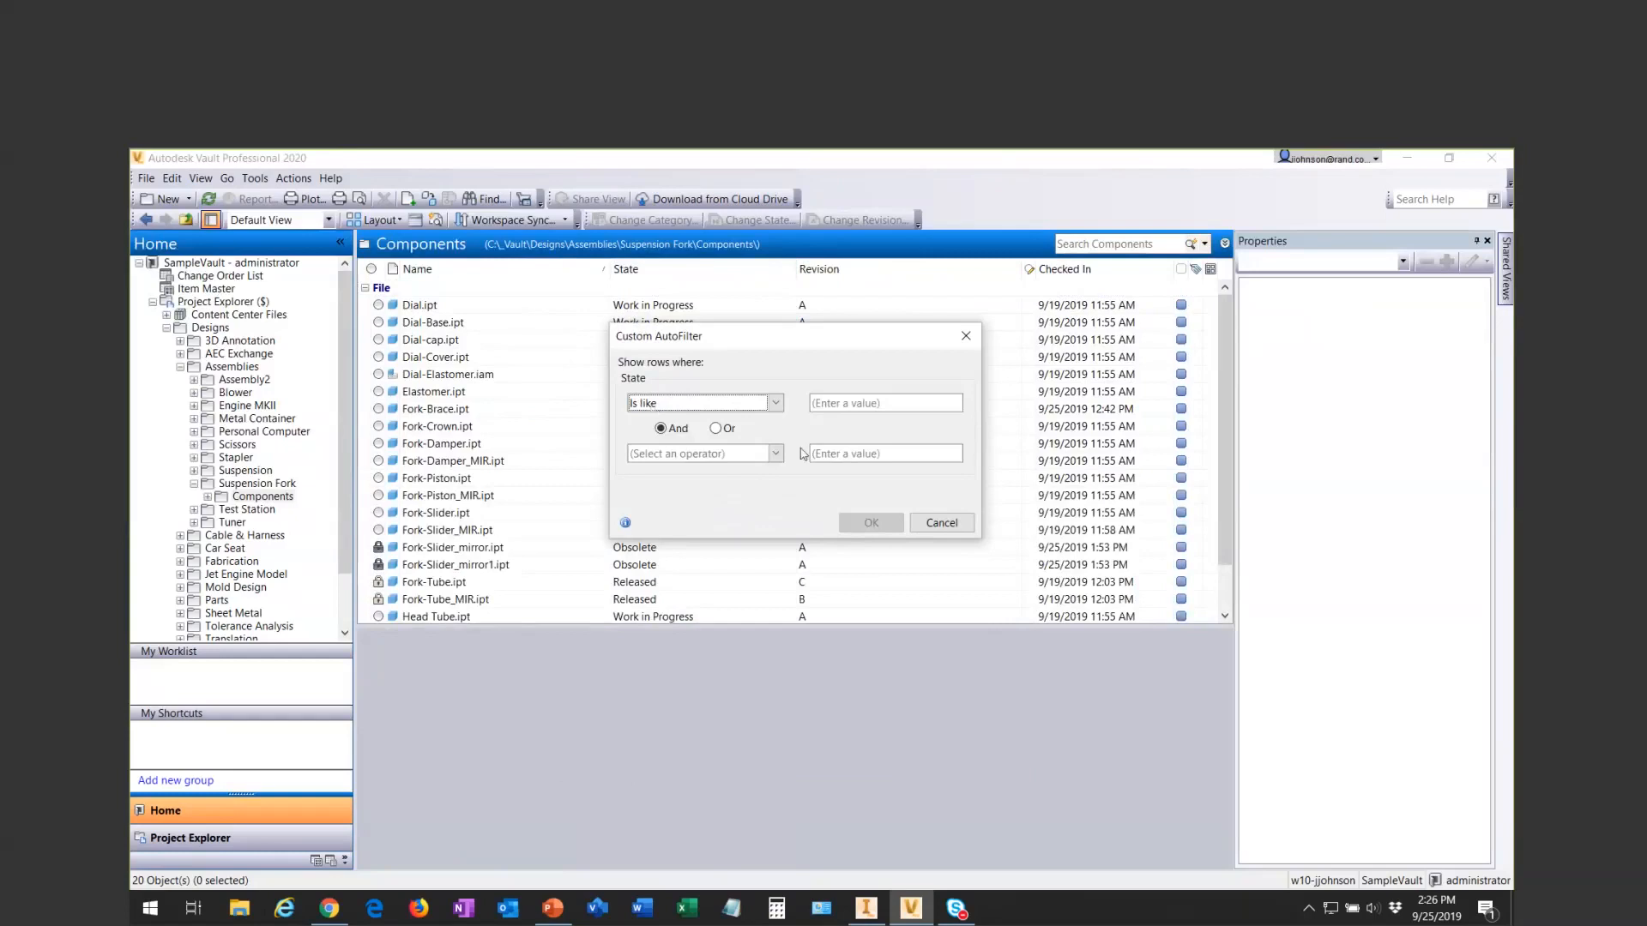
left_click(845, 402)
left_click(931, 524)
left_click(931, 523)
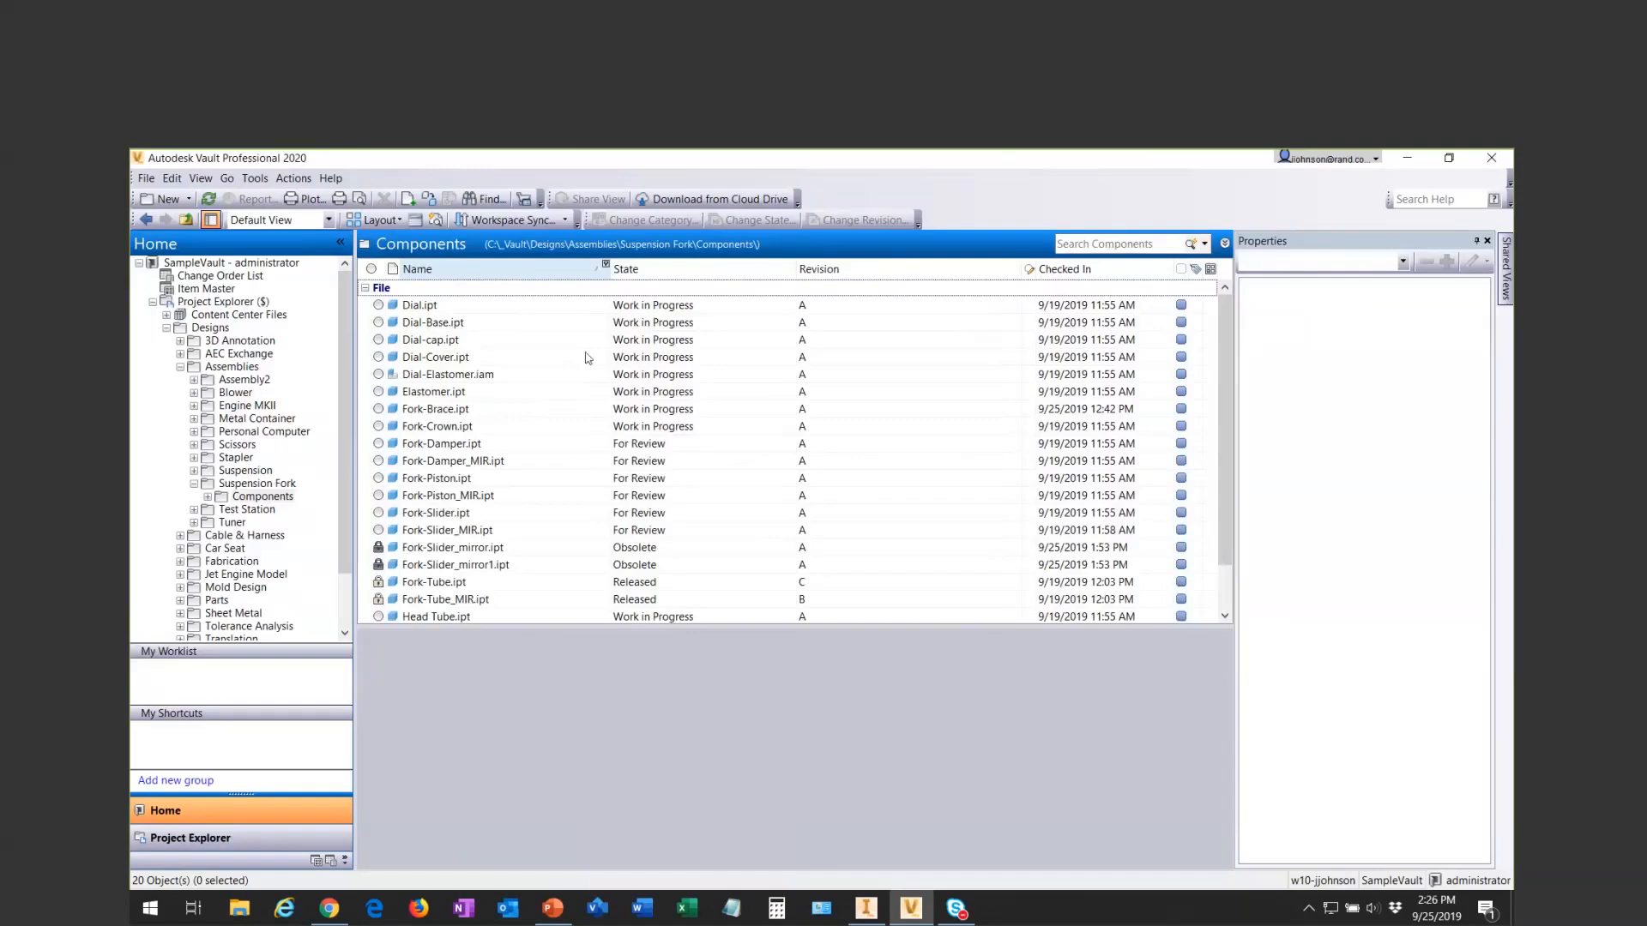
- Start a custom filter on the Name column with the first condition Is like Dial%
left_click(606, 265)
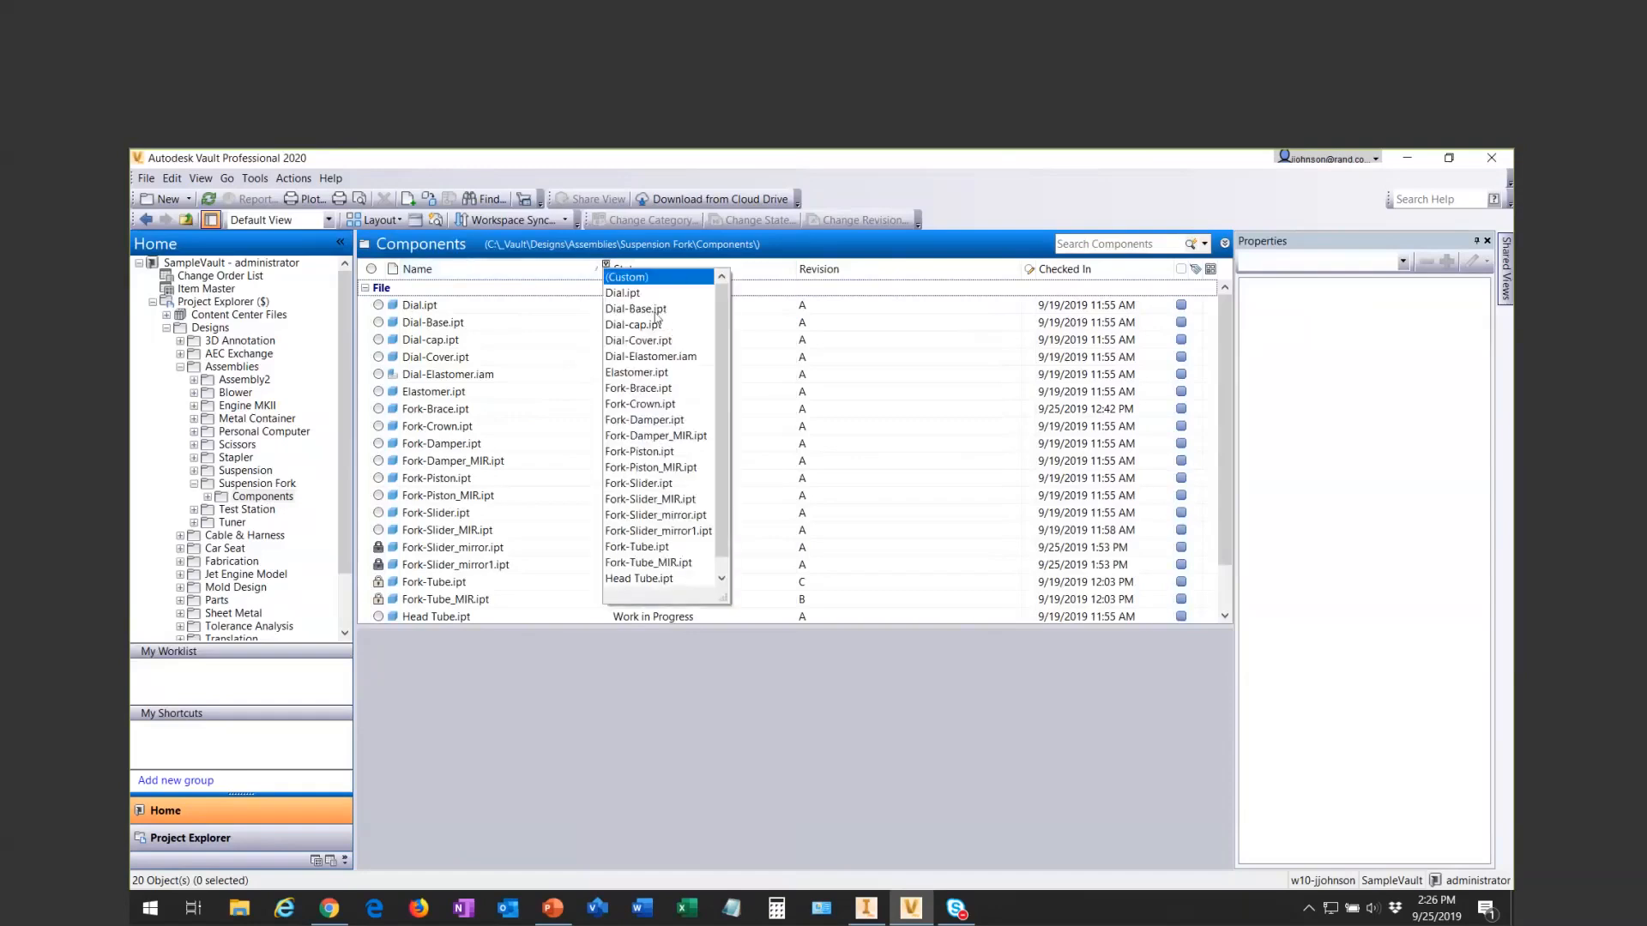
left_click(635, 277)
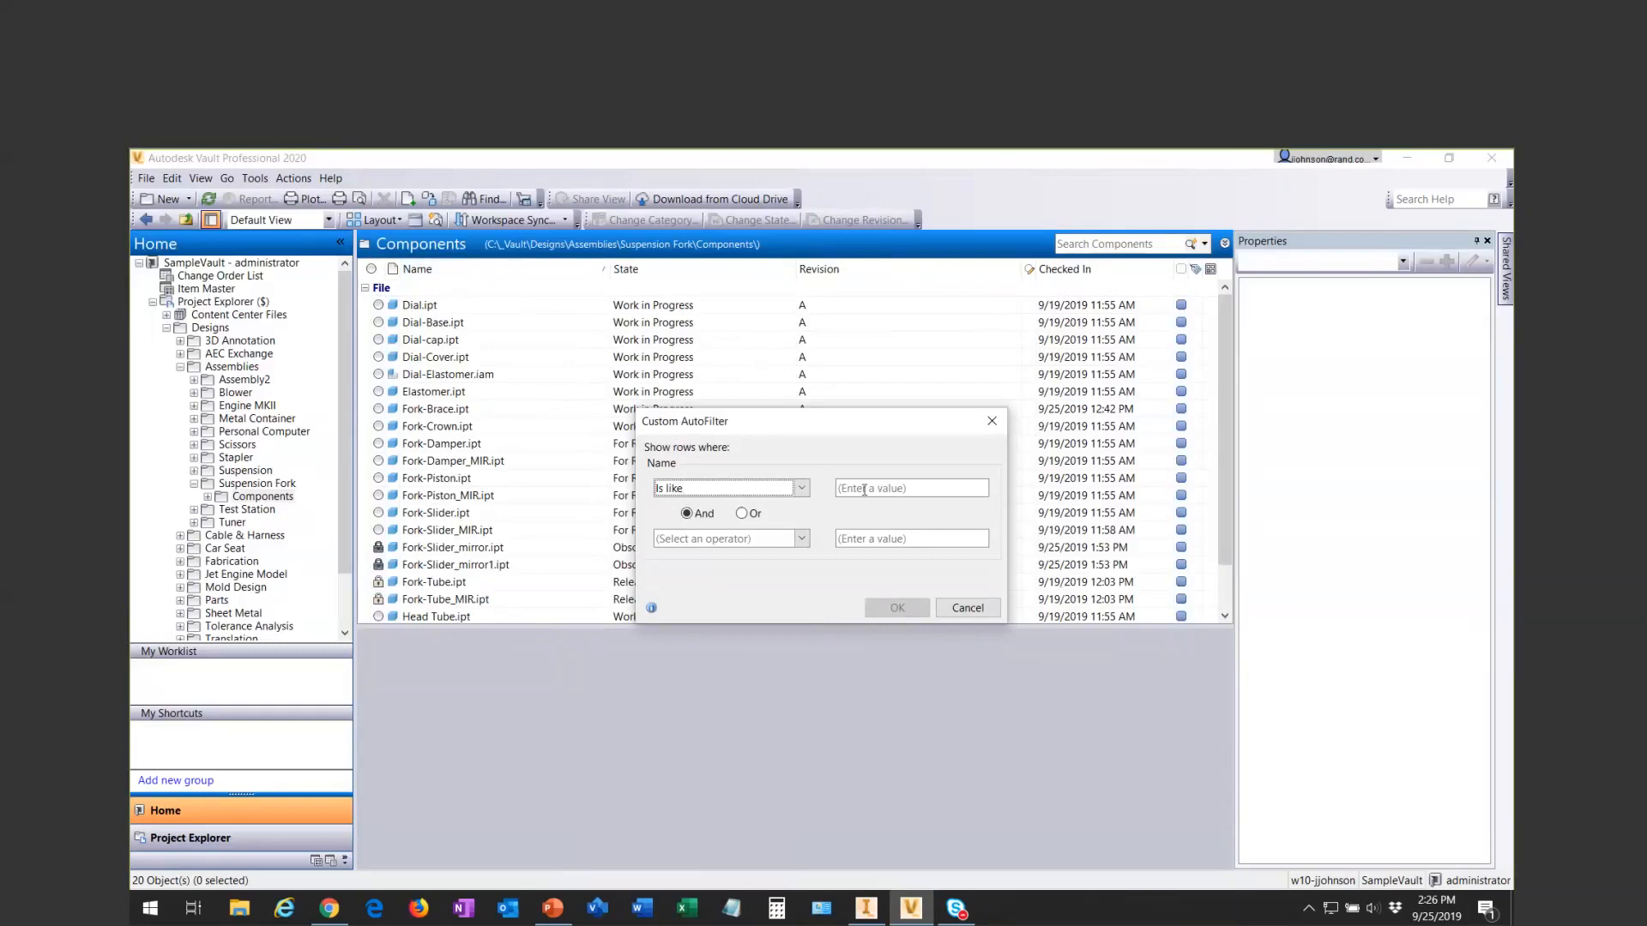
mouse_move(651, 609)
mouse_move(651, 611)
left_click(867, 491)
type("Dial")
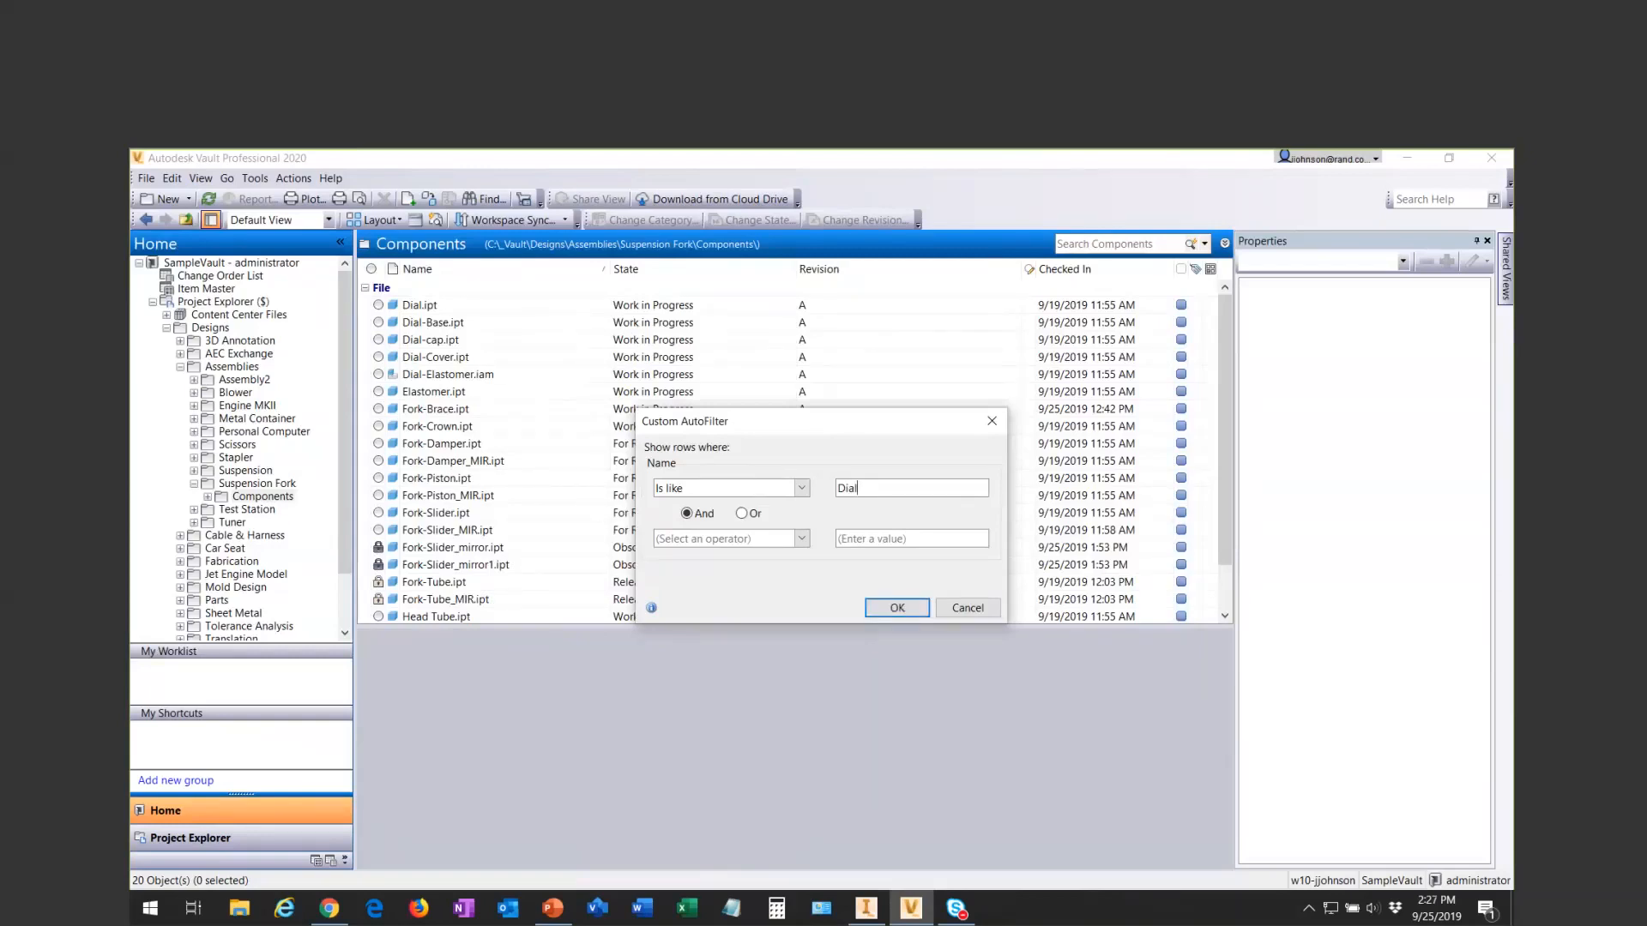
type("%")
- Add an Or condition Is like Fork% to the custom Name filter and apply it
left_click(742, 513)
left_click(801, 539)
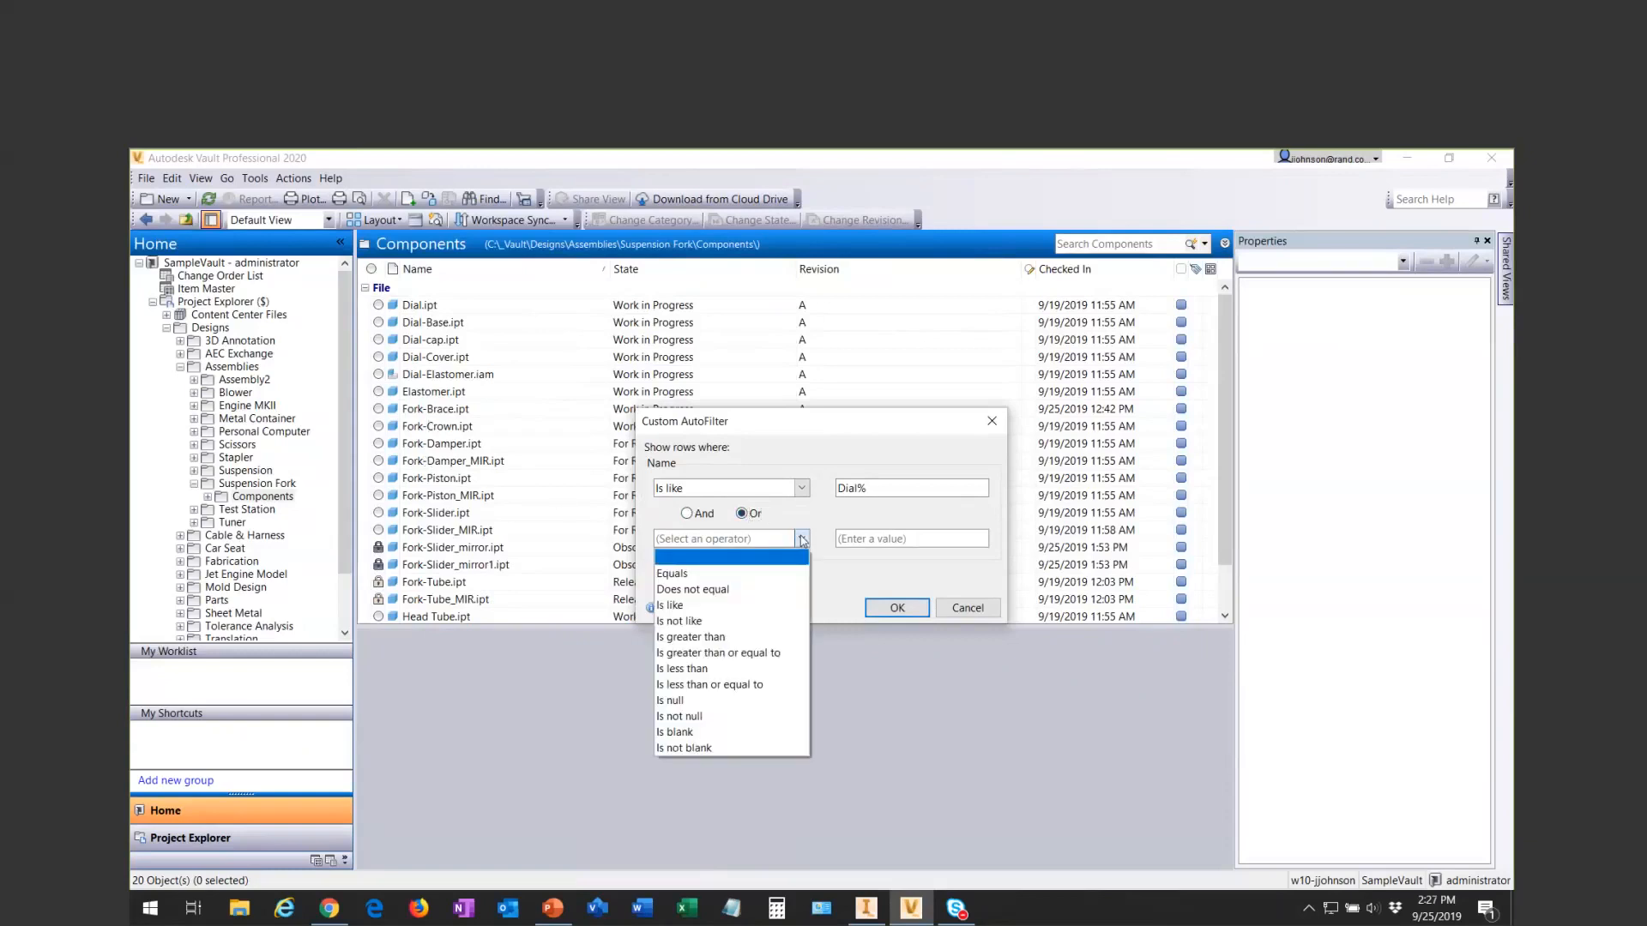
left_click(673, 605)
left_click(862, 536)
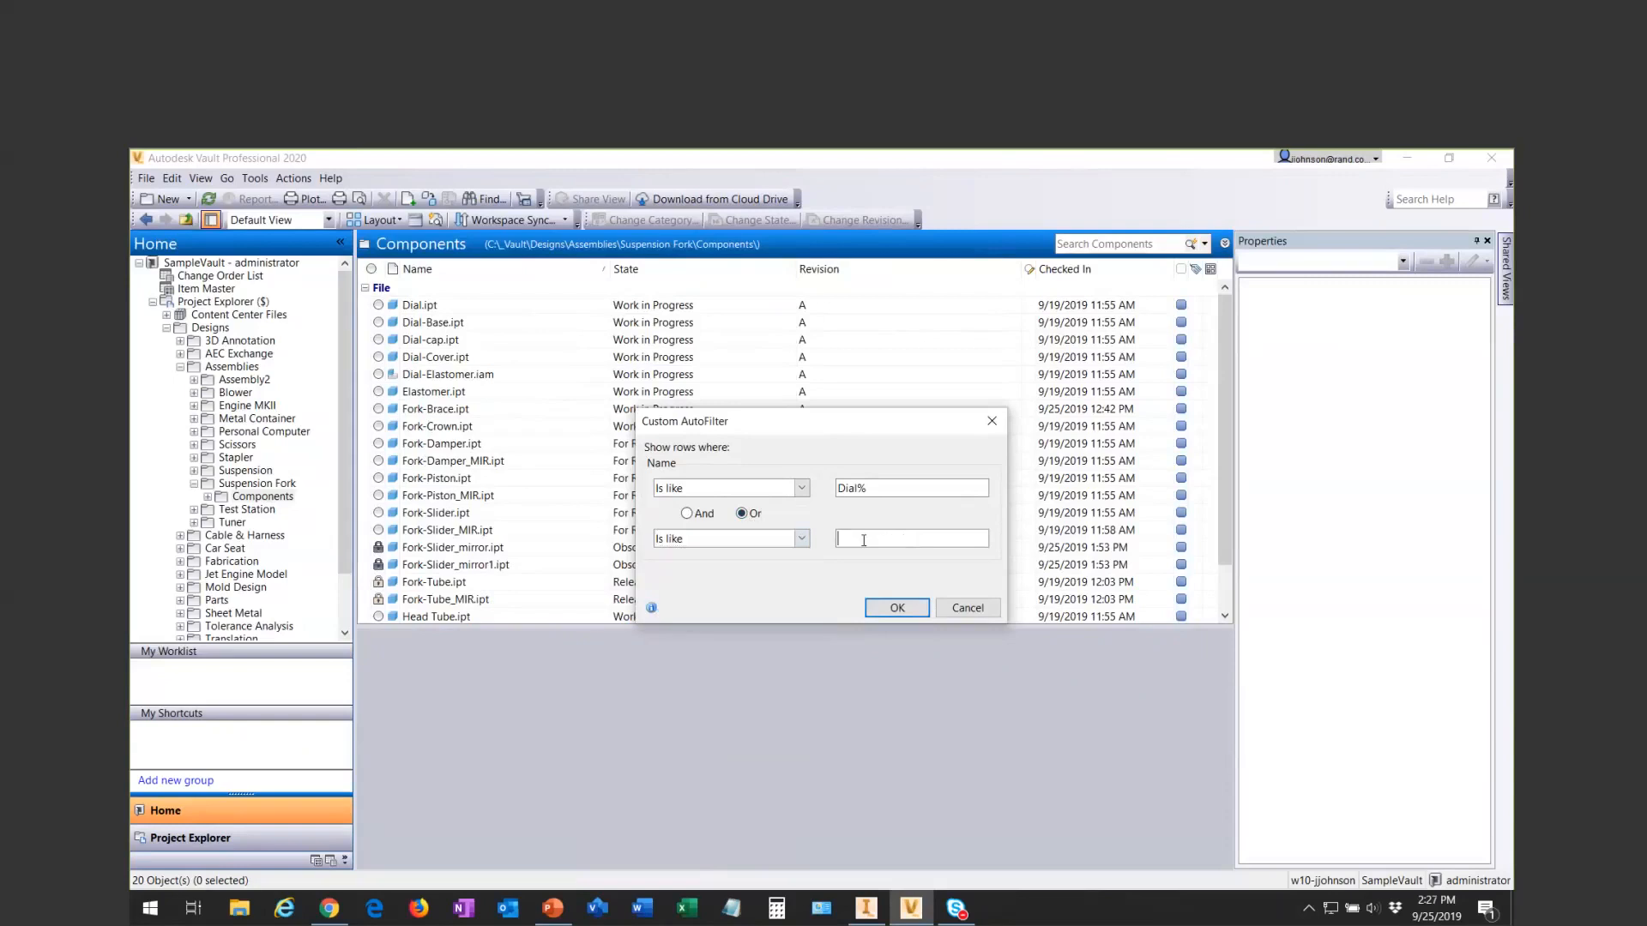
type("Fork%")
left_click_drag(850, 425, 844, 327)
left_click(890, 508)
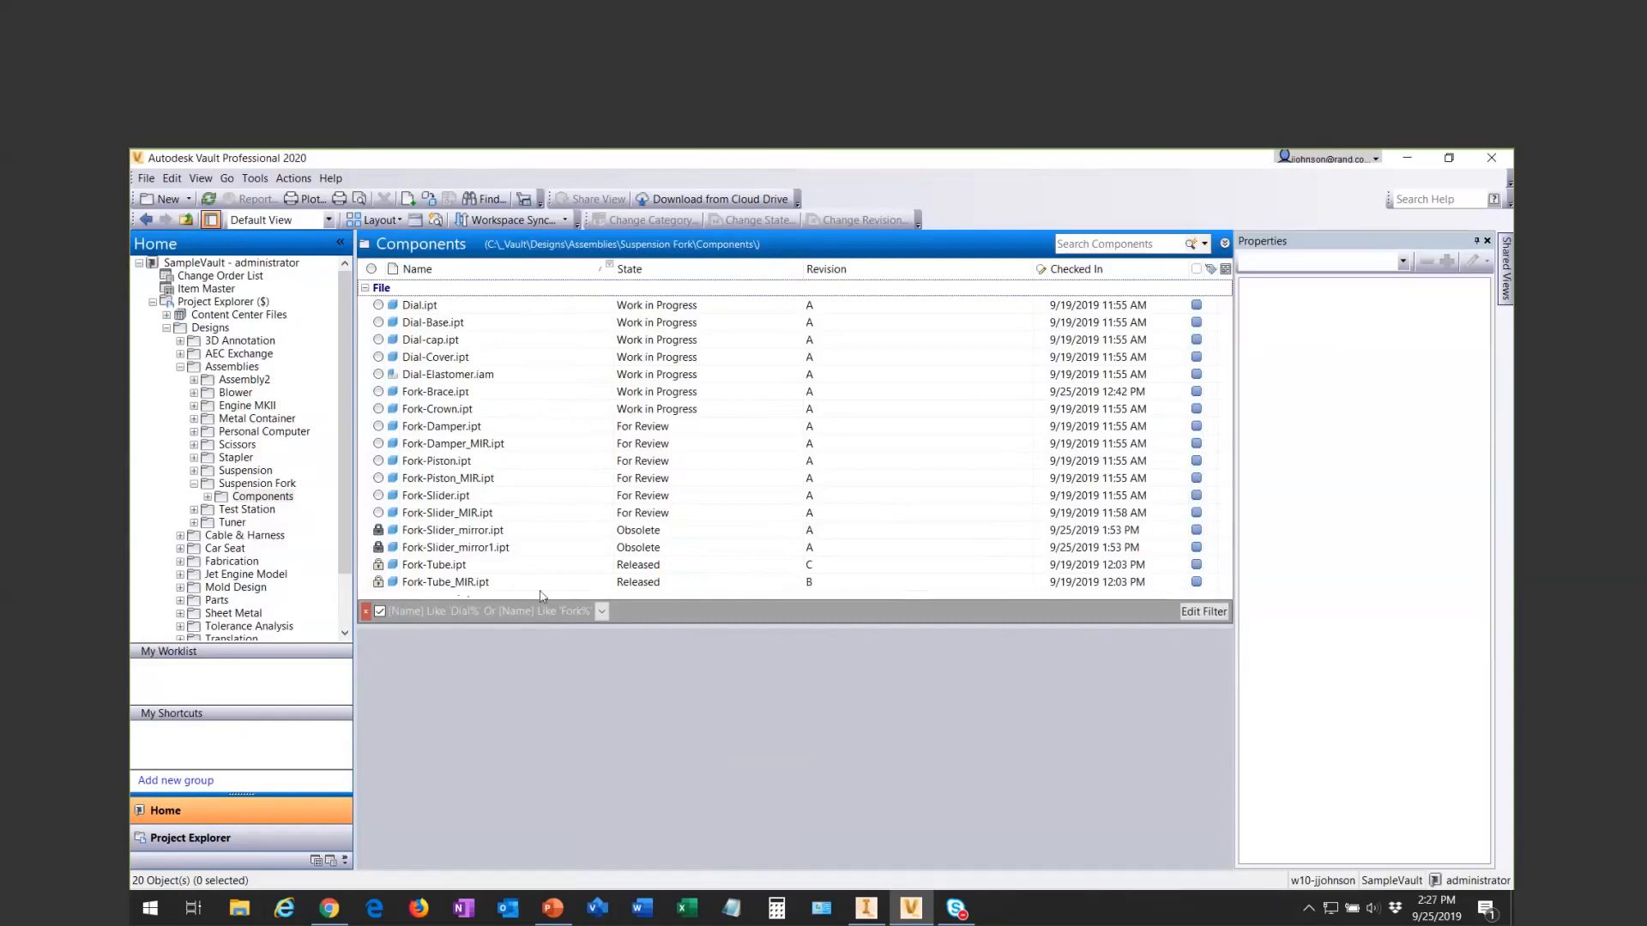
- Review the Name filter's conditions in the Filter Editor without changes, and remove the filter from the list
left_click(1204, 612)
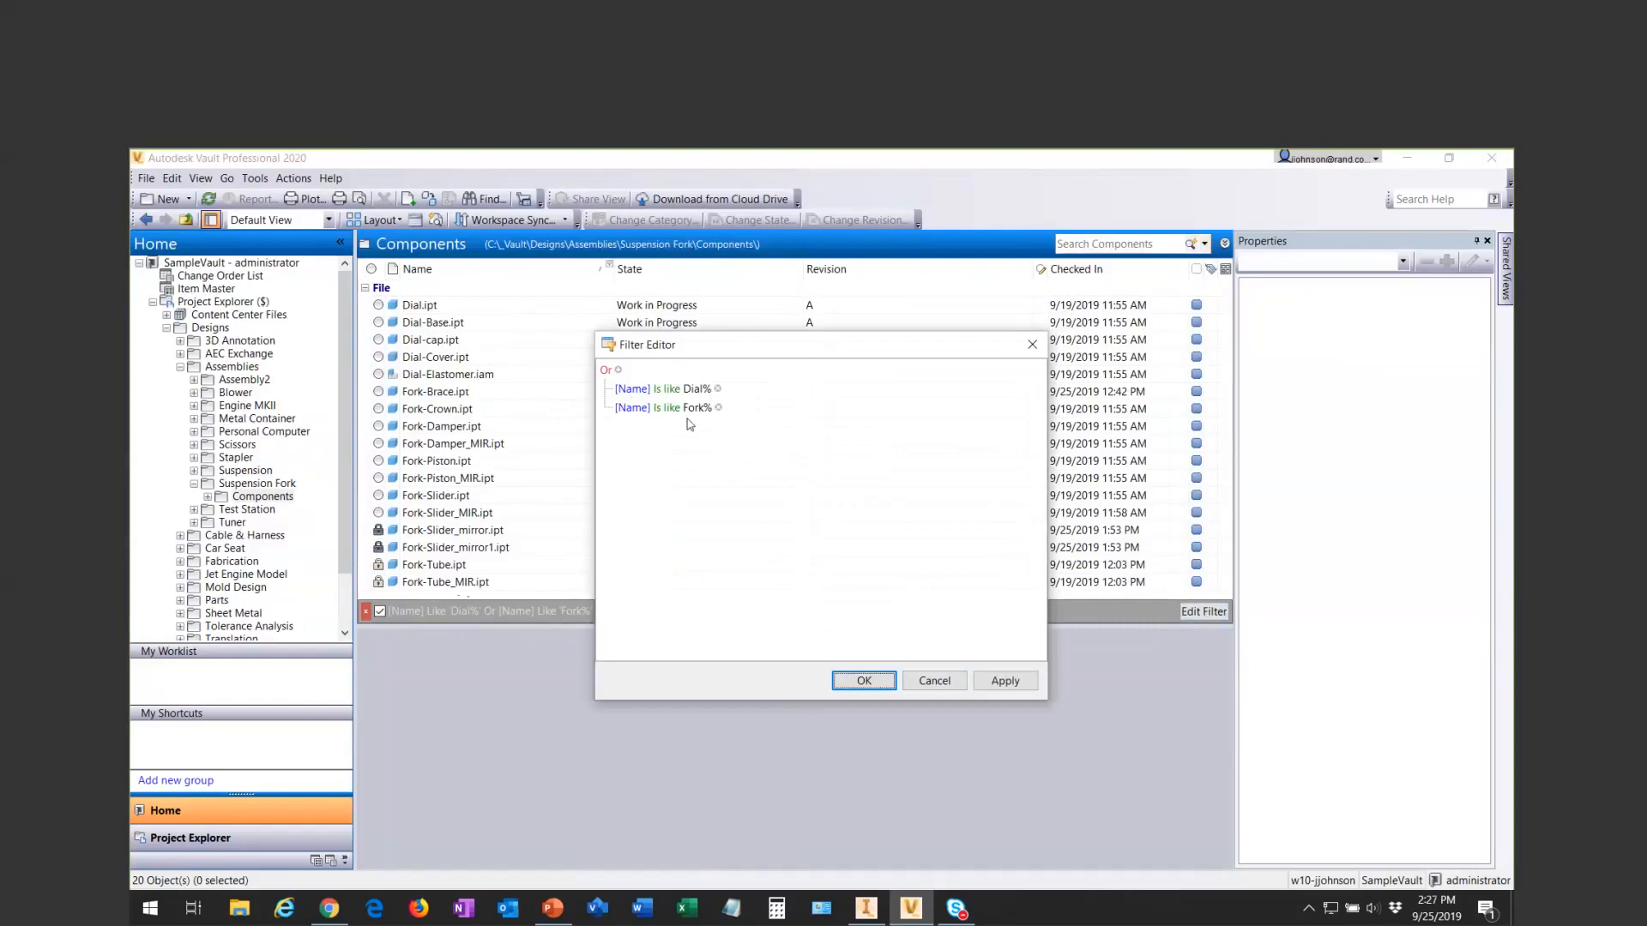
left_click(937, 681)
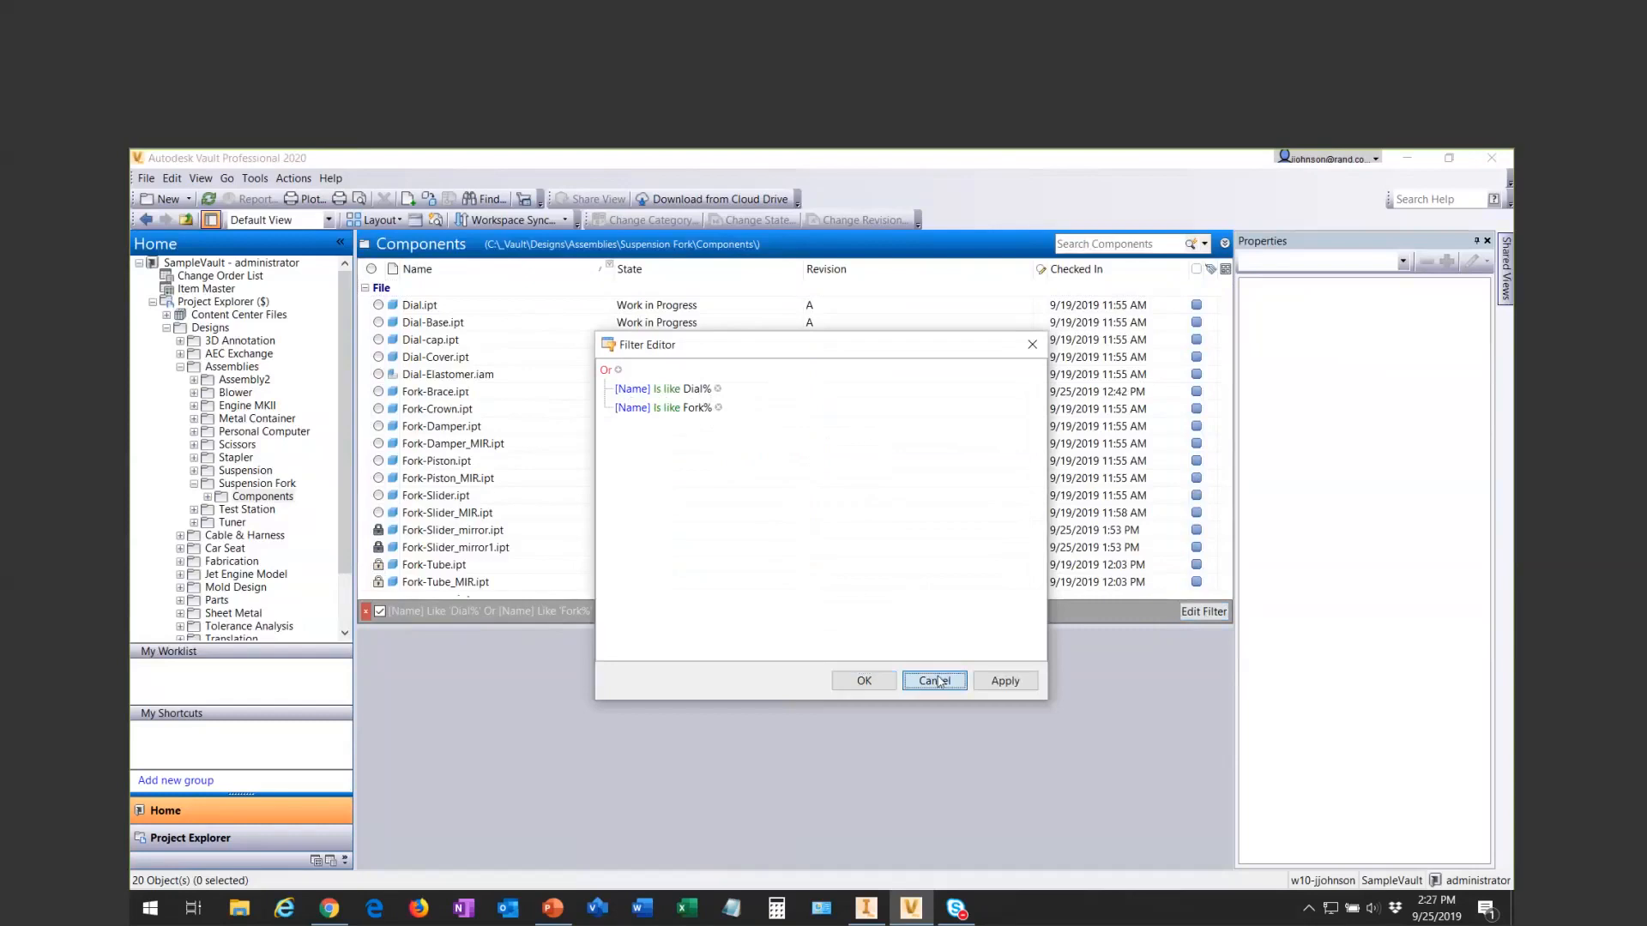
left_click(366, 611)
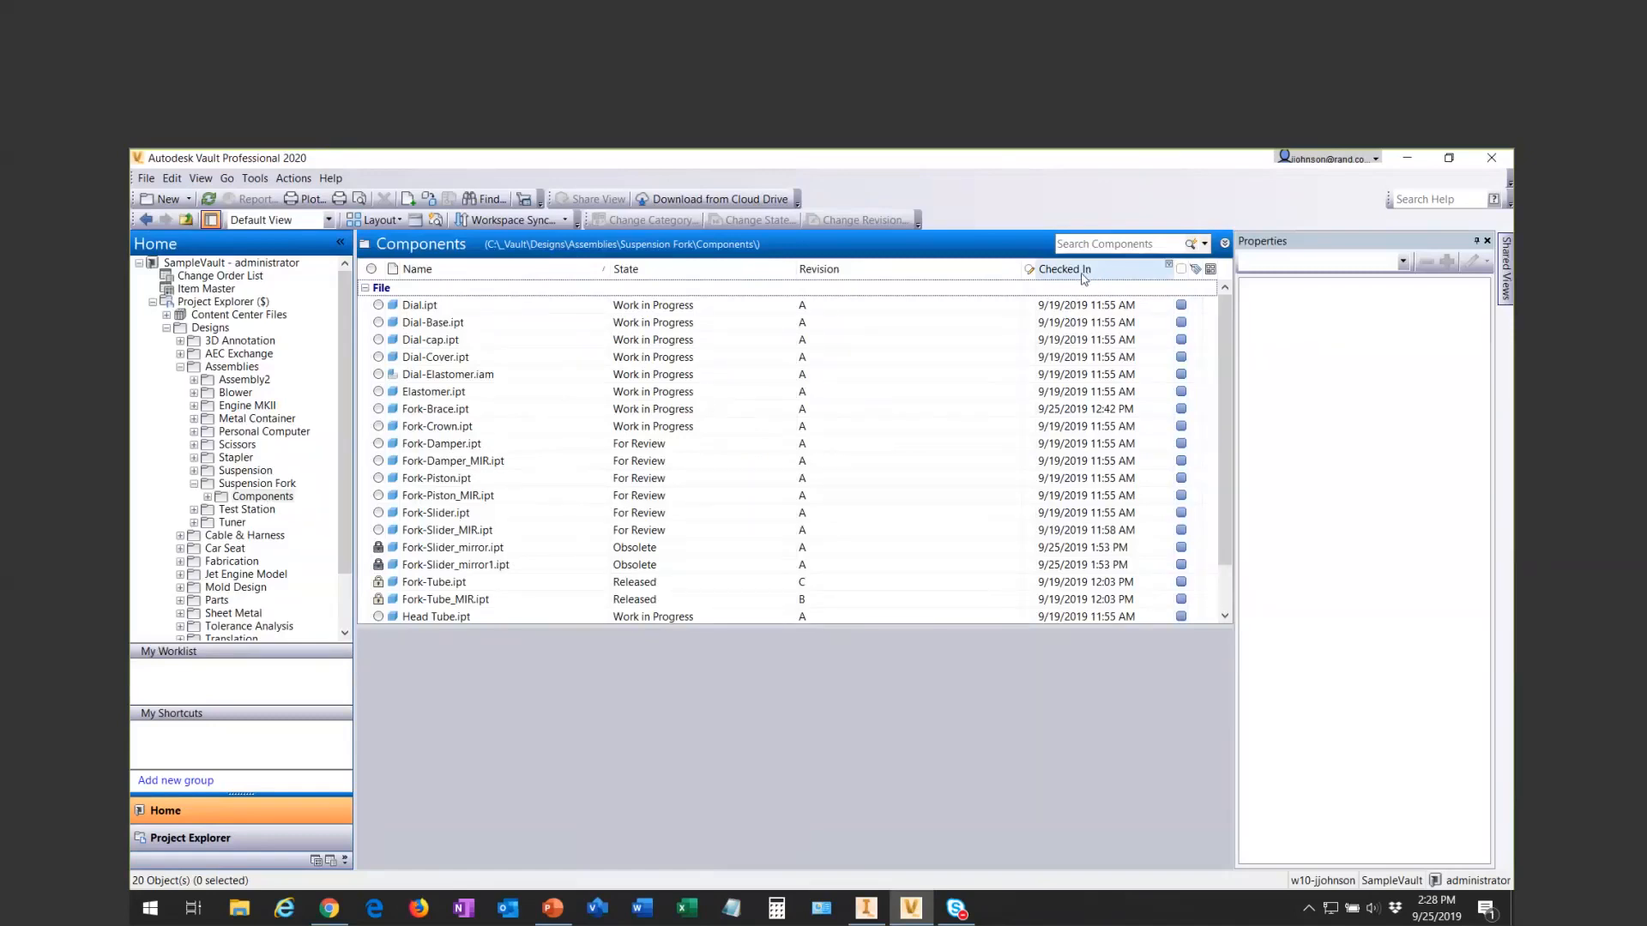
- Filter the file list to files checked in Today, and turn that date filter off again
left_click(1170, 268)
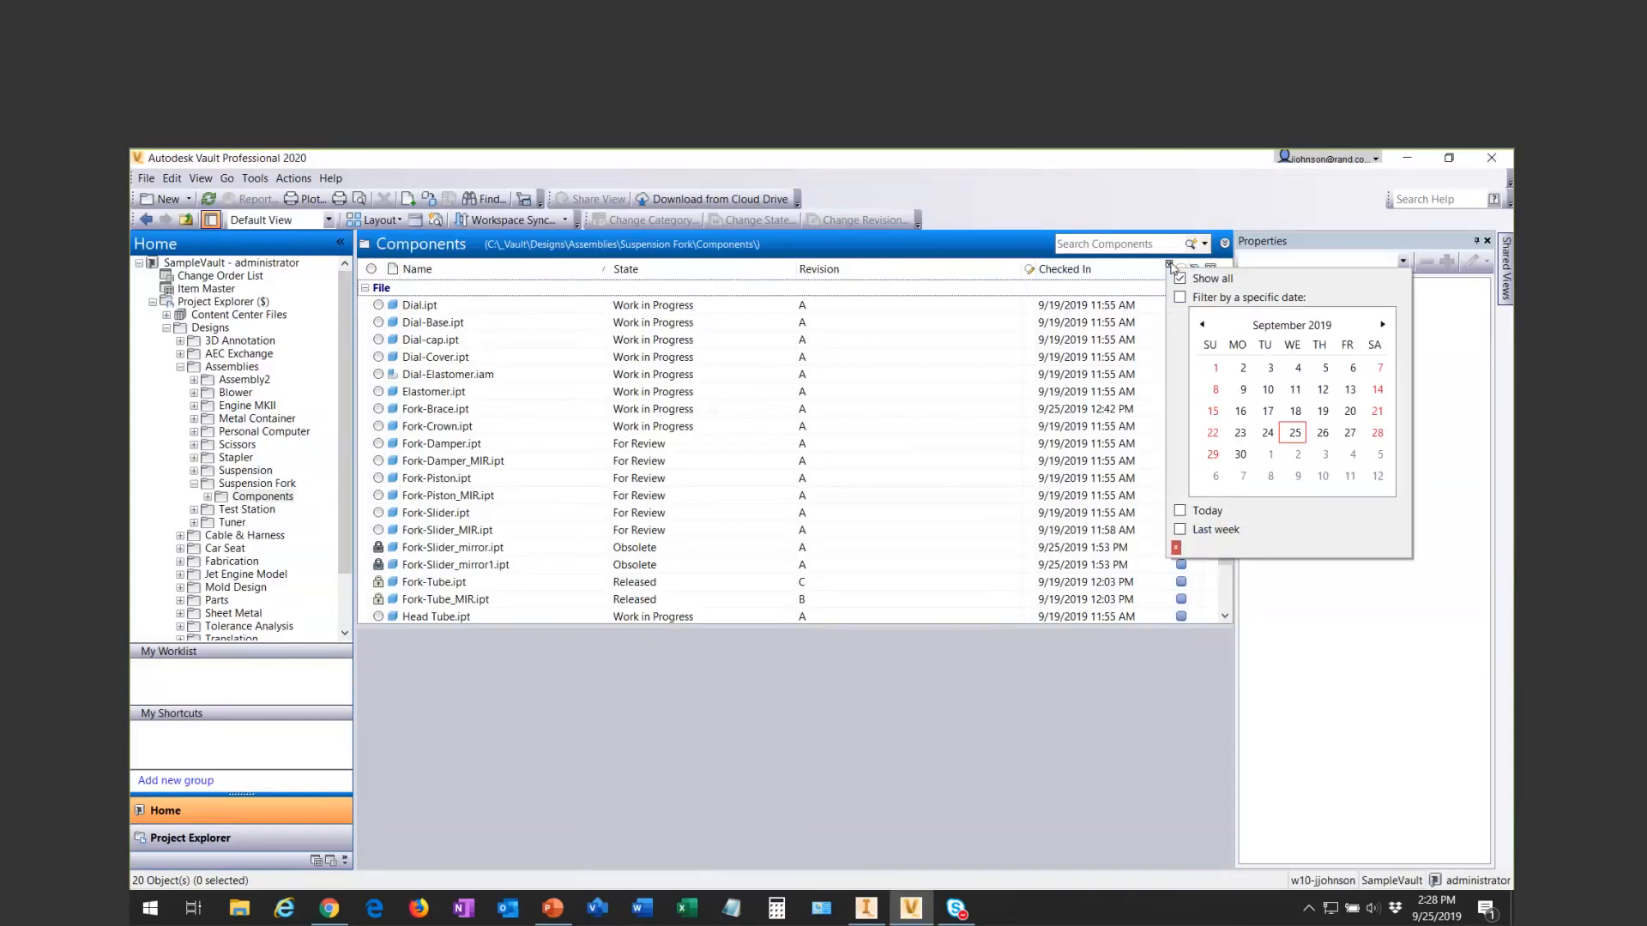
left_click(1180, 512)
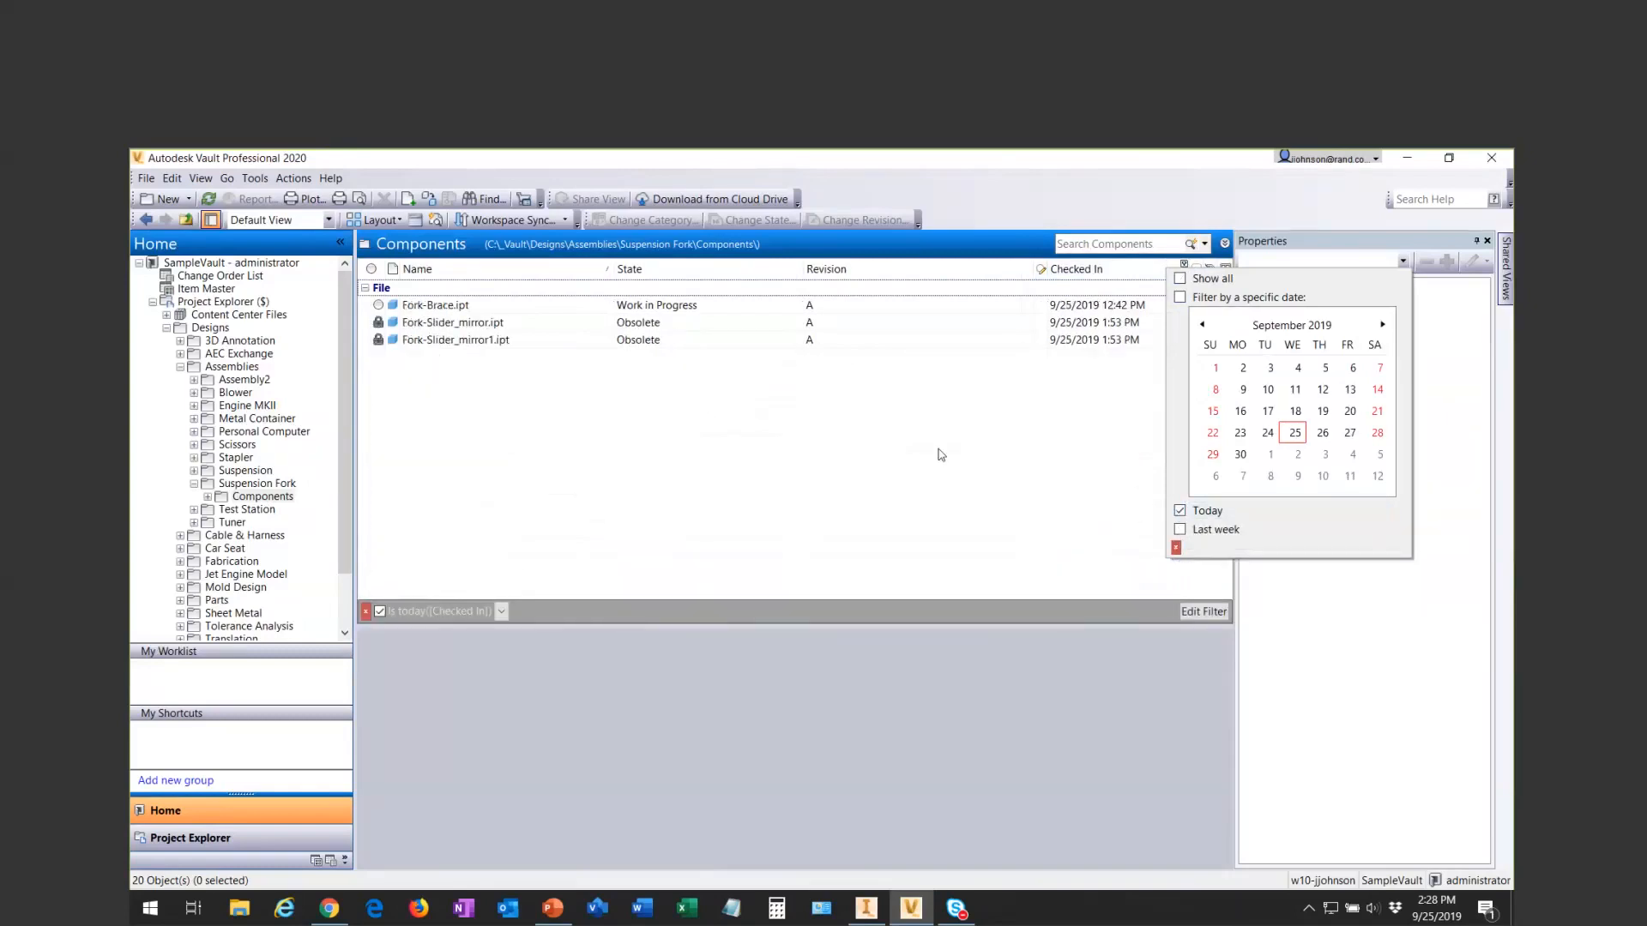
left_click(1180, 511)
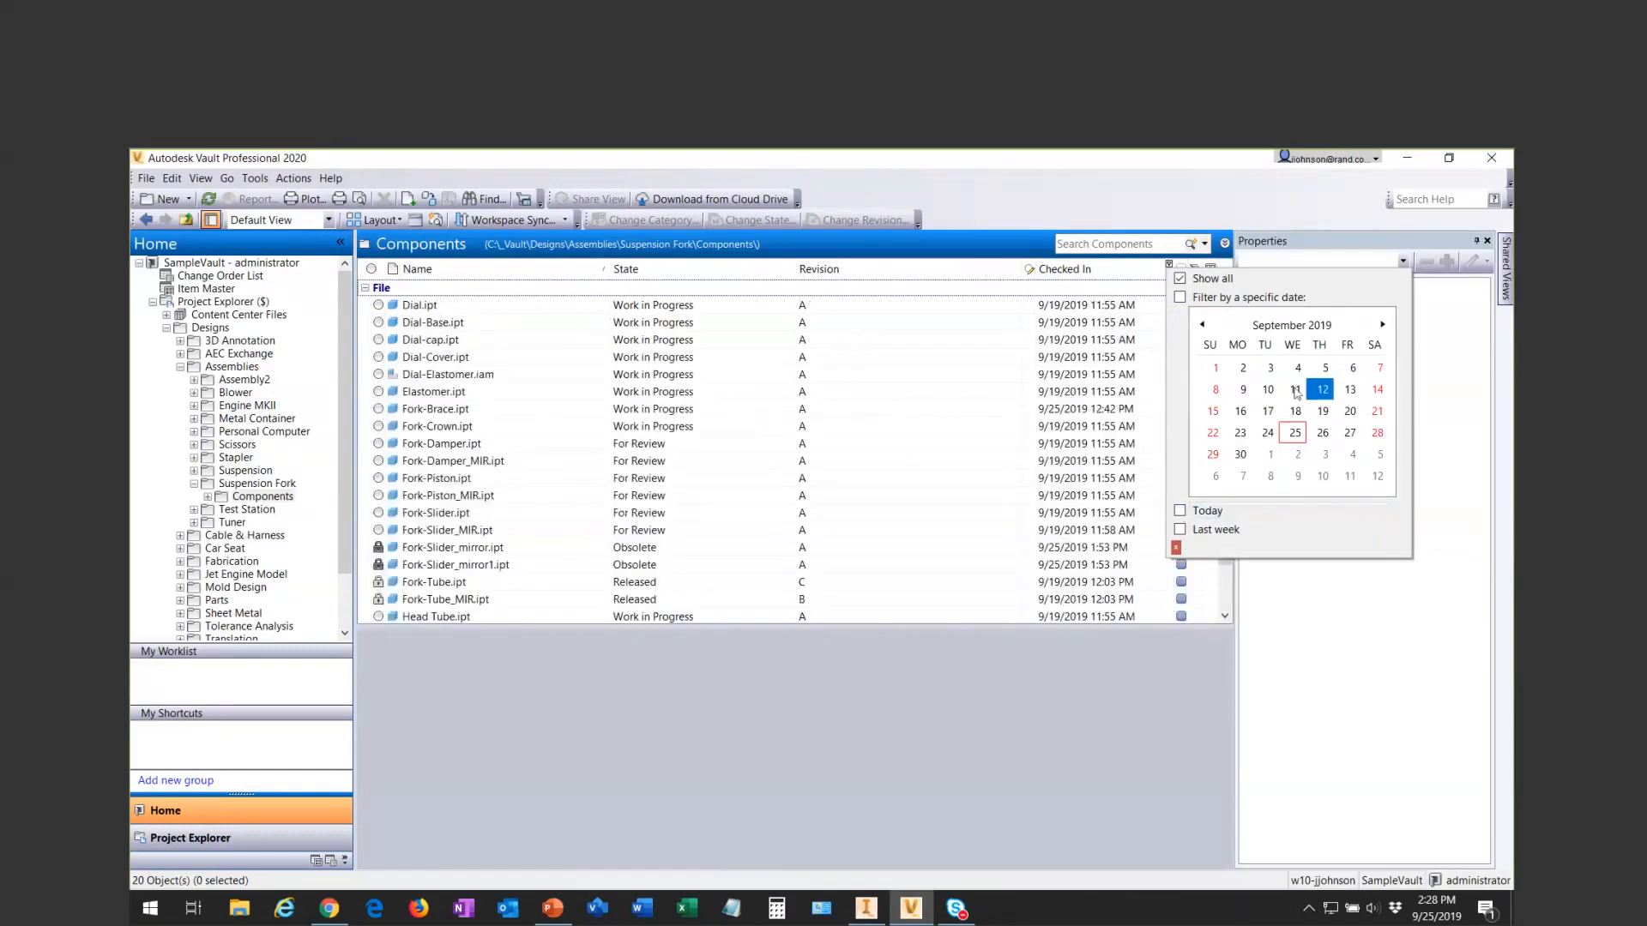
- Filter the Checked In column to the dates September 9 through 24, 2019, and open the resulting filter in the Filter Editor
left_click_drag(1243, 390, 1272, 433)
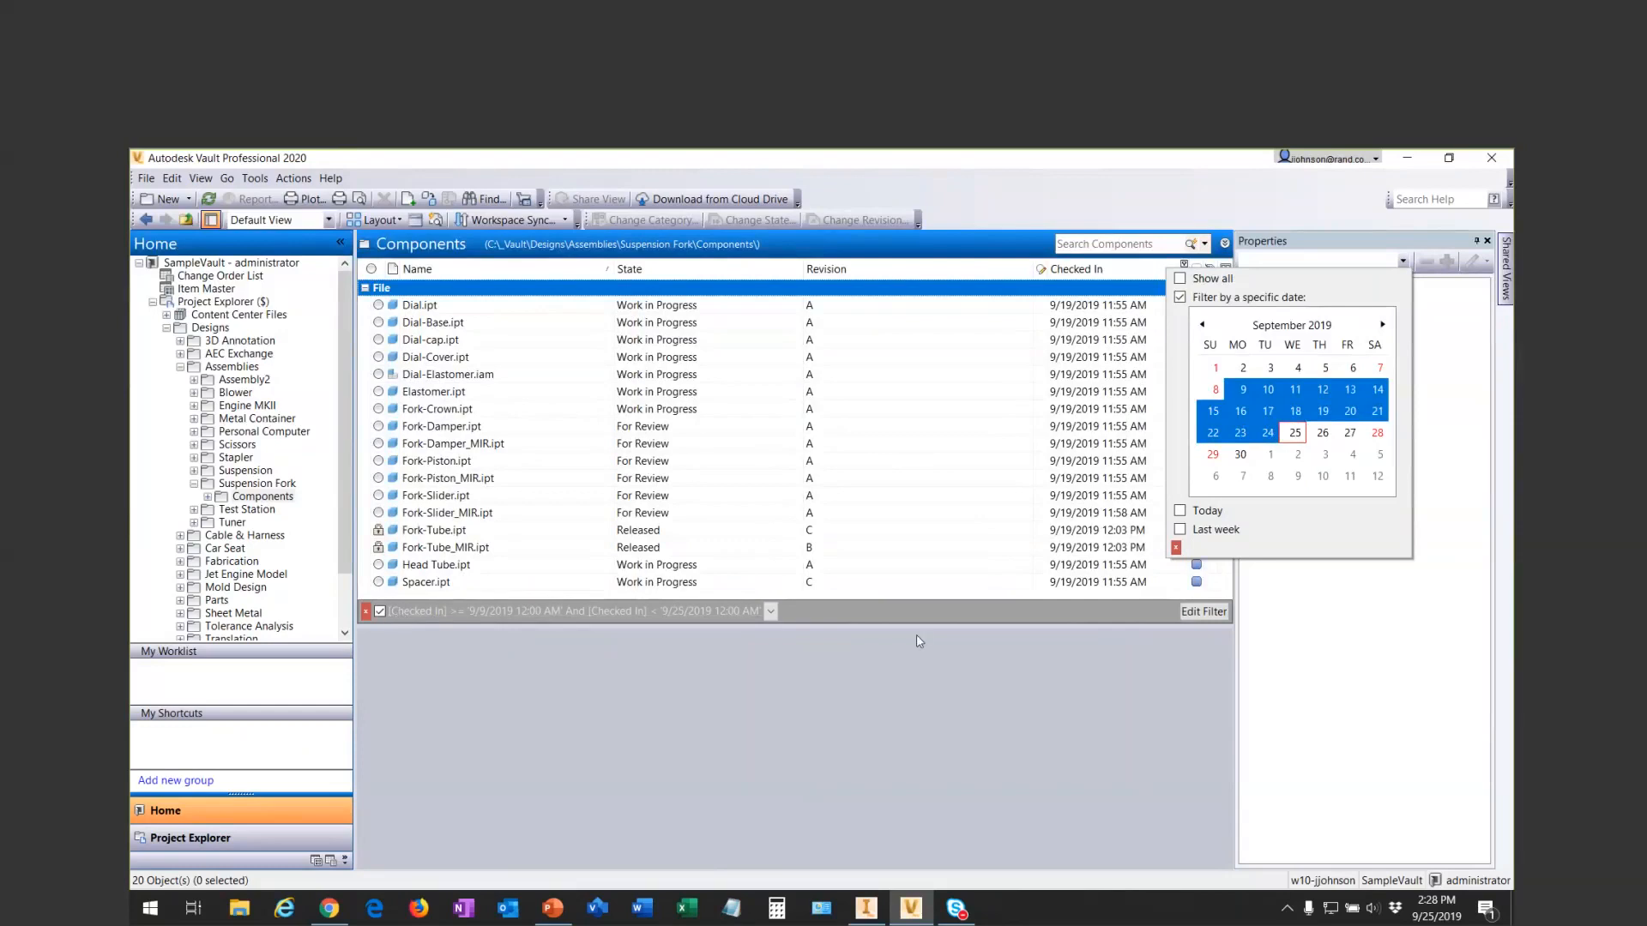
left_click(1175, 692)
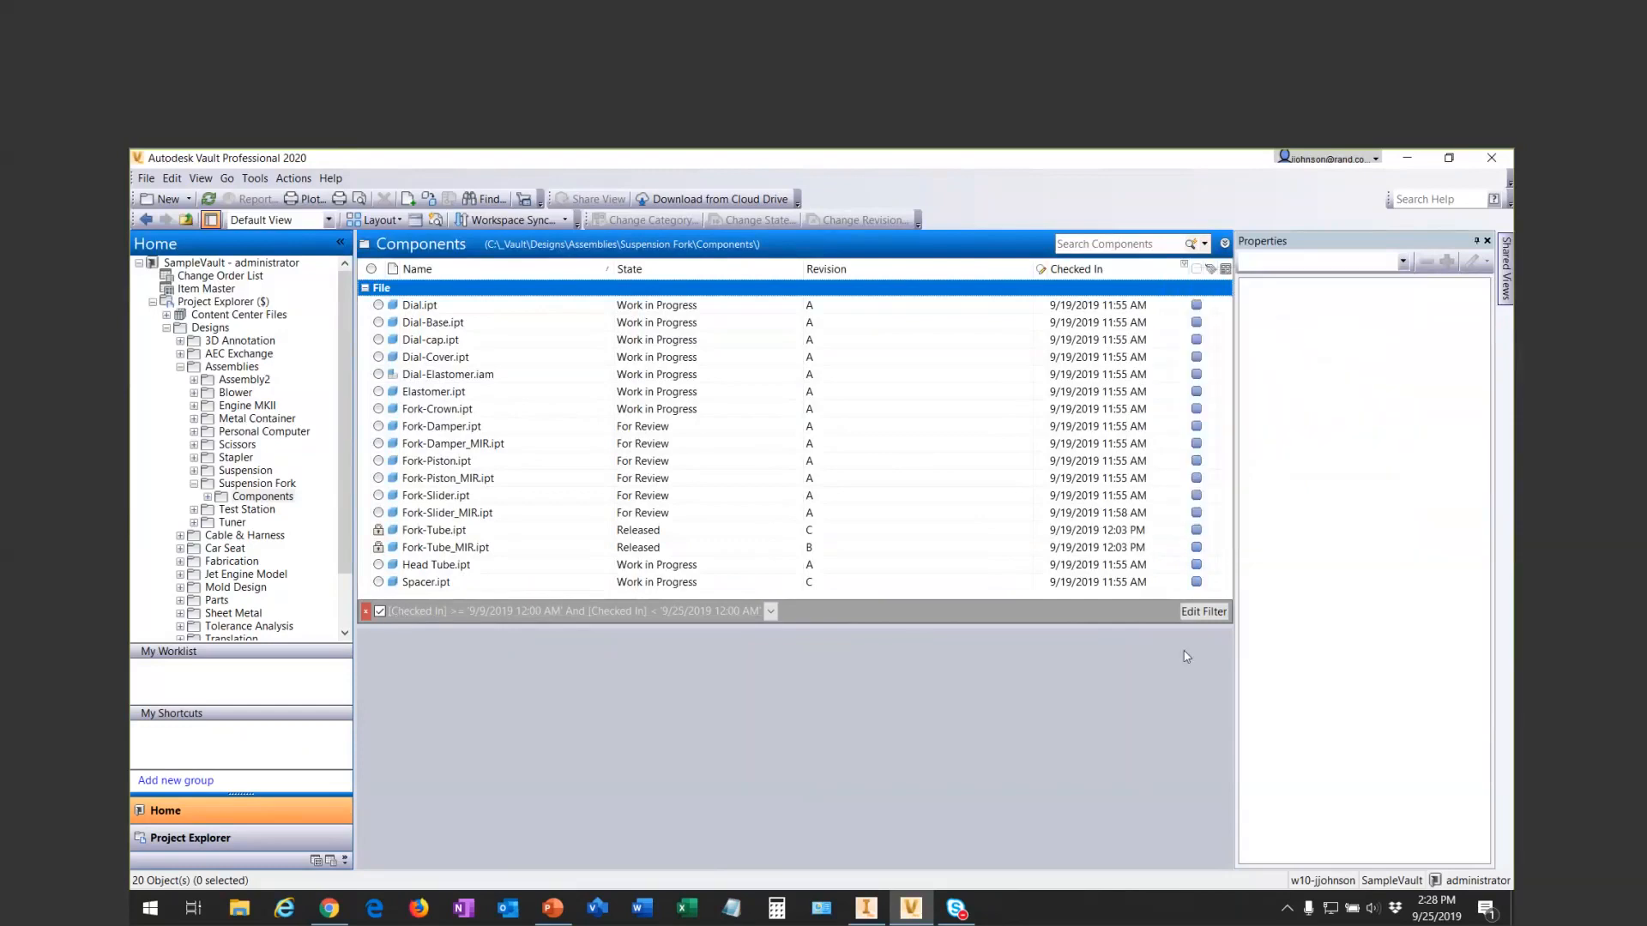
left_click(1204, 612)
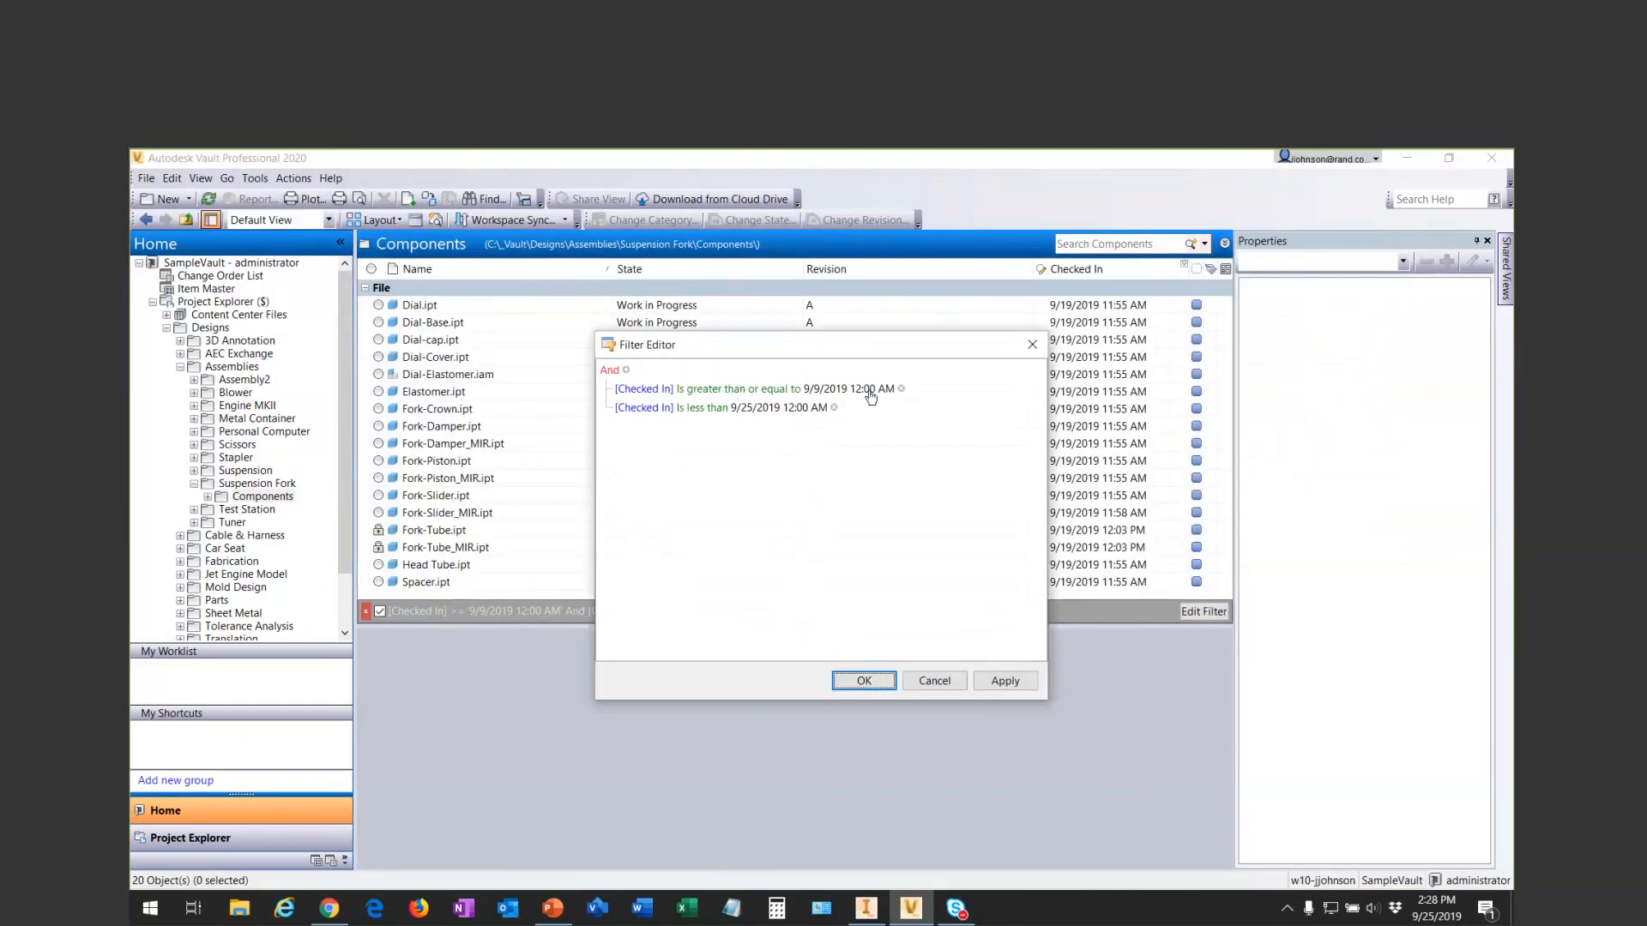
- Close the Filter Editor without changes and check the Checked In date filter's effect on the Components, Suspension Fork and Suspension folders
left_click(937, 683)
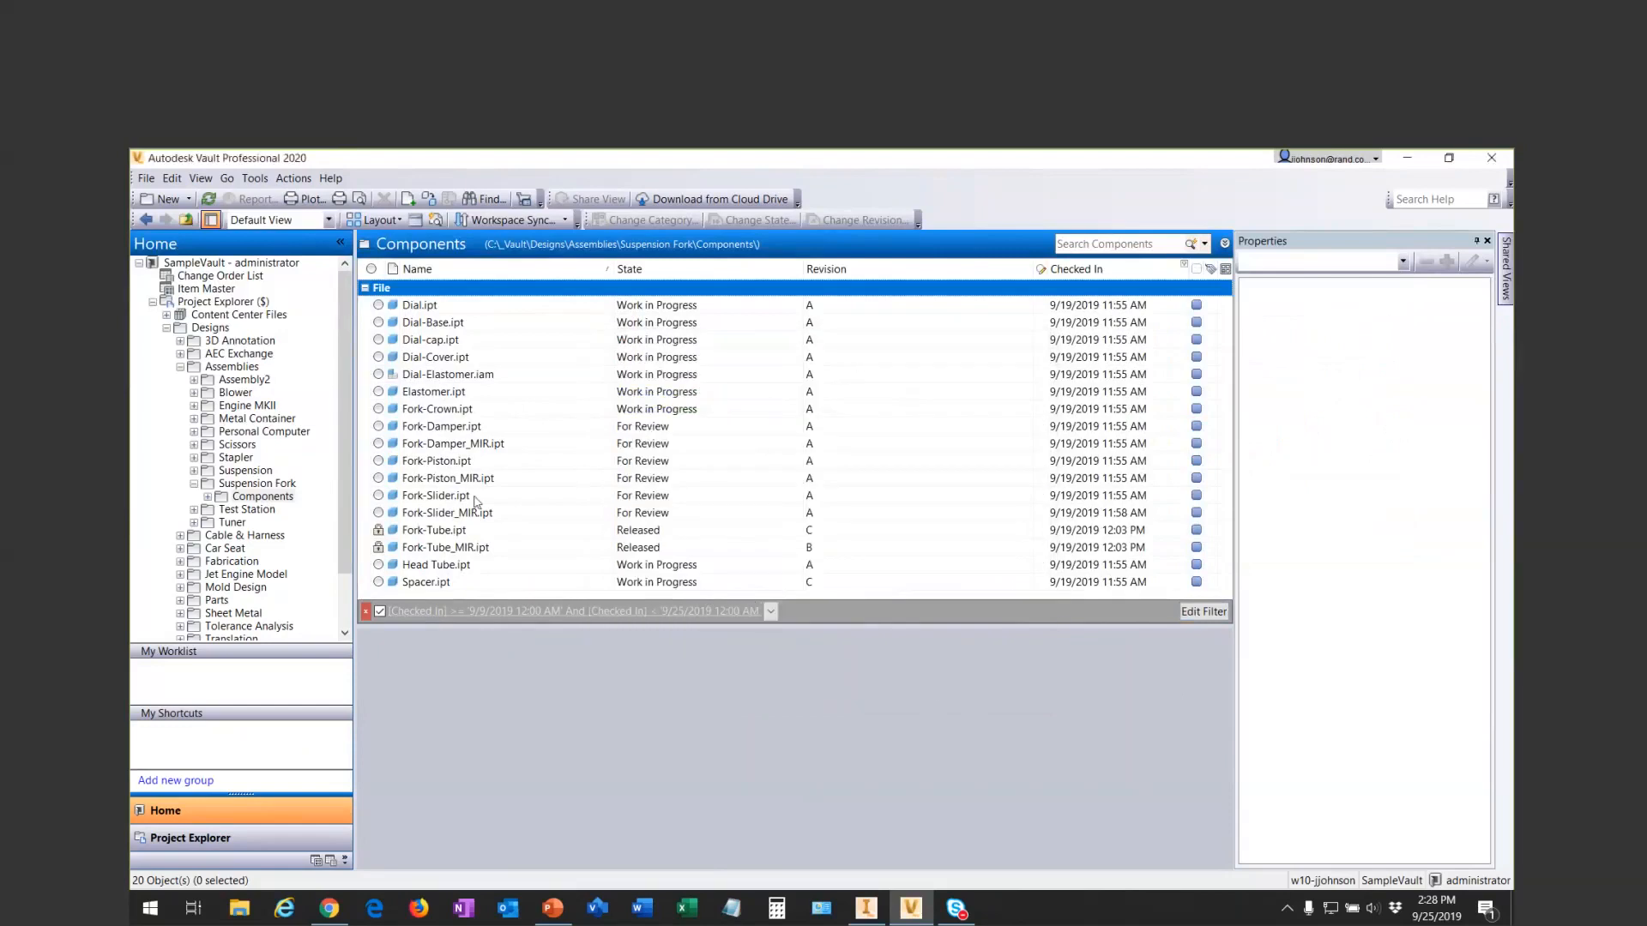
left_click(262, 497)
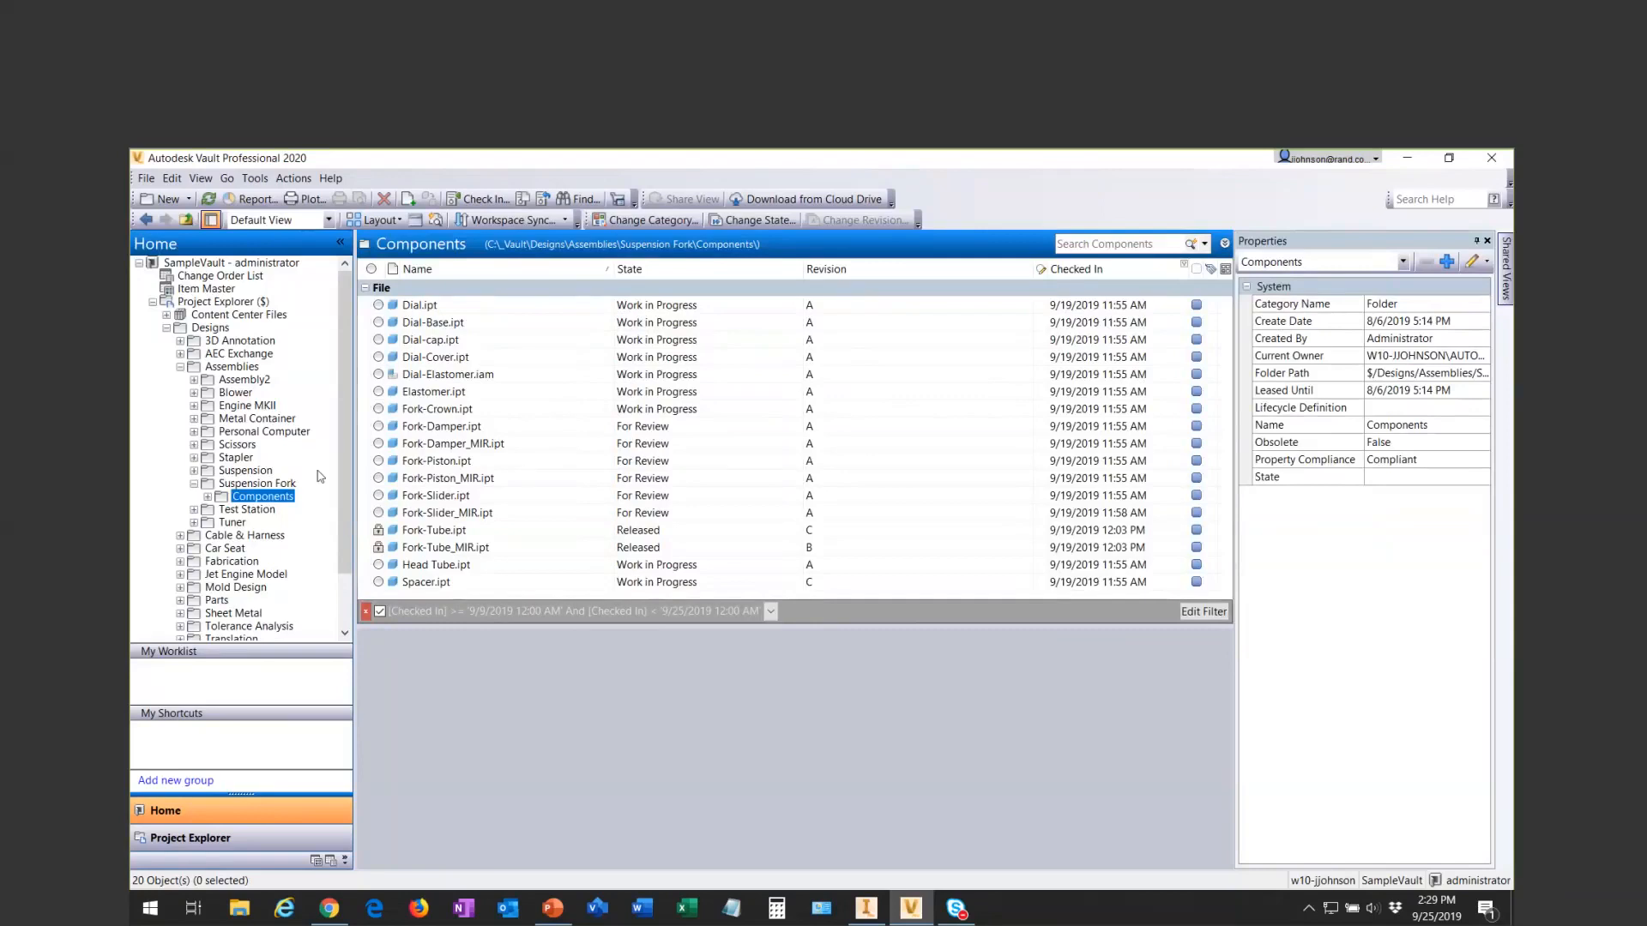
left_click(275, 485)
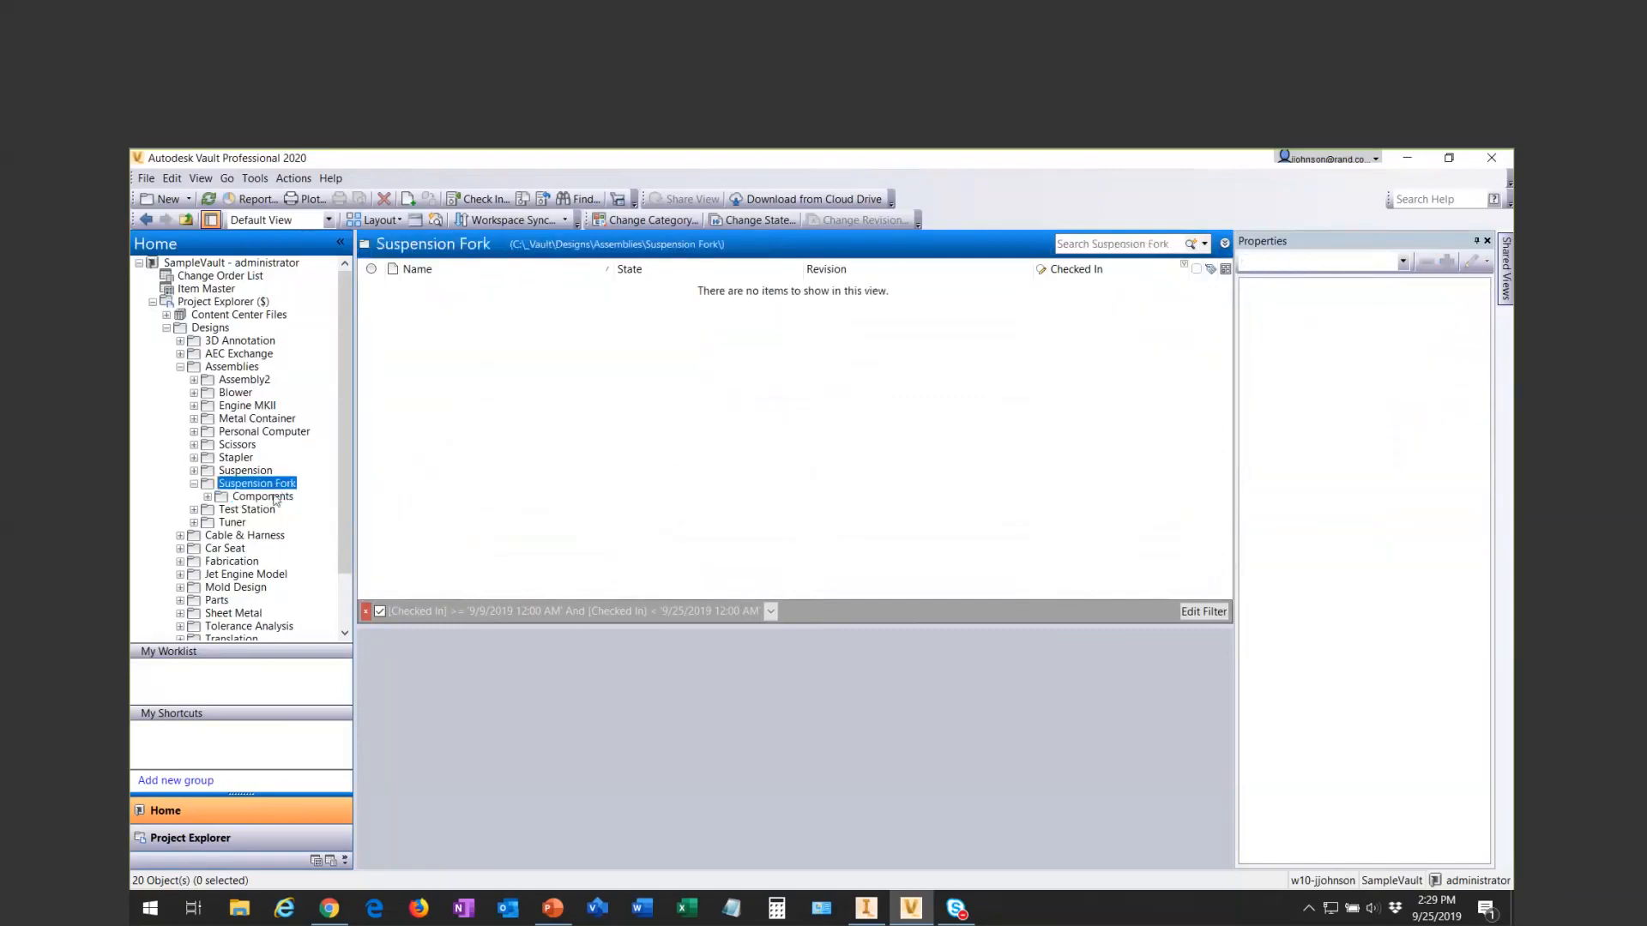
left_click(234, 470)
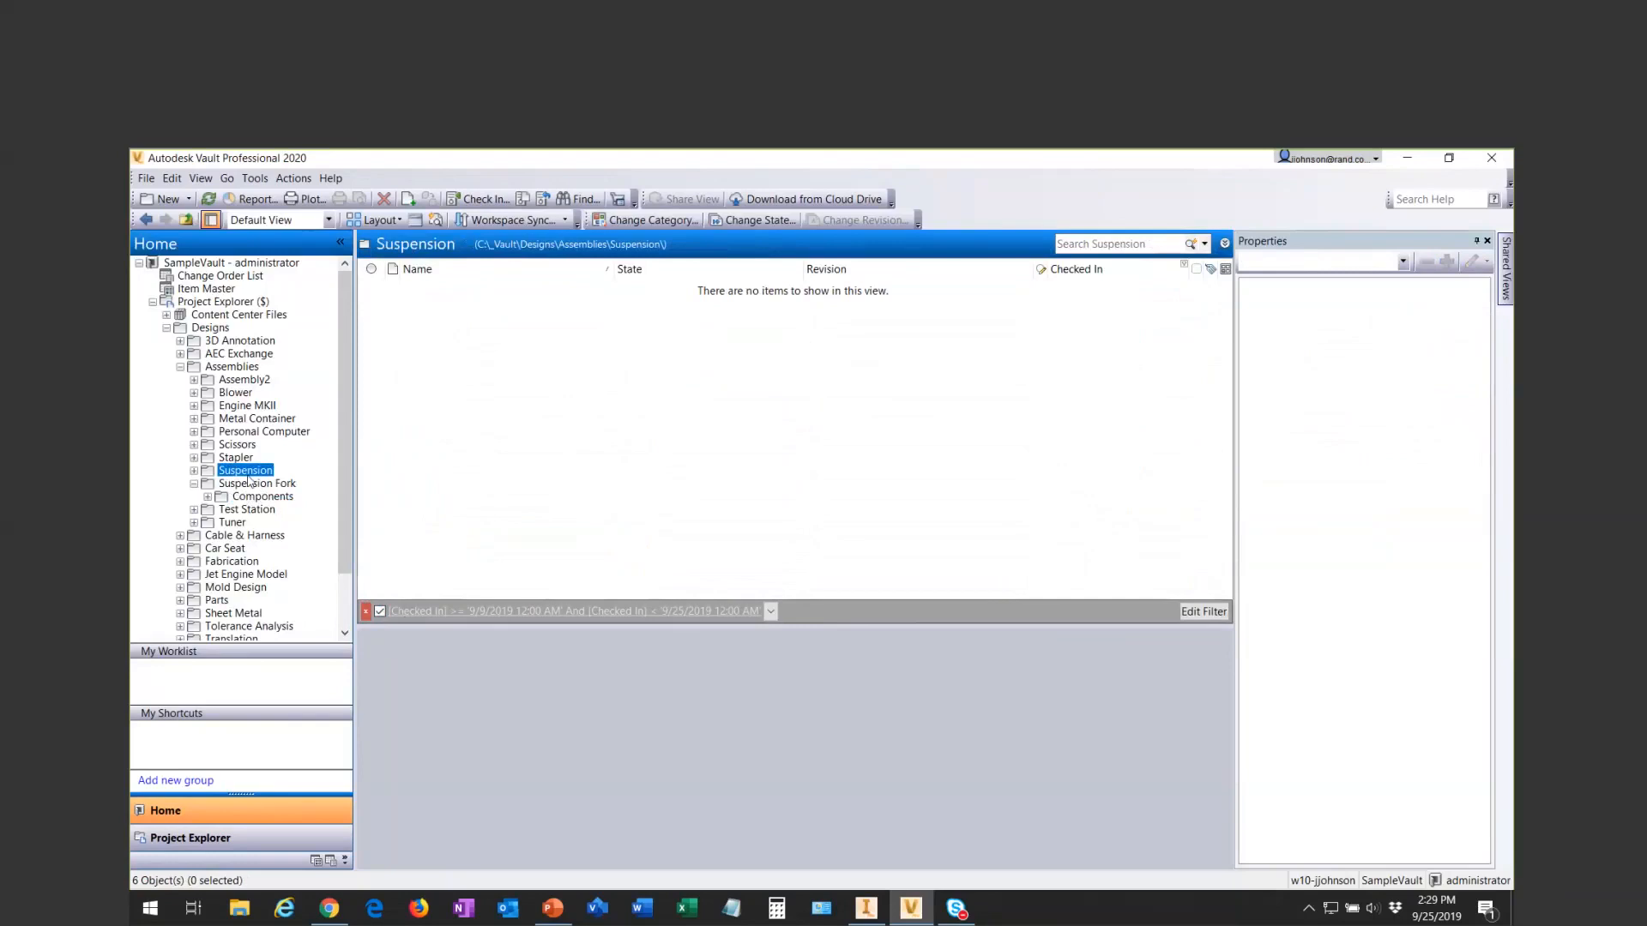
left_click(249, 485)
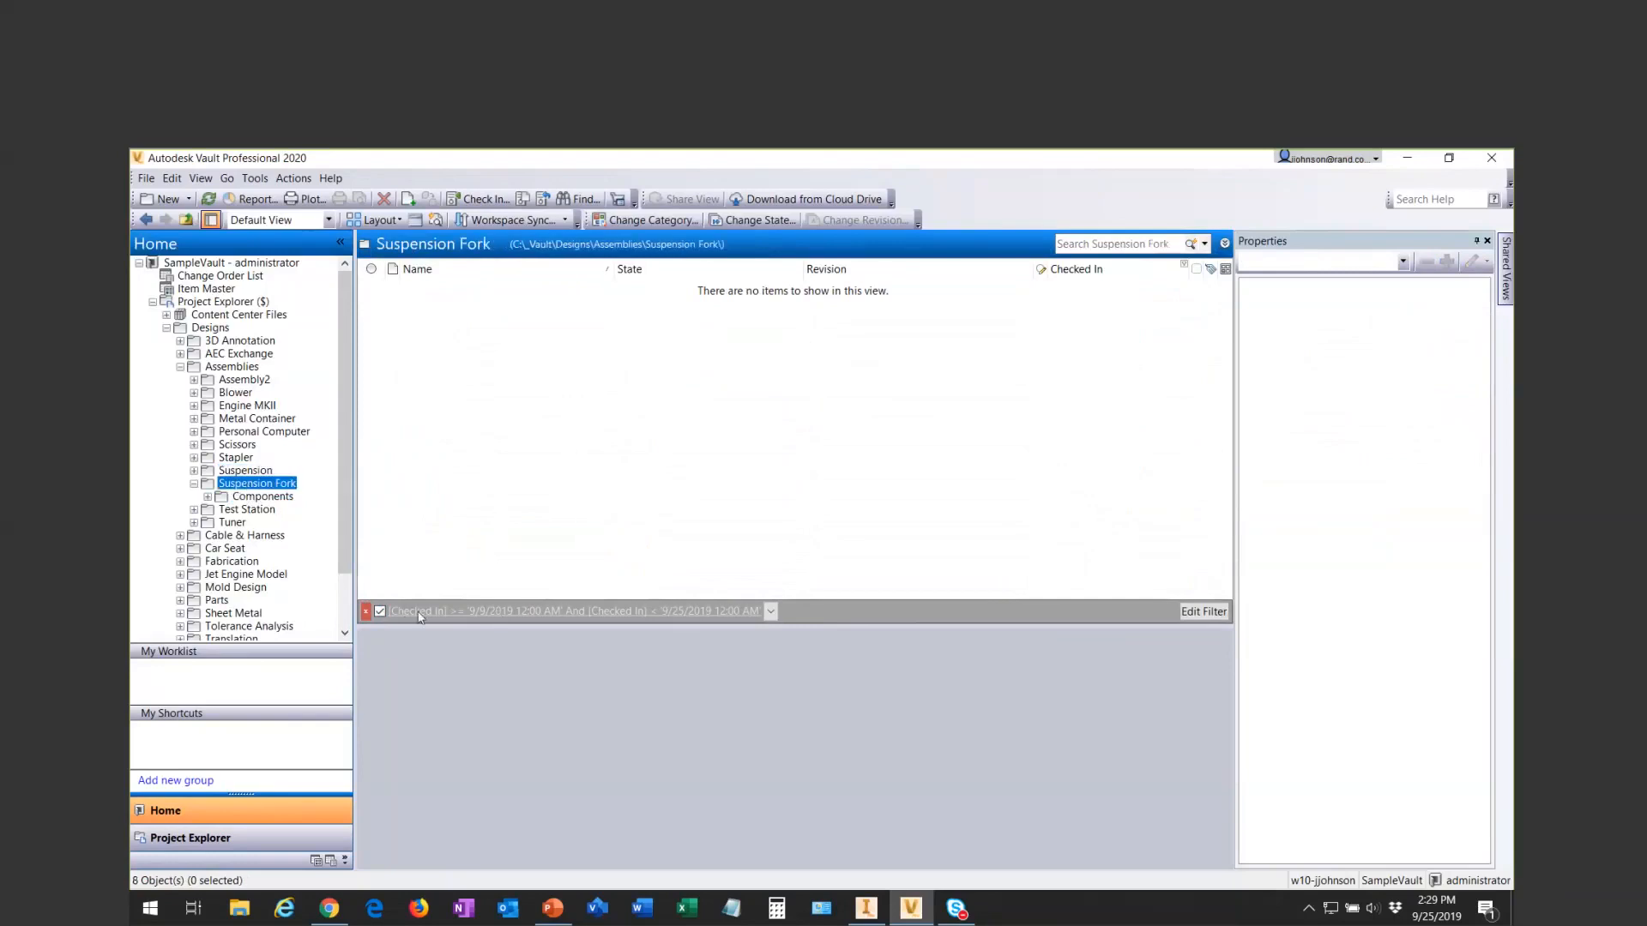
- Turn off and remove the Checked In date filter, reopen the Suspension Fork's Components folder, and switch to PowerPoint
left_click(381, 611)
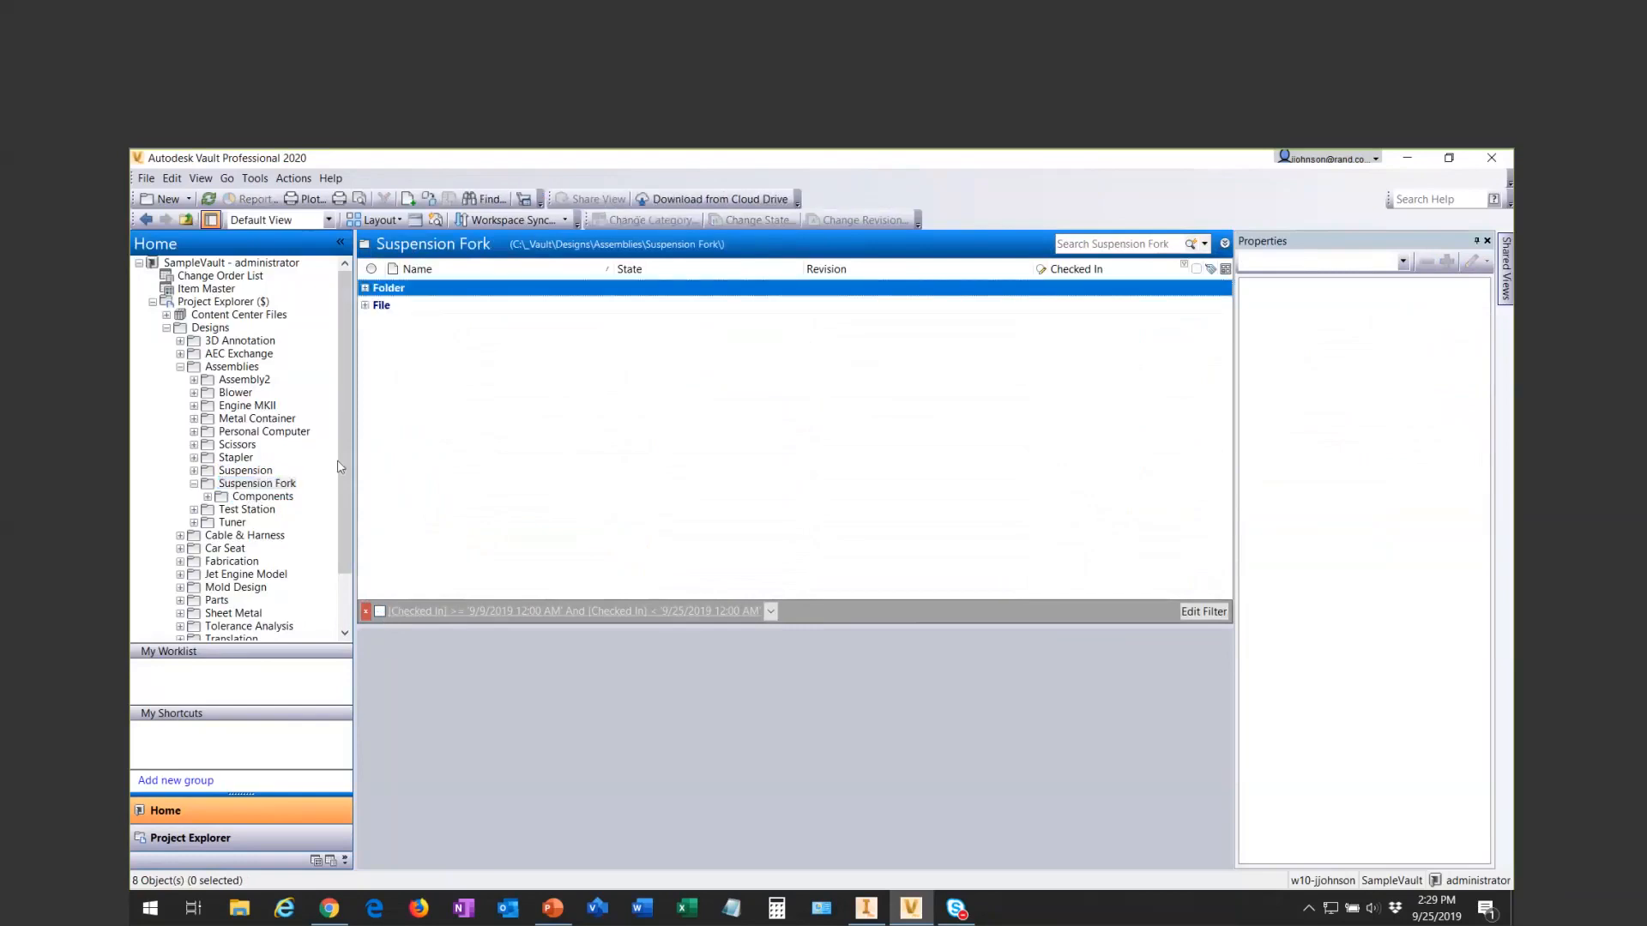
left_click(235, 495)
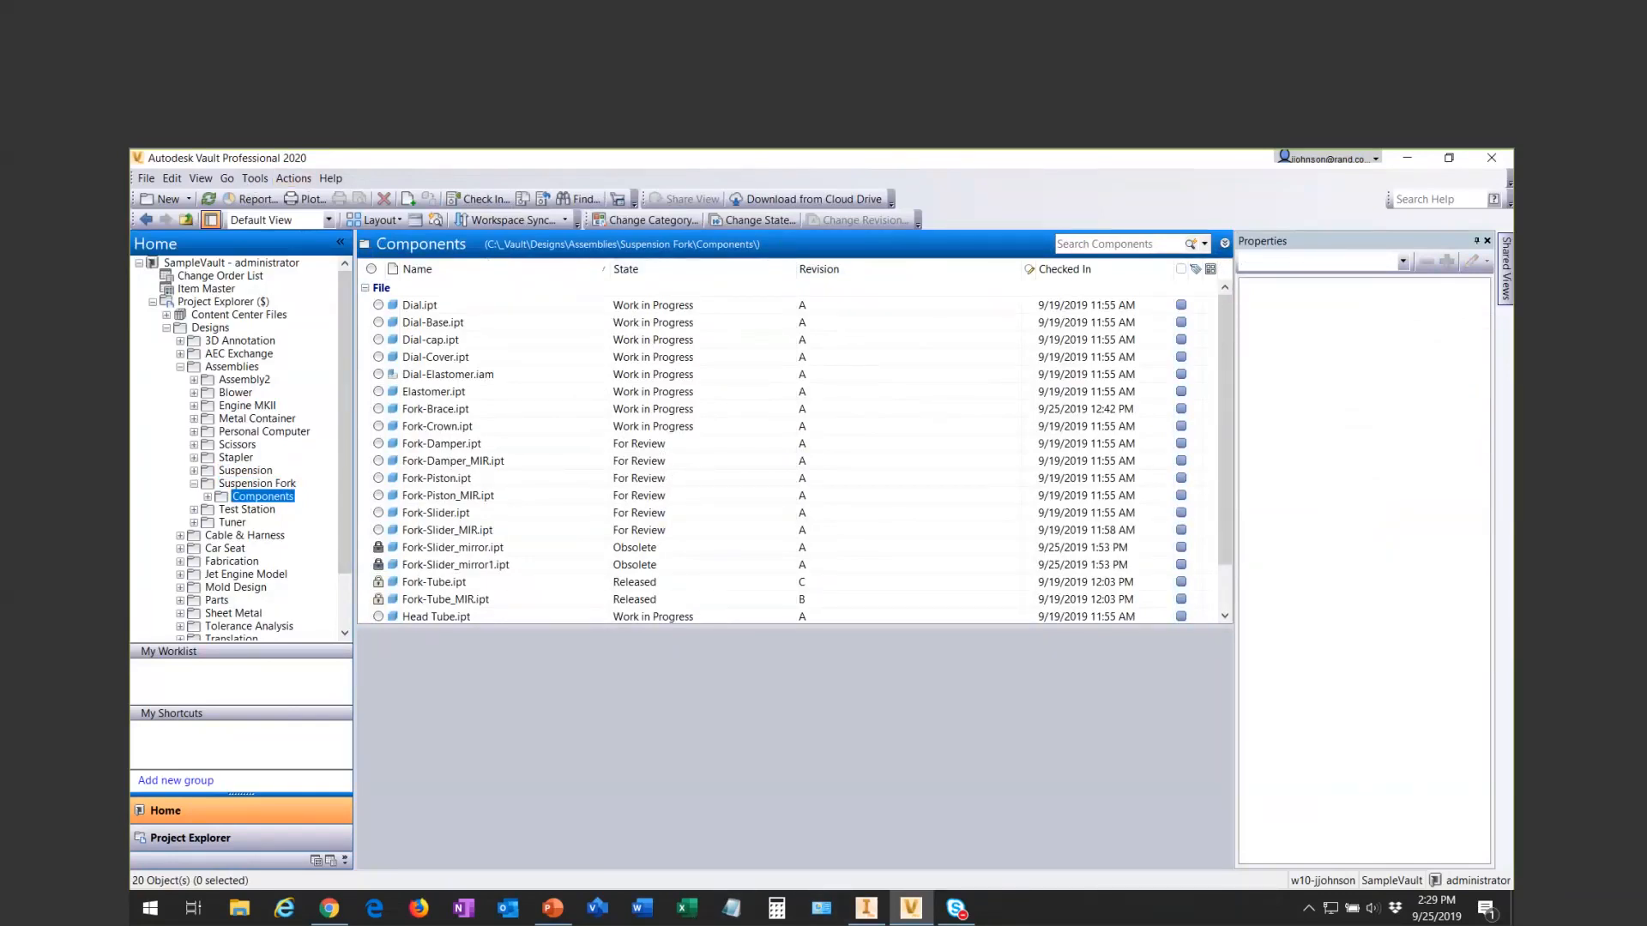
key("alt+Tab")
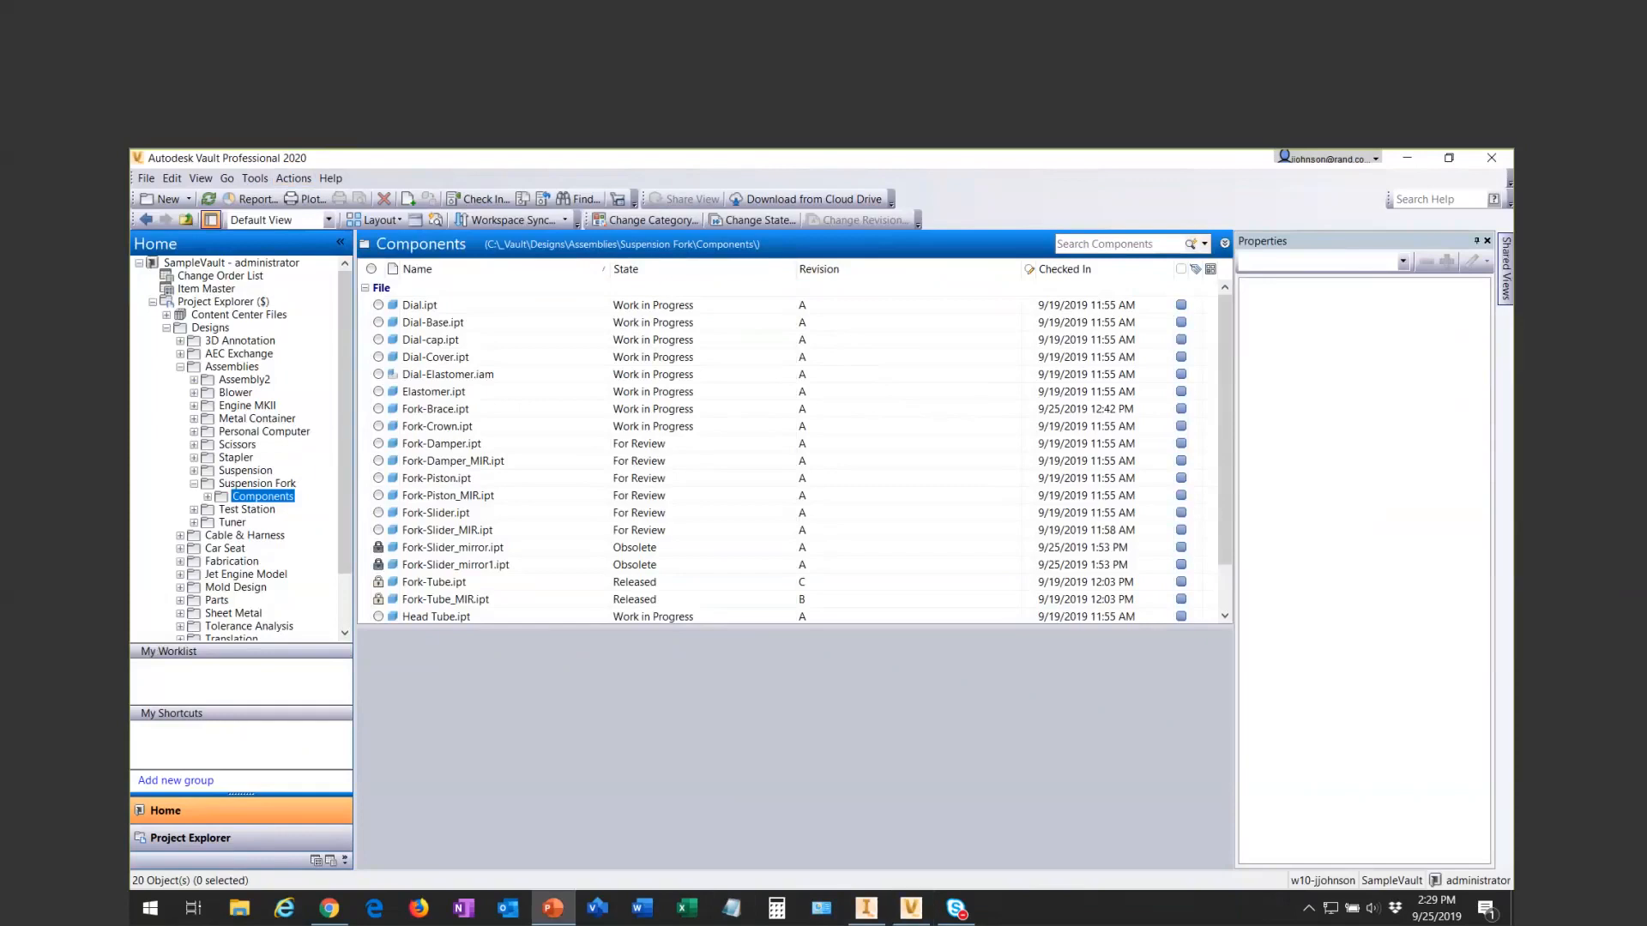
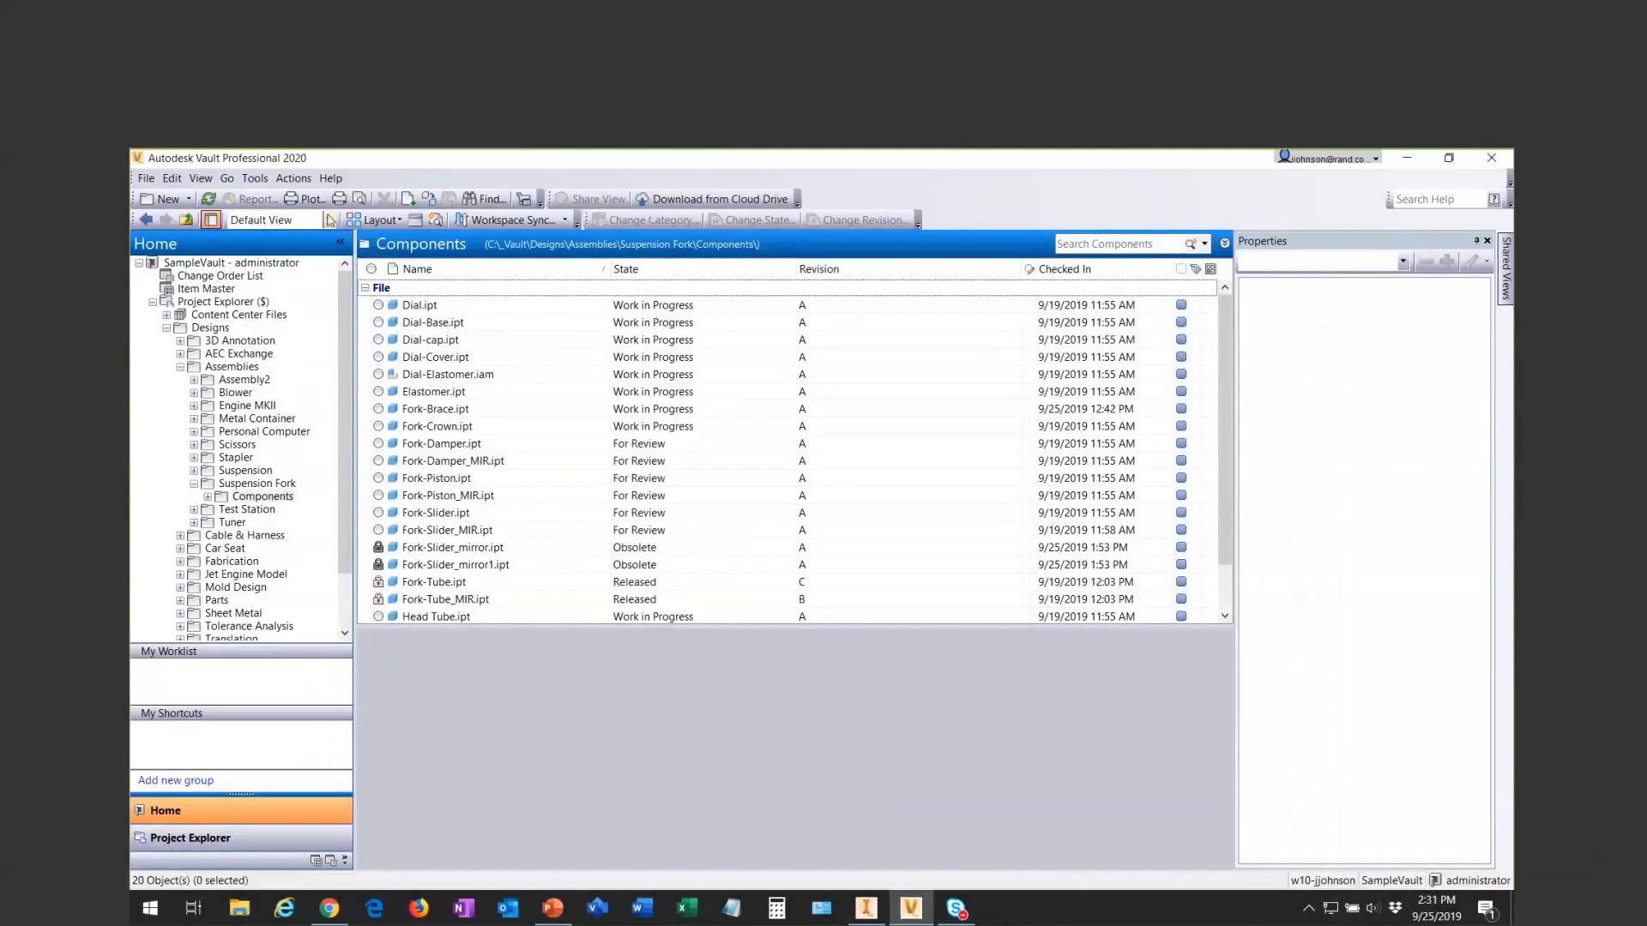
- Create a custom view named My View as a copy of Default View
left_click(329, 221)
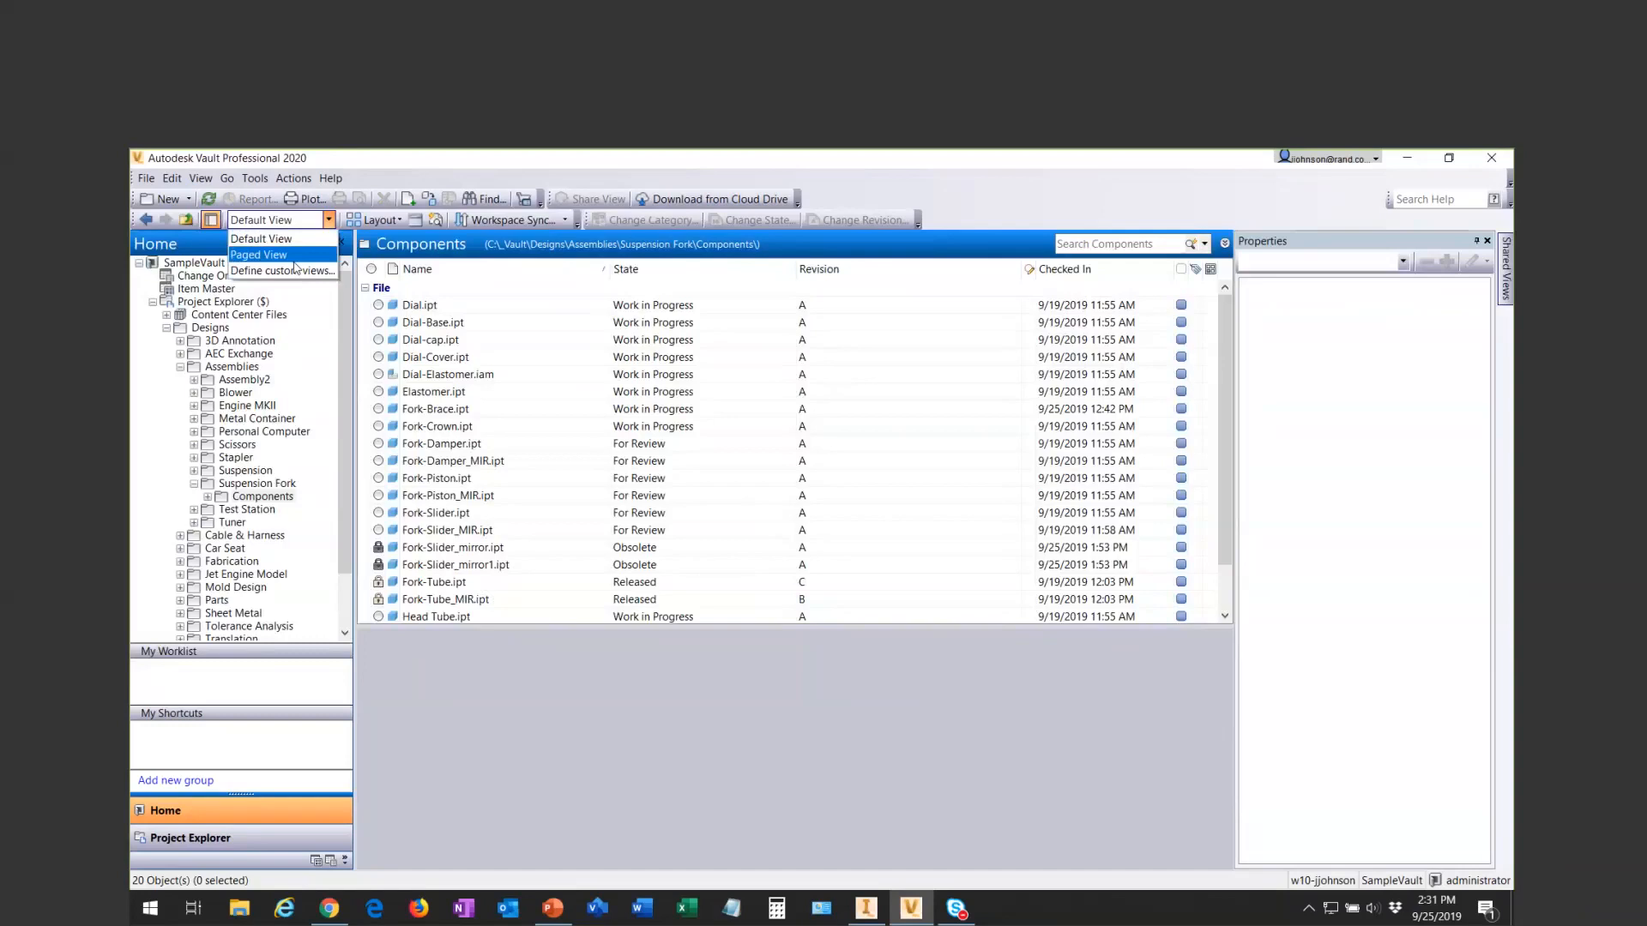
left_click(317, 271)
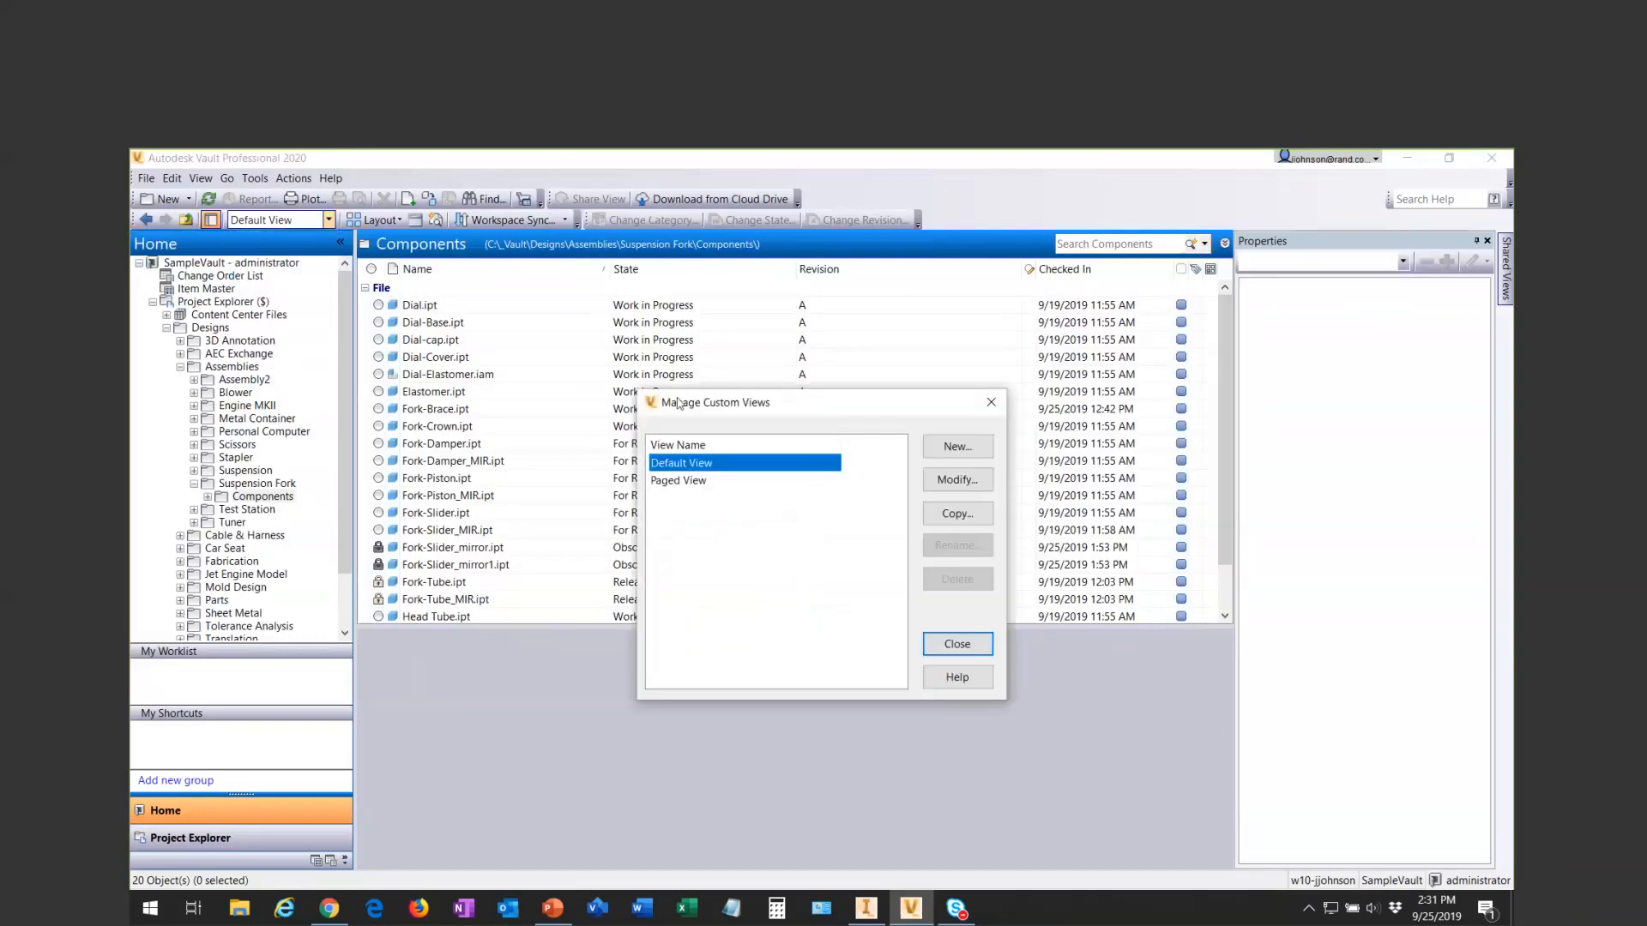
left_click_drag(719, 404, 605, 307)
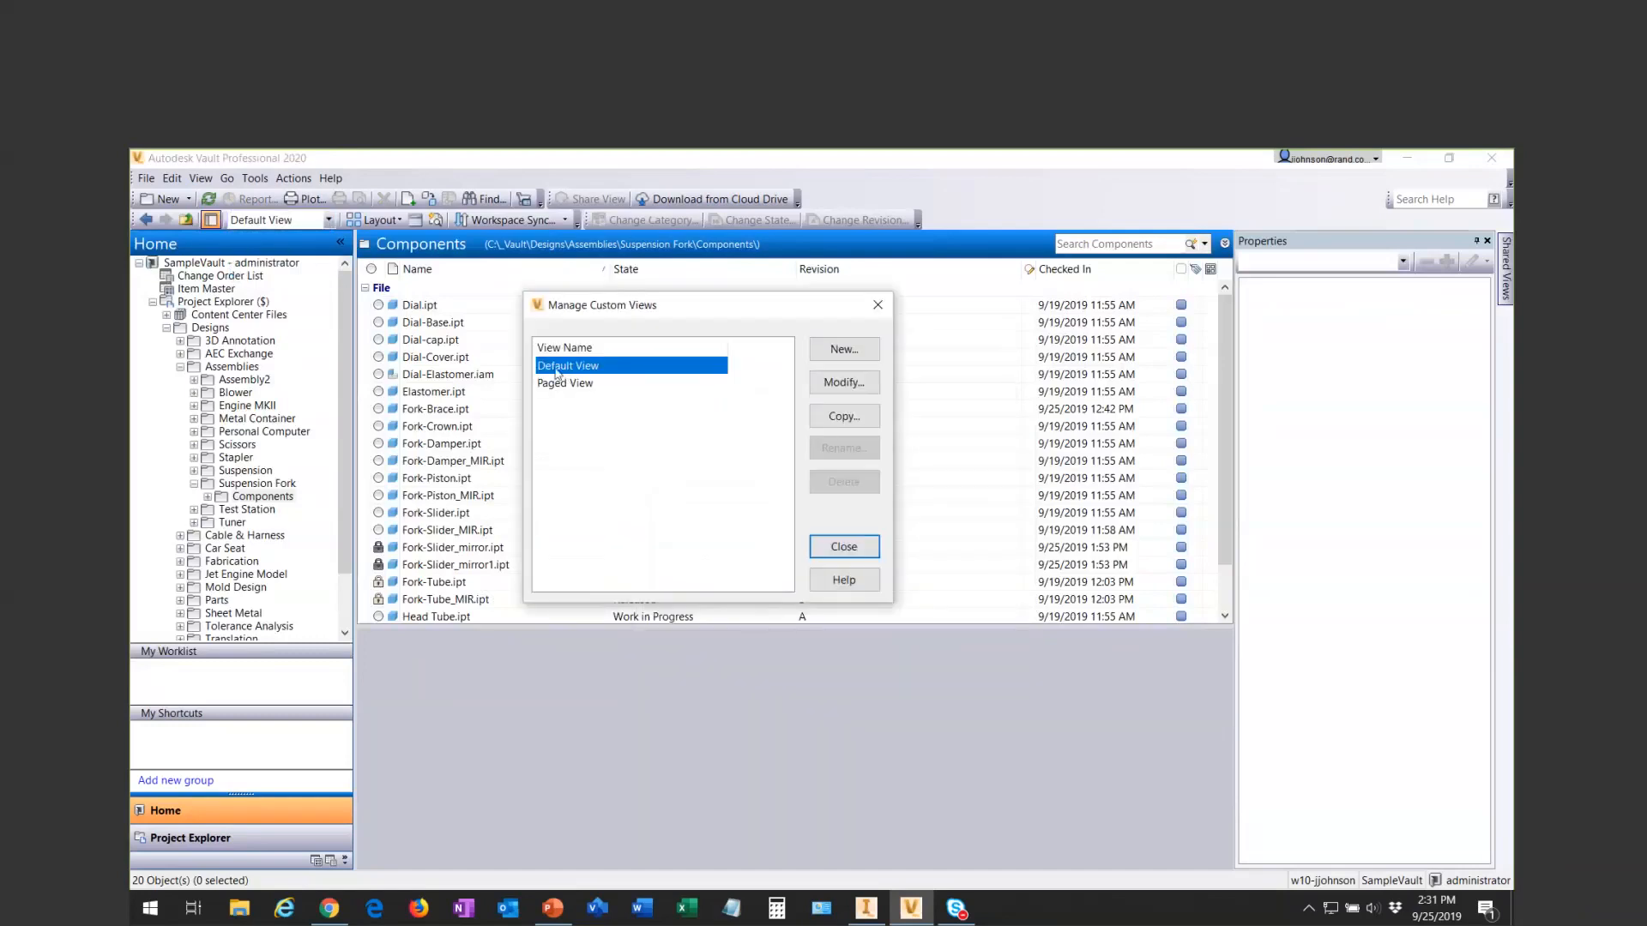
left_click(562, 384)
left_click(559, 371)
left_click(571, 381)
left_click(571, 367)
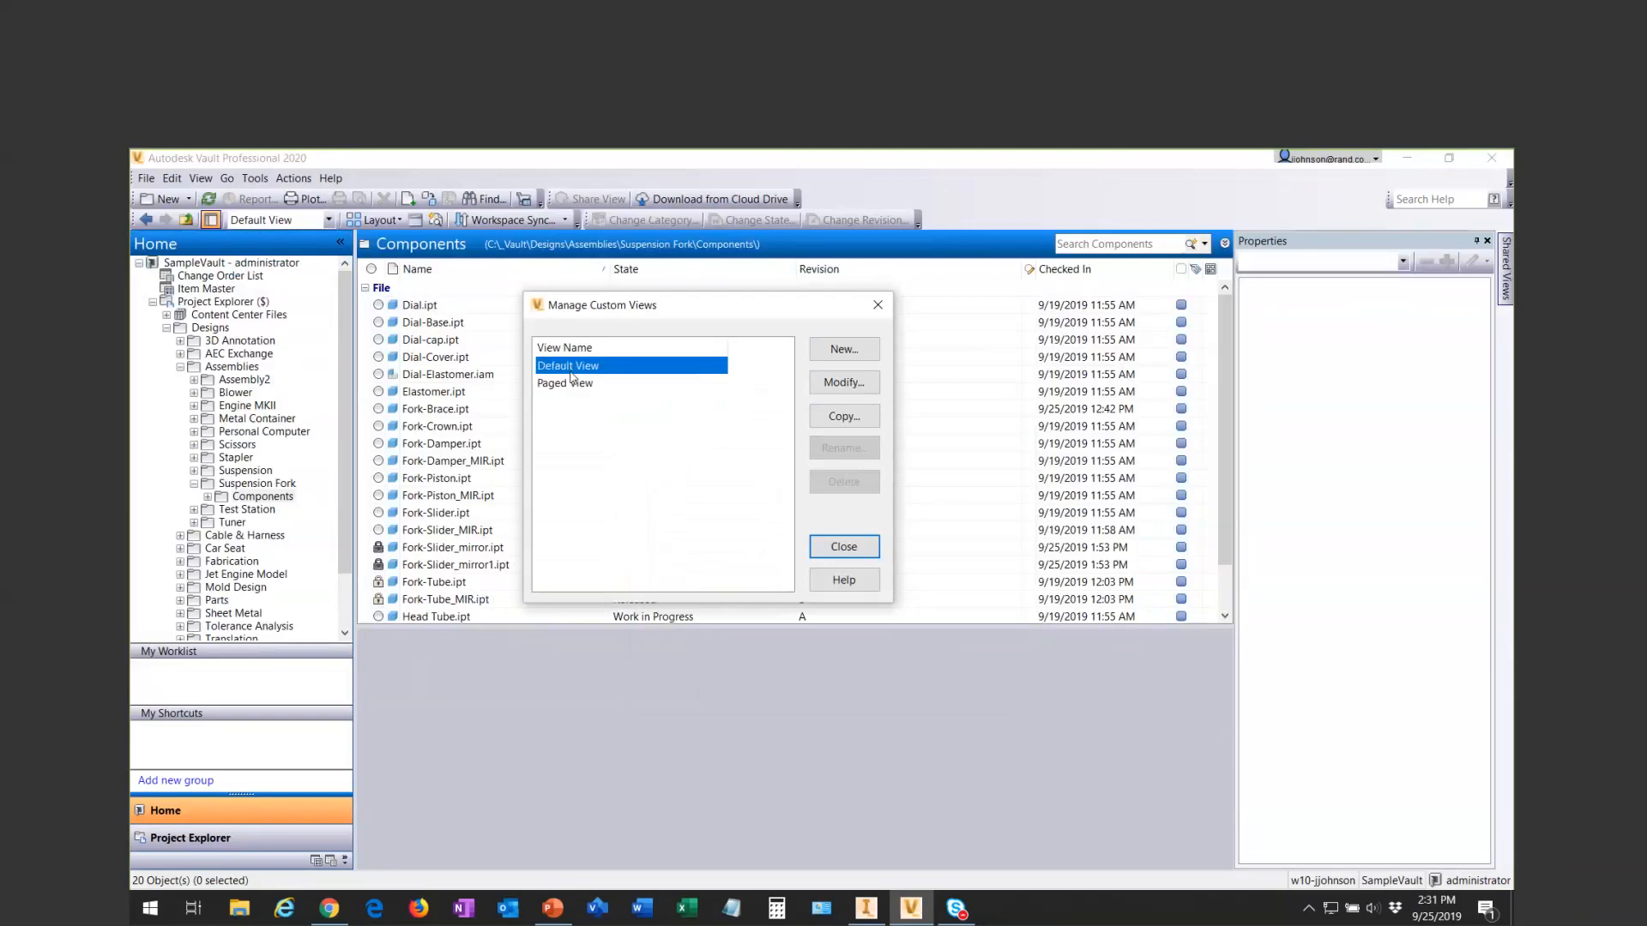
left_click(844, 416)
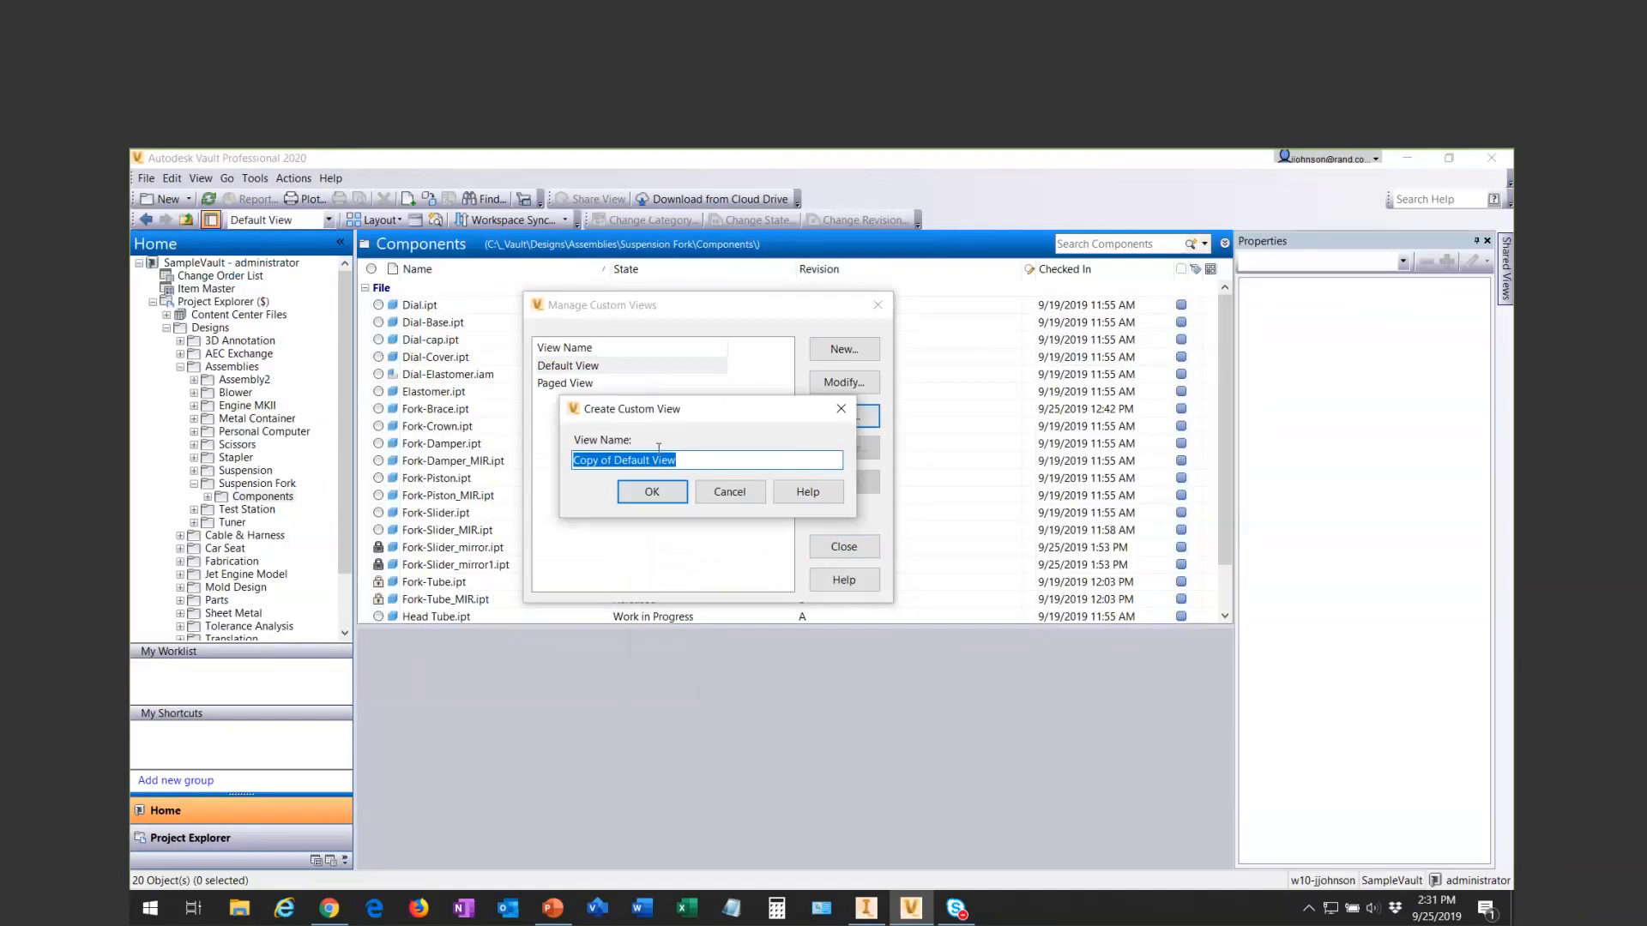
type("My View")
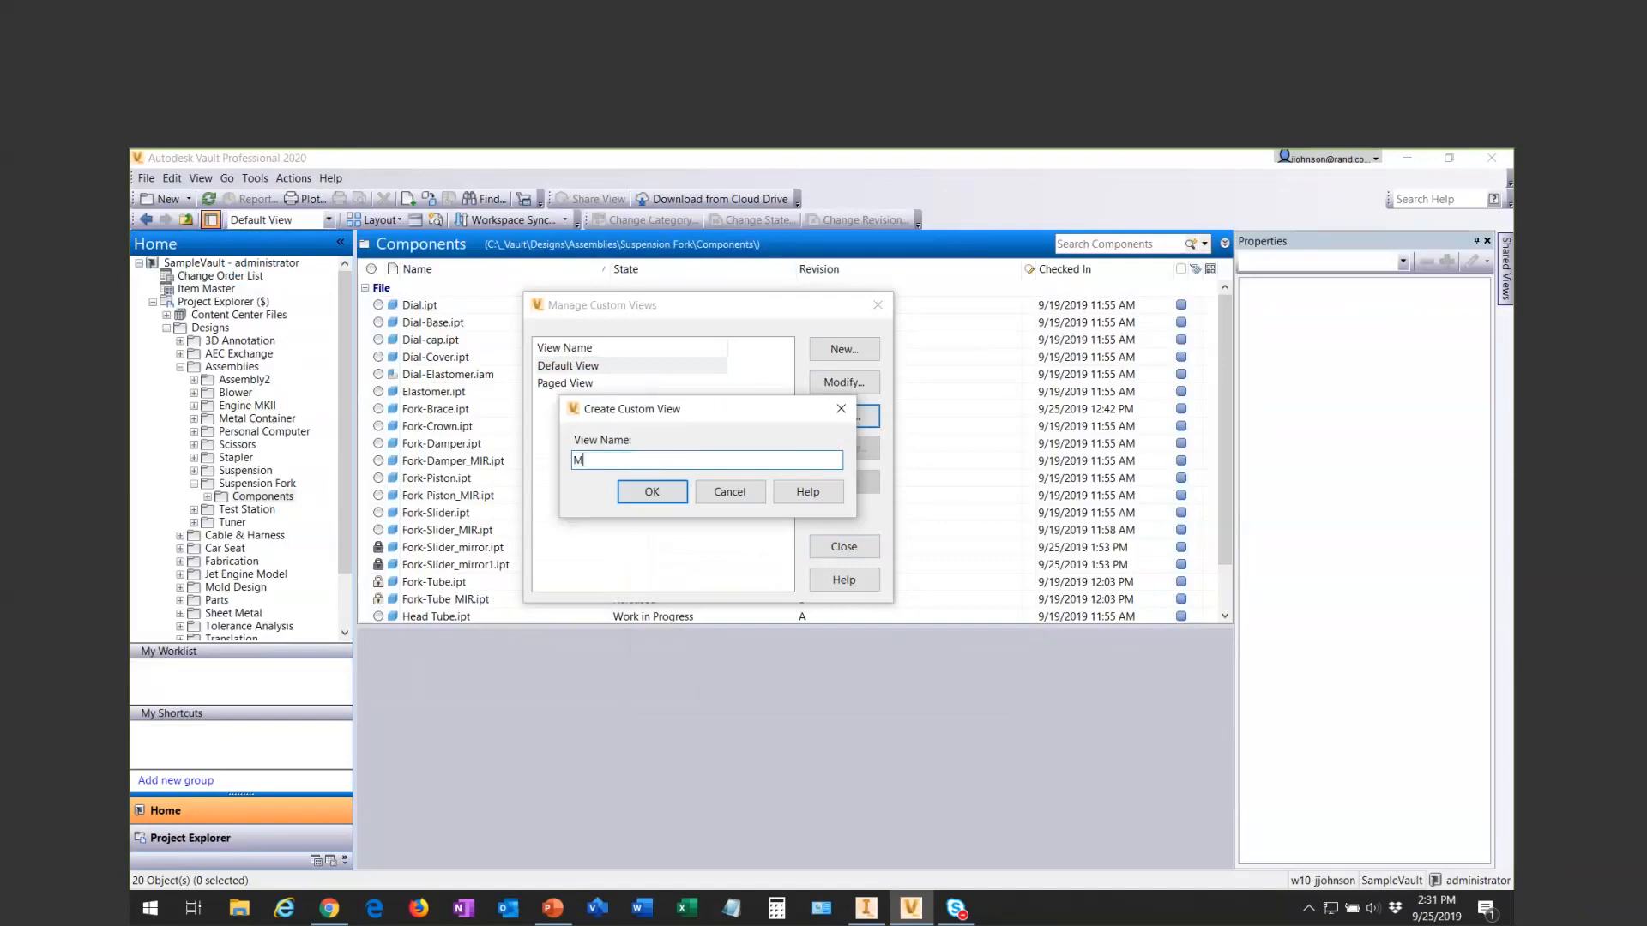
left_click(656, 488)
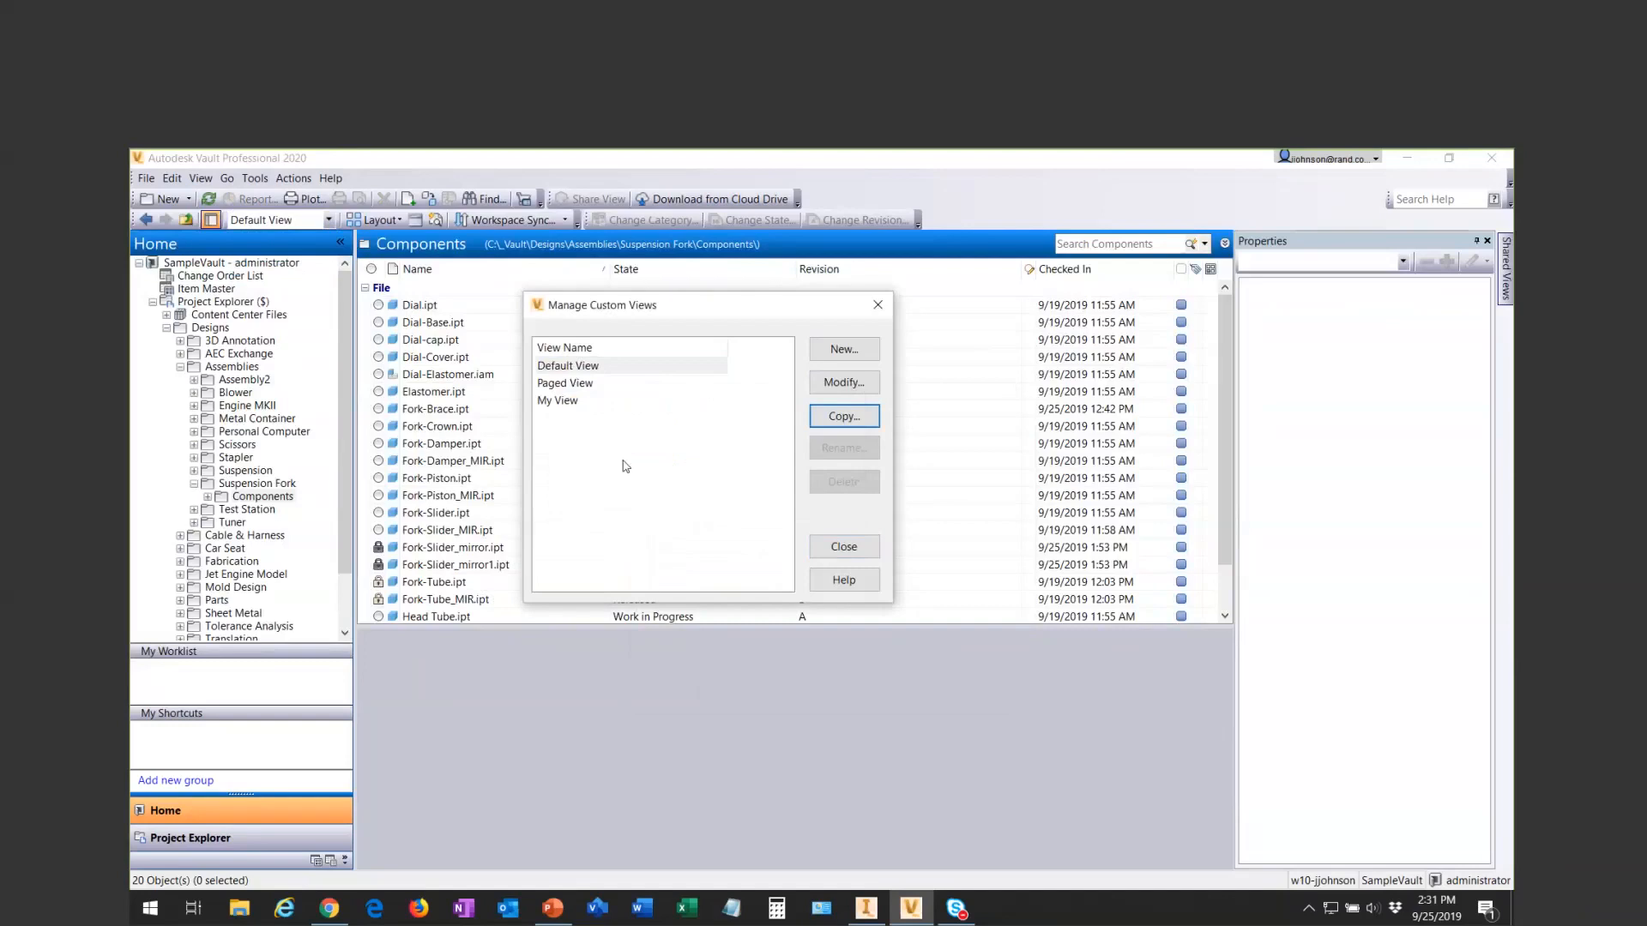
- Open My View's field settings and remove the State and Revision fields from it
left_click(569, 403)
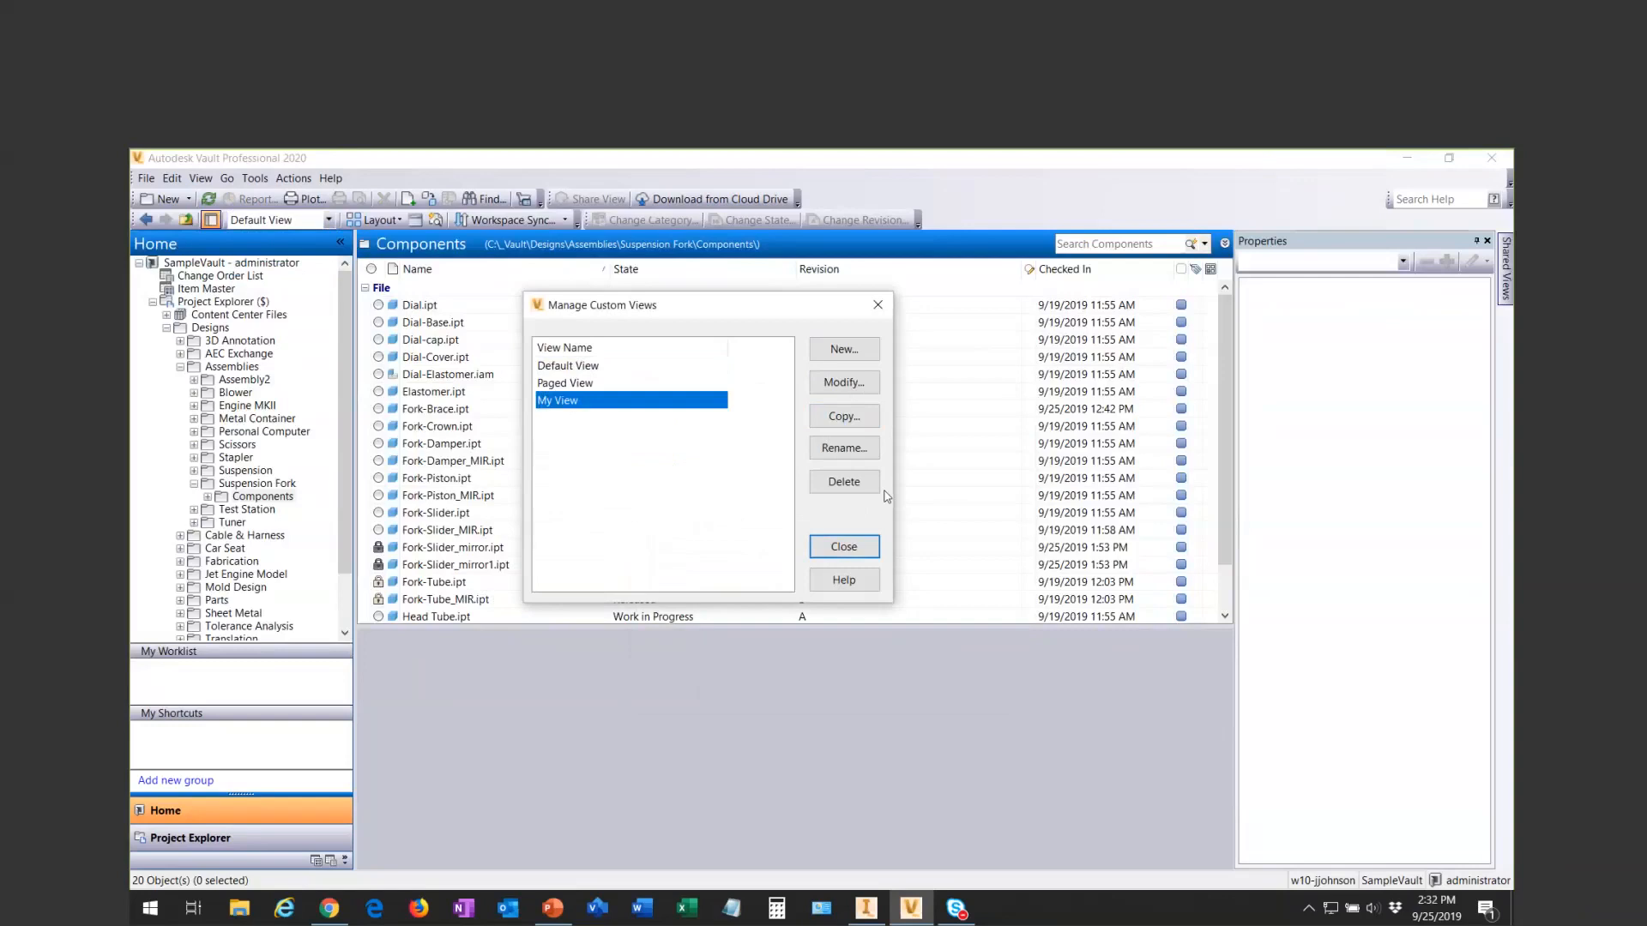
left_click(838, 386)
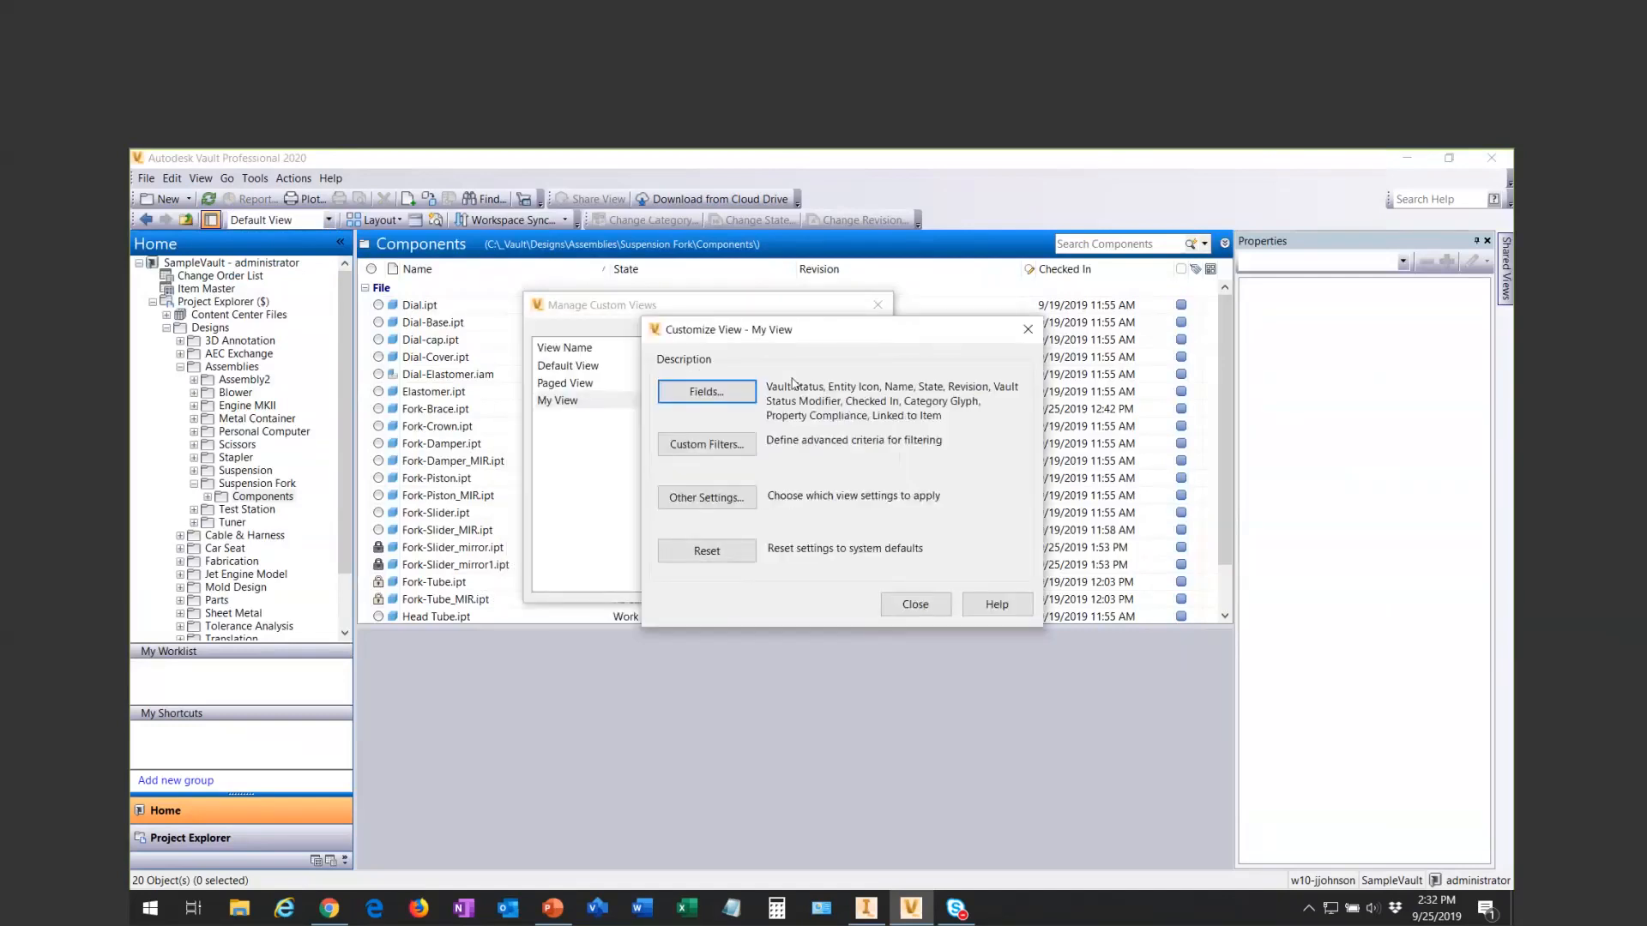
left_click(732, 401)
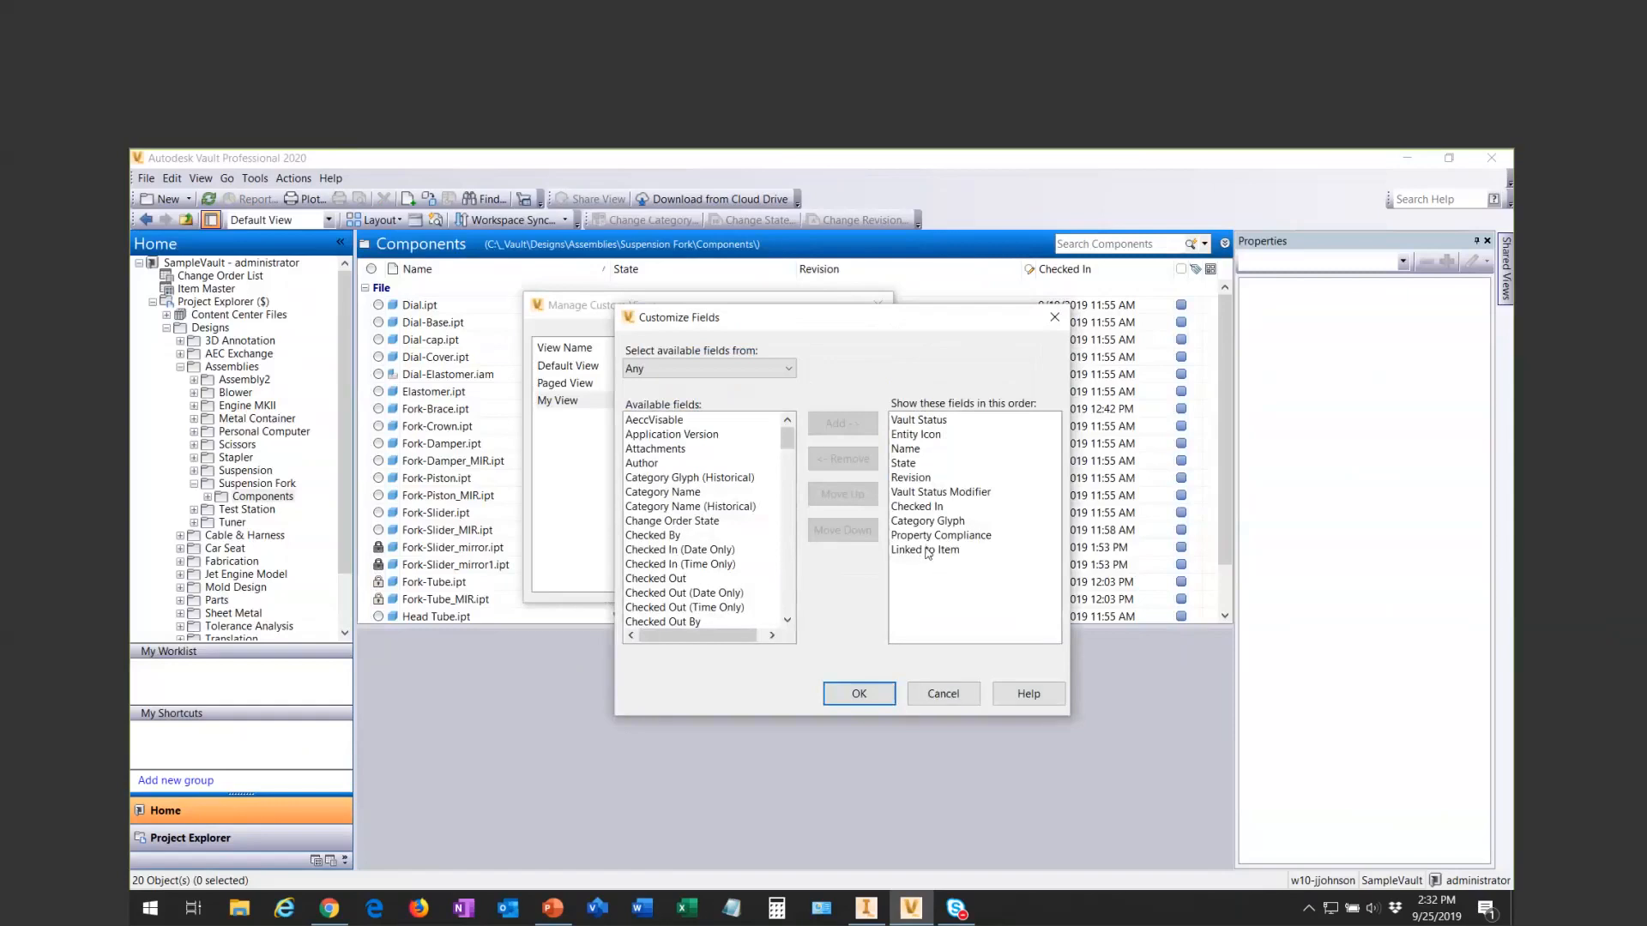
left_click(906, 463)
left_click(909, 478, "shift")
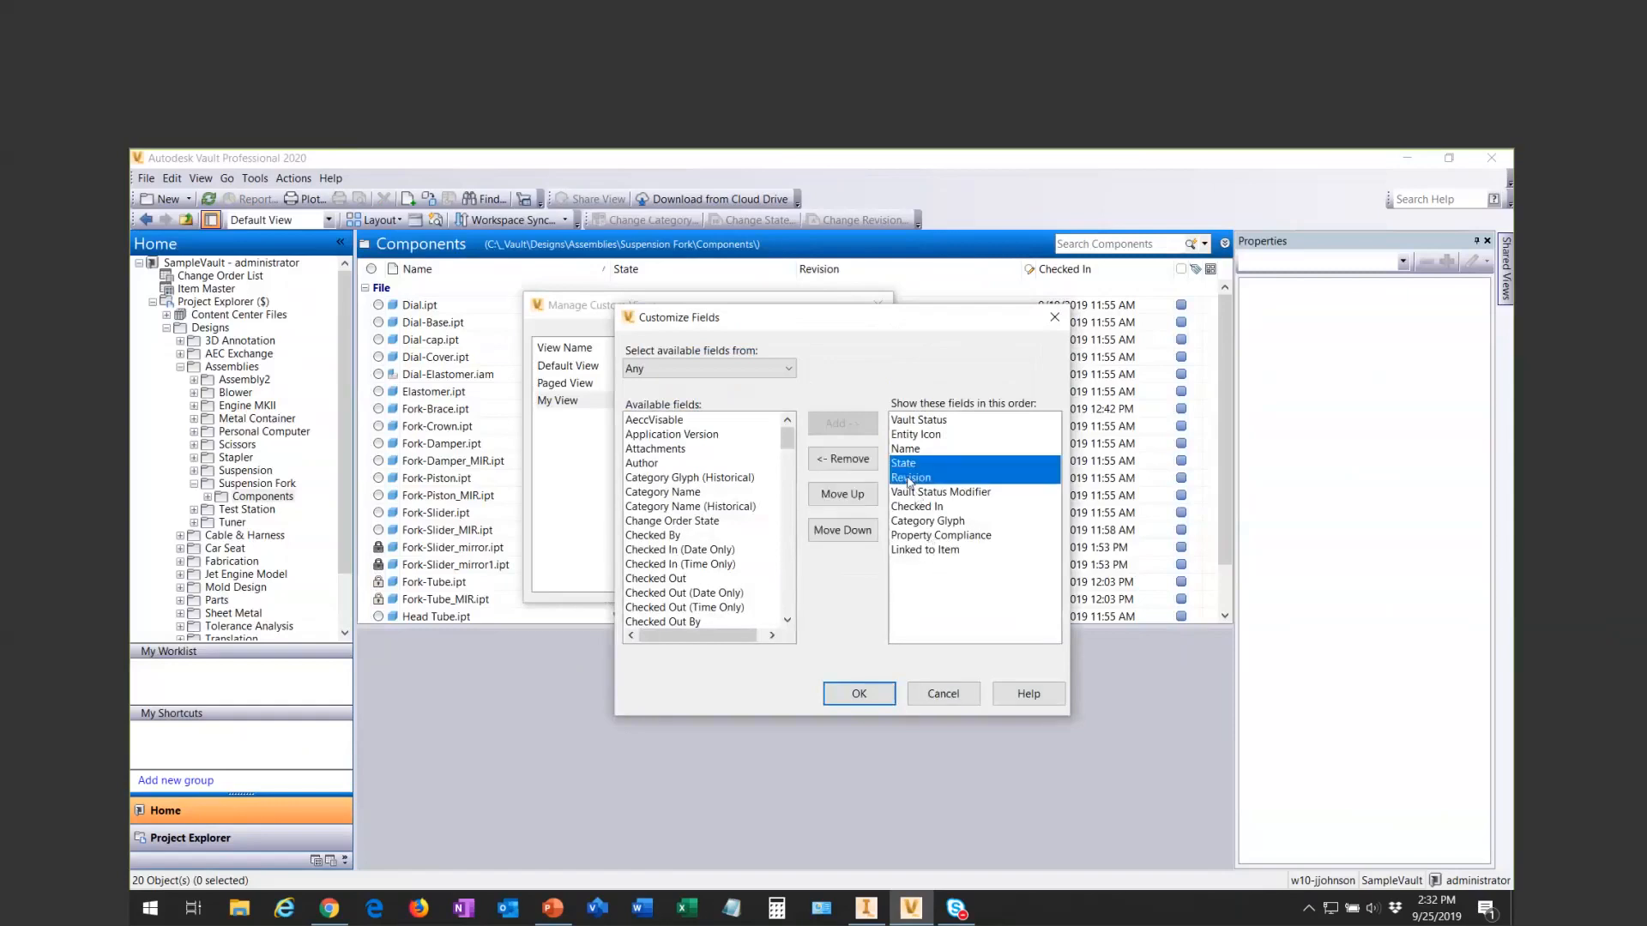
left_click(843, 458)
- Add the Material field to My View, place it directly before Checked In, and save and close the custom view settings
left_click_drag(789, 443, 806, 543)
scroll(713, 538, "down", 4)
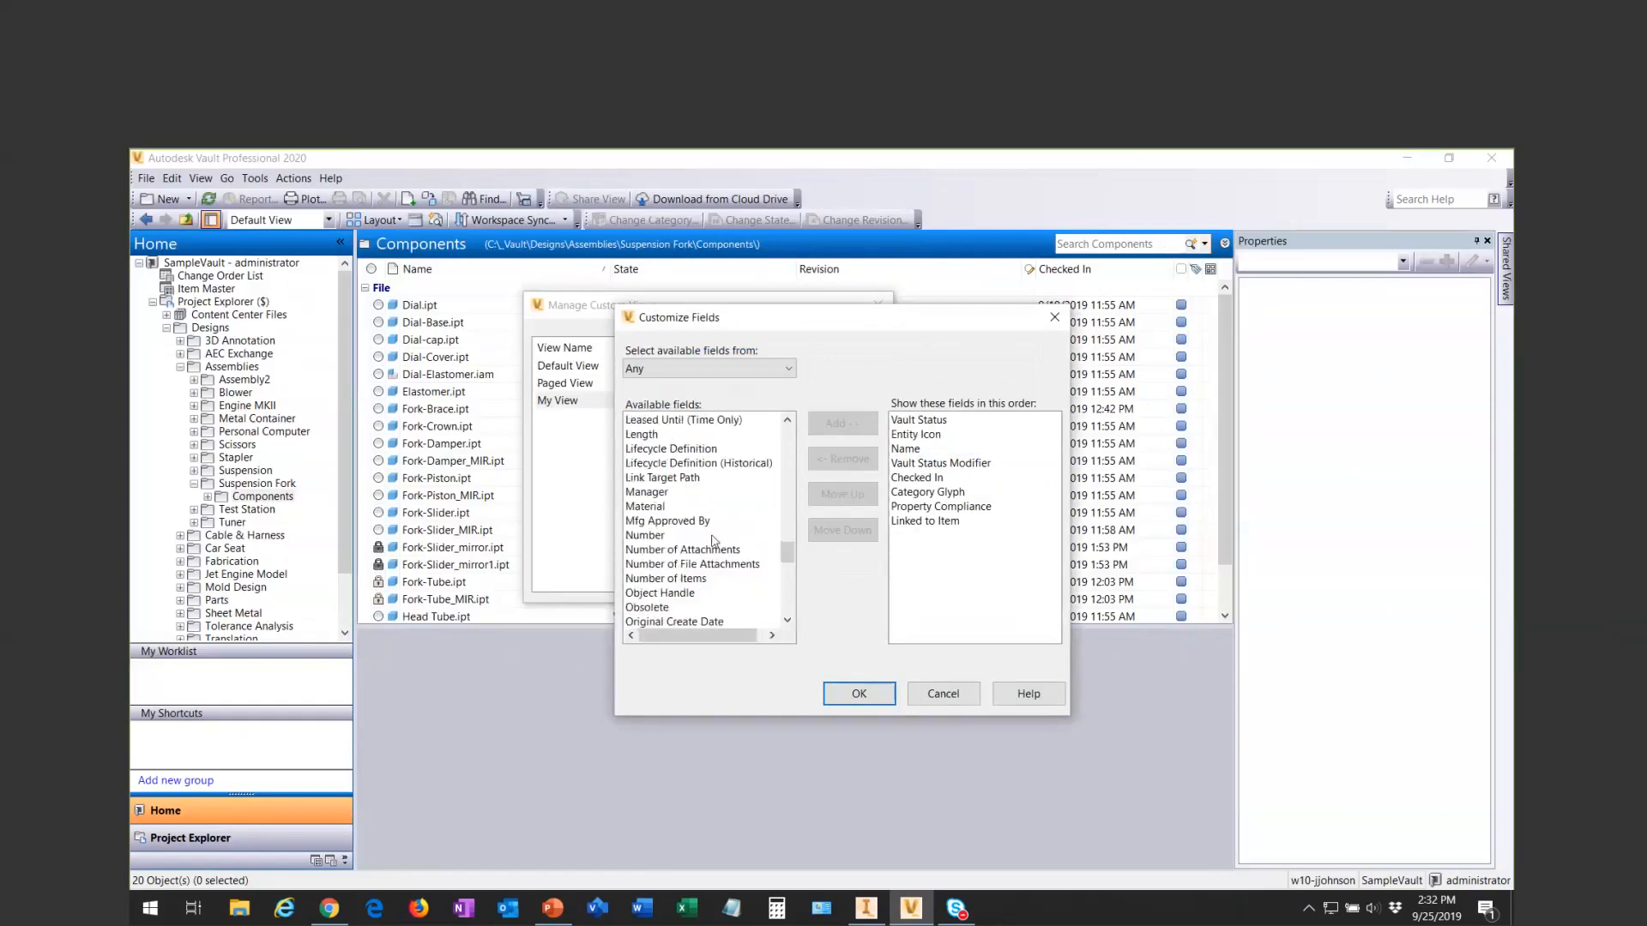
left_click(645, 506)
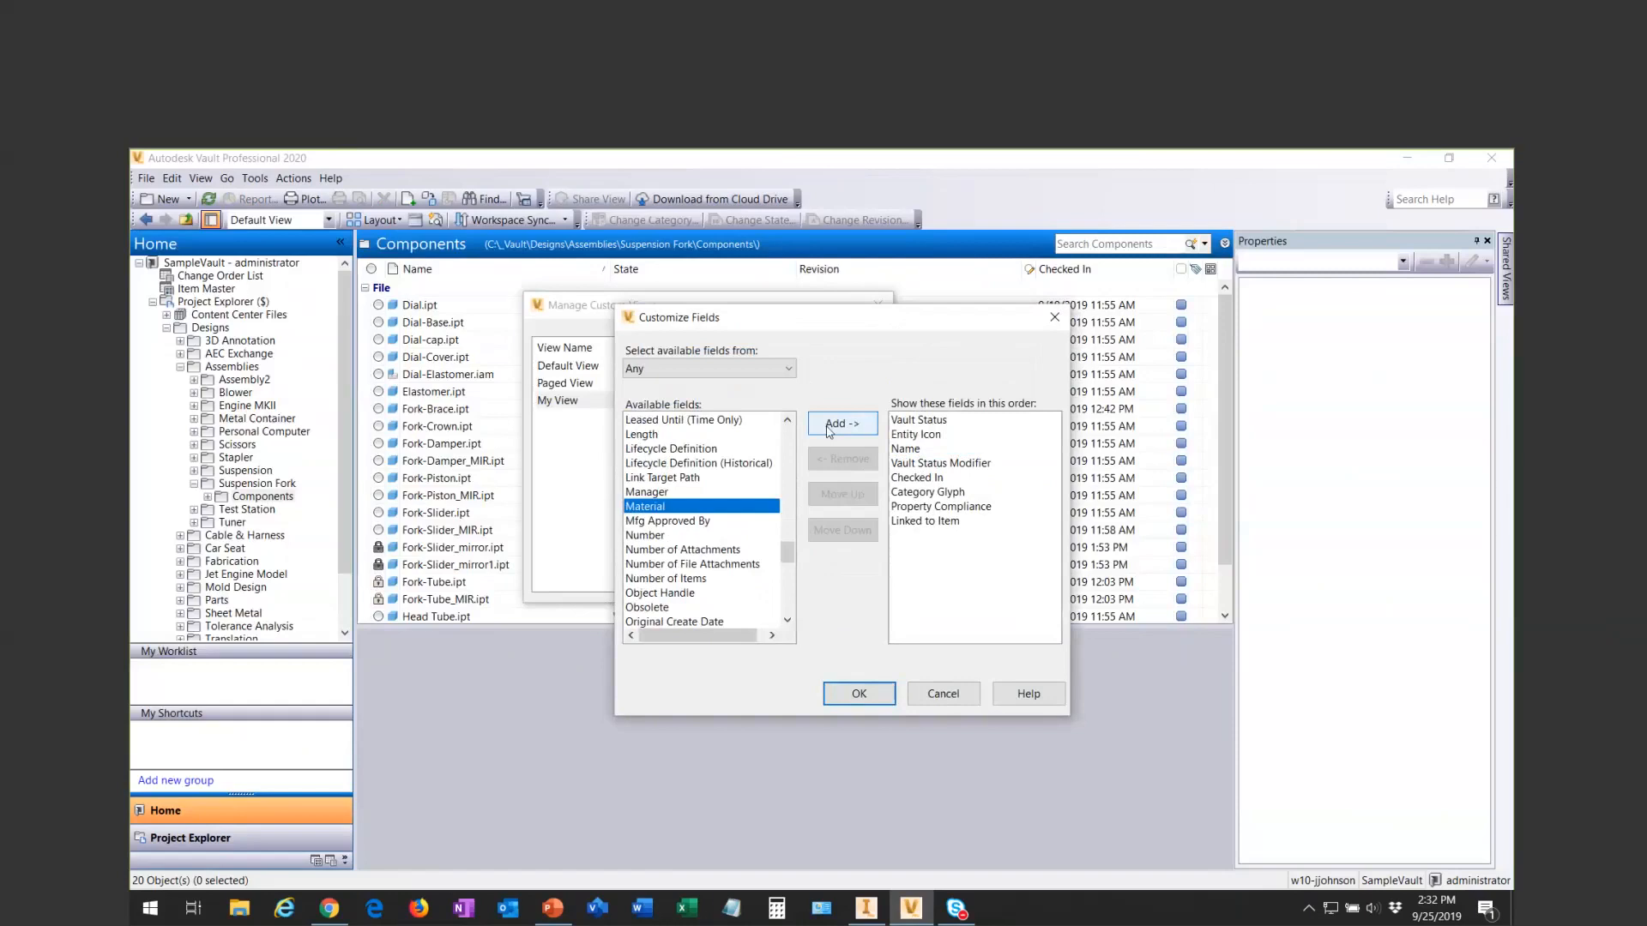
left_click(829, 426)
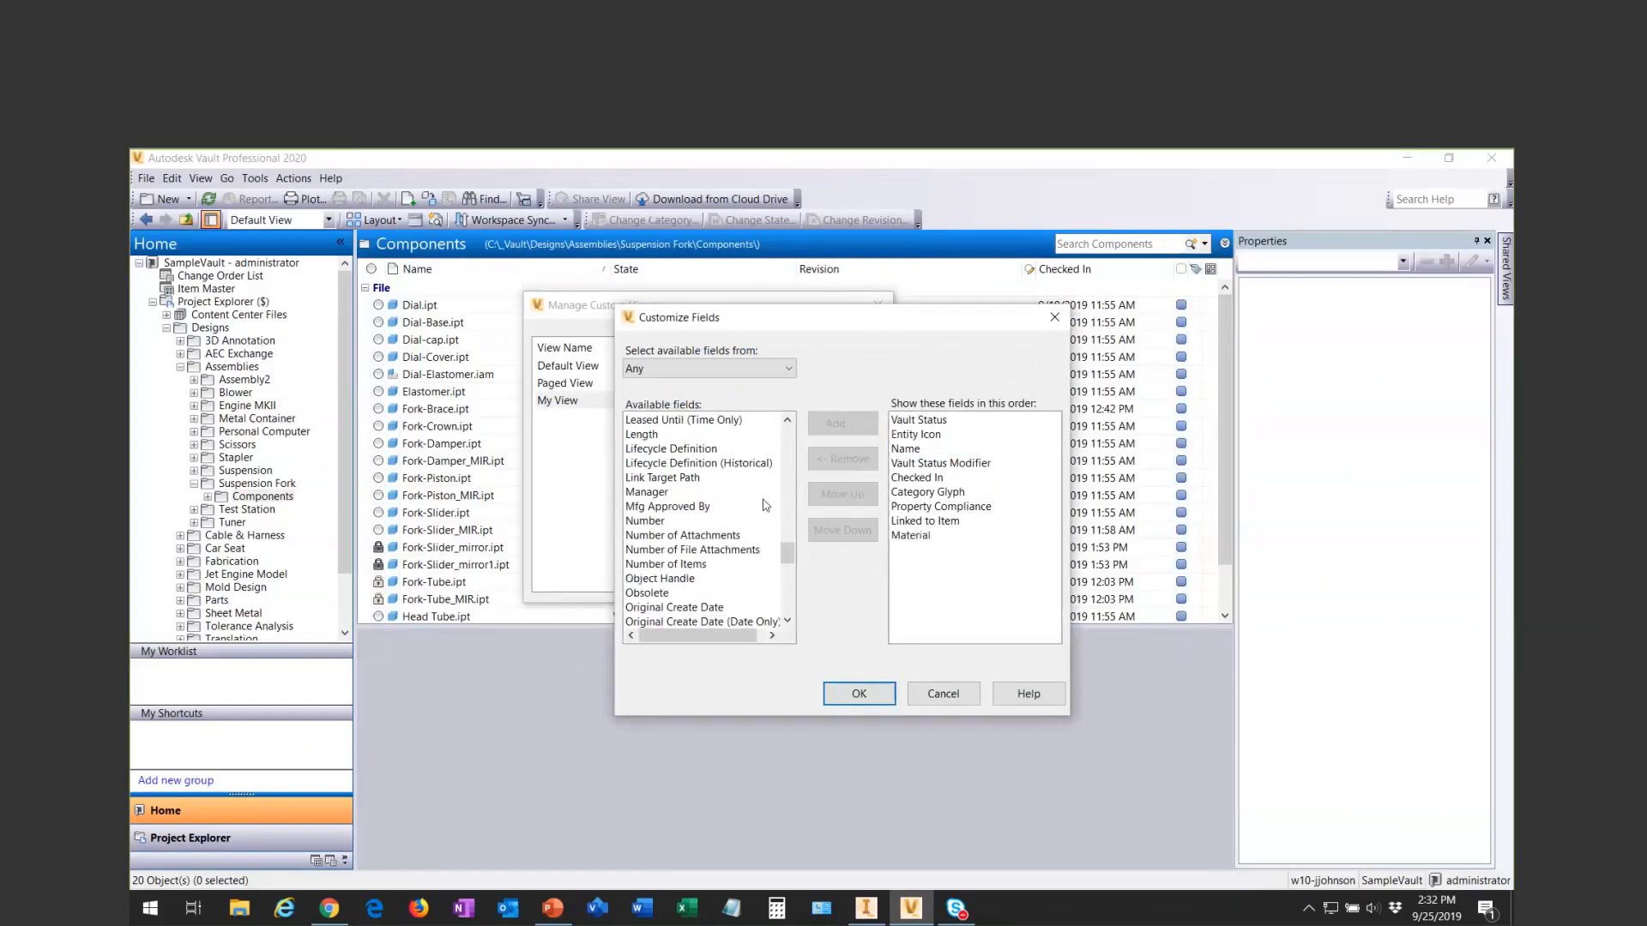
left_click(918, 538)
left_click(842, 494)
left_click(843, 495)
left_click(843, 494)
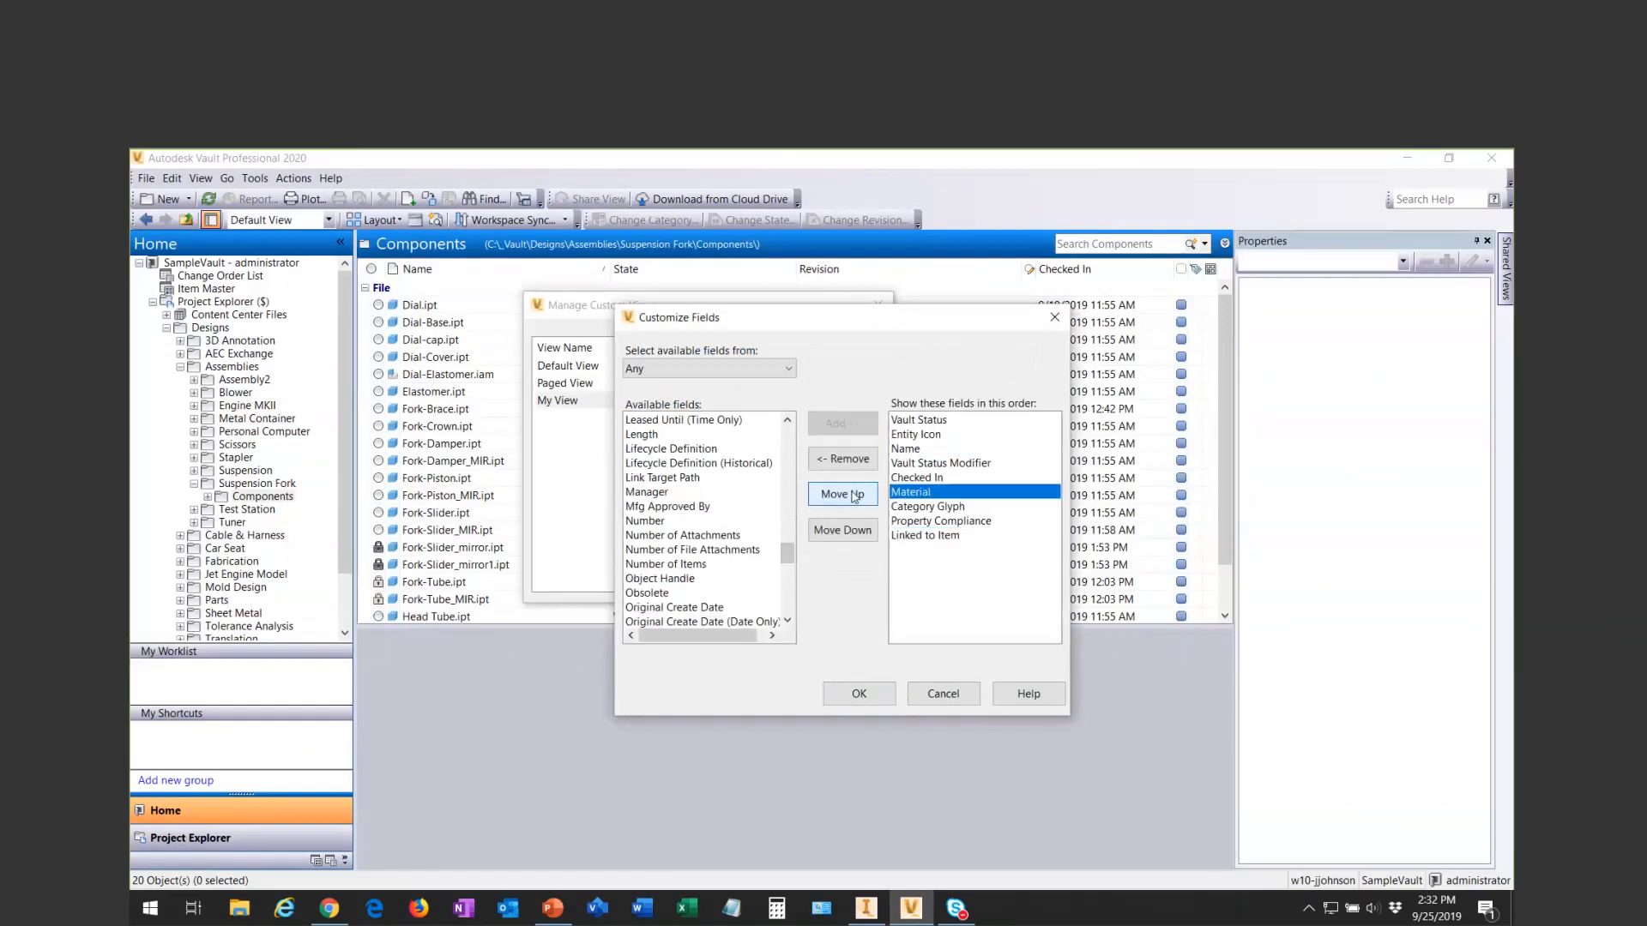
left_click(844, 495)
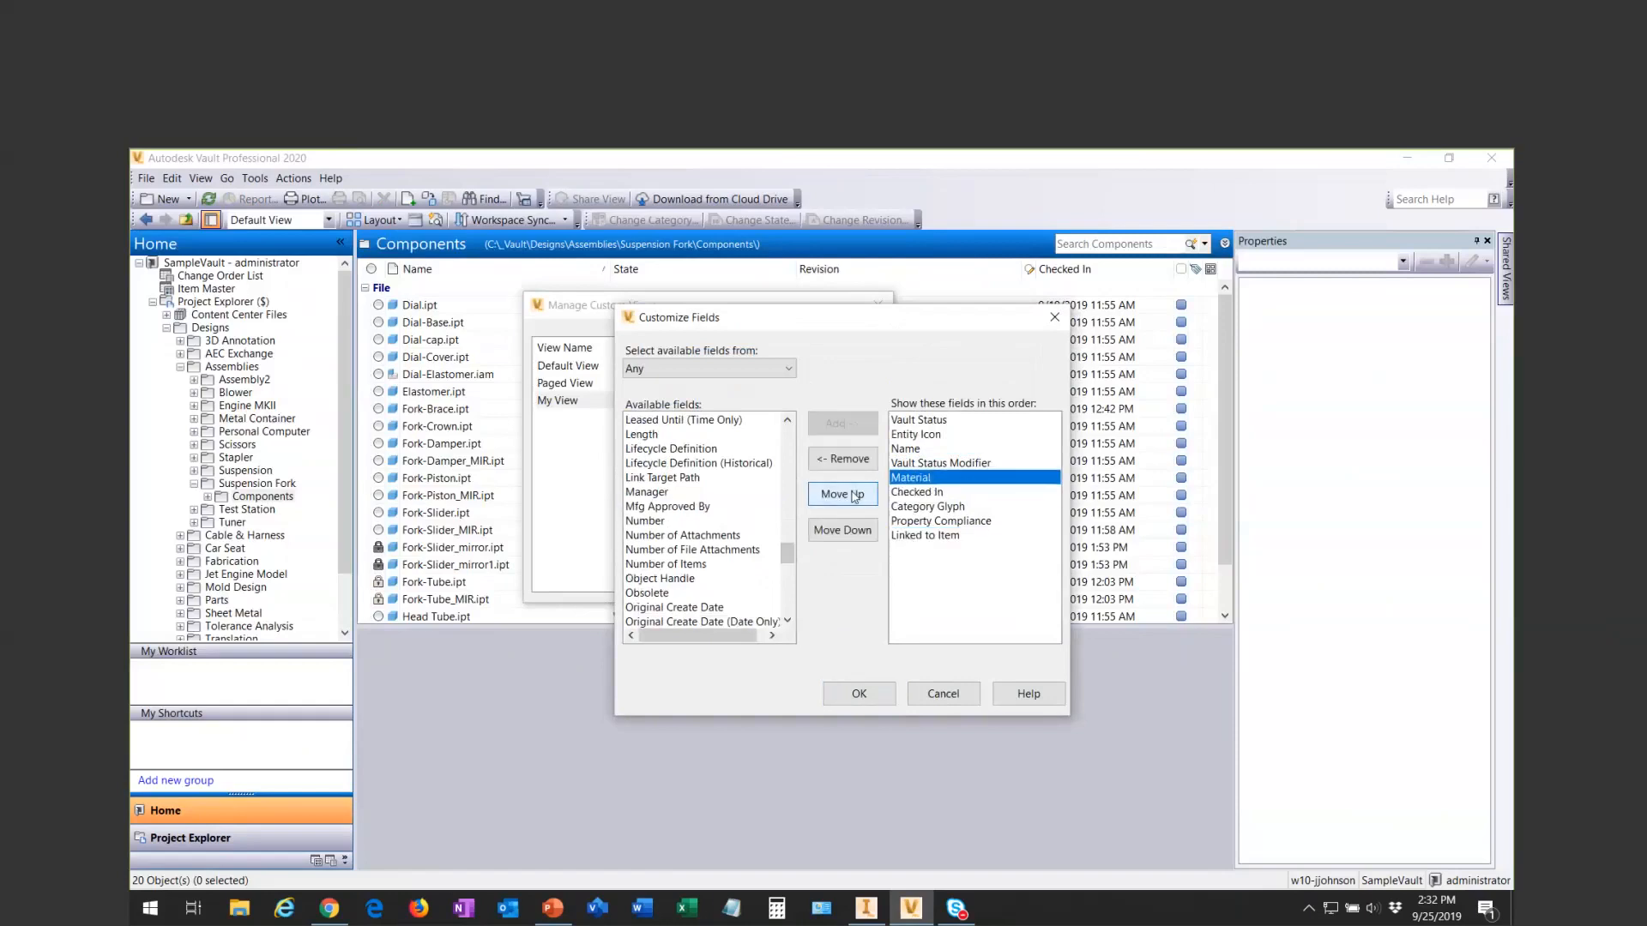
left_click(859, 694)
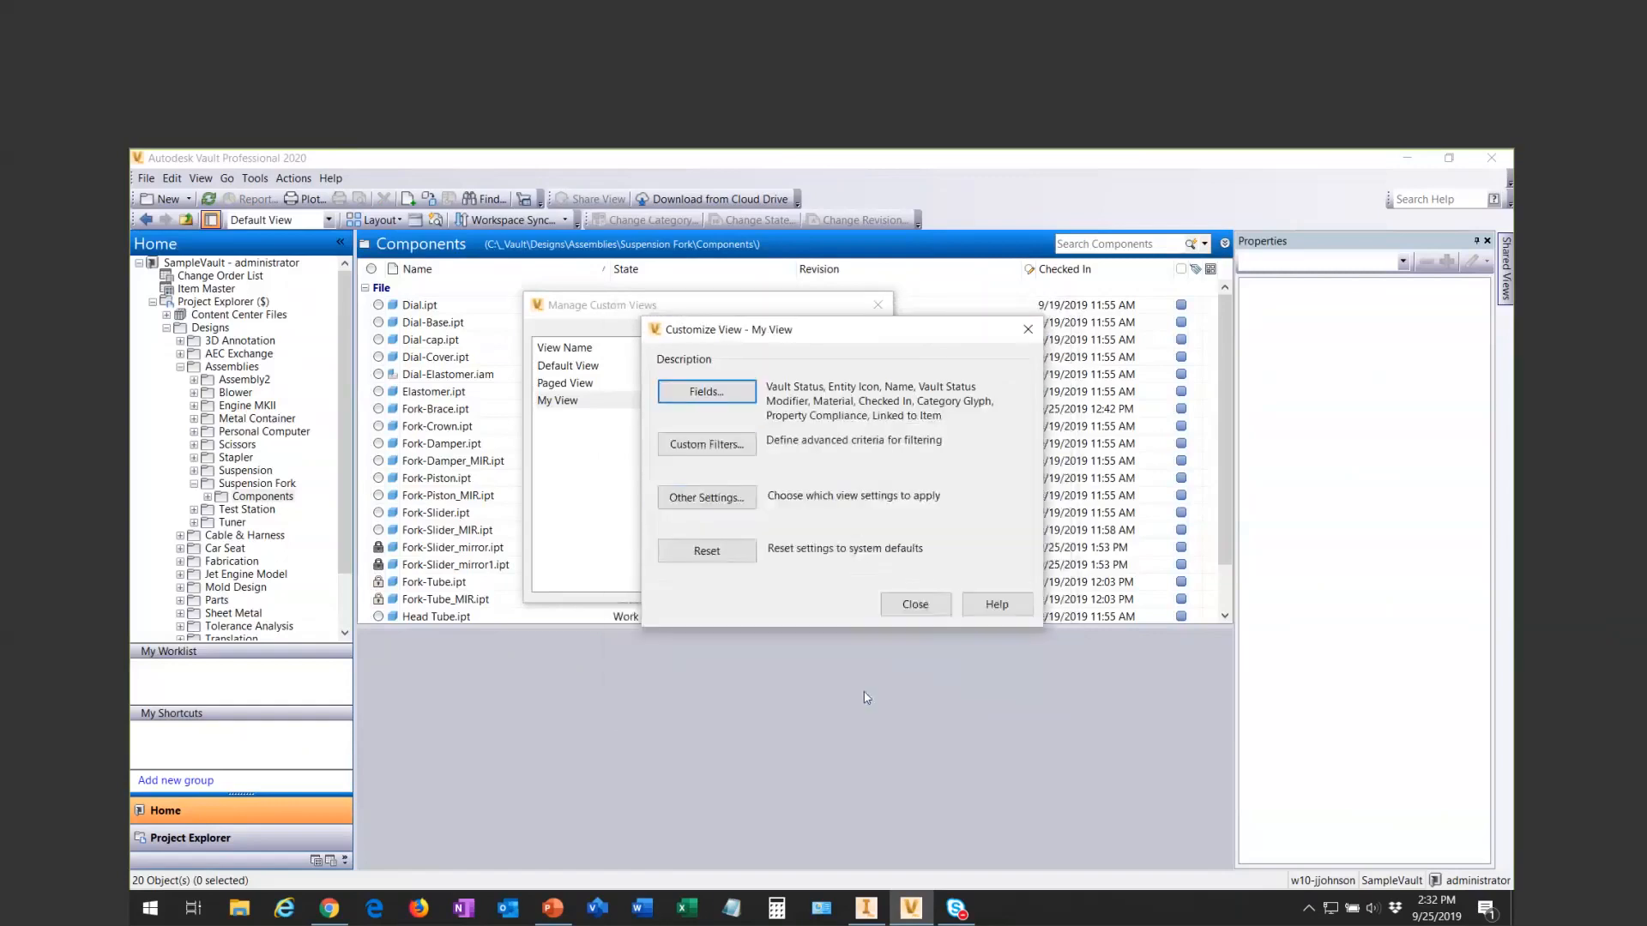
left_click(908, 605)
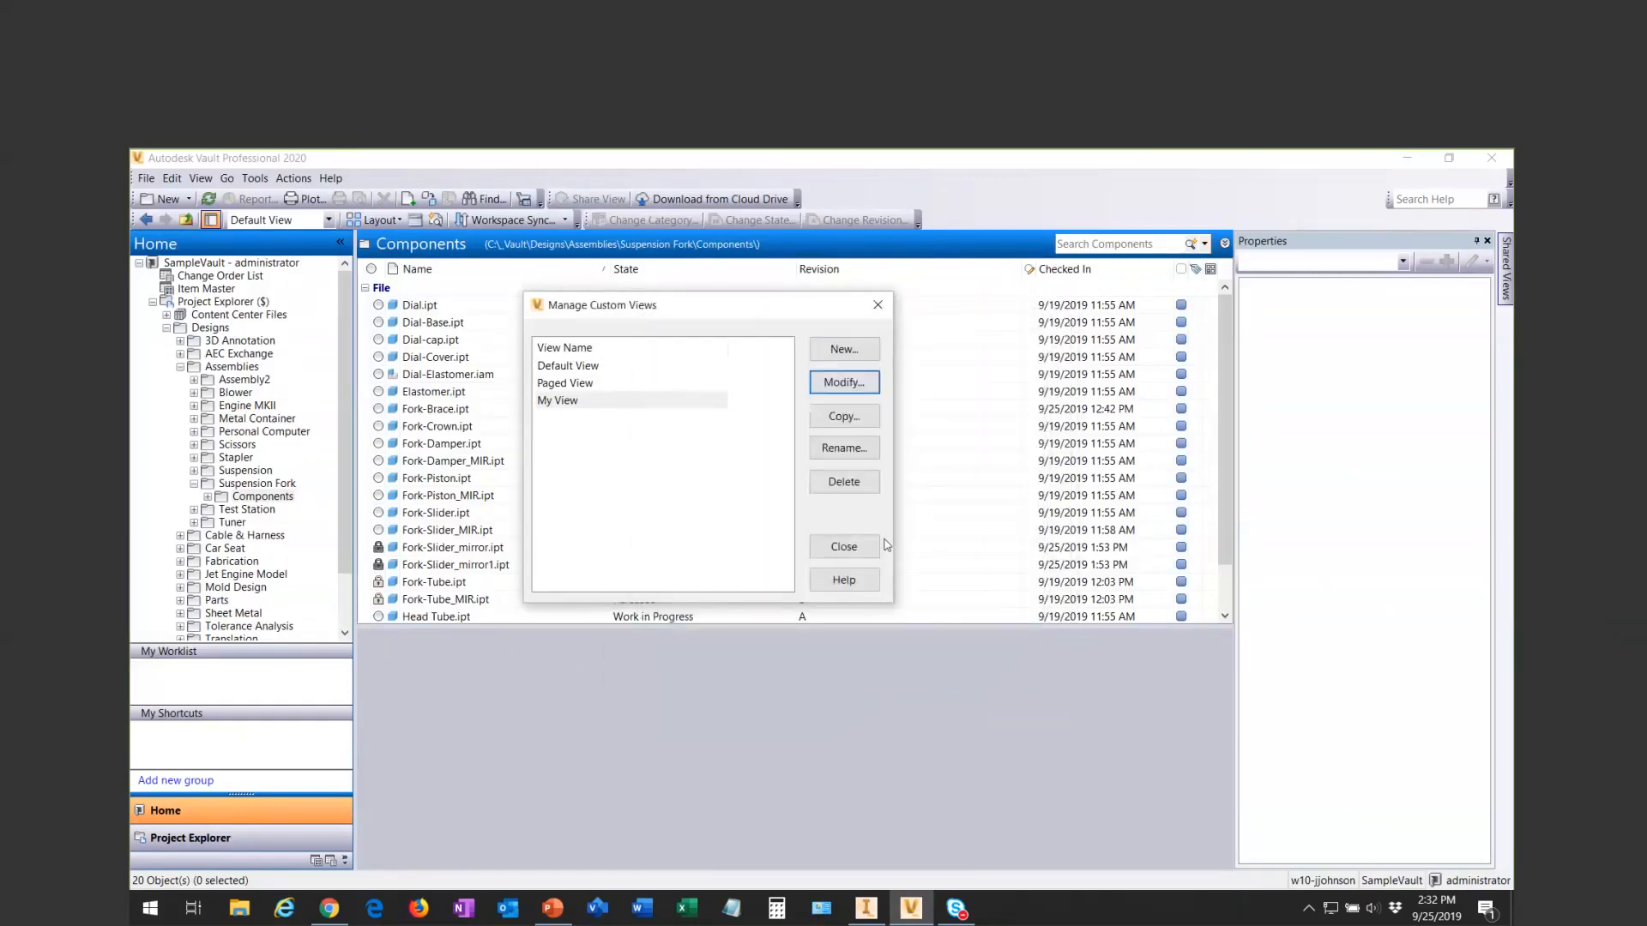
left_click(844, 547)
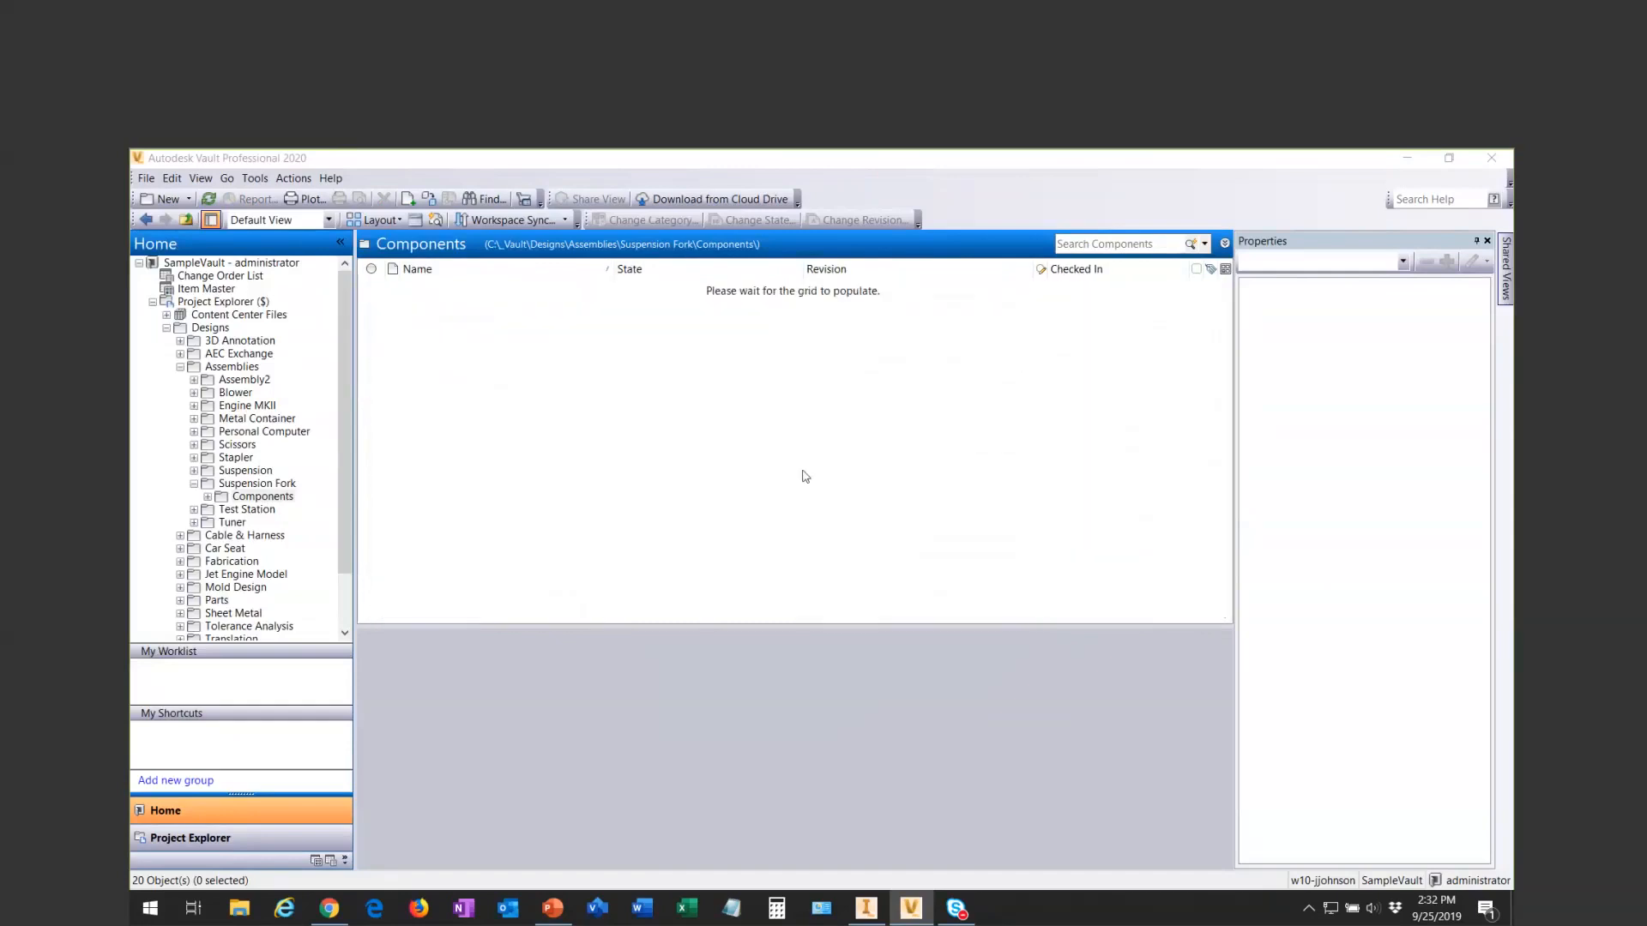
- Apply My View to the Suspension Fork's Components folder
left_click(328, 220)
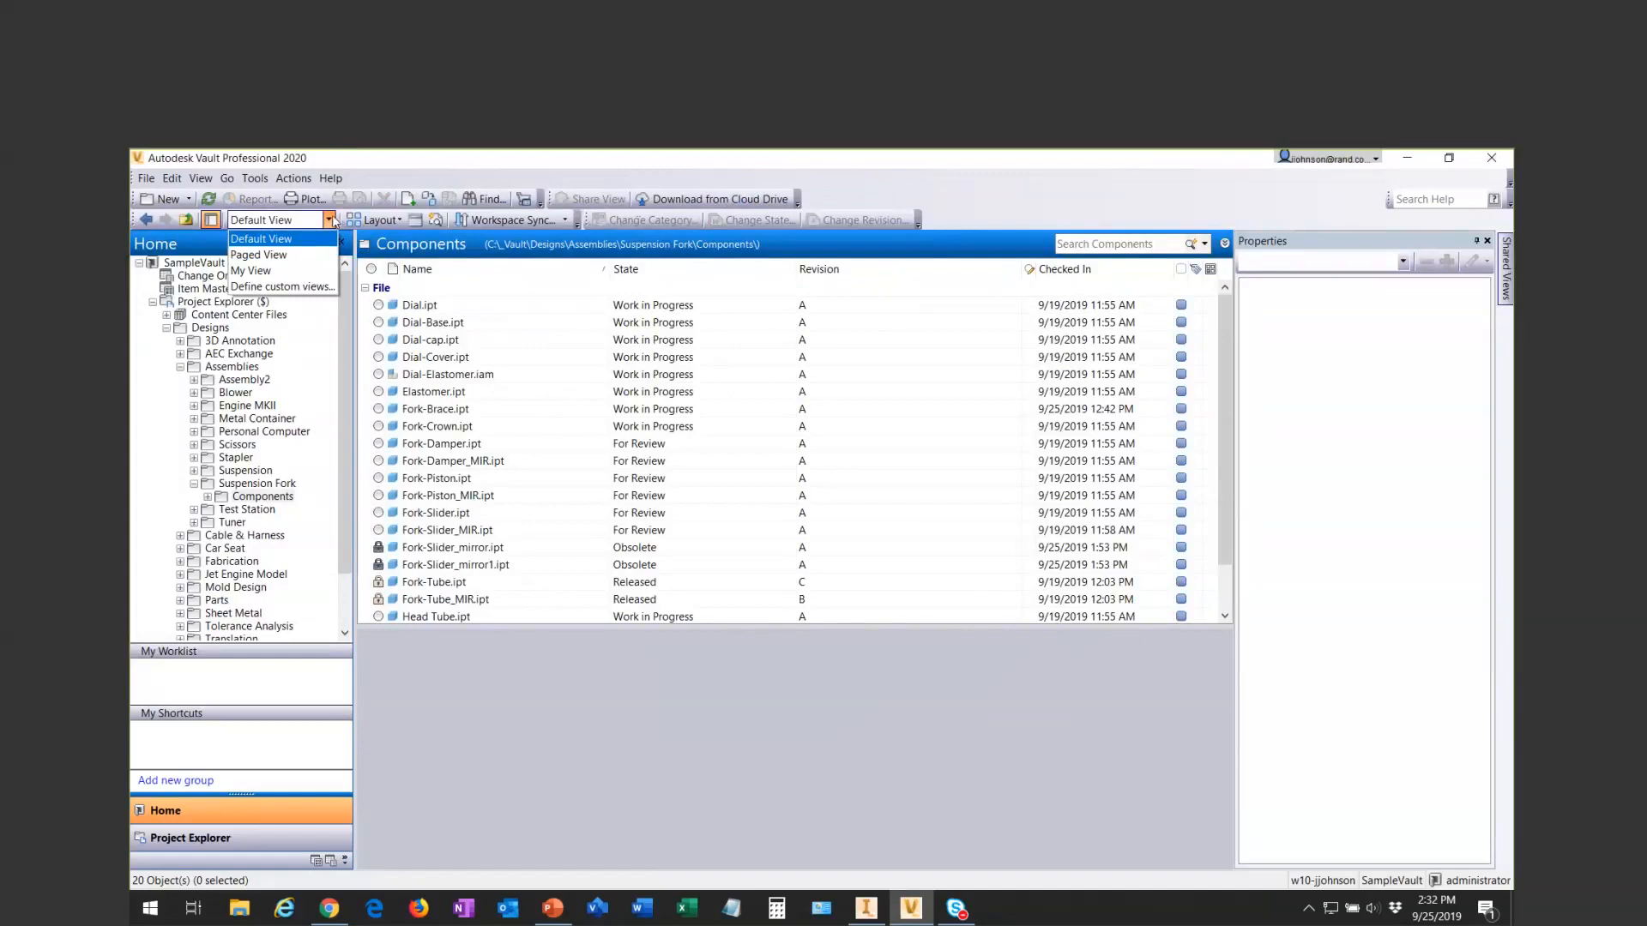
left_click(268, 273)
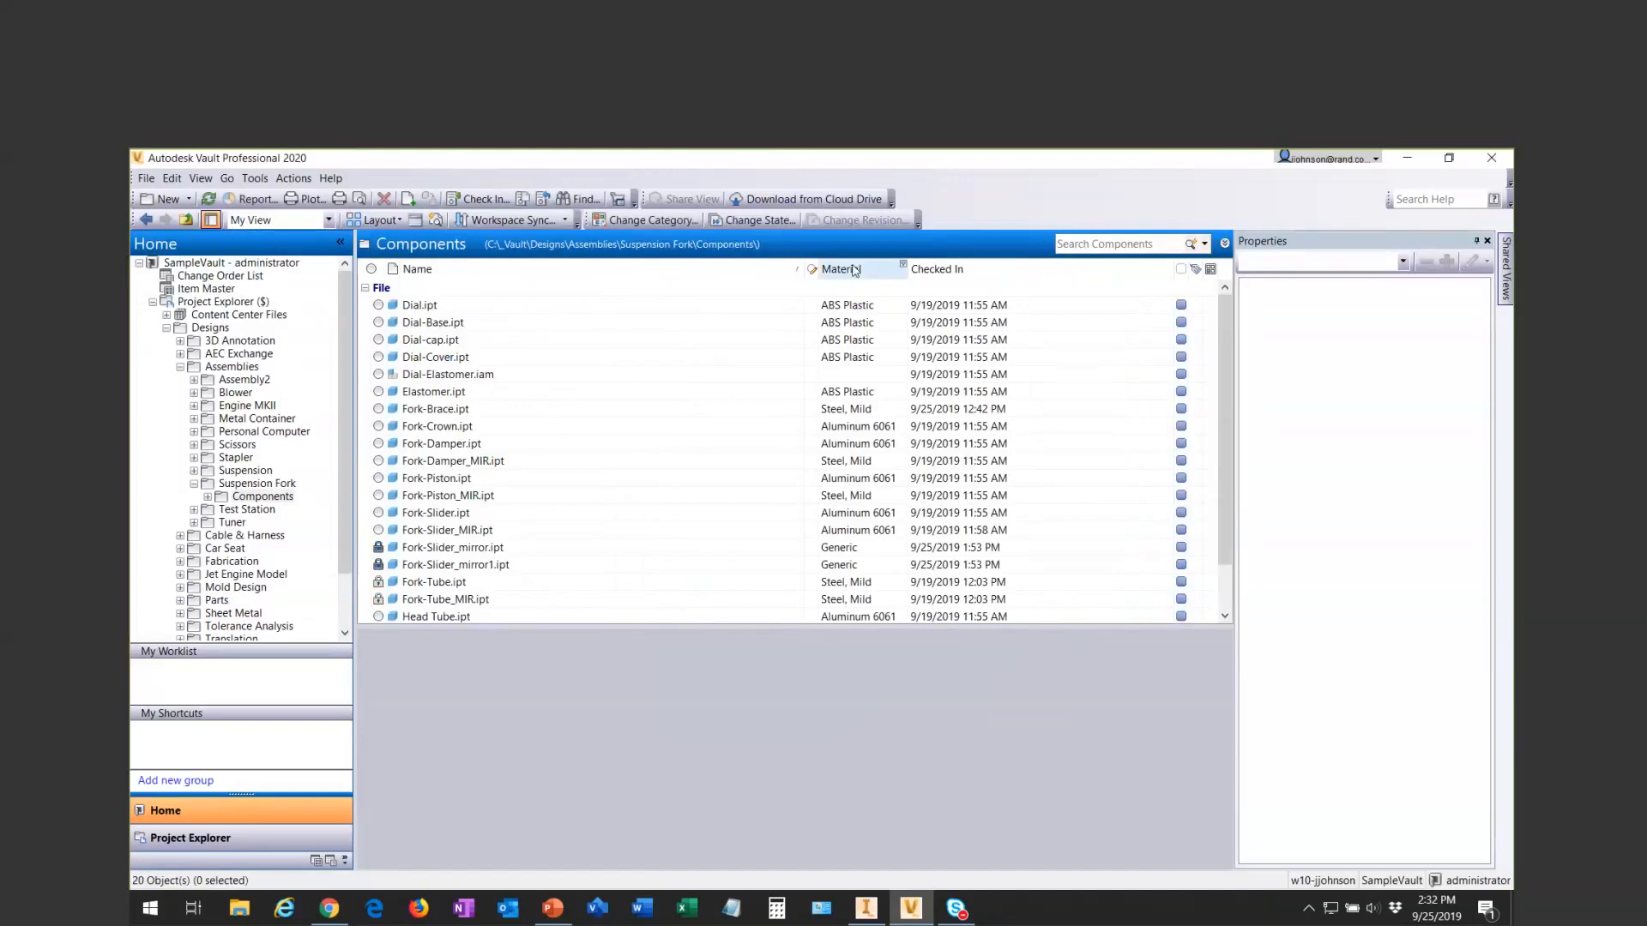
left_click(248, 498)
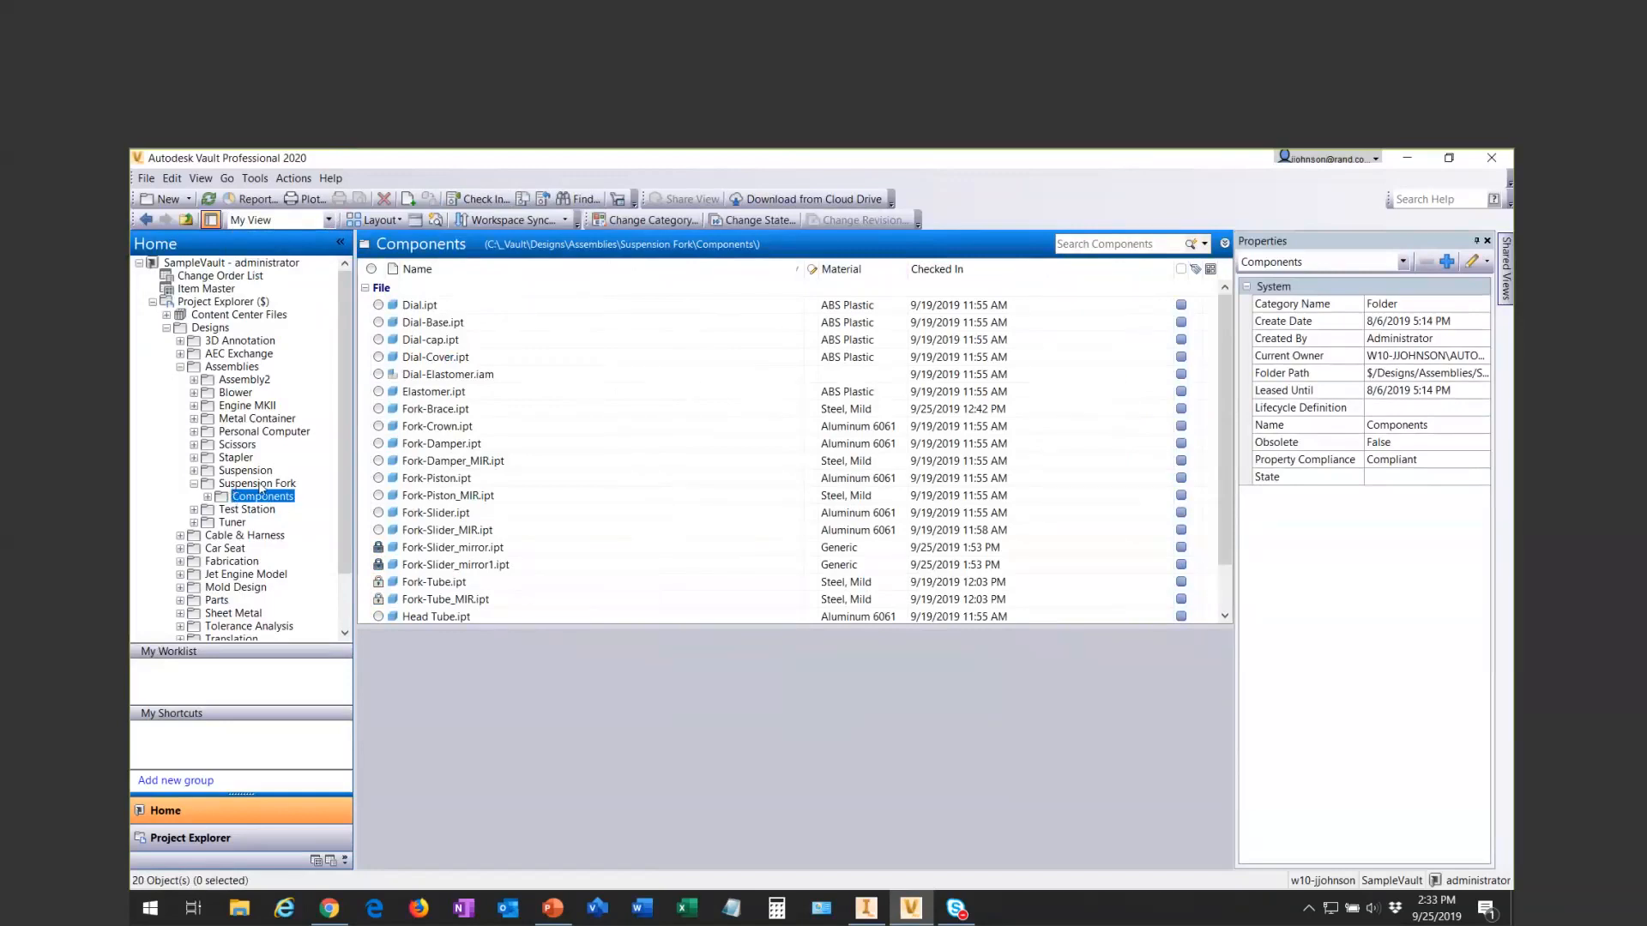
- Compare which view the Suspension Fork folder and its Components folder each use, ending in the Components folder
left_click(259, 484)
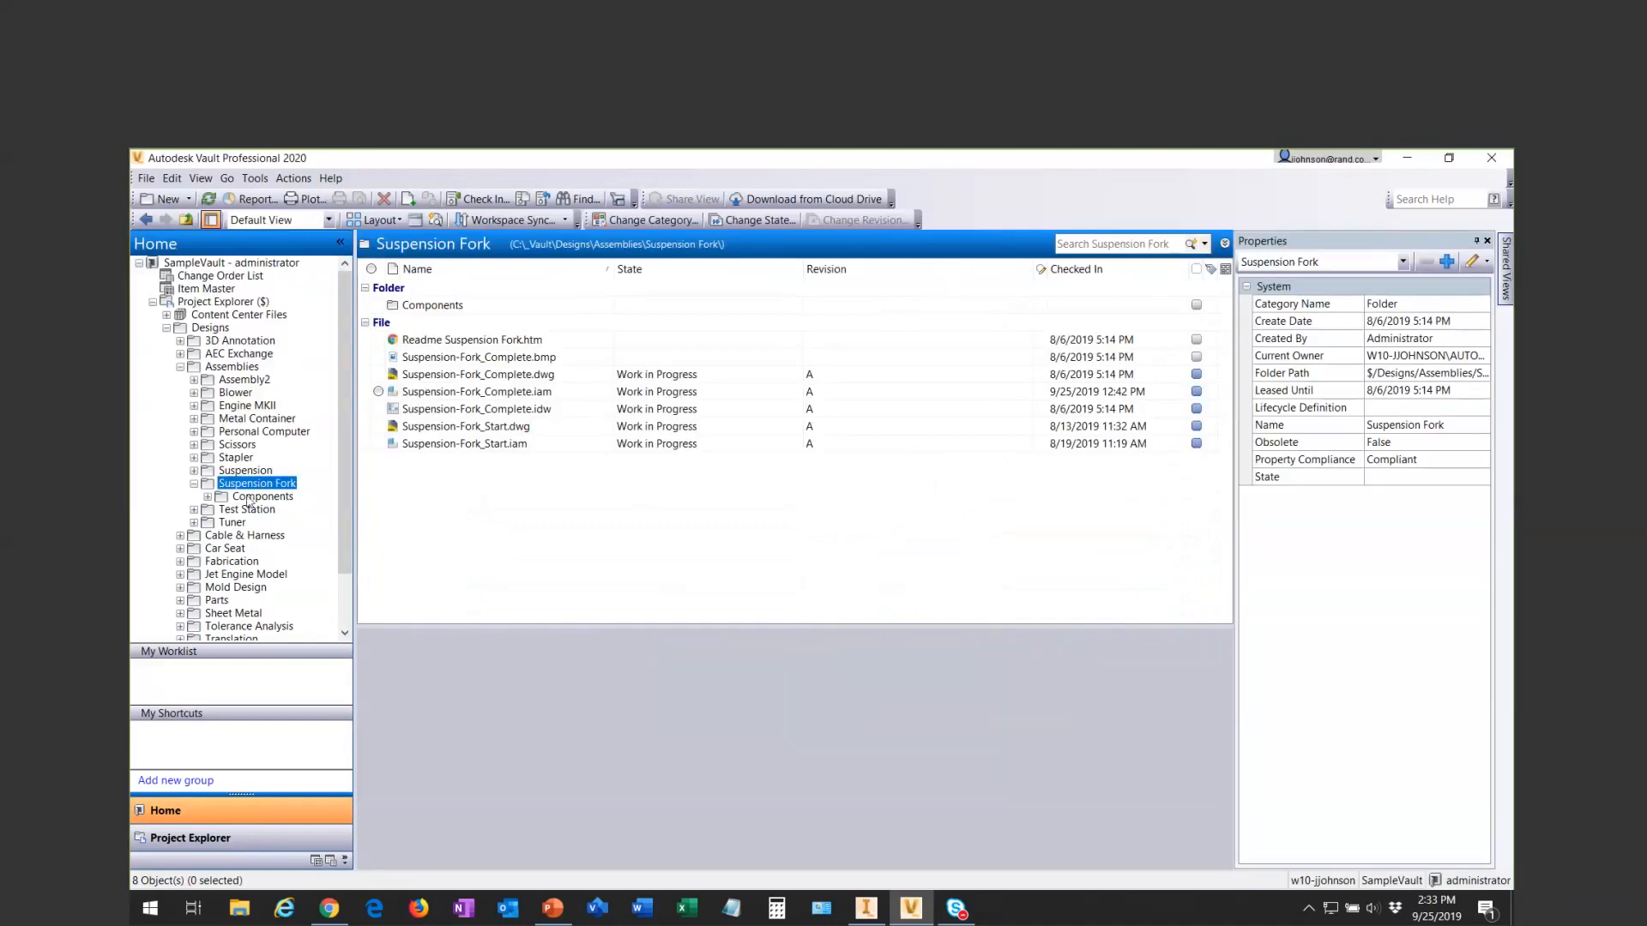
left_click(256, 498)
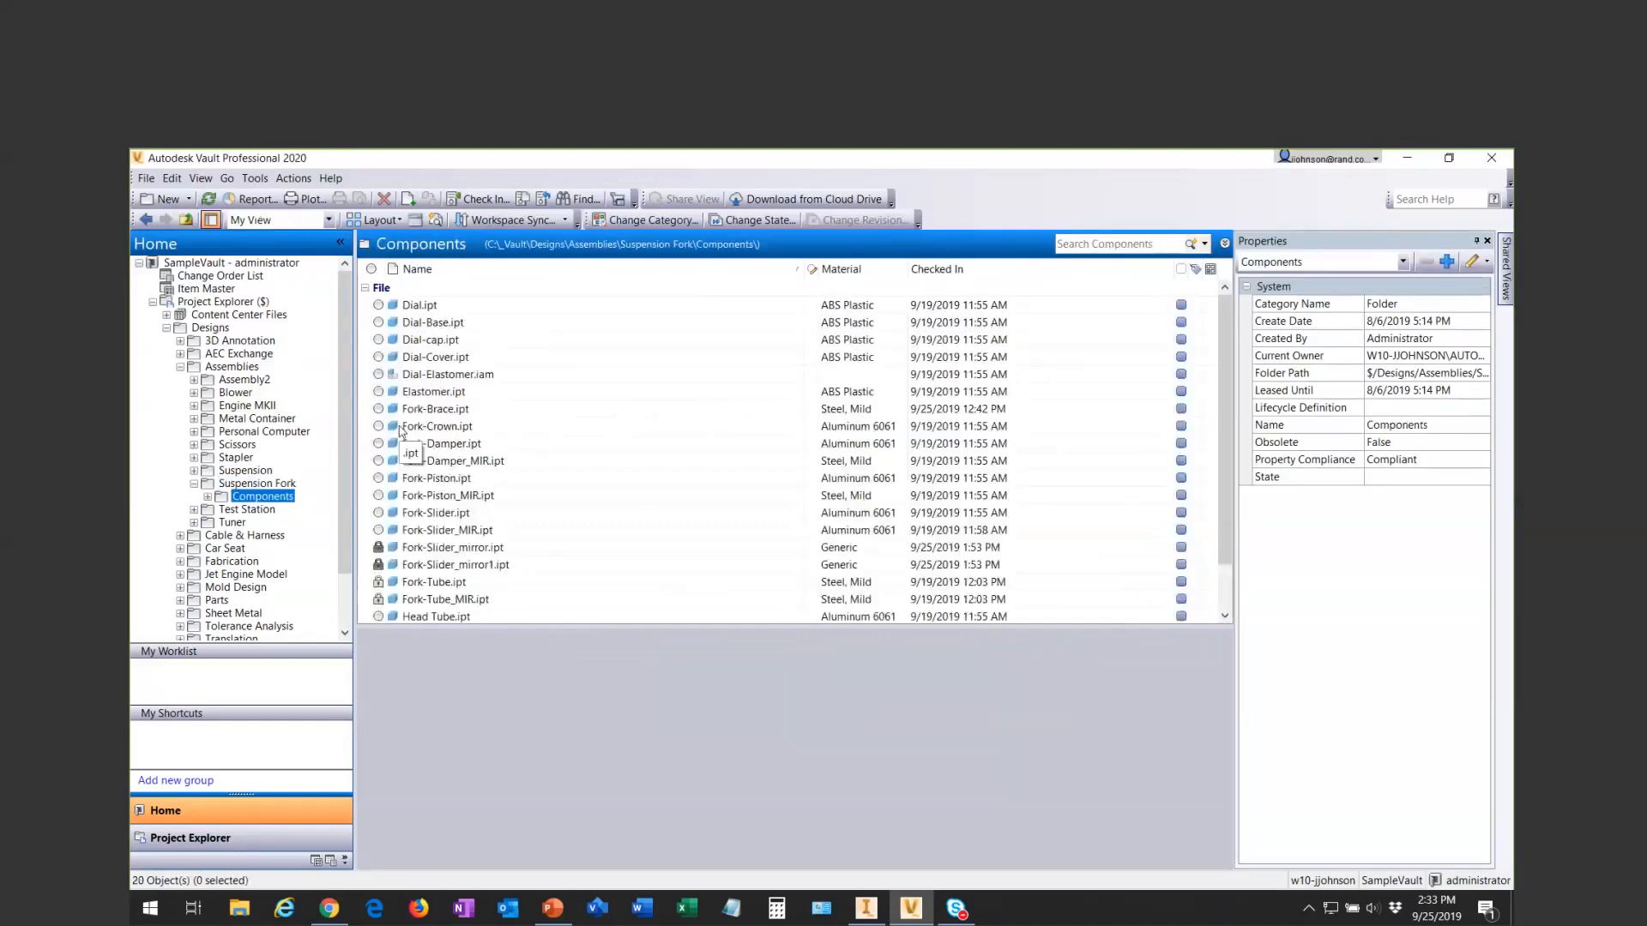
left_click(330, 222)
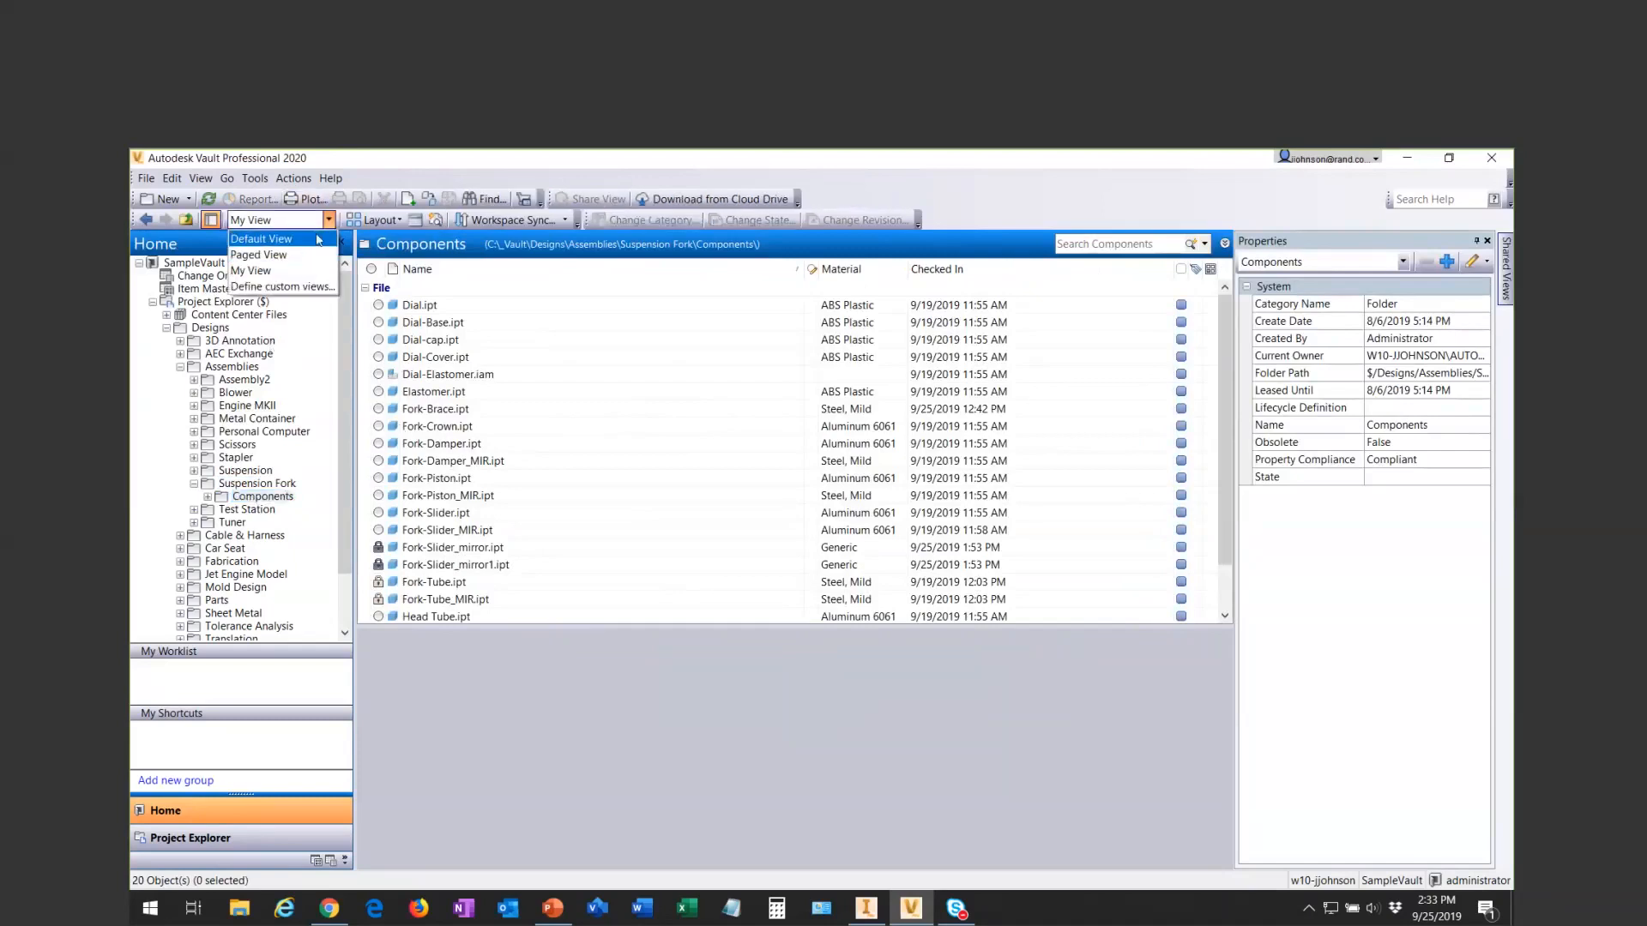
left_click(329, 221)
left_click(257, 497)
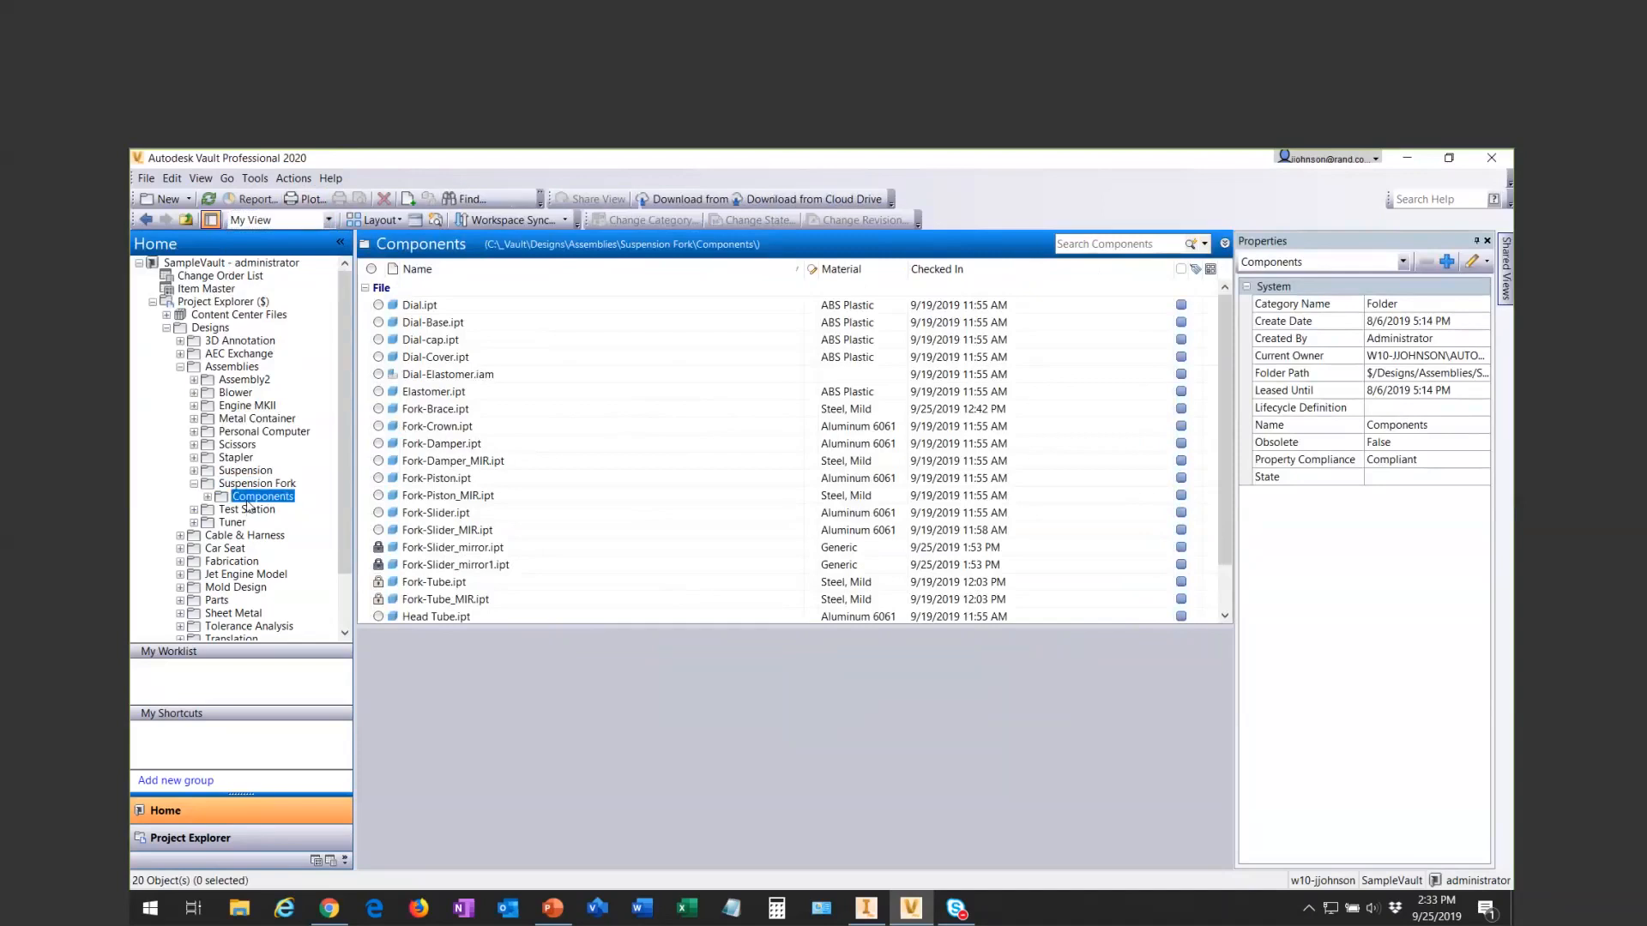
left_click(213, 483)
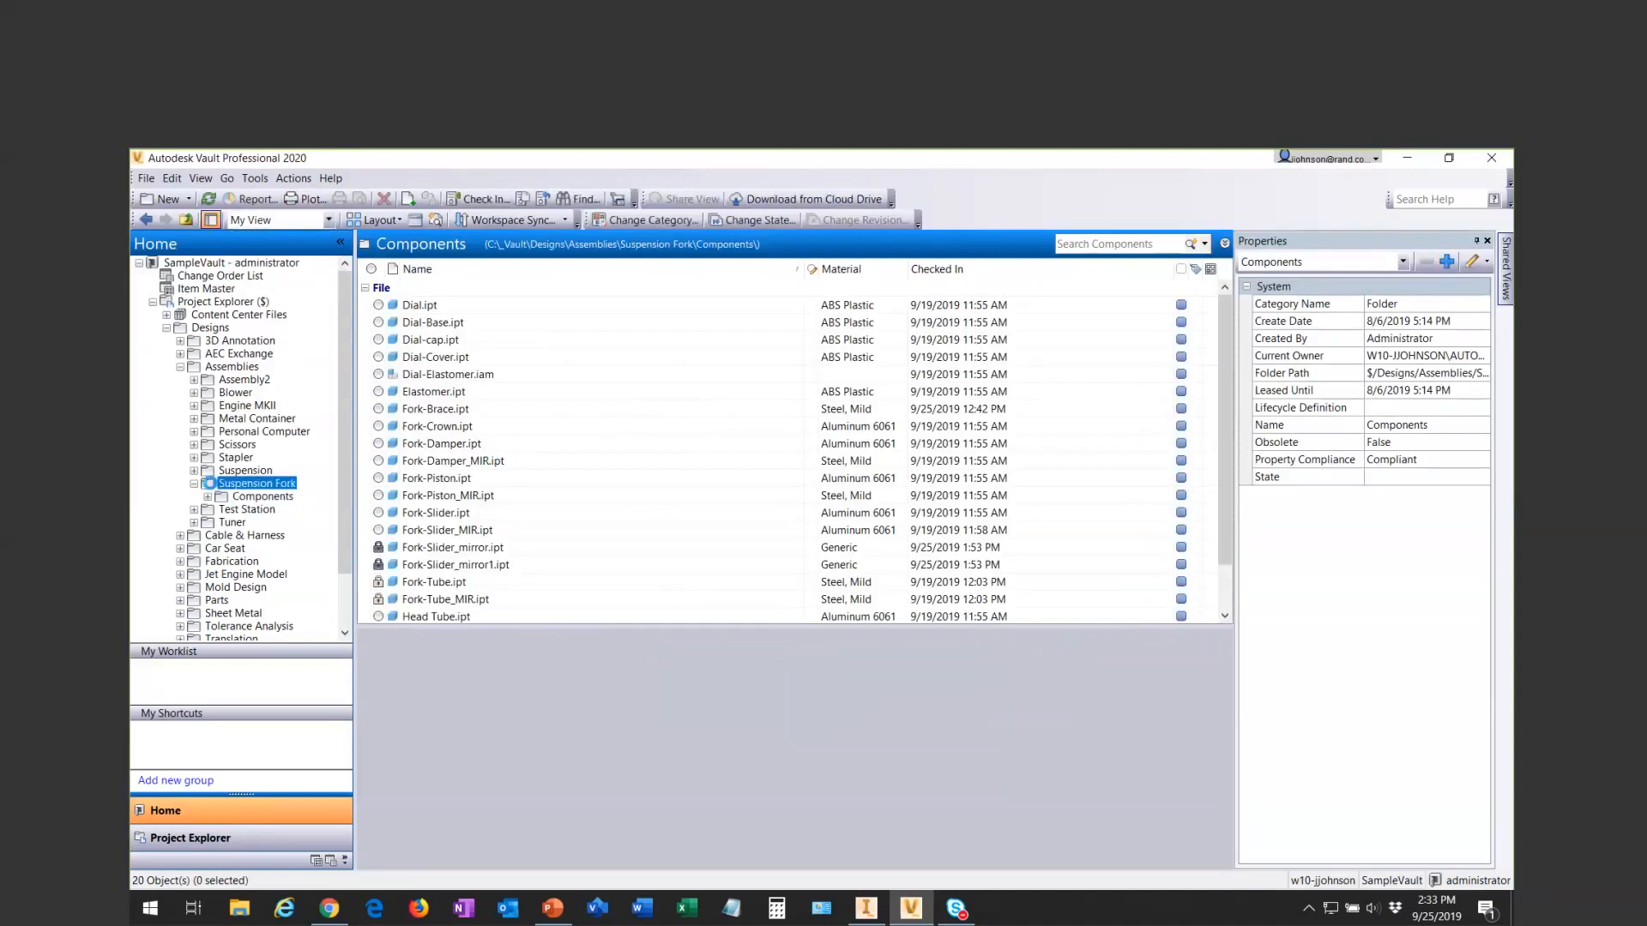
left_click(256, 497)
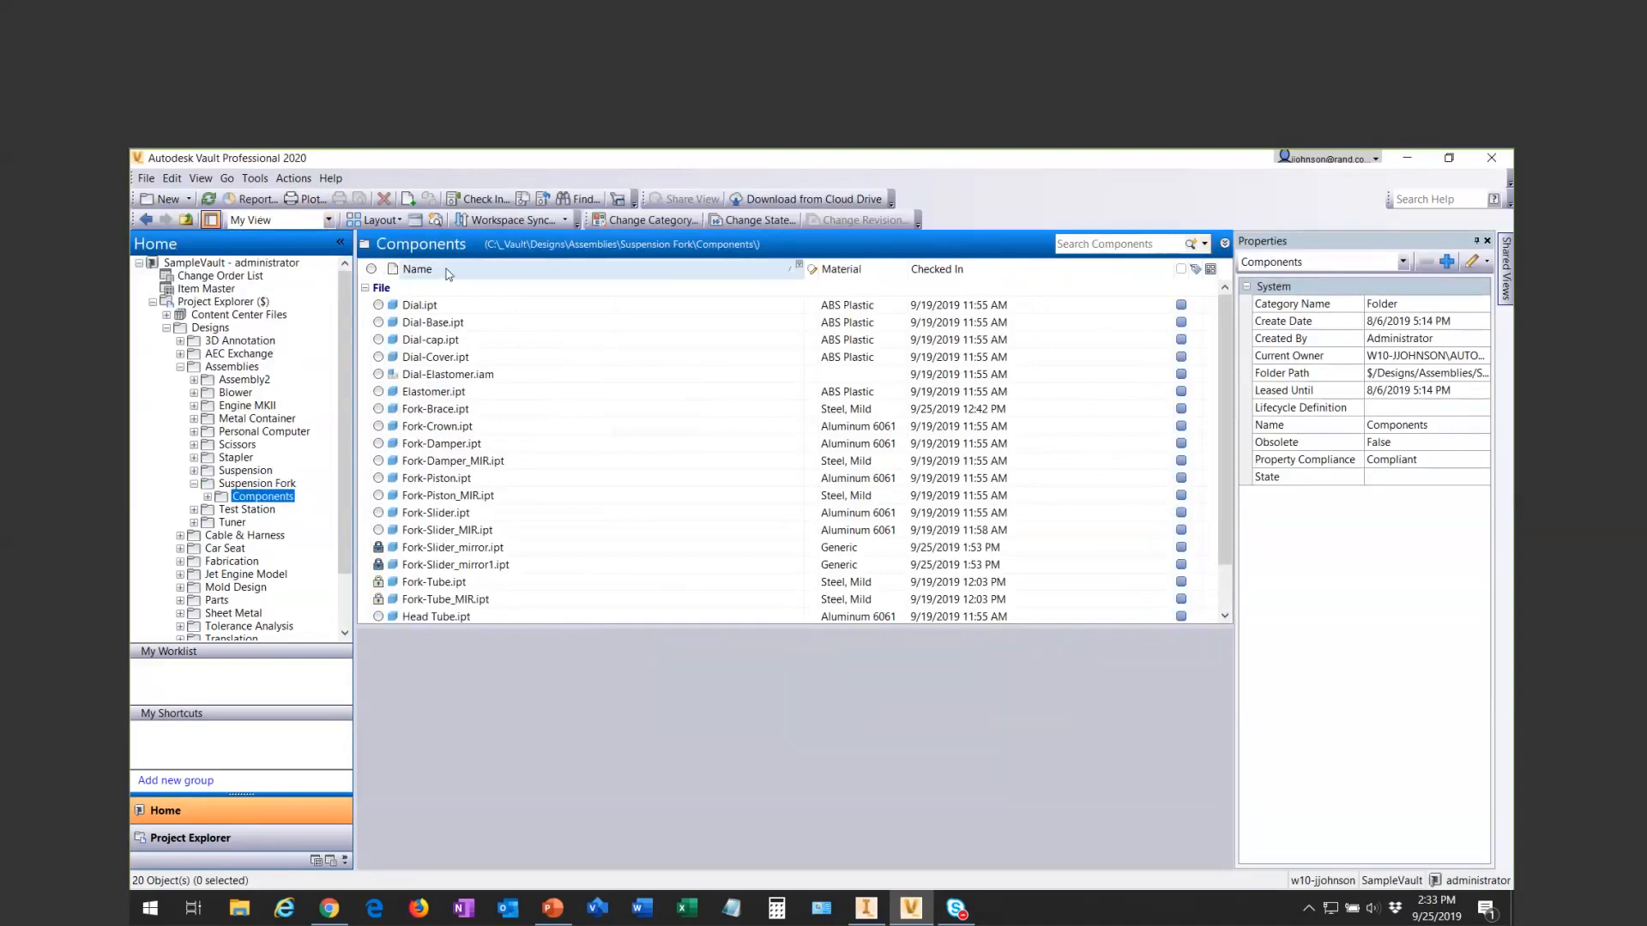
- Check the Apply Settings To options offered for the Components file list's columns
right_click(476, 273)
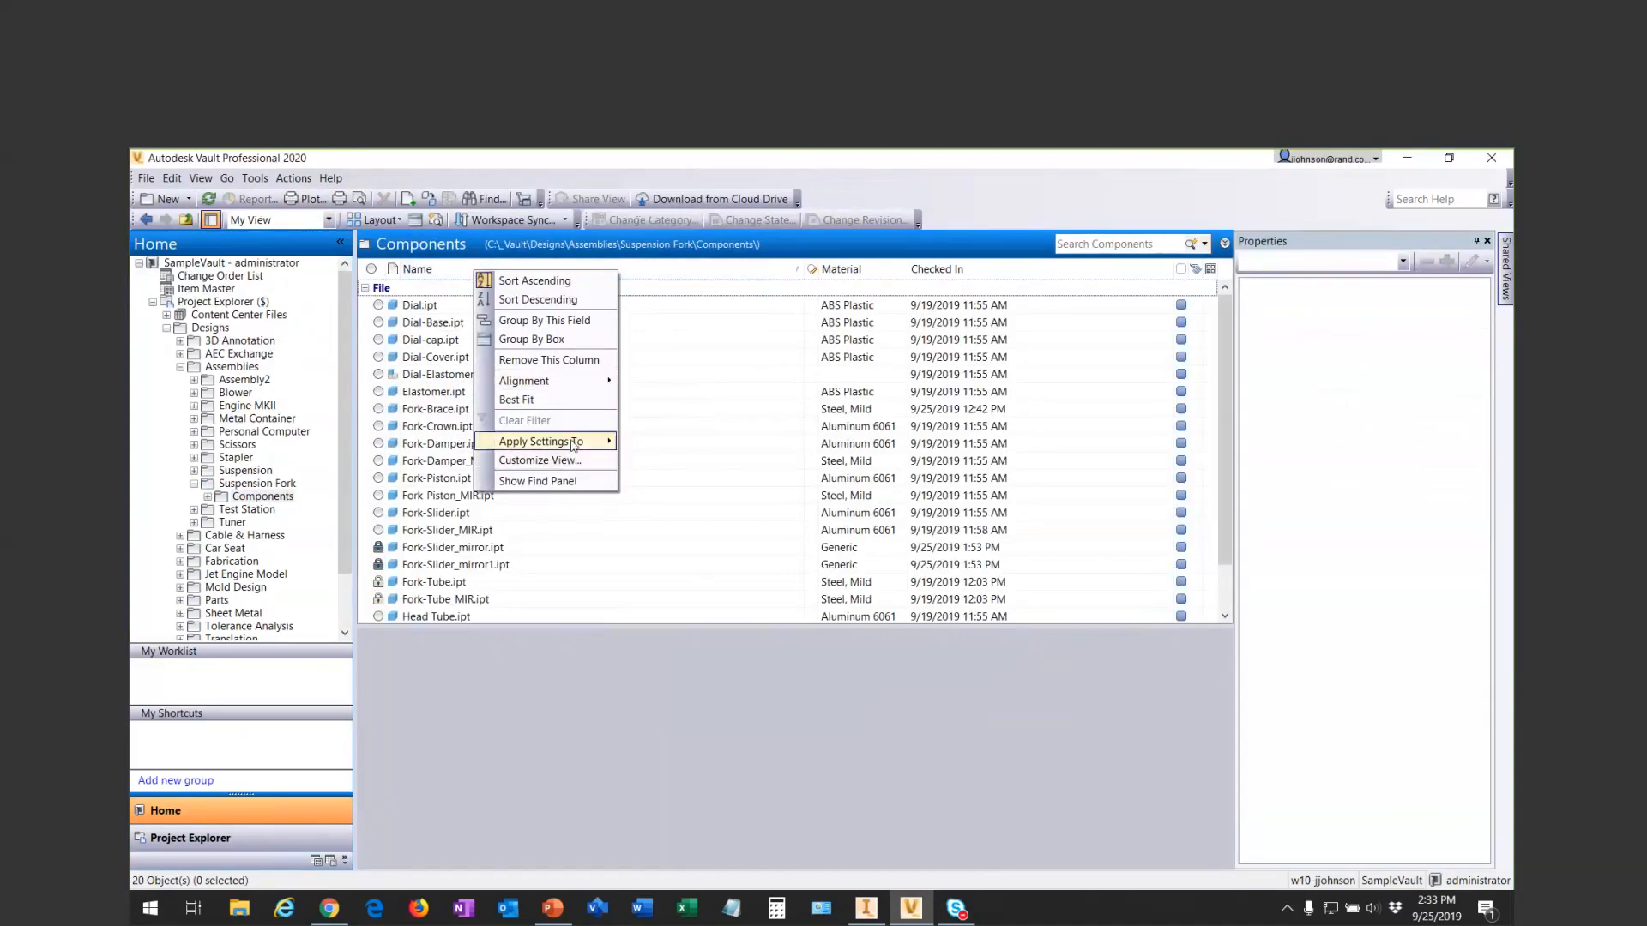
mouse_move(574, 443)
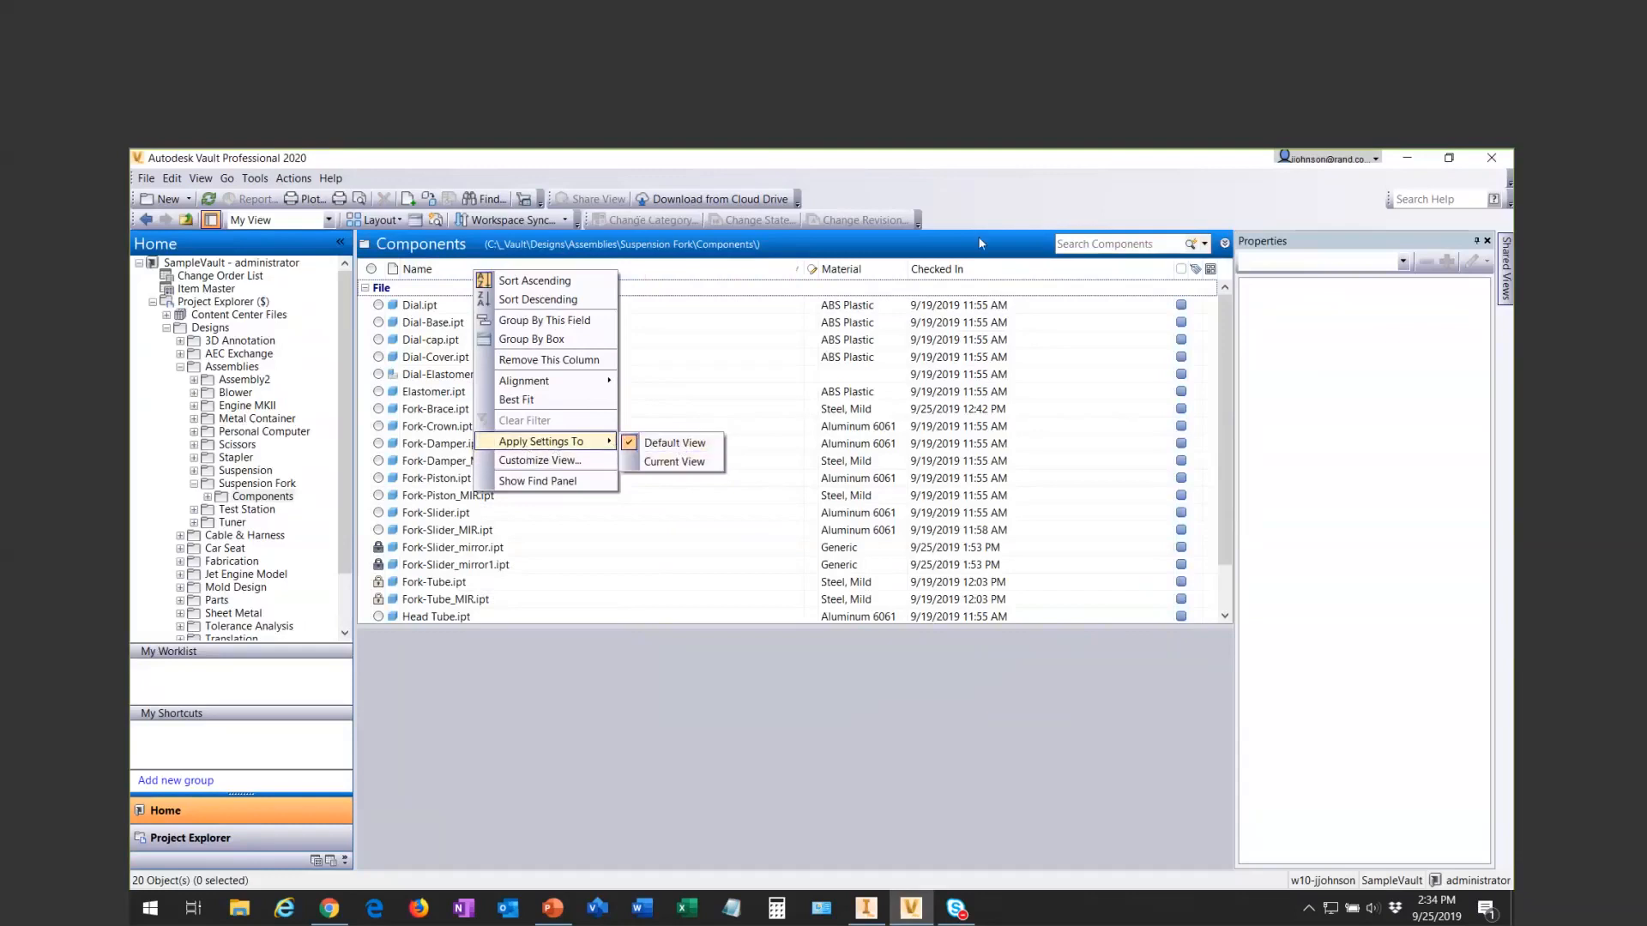
left_click(673, 444)
- Add the Author field to the Components file list, place it directly before Checked In, and close the view customization
right_click(854, 268)
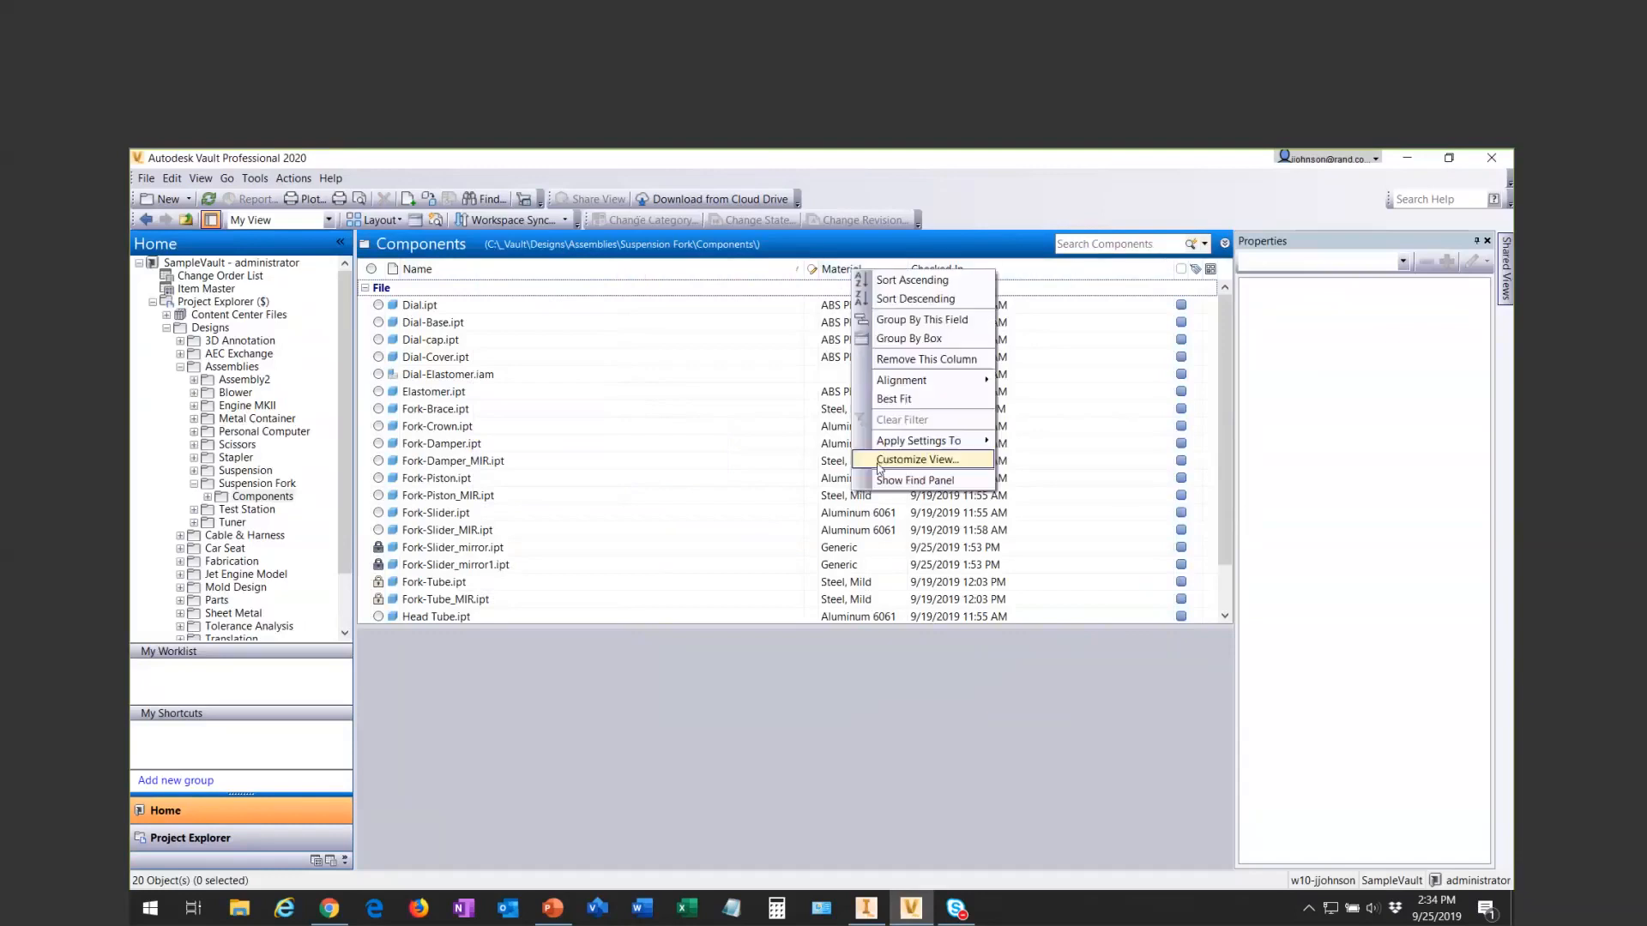
mouse_move(925, 441)
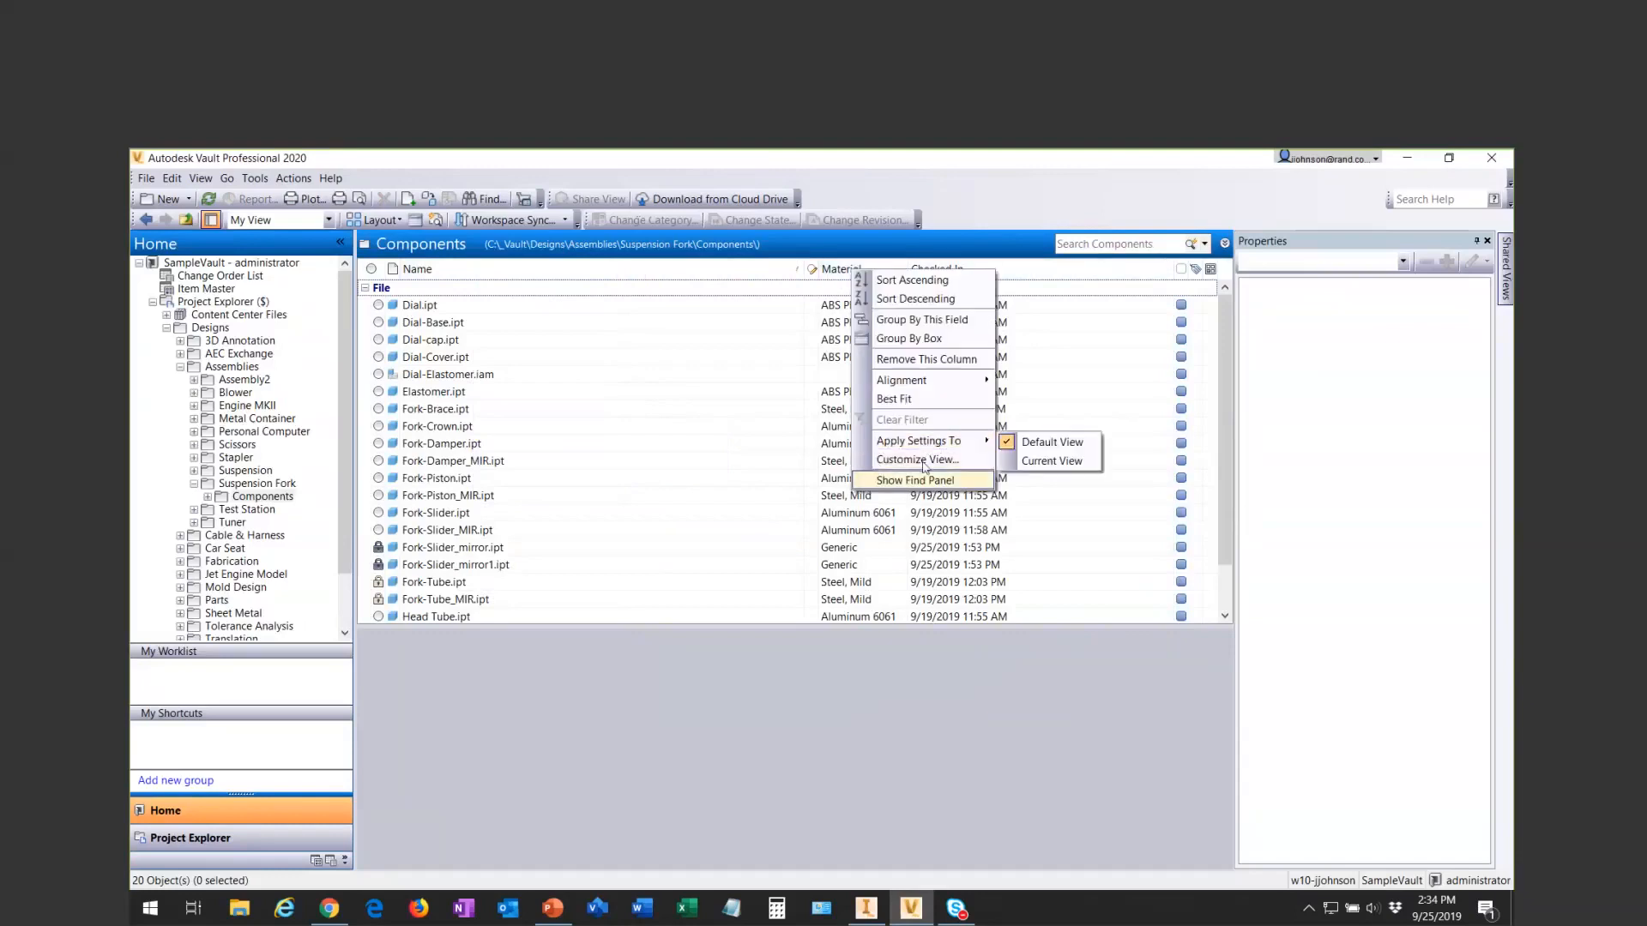
left_click(925, 461)
left_click(722, 462)
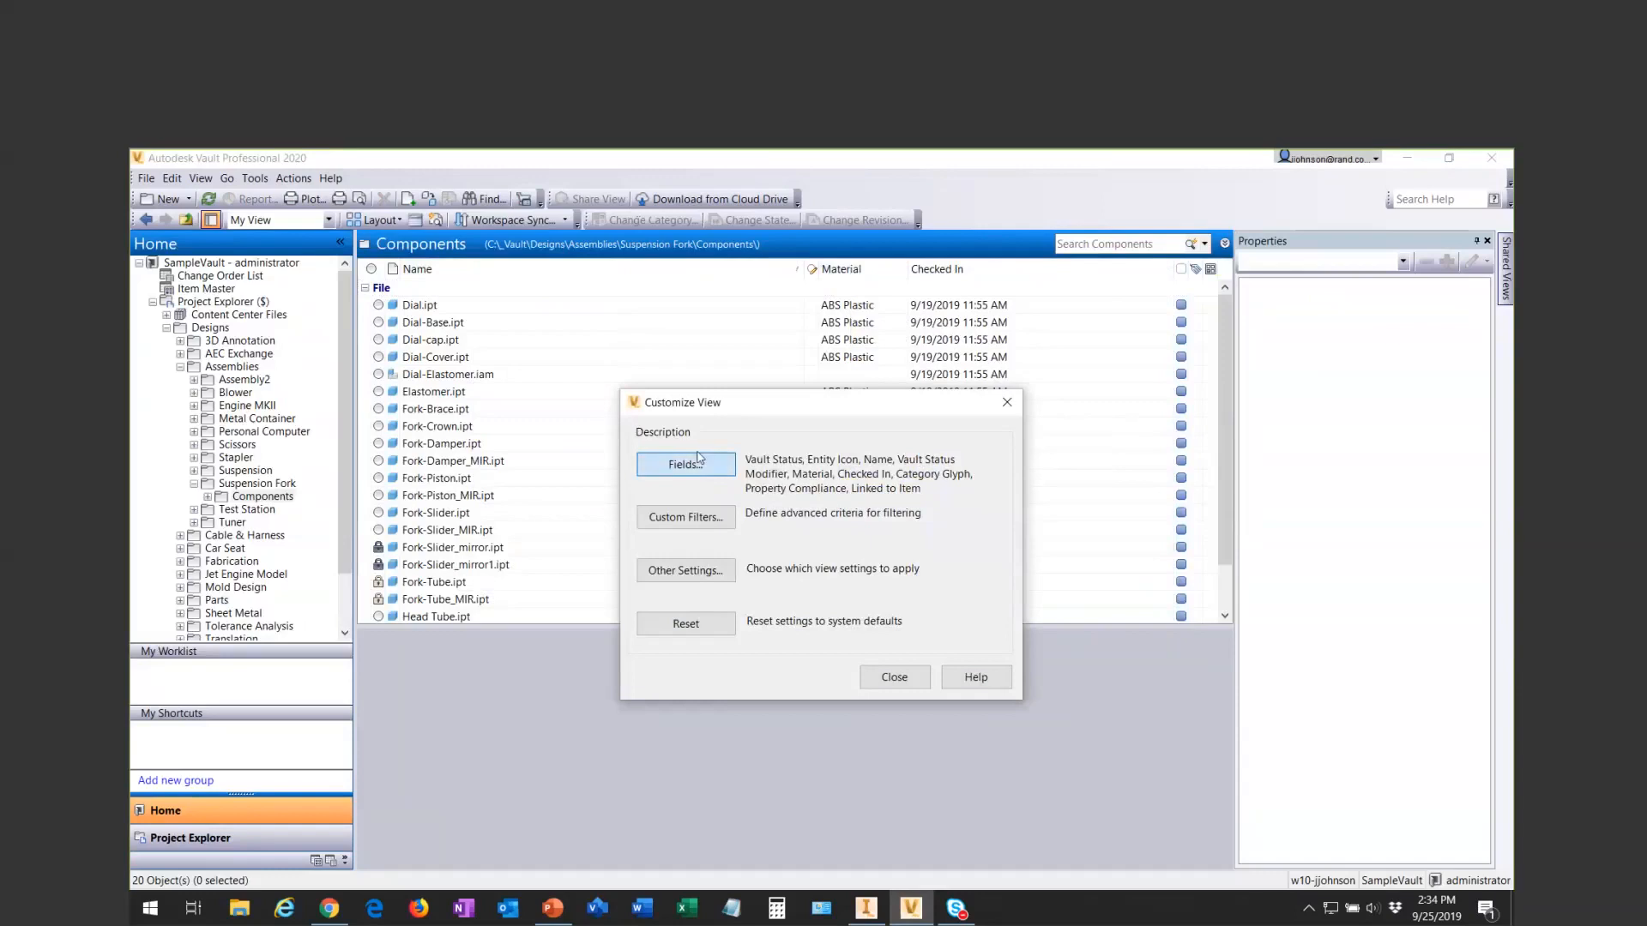
left_click(653, 536)
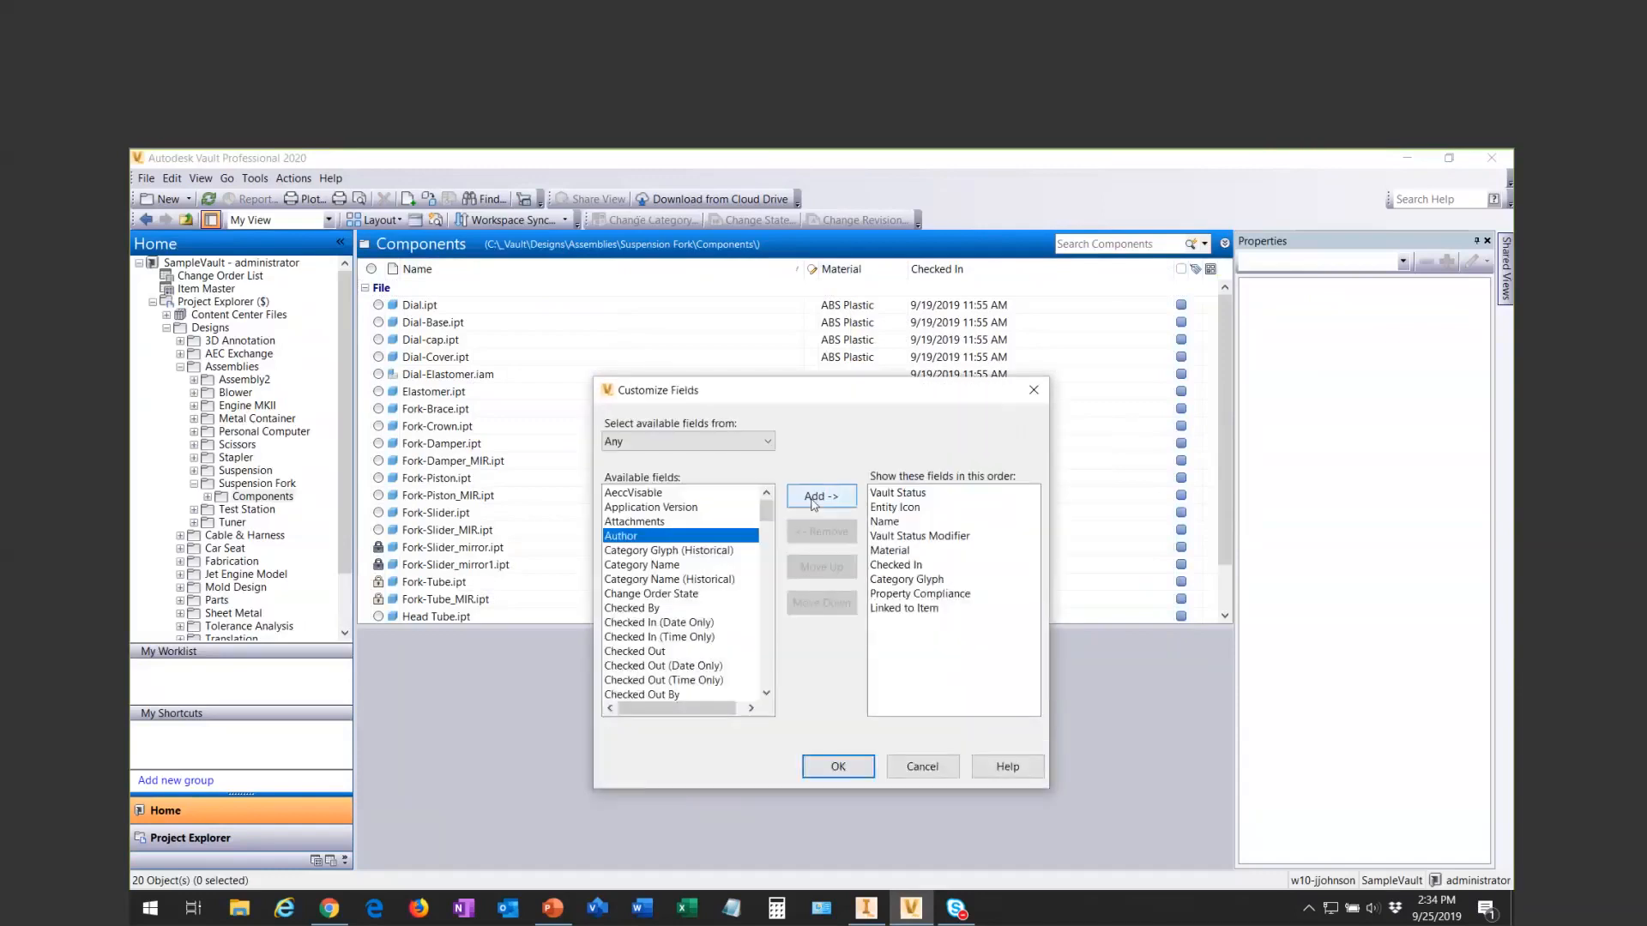
left_click(821, 496)
left_click(886, 623)
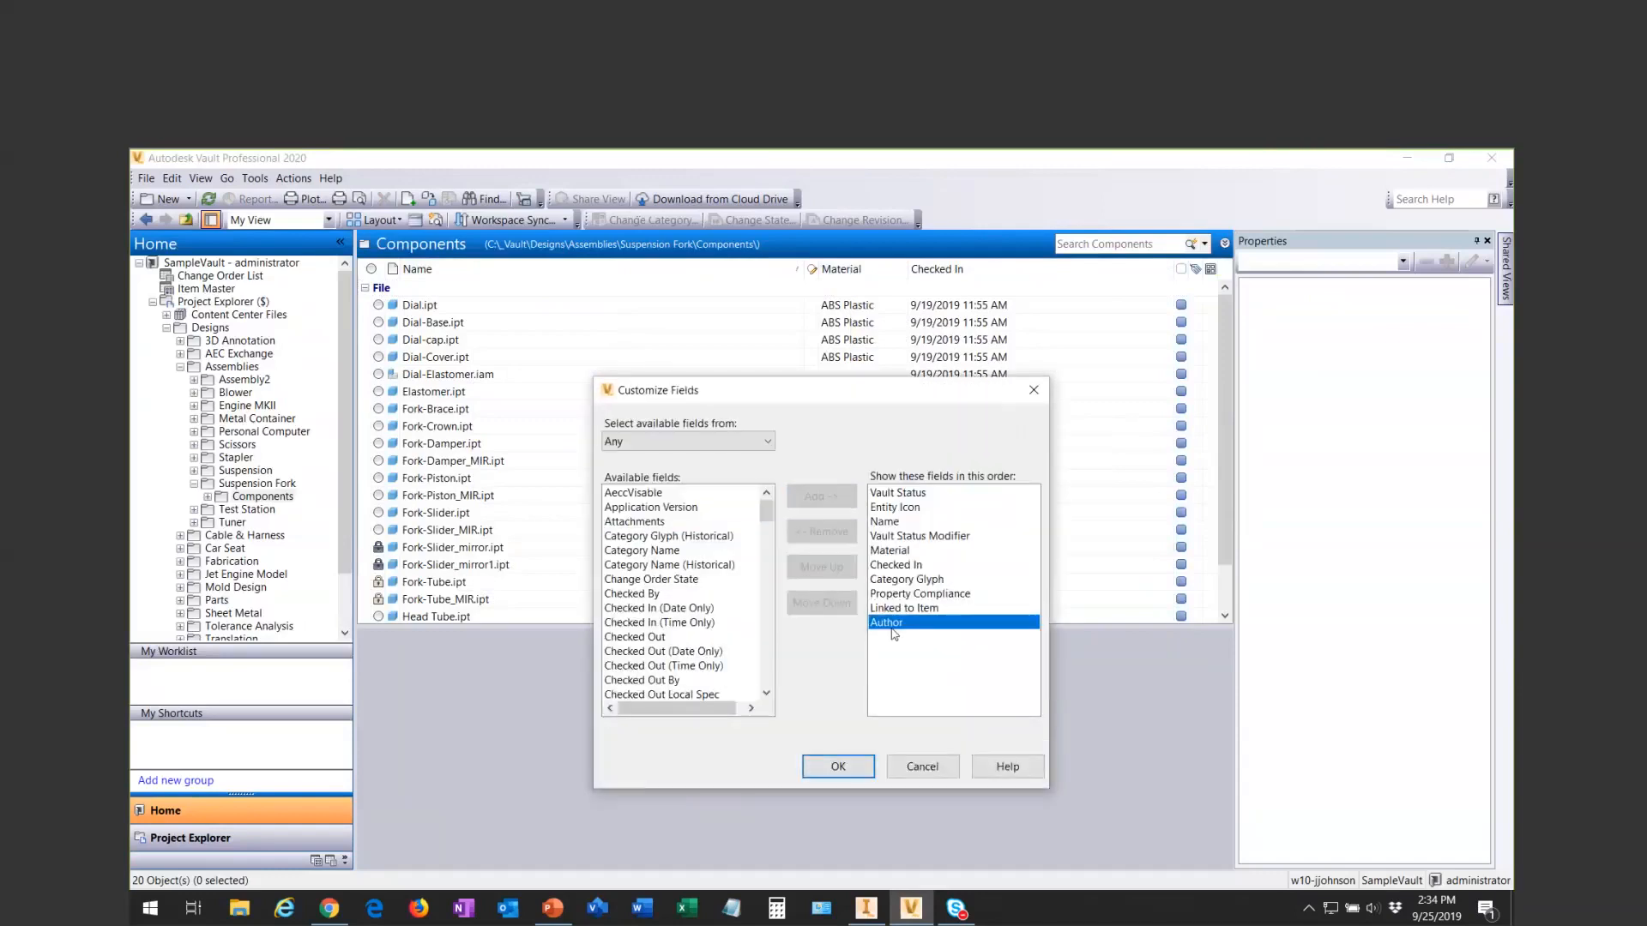
left_click(821, 567)
left_click(821, 567)
left_click(821, 567)
left_click(821, 567)
left_click(838, 766)
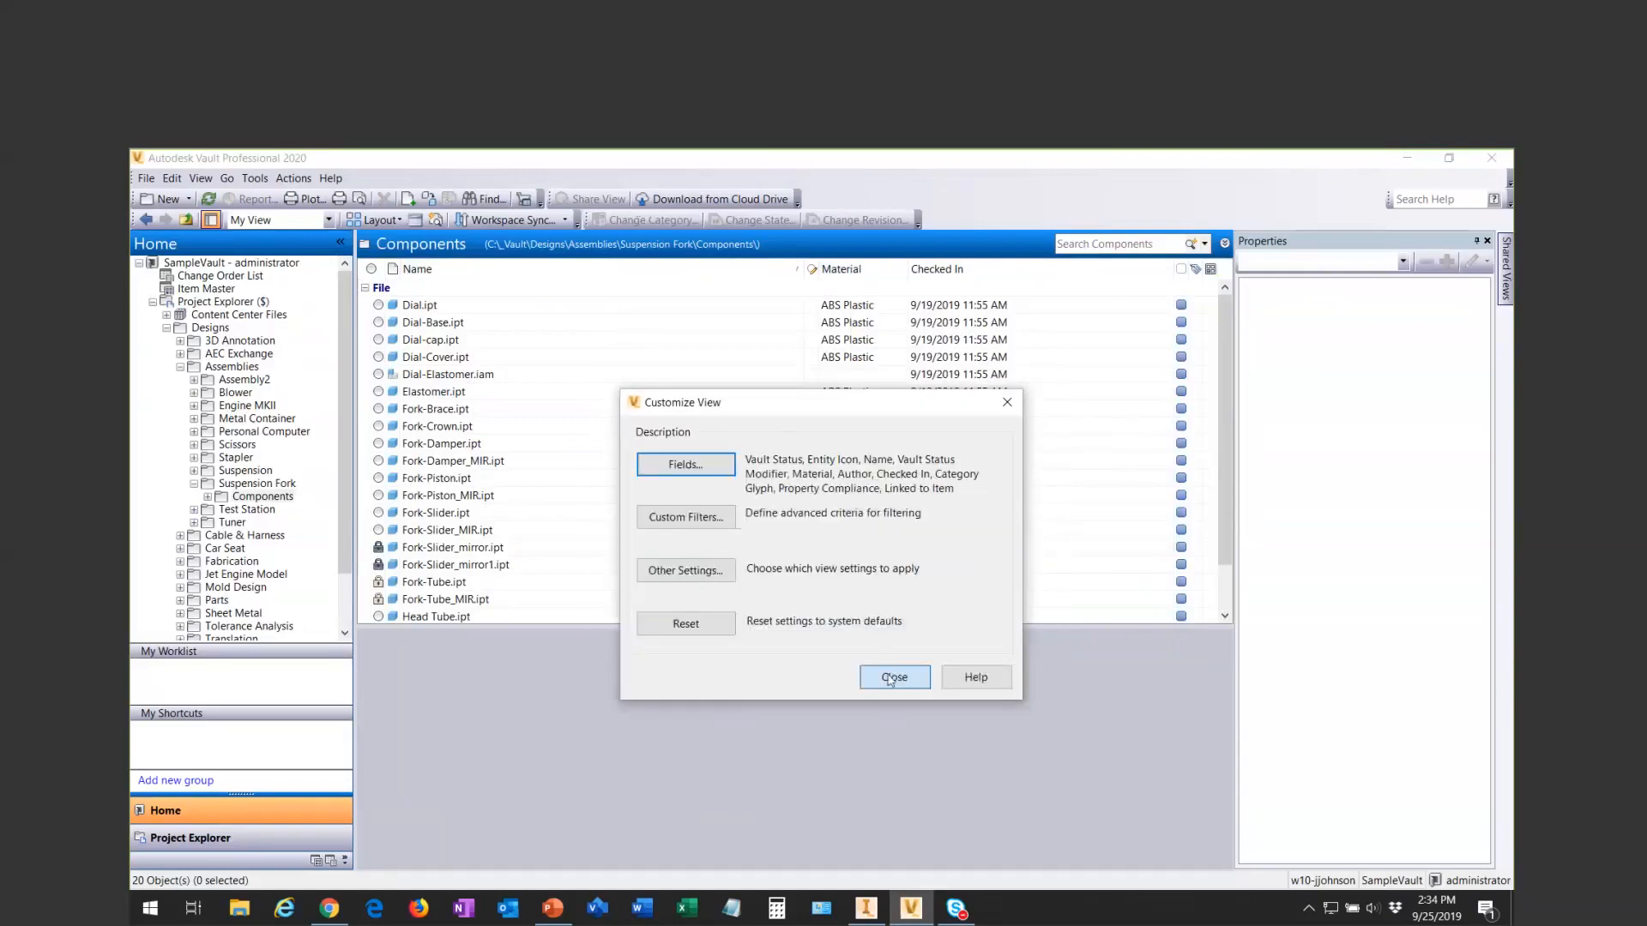
left_click(892, 678)
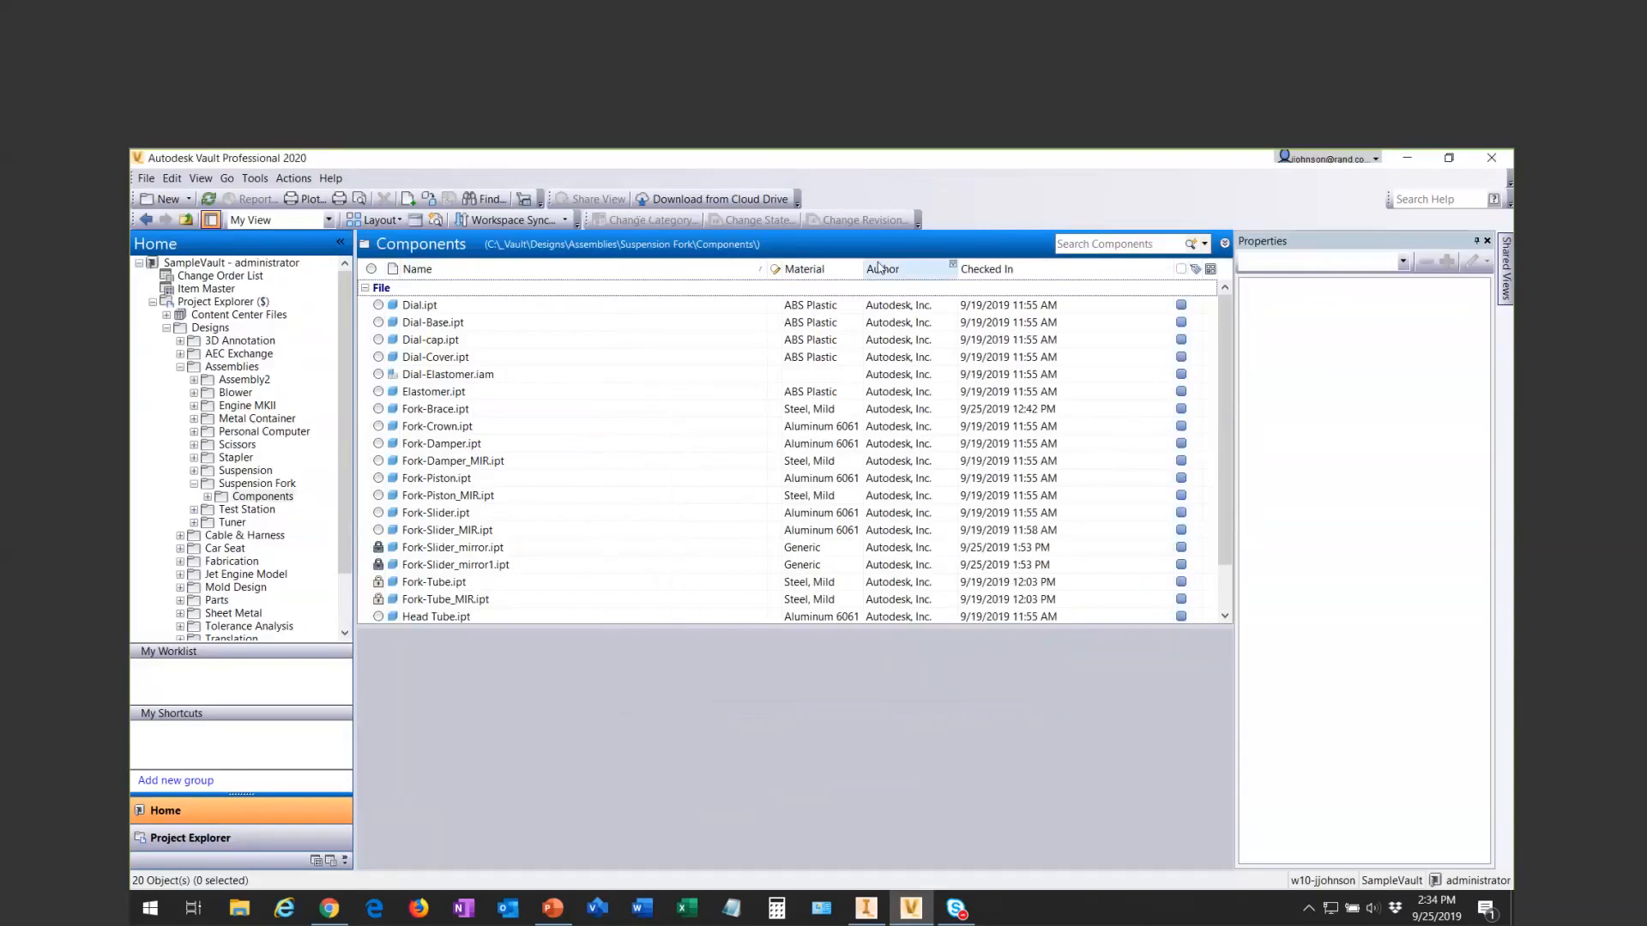
- Apply My View to the Suspension Fork folder and check the Apply Settings To options offered for its columns
left_click(280, 485)
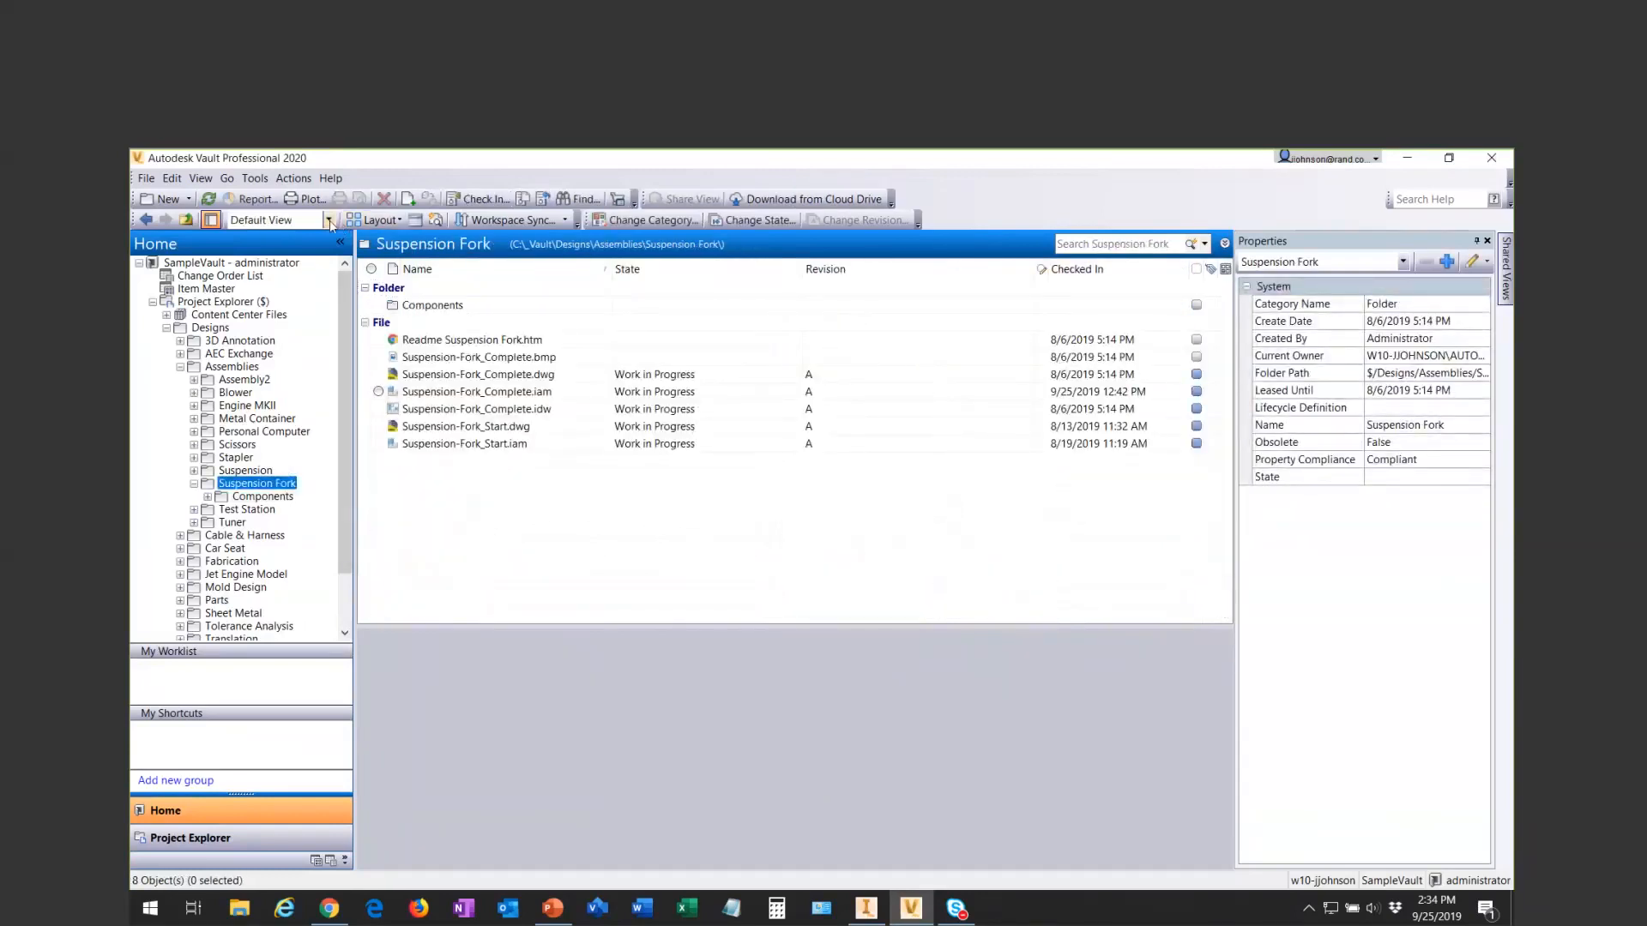
left_click(328, 220)
left_click(314, 280)
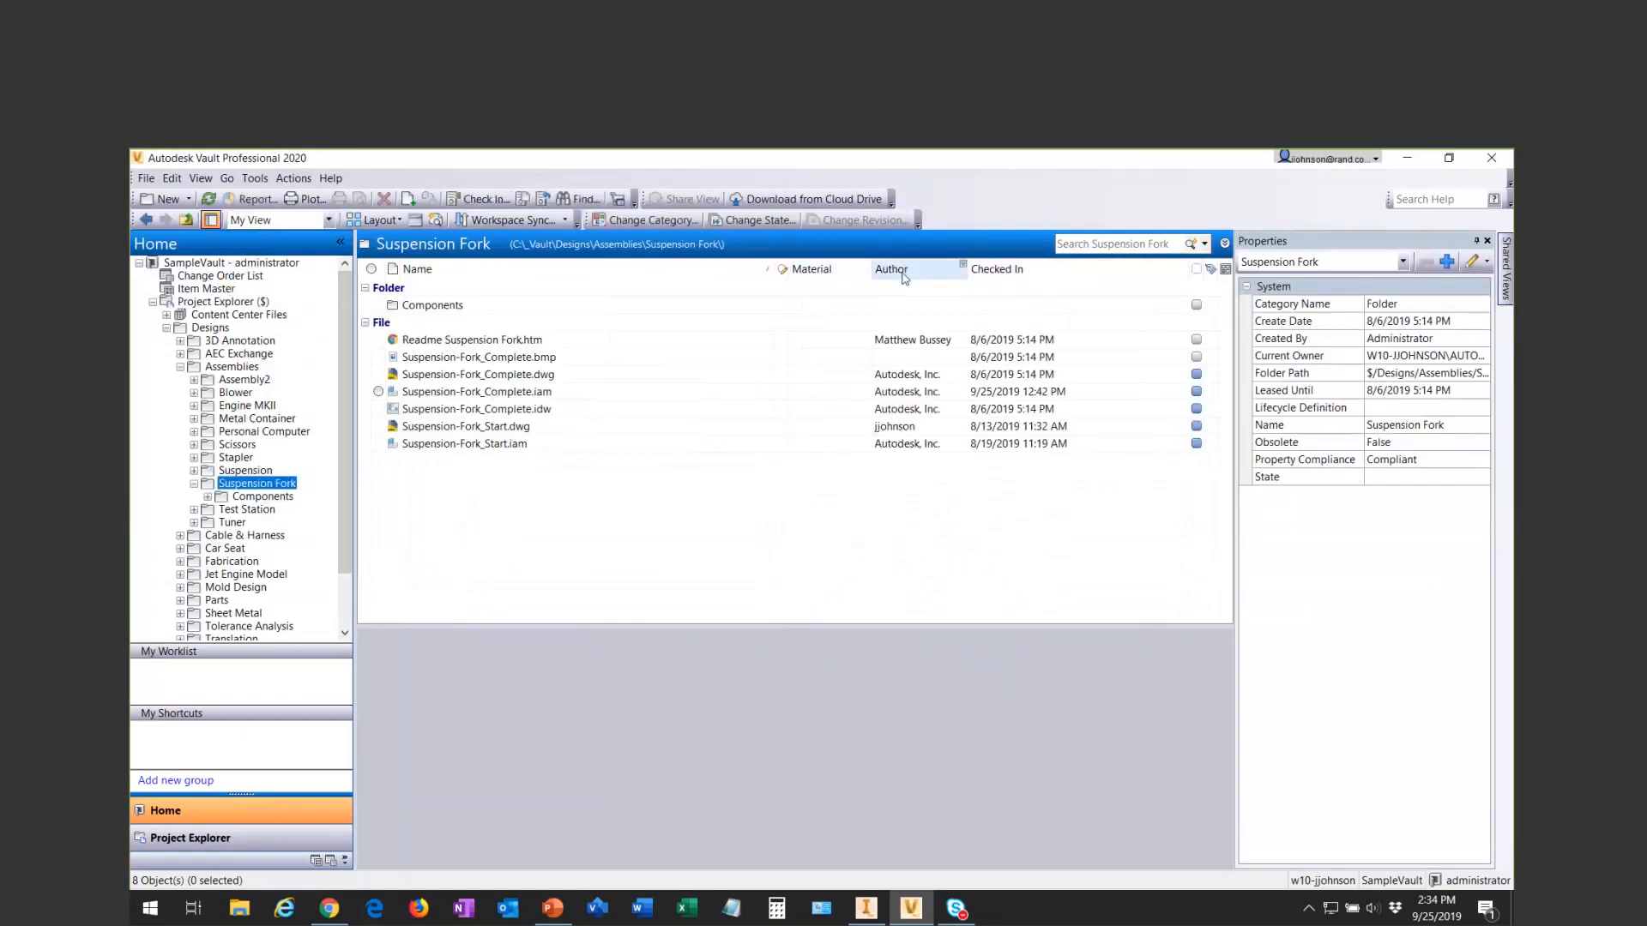
right_click(507, 269)
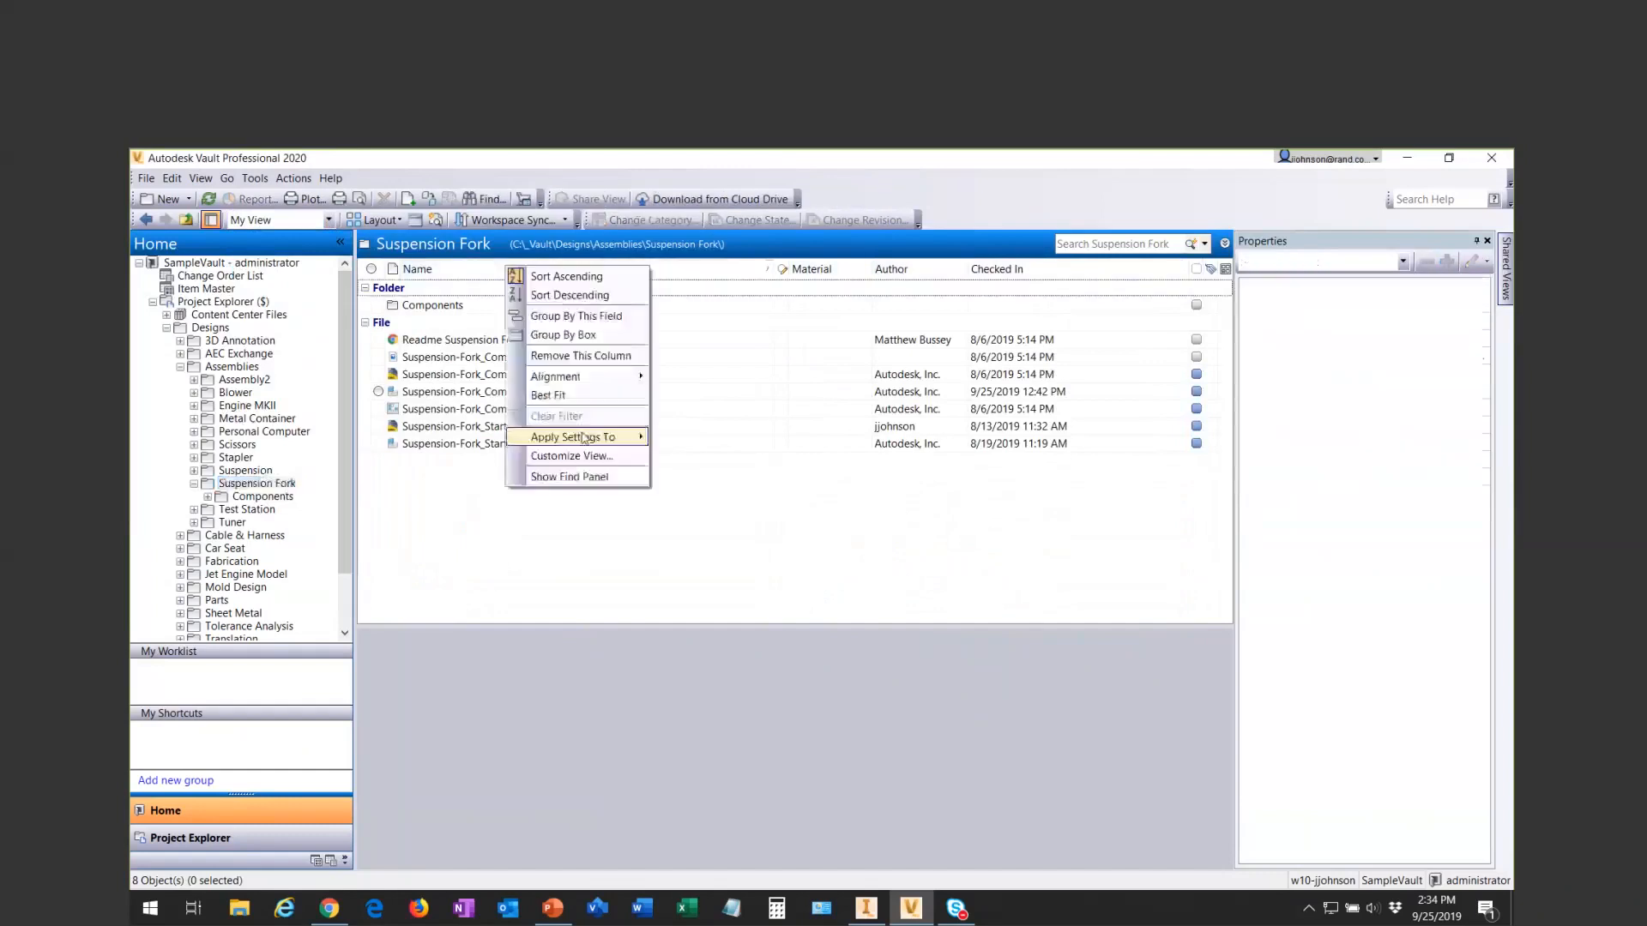
mouse_move(600, 436)
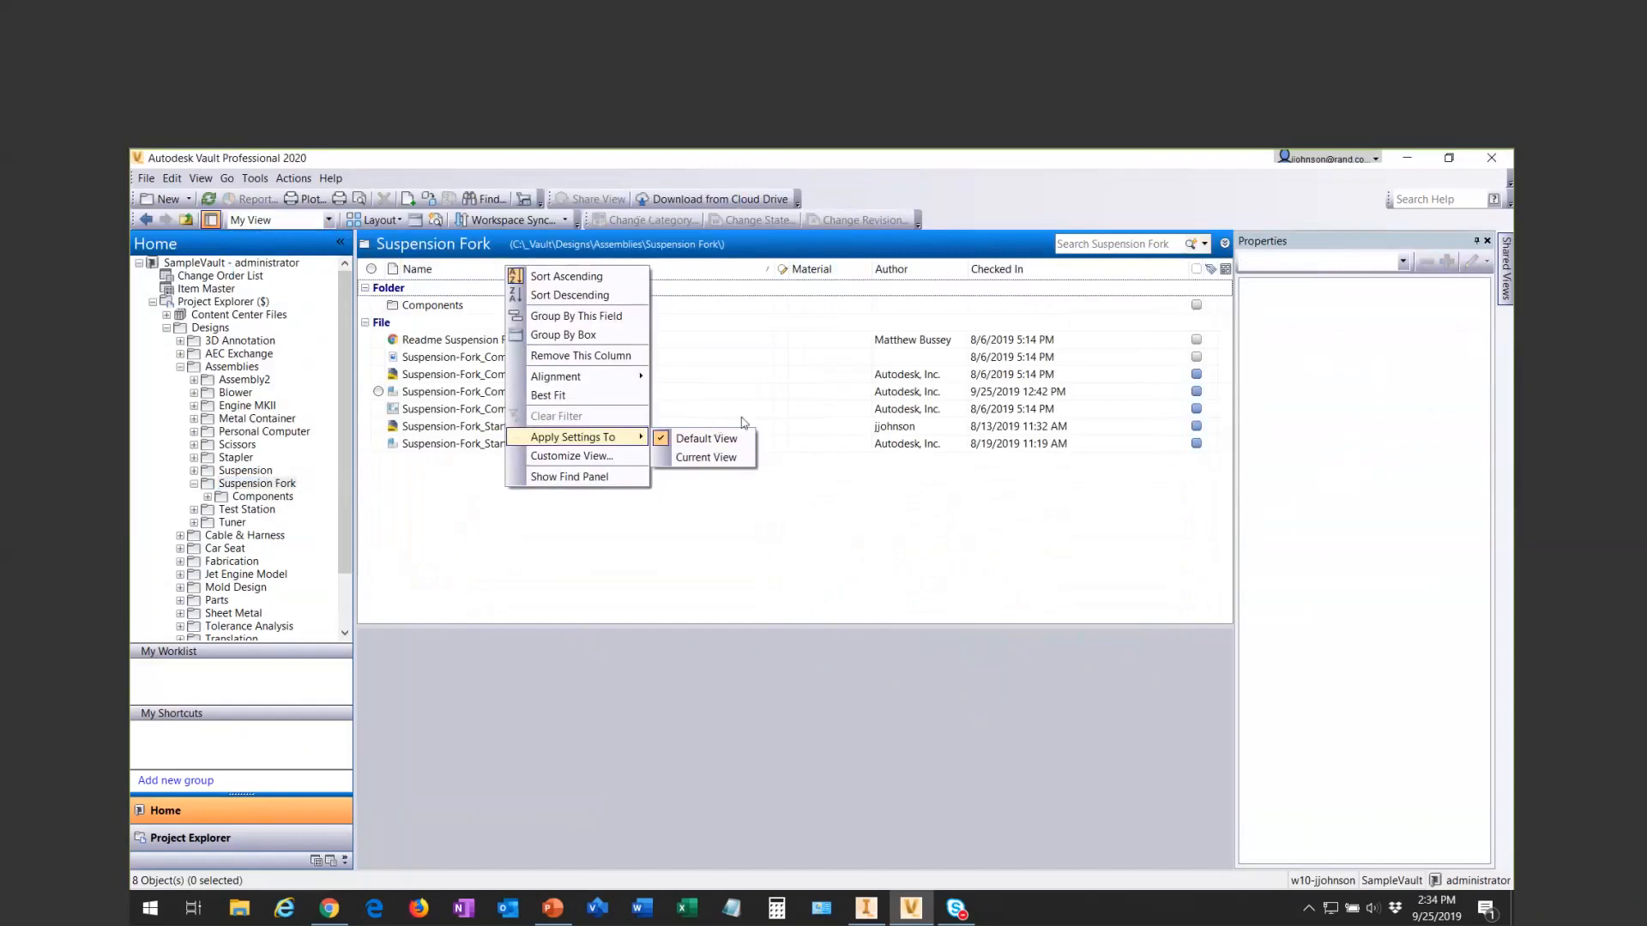
- Make the Components folder's column settings apply to the Current View only and remove its Author column
left_click(279, 499)
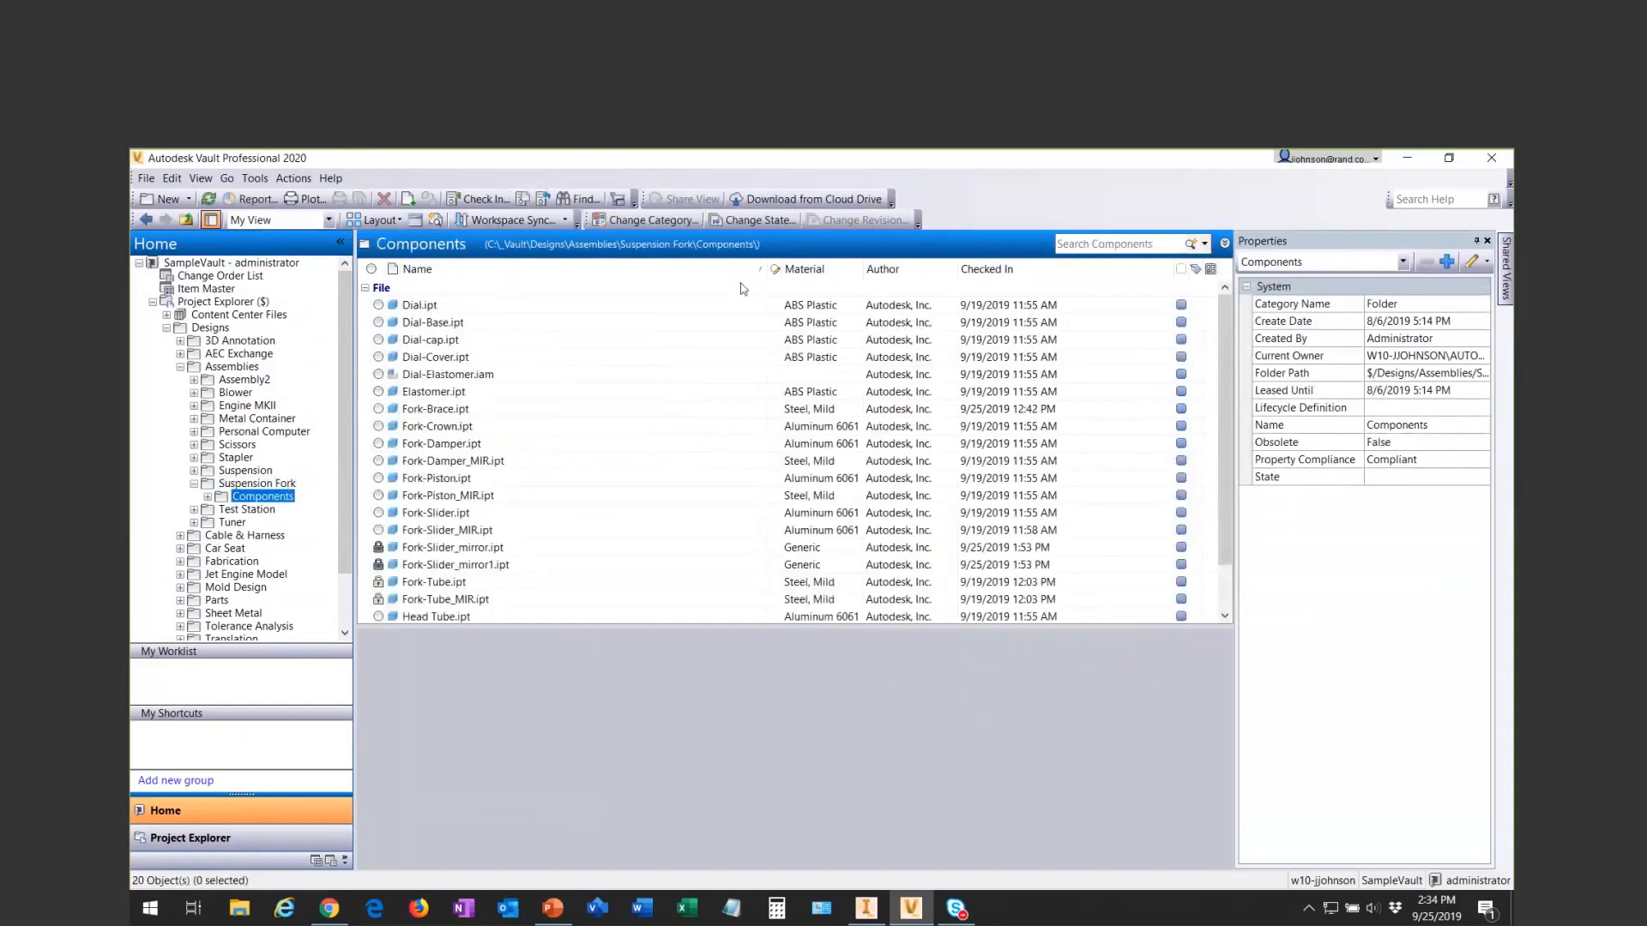
right_click(711, 275)
mouse_move(823, 442)
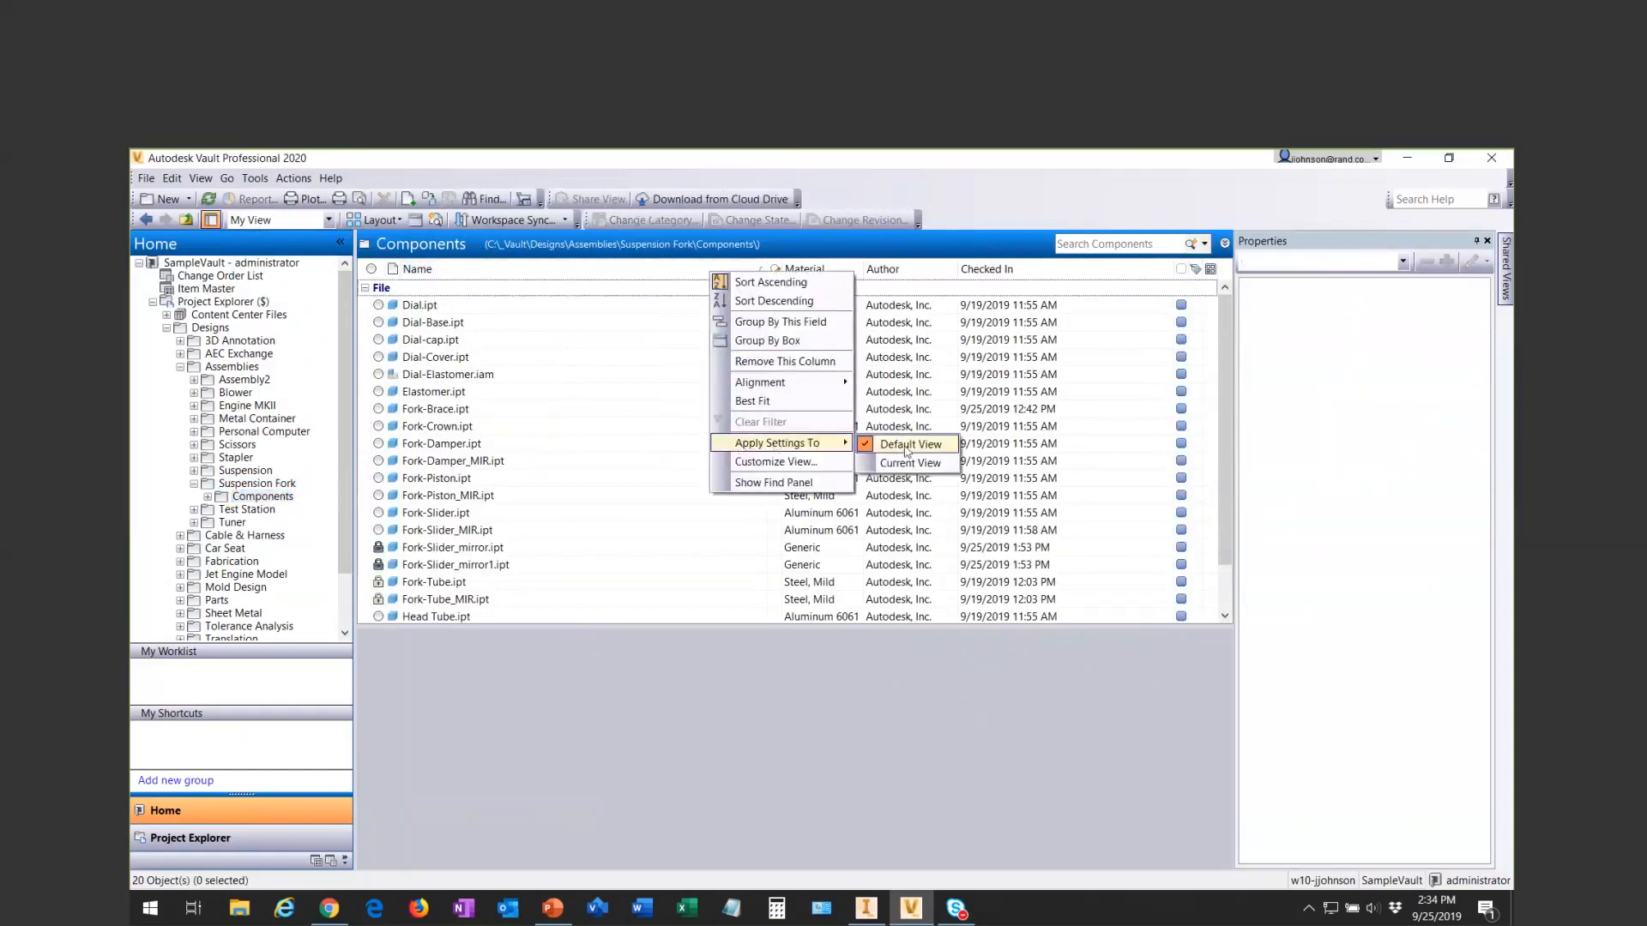
left_click(931, 464)
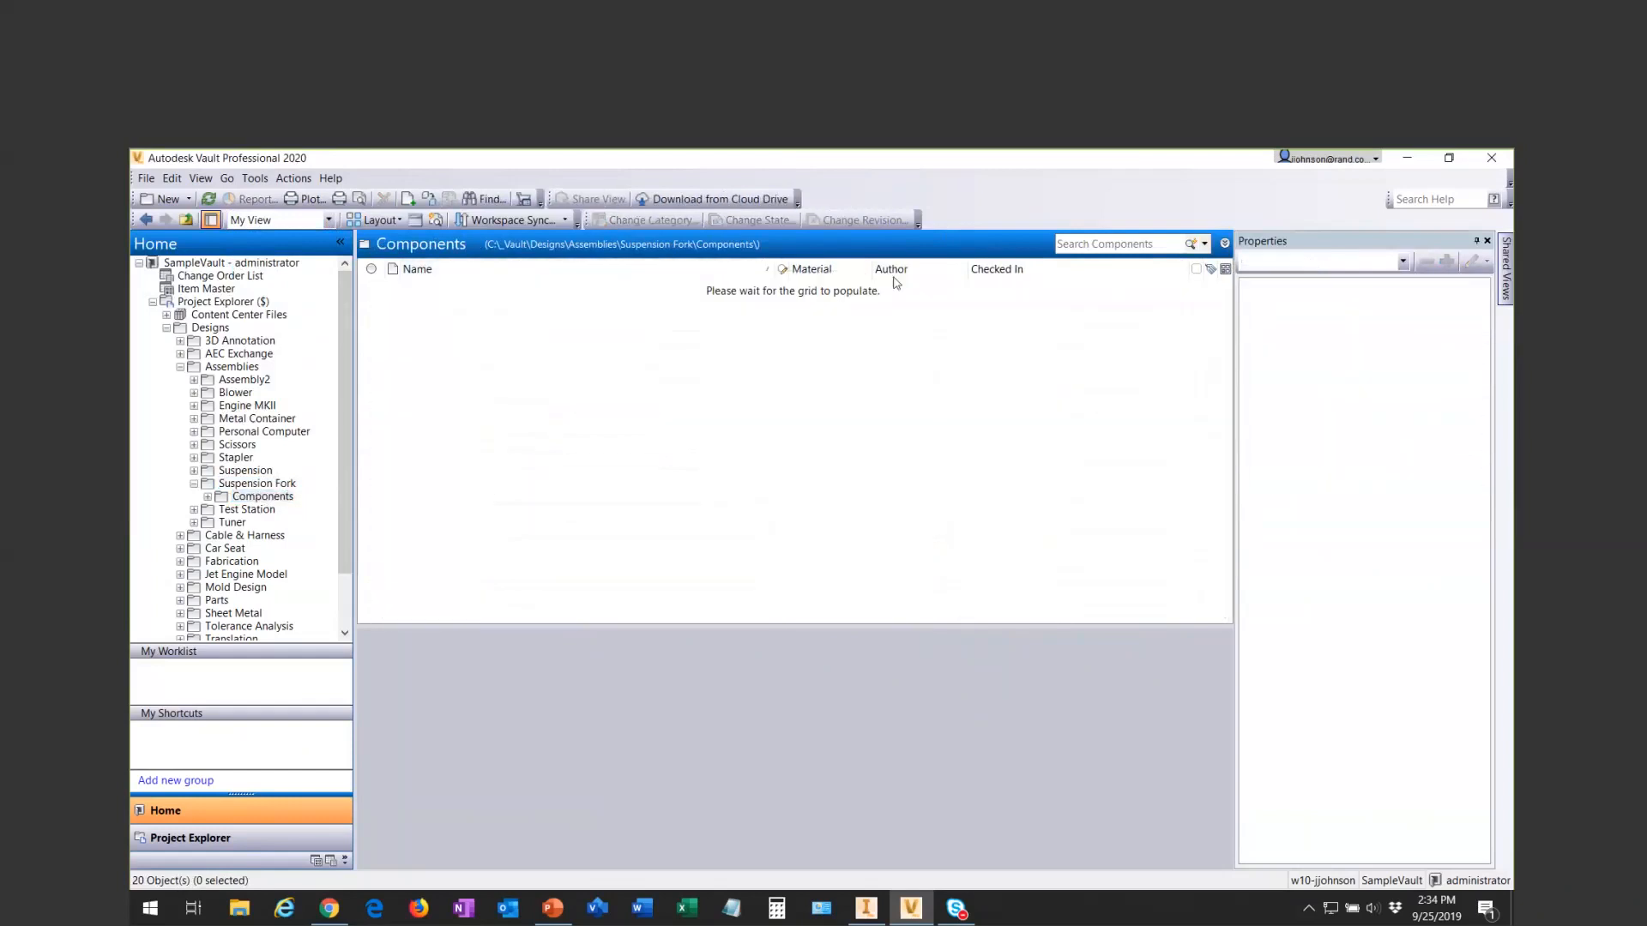
left_click_drag(892, 271, 943, 245)
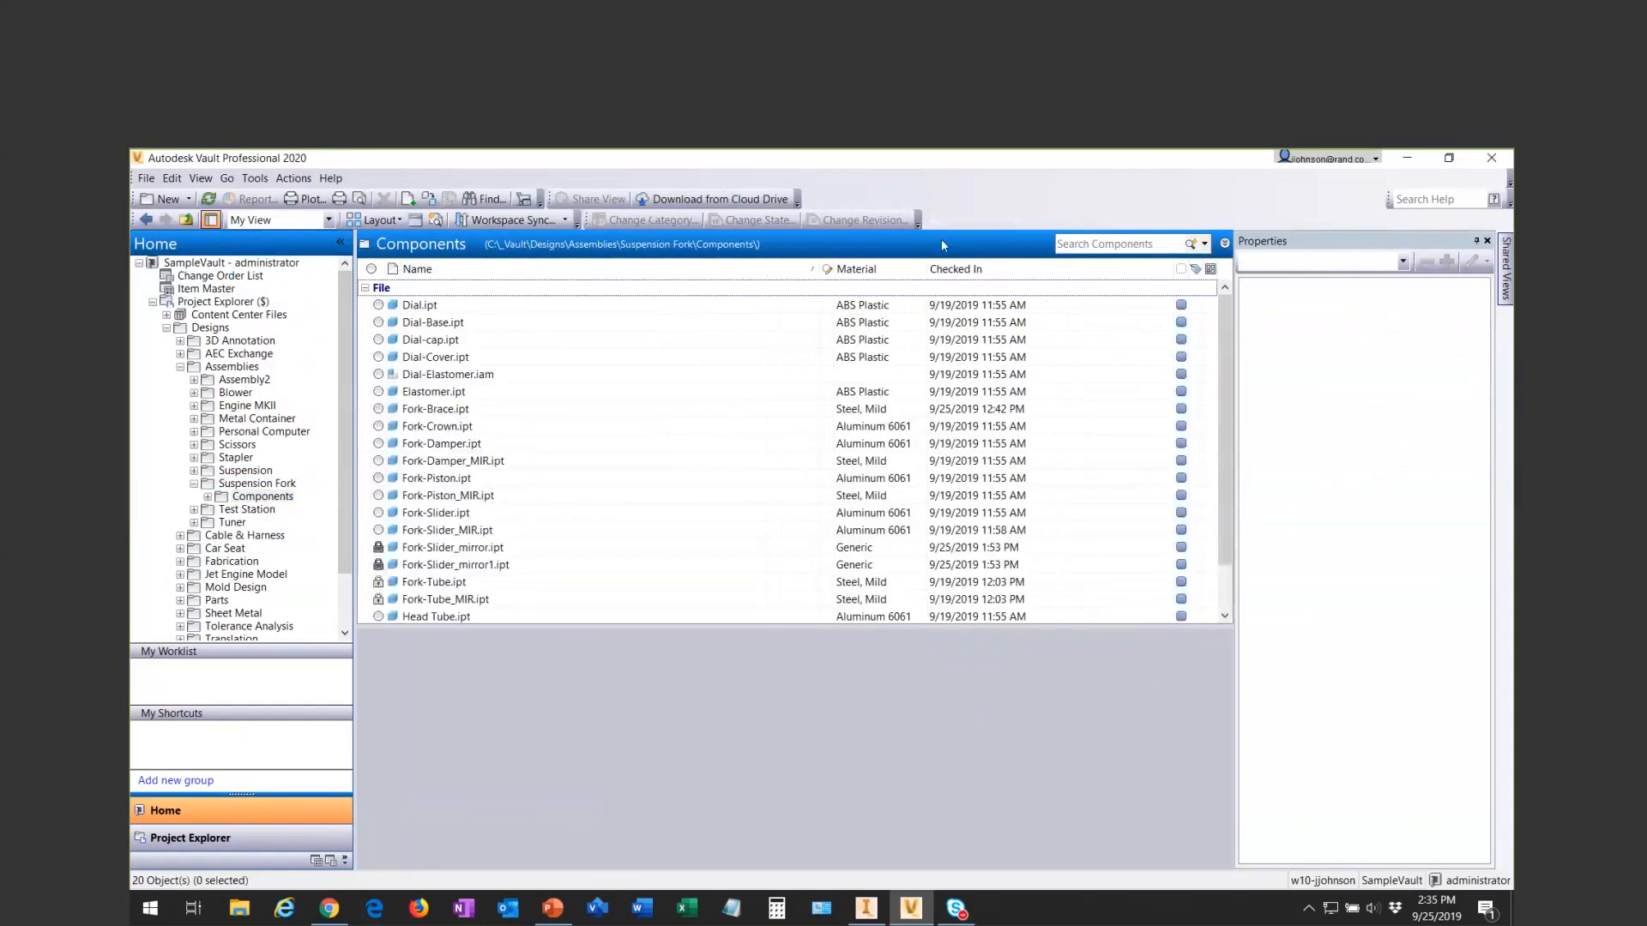
- Compare the columns of the Suspension Fork and Components folders, and set Components to apply its settings to the Default View
left_click(266, 484)
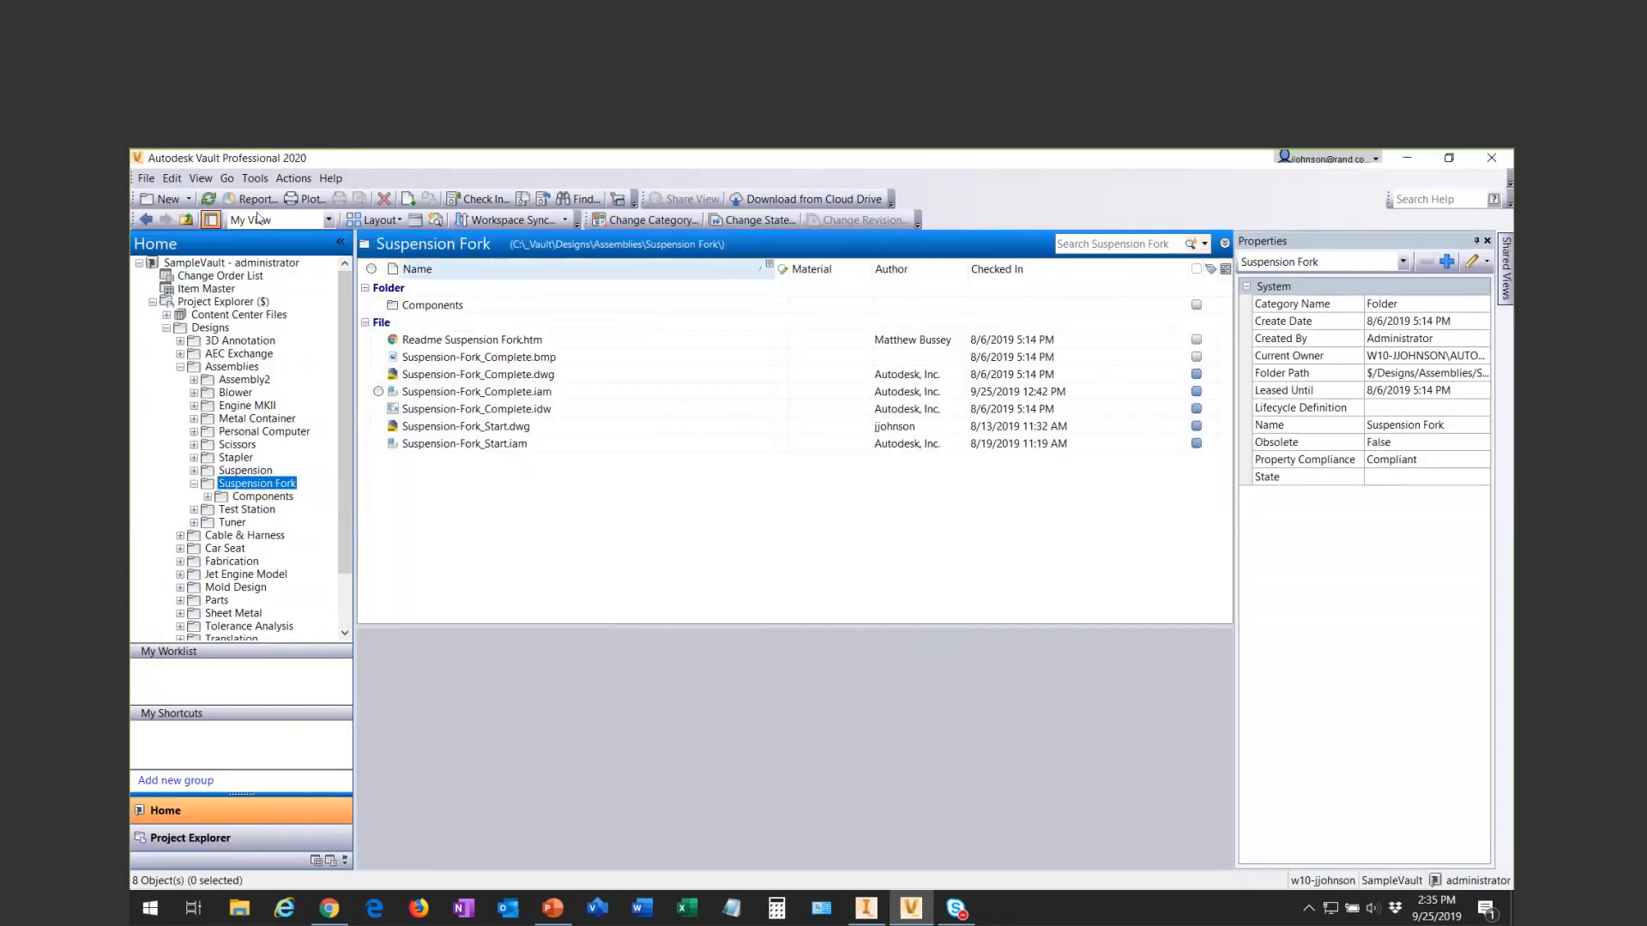
left_click(263, 497)
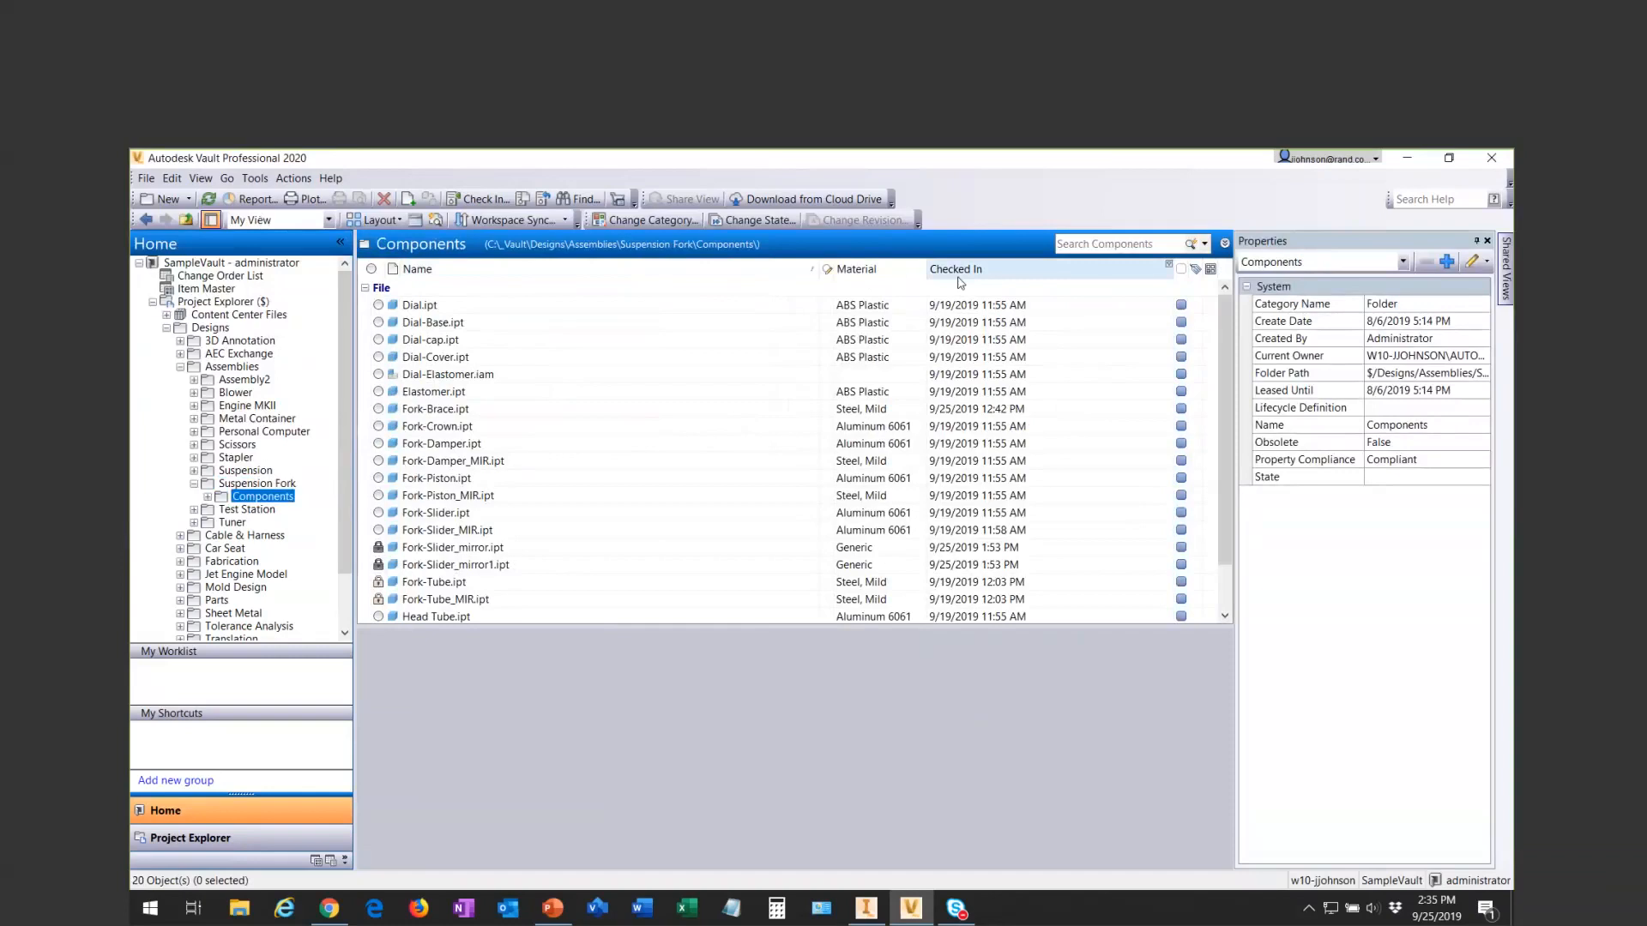
right_click(759, 274)
mouse_move(859, 446)
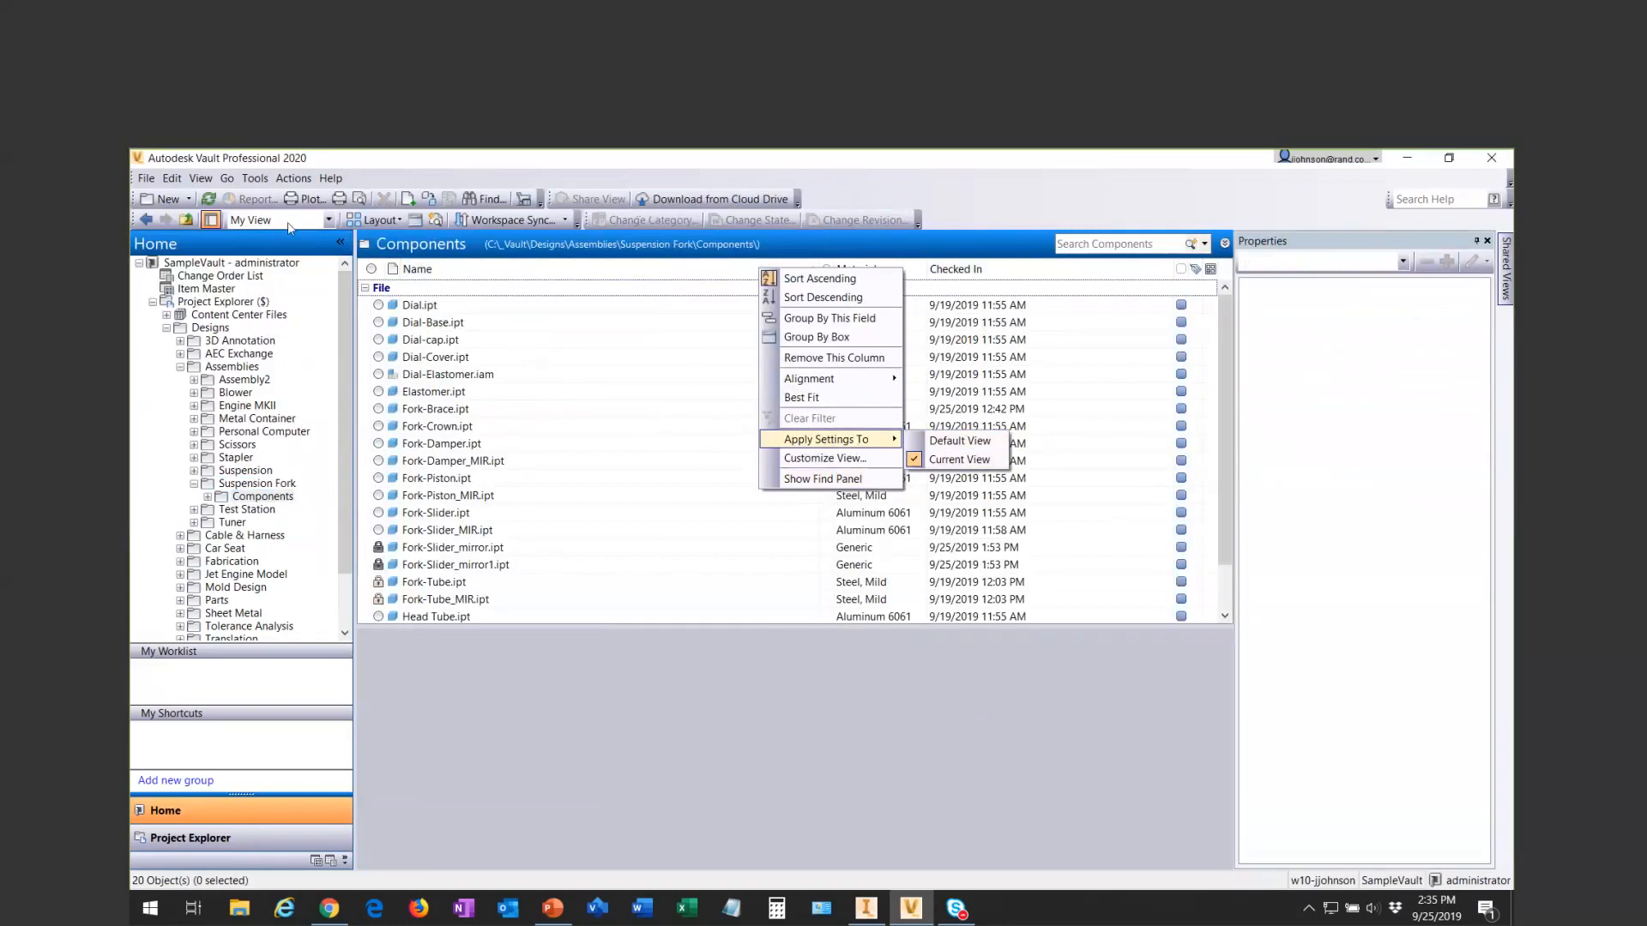
left_click(947, 443)
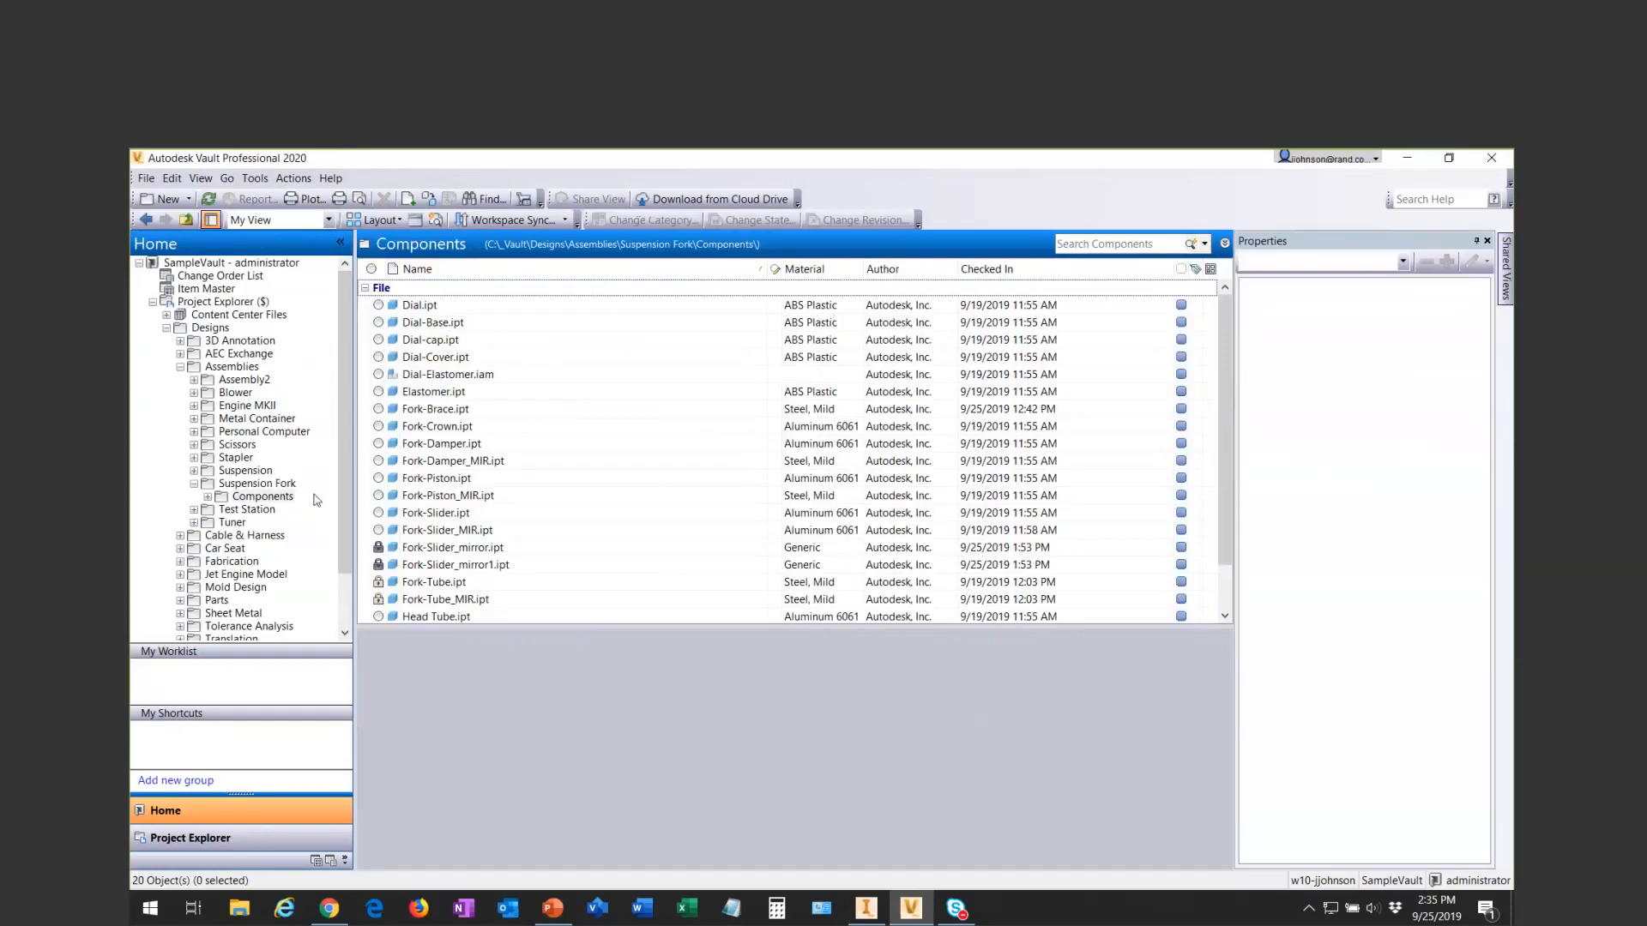
- Start modifying My View from the Components folder's custom view management and open its custom filters
left_click(276, 498)
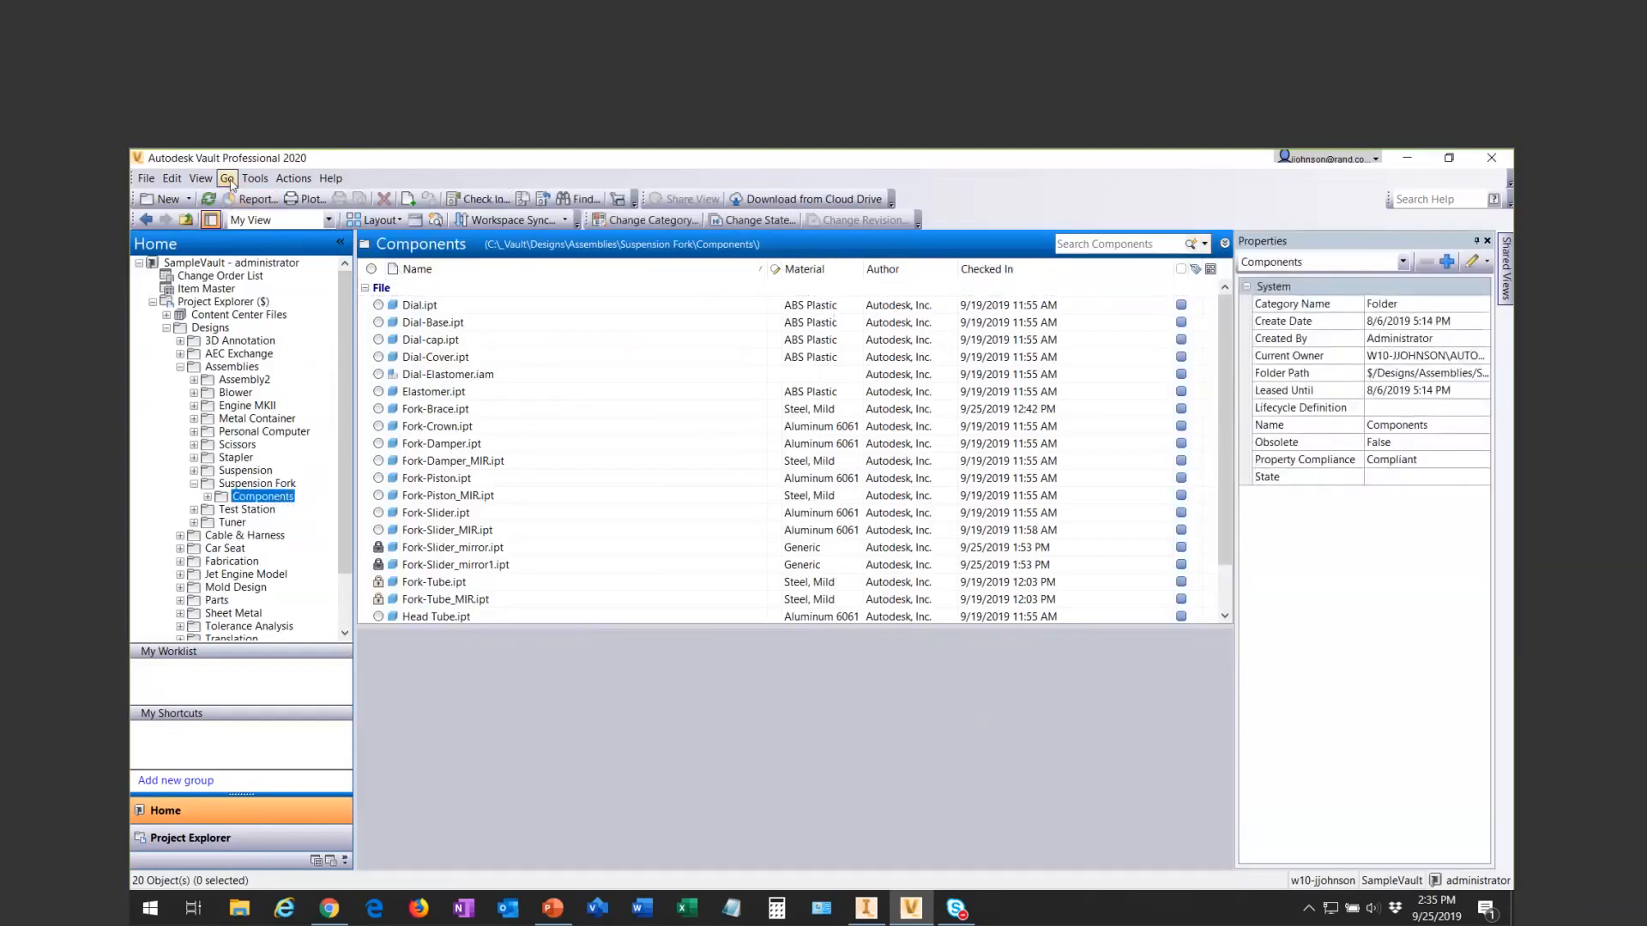
left_click(328, 220)
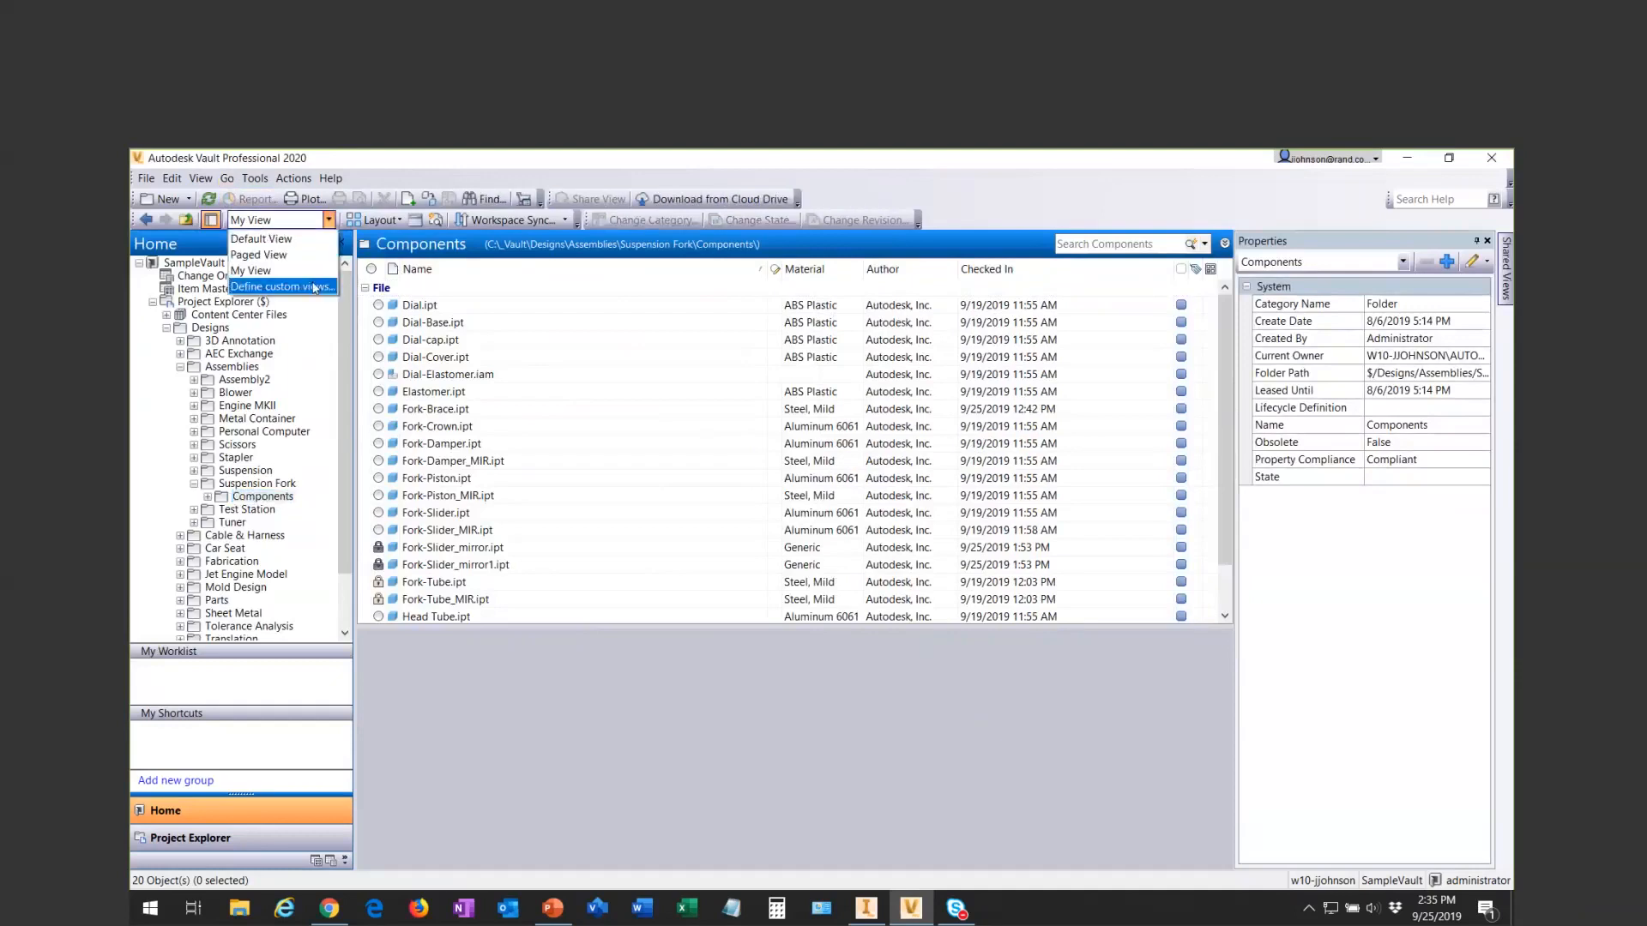
left_click(315, 288)
left_click(727, 499)
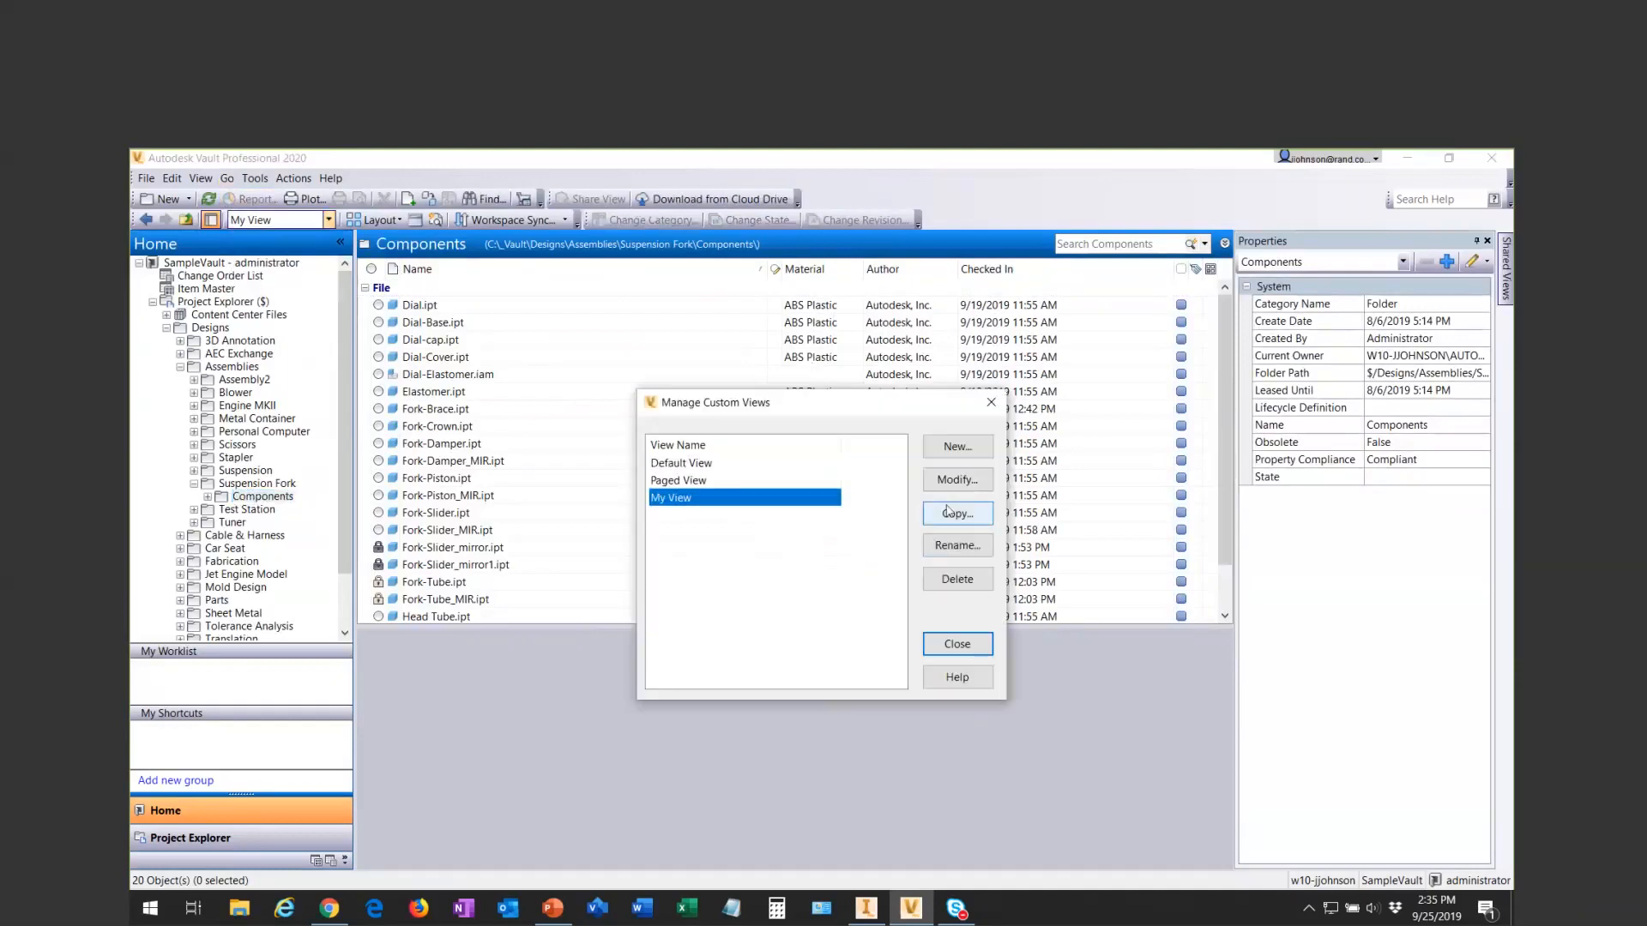
left_click(957, 479)
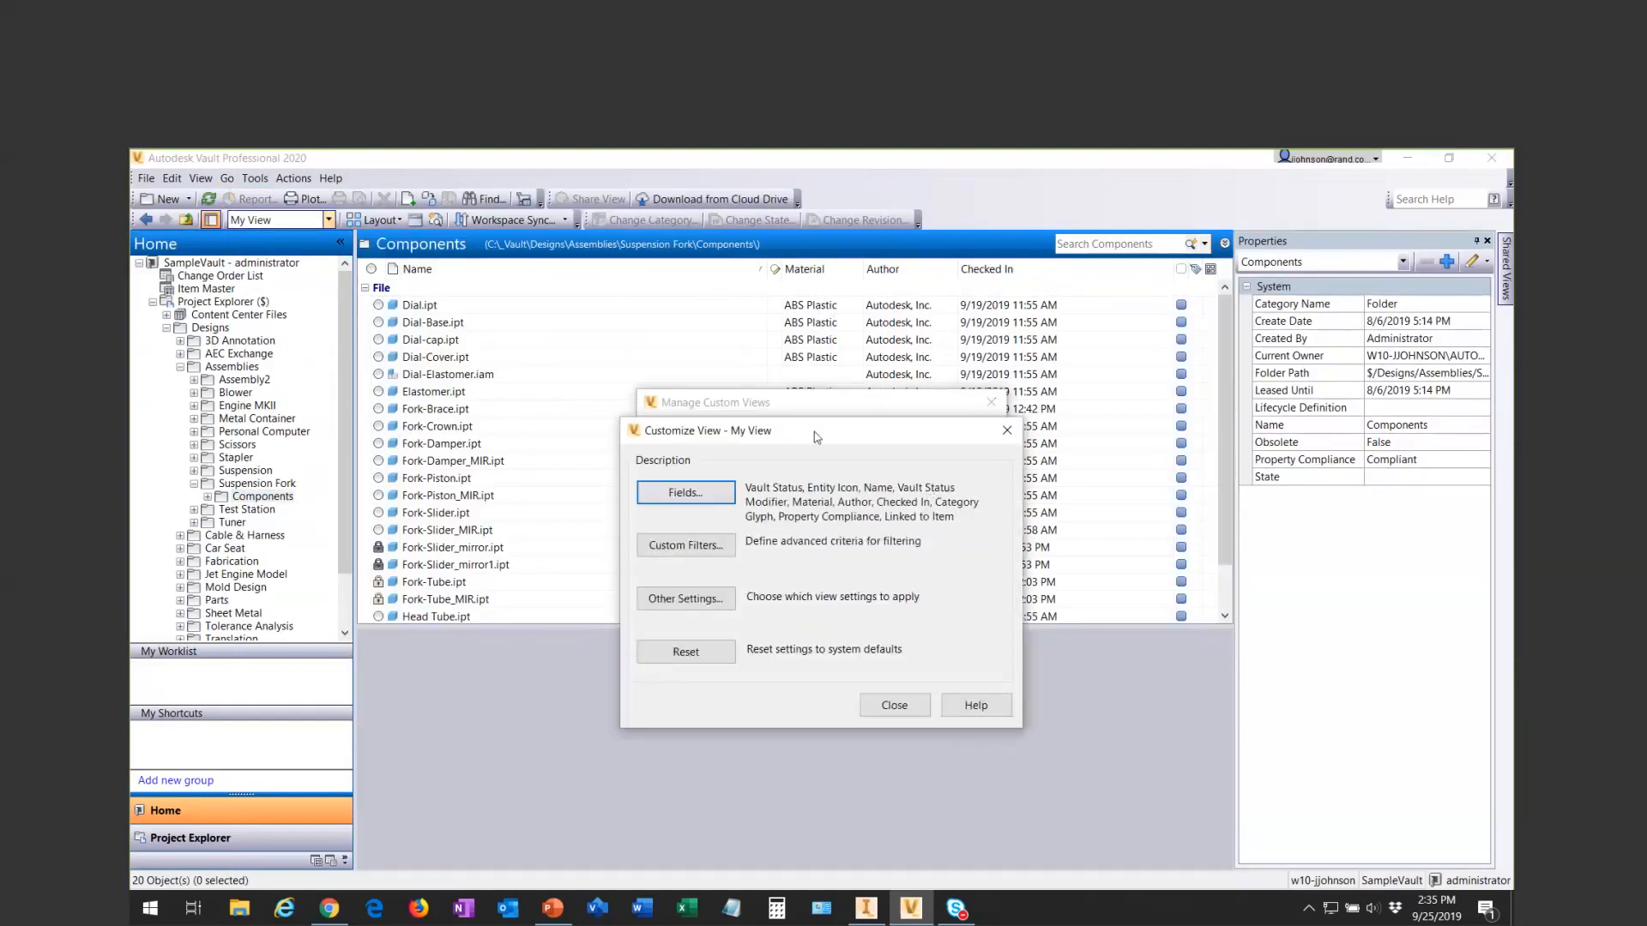
left_click_drag(816, 437, 818, 312)
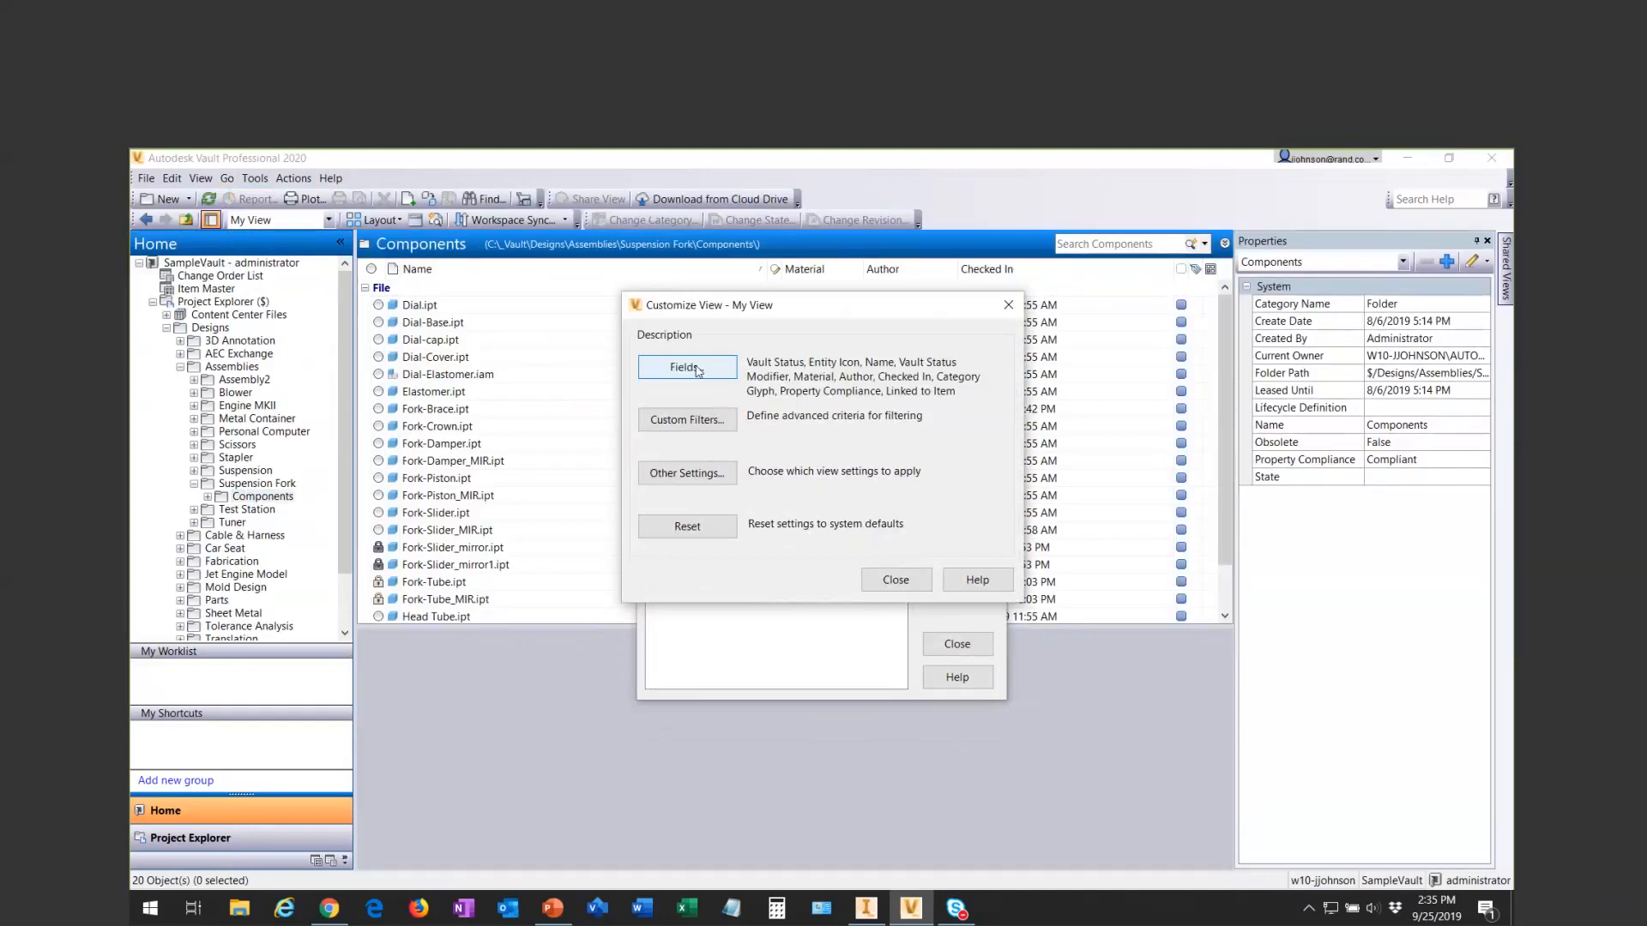
left_click(688, 420)
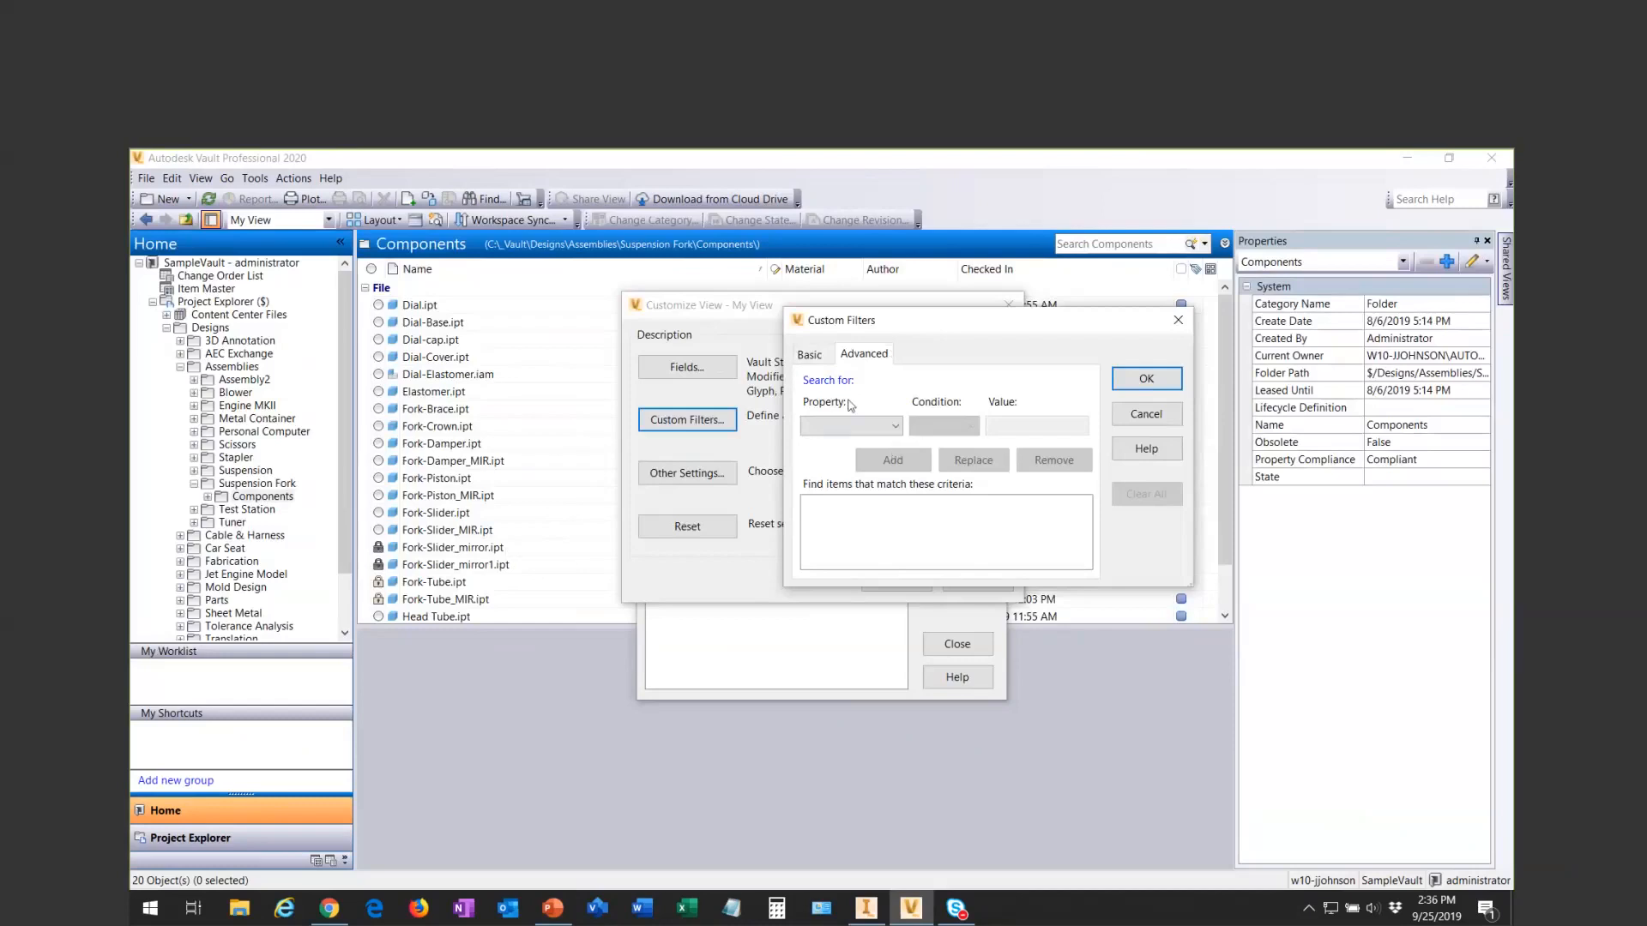
- Add the advanced filter criterion State contains Review to My View, and save and close the custom view settings
left_click_drag(845, 320, 796, 341)
left_click(844, 445)
left_click_drag(911, 507, 950, 806)
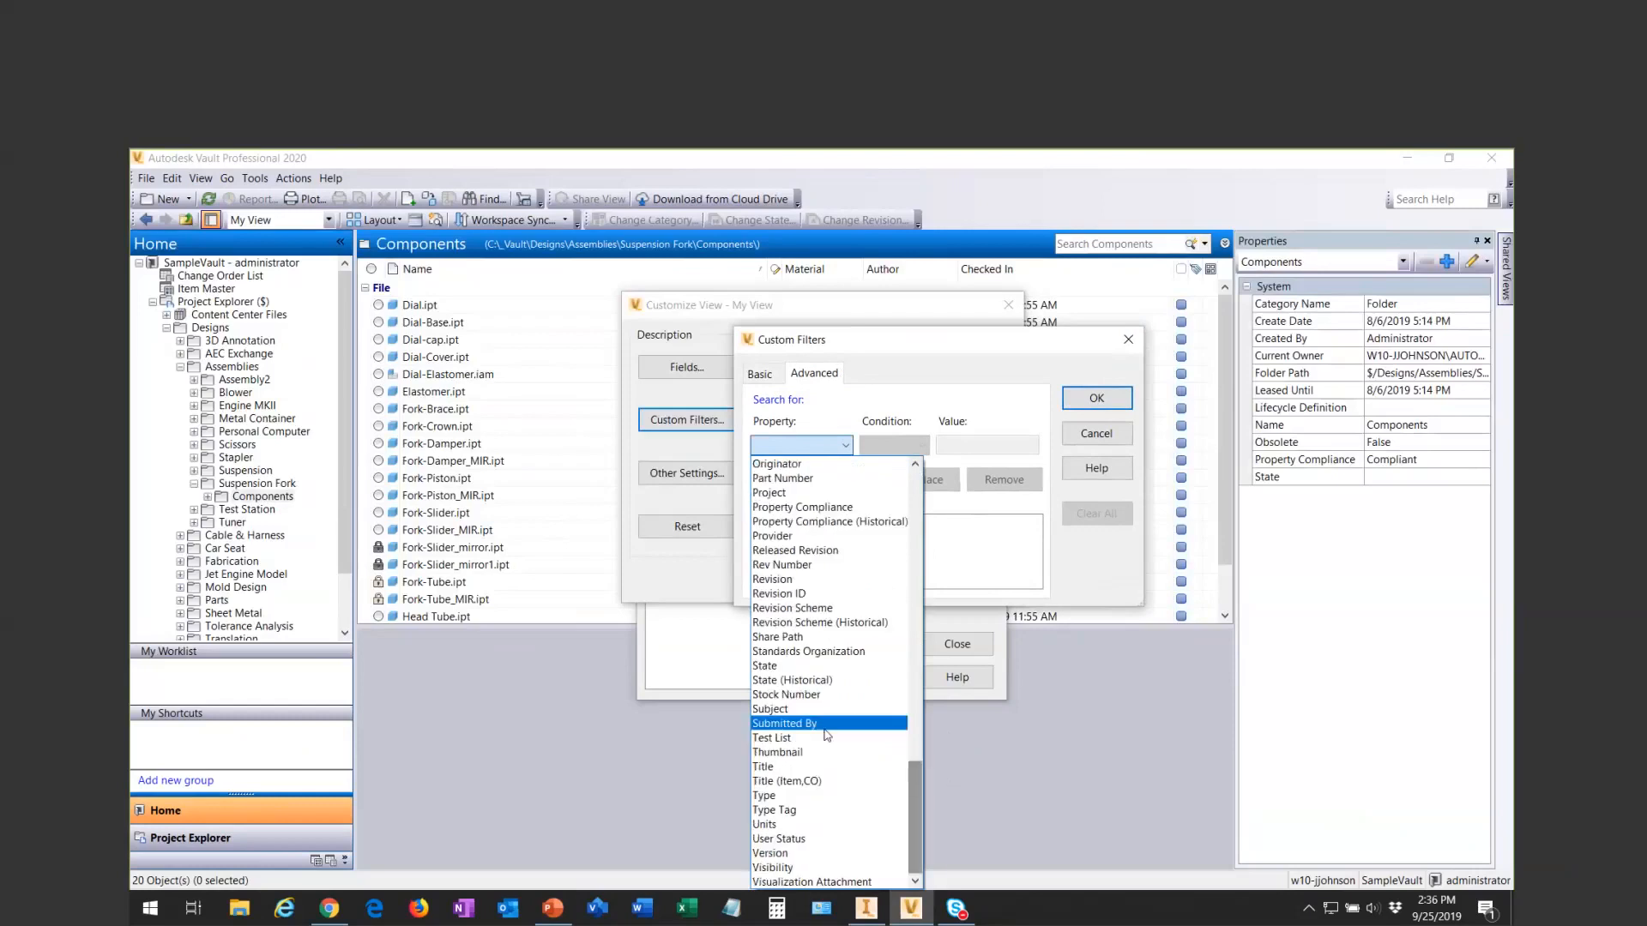
left_click(806, 665)
left_click(964, 444)
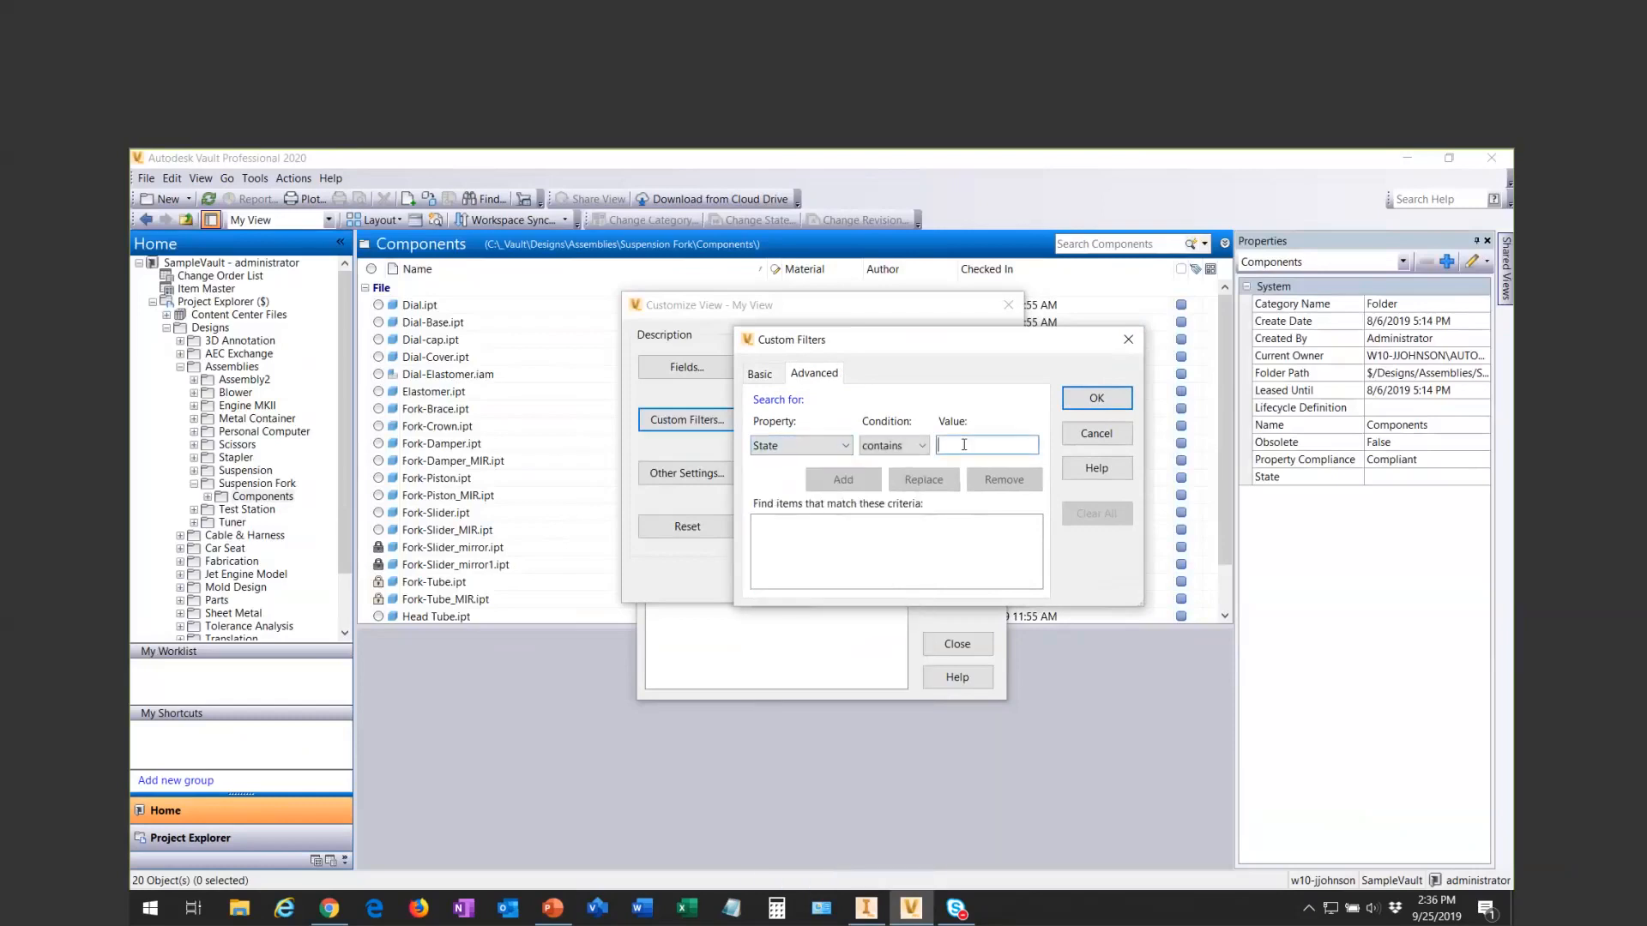
type("Review")
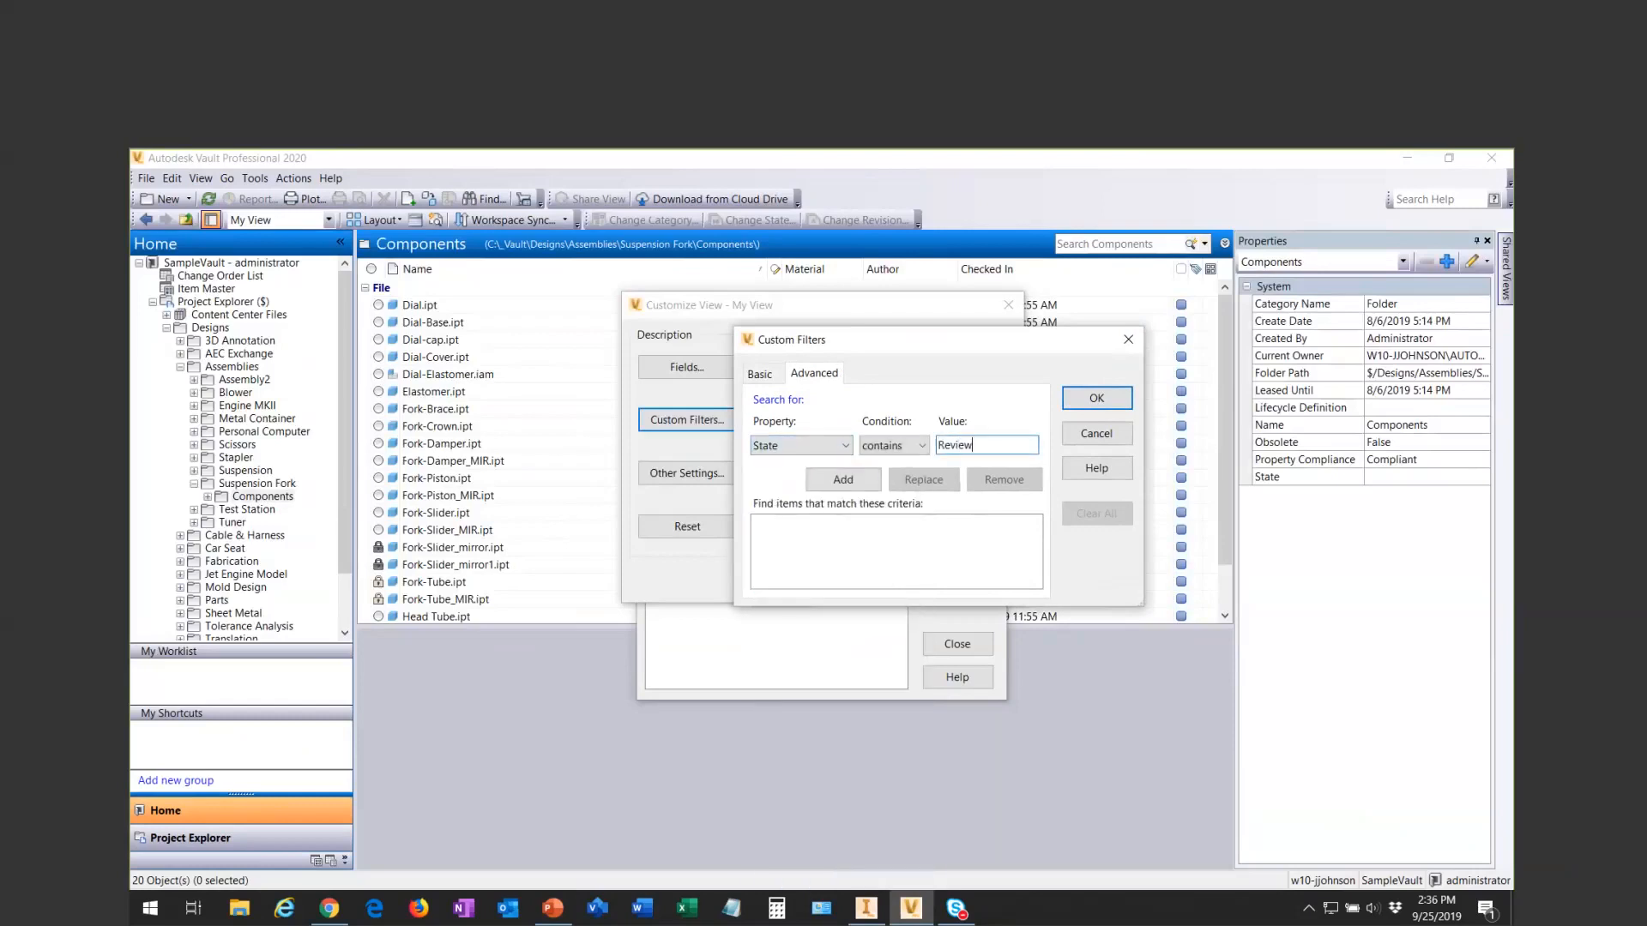
left_click(867, 481)
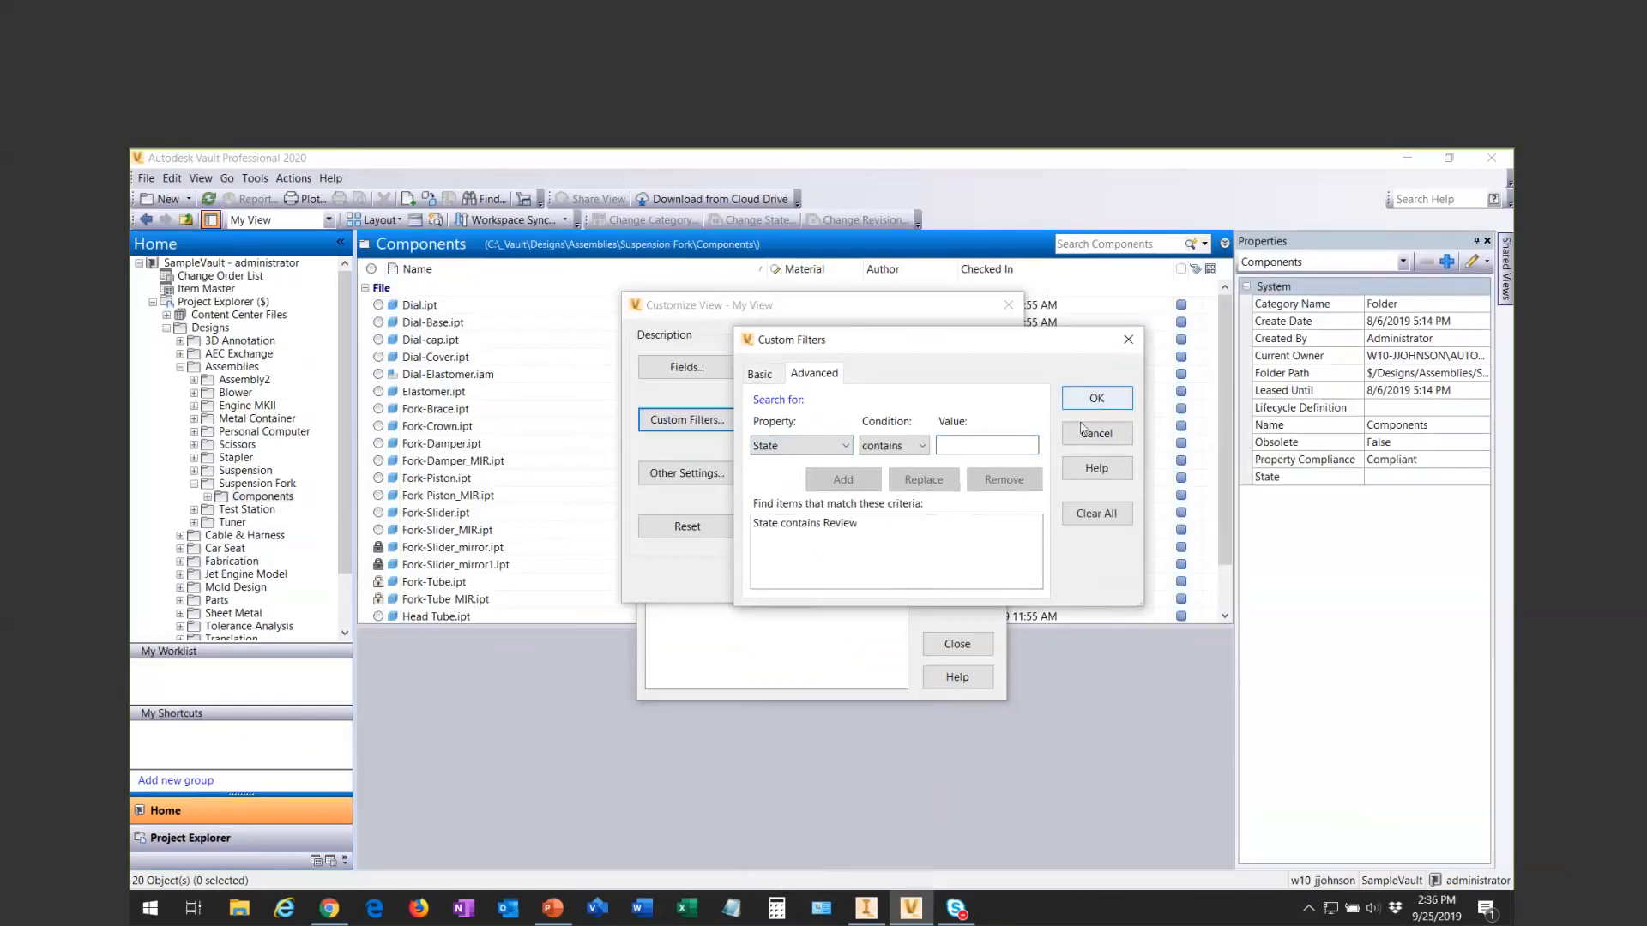
left_click(1097, 398)
left_click(928, 575)
left_click(970, 643)
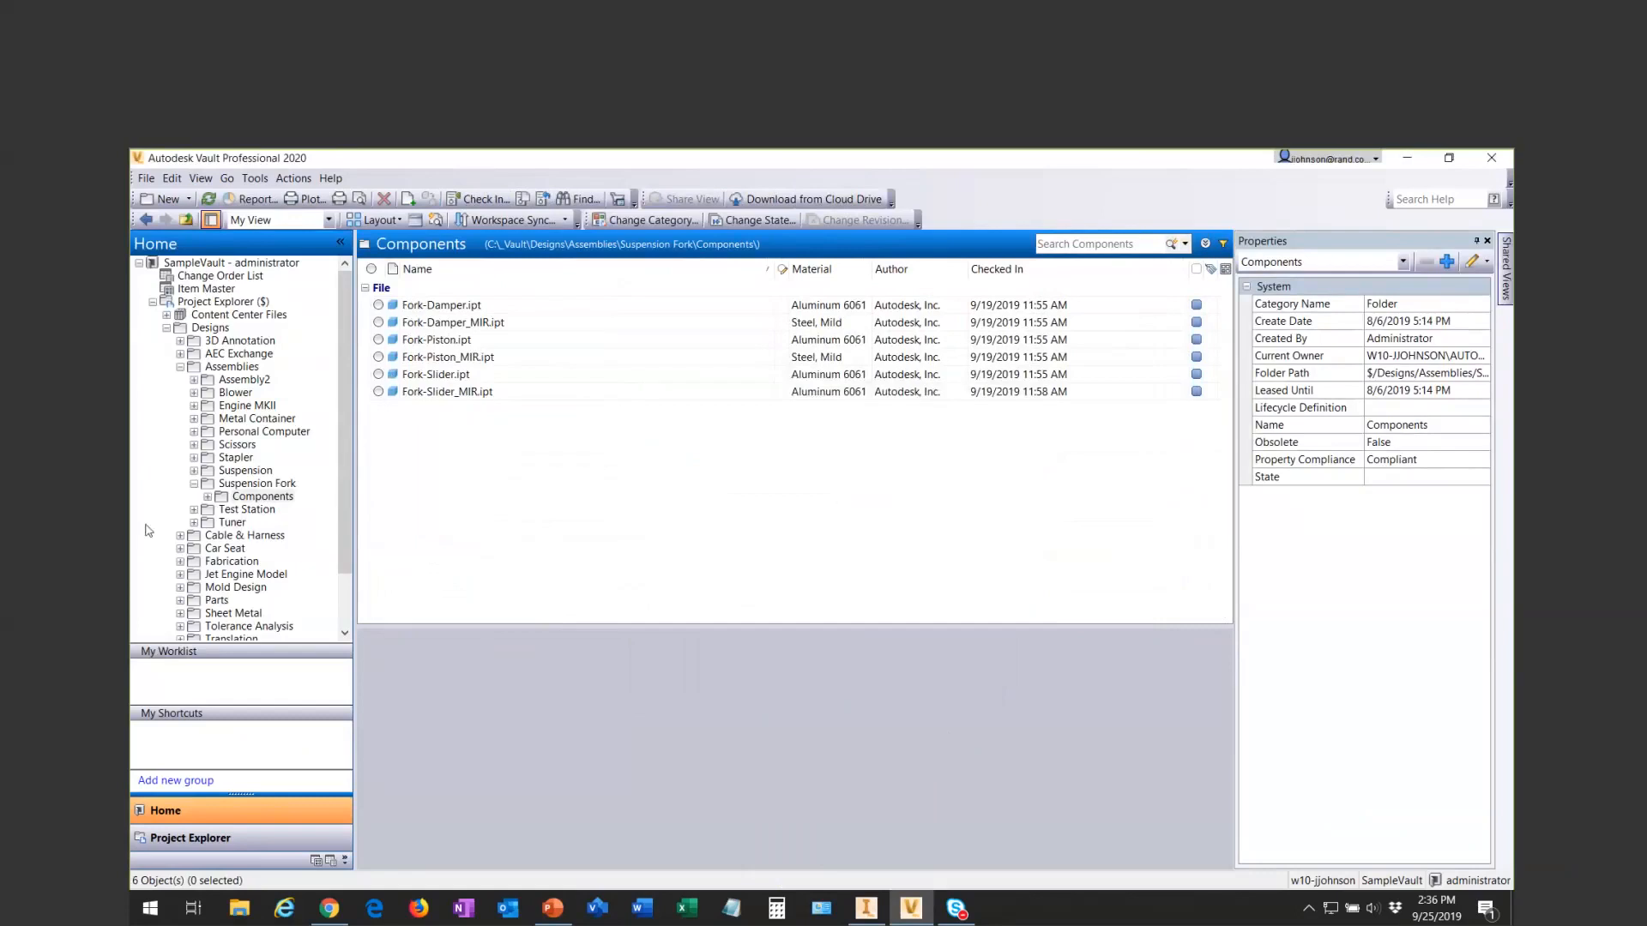
- Check the filtered My View in the Suspension Fork folder, and switch that folder back to the Default View
left_click(233, 485)
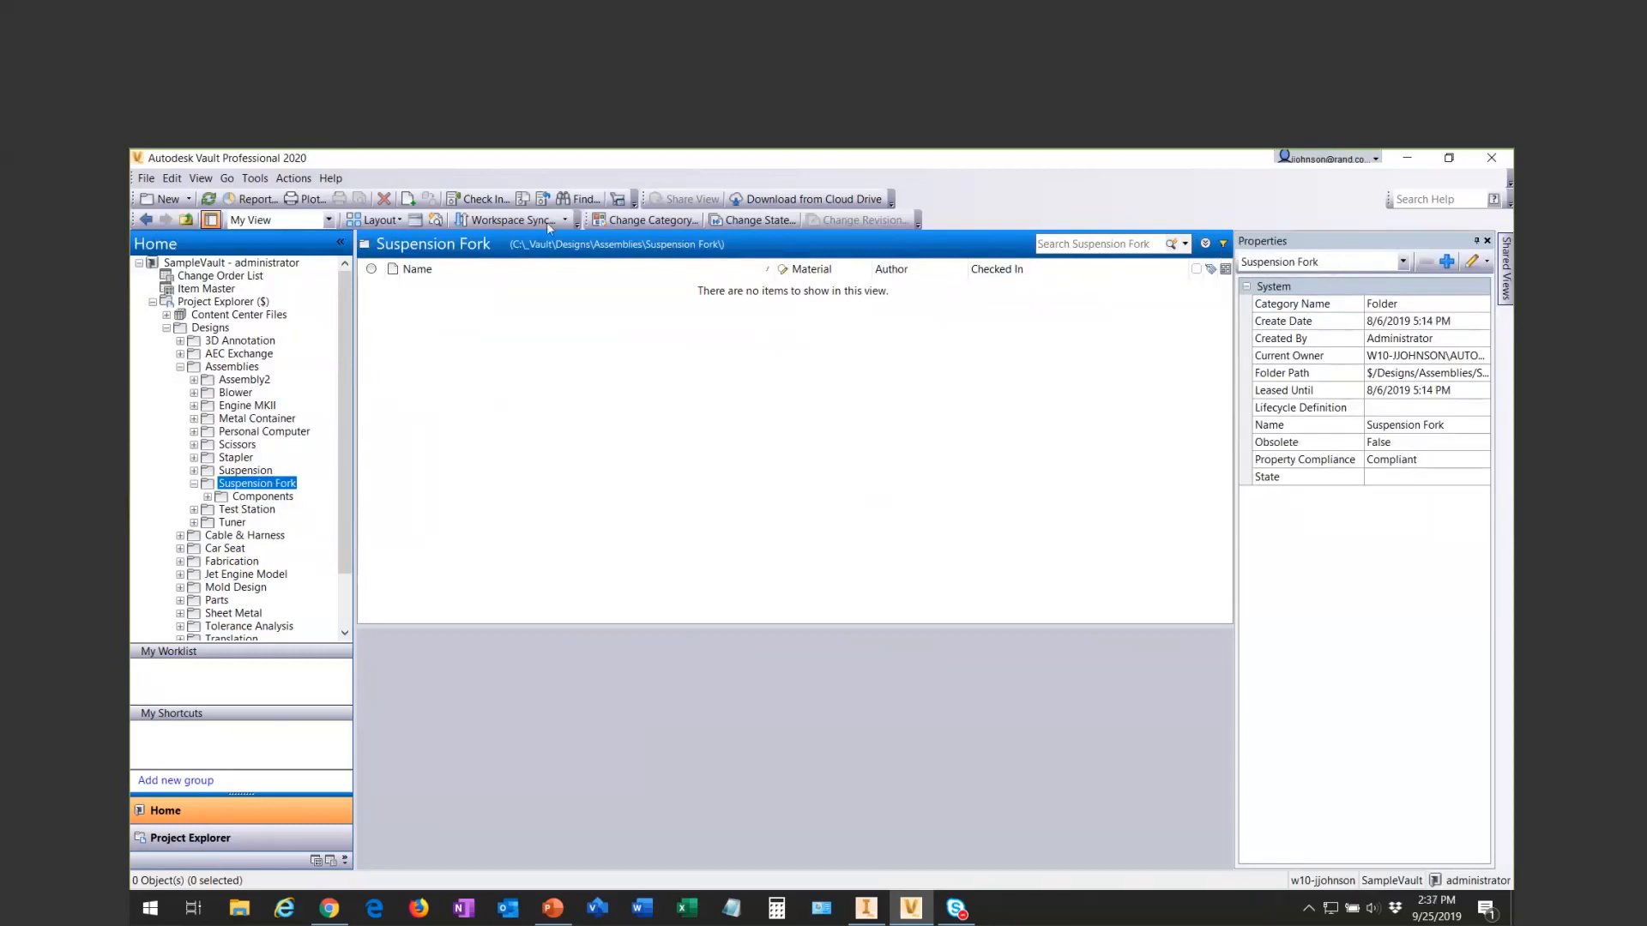
left_click(329, 220)
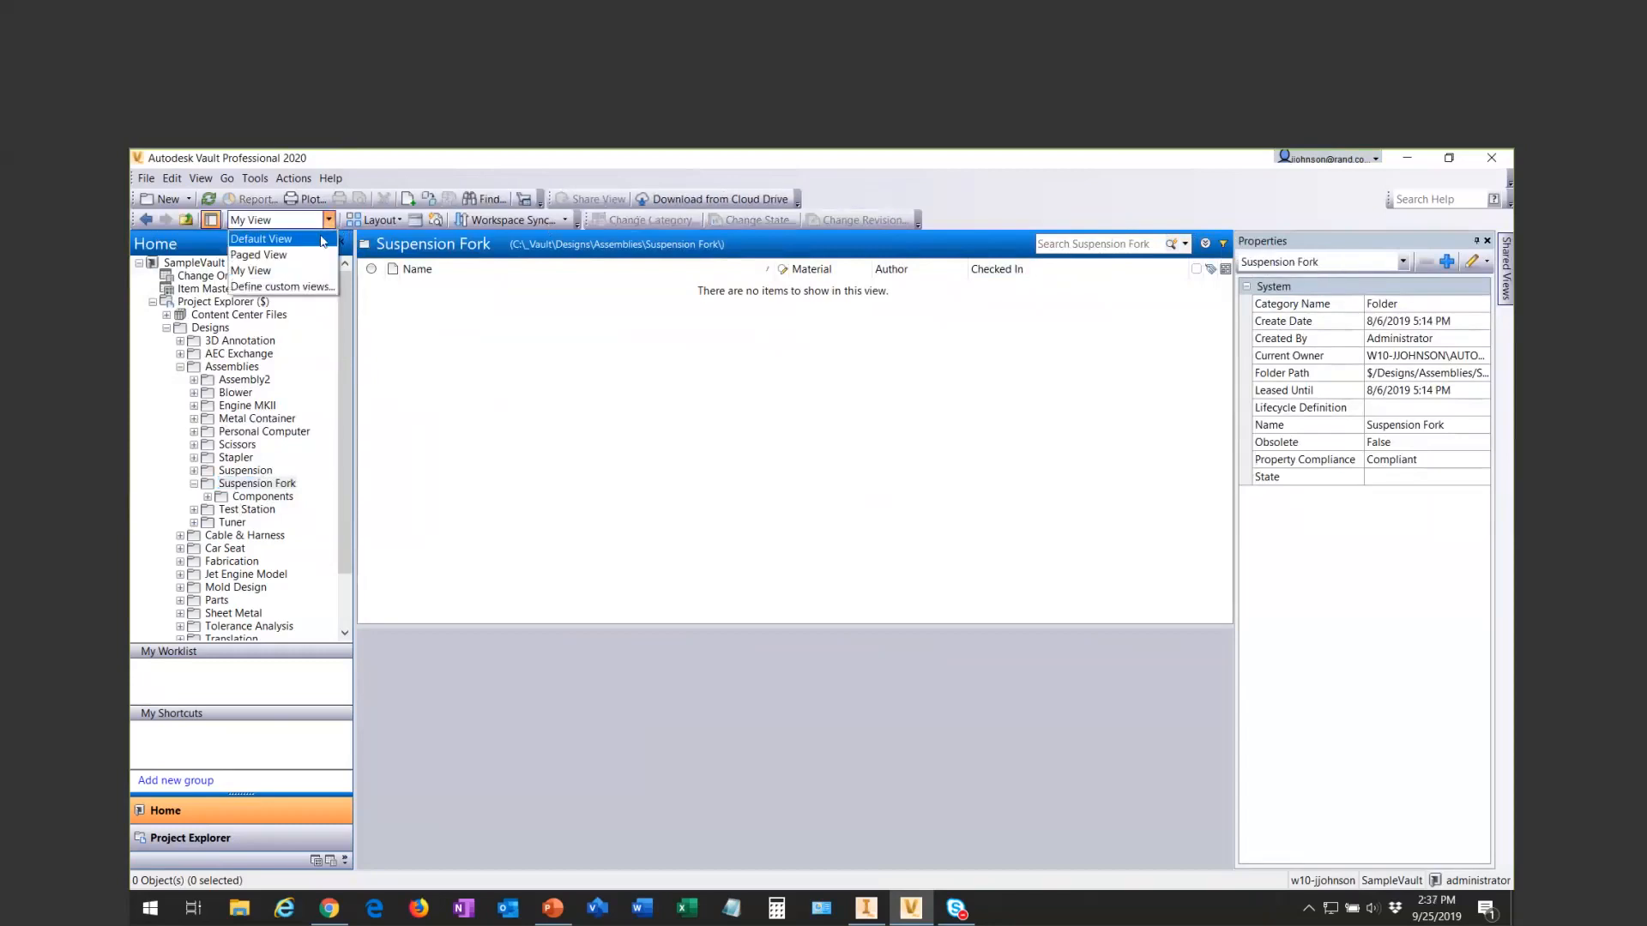
left_click(257, 239)
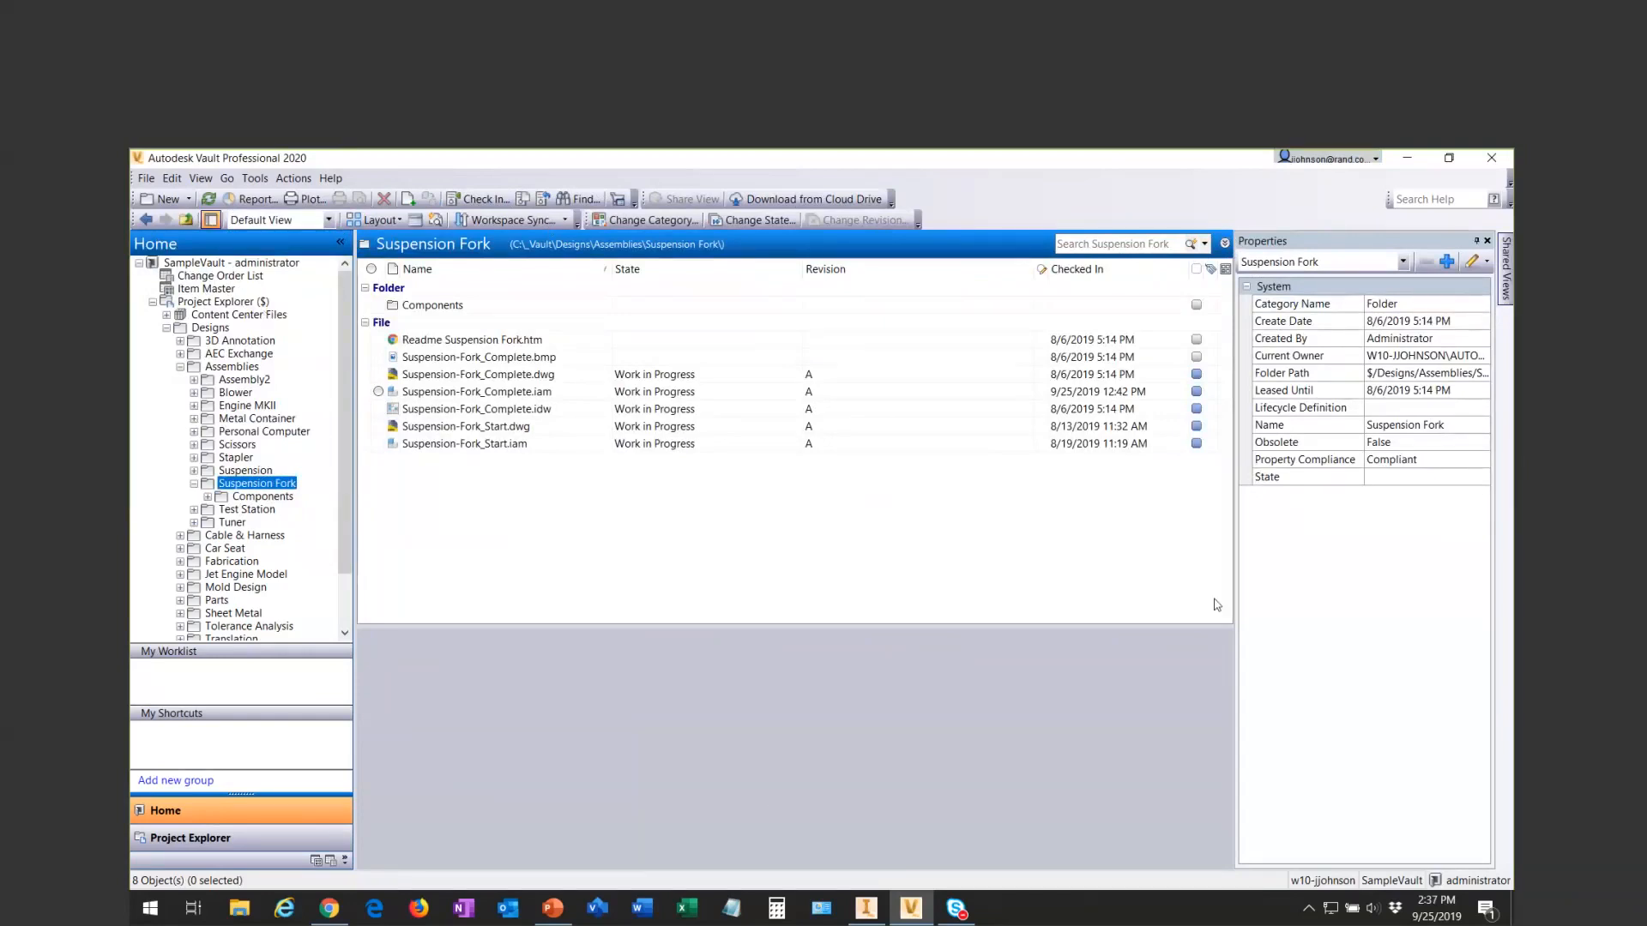
- Switch to the PowerPoint slide show and advance to the Admin Controls slide
key("alt+Tab")
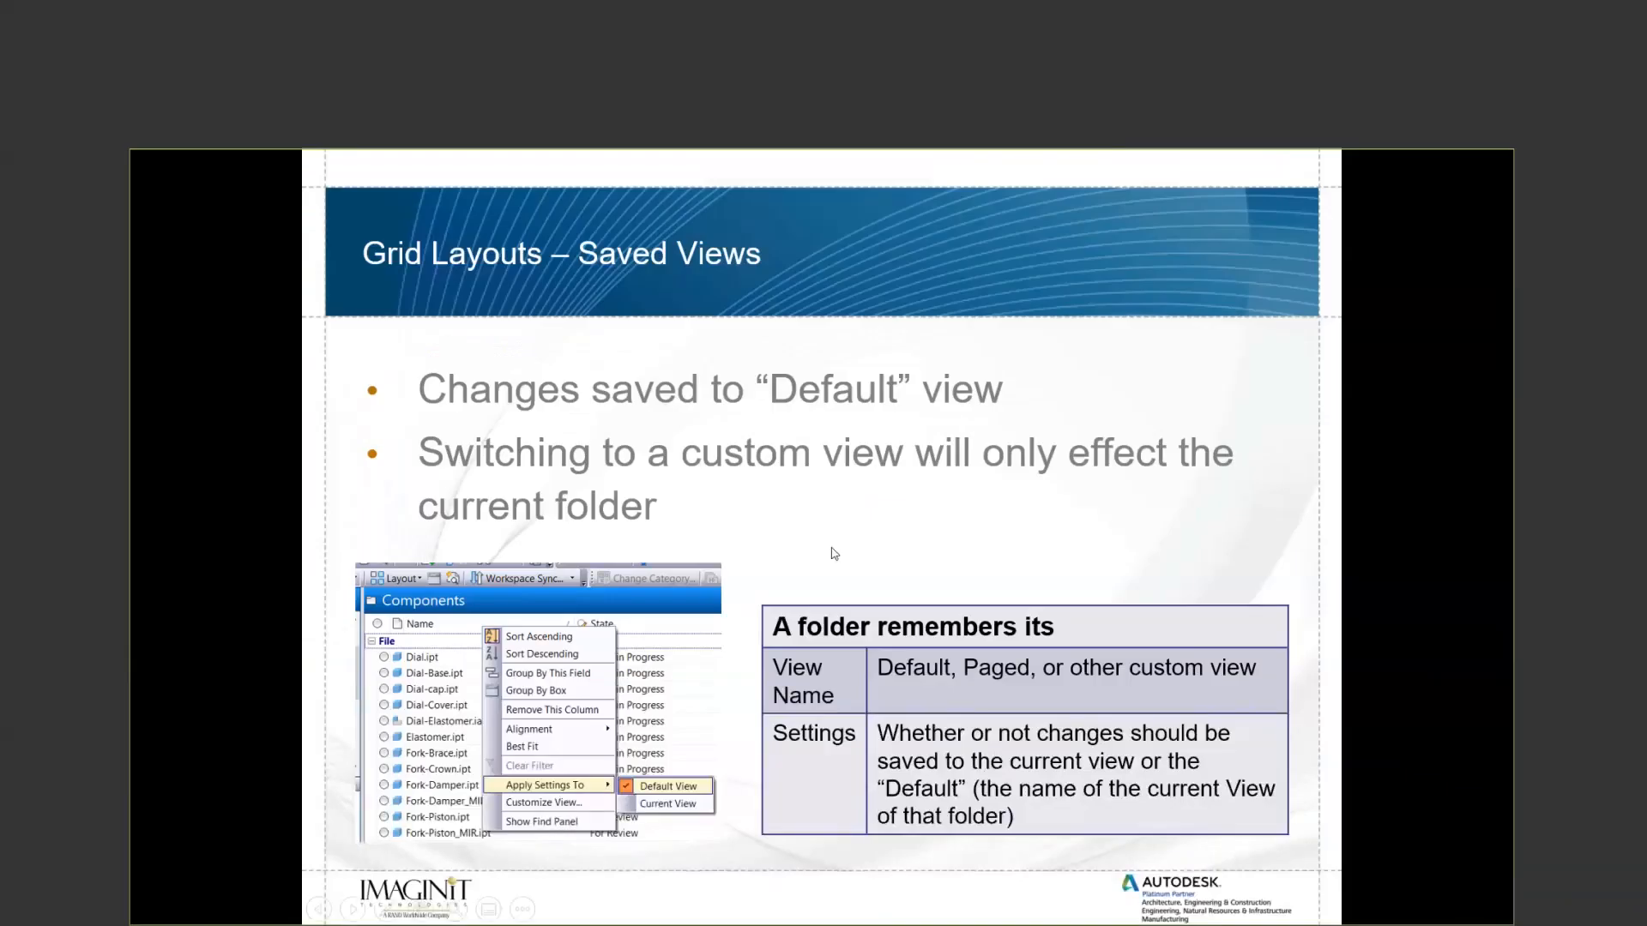
key("Right")
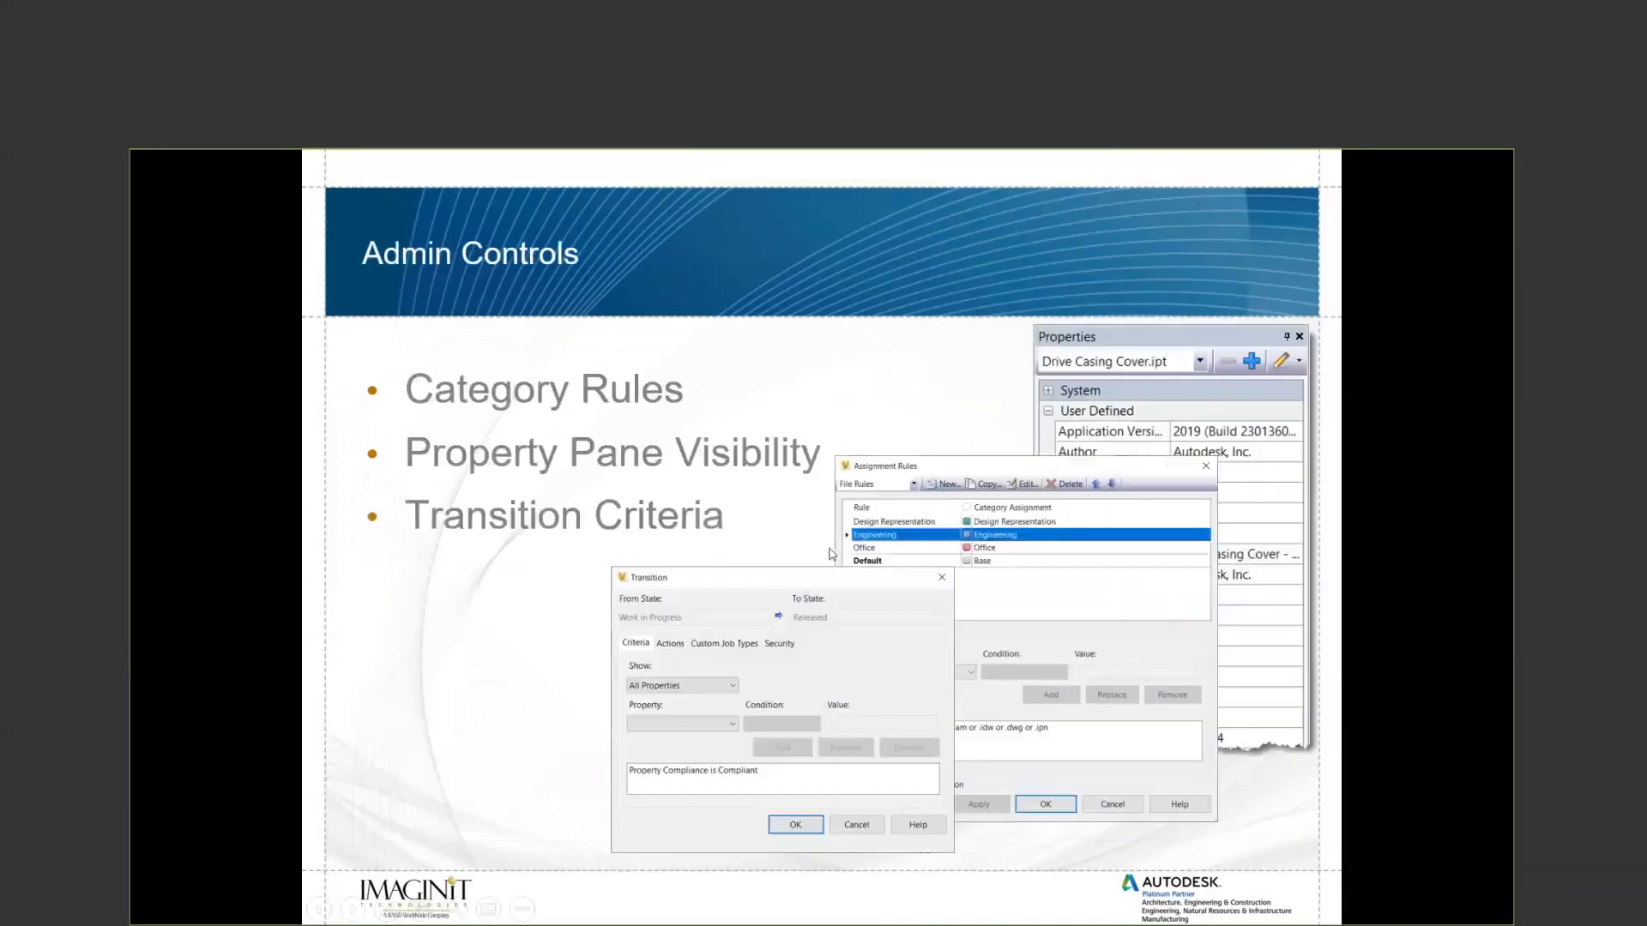
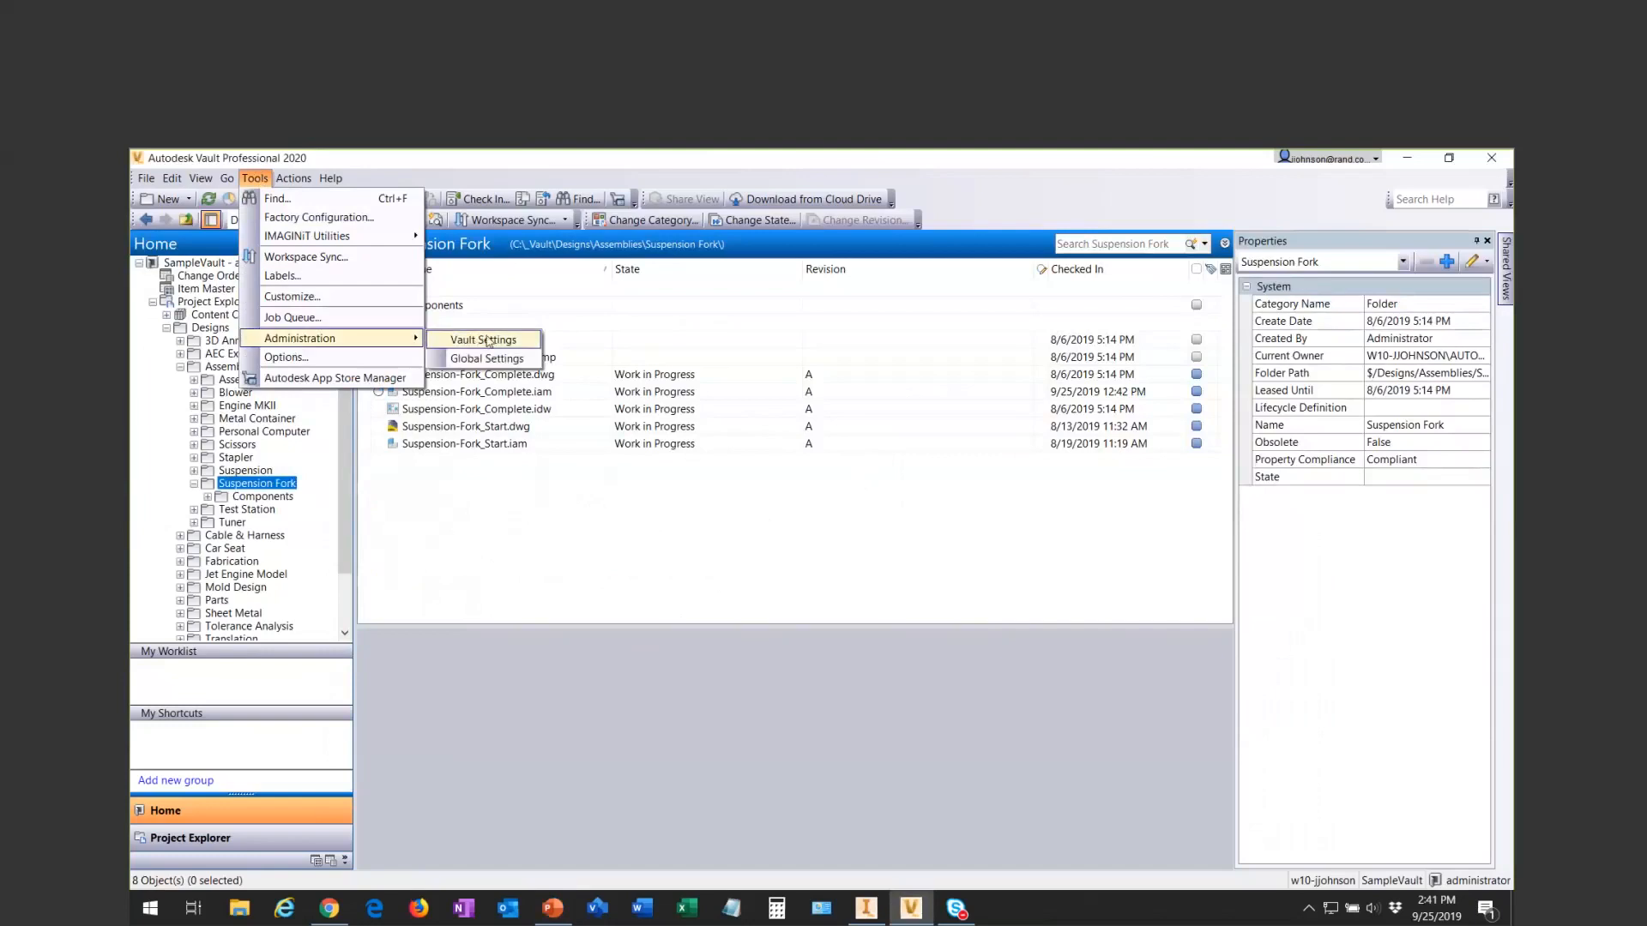
- Open the property definitions from the behavior settings of the vault administration
left_click(485, 340)
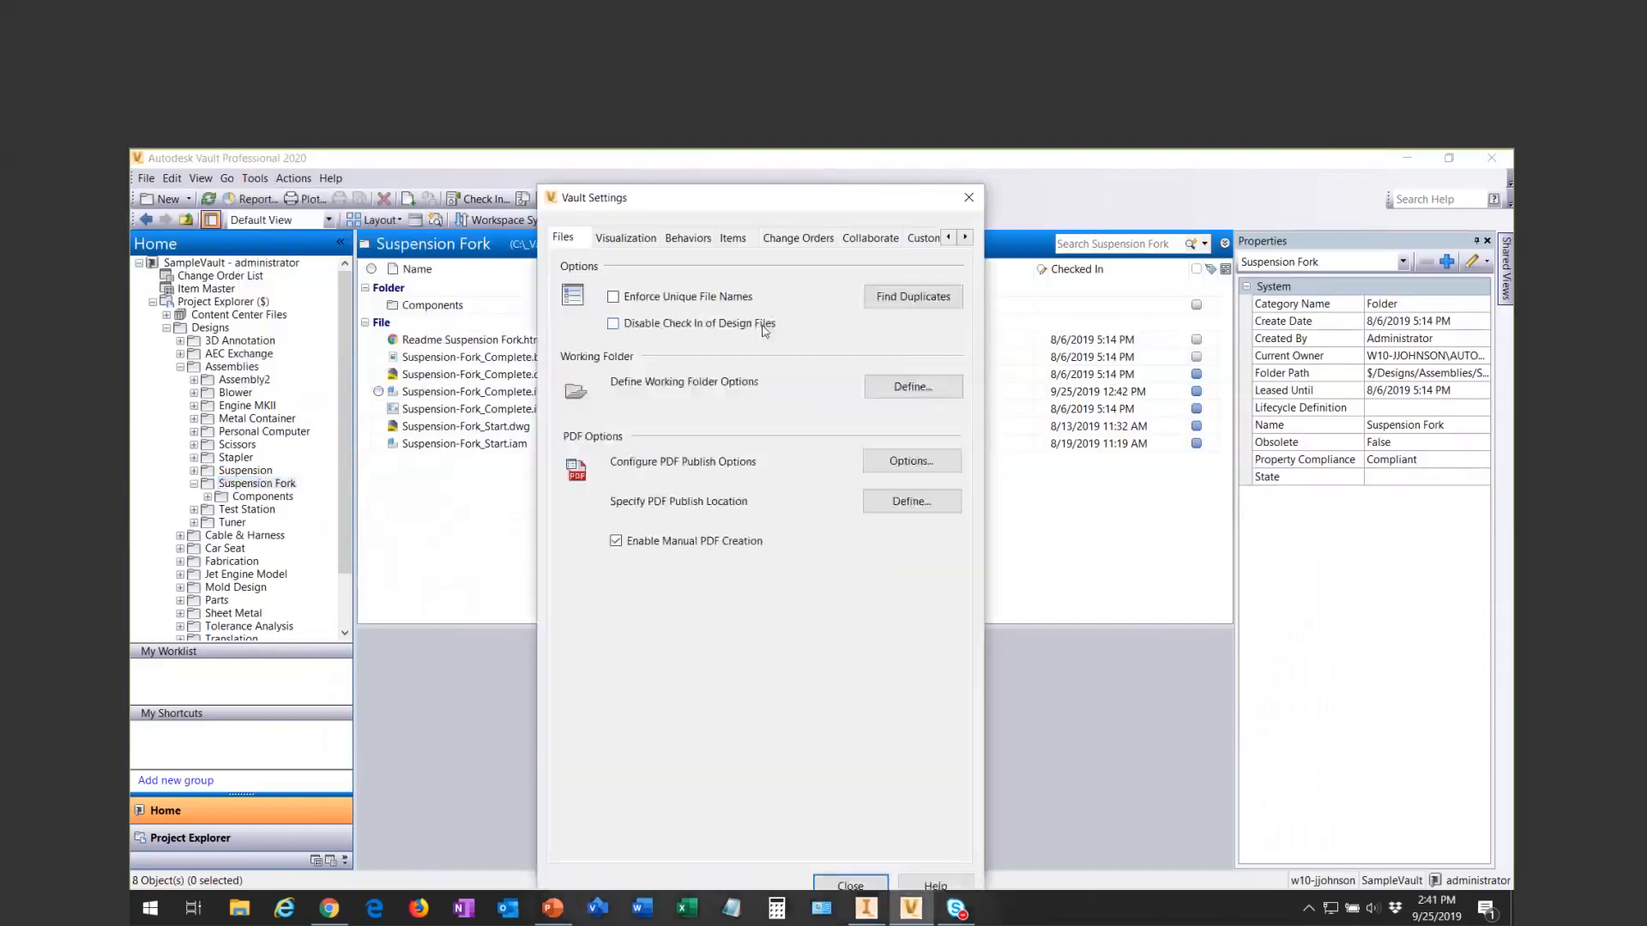
left_click(679, 240)
left_click(898, 496)
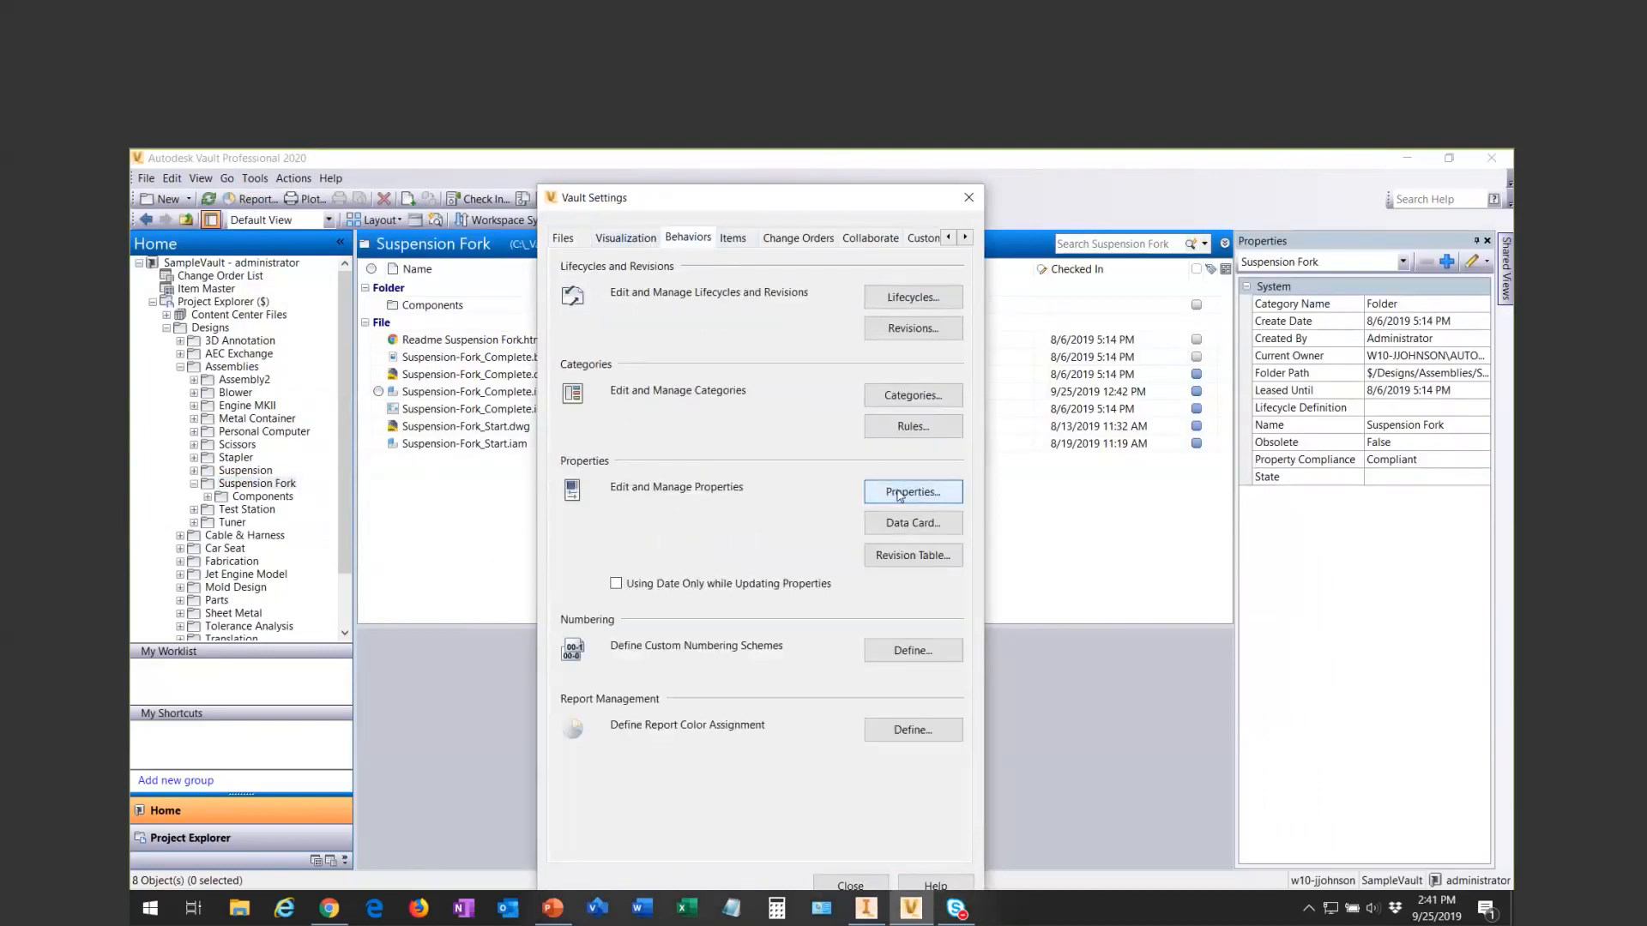
left_click_drag(829, 299, 750, 214)
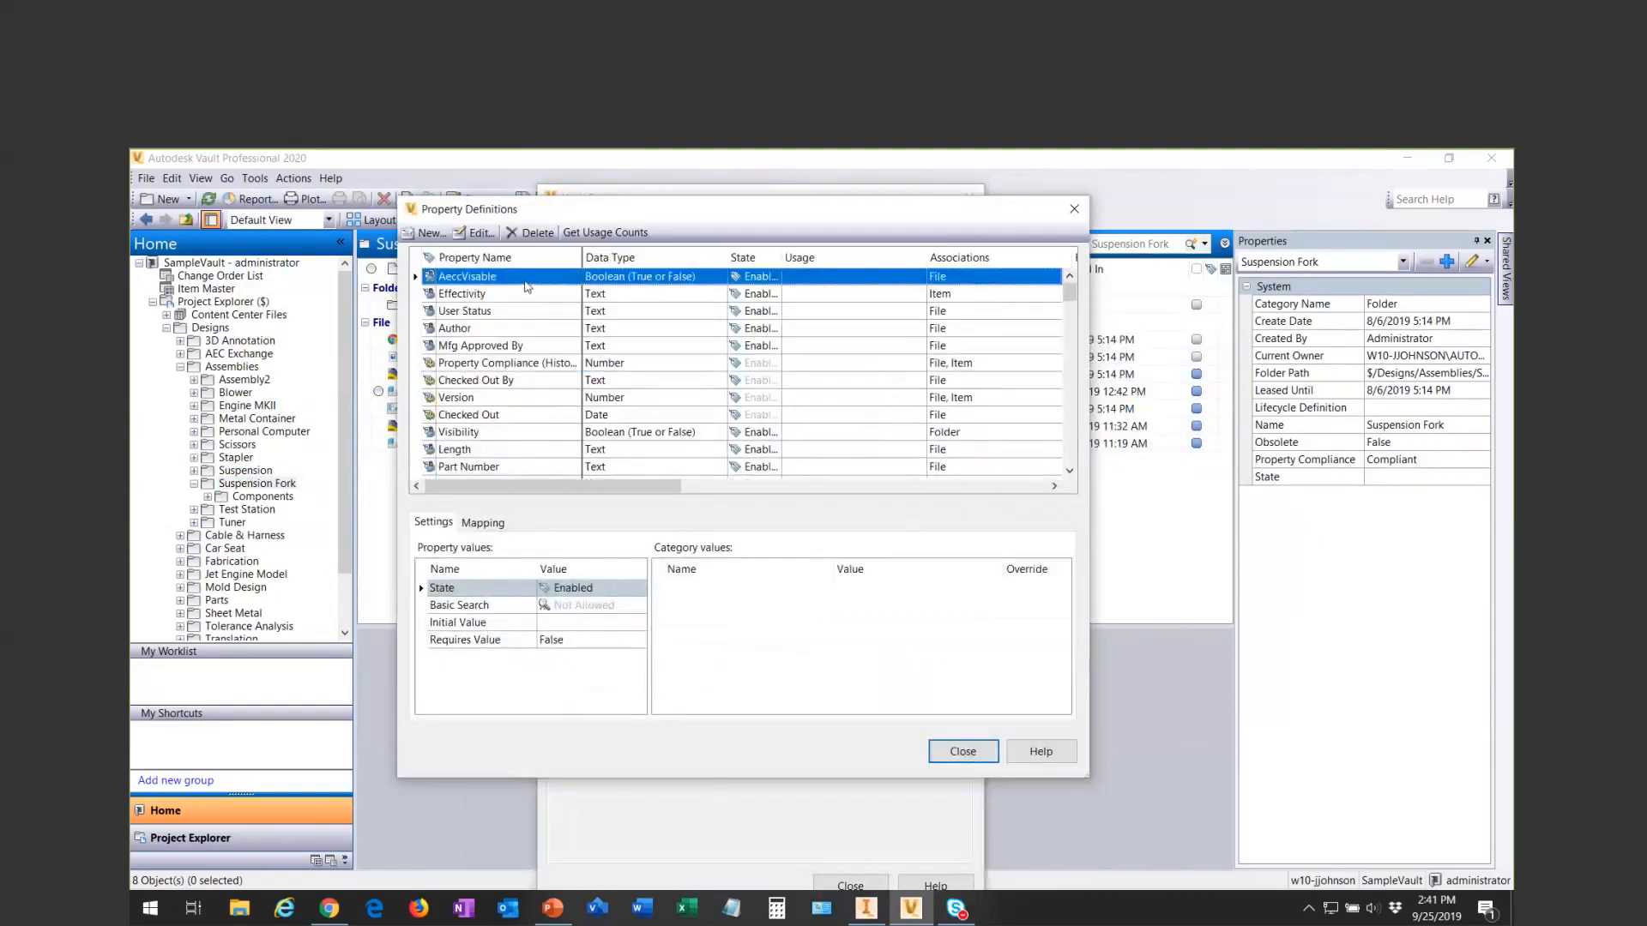
- Find the Is CC Part property, examine its file property mapping, and close the property definitions
scroll(575, 377, "down", 5)
scroll(575, 380, "up", 5)
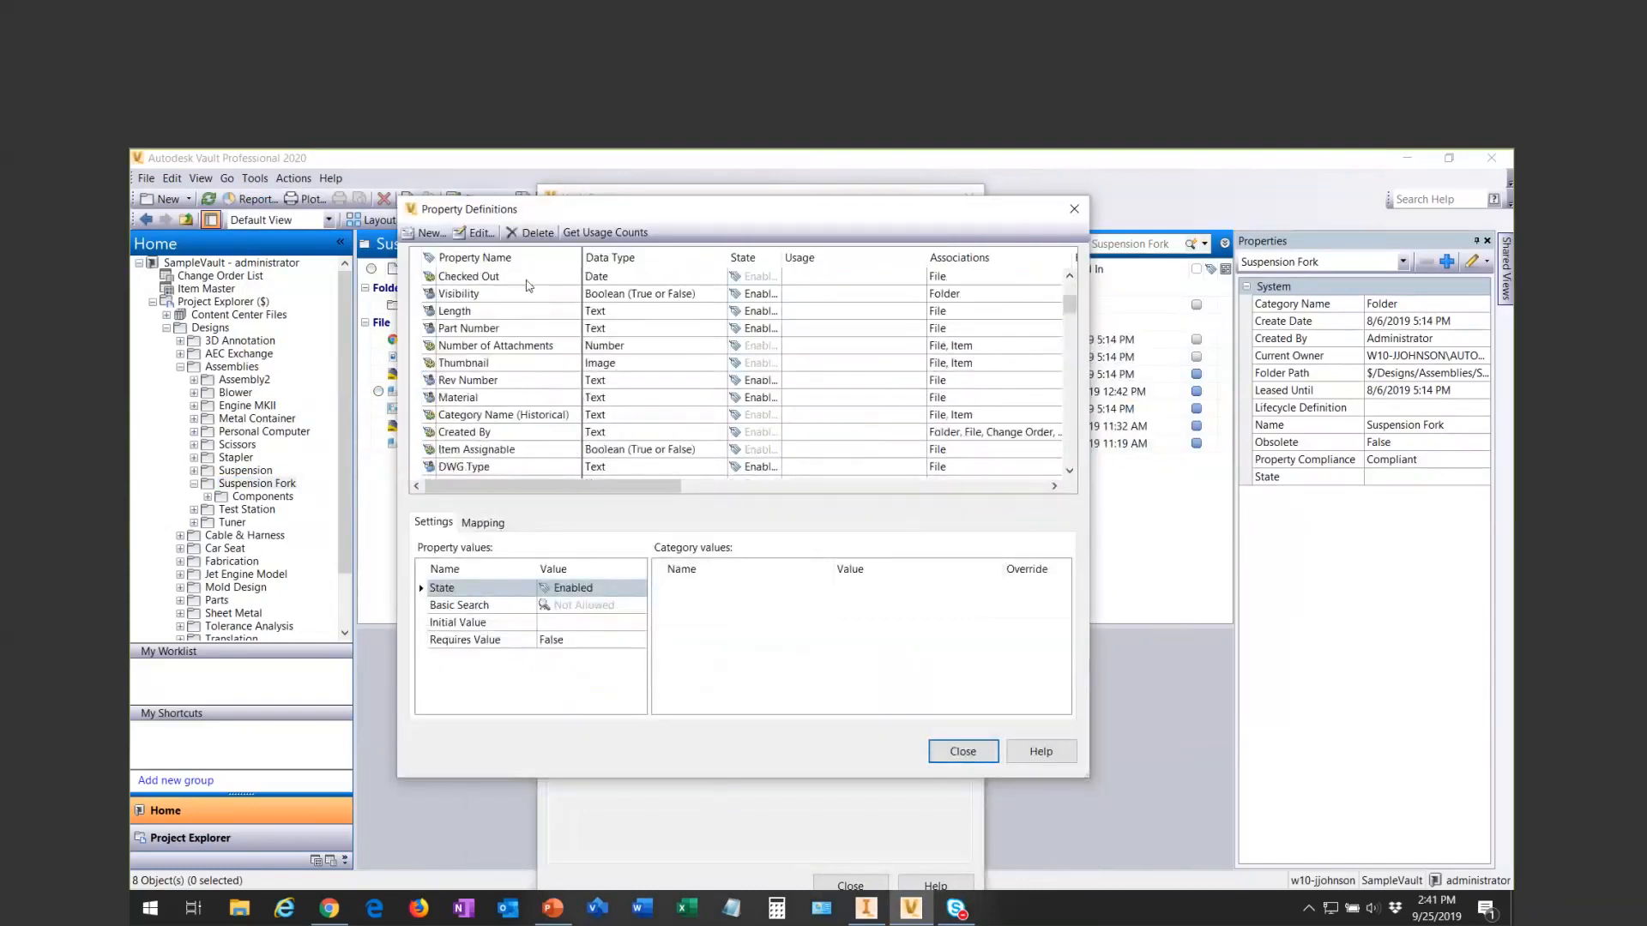
left_click_drag(1068, 297, 1070, 388)
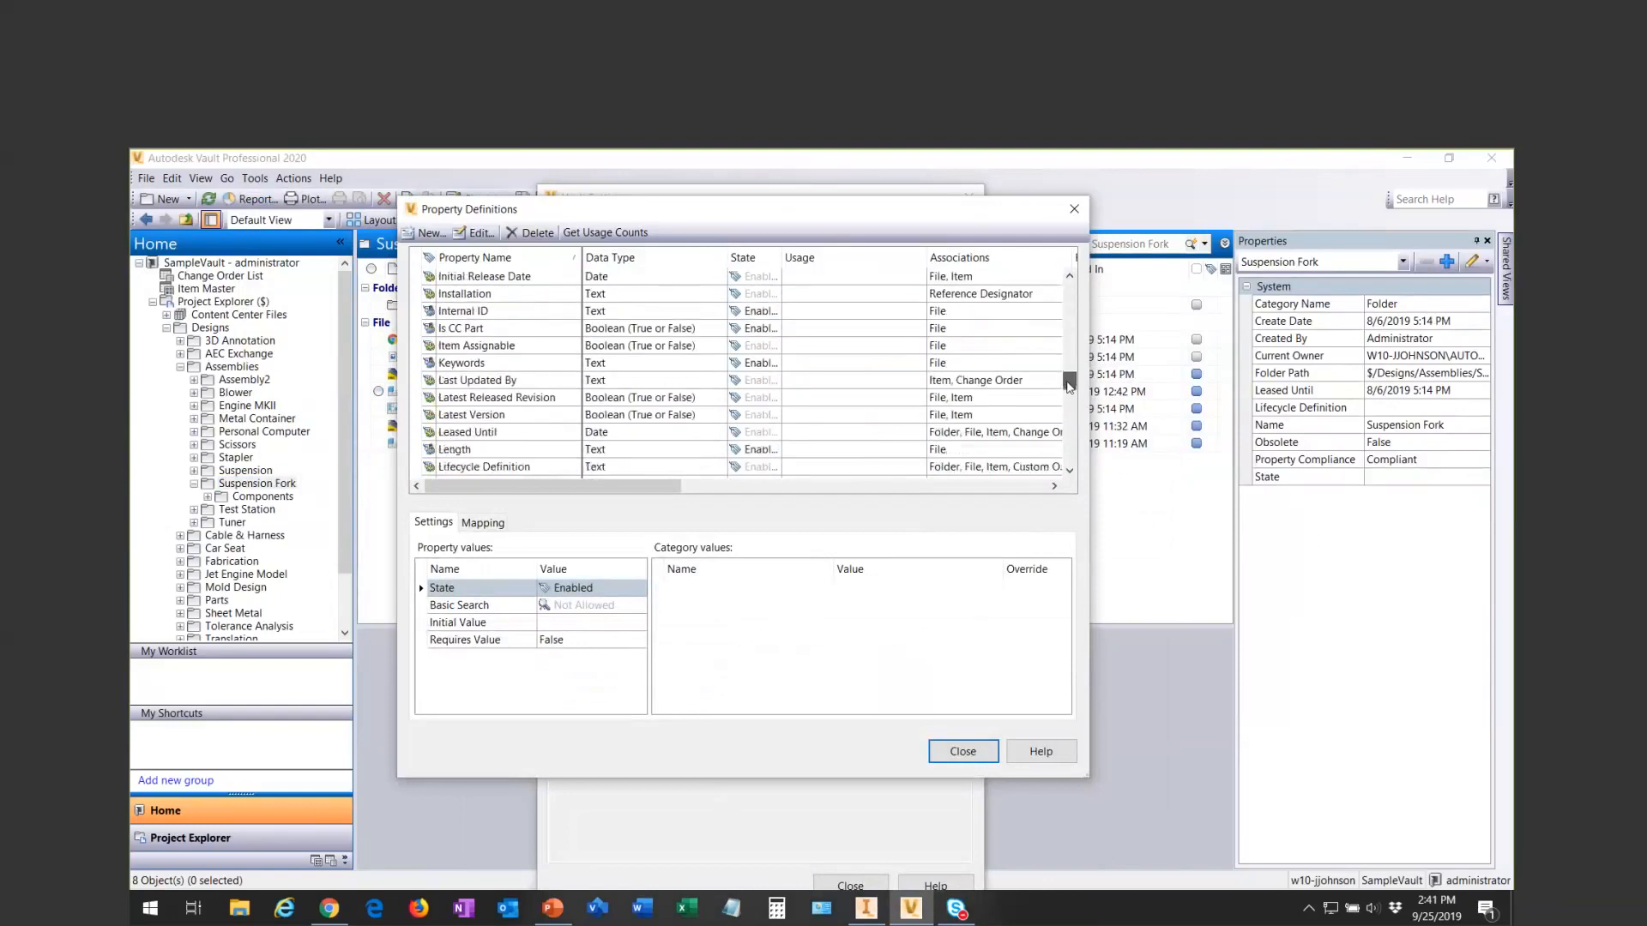
left_click(630, 331)
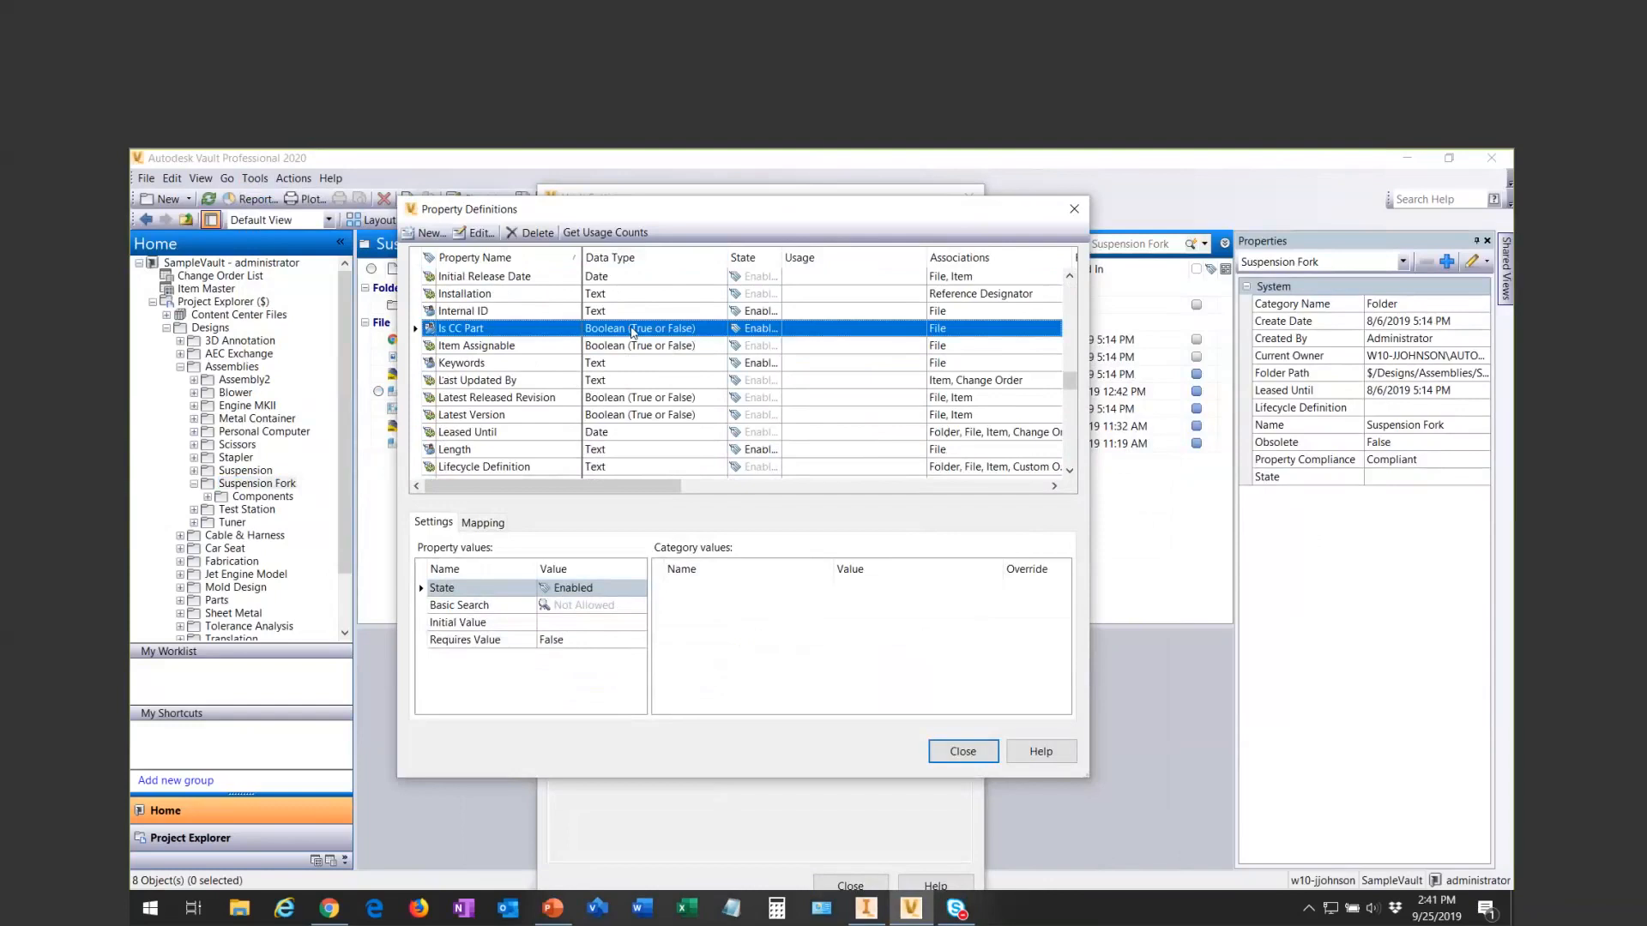
left_click(486, 523)
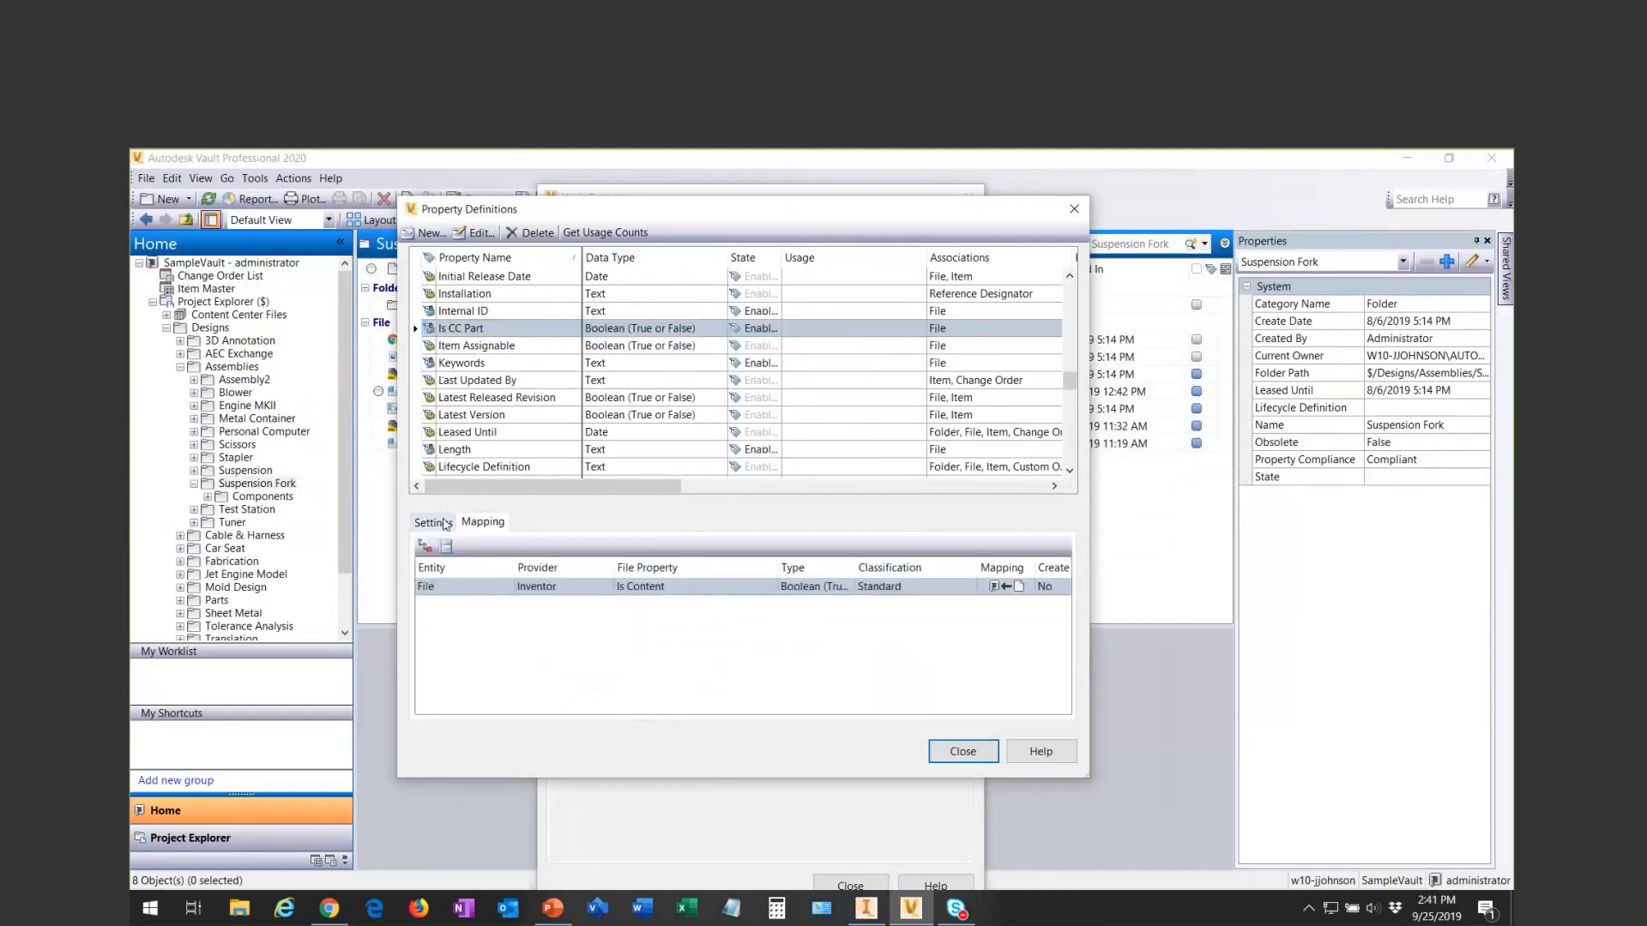
left_click(761, 590)
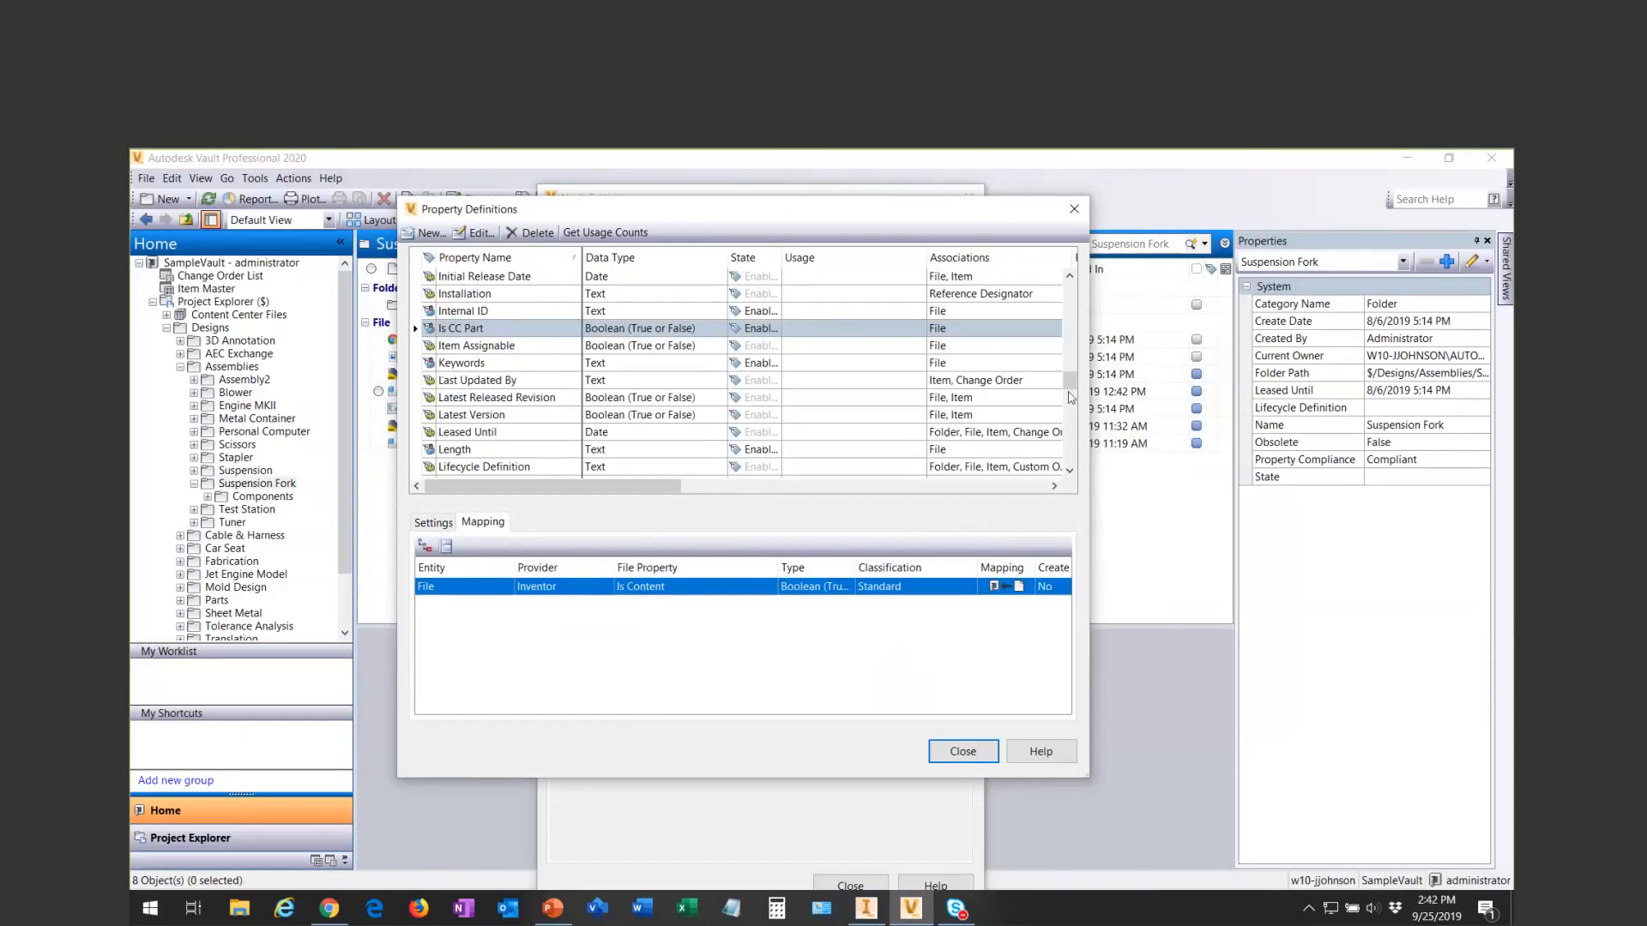
left_click(1074, 211)
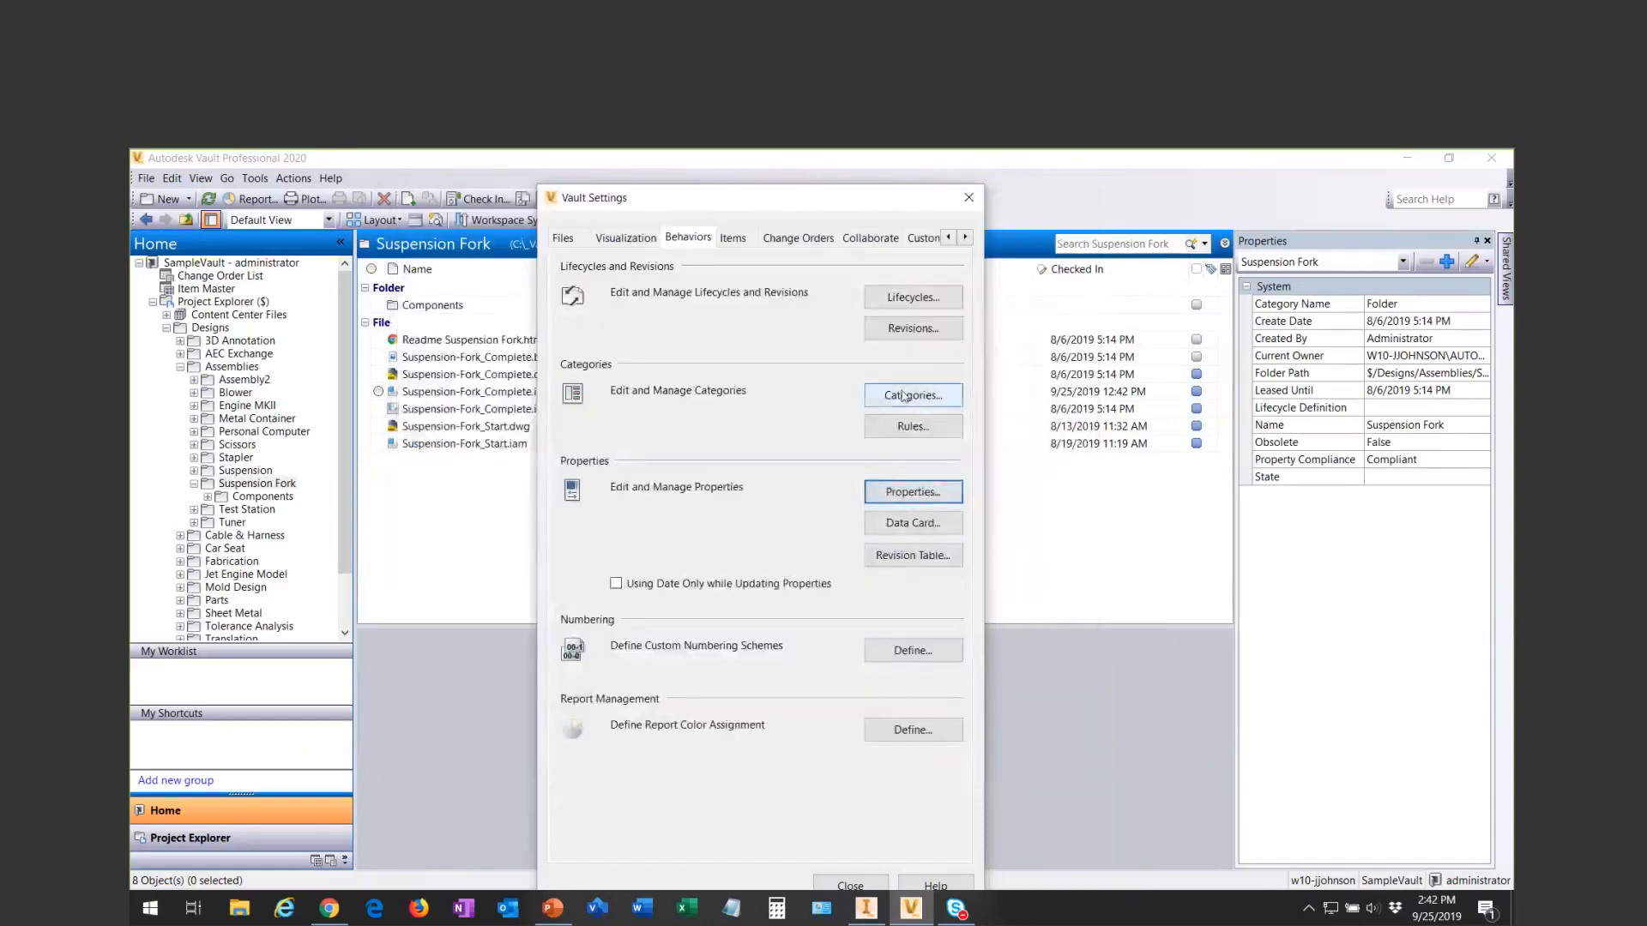
- Review the criteria of the Standard file rule in the category assignment rules, and leave the rules without changes
left_click(884, 423)
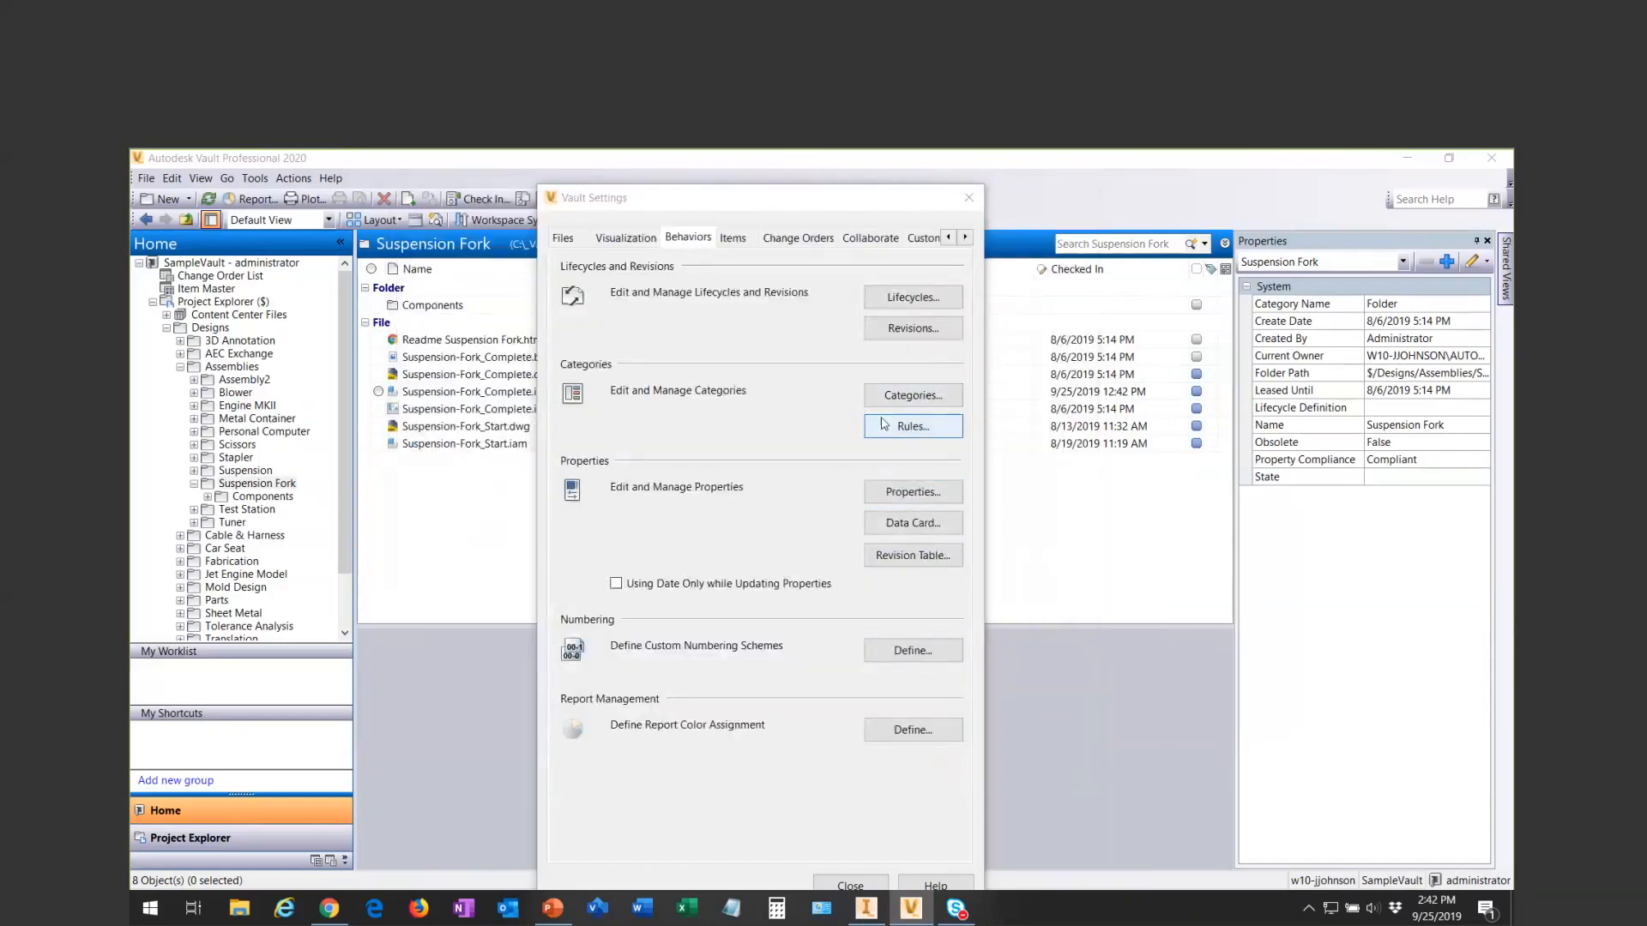
left_click(674, 357)
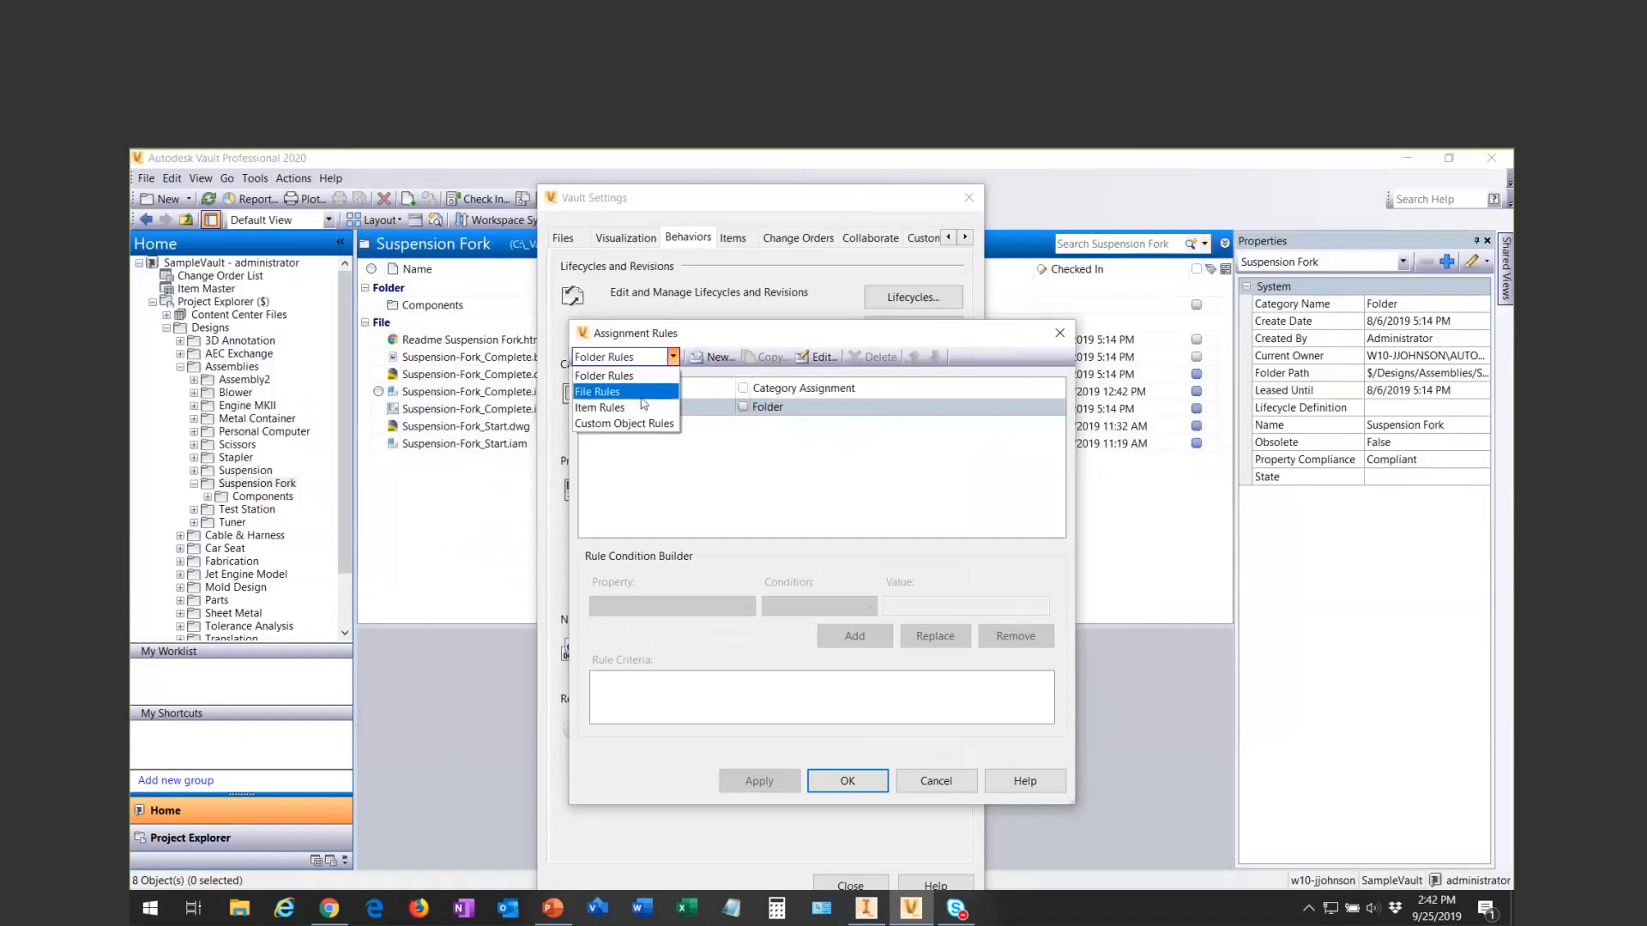
left_click(639, 391)
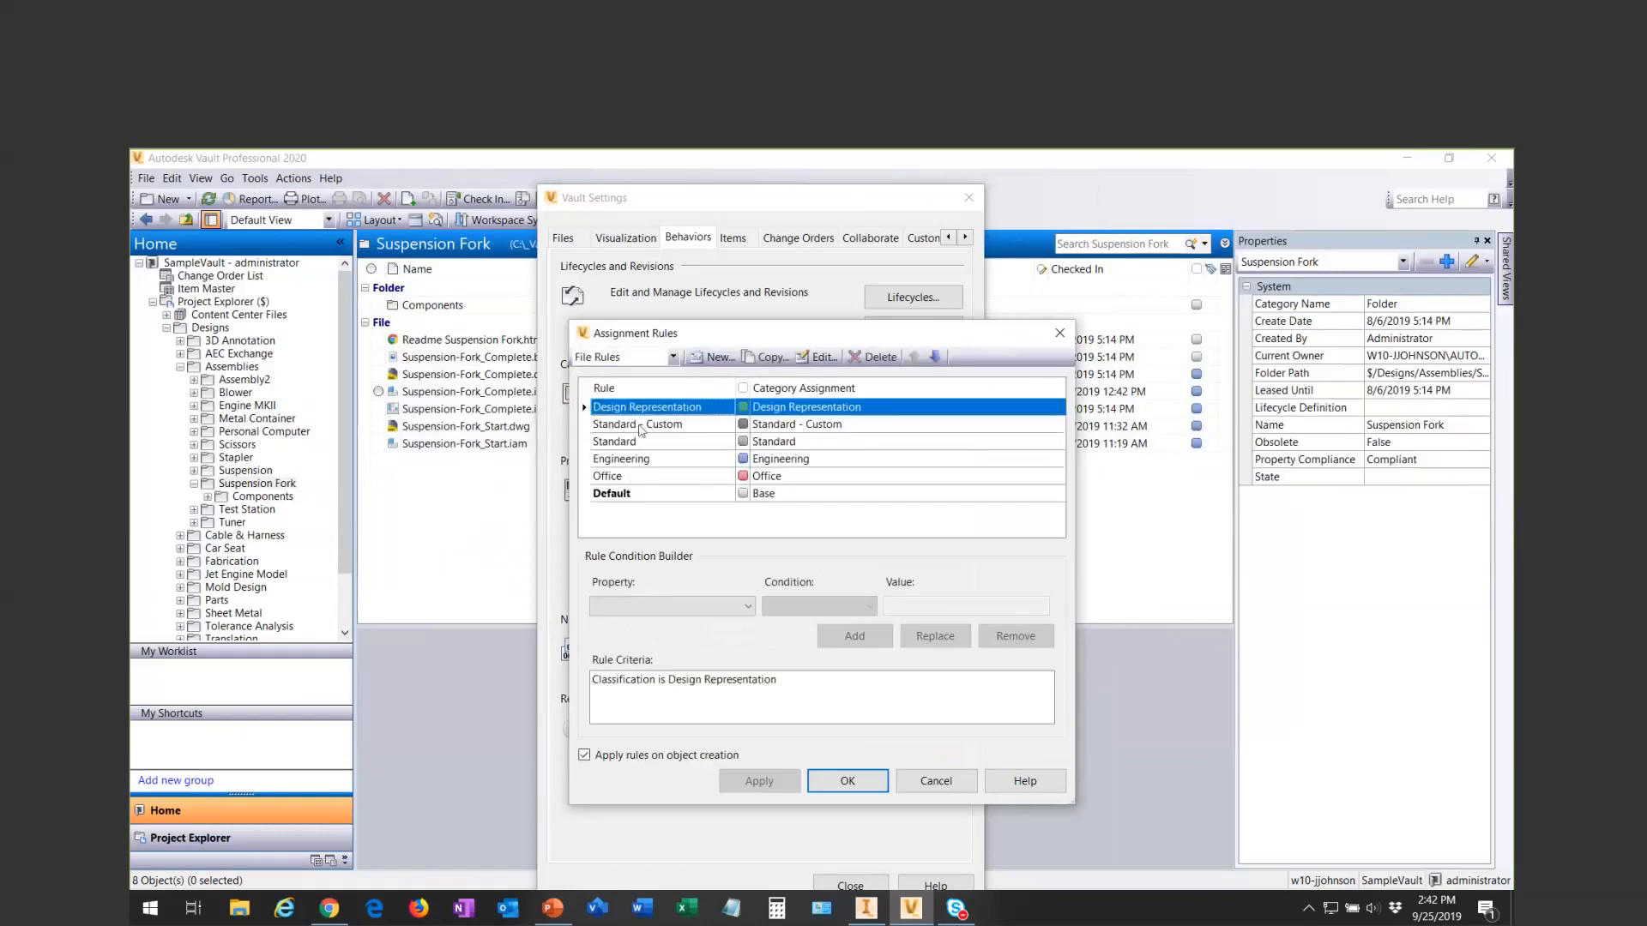
left_click(638, 442)
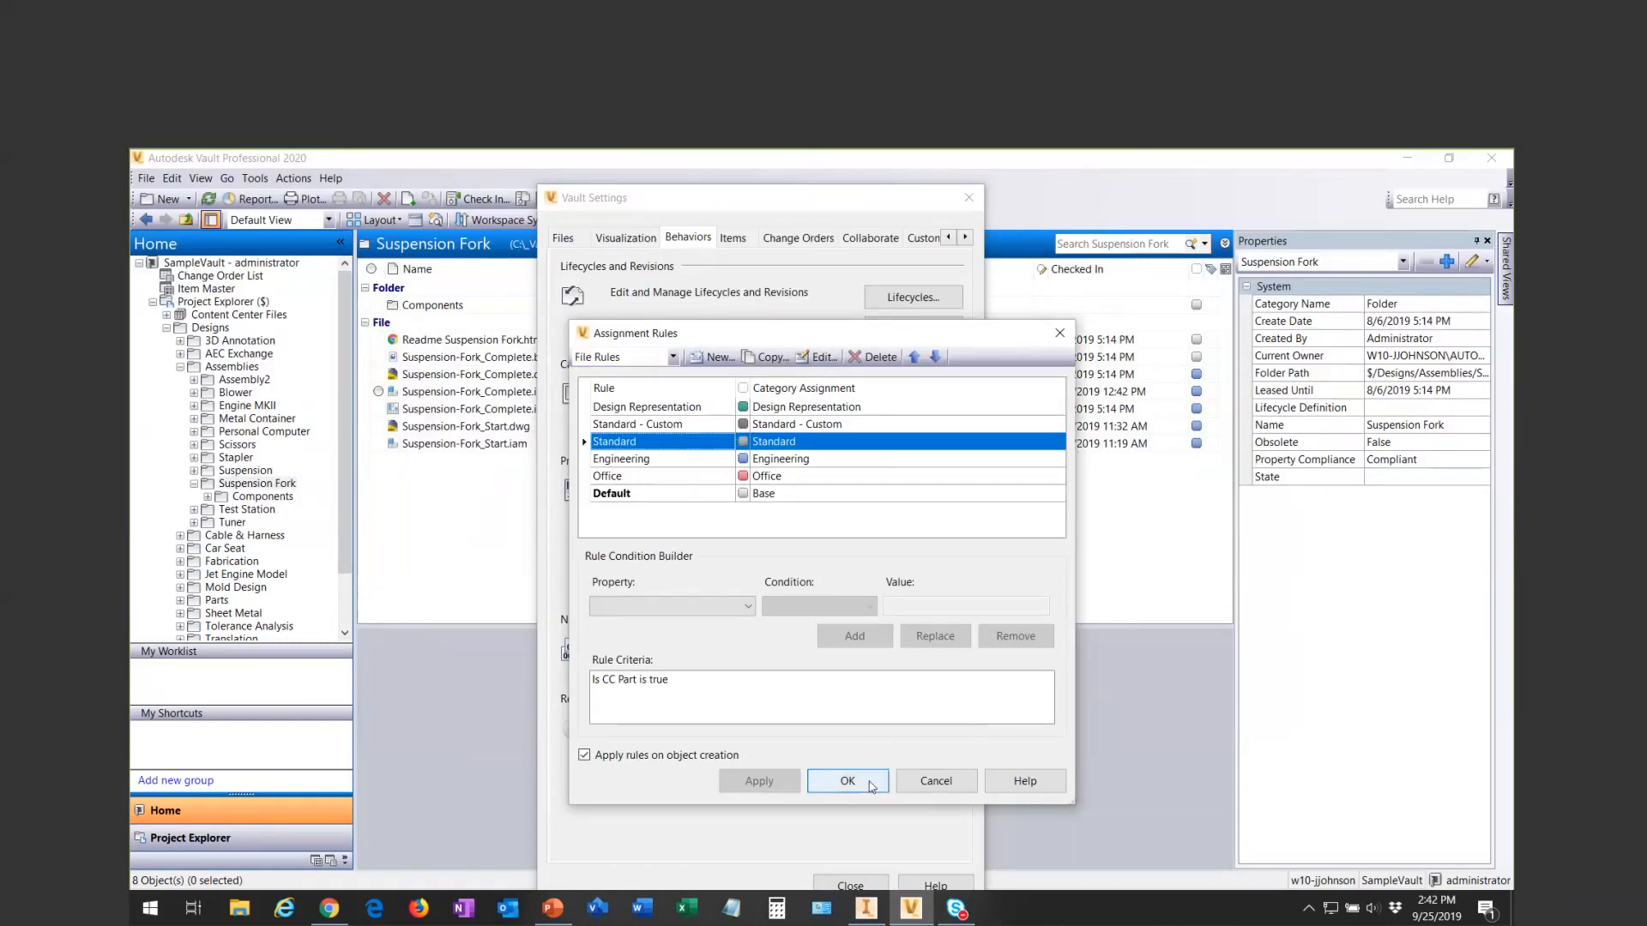
left_click(927, 782)
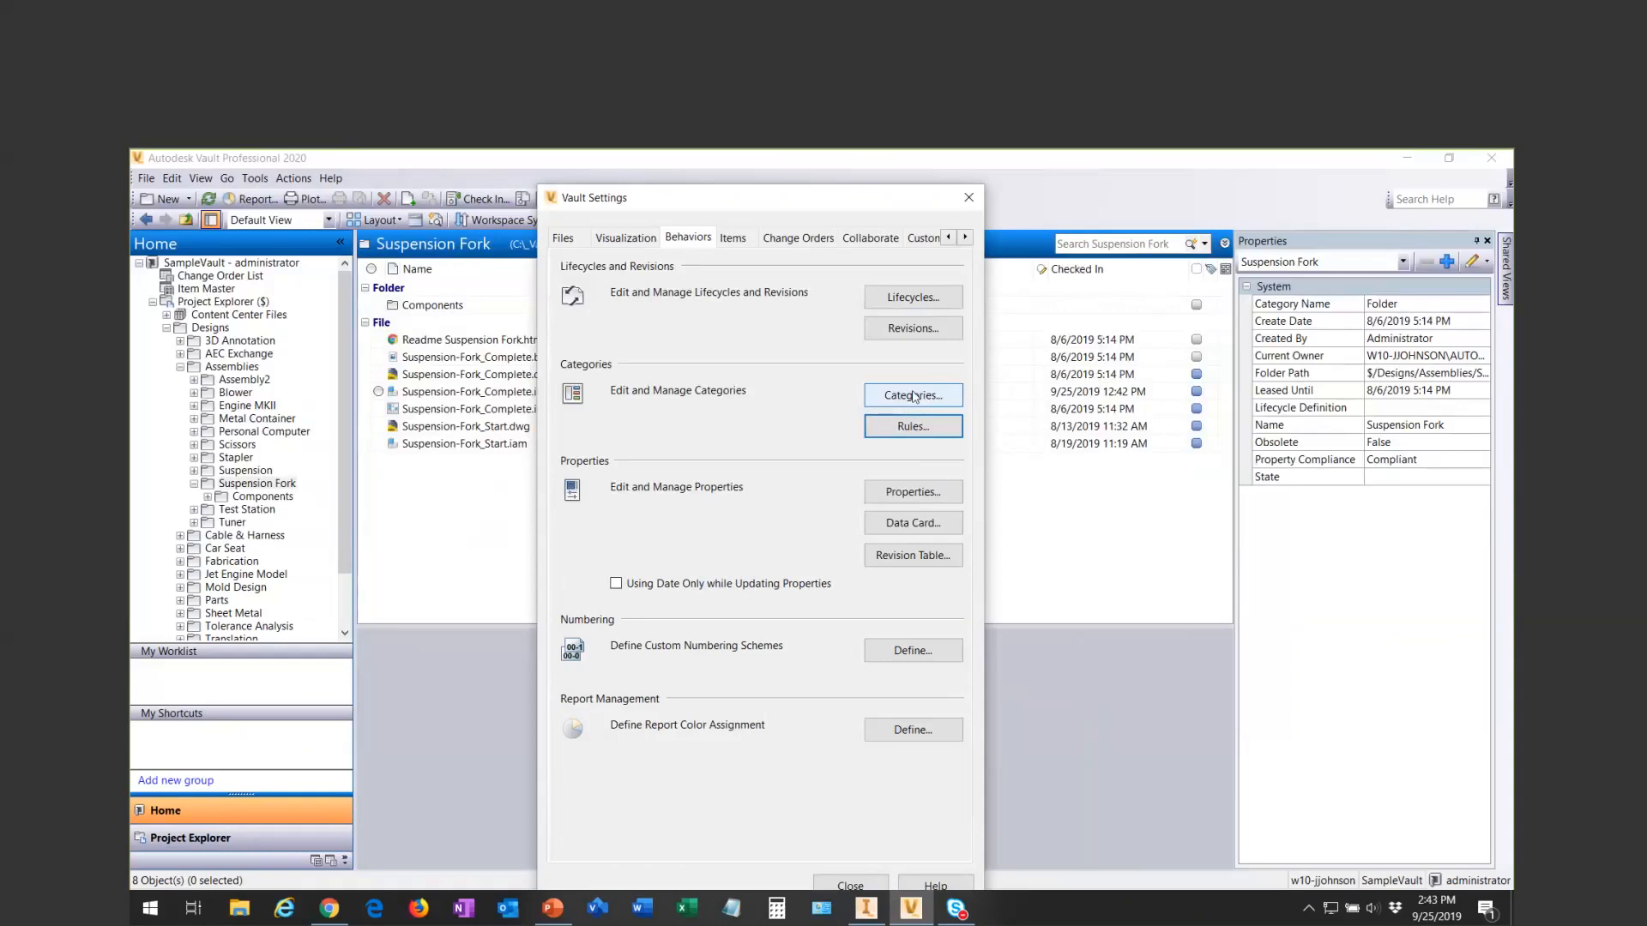
- Find the Length property in the property definitions, examine its Inventor file property mappings, and close the definitions
left_click(914, 491)
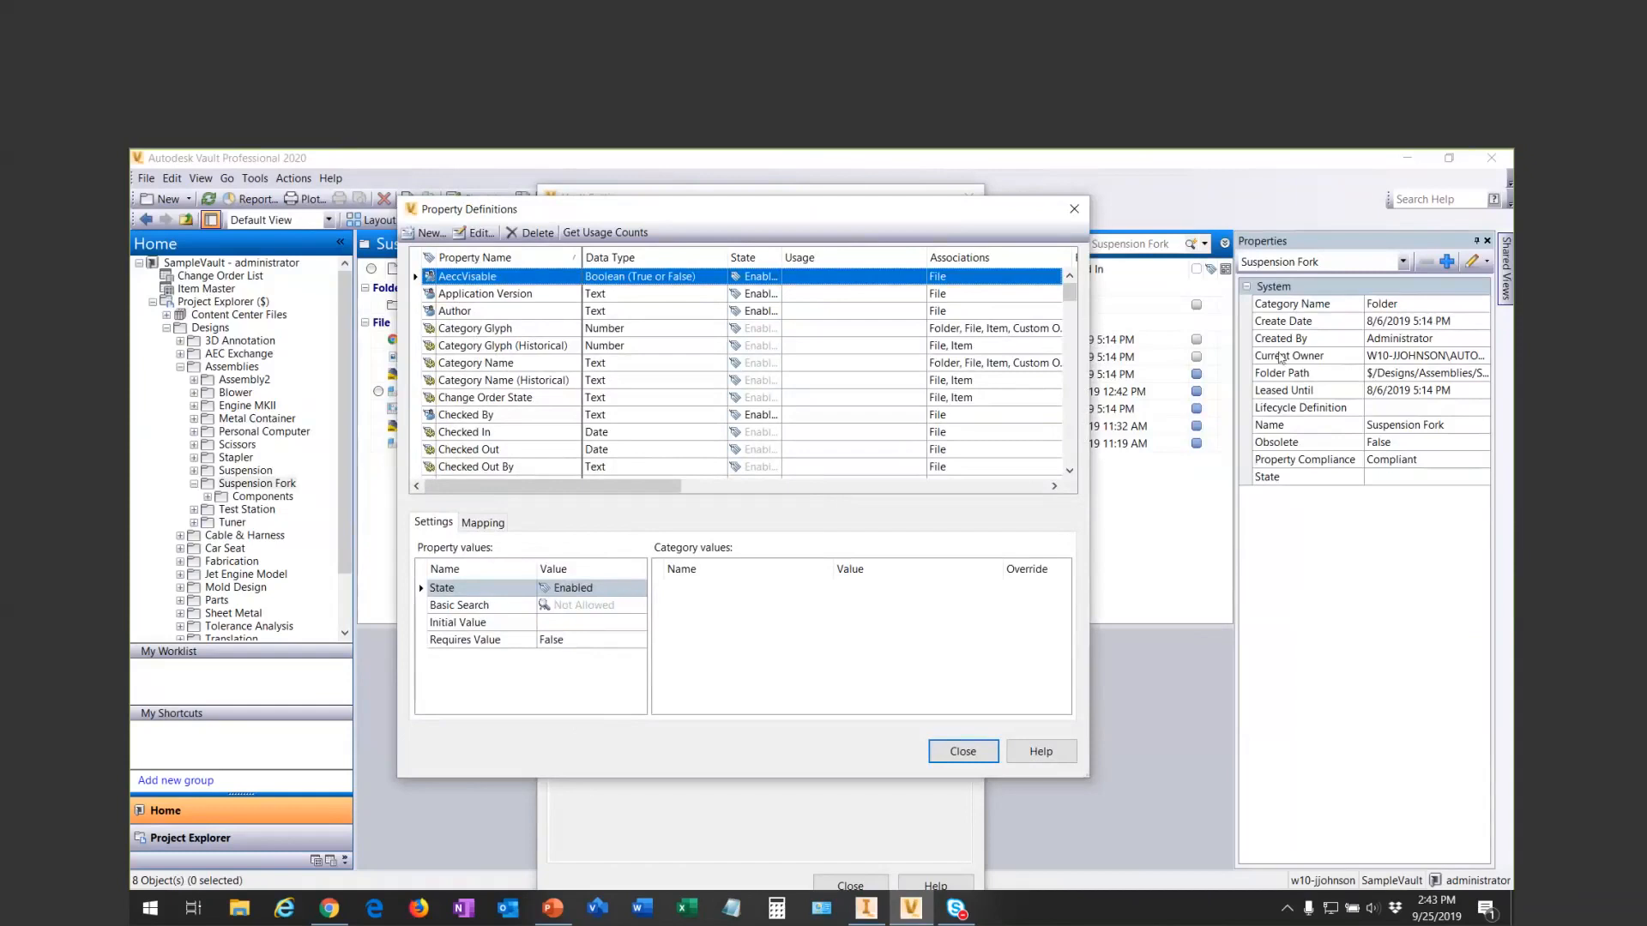
scroll(495, 298, "down", 3)
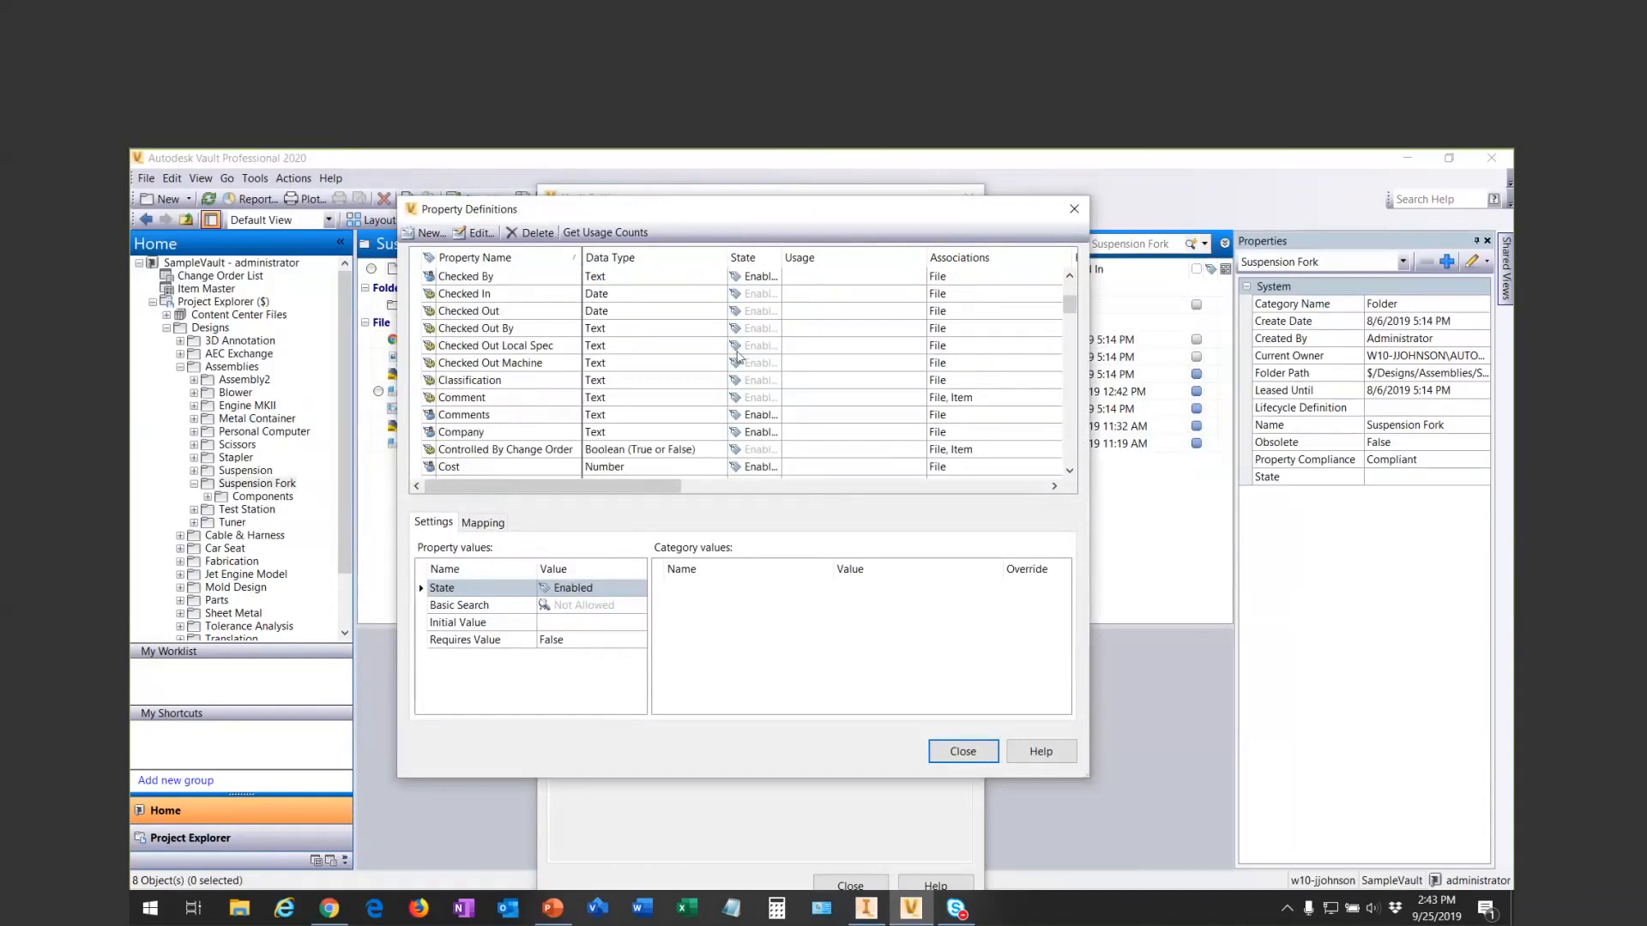
scroll(1073, 321, "down", 2)
left_click_drag(1073, 321, 1085, 394)
left_click(453, 348)
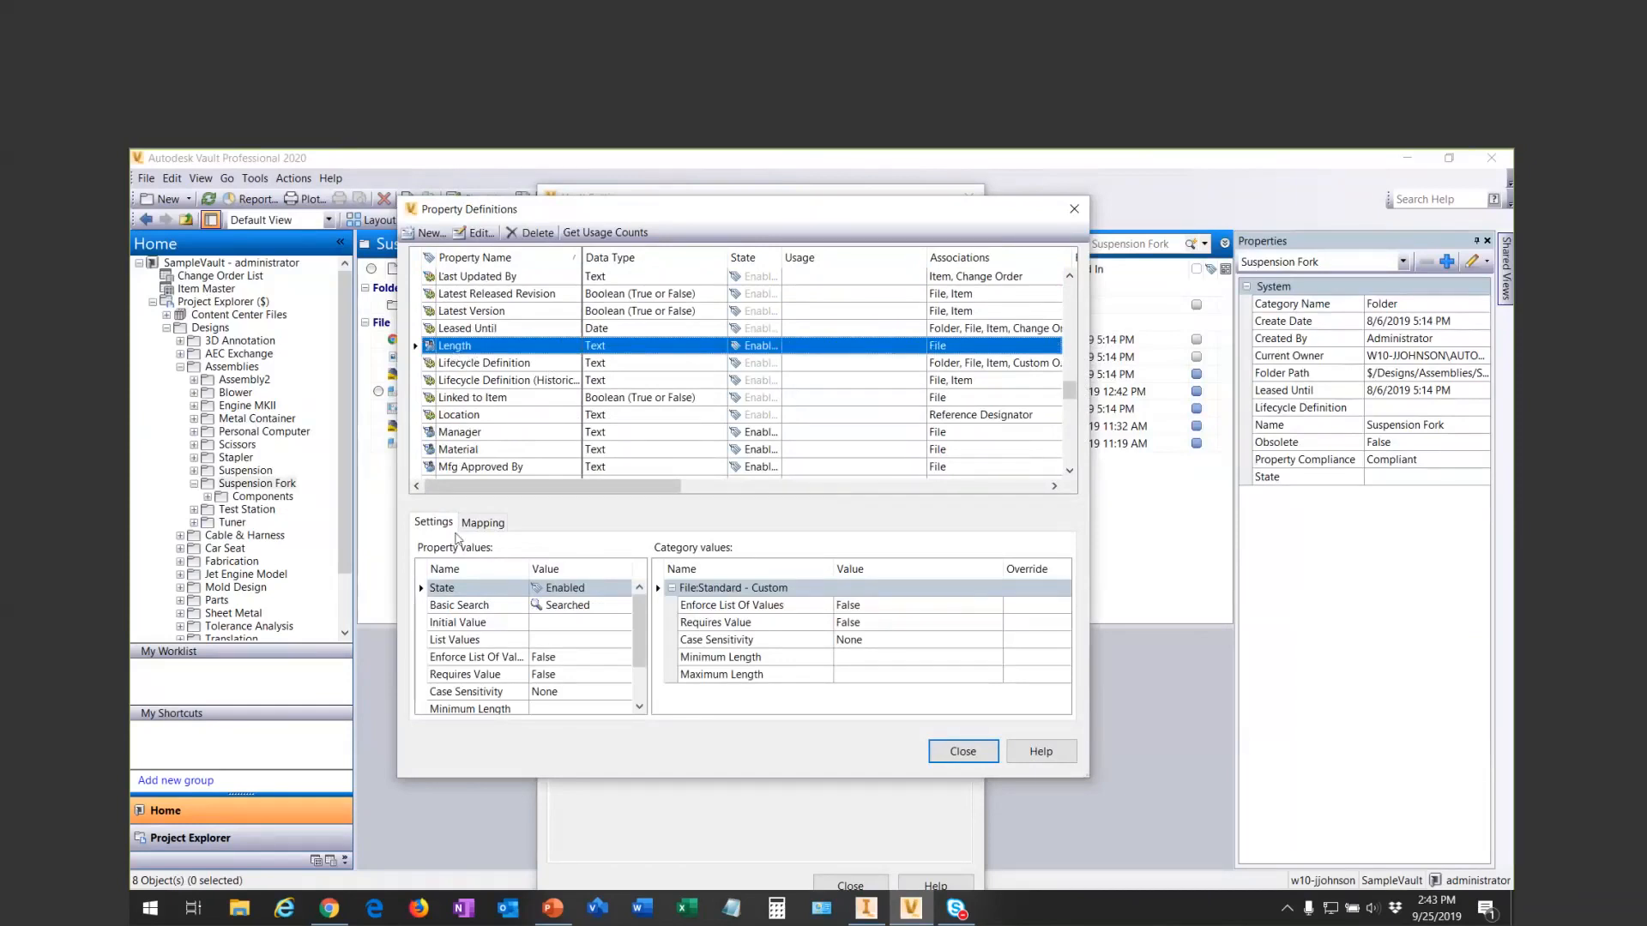
left_click(474, 524)
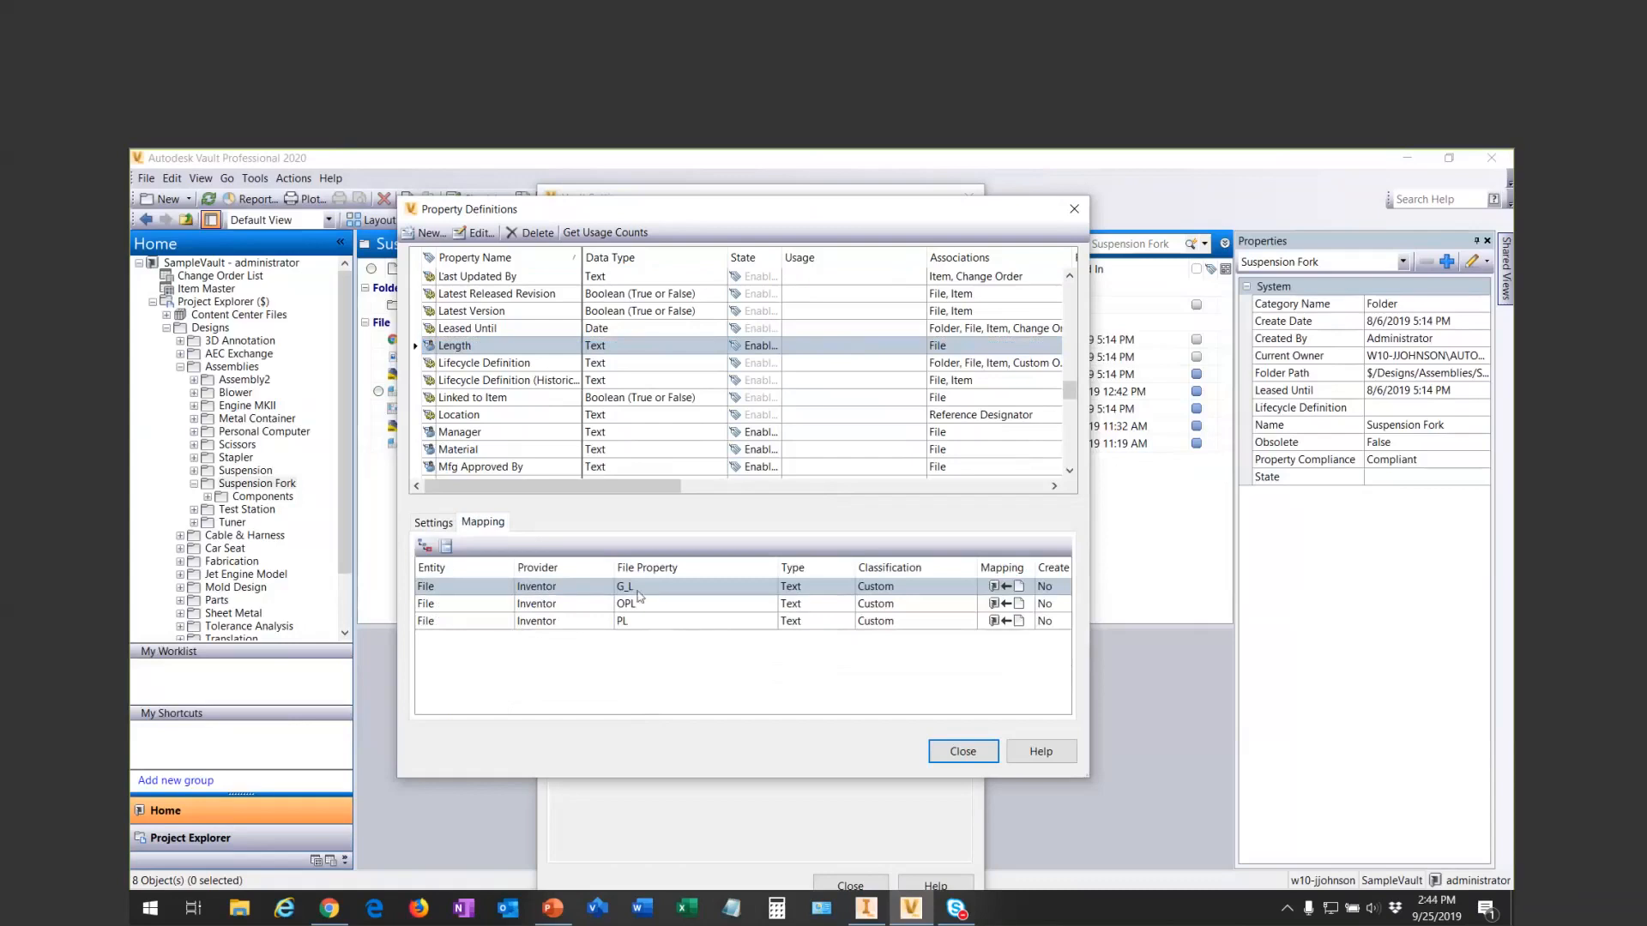
left_click(767, 661)
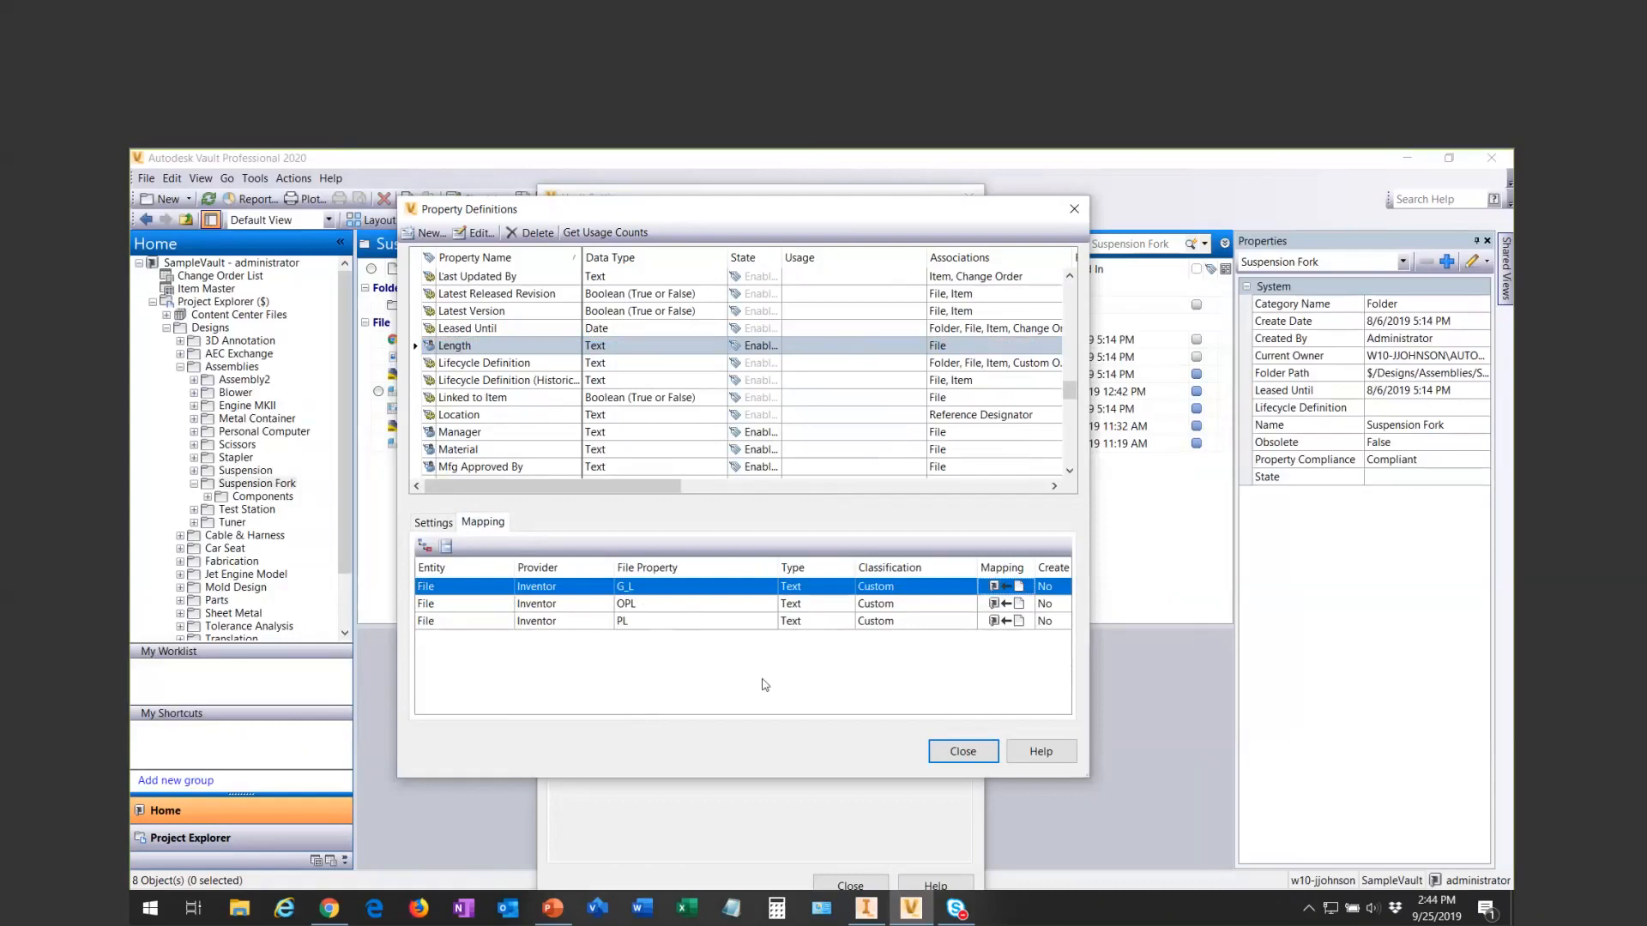
left_click(963, 752)
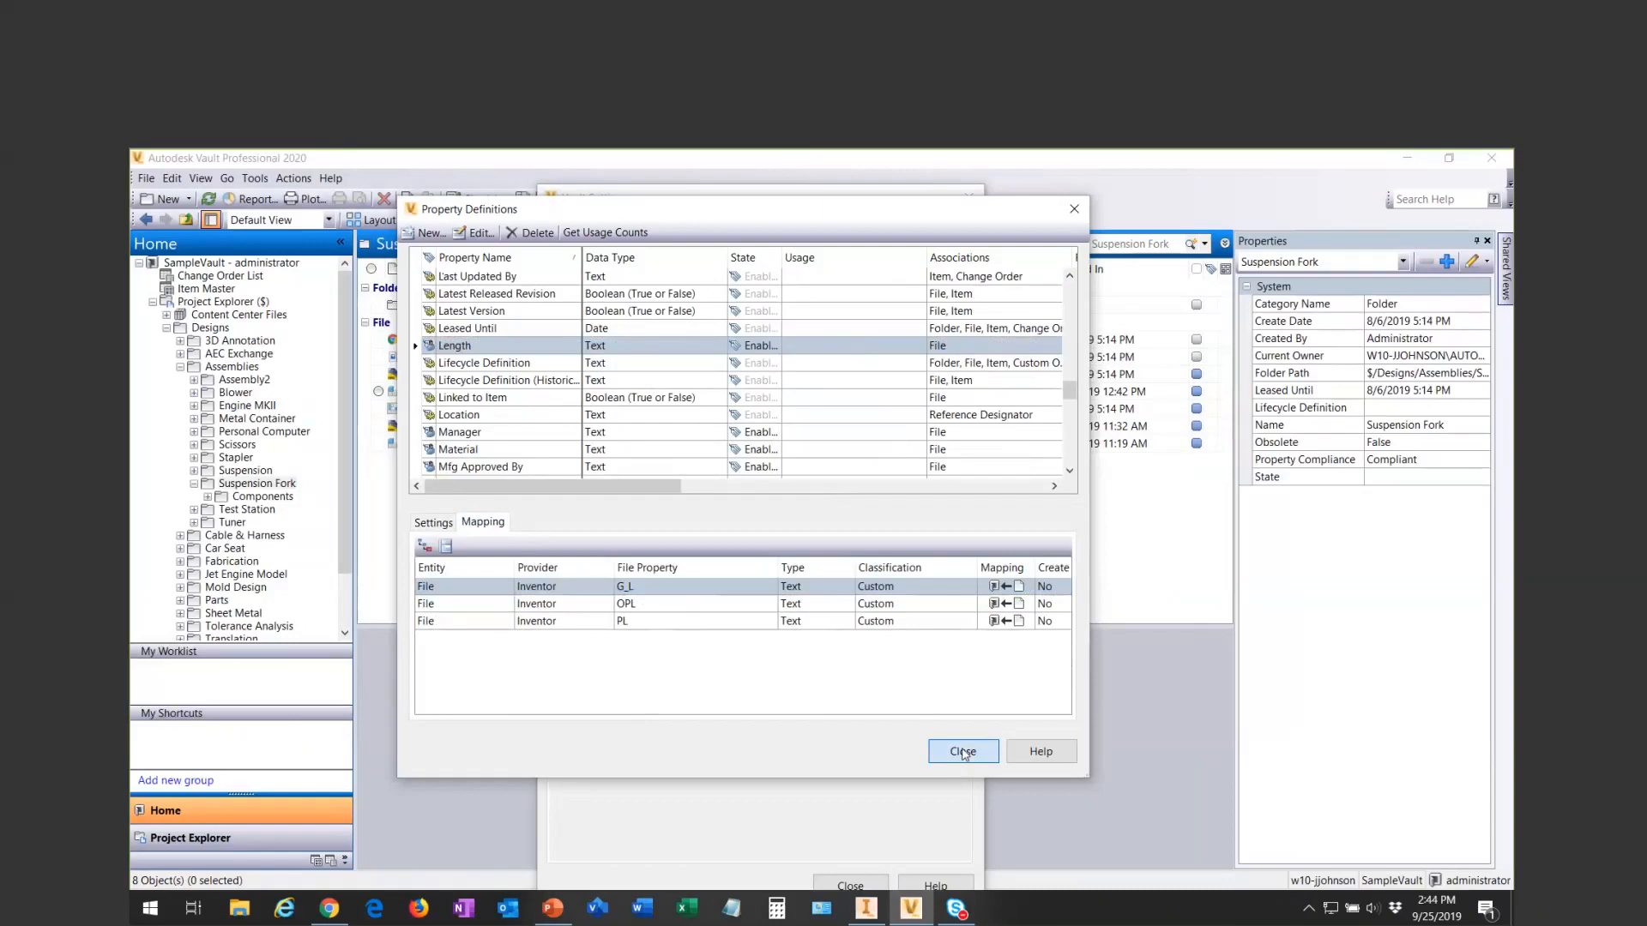
- Examine both criteria of the Standard - Custom file rule in the assignment rules, and close the rules
left_click(908, 427)
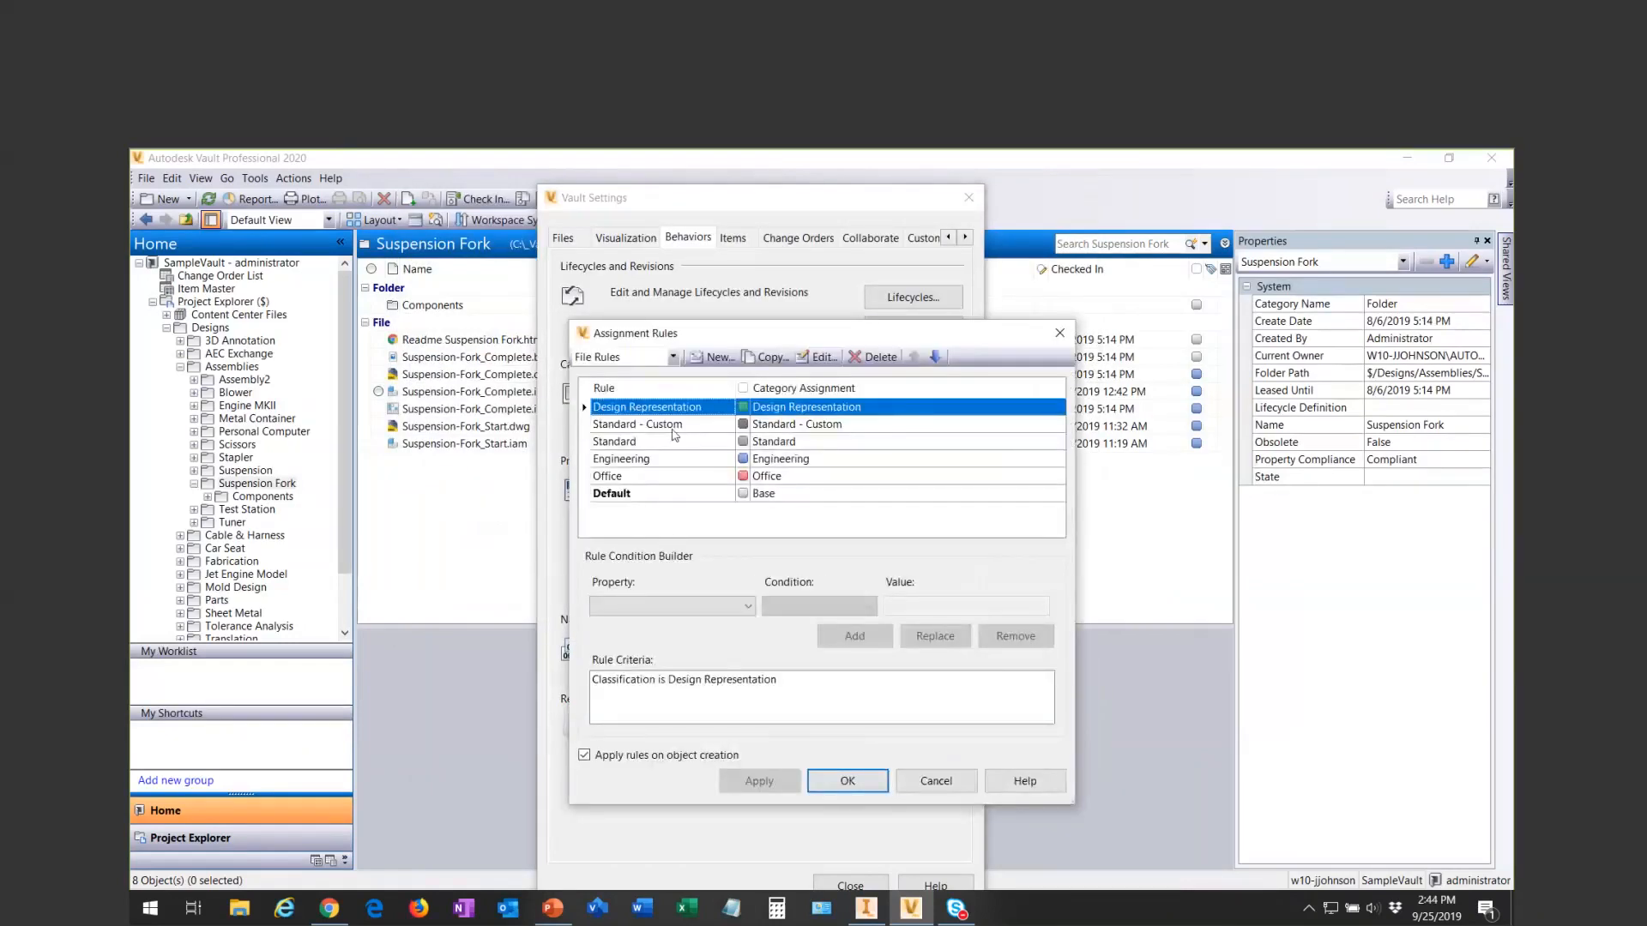
left_click(661, 425)
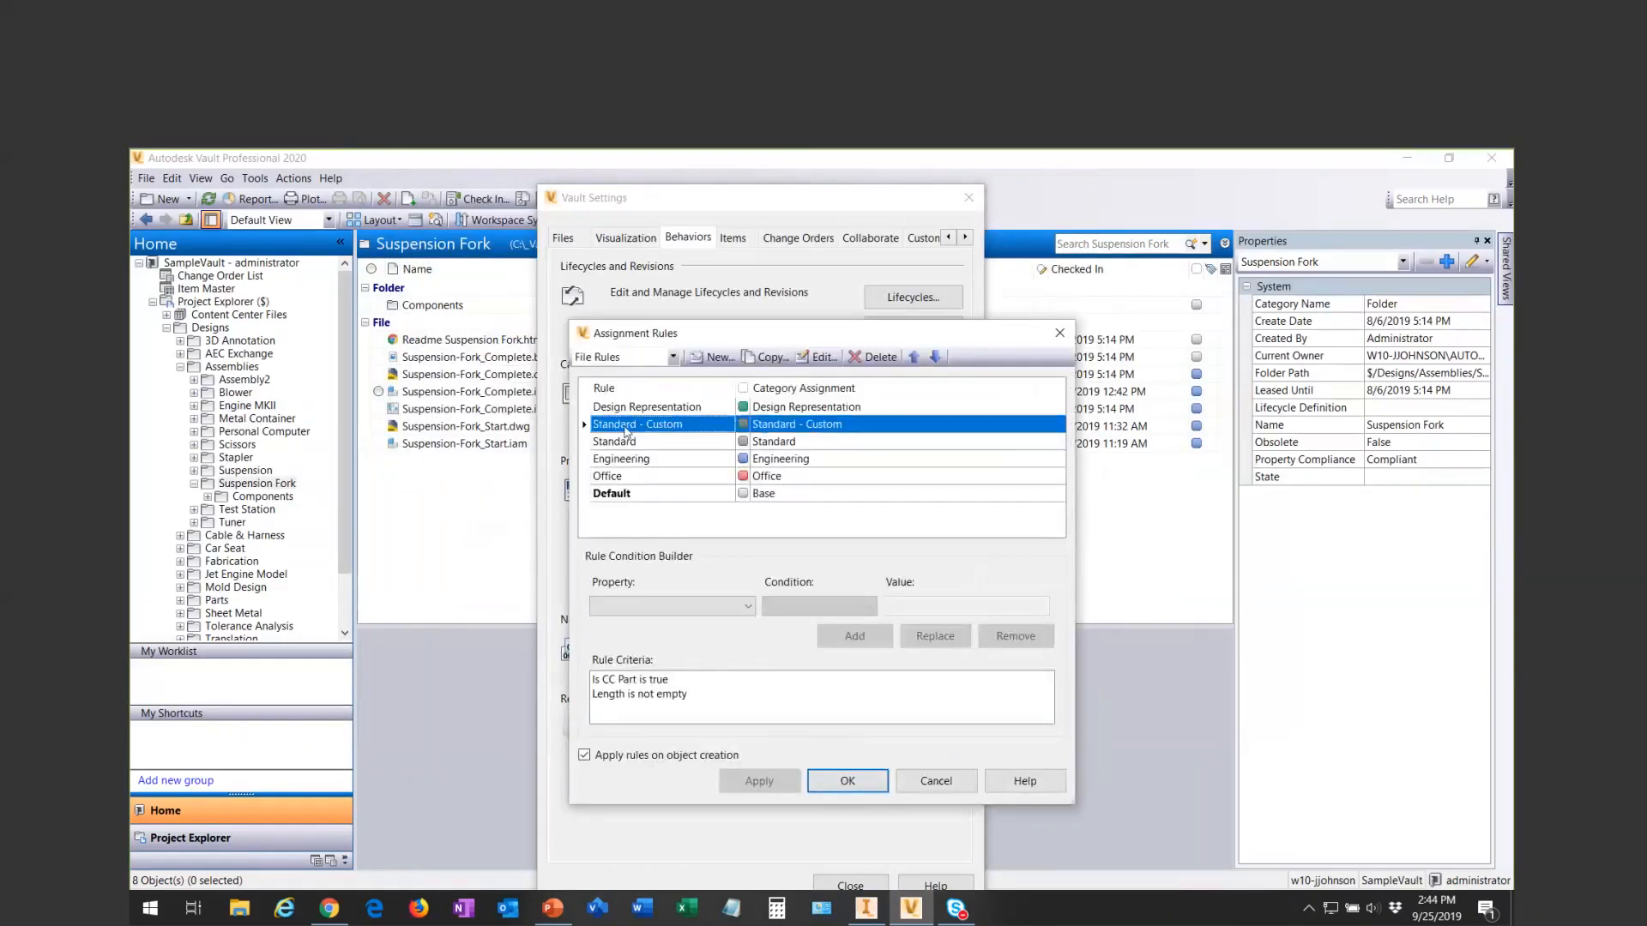
left_click(655, 677)
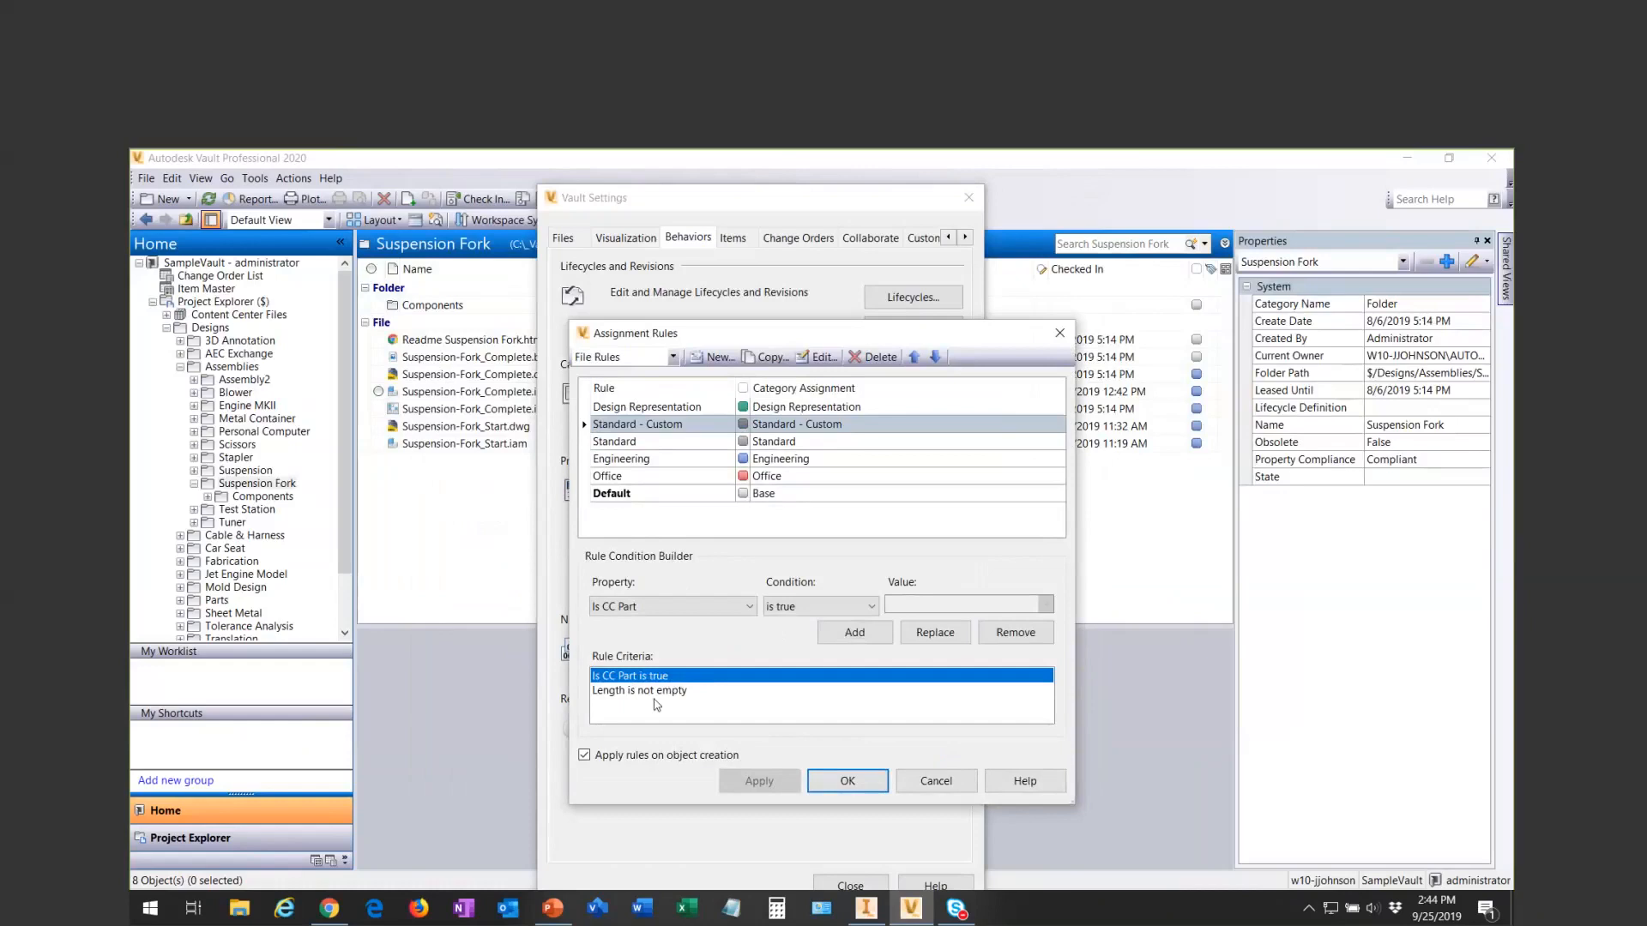
left_click(656, 692)
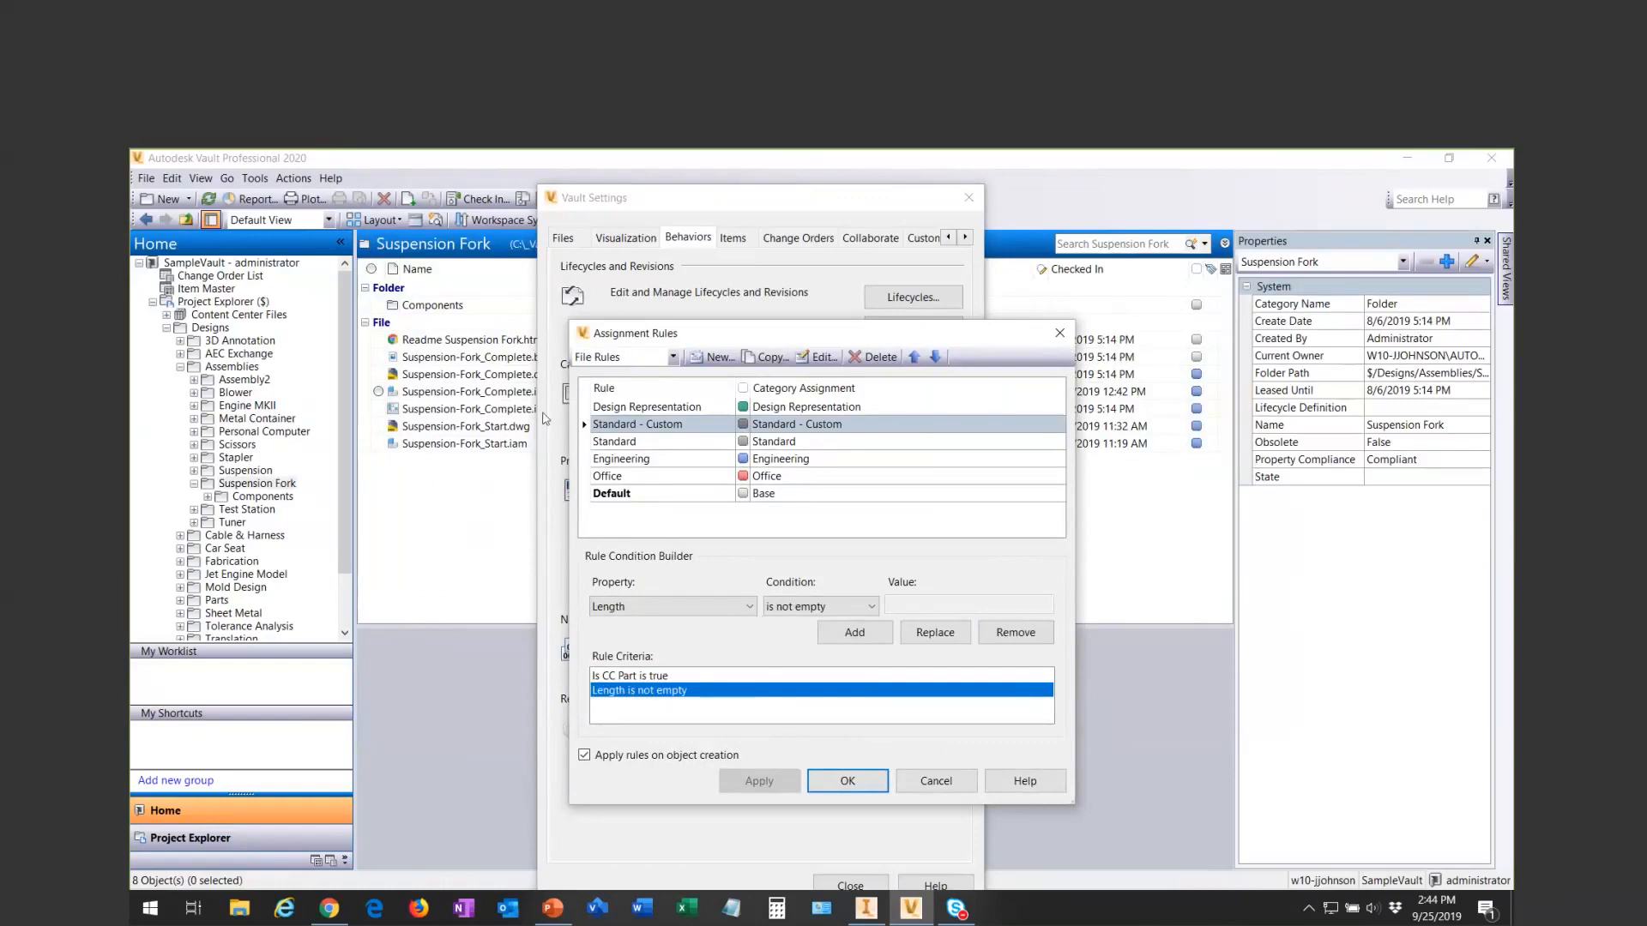
left_click(647, 426)
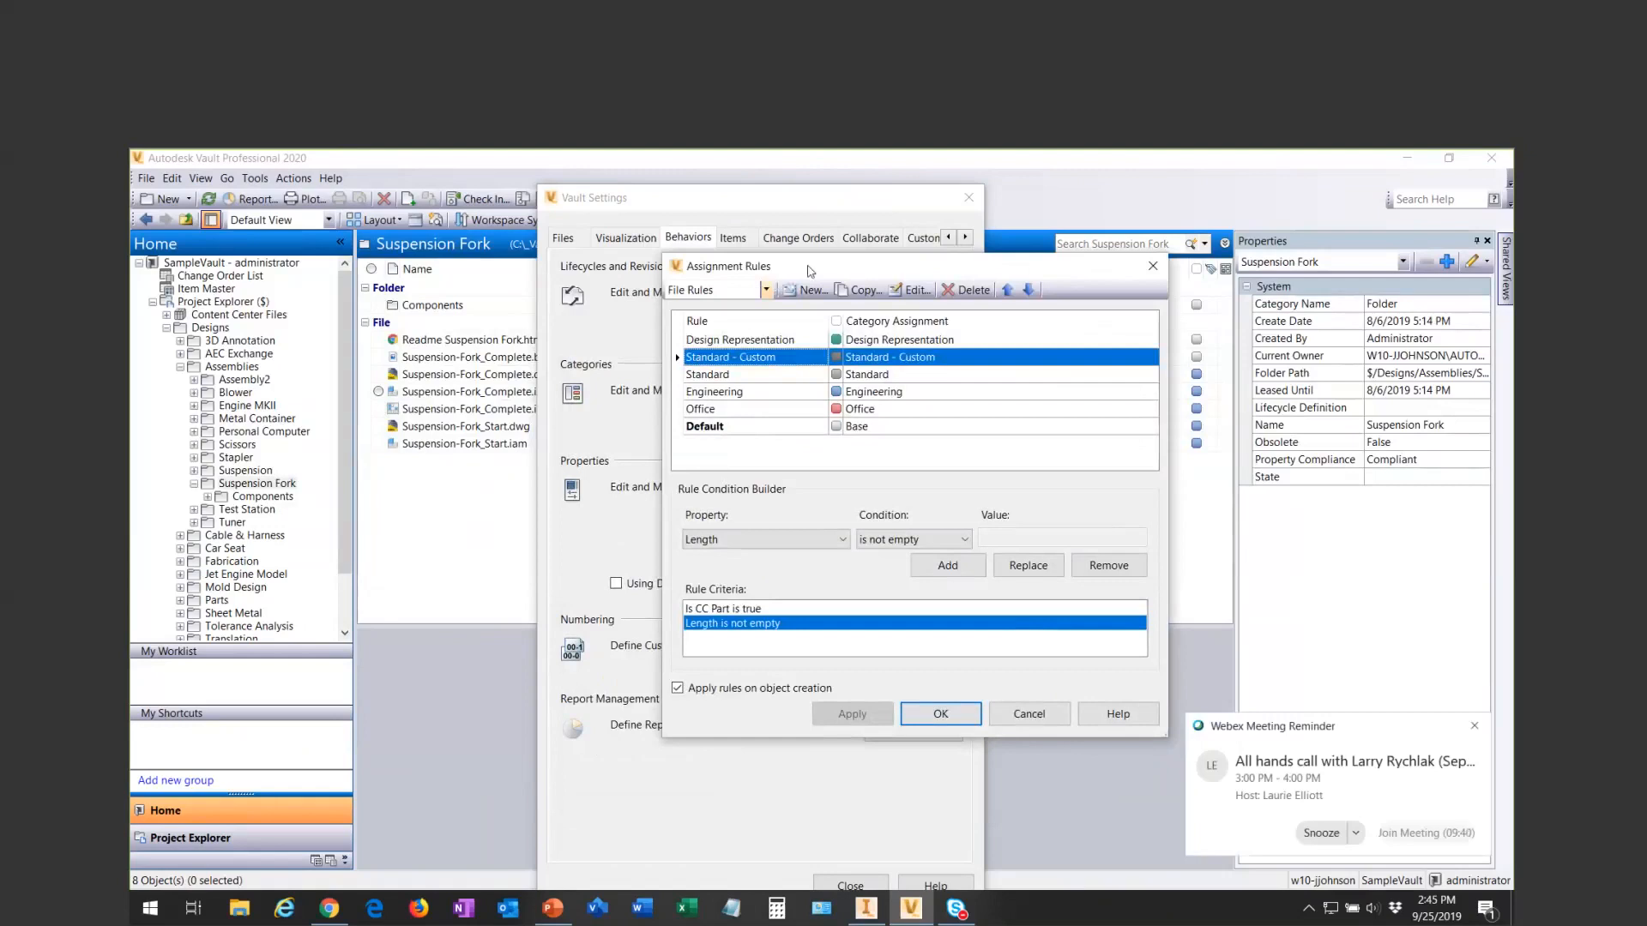
left_click(1158, 270)
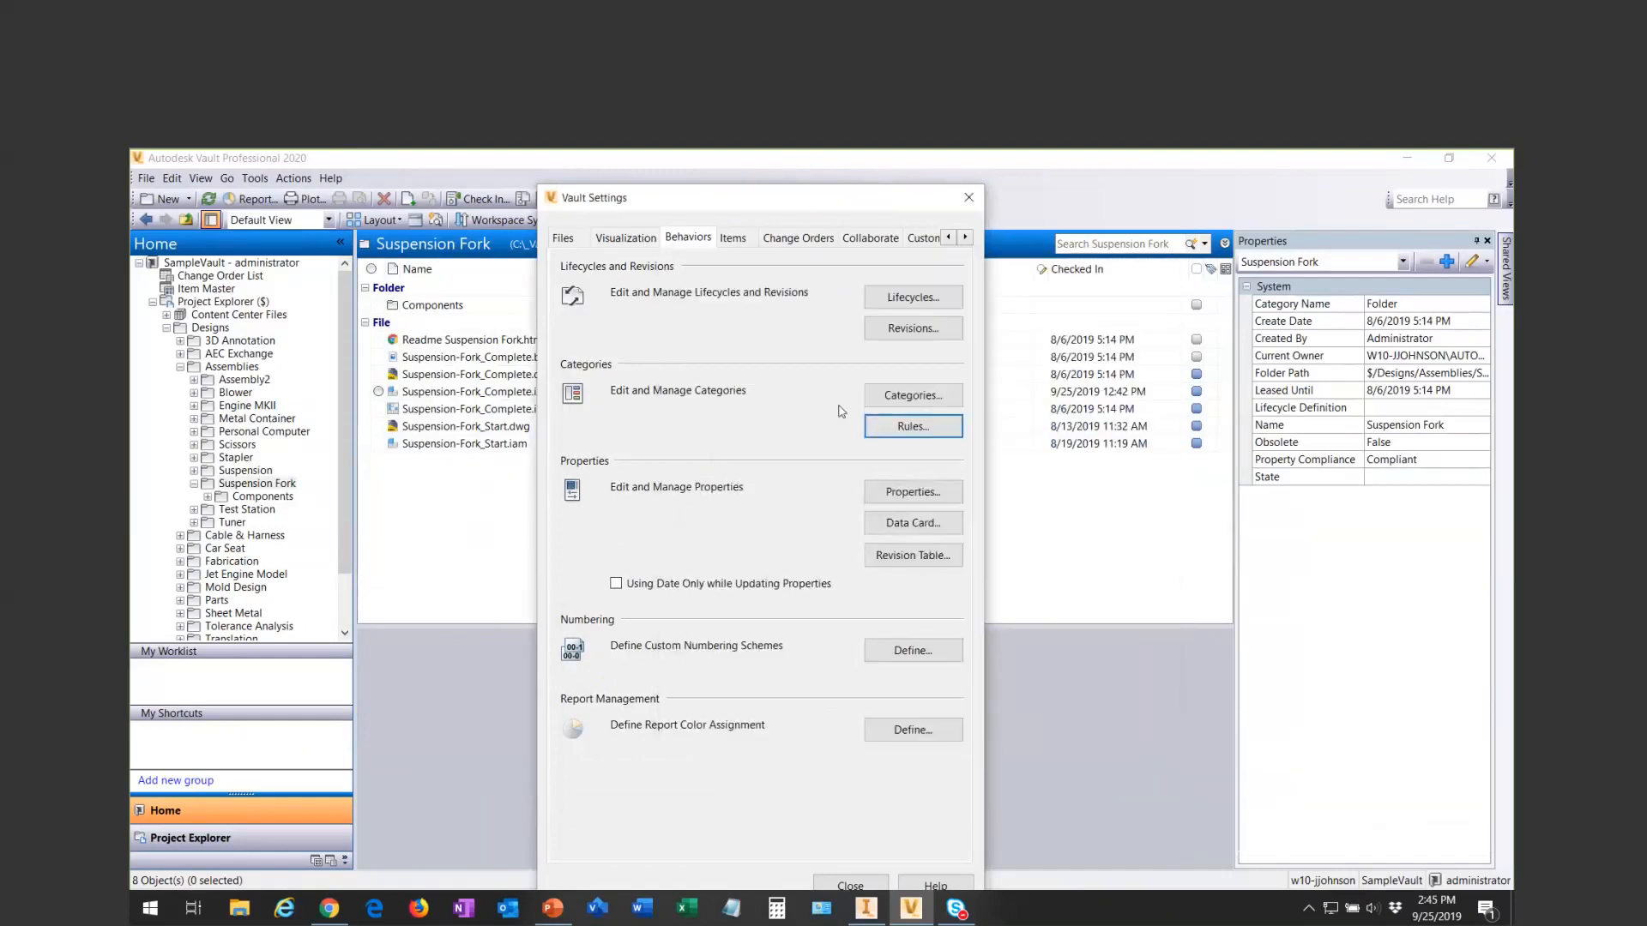
- Close the vault settings and review the system and user-defined properties of Suspension-Fork_Complete.iam
left_click(970, 199)
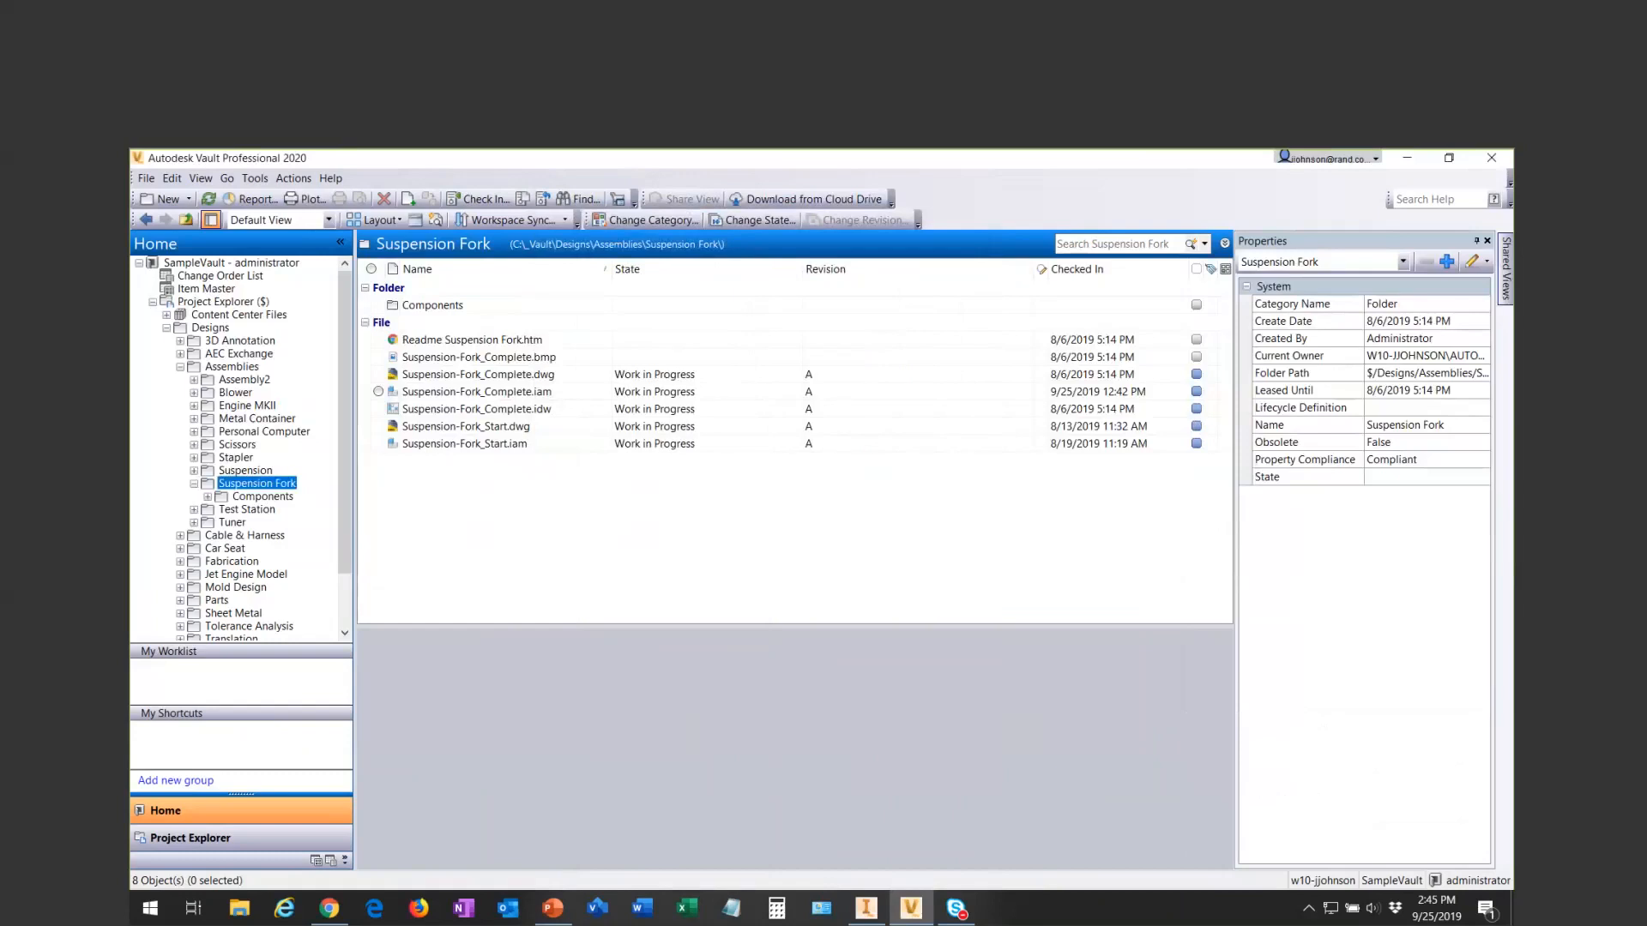
left_click(489, 391)
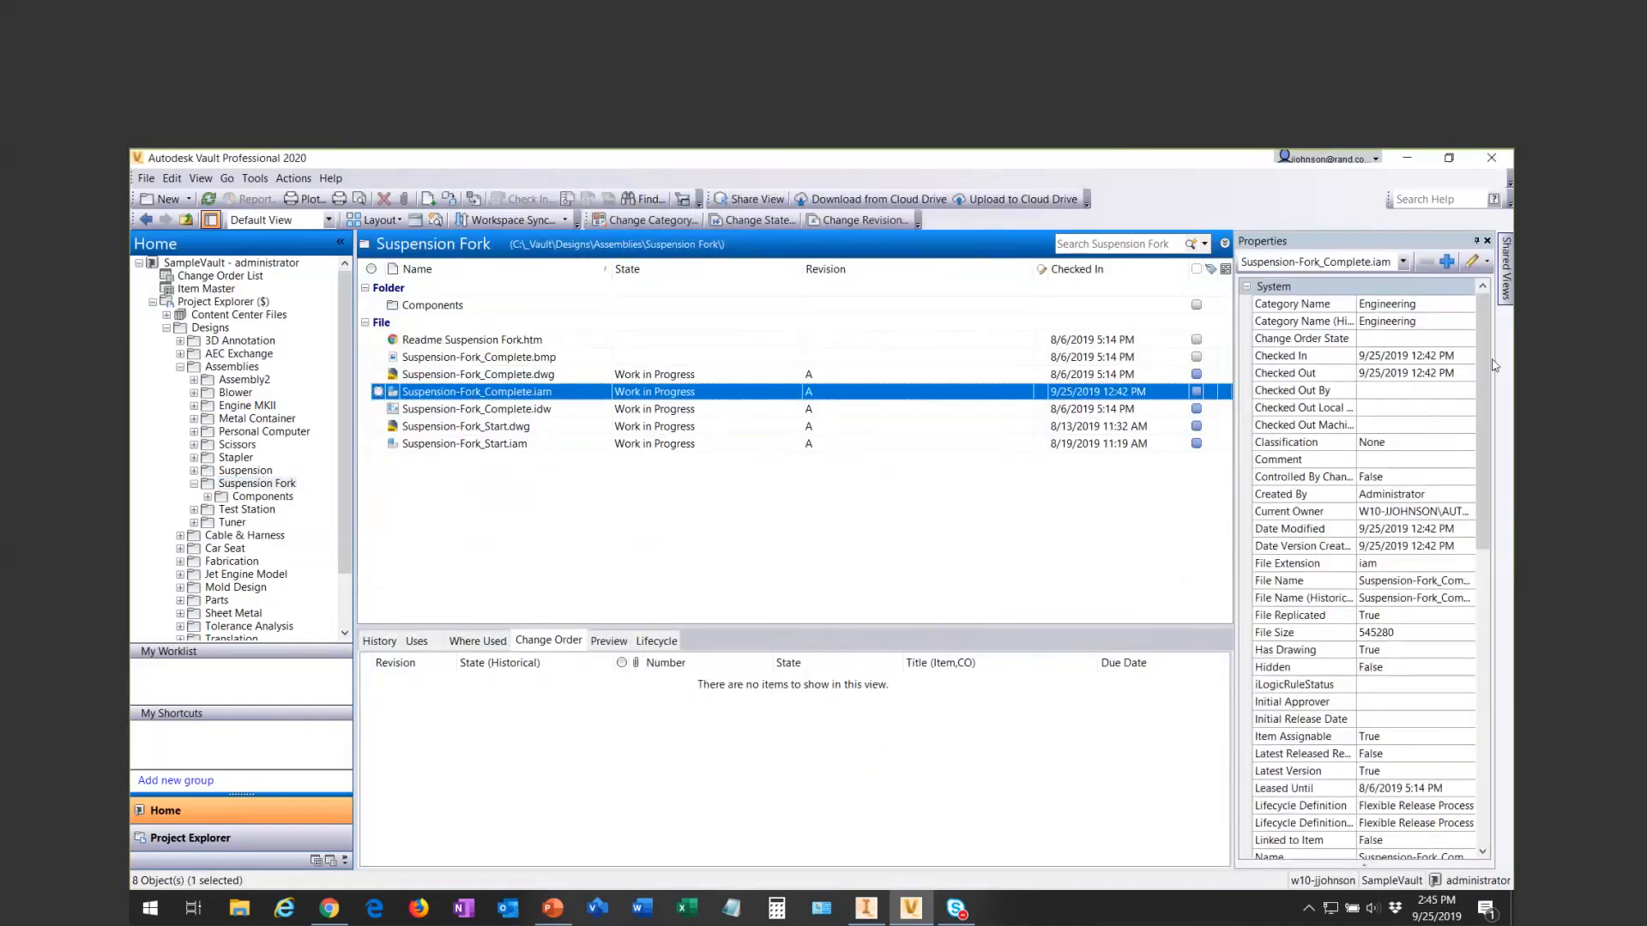
scroll(1282, 519, "down", 13)
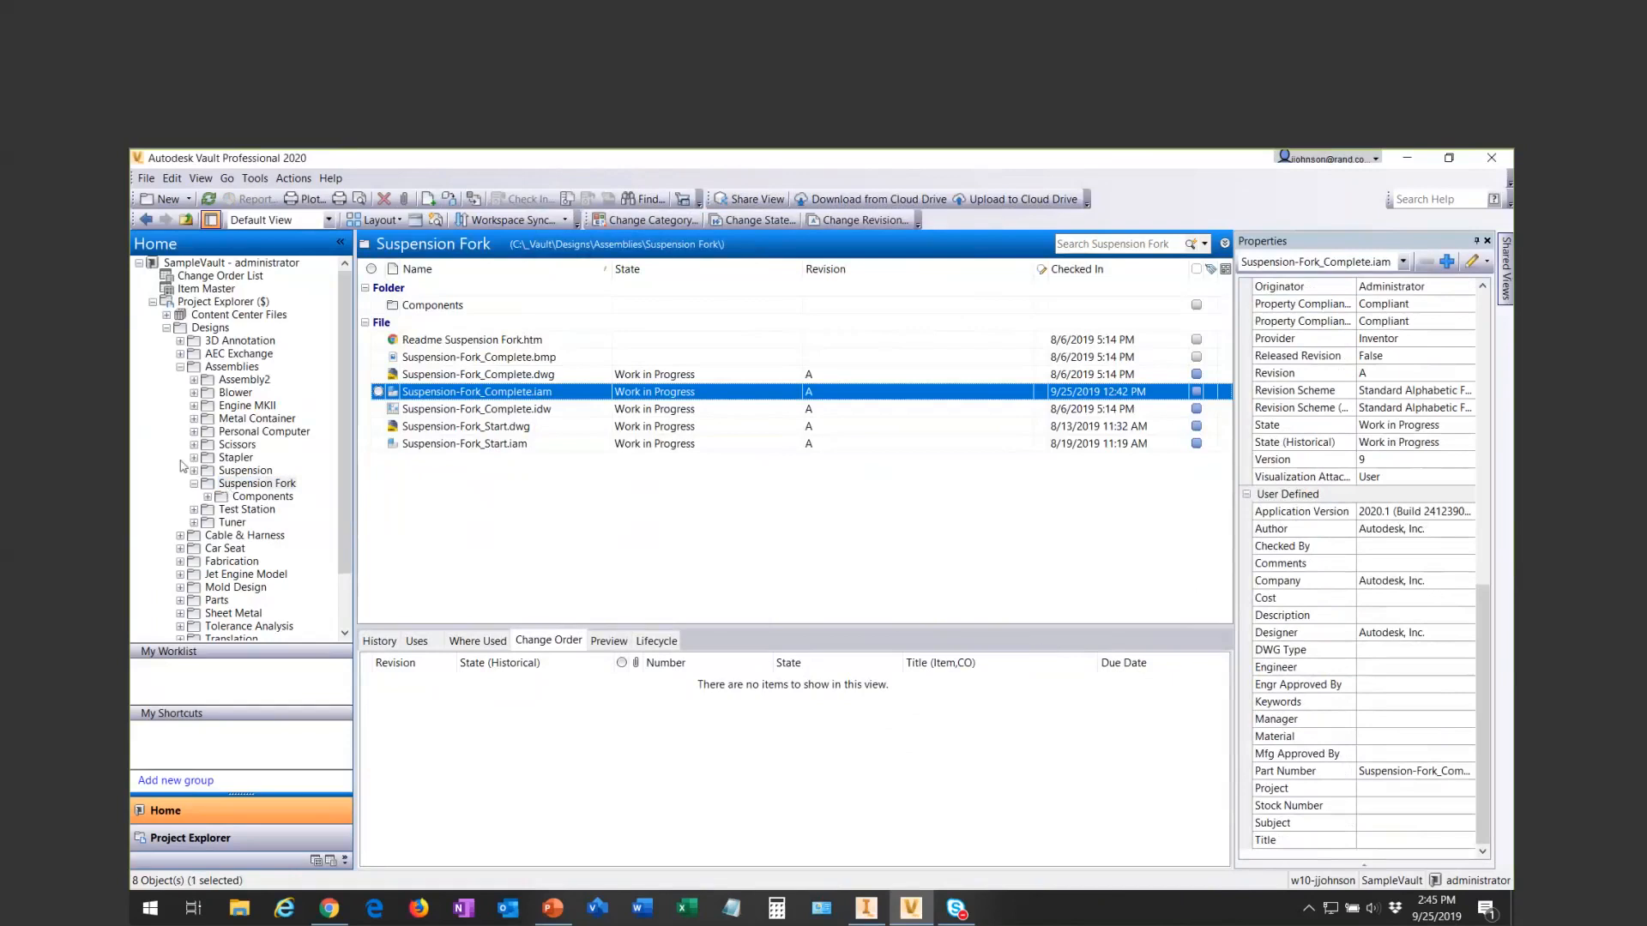
- Check the Is CC Part and Length properties of the ANSI L 2 x 2 x 3_16 part in Assembly2's Frame folder
left_click(194, 383)
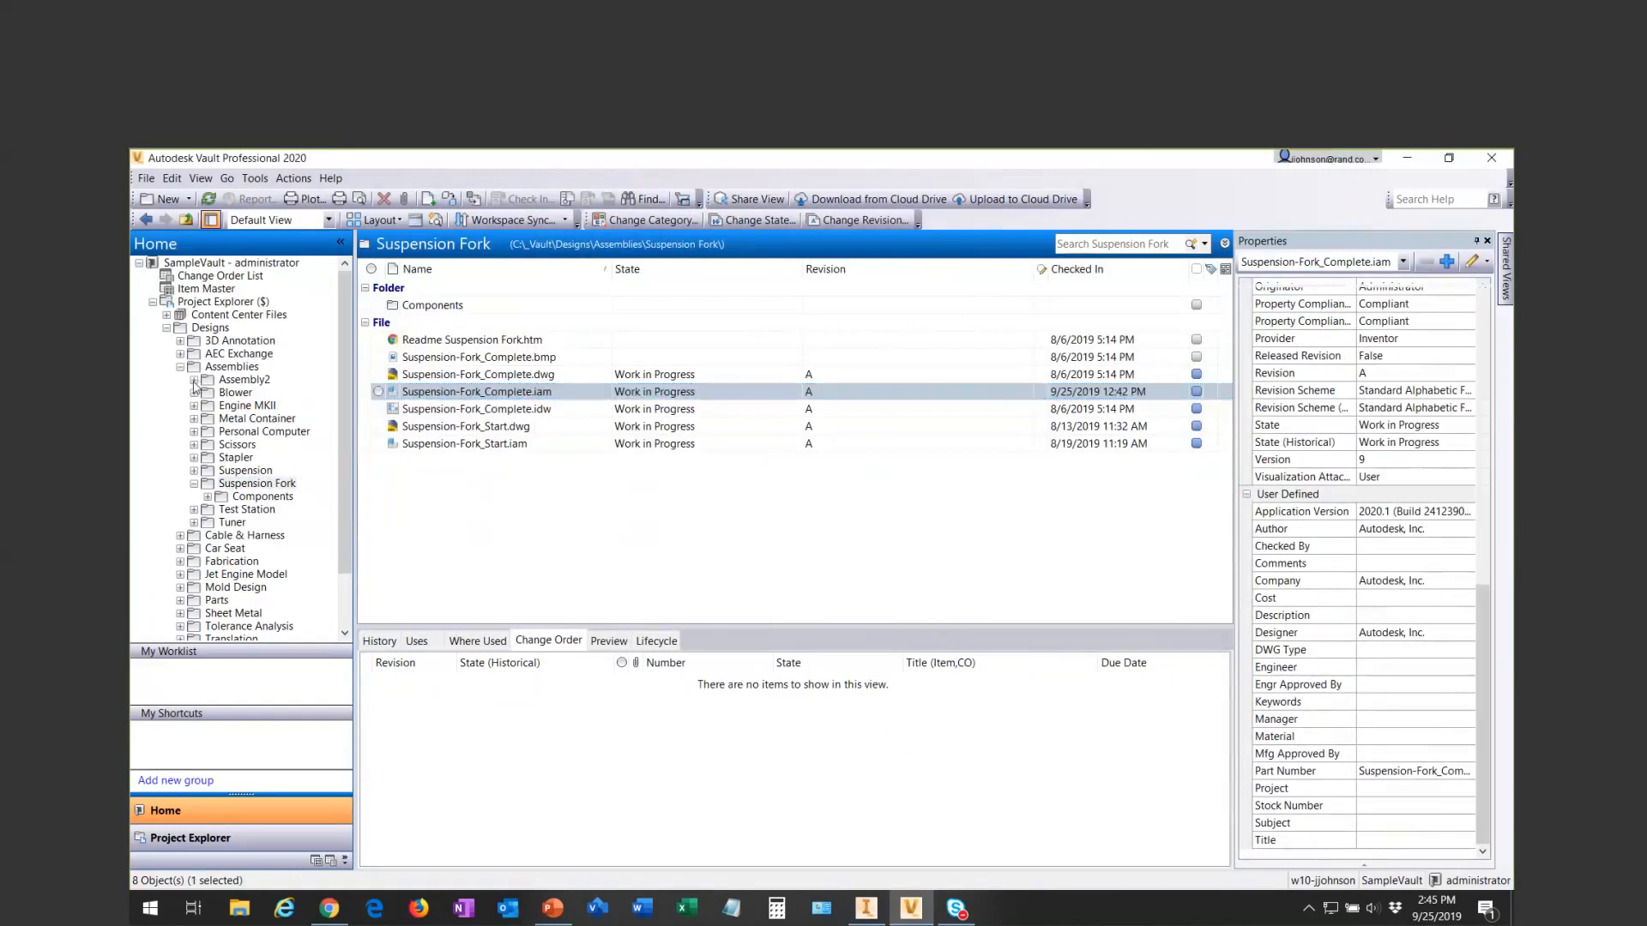
left_click(245, 404)
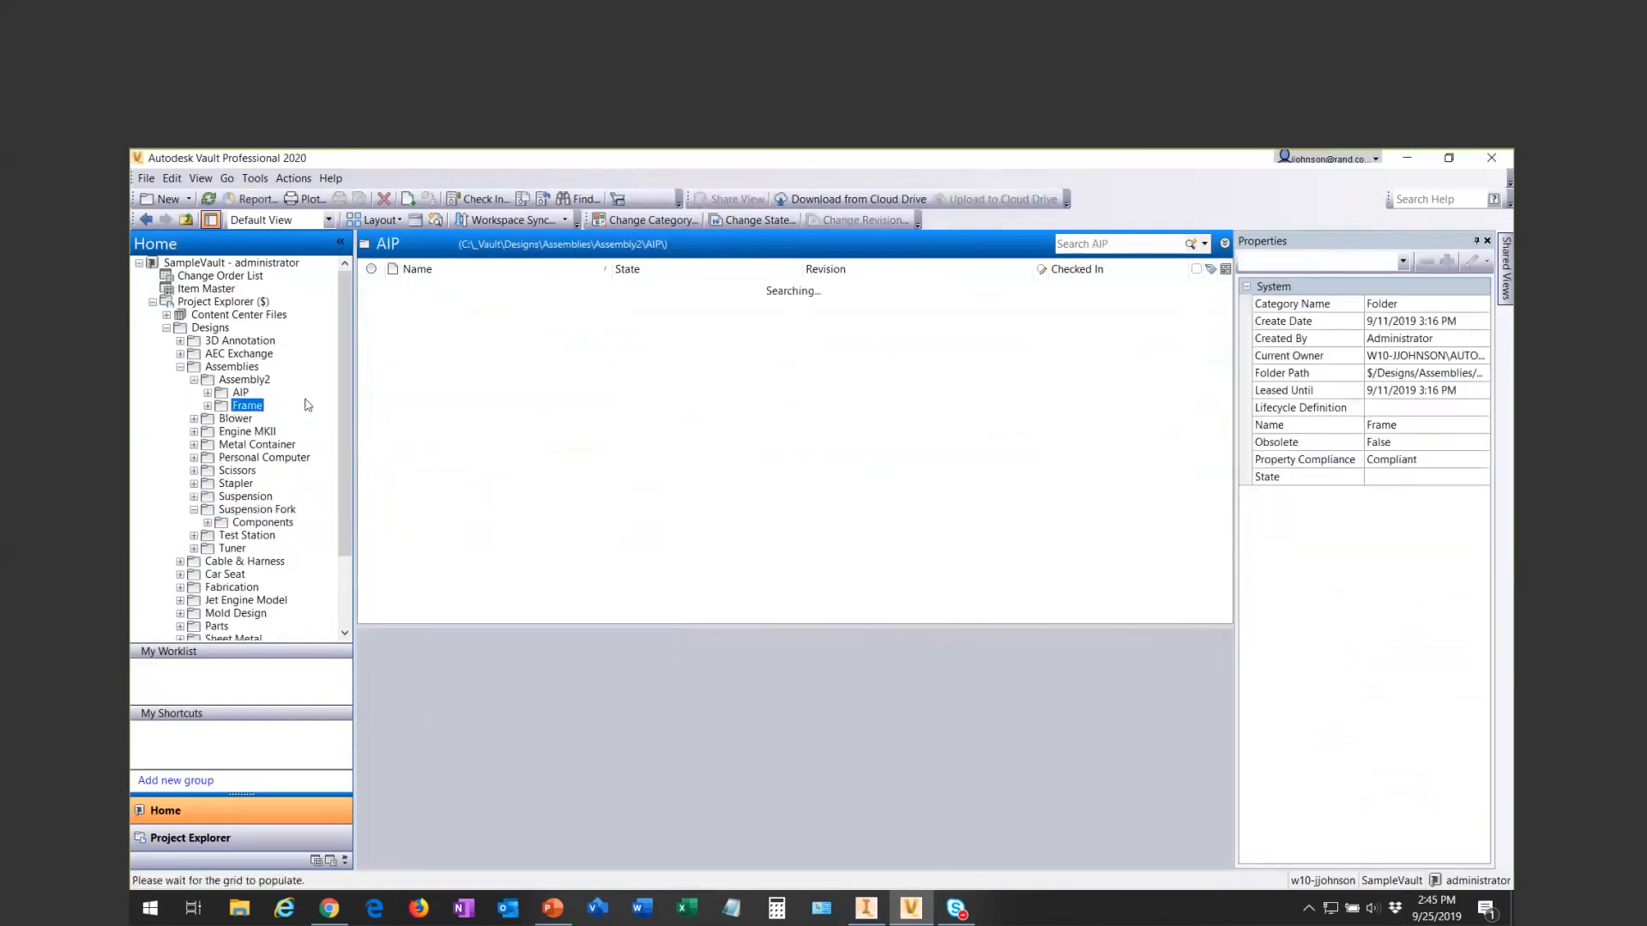
left_click(436, 305)
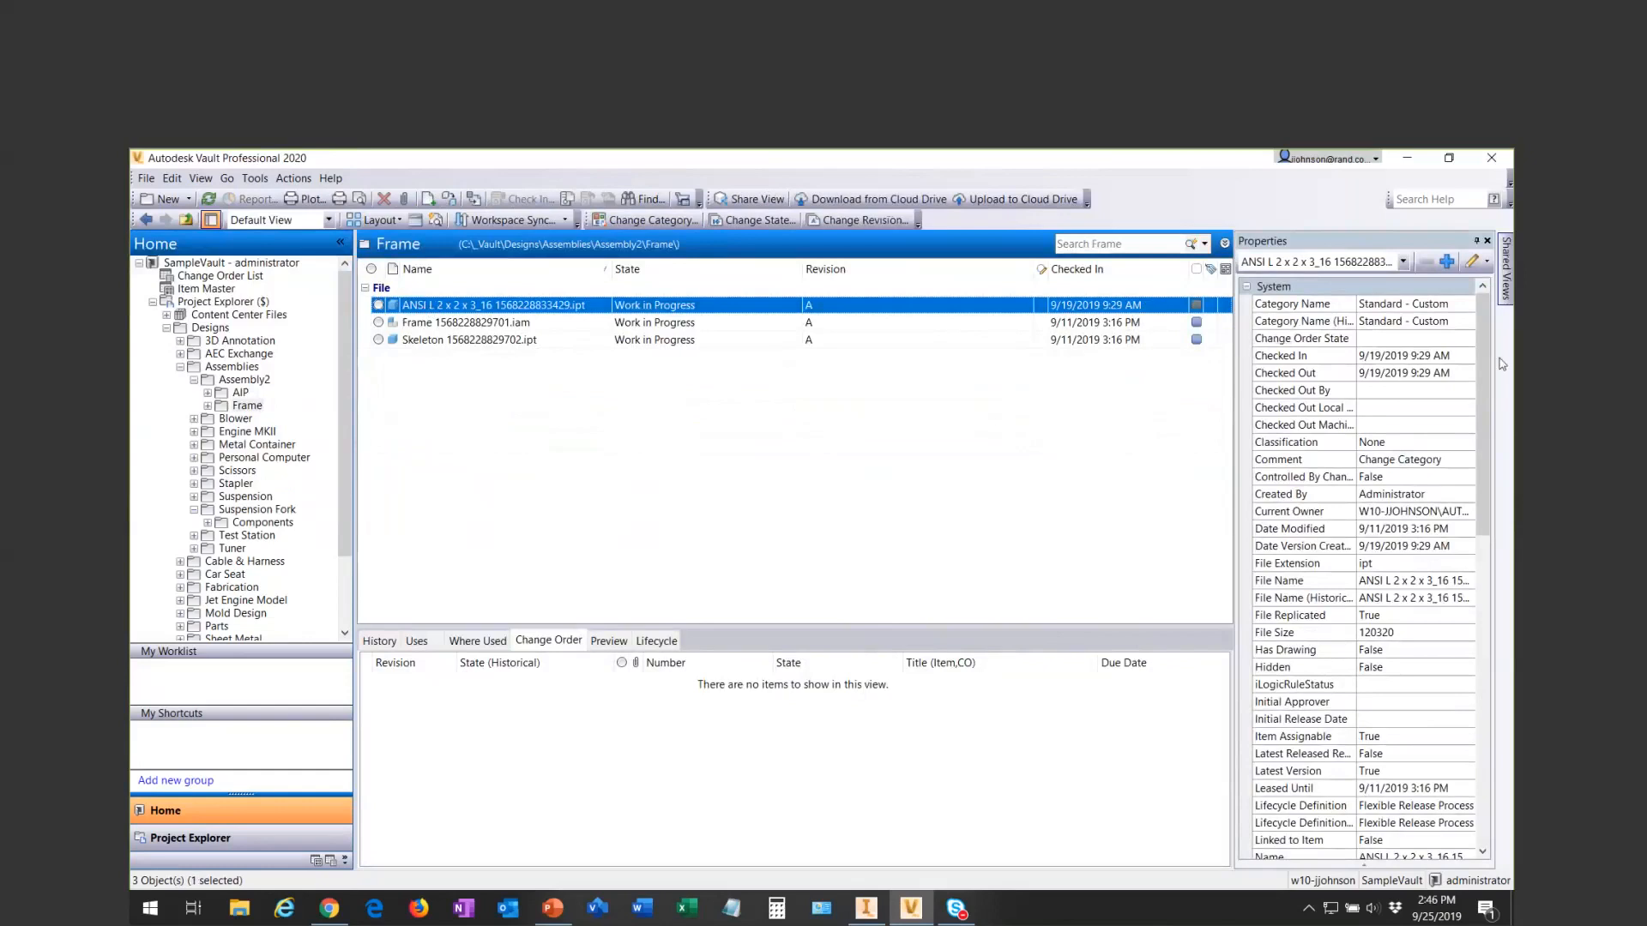
left_click_drag(1482, 360, 1503, 665)
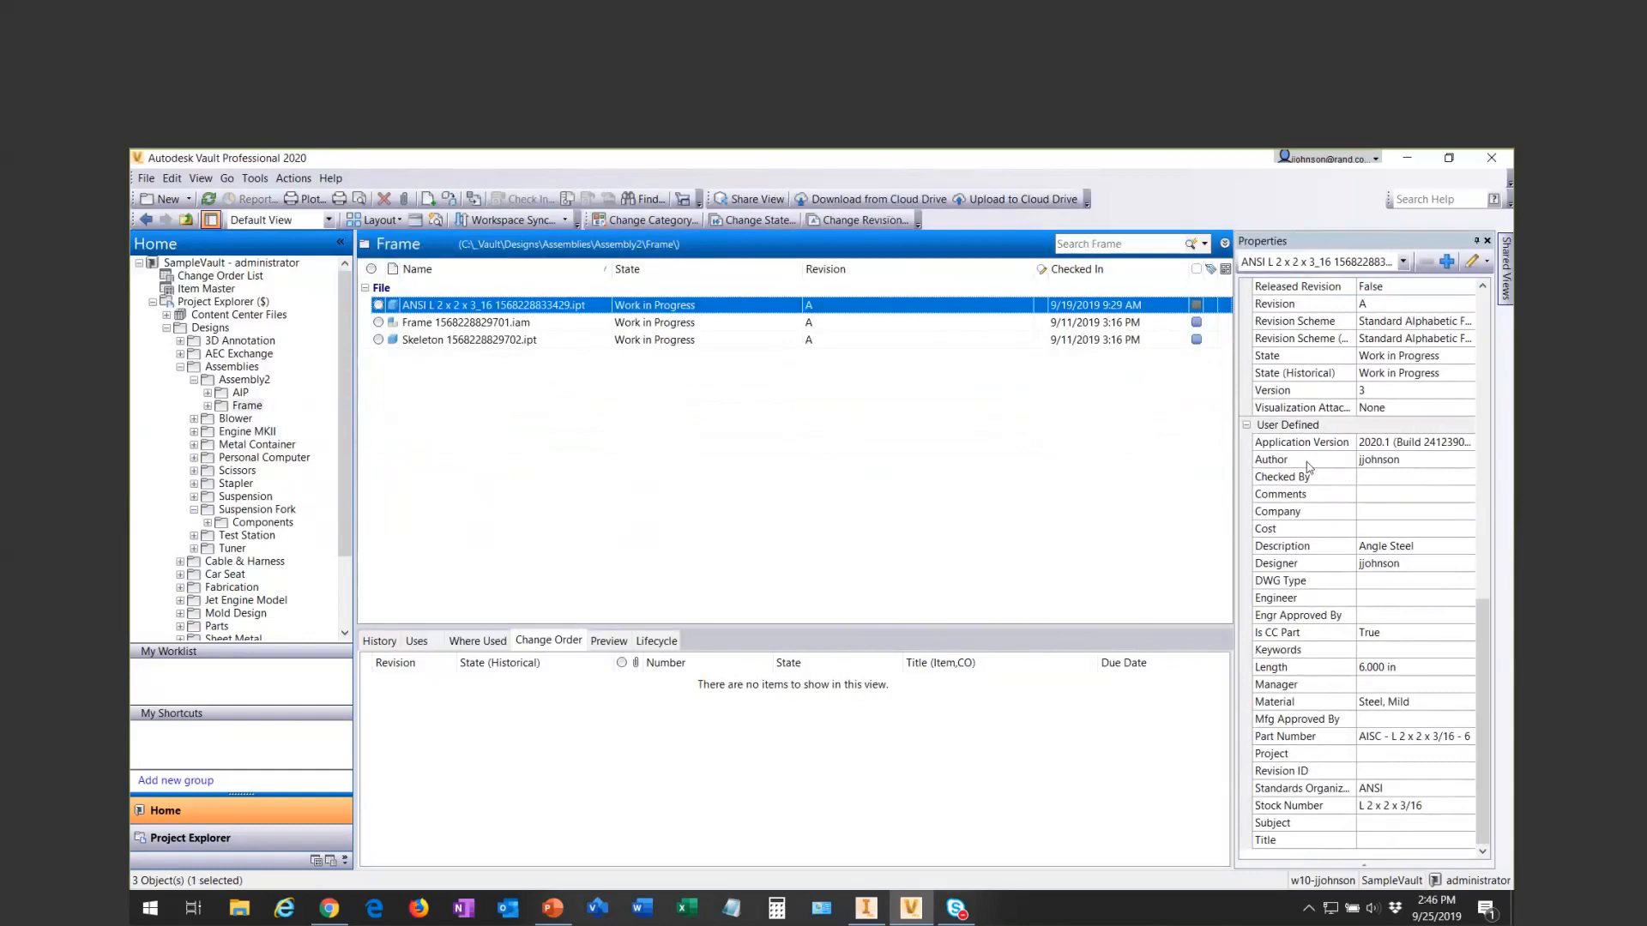
left_click(1325, 634)
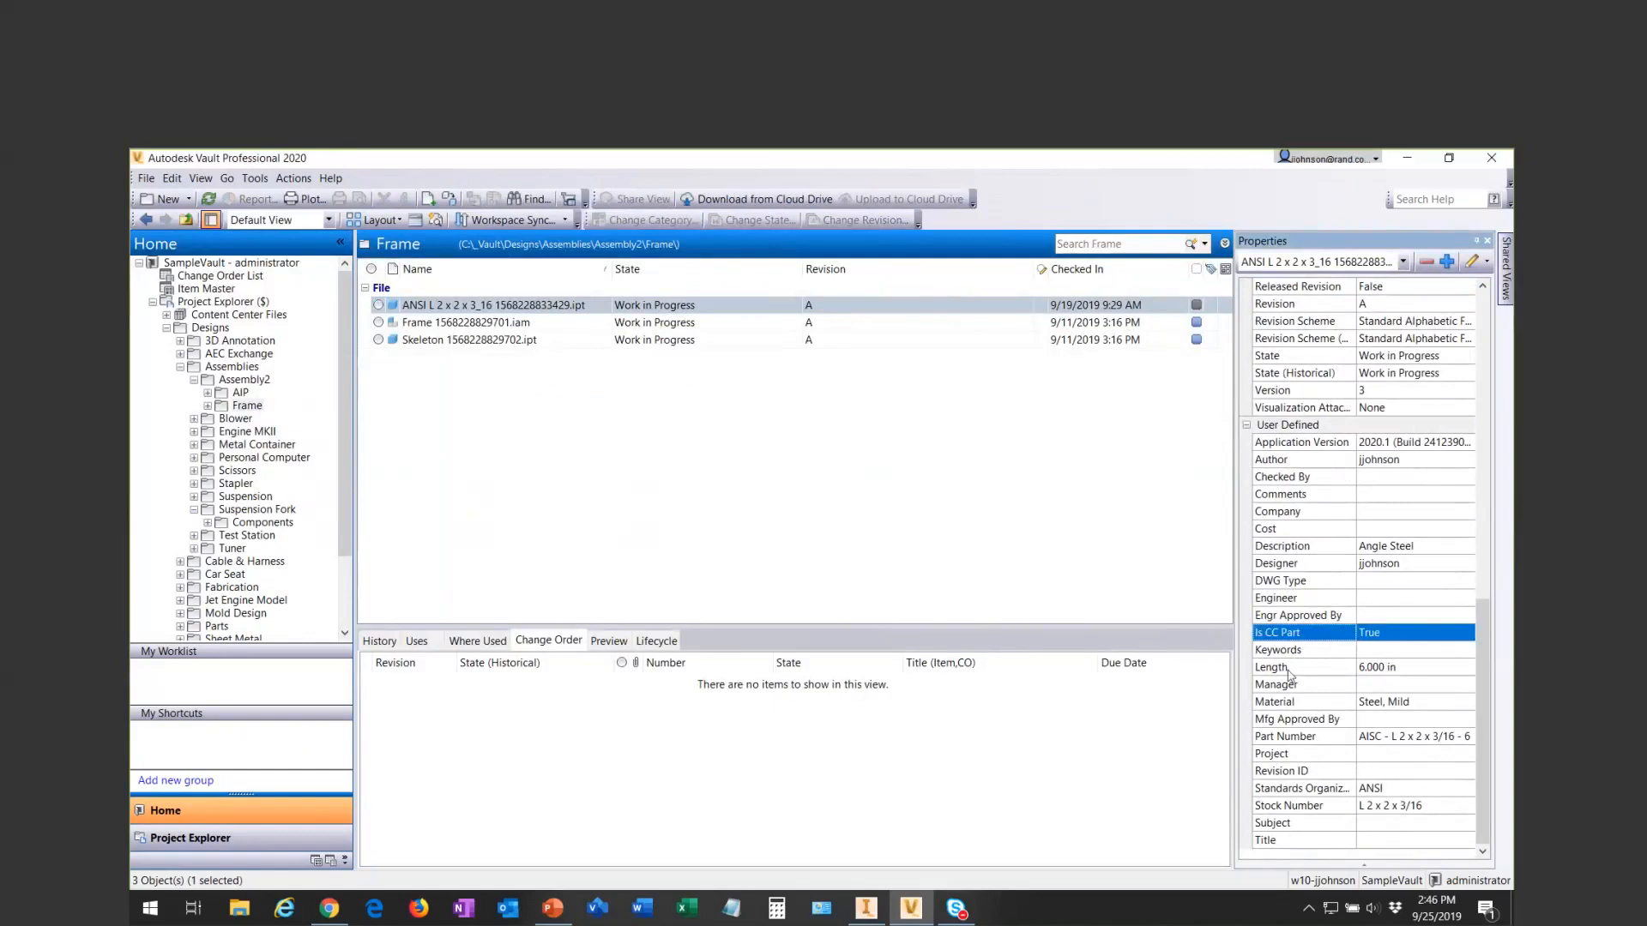
left_click(1374, 671)
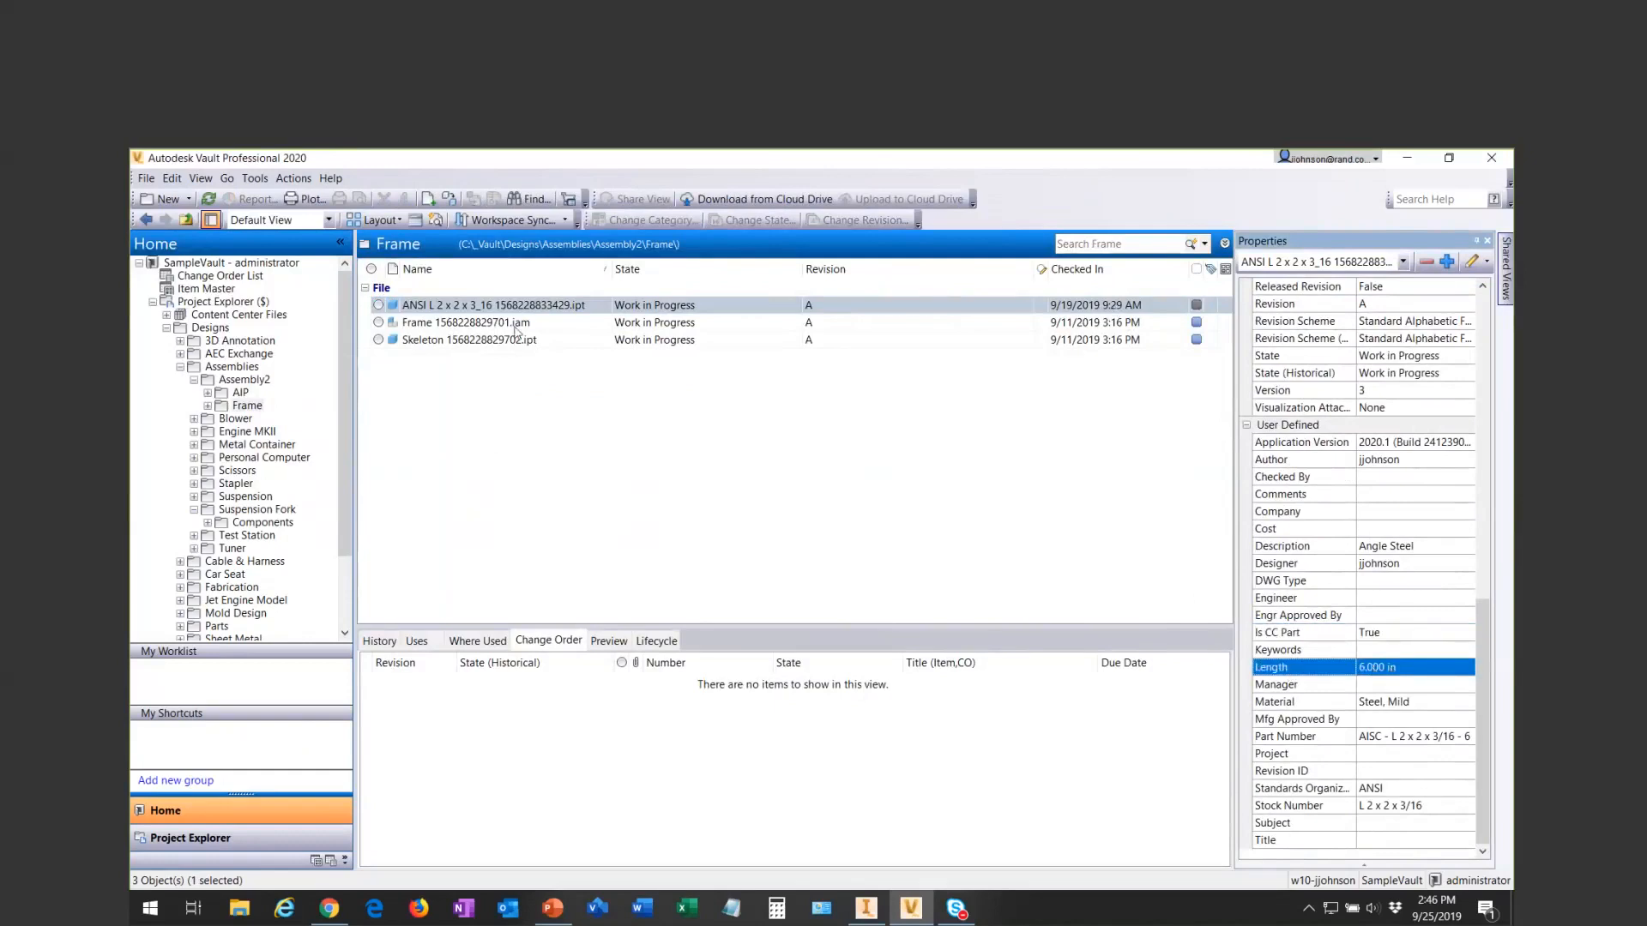
- Check the category and user-defined properties of the Frame assembly file in Assembly2's Frame folder
left_click(455, 326)
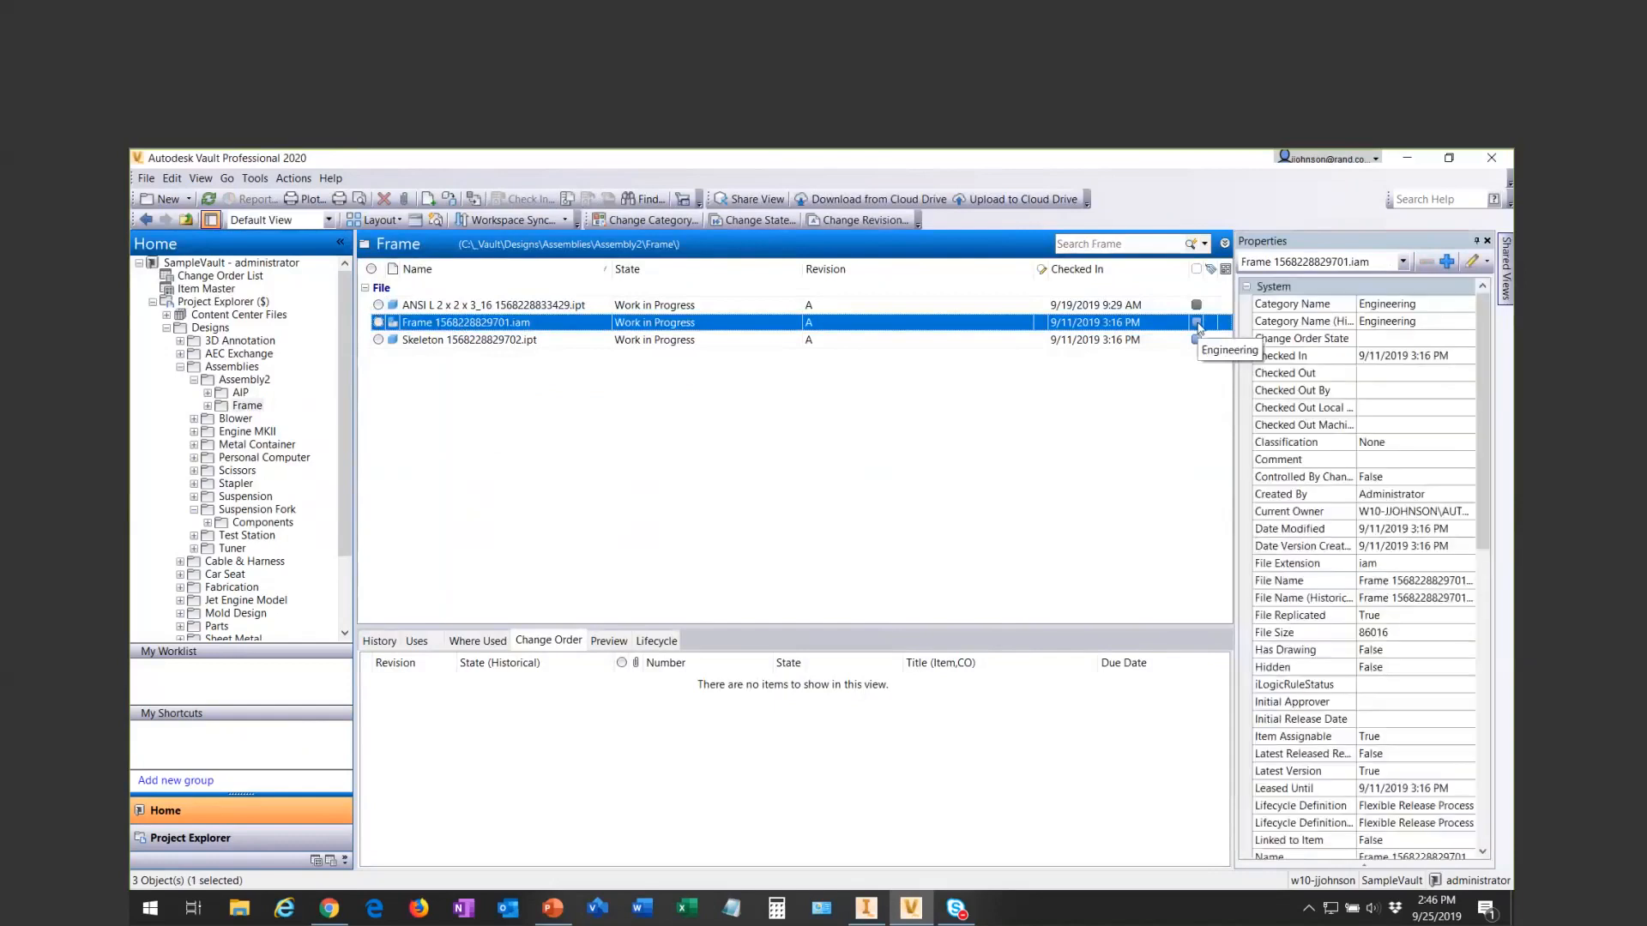
scroll(1364, 566, "down", 10)
scroll(1286, 643, "down", 3)
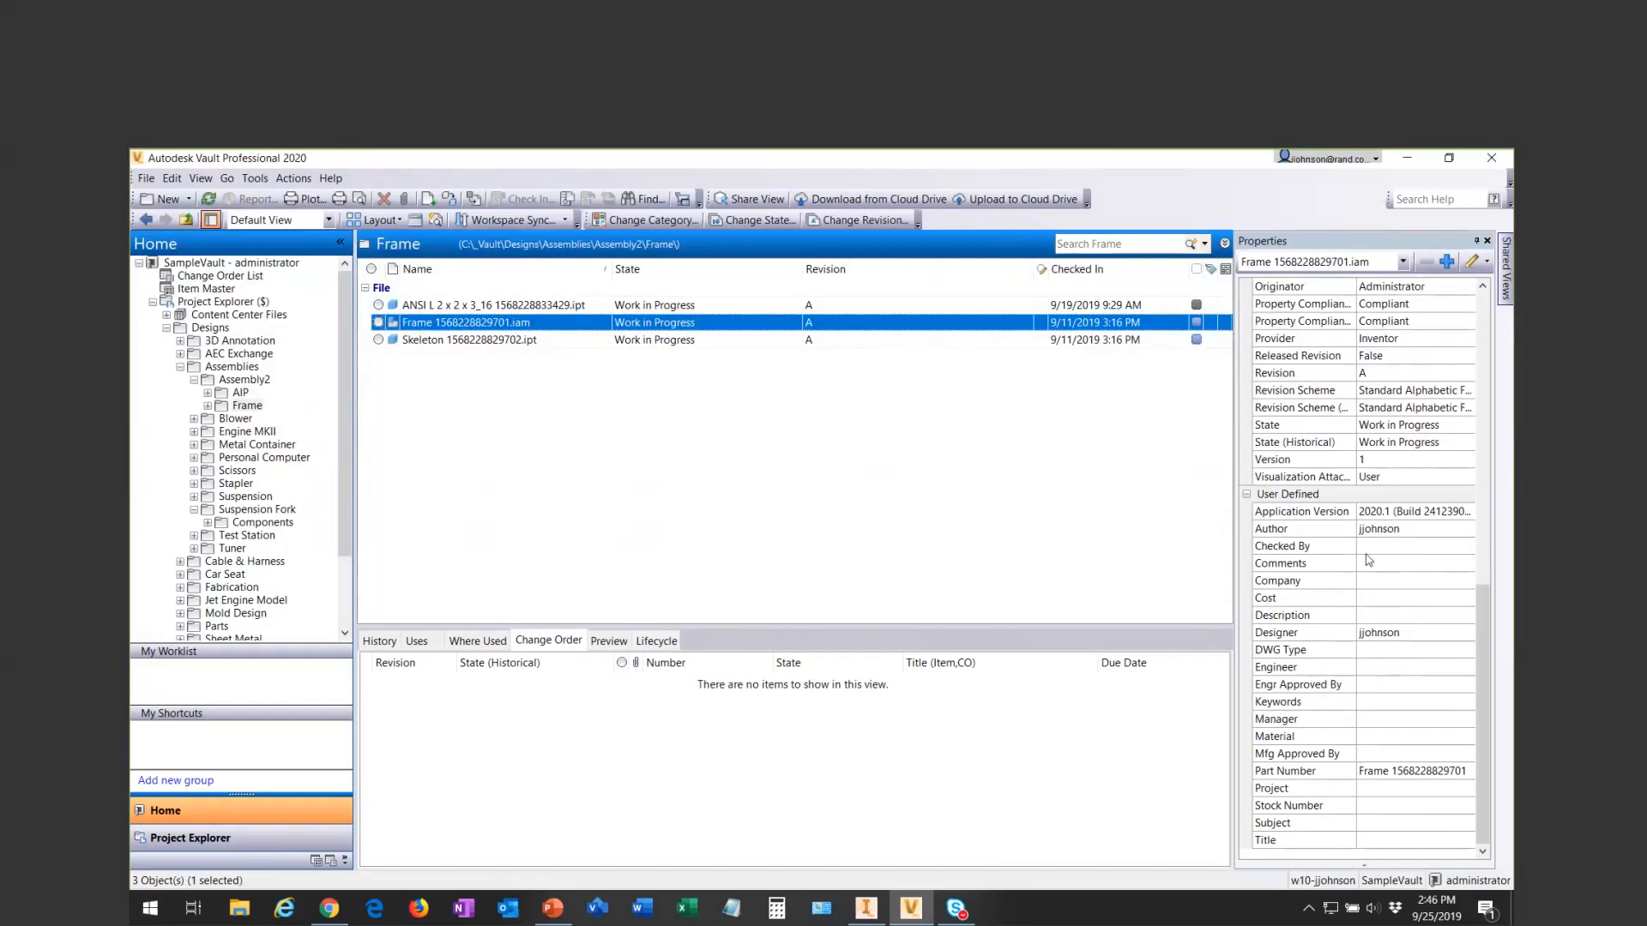
- Open the Frame assembly's Engineer property for editing, review which other property fields can be added, and cancel without changes
left_click(1377, 669)
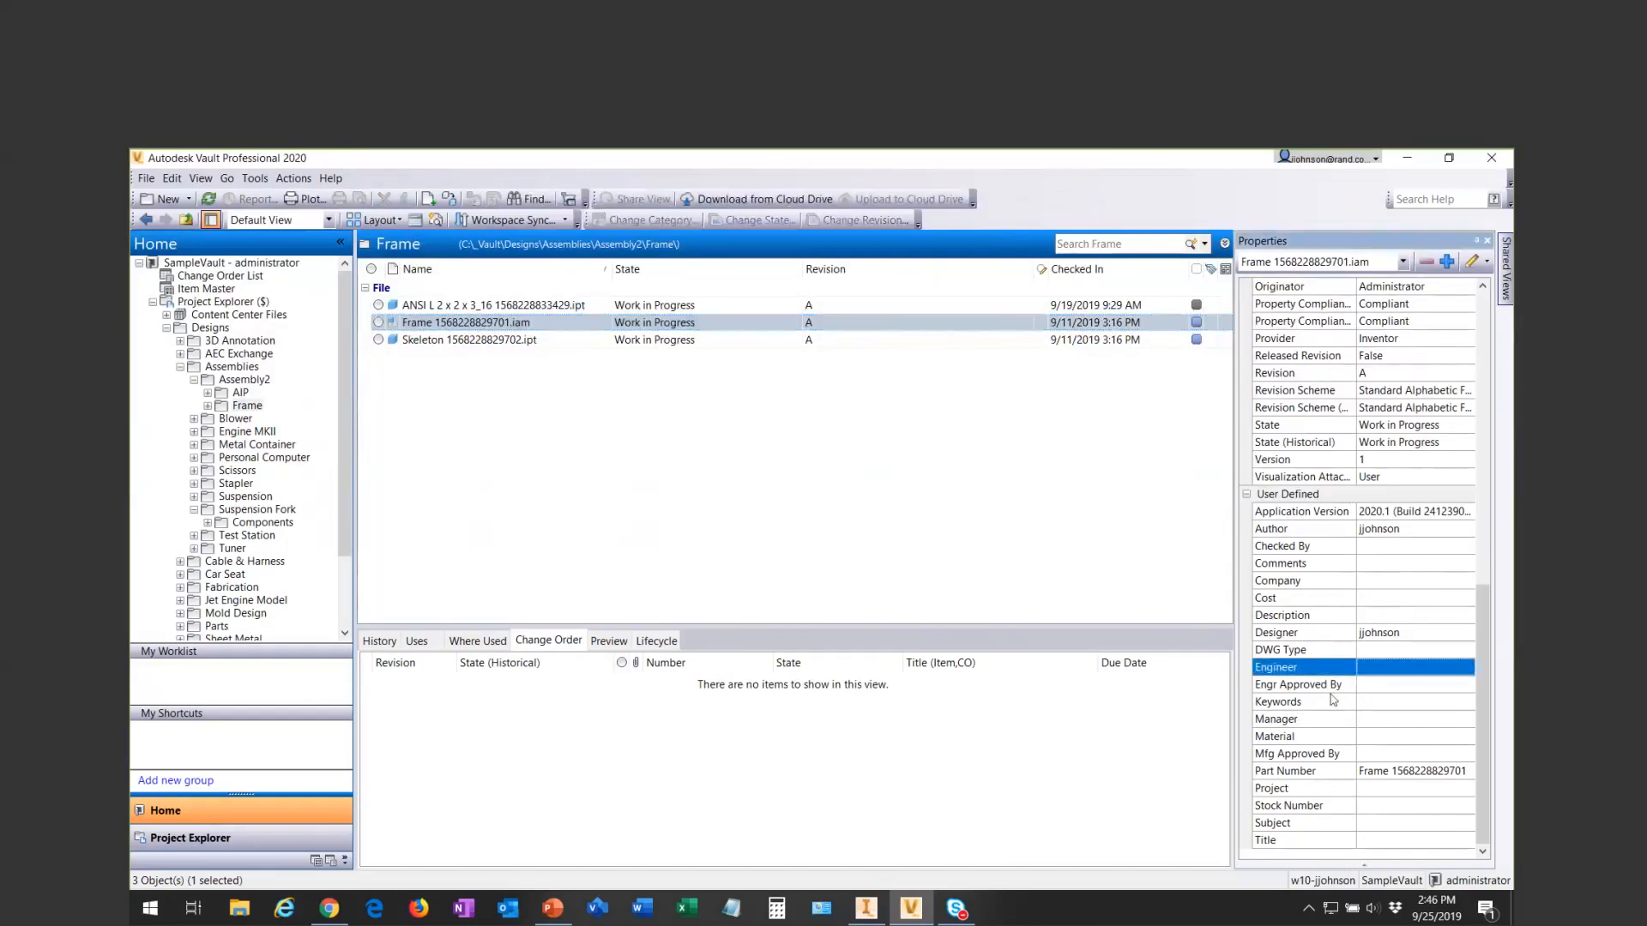
left_click(1487, 264)
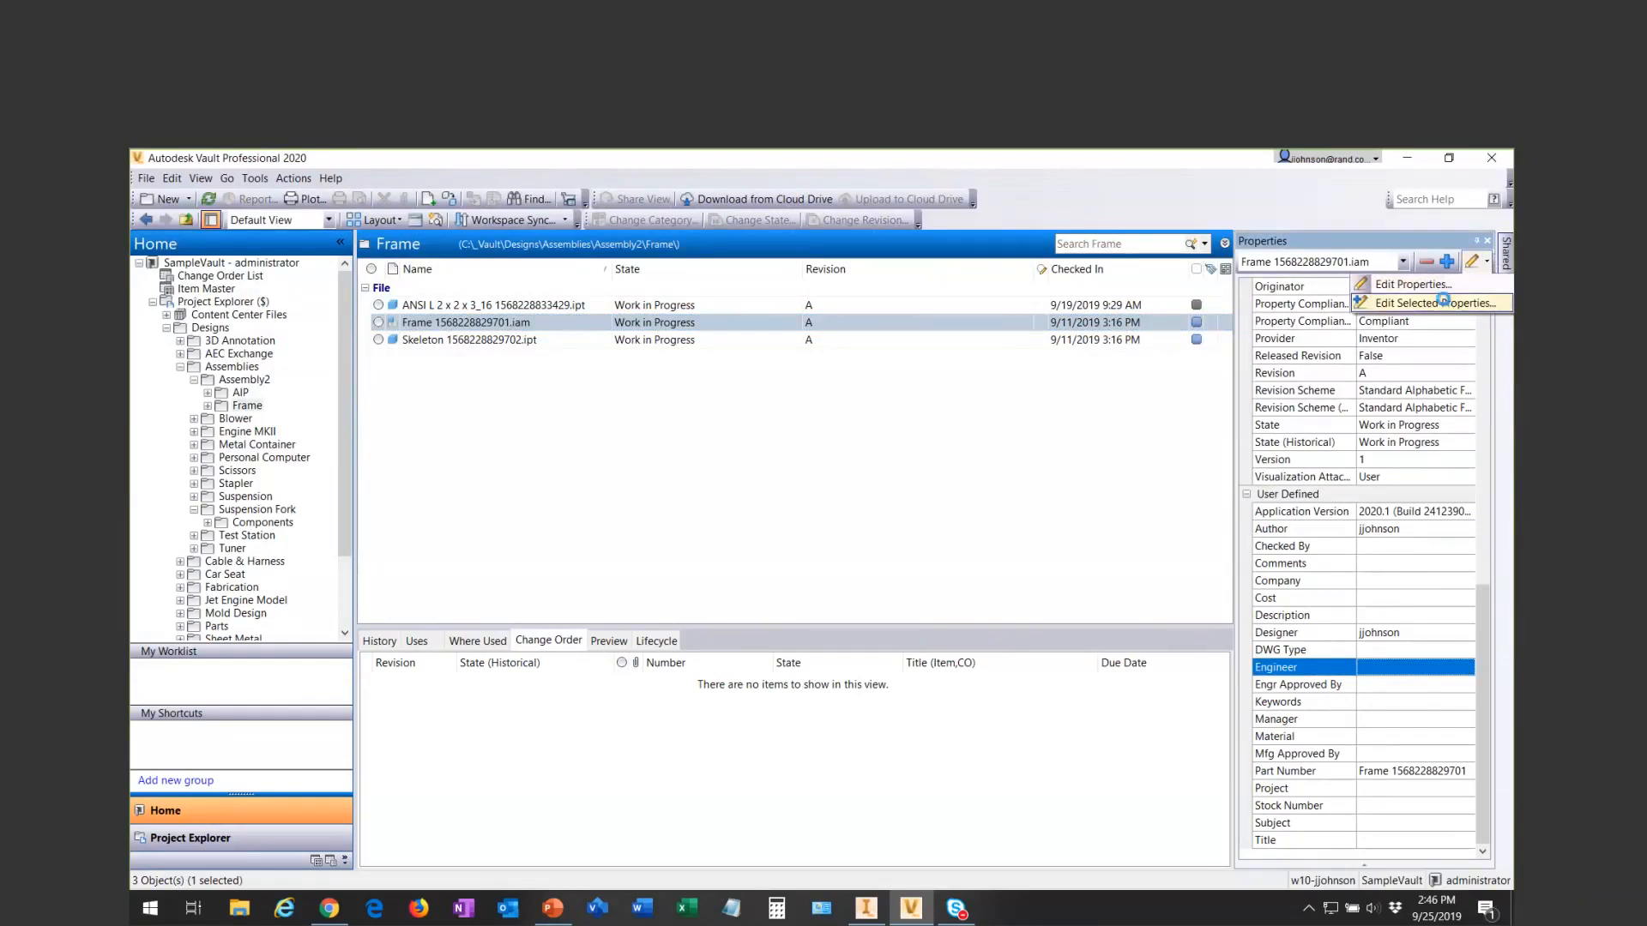
left_click(1447, 304)
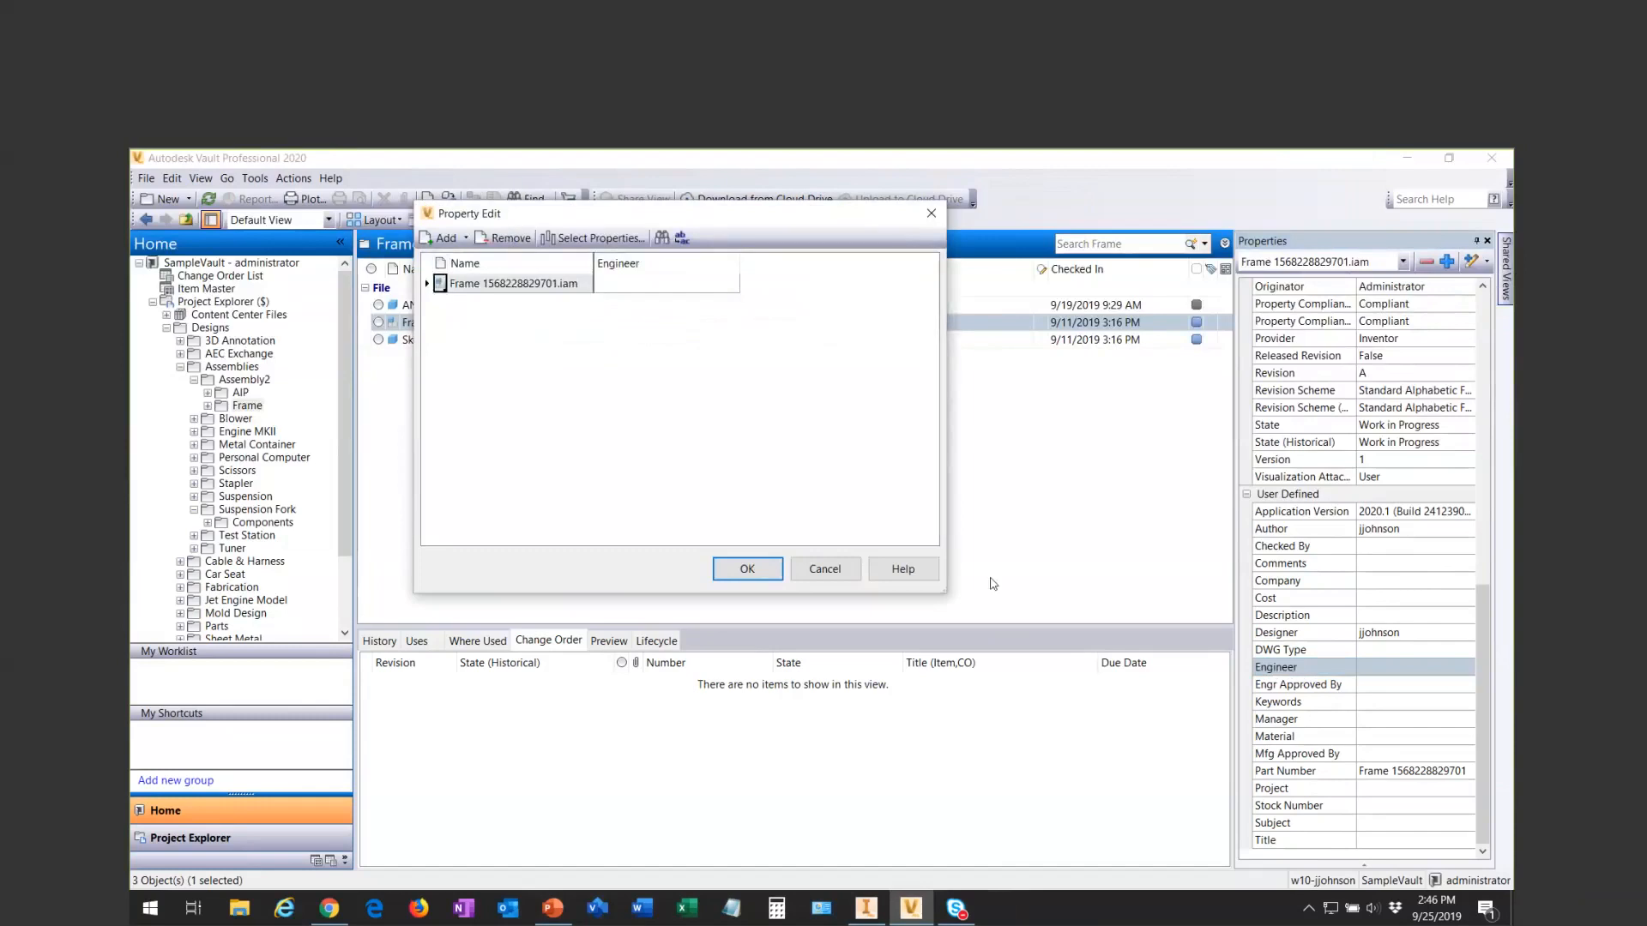
left_click(1410, 669)
left_click(562, 239)
left_click_drag(625, 364, 634, 451)
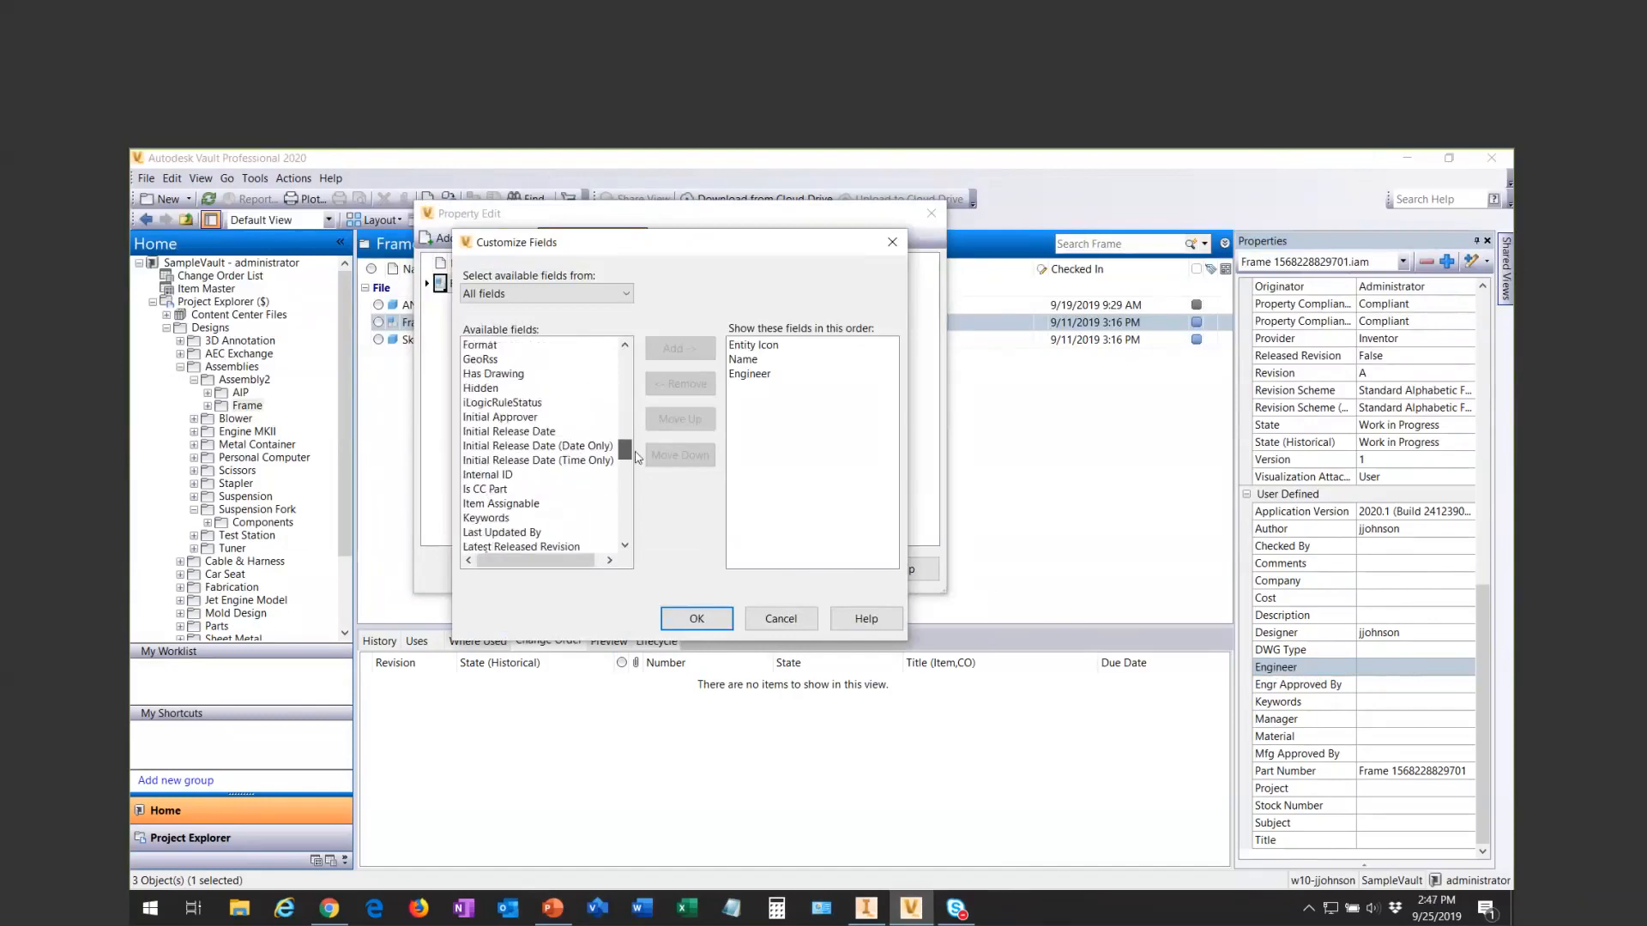
left_click(778, 625)
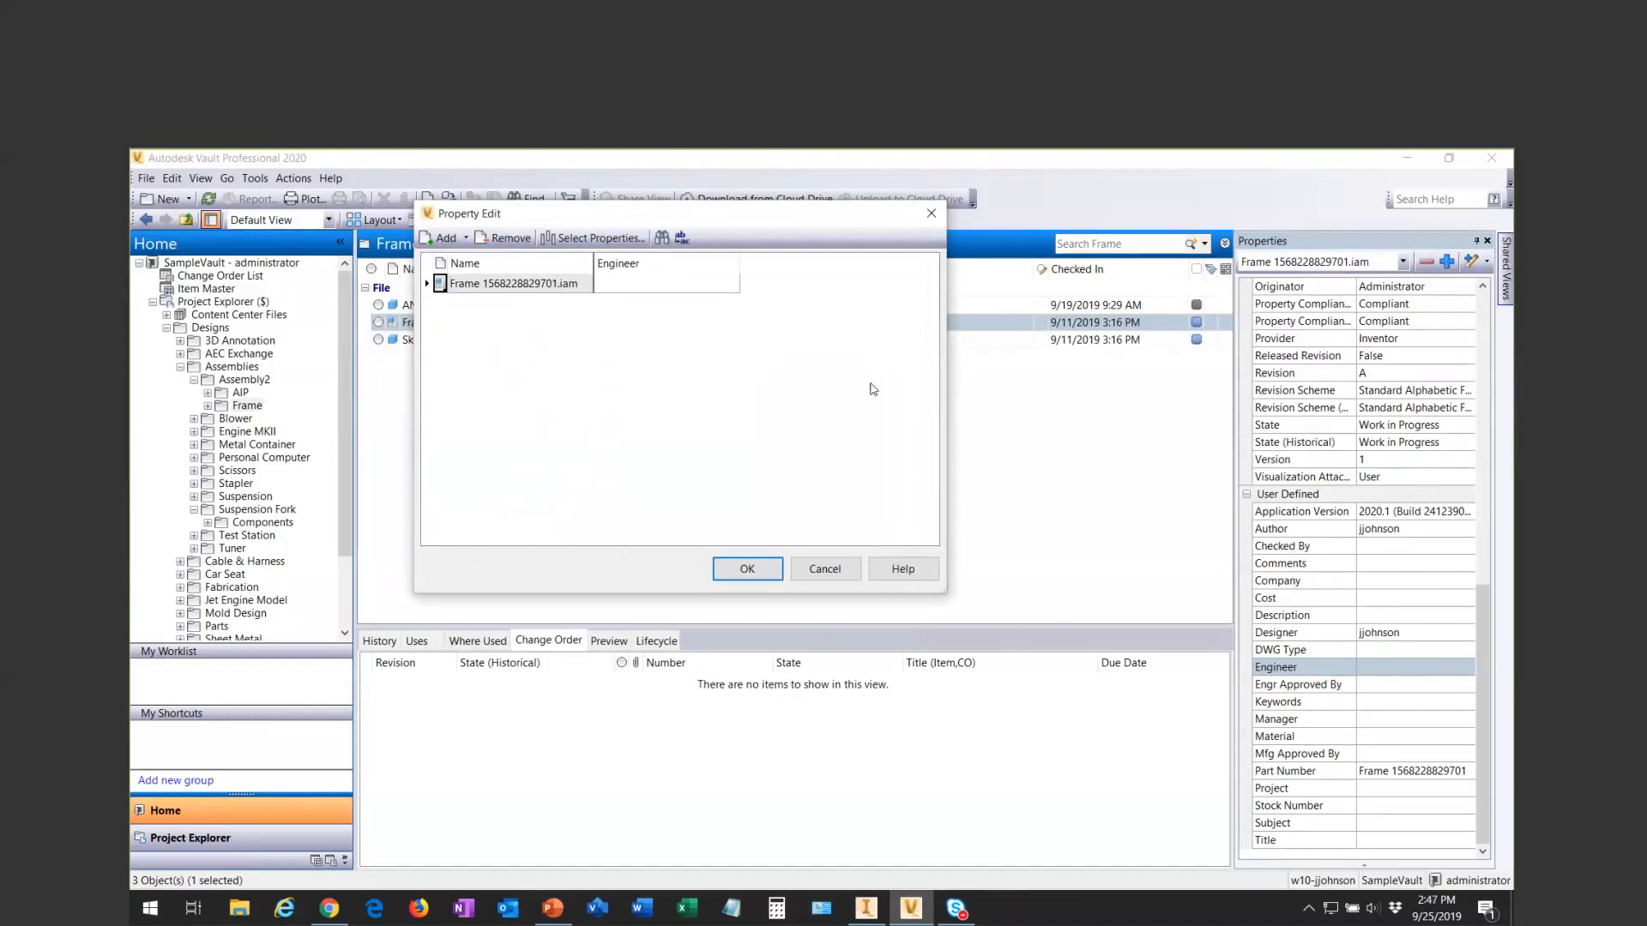
left_click(824, 568)
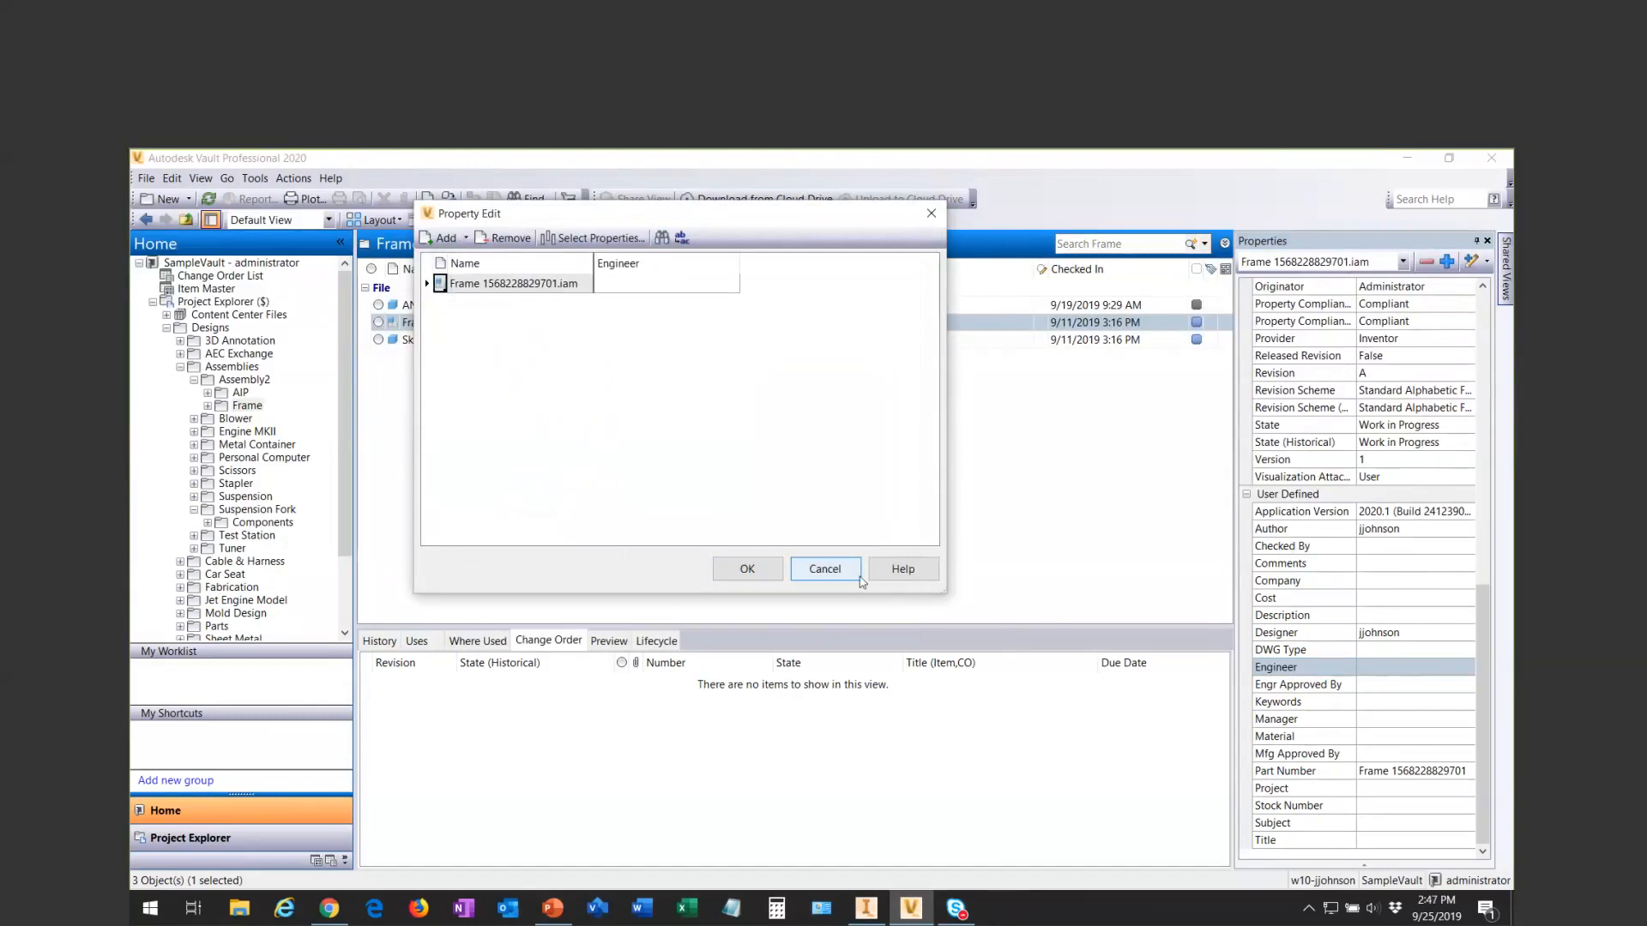
left_click(826, 569)
- Open the Company, Engineer and Engr Approved By properties together for editing, widen the property editor, and close it without changes
left_click(1328, 686, "ctrl")
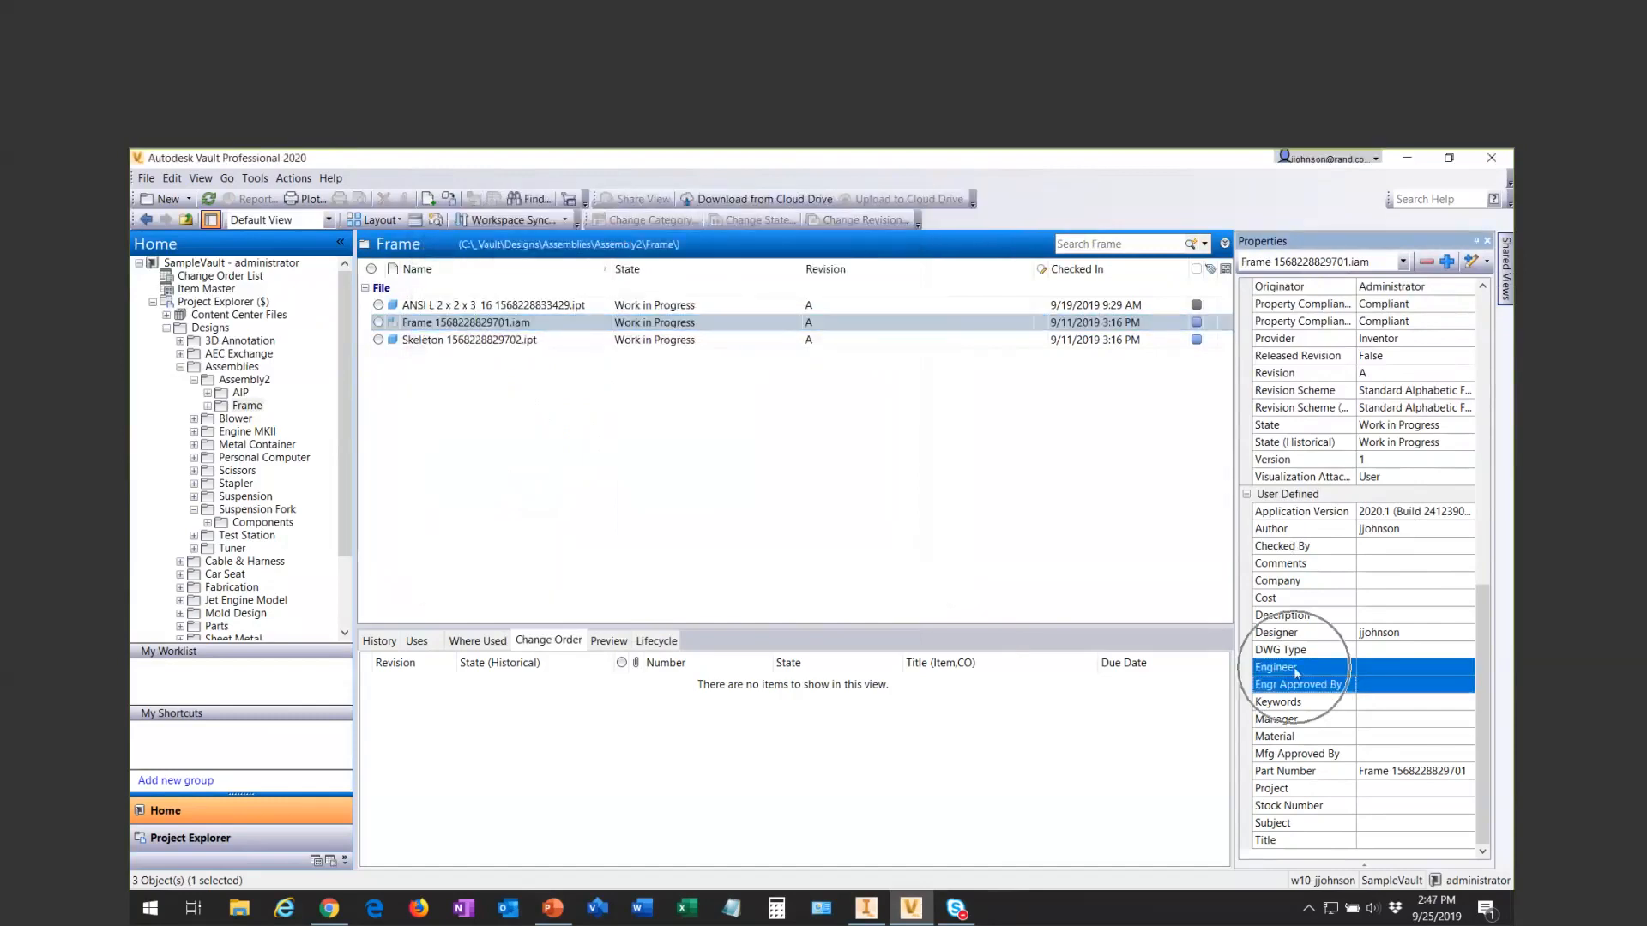
left_click(1304, 582, "ctrl")
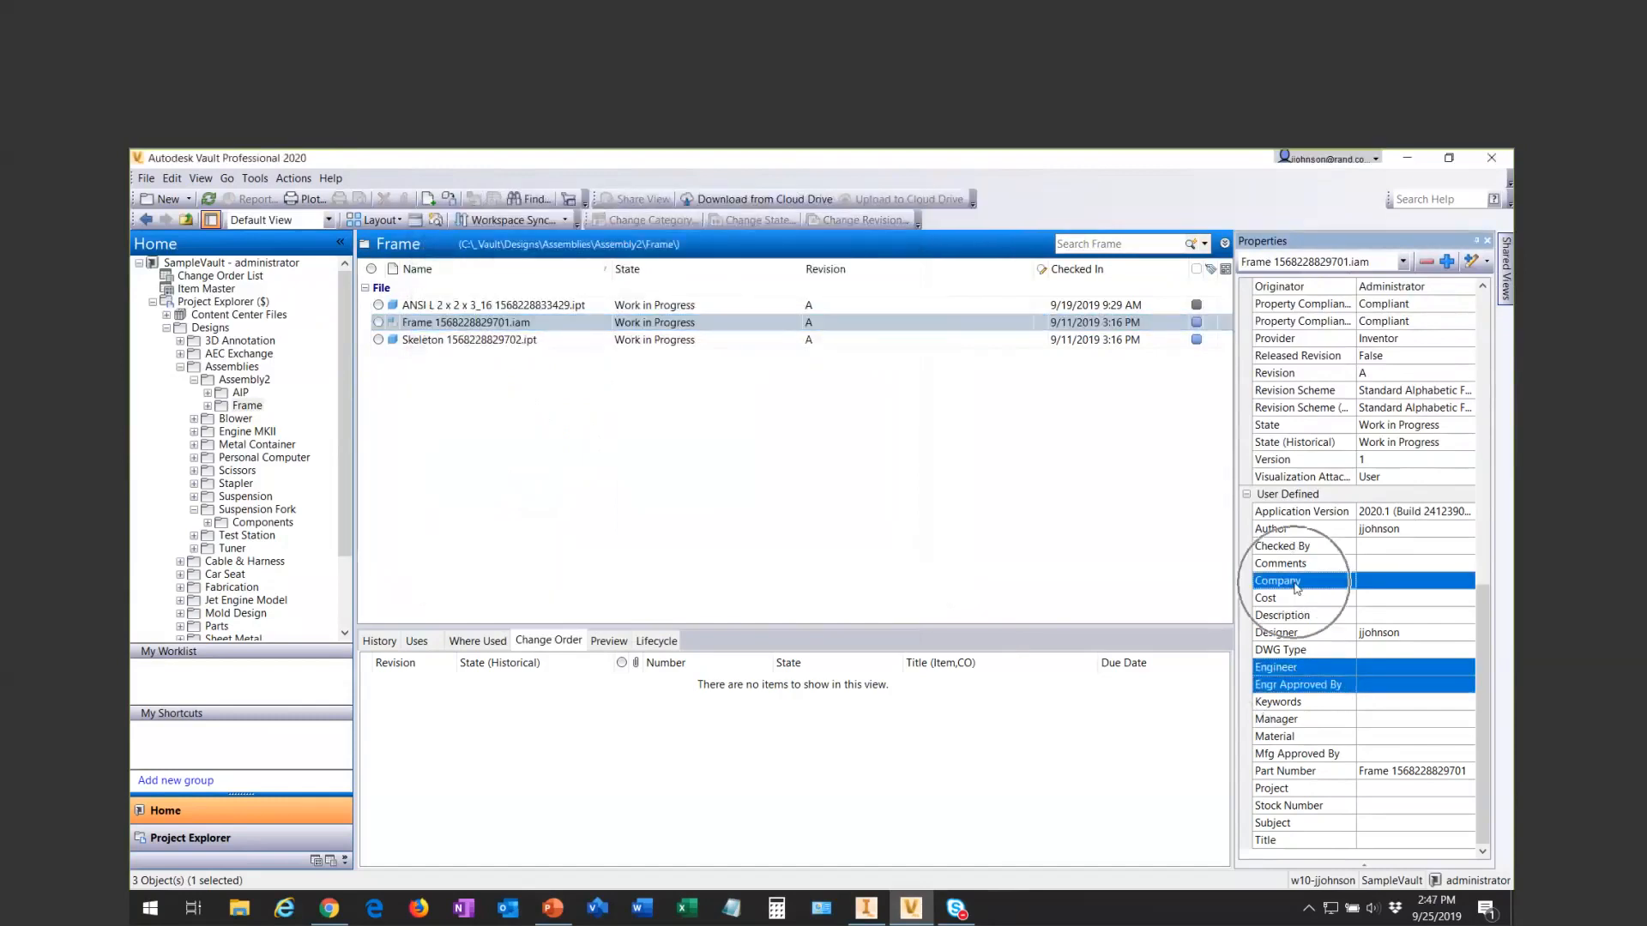
left_click(1469, 263)
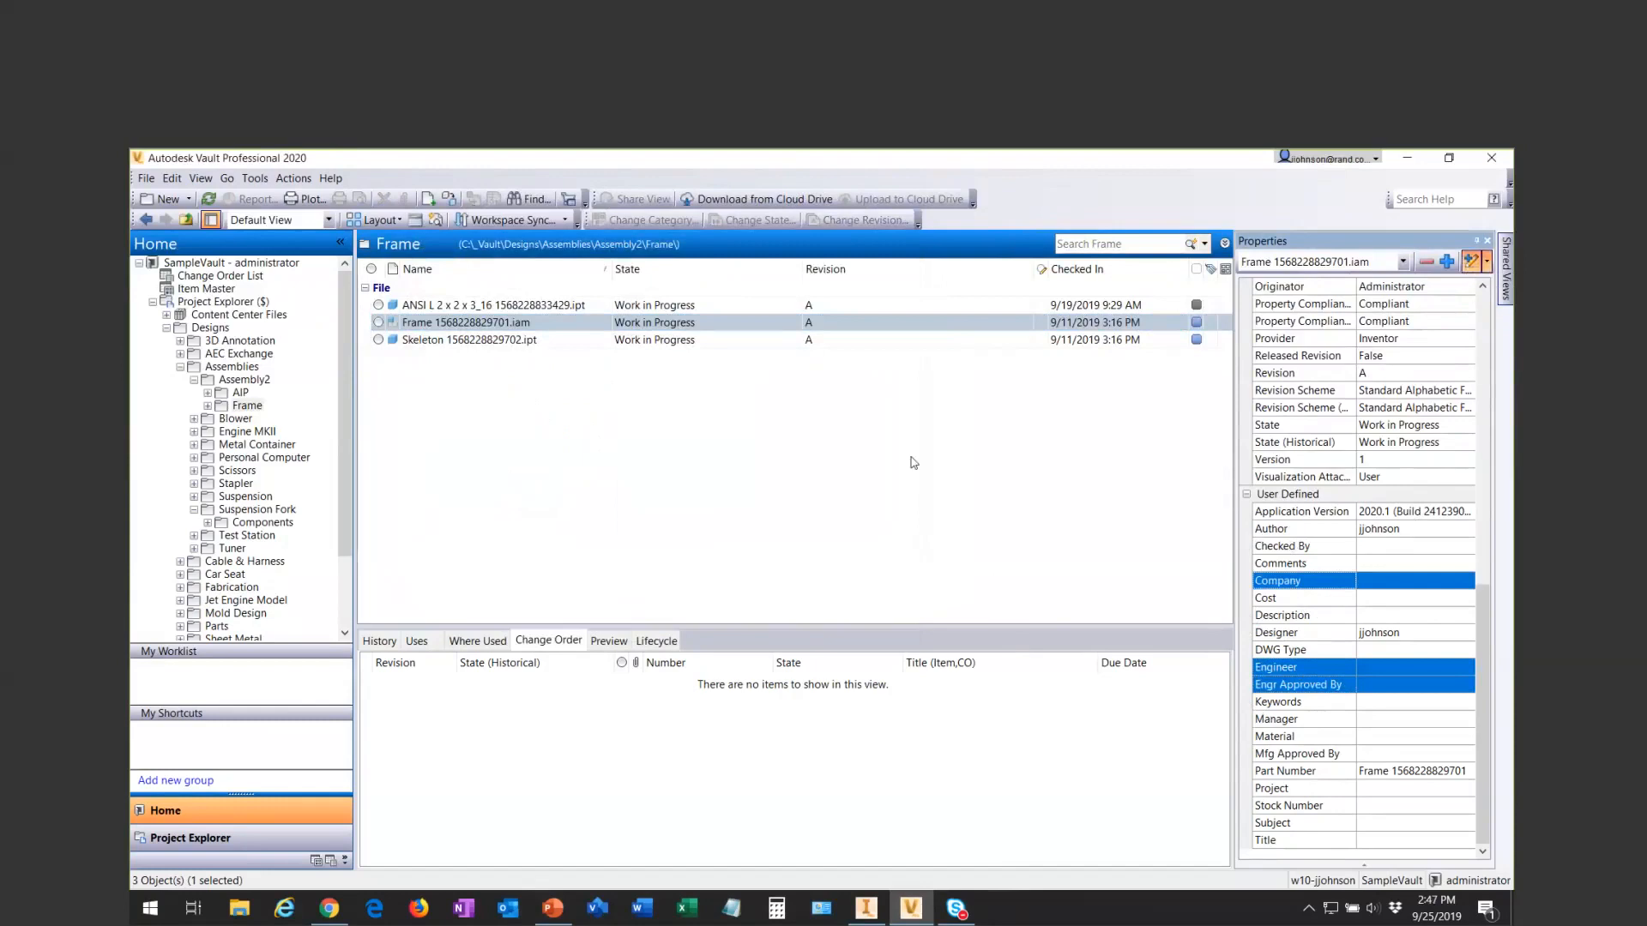
left_click_drag(950, 595, 1060, 580)
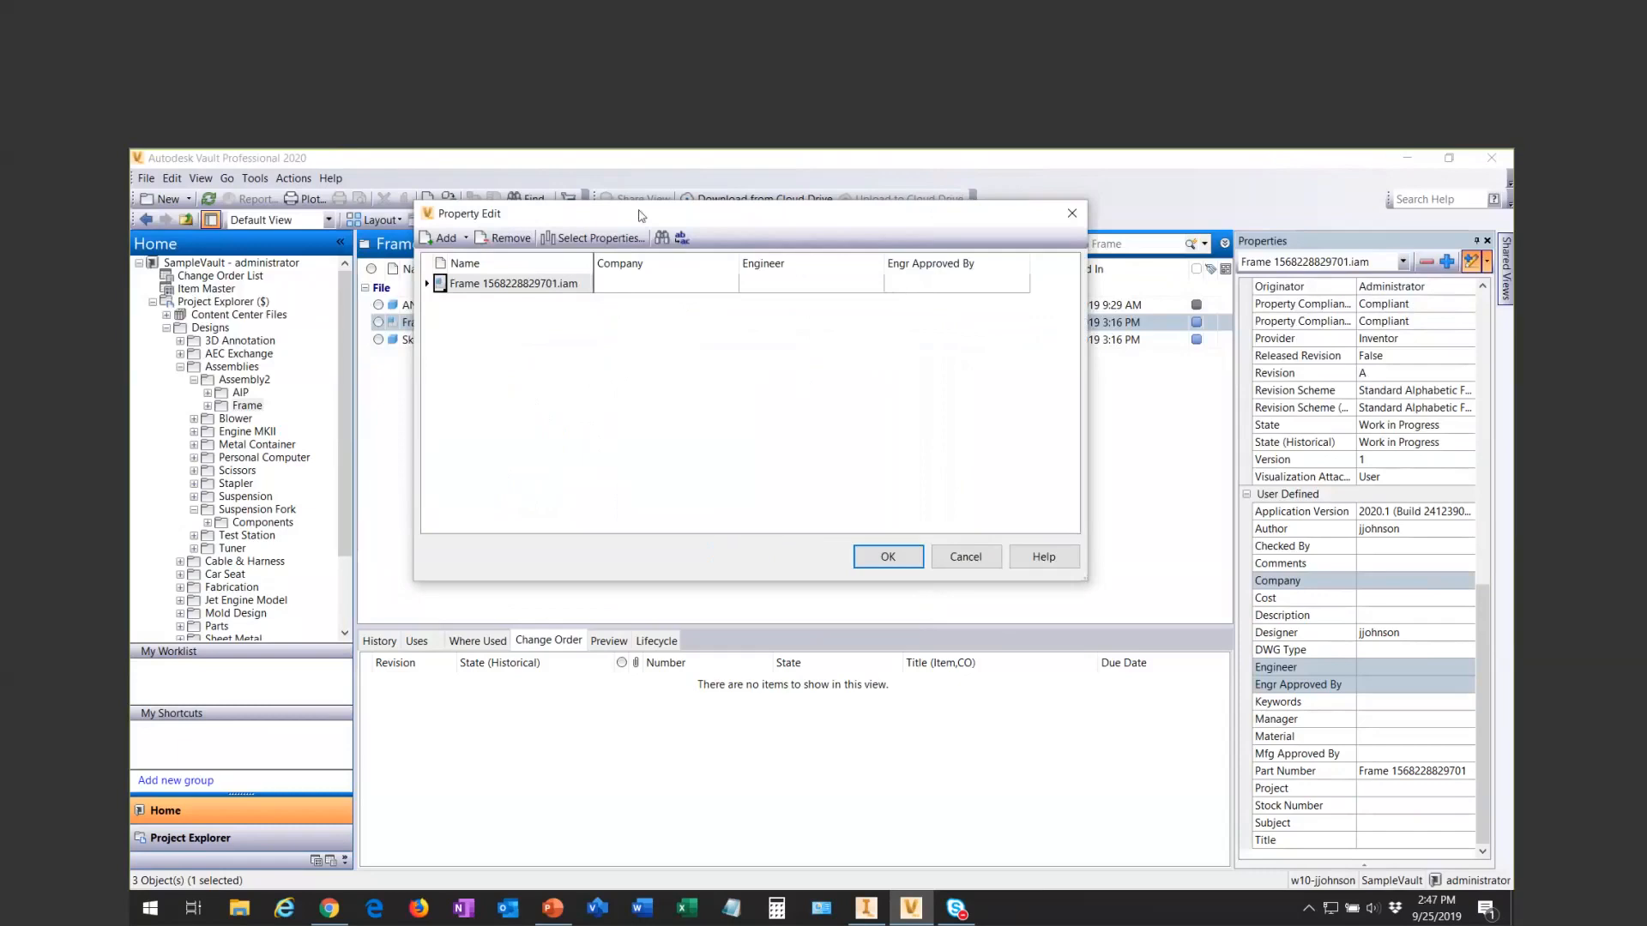
left_click(1071, 216)
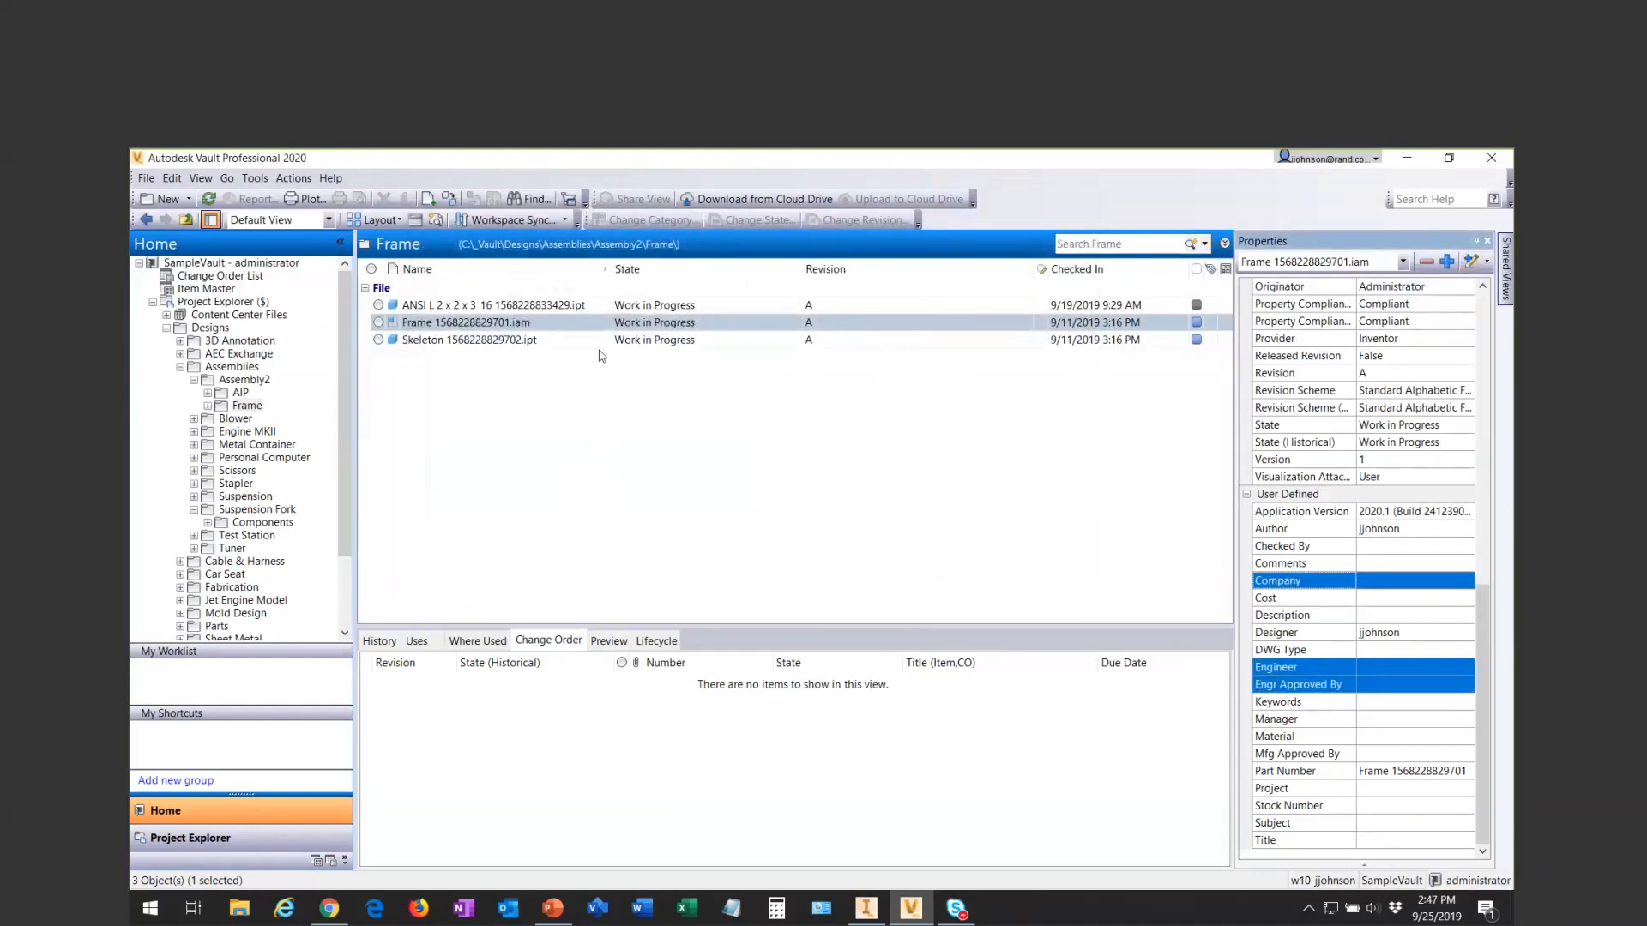
- Open the lifecycle definitions in the vault settings and examine the Work in Progress transitions of the Flexible Release Process
left_click(478, 324)
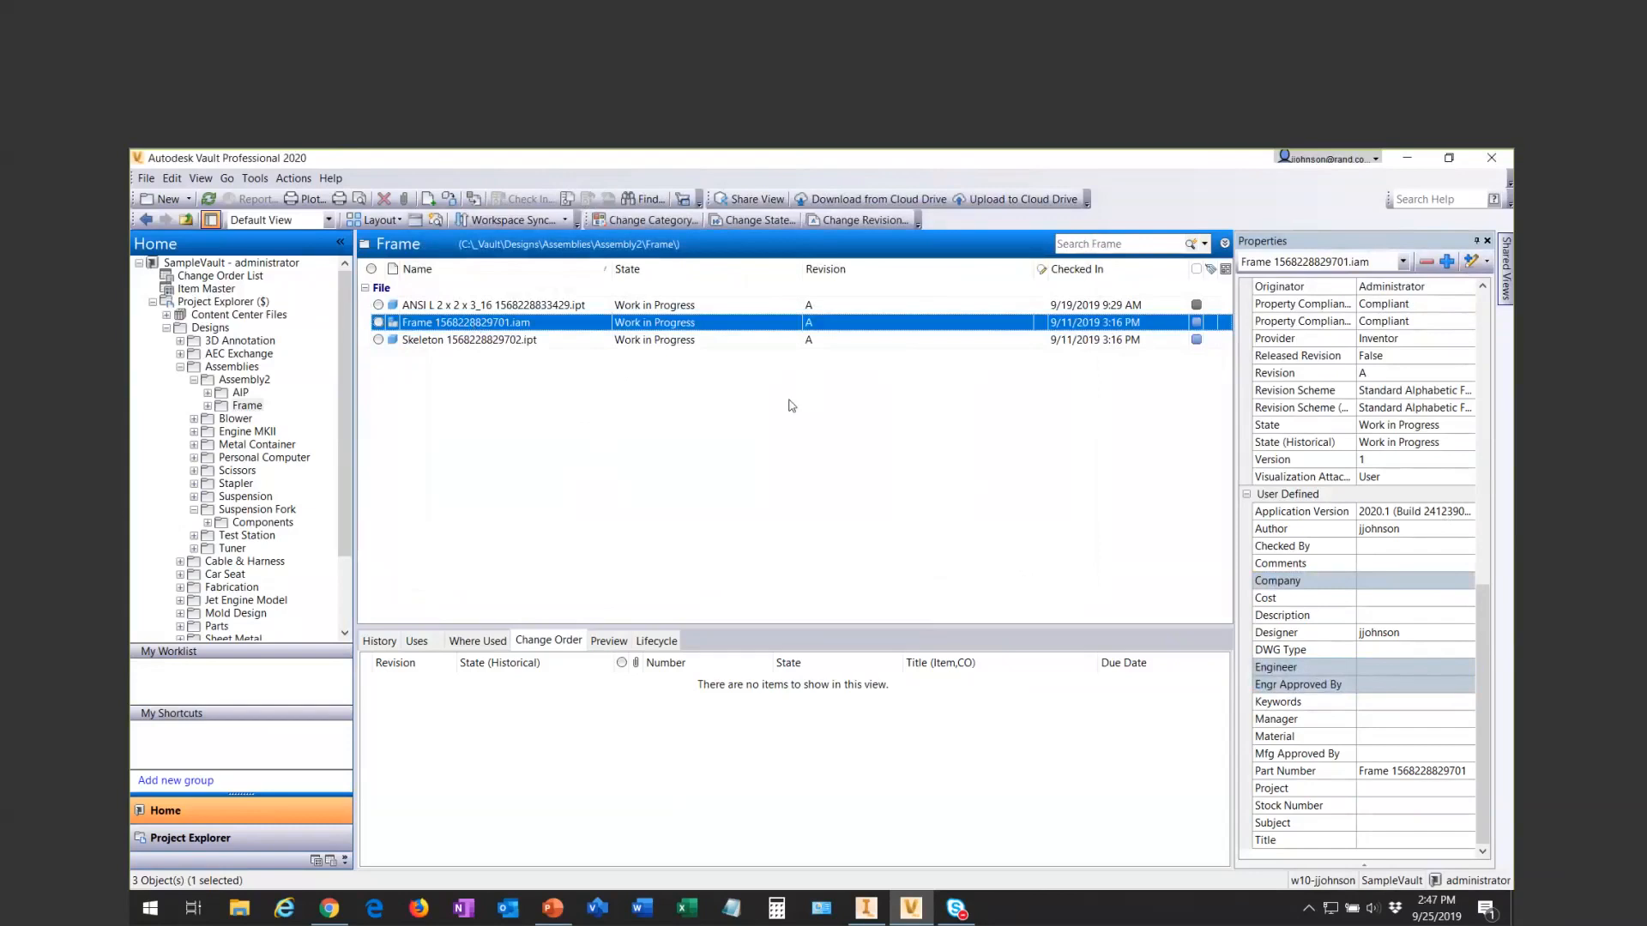
left_click(255, 179)
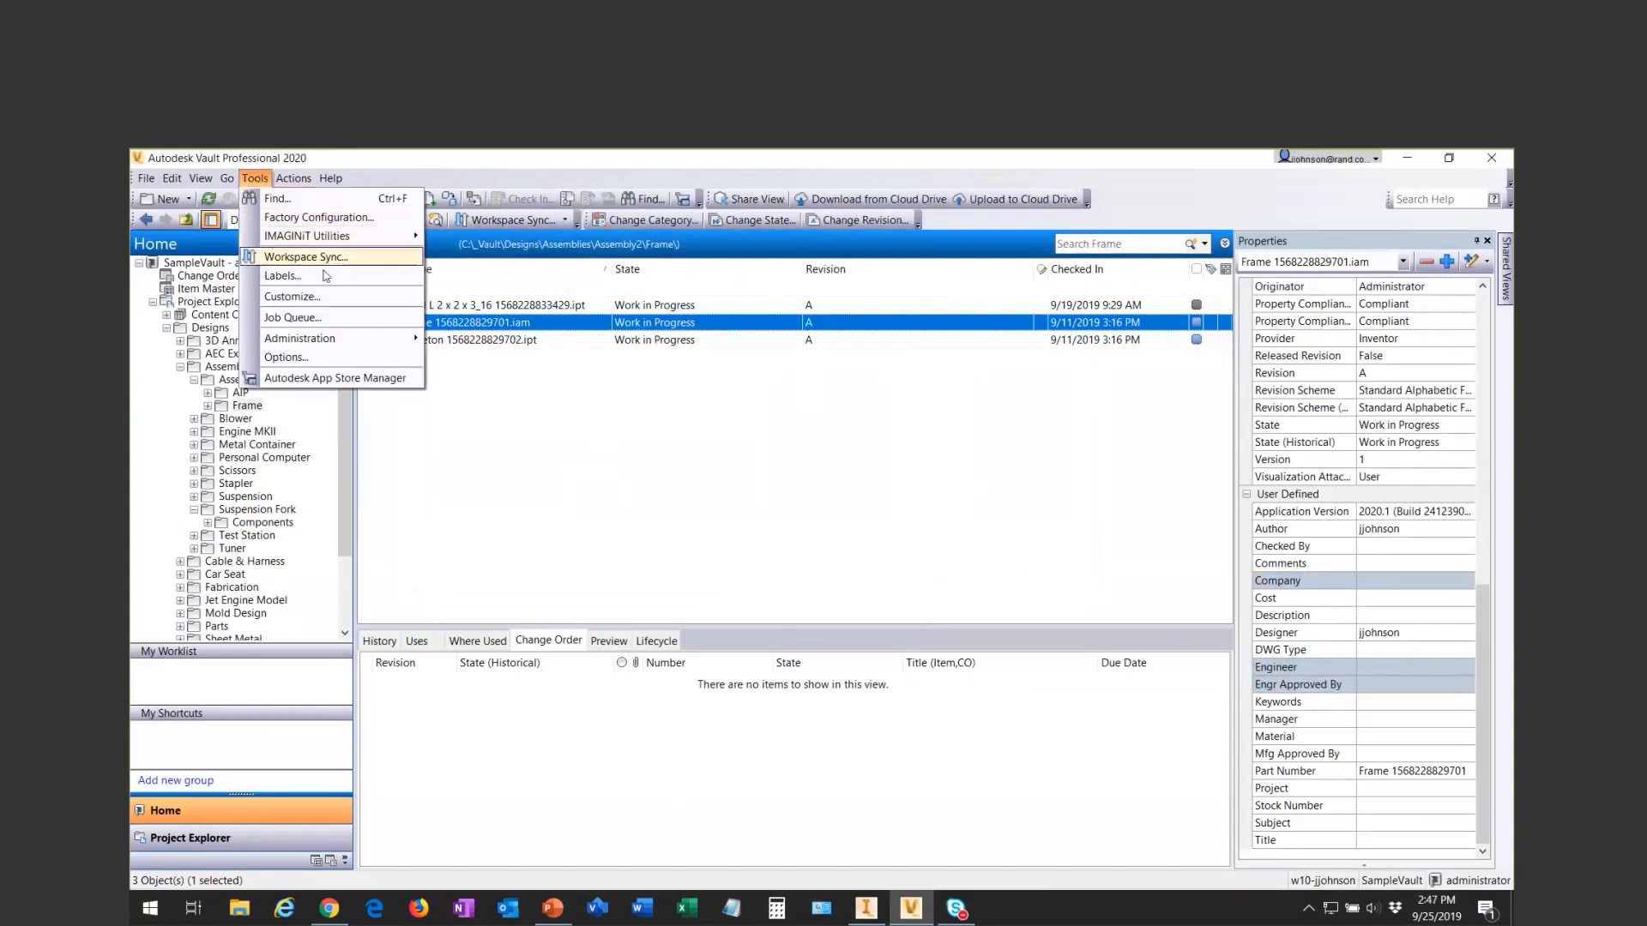
mouse_move(360, 339)
left_click(472, 341)
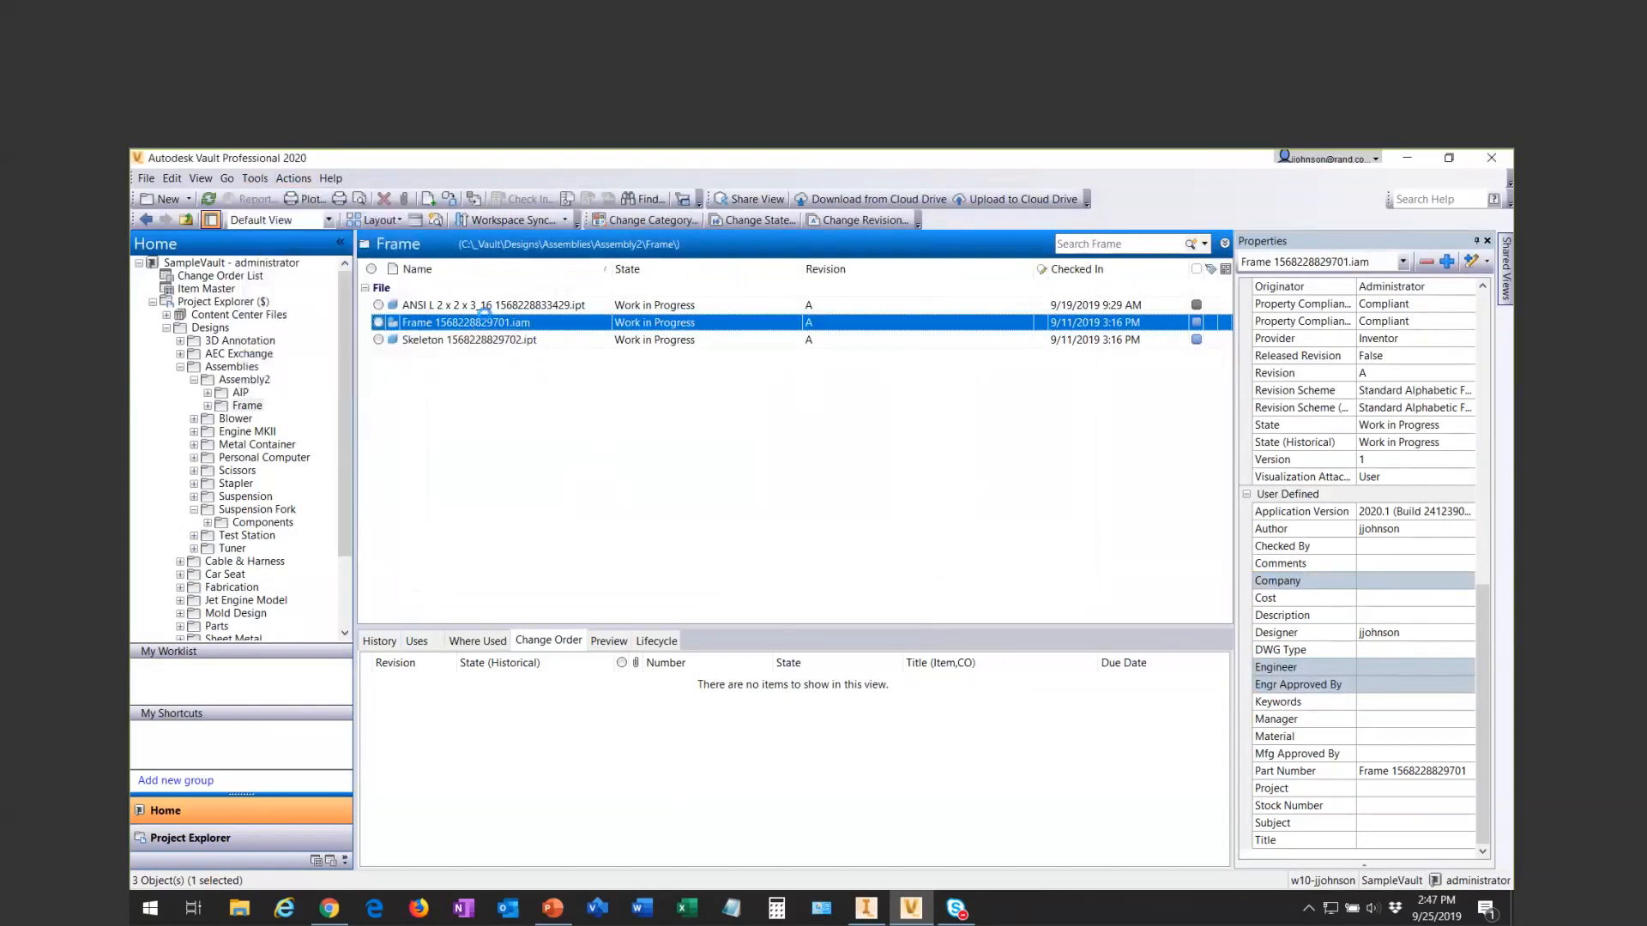
left_click(695, 238)
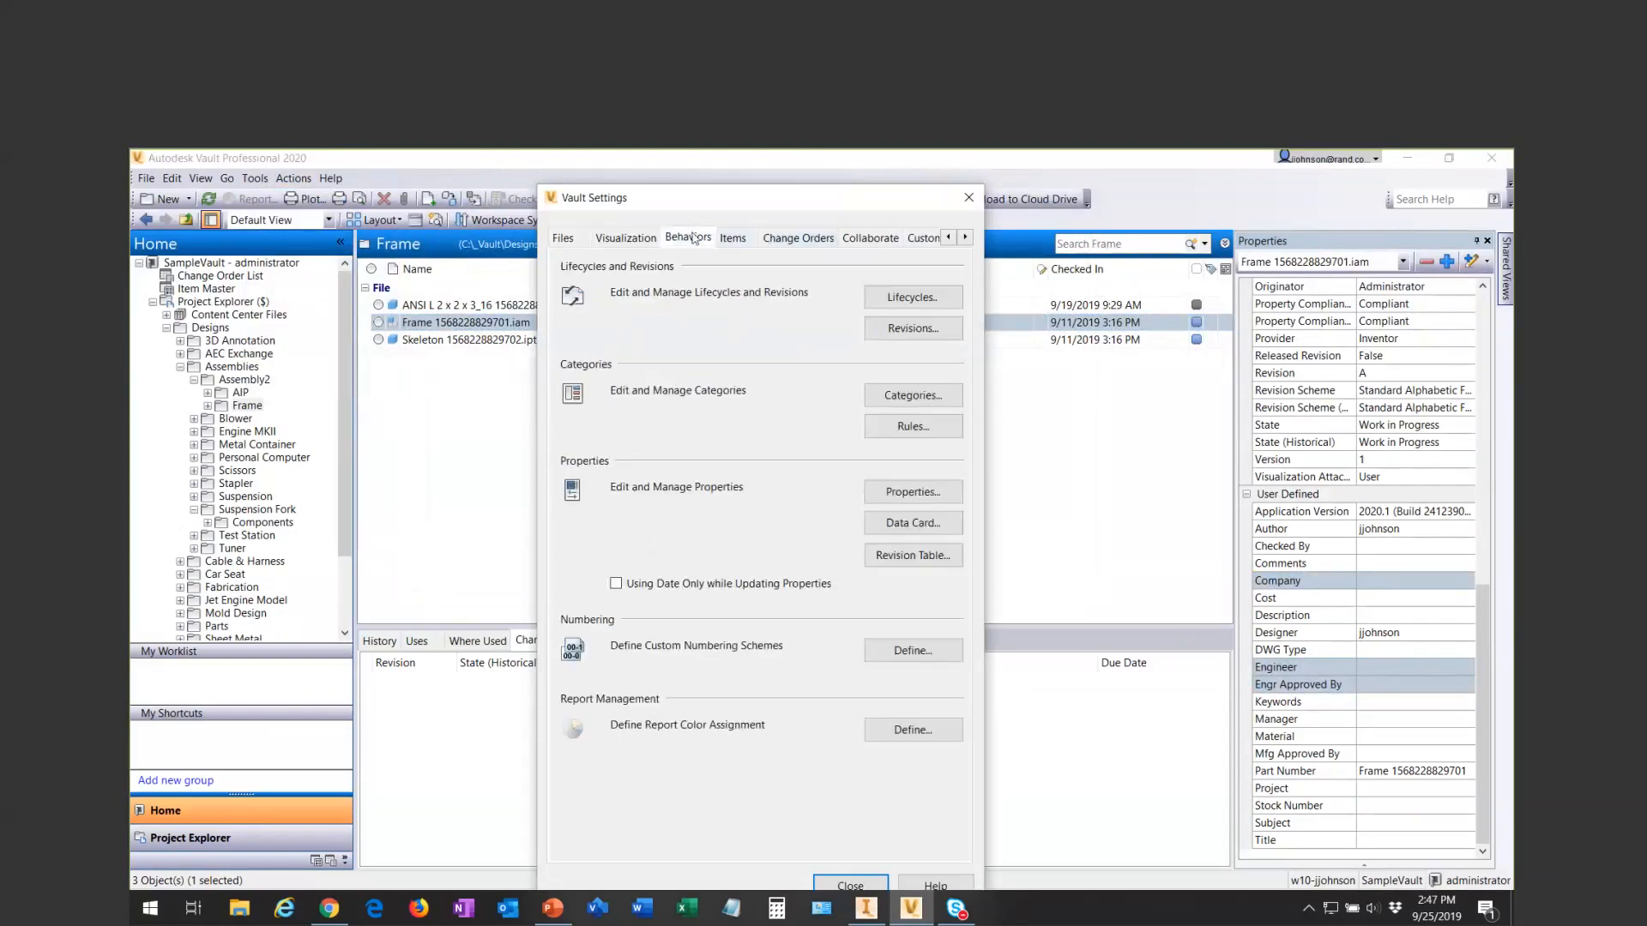
left_click(896, 297)
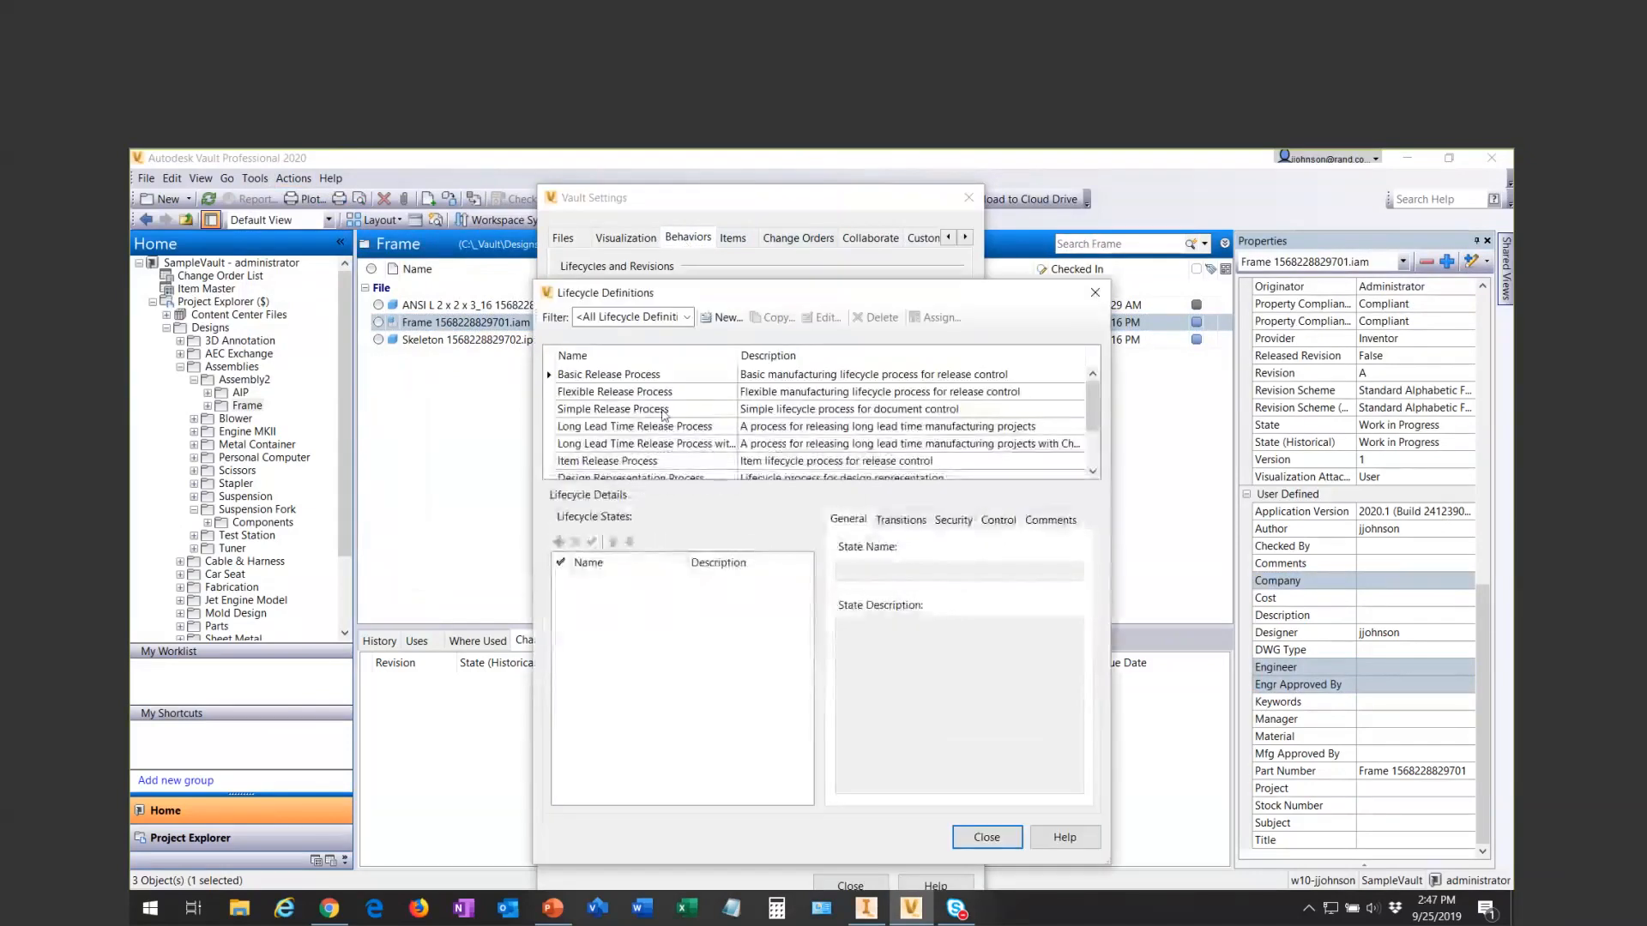
left_click(586, 396)
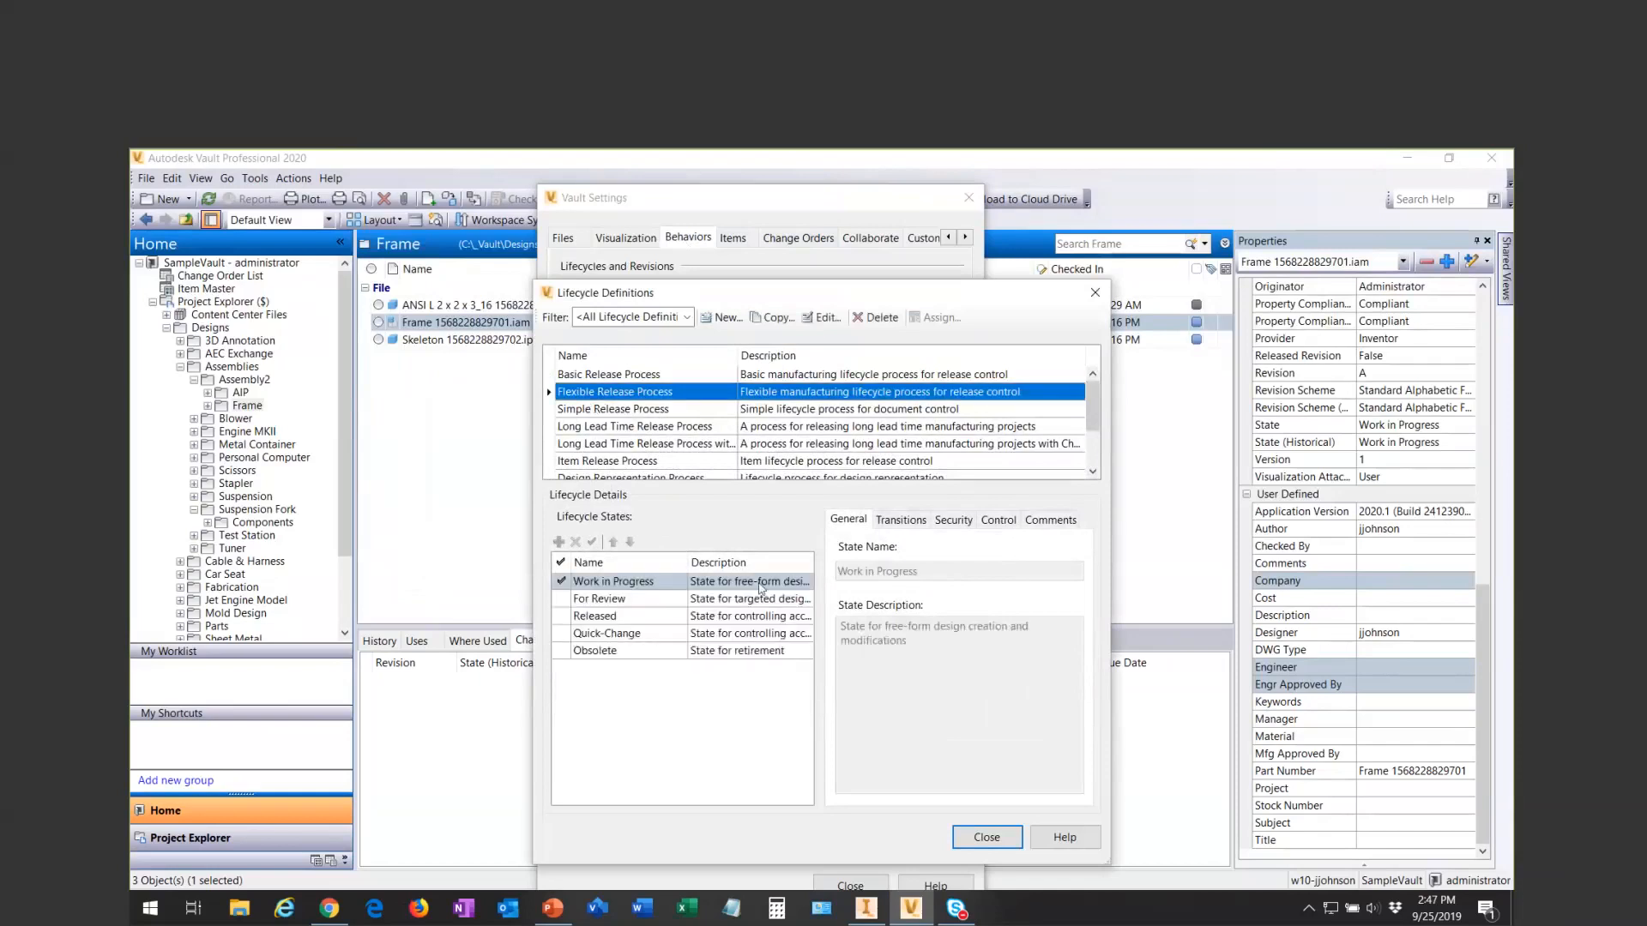
left_click(623, 583)
left_click(899, 521)
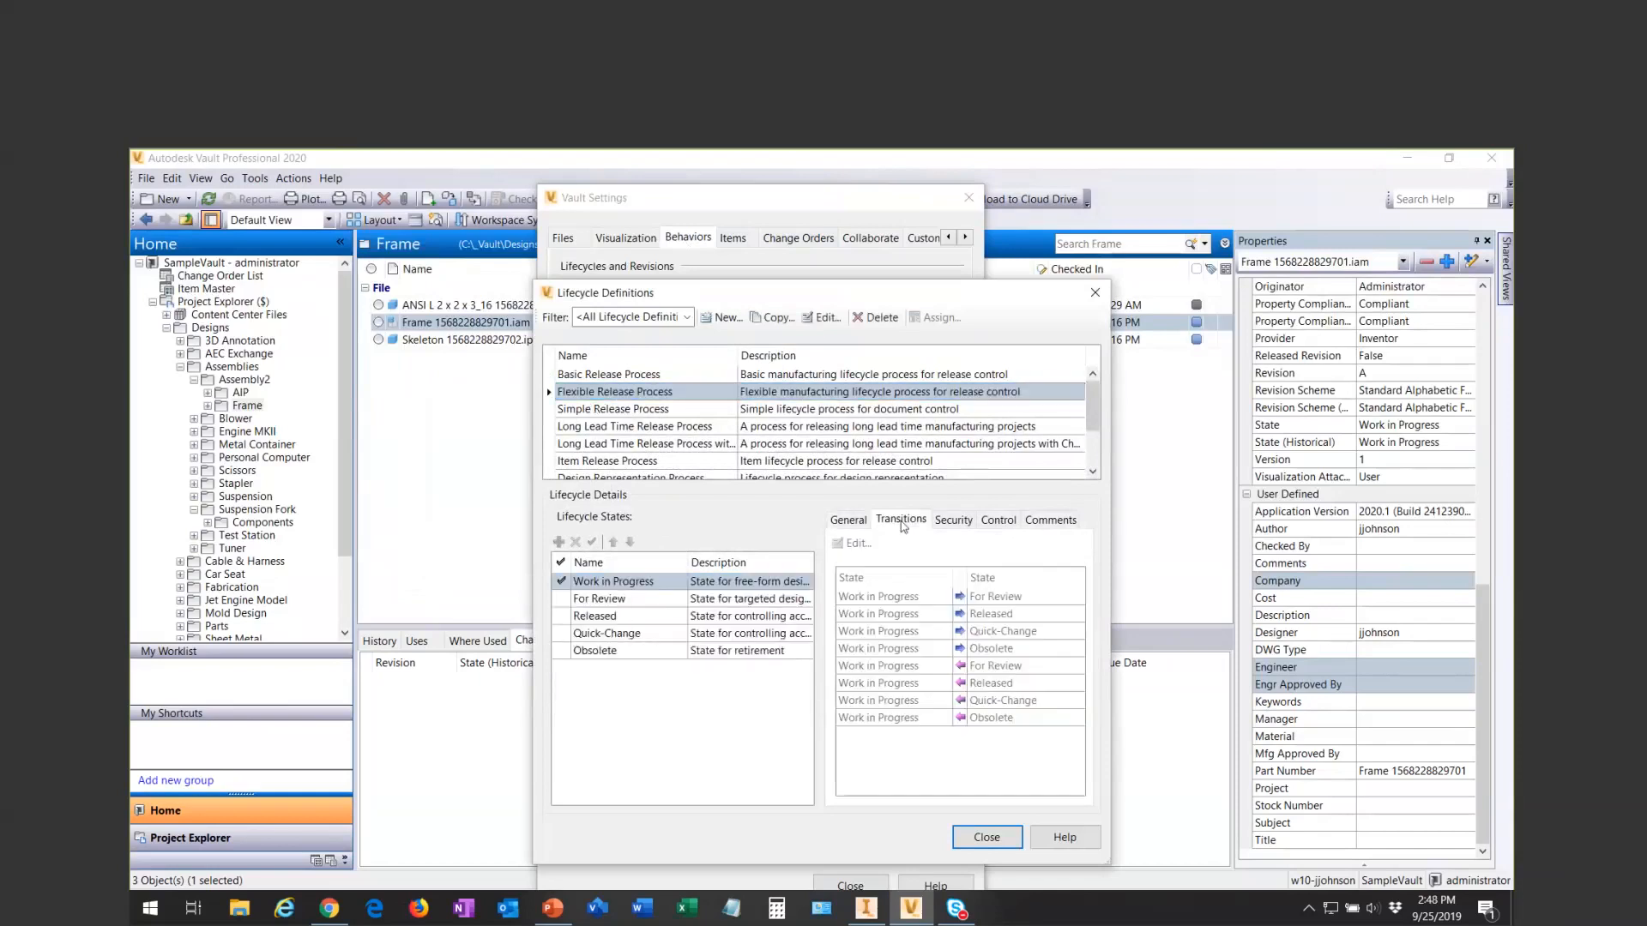
- Open the Flexible Release Process for editing and examine the criteria of its Work in Progress to Released transition
left_click(822, 317)
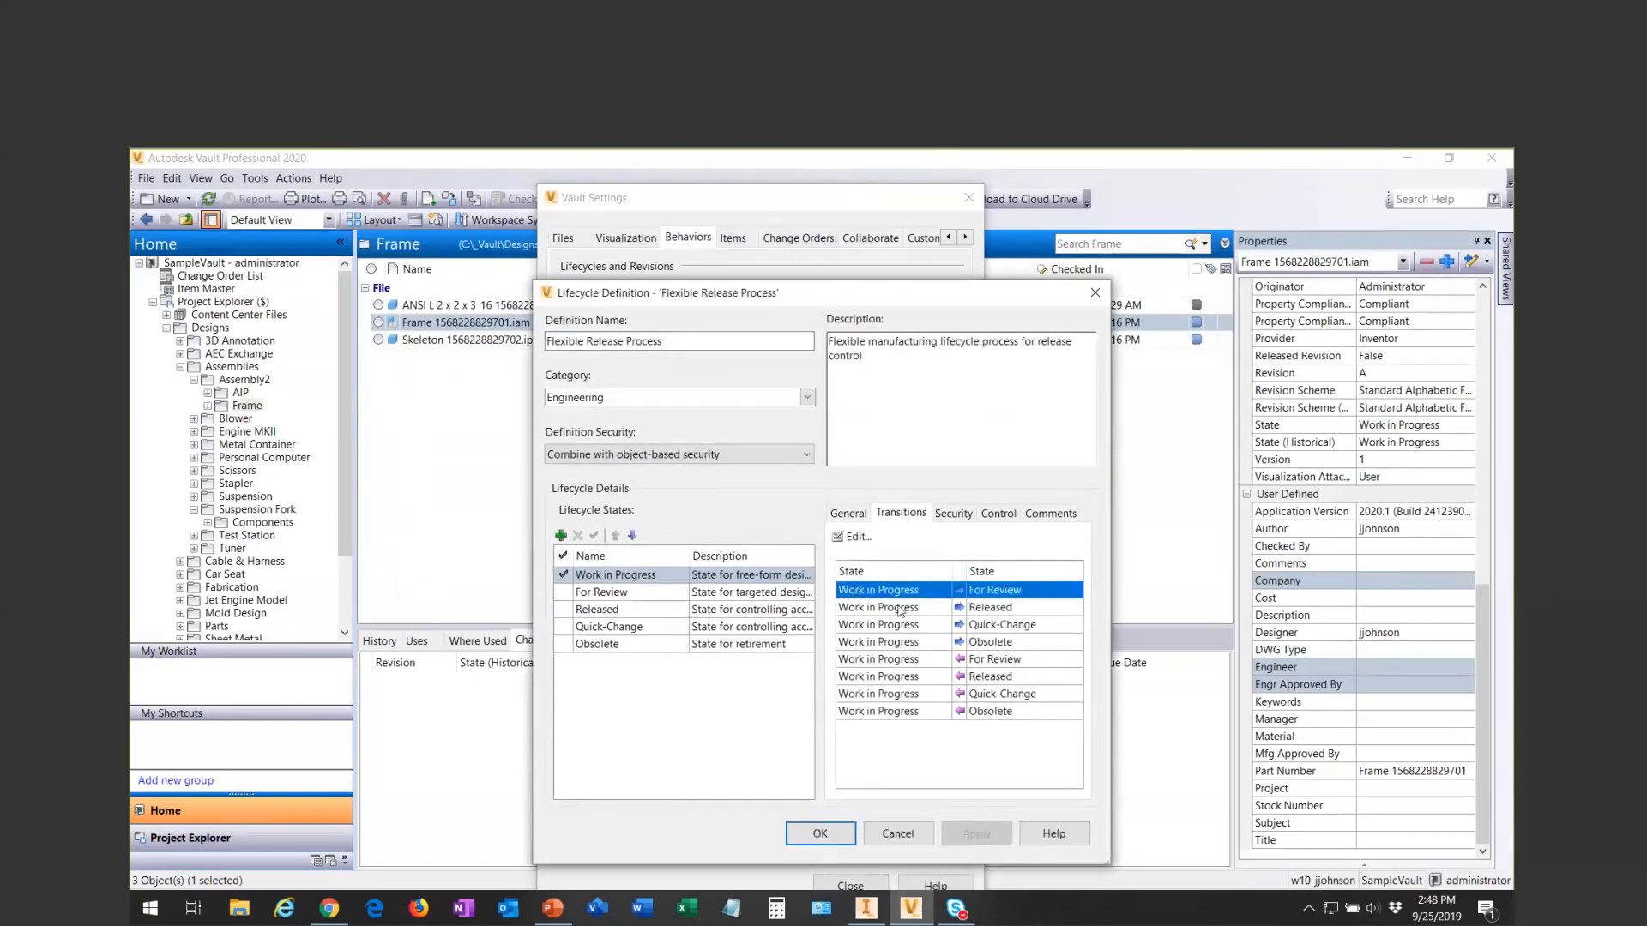
left_click(868, 609)
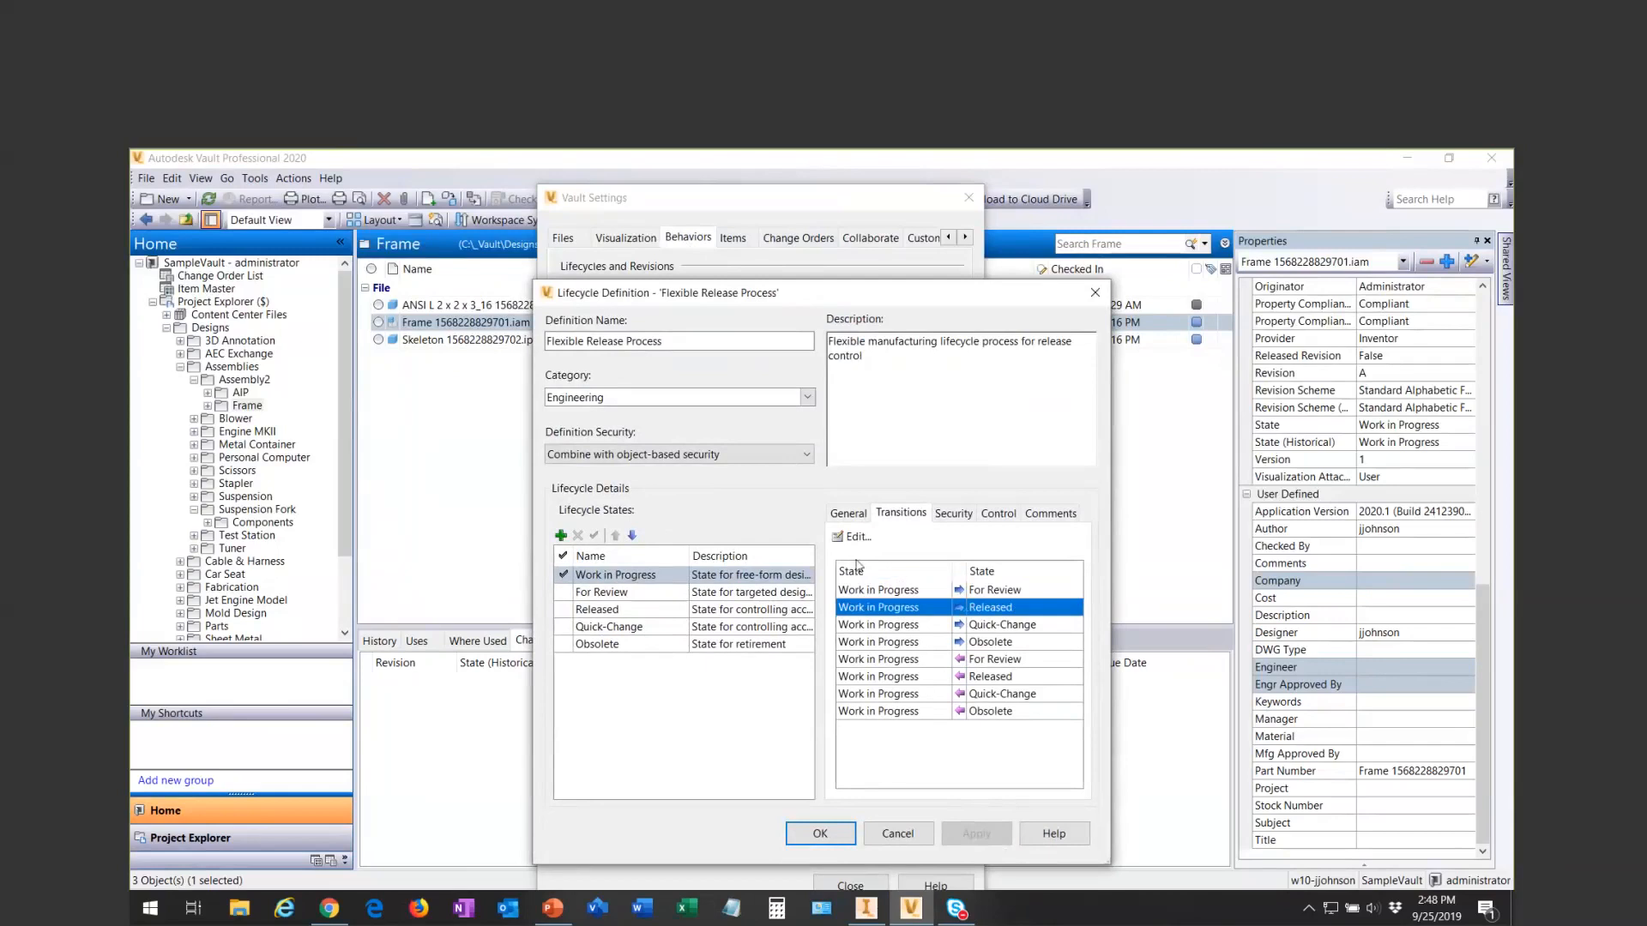
left_click(847, 536)
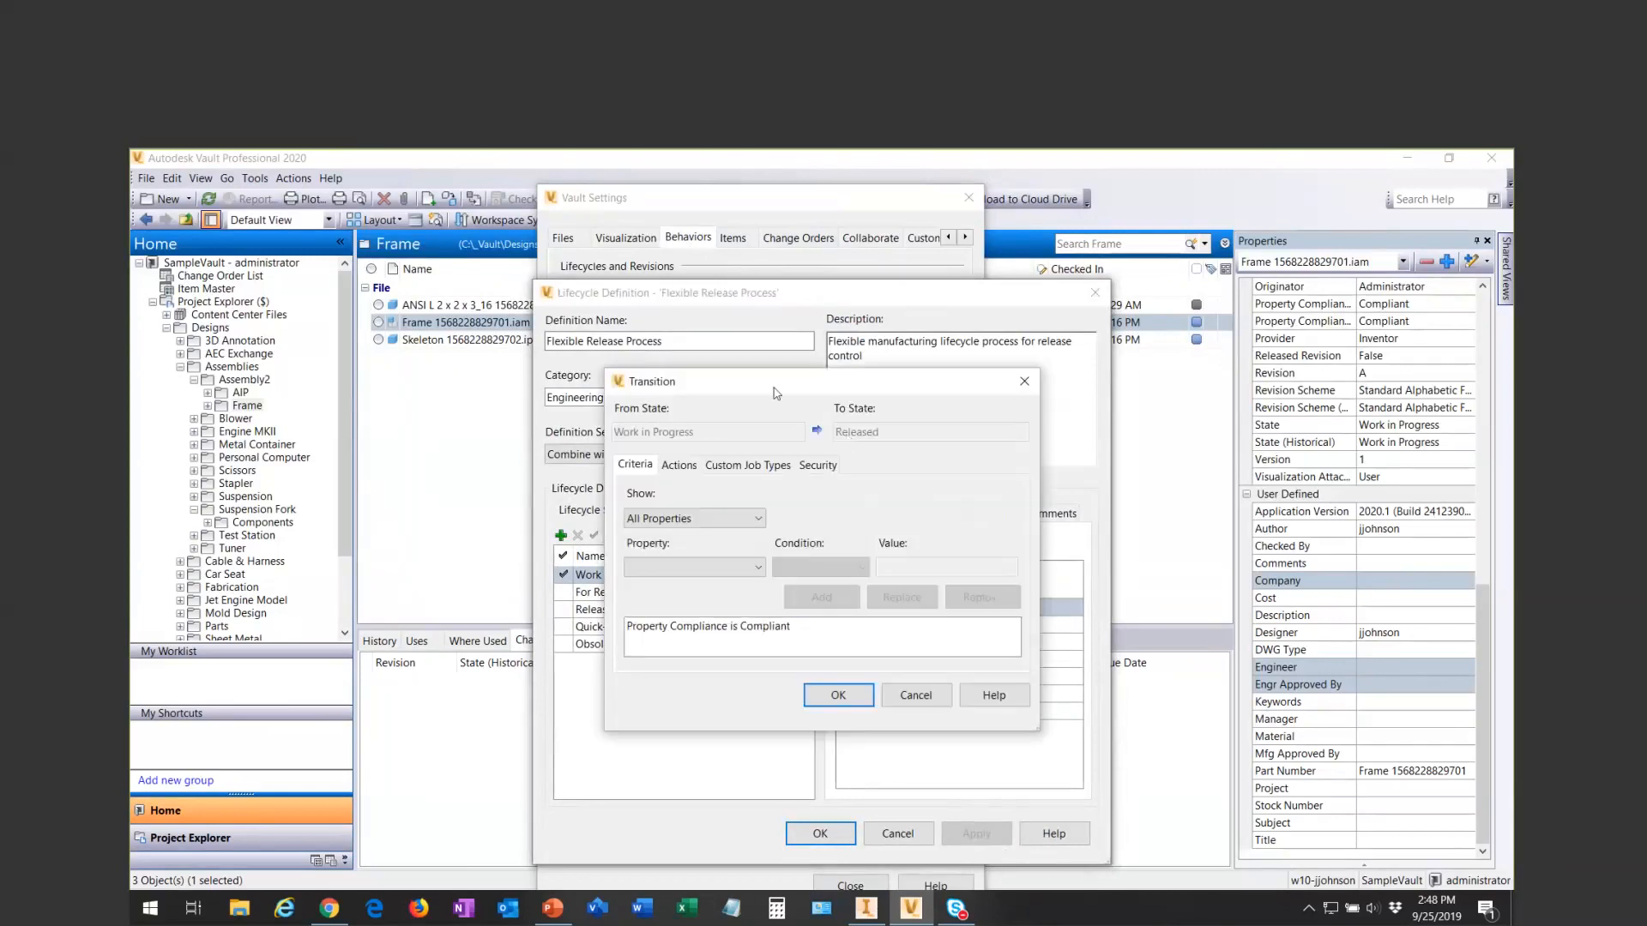
left_click(700, 540)
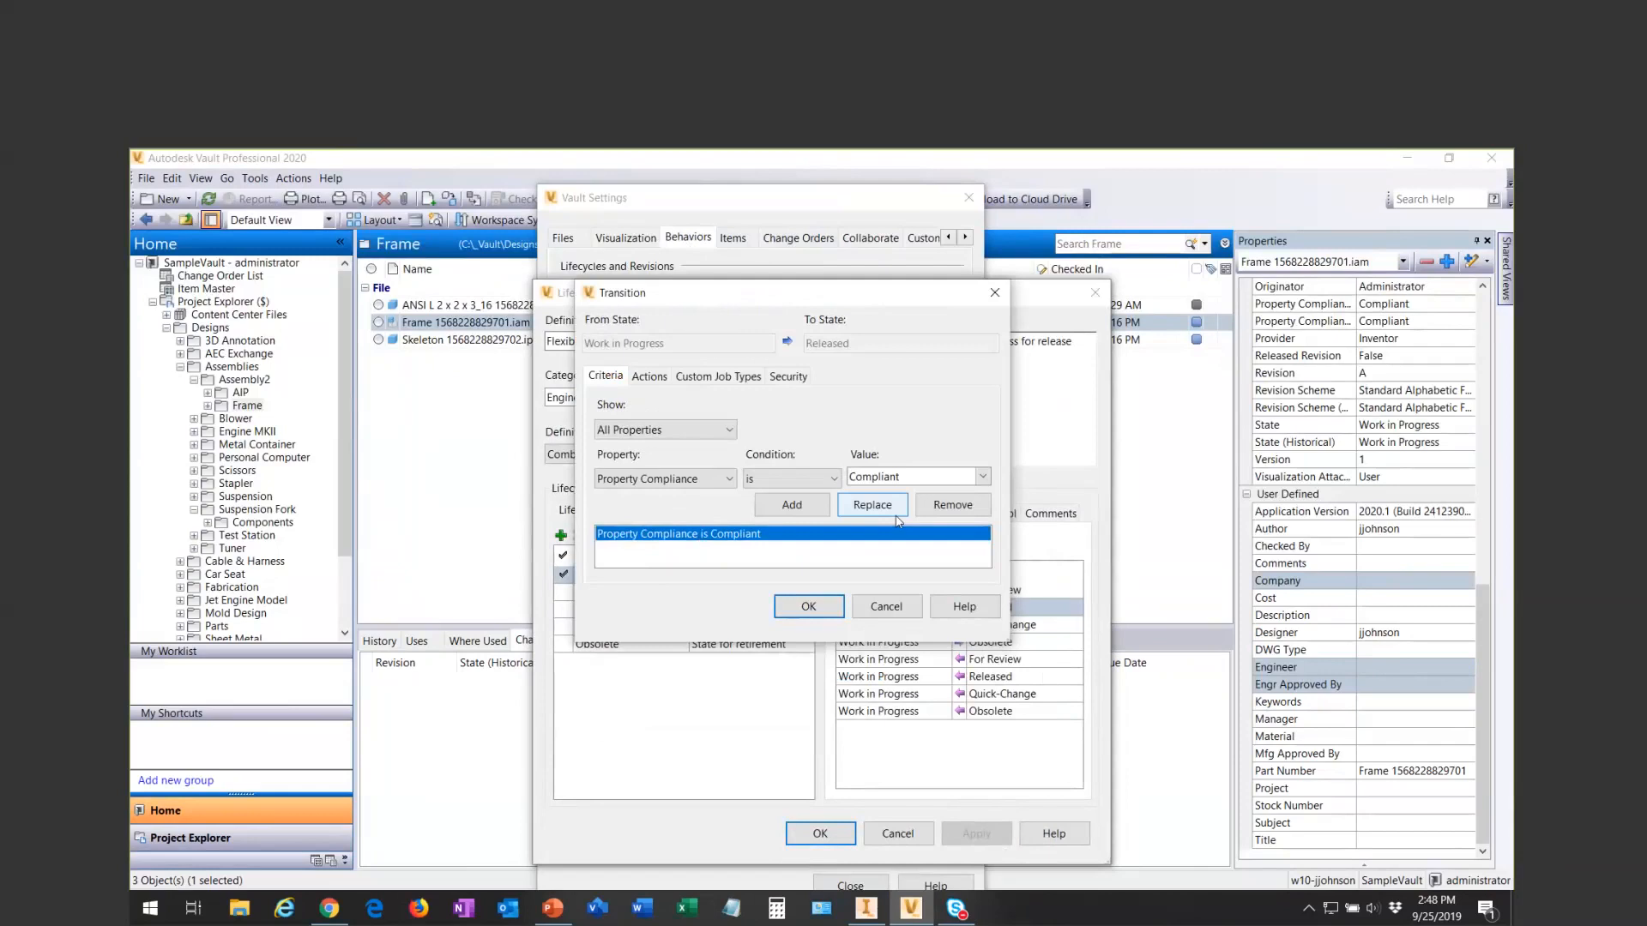
- Add the file property criterion "Description is not empty" to the transition, discard it, and close the lifecycle definitions
left_click(729, 430)
left_click(725, 458)
left_click(733, 482)
left_click_drag(729, 537, 727, 641)
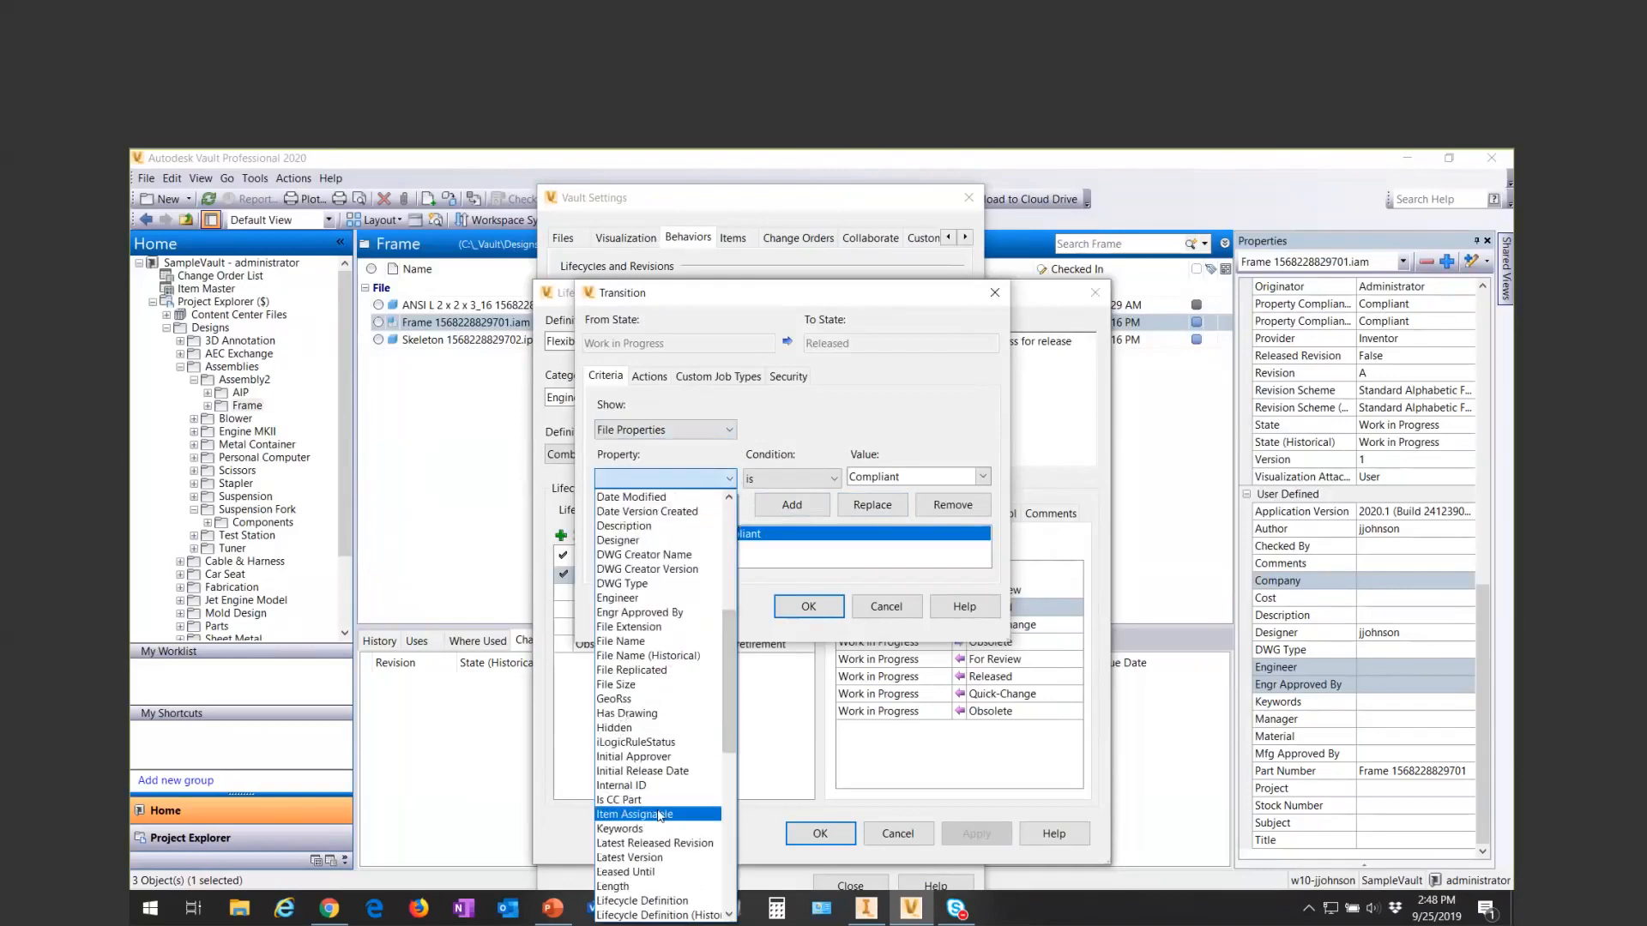
left_click(624, 526)
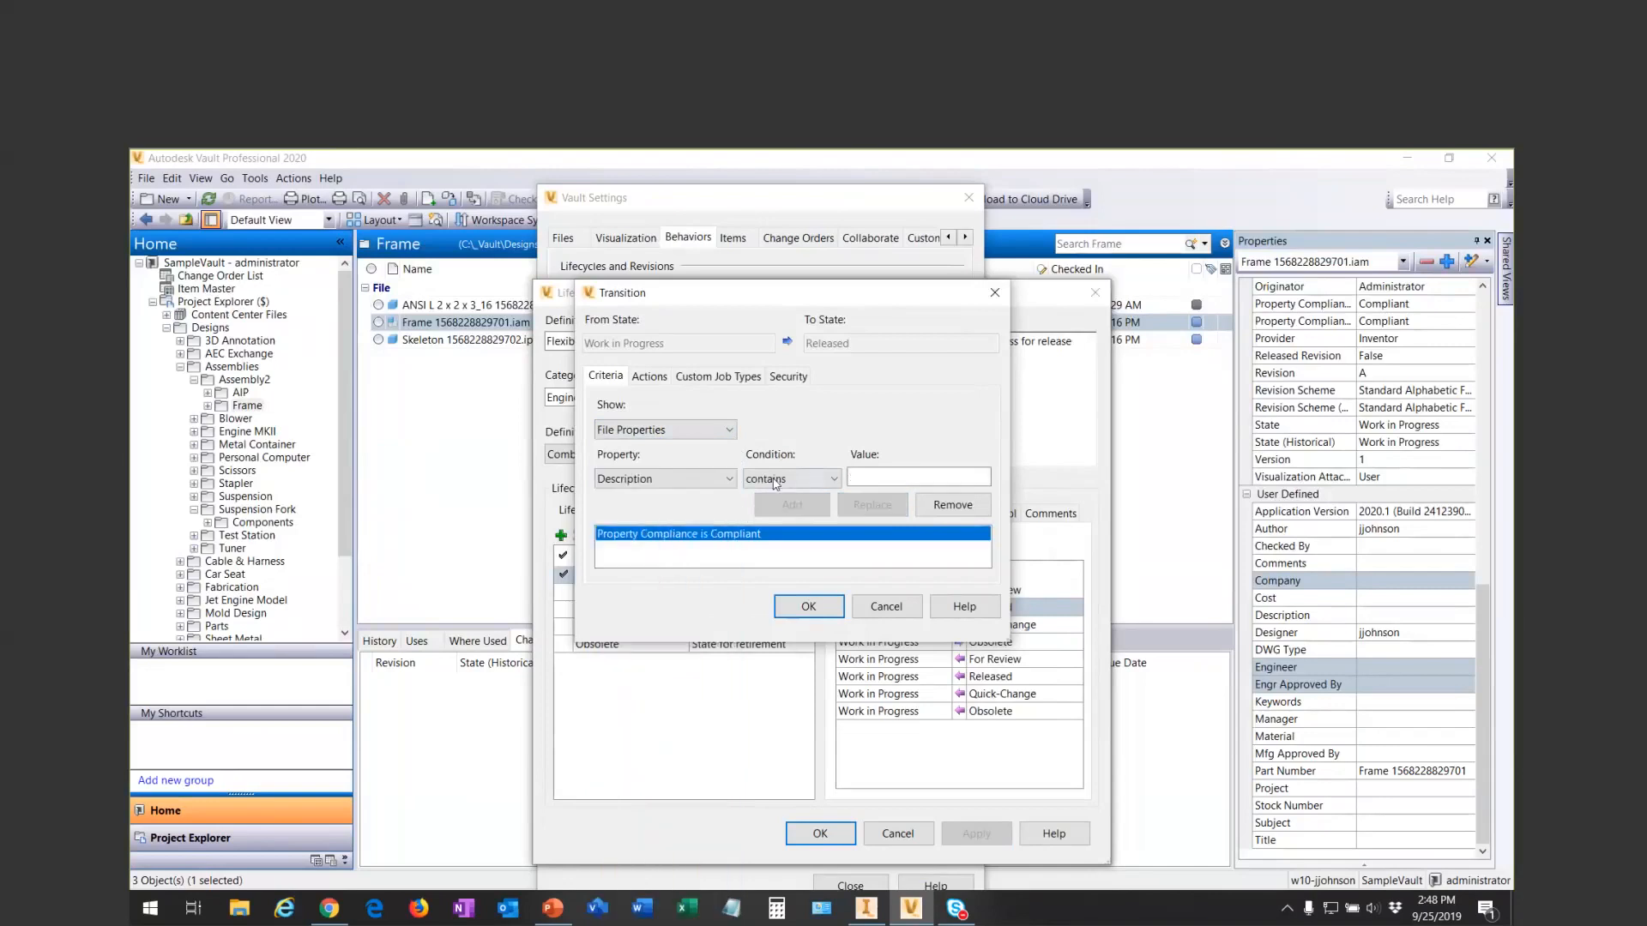
left_click(789, 479)
left_click(775, 598)
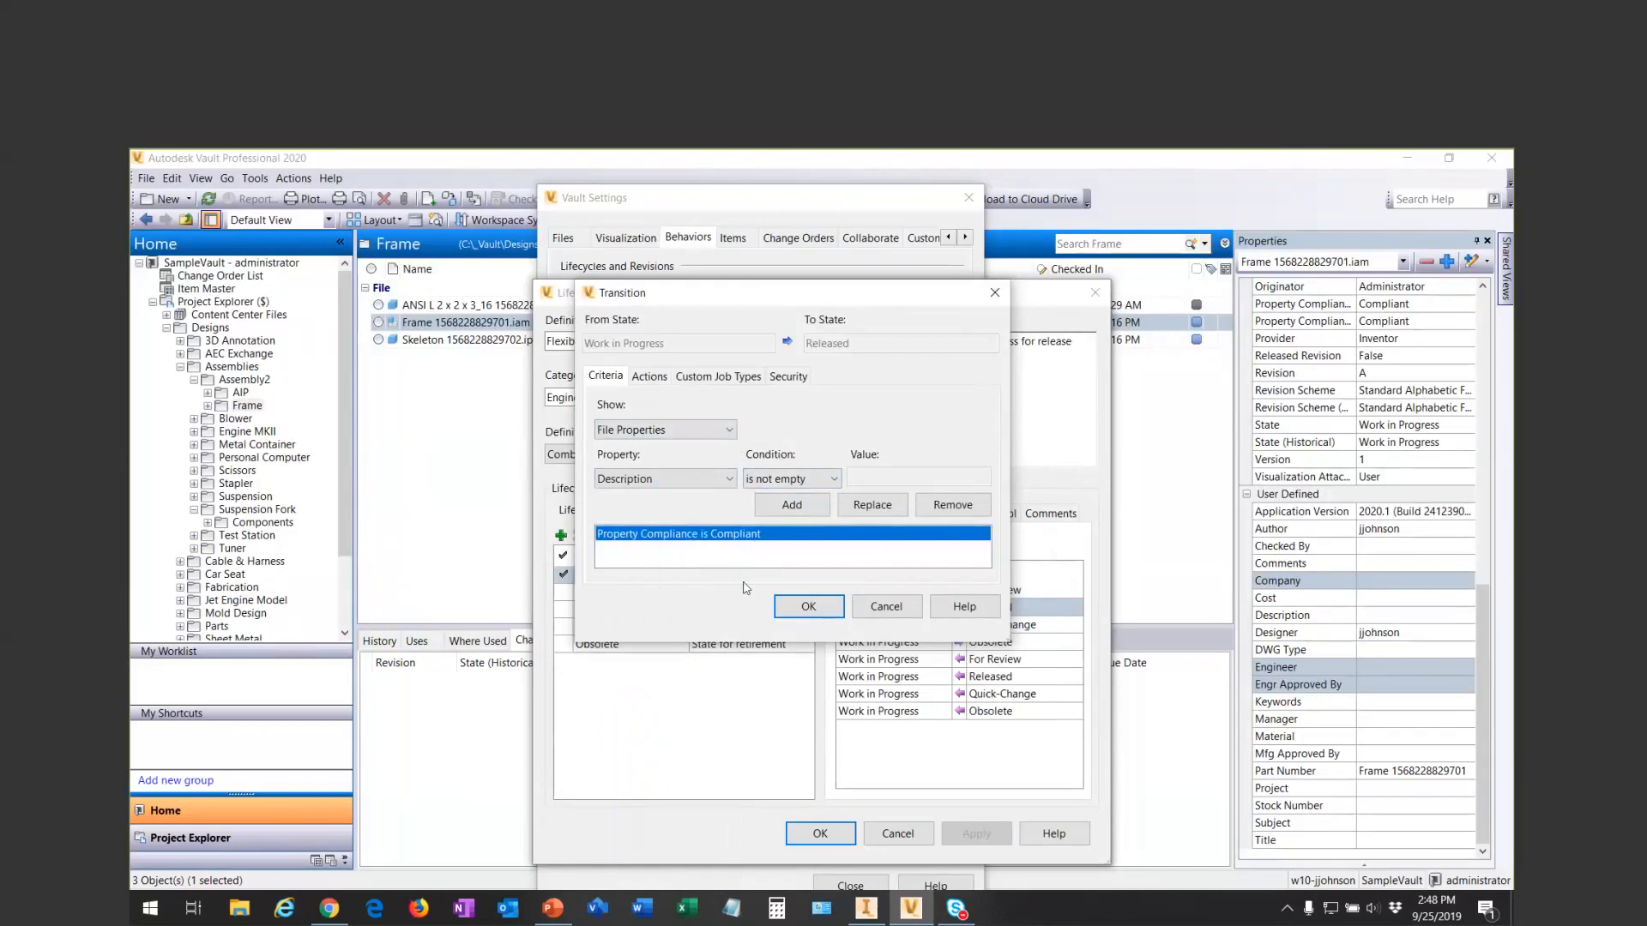
left_click(792, 505)
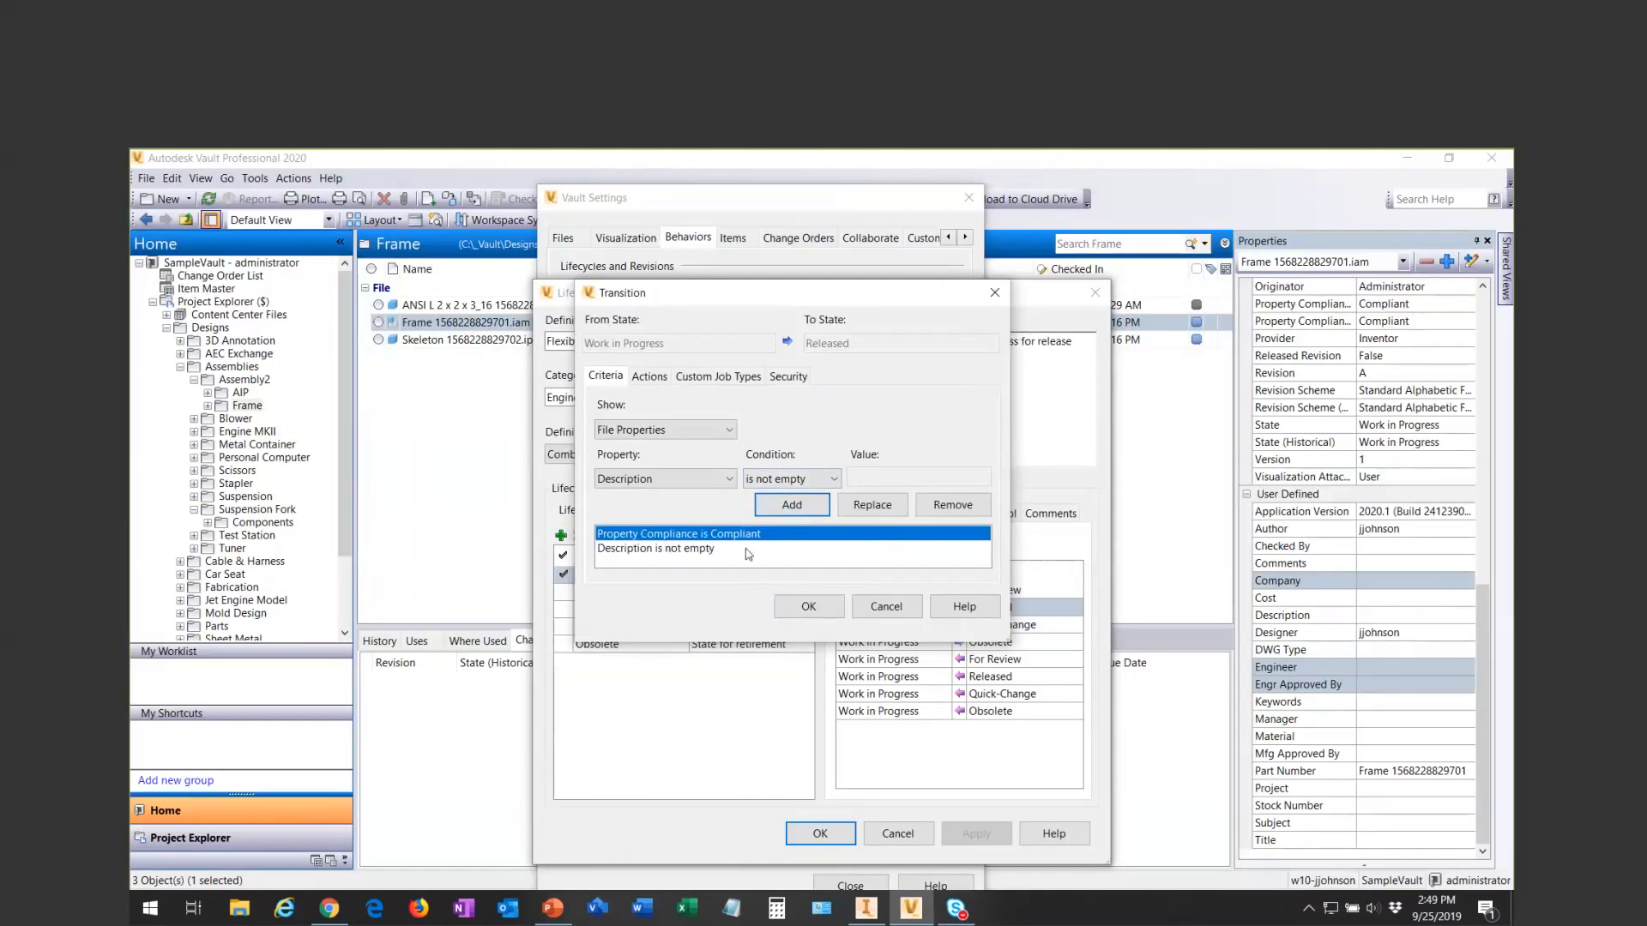
left_click(886, 605)
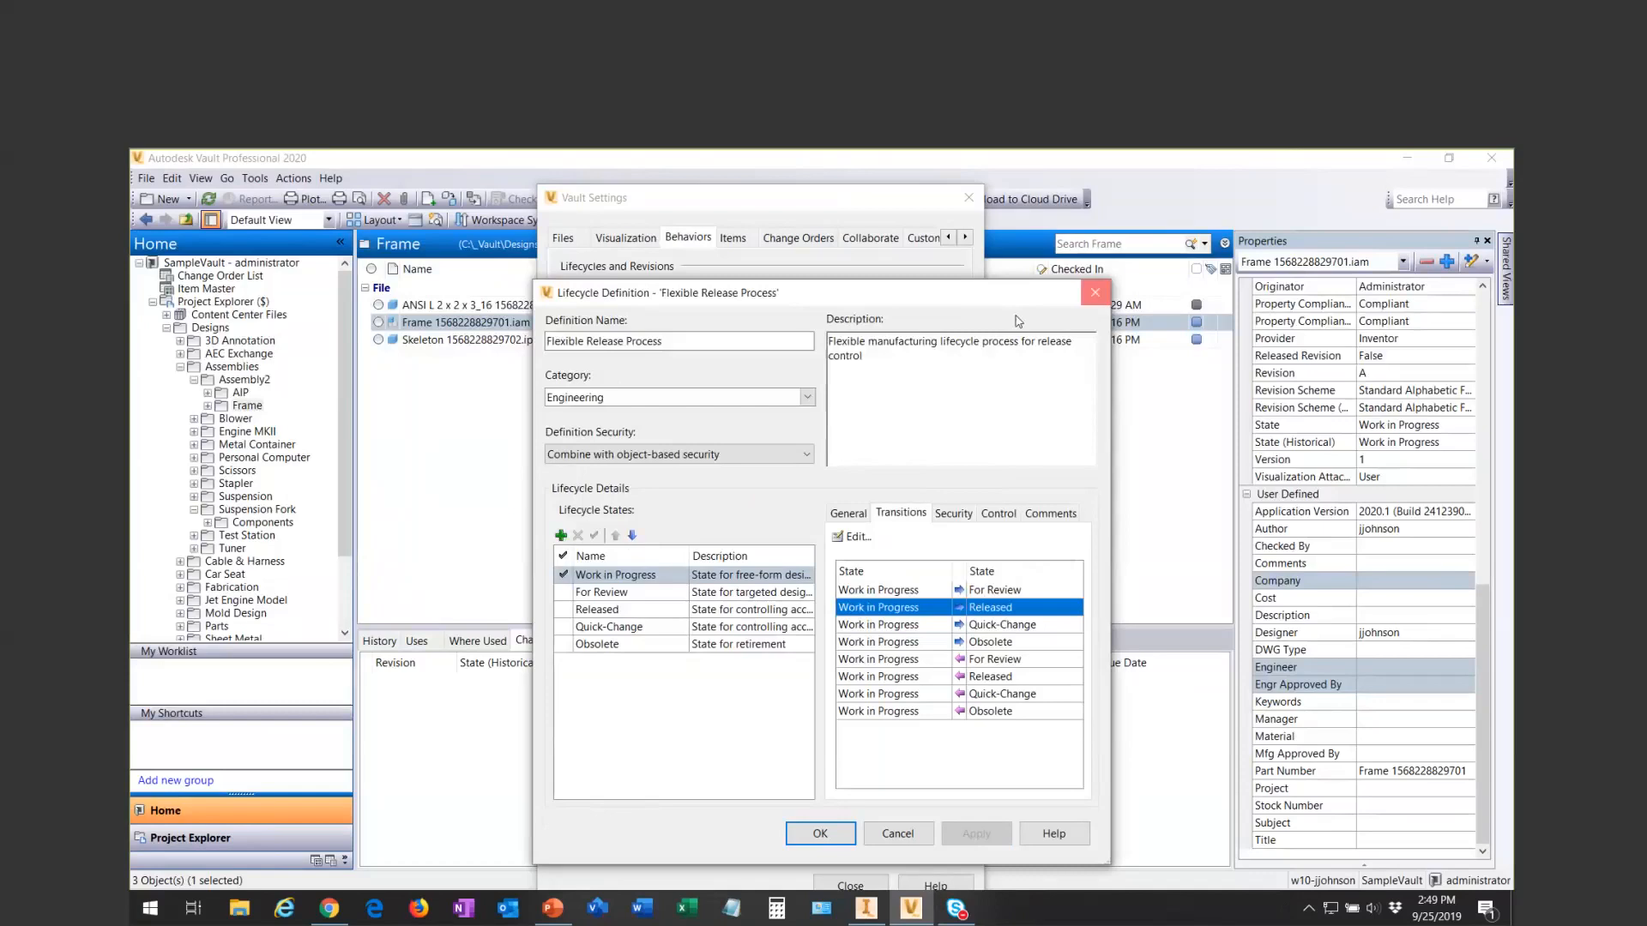
left_click(1095, 292)
left_click(1095, 292)
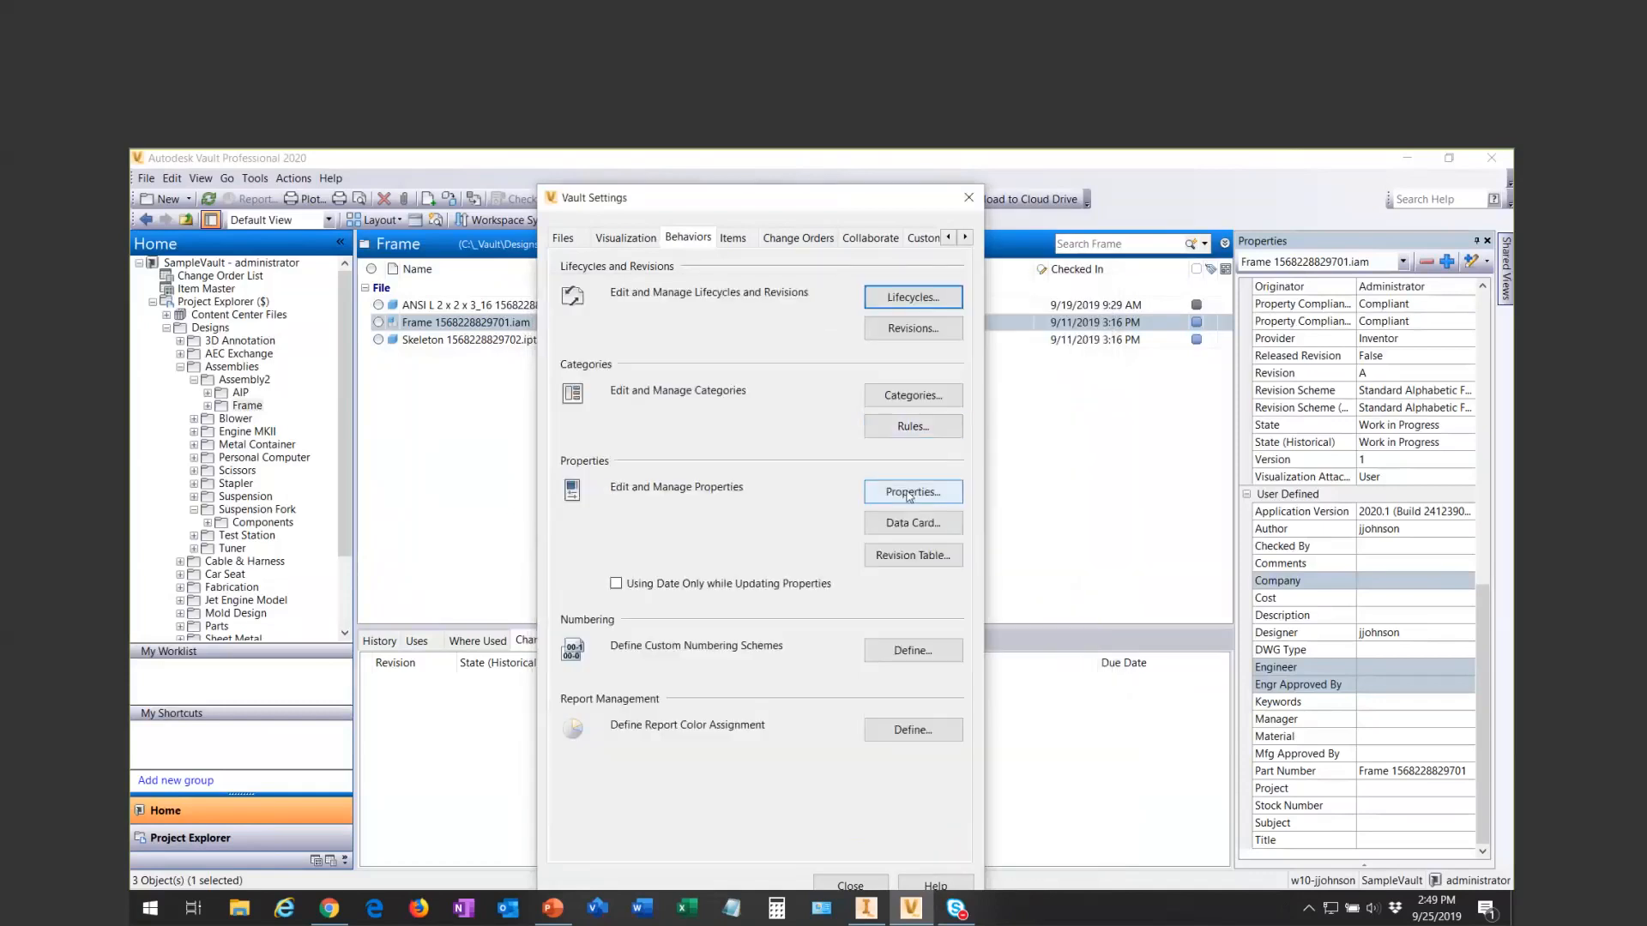
- Open the property definitions in the vault settings, select the Length property, and enlarge the dialog to show all its settings
left_click(901, 491)
scroll(525, 398, "down", 4)
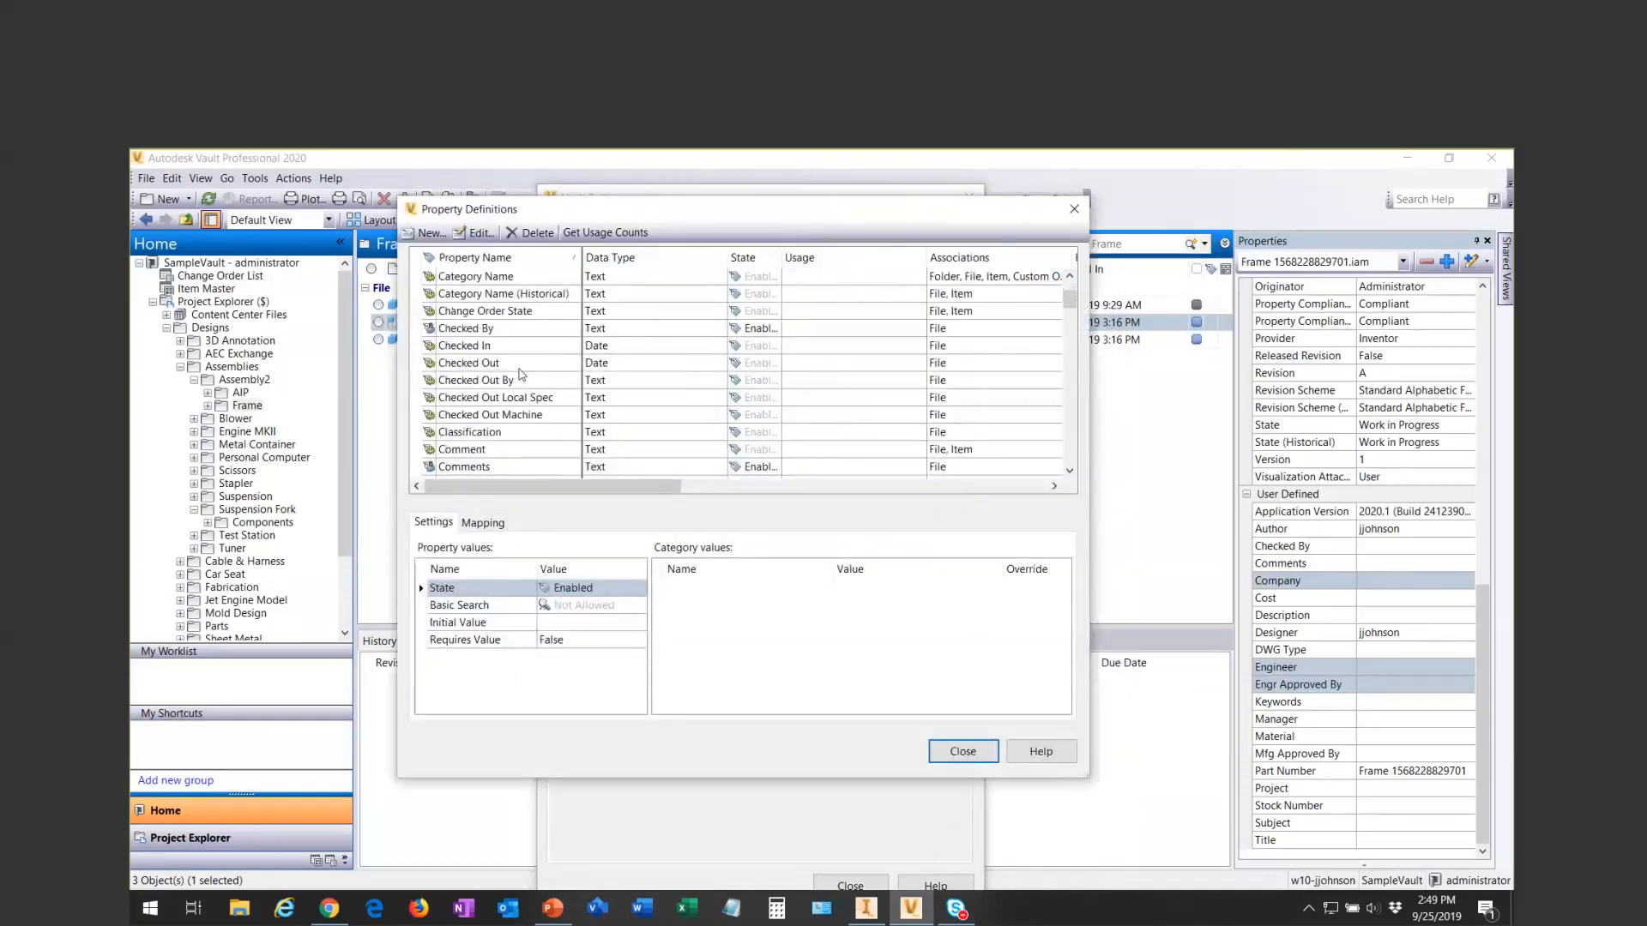
scroll(525, 398, "down", 10)
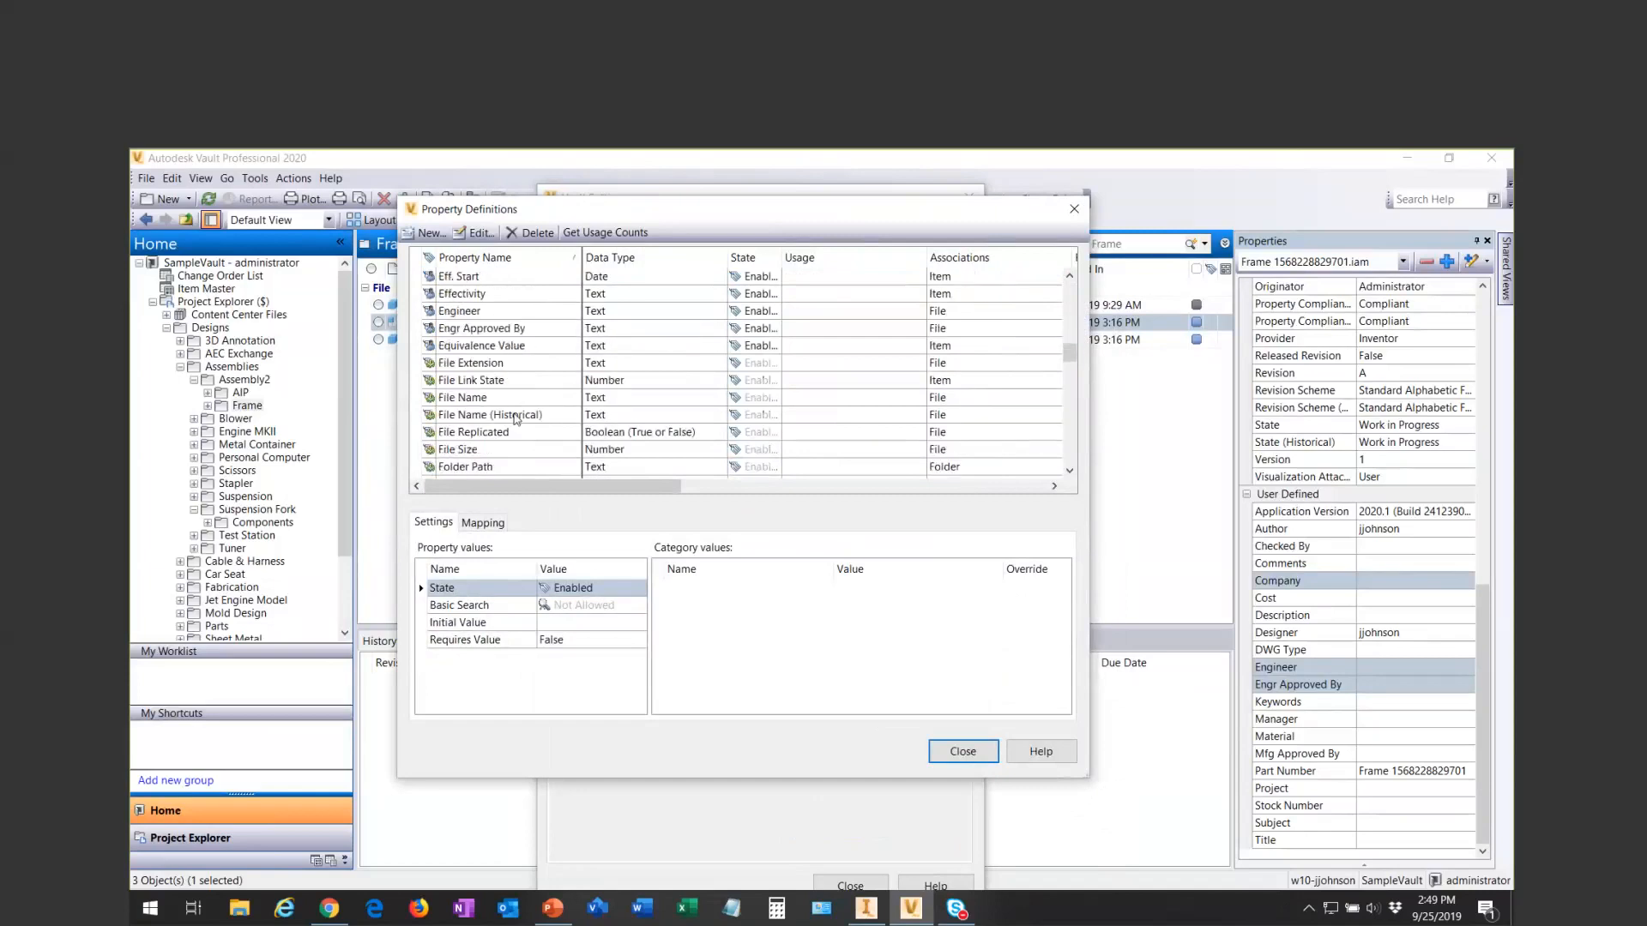
scroll(512, 411, "down", 3)
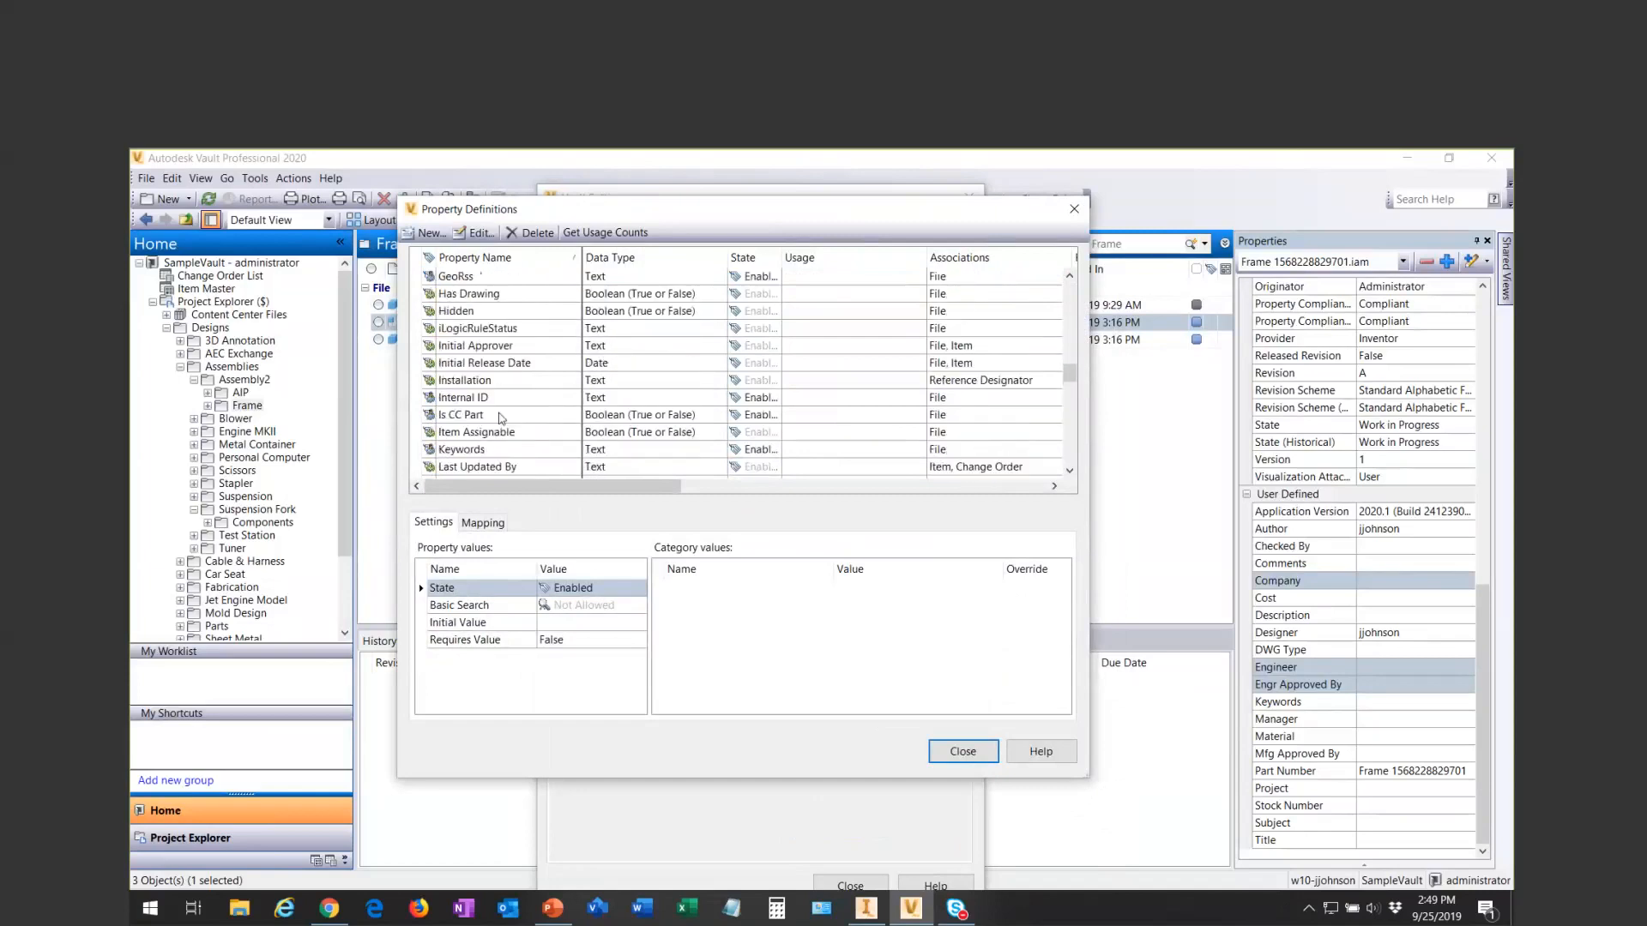
scroll(500, 418, "down", 5)
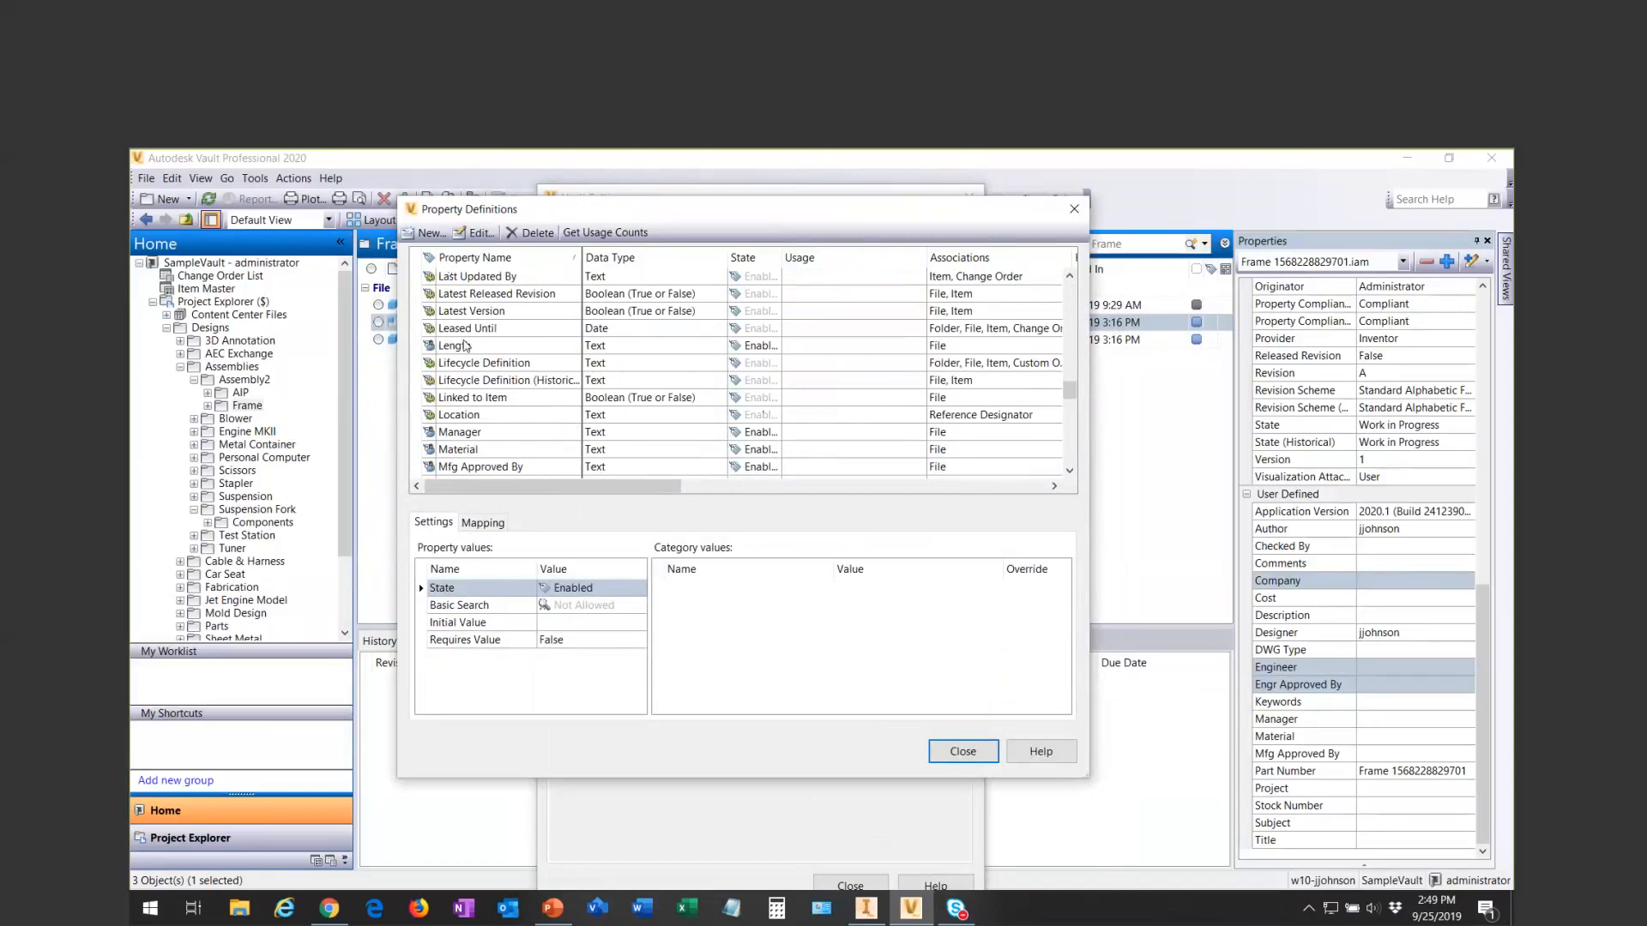
left_click(452, 348)
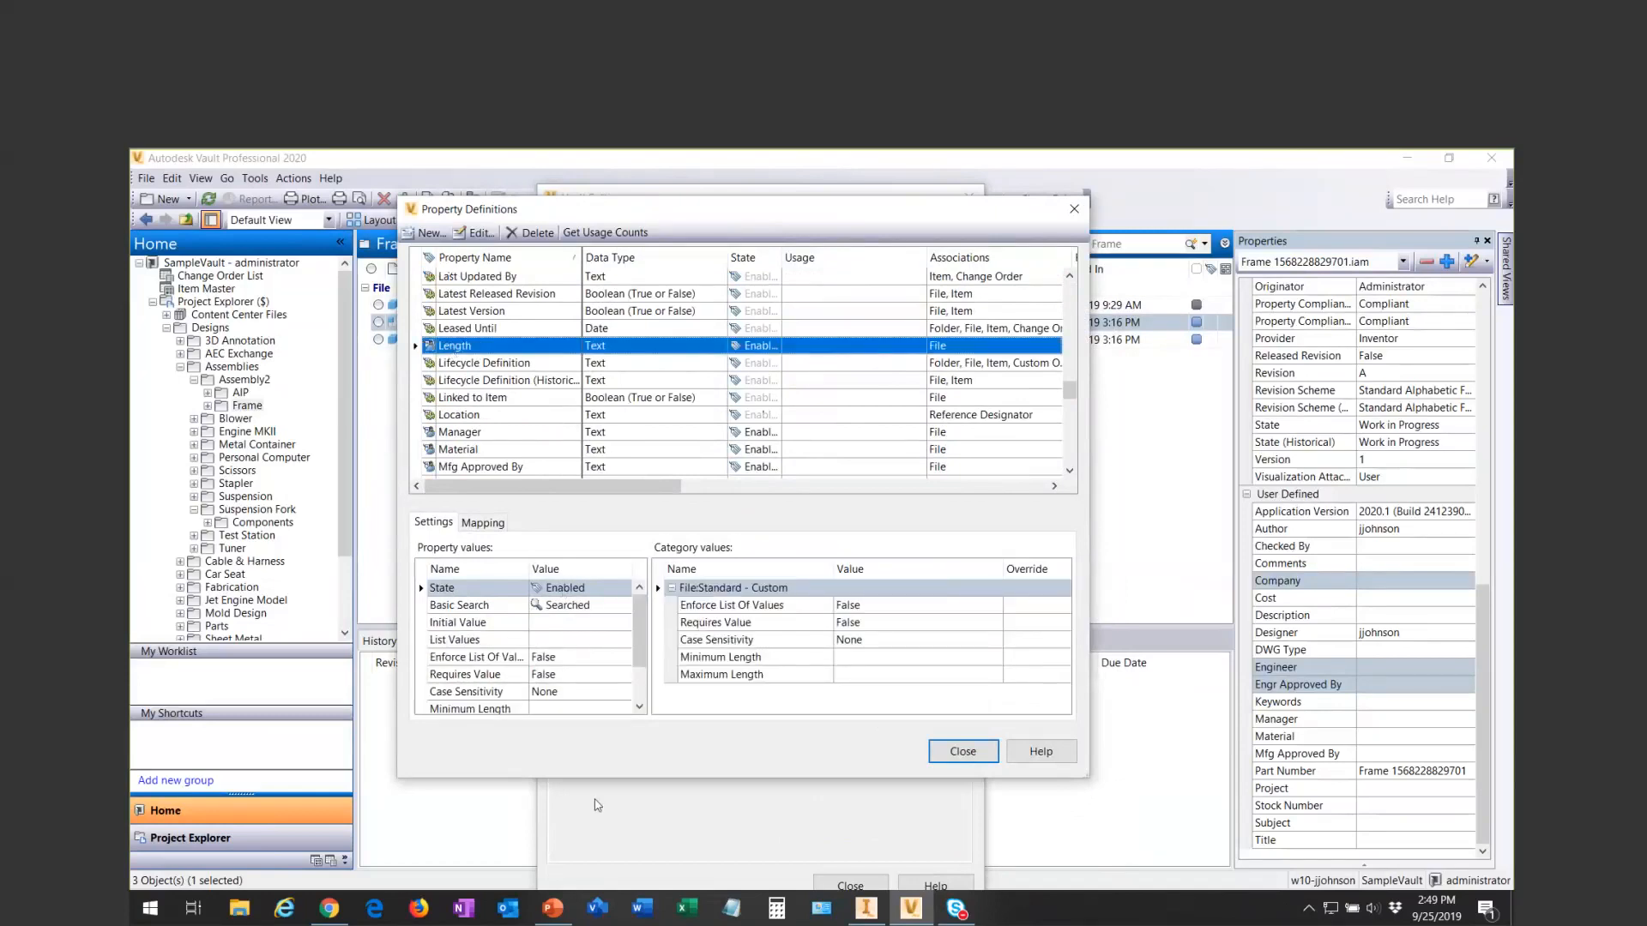
left_click_drag(600, 782, 609, 865)
- Examine the Length property's Enforce List Of Values, Requires Value, Case Sensitivity and Minimum Length settings
left_click(455, 702)
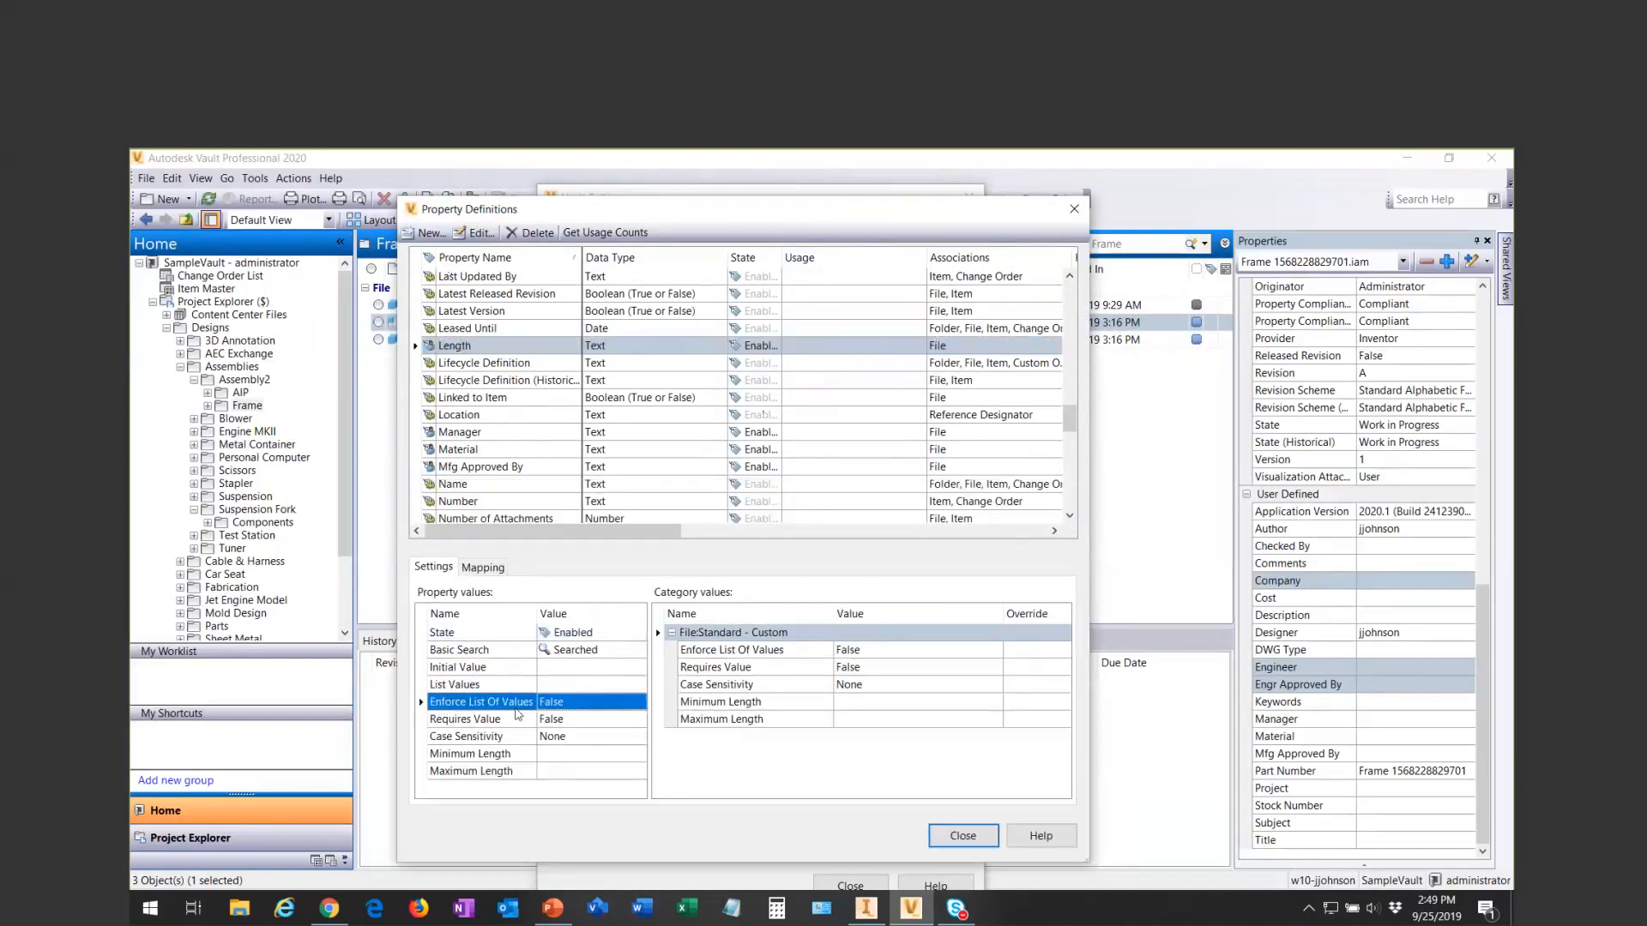
left_click(462, 720)
left_click(461, 704)
left_click(530, 737)
left_click(524, 753)
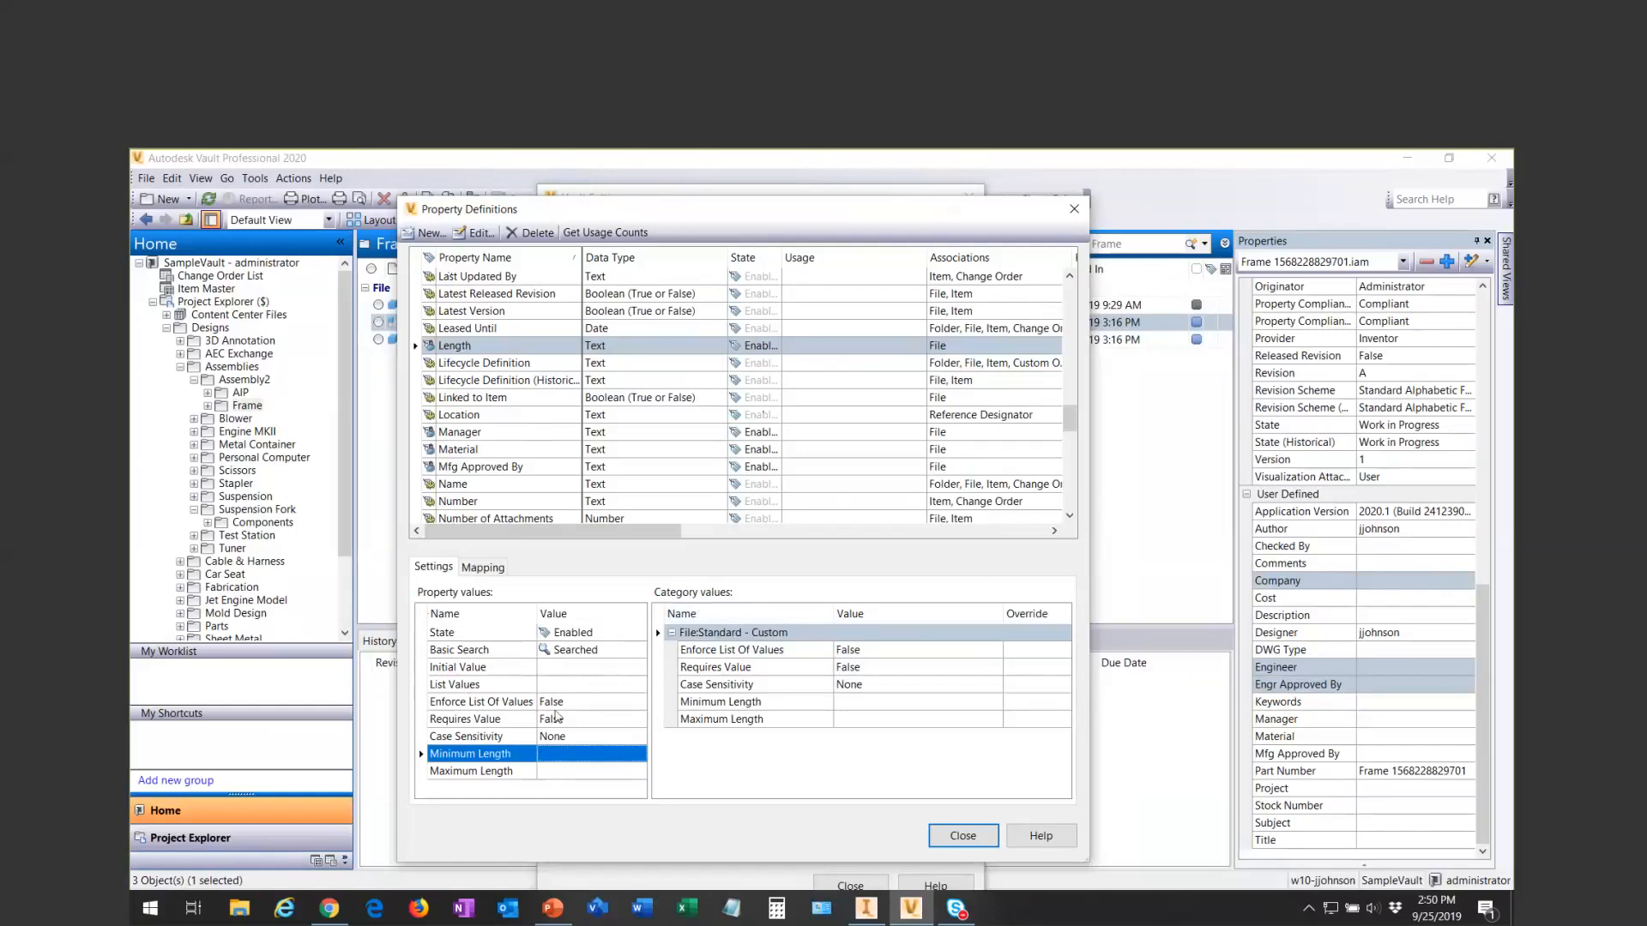
left_click(489, 723)
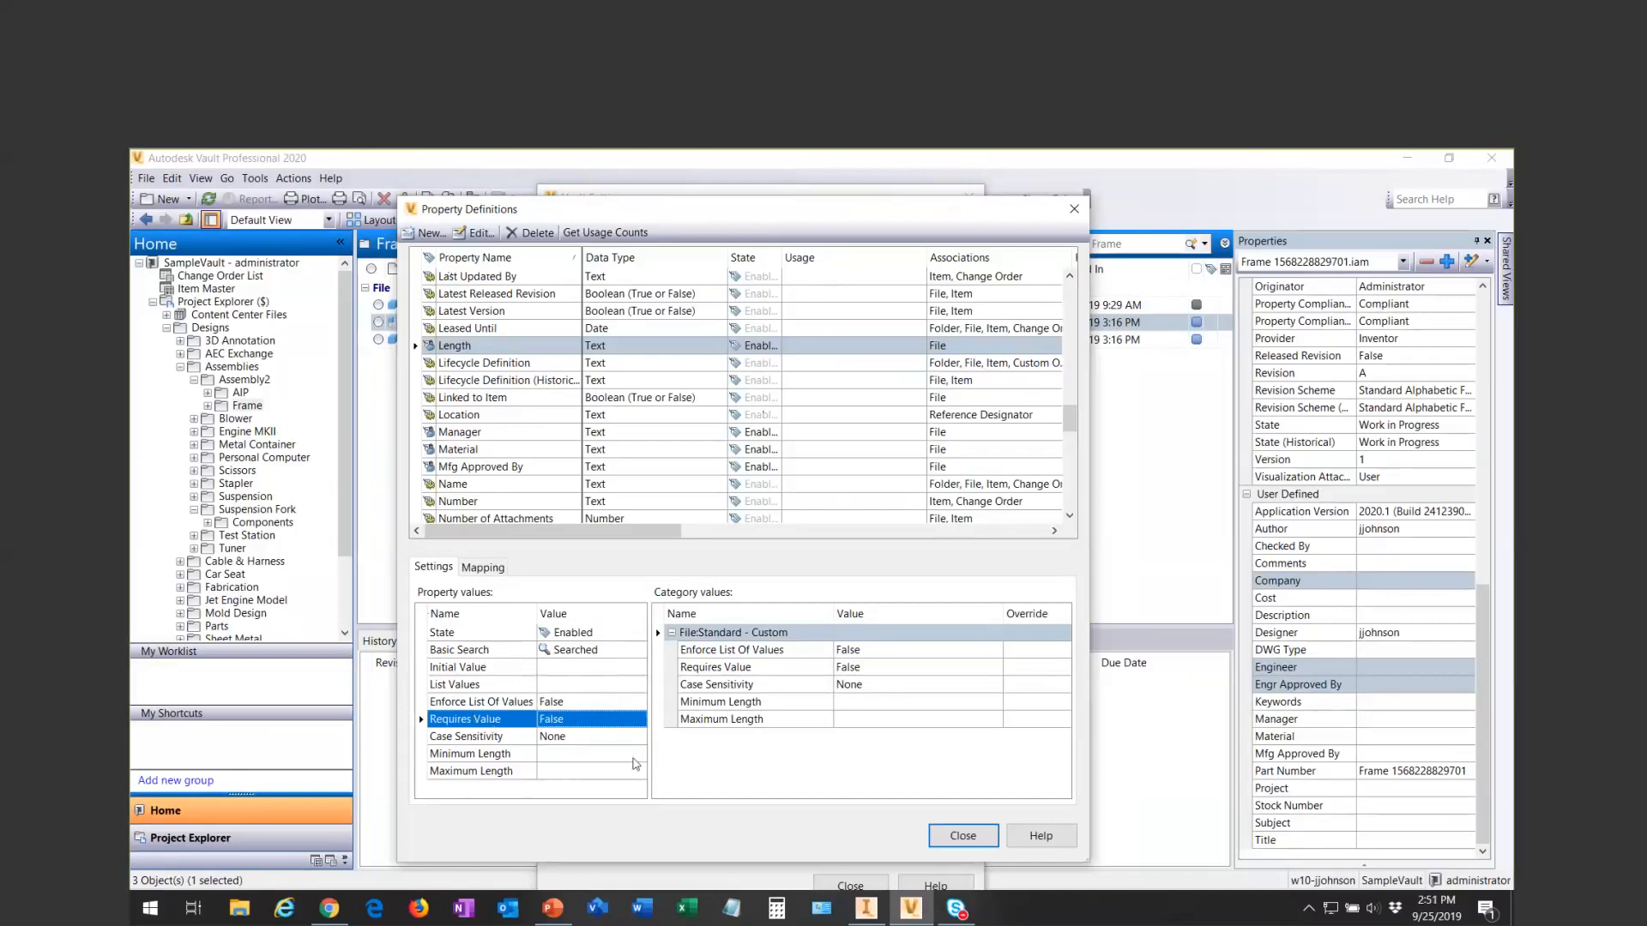
left_click(504, 741)
left_click(497, 752)
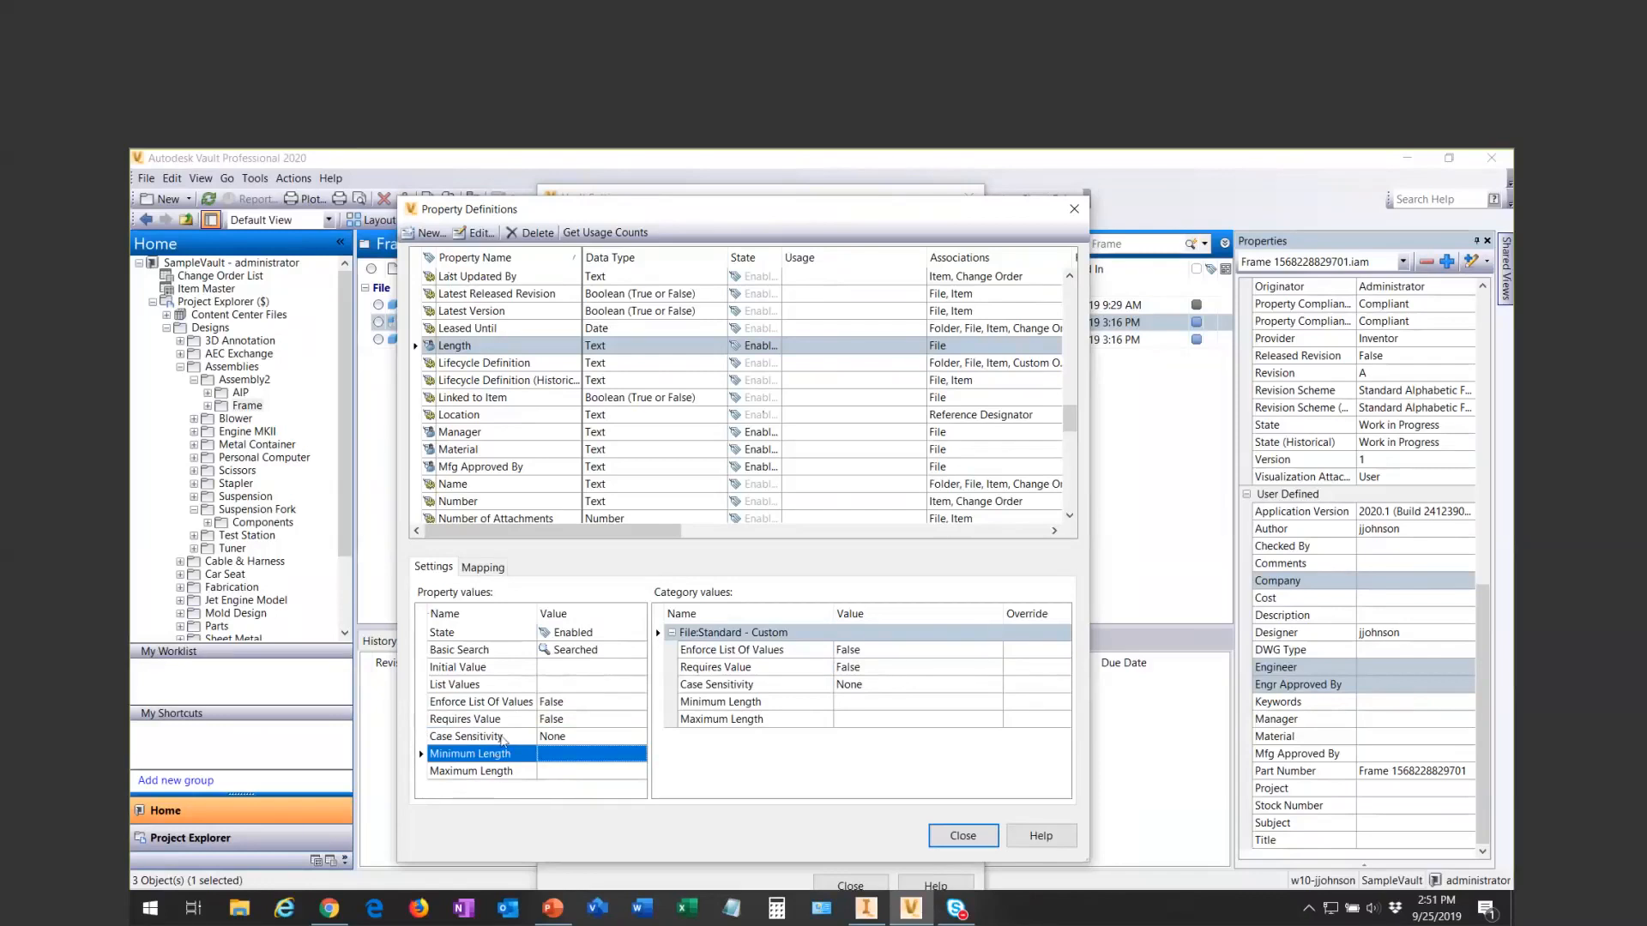
- Close the property definitions and the vault settings, and switch to the PowerPoint presentation
left_click(963, 836)
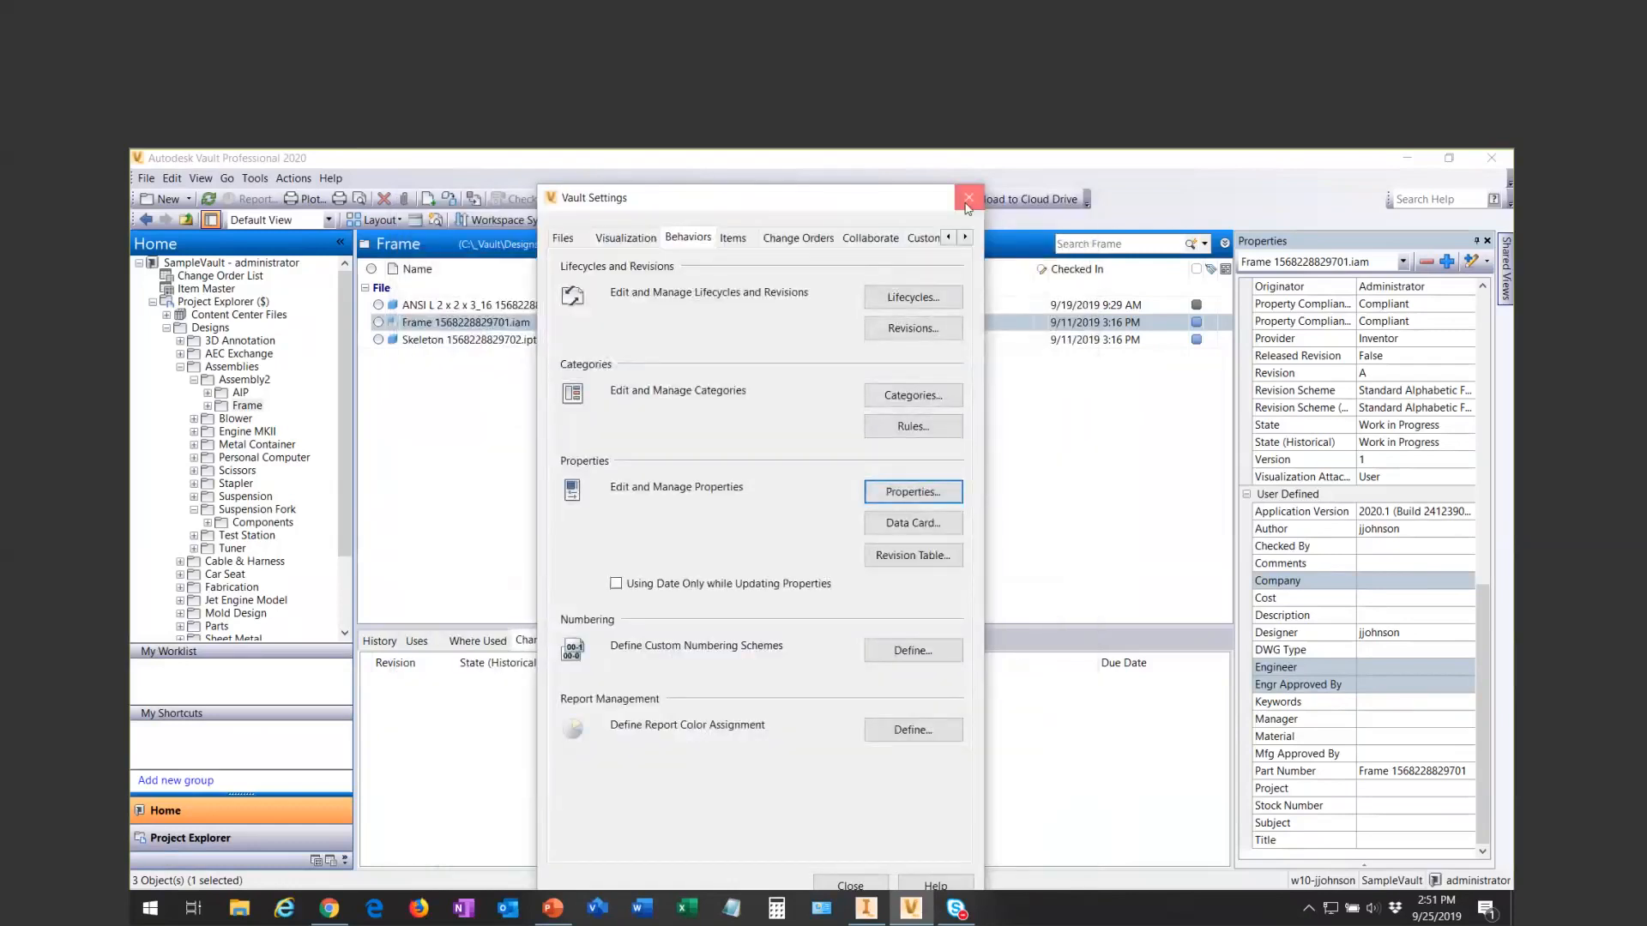
left_click(968, 202)
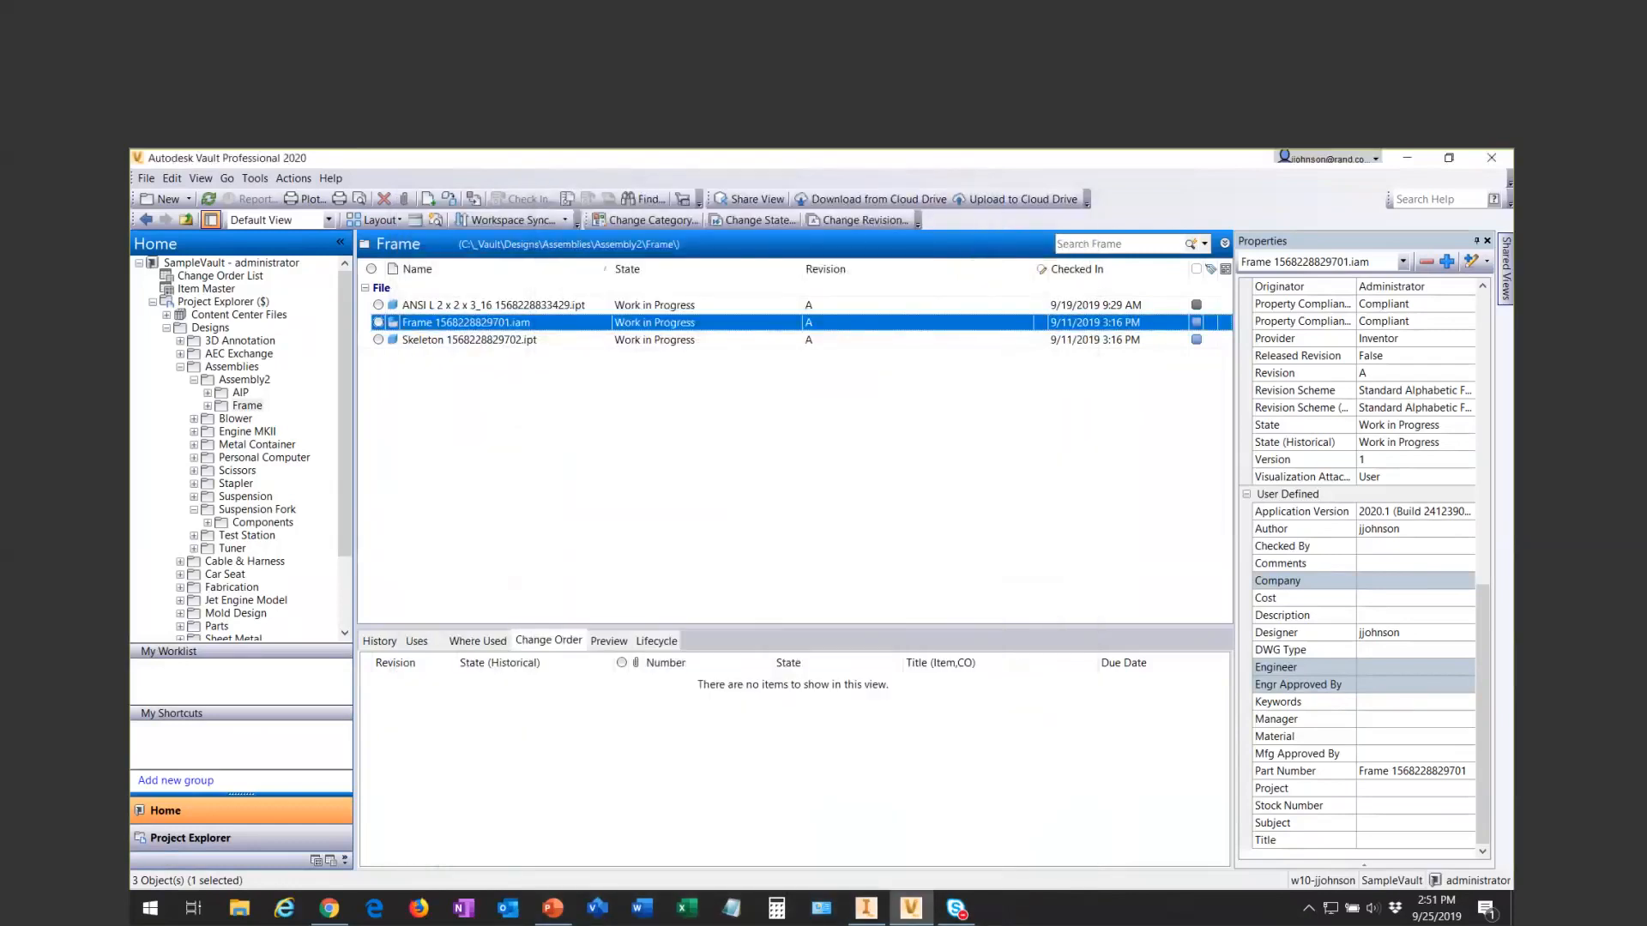
key("alt+Tab")
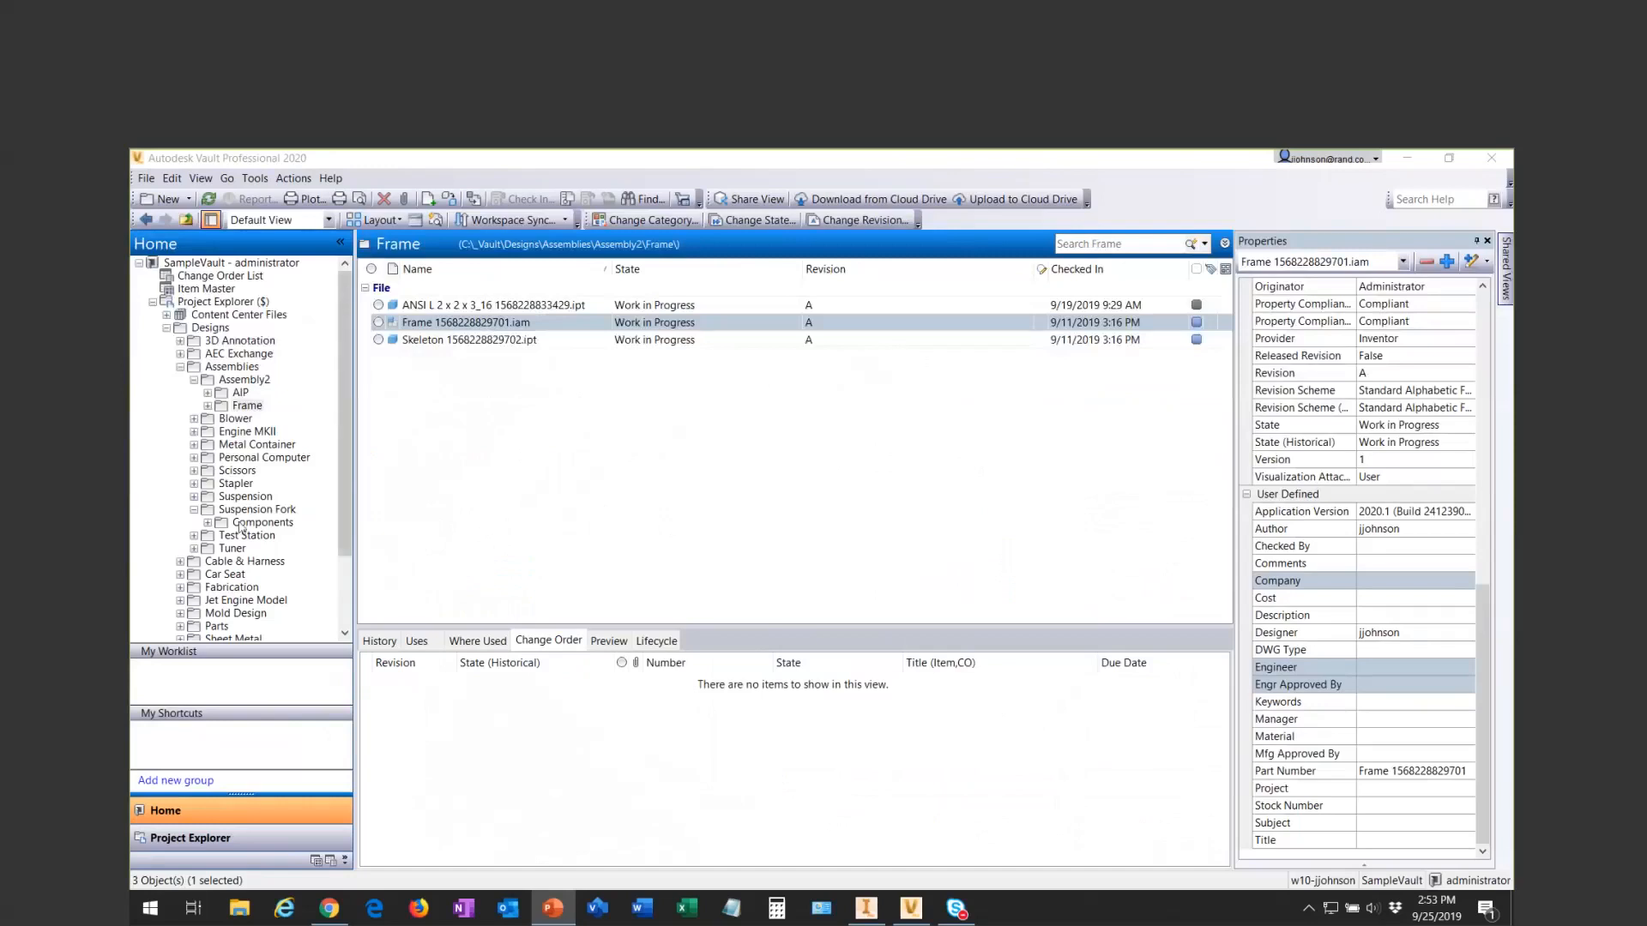
- Open the Components folder of the Suspension Fork assembly and switch its file list to Default View
left_click(252, 511)
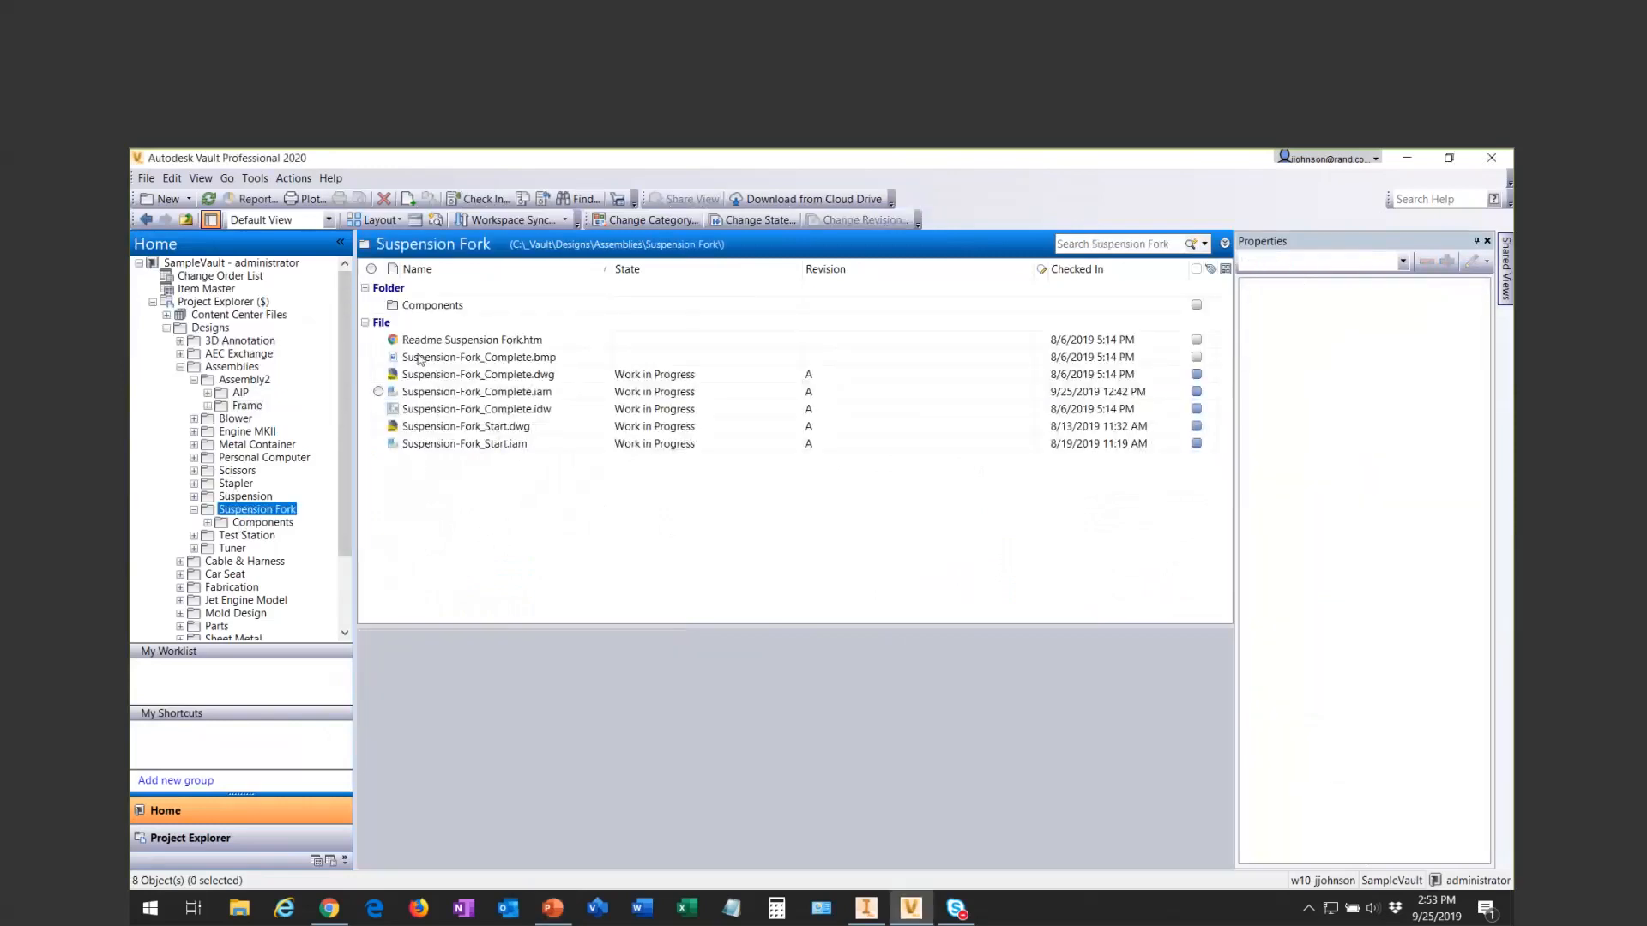
left_click(258, 523)
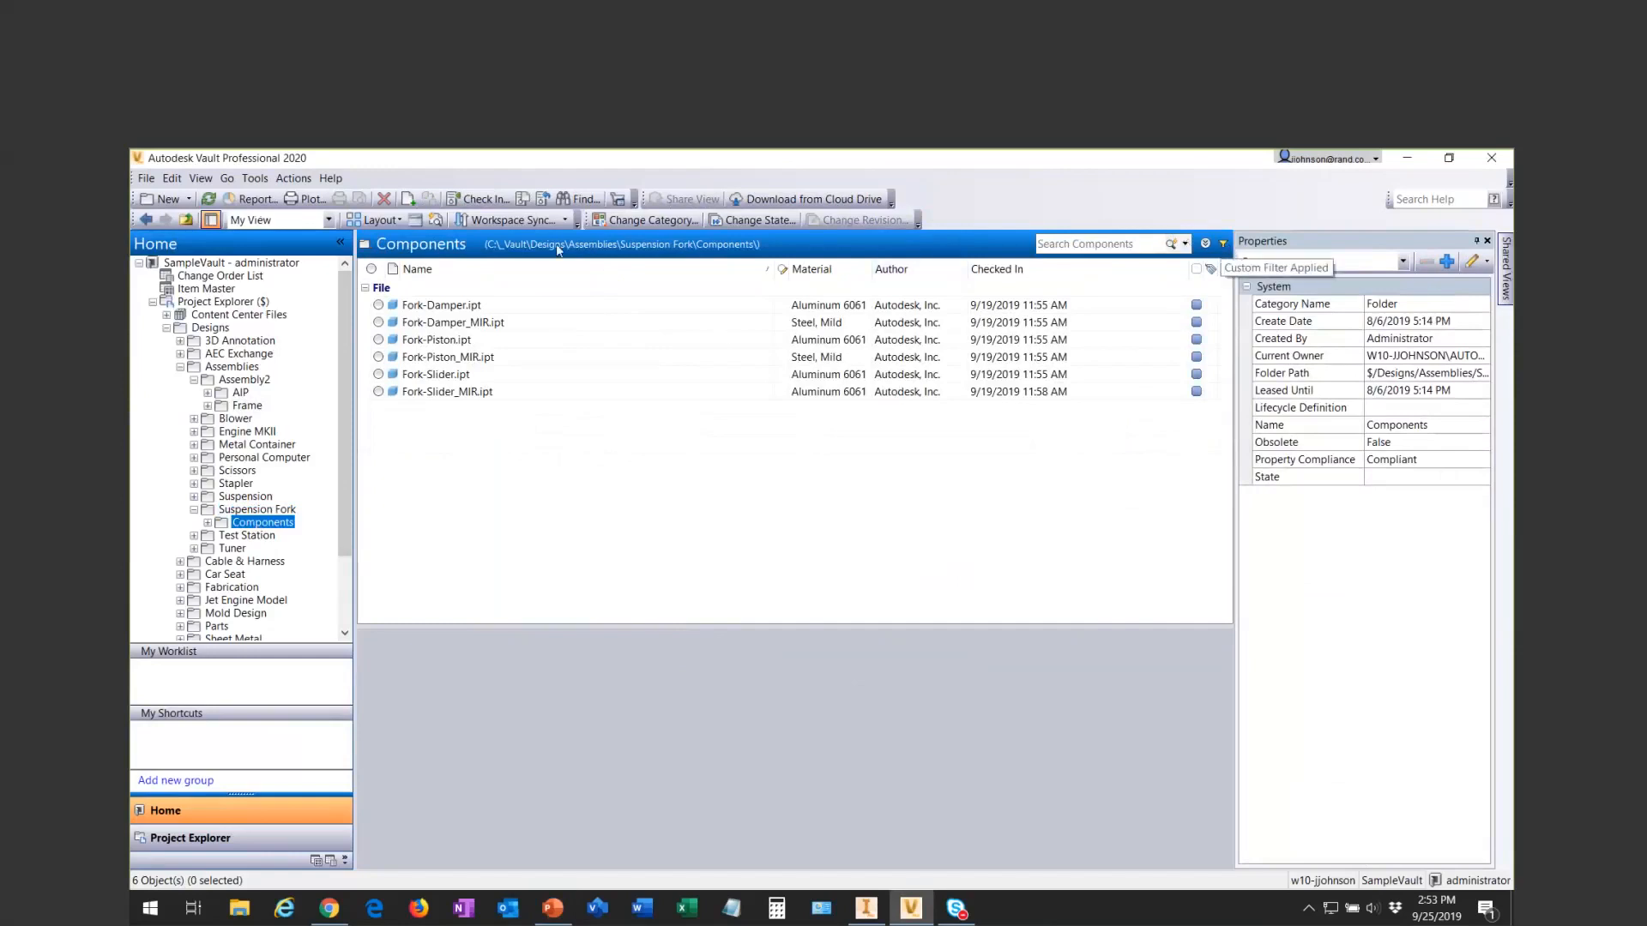
left_click(326, 222)
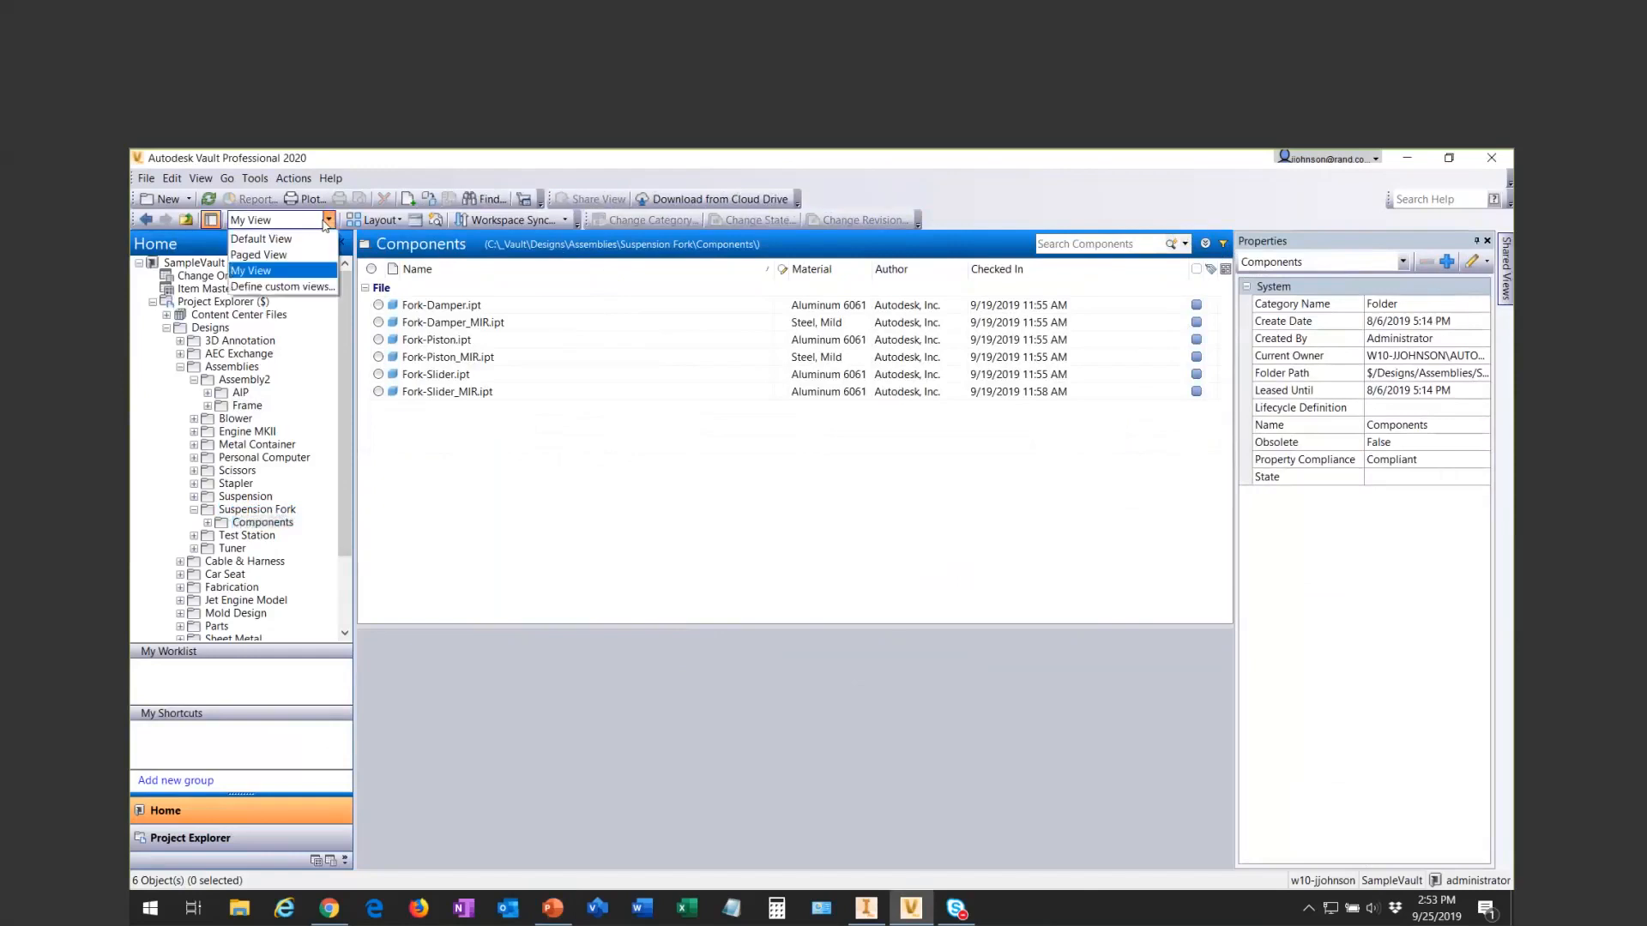
left_click(285, 278)
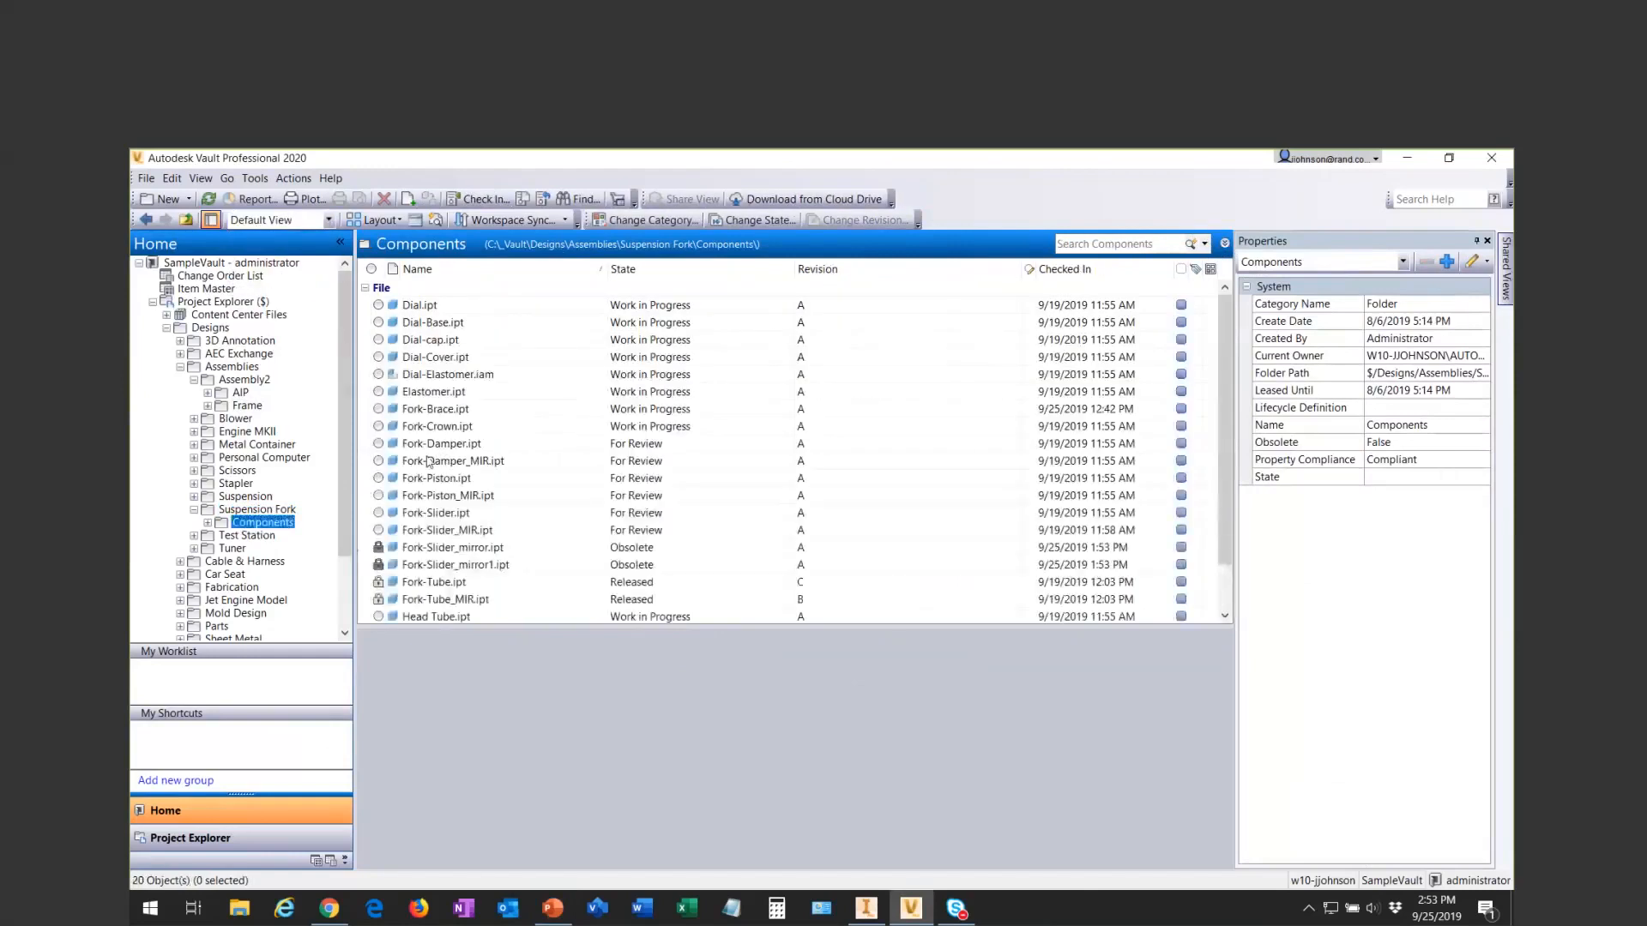
- Select Dial.ipt, open a print preview of the Components file list, and reposition the preview window
left_click(144, 179)
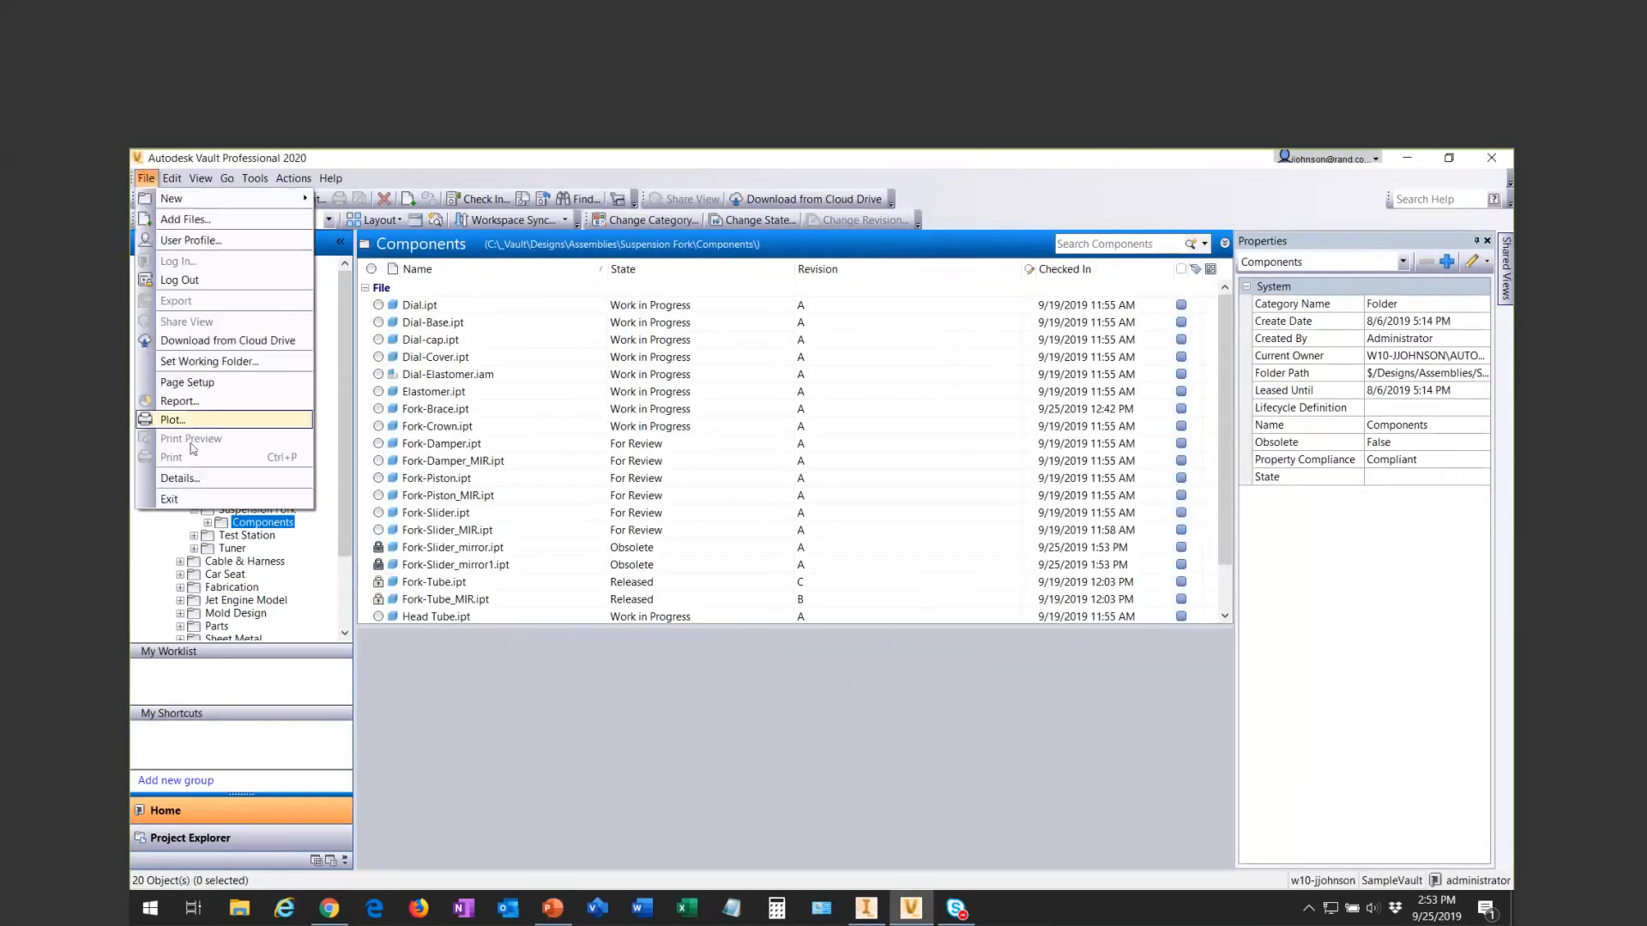
left_click(431, 311)
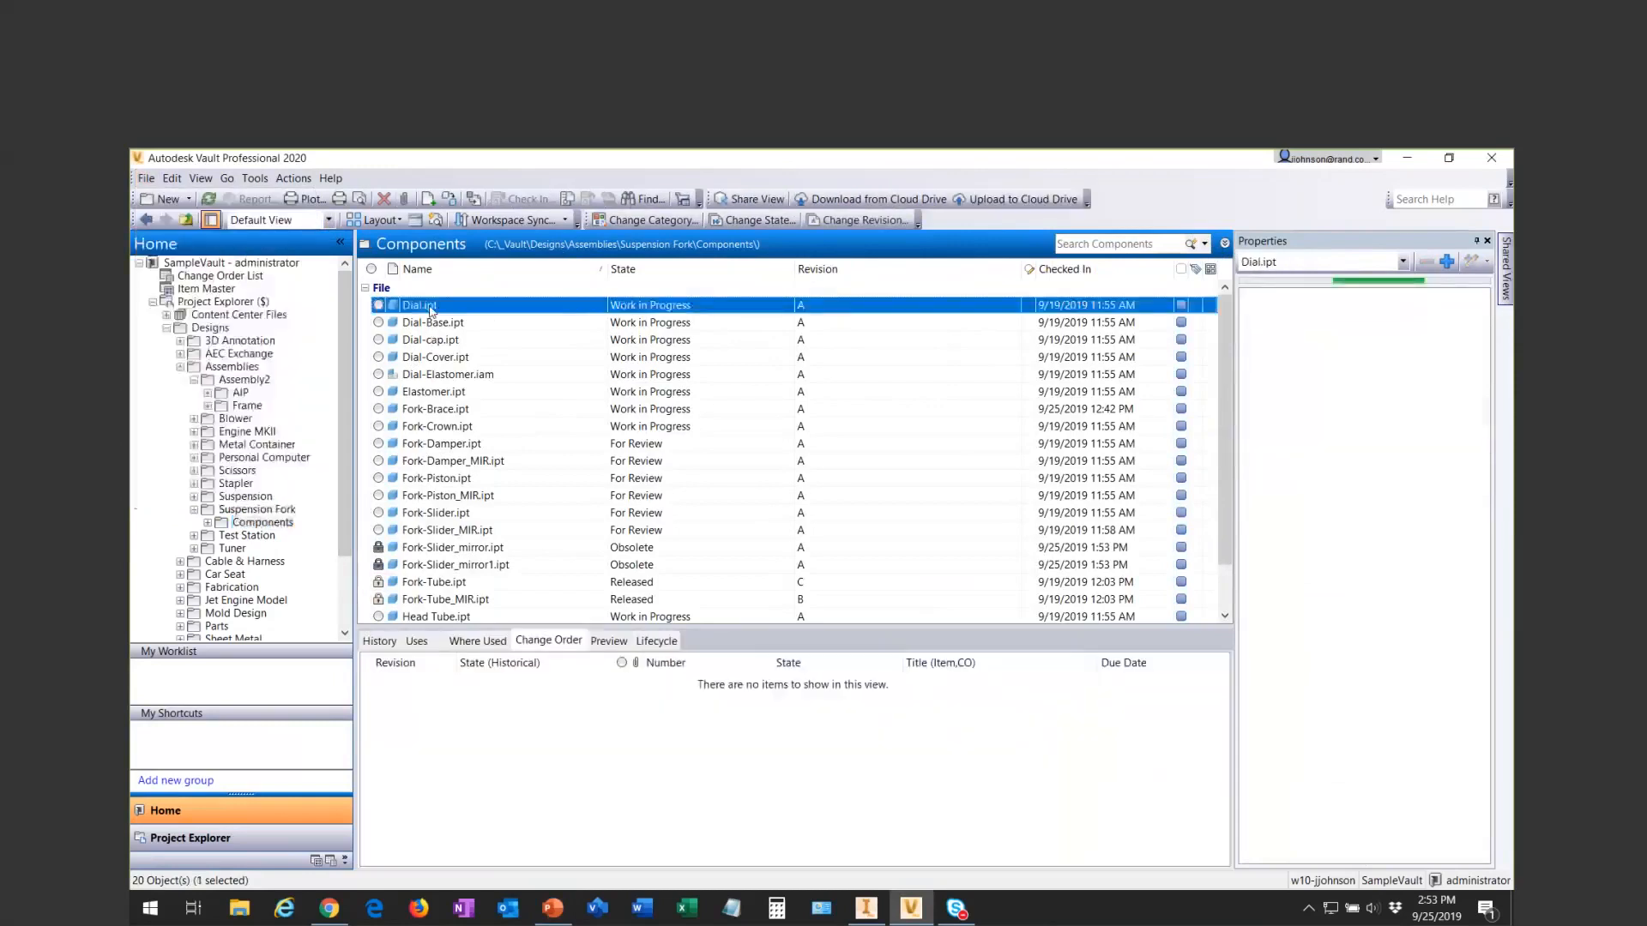
left_click(141, 179)
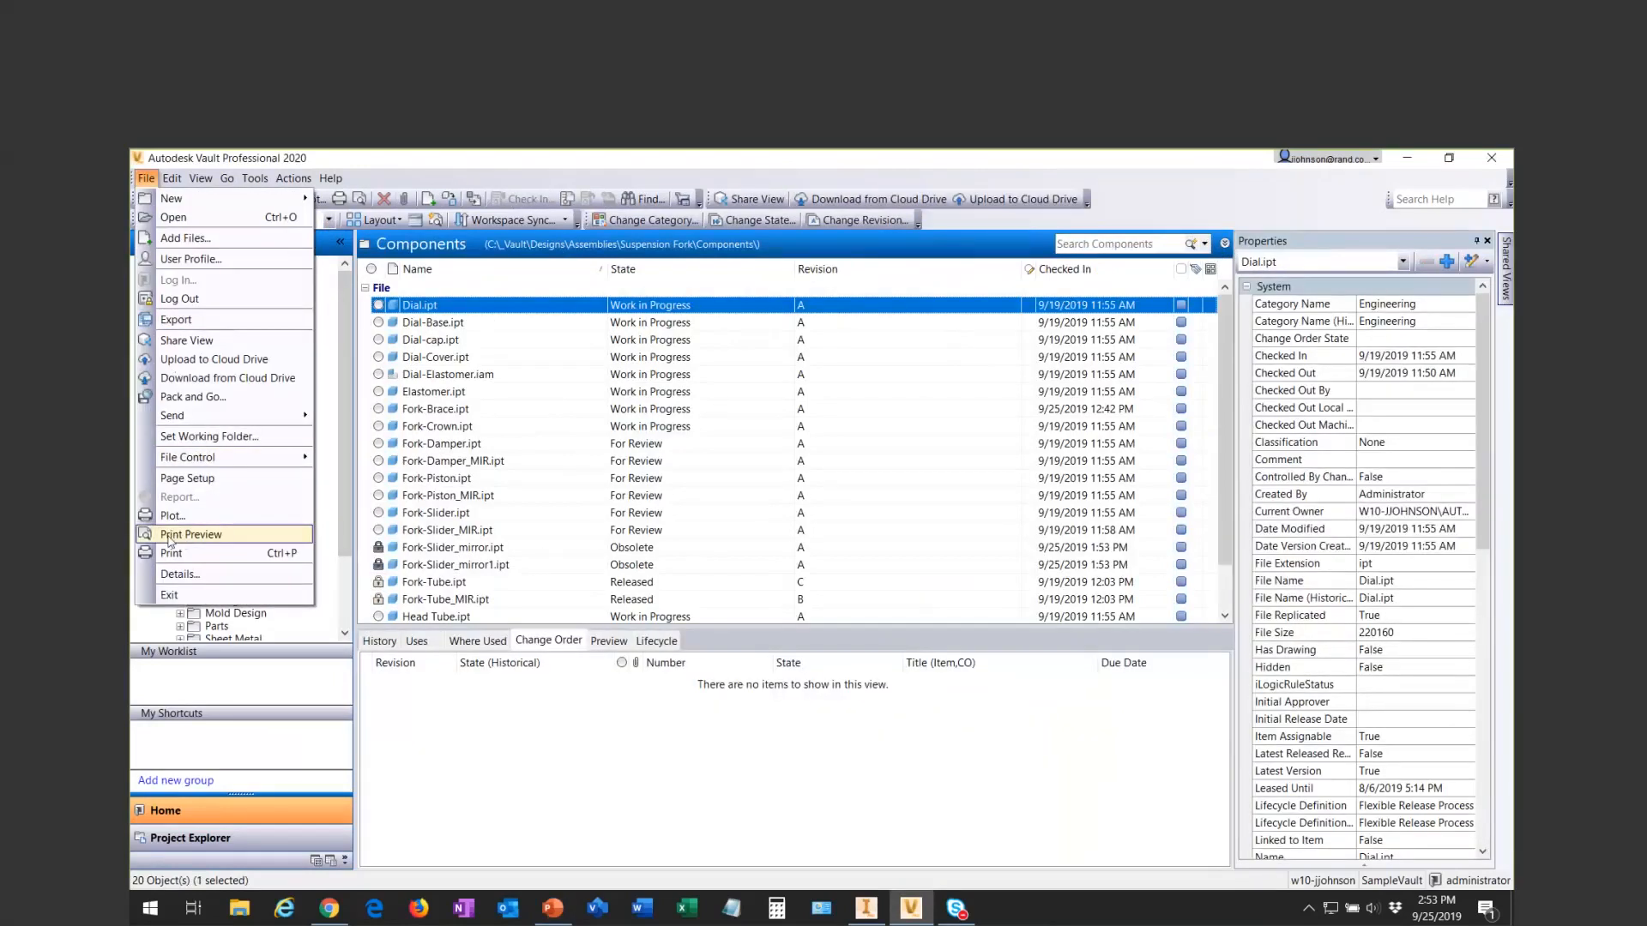
left_click(213, 535)
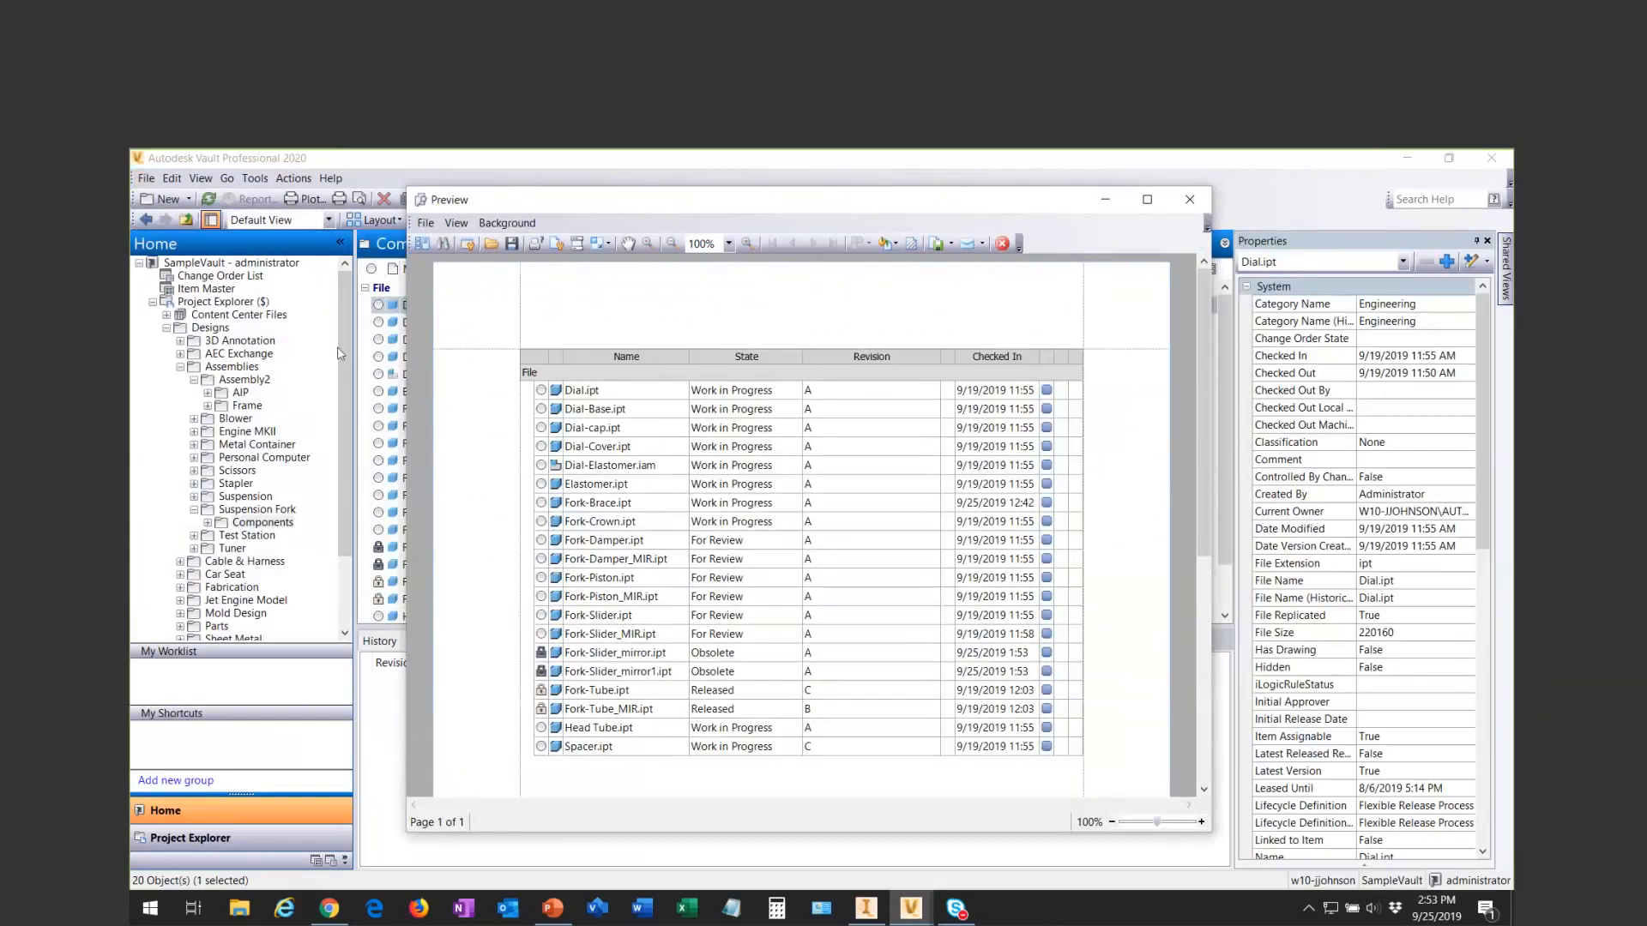
left_click_drag(601, 200, 732, 185)
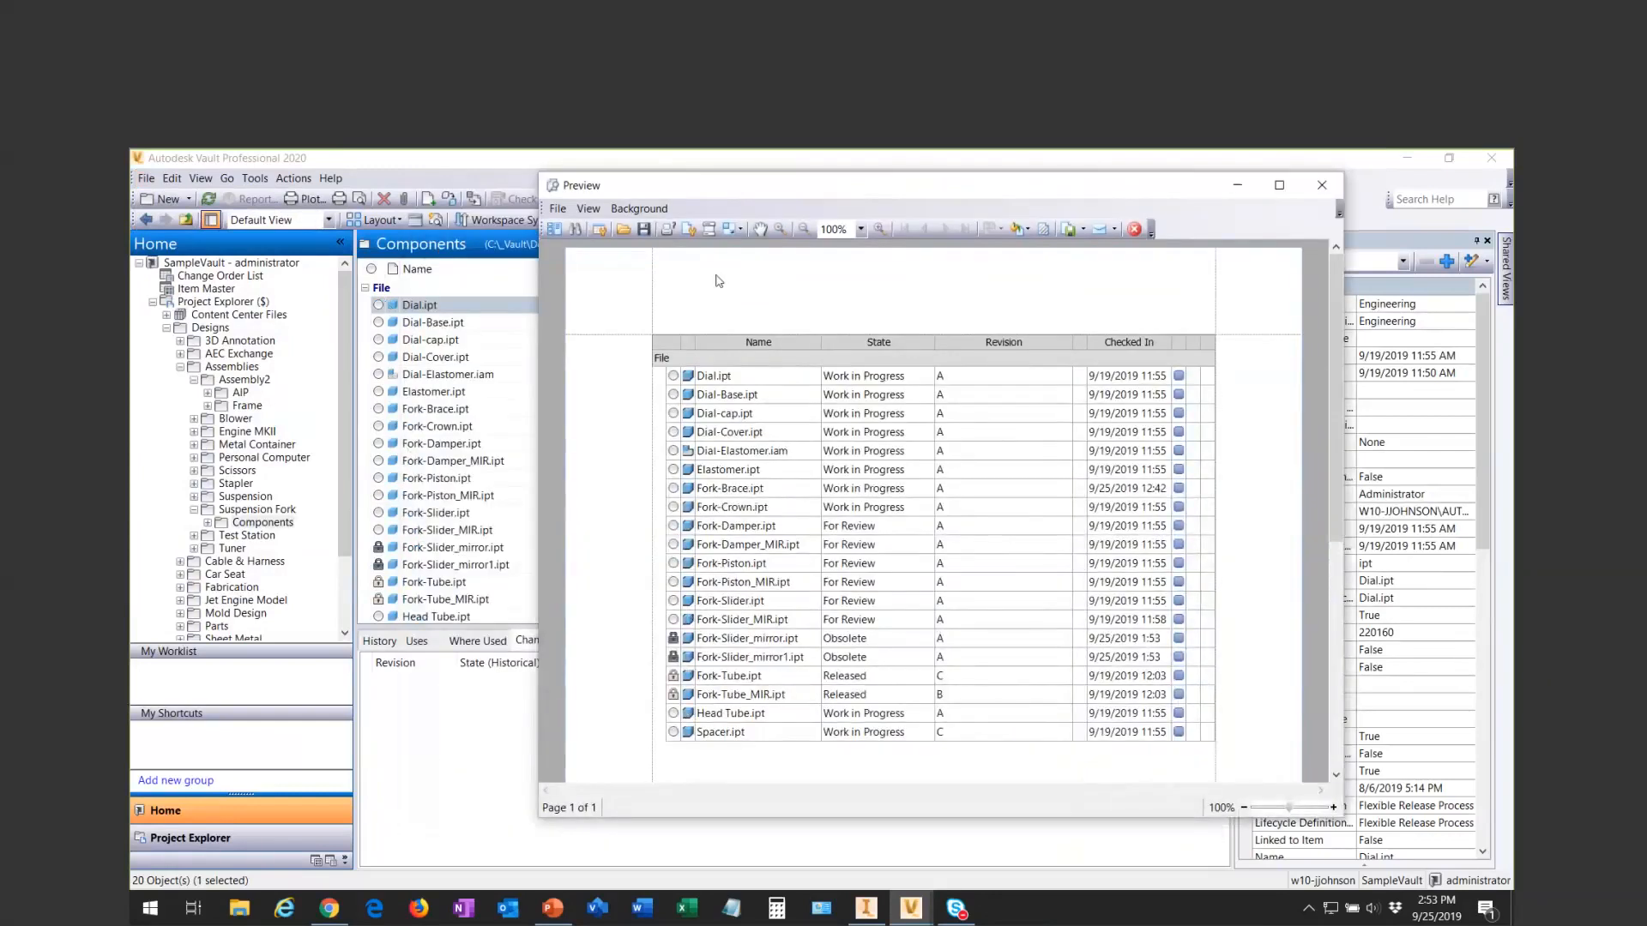
left_click_drag(600, 189, 473, 185)
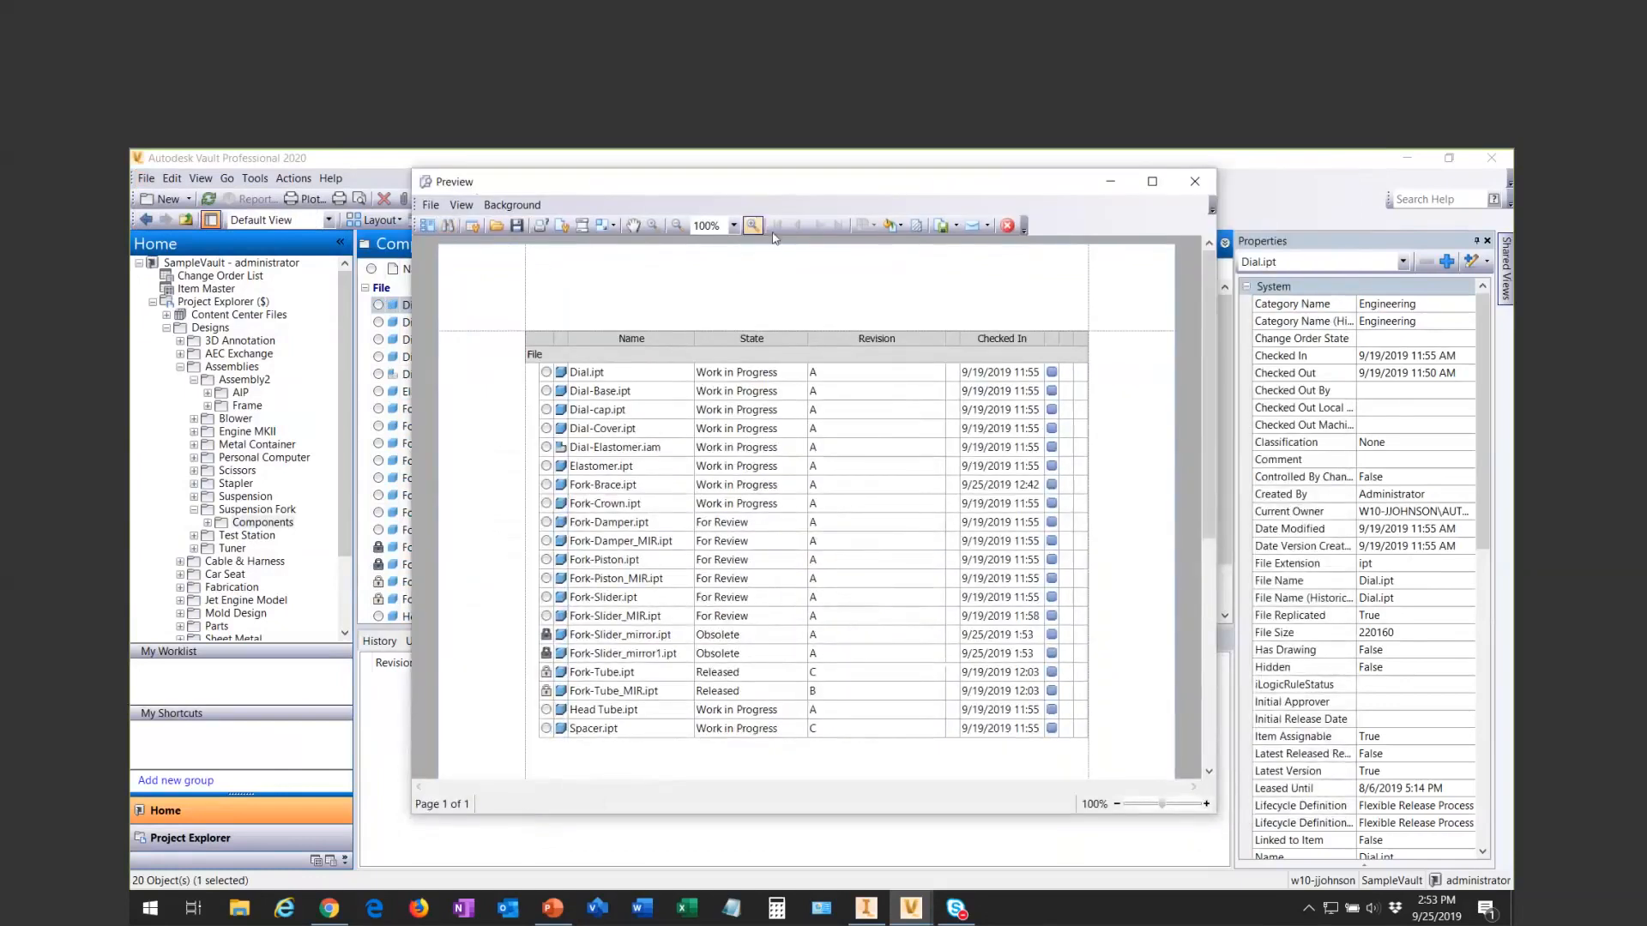
- Examine the file formats offered for exporting the preview and for sending it by e-mail
left_click(949, 227)
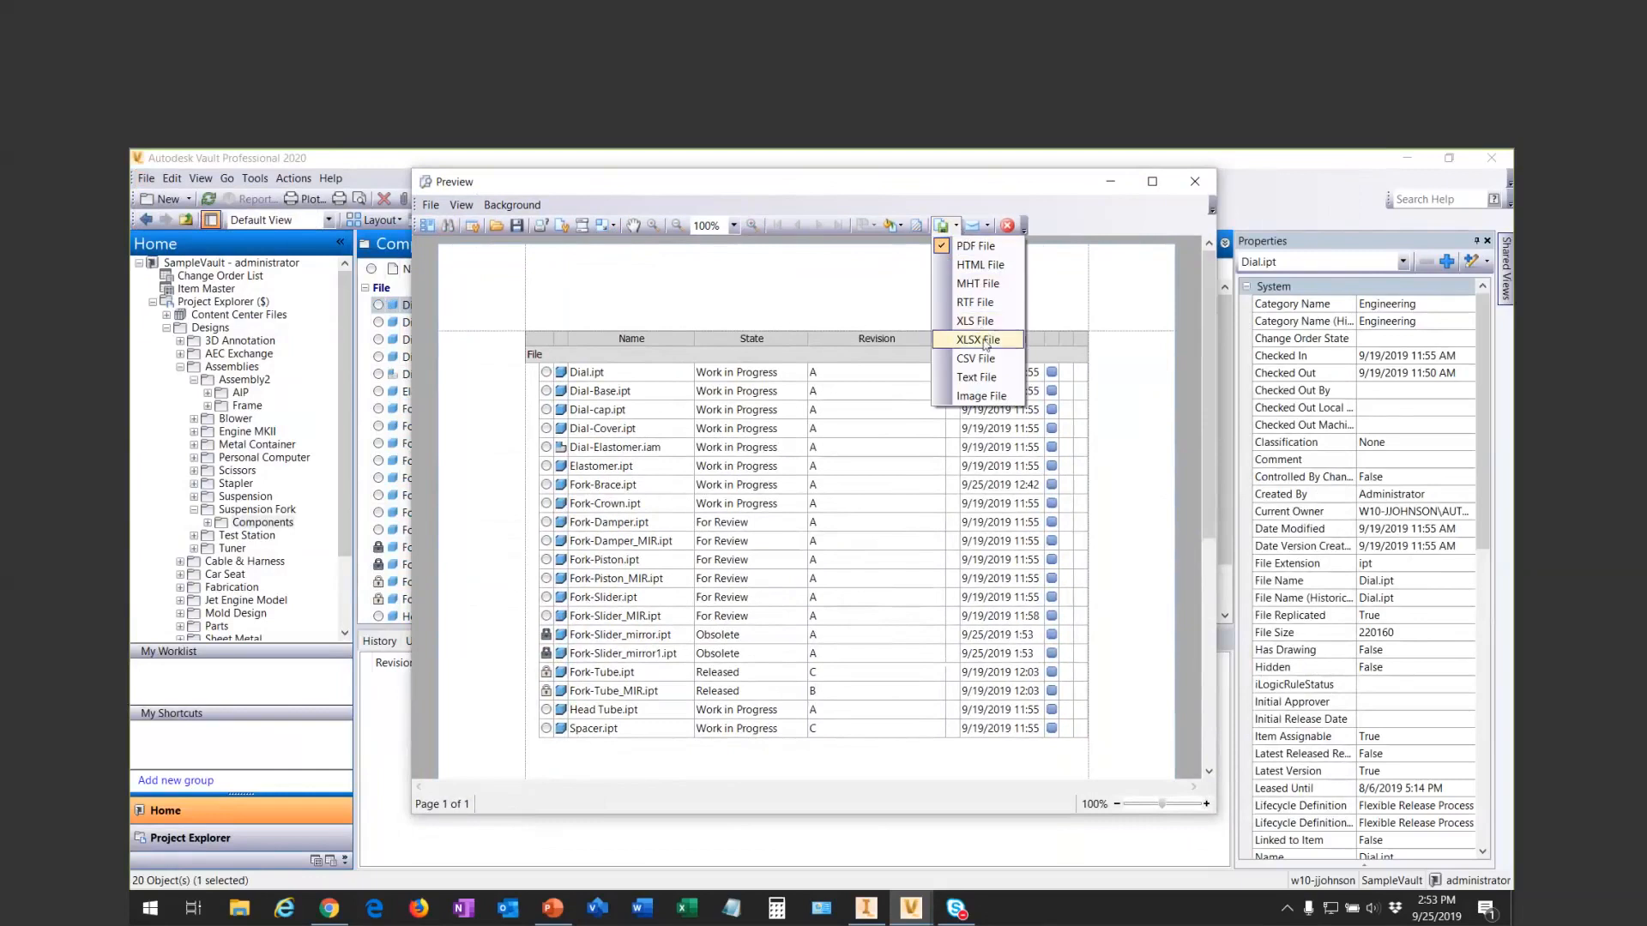
left_click(1000, 206)
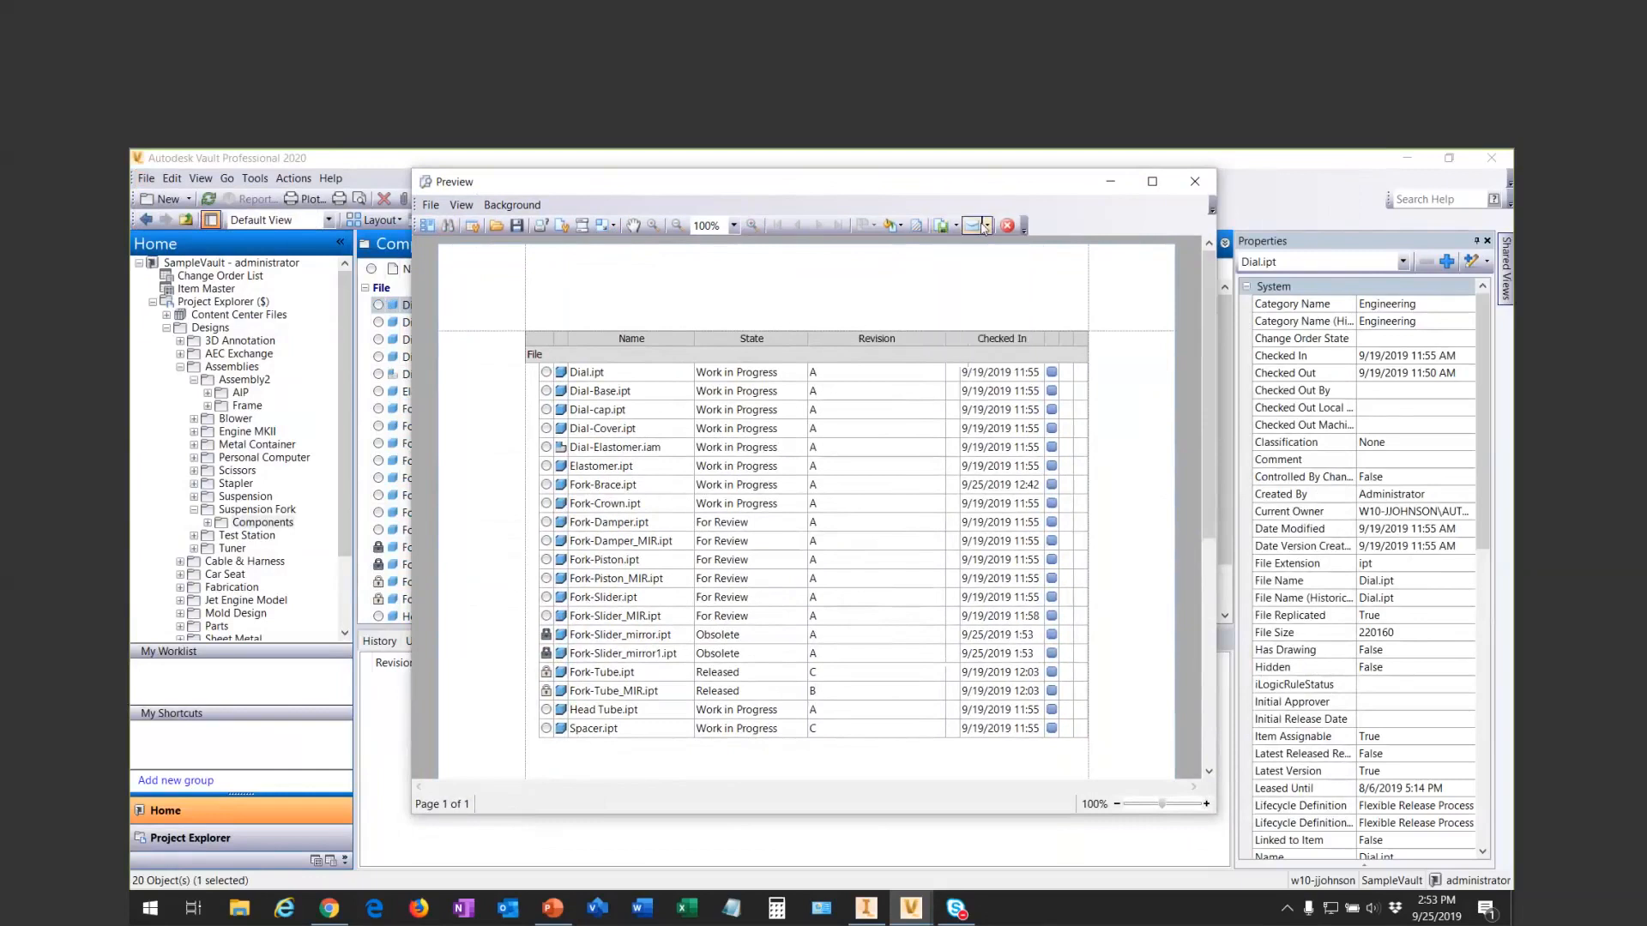
left_click(988, 226)
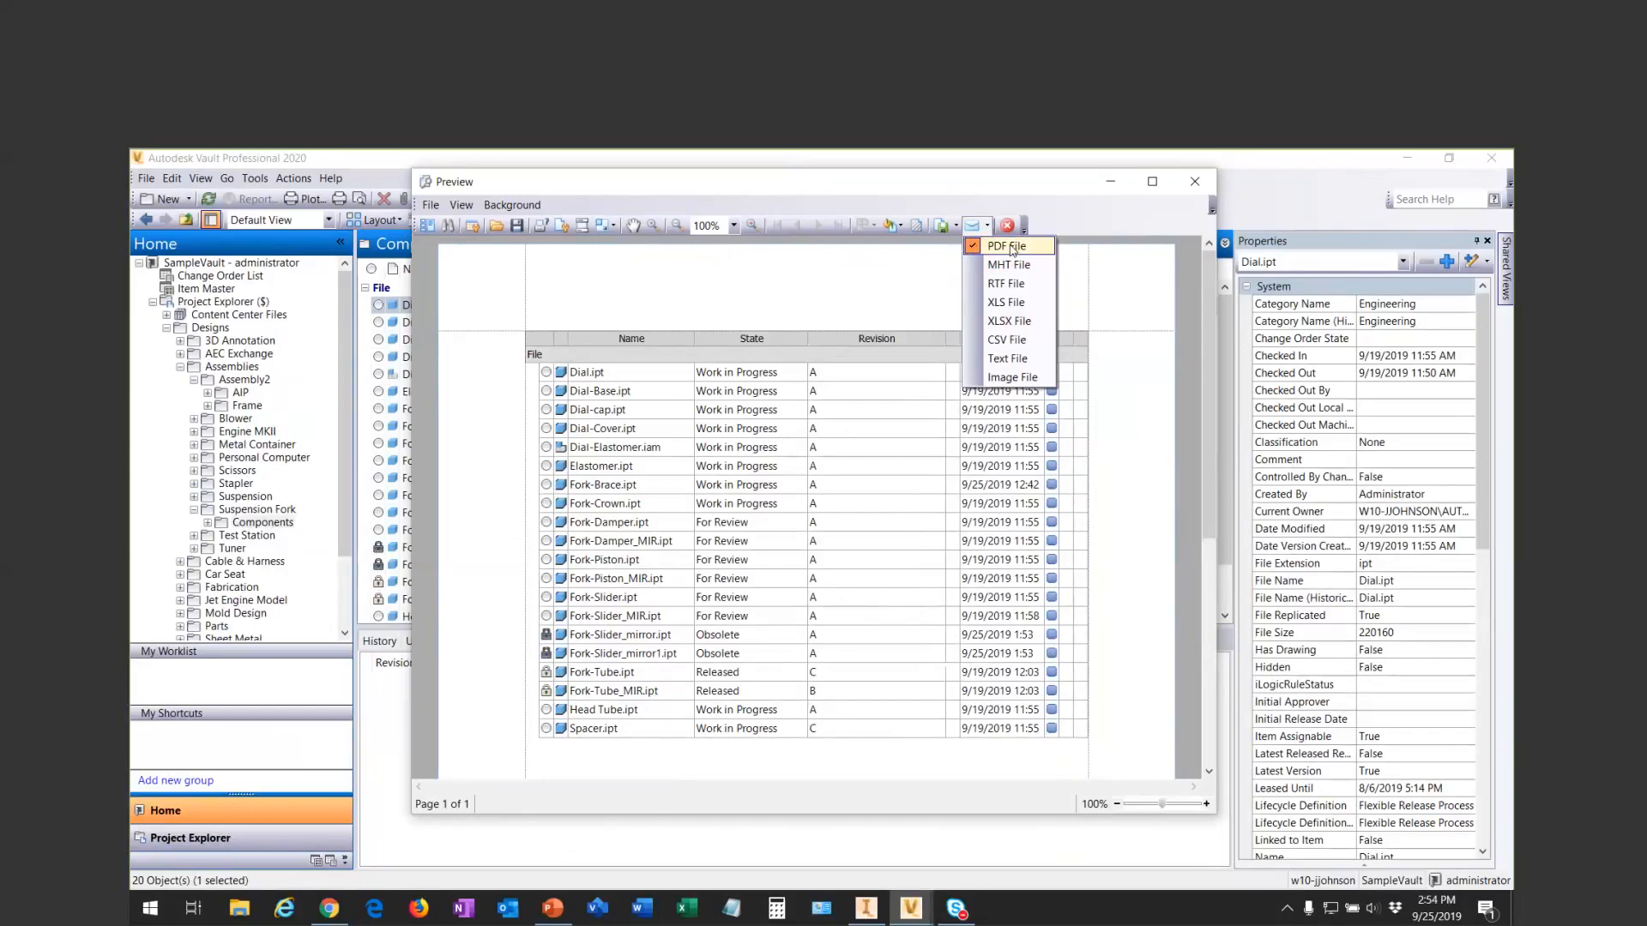
left_click(808, 267)
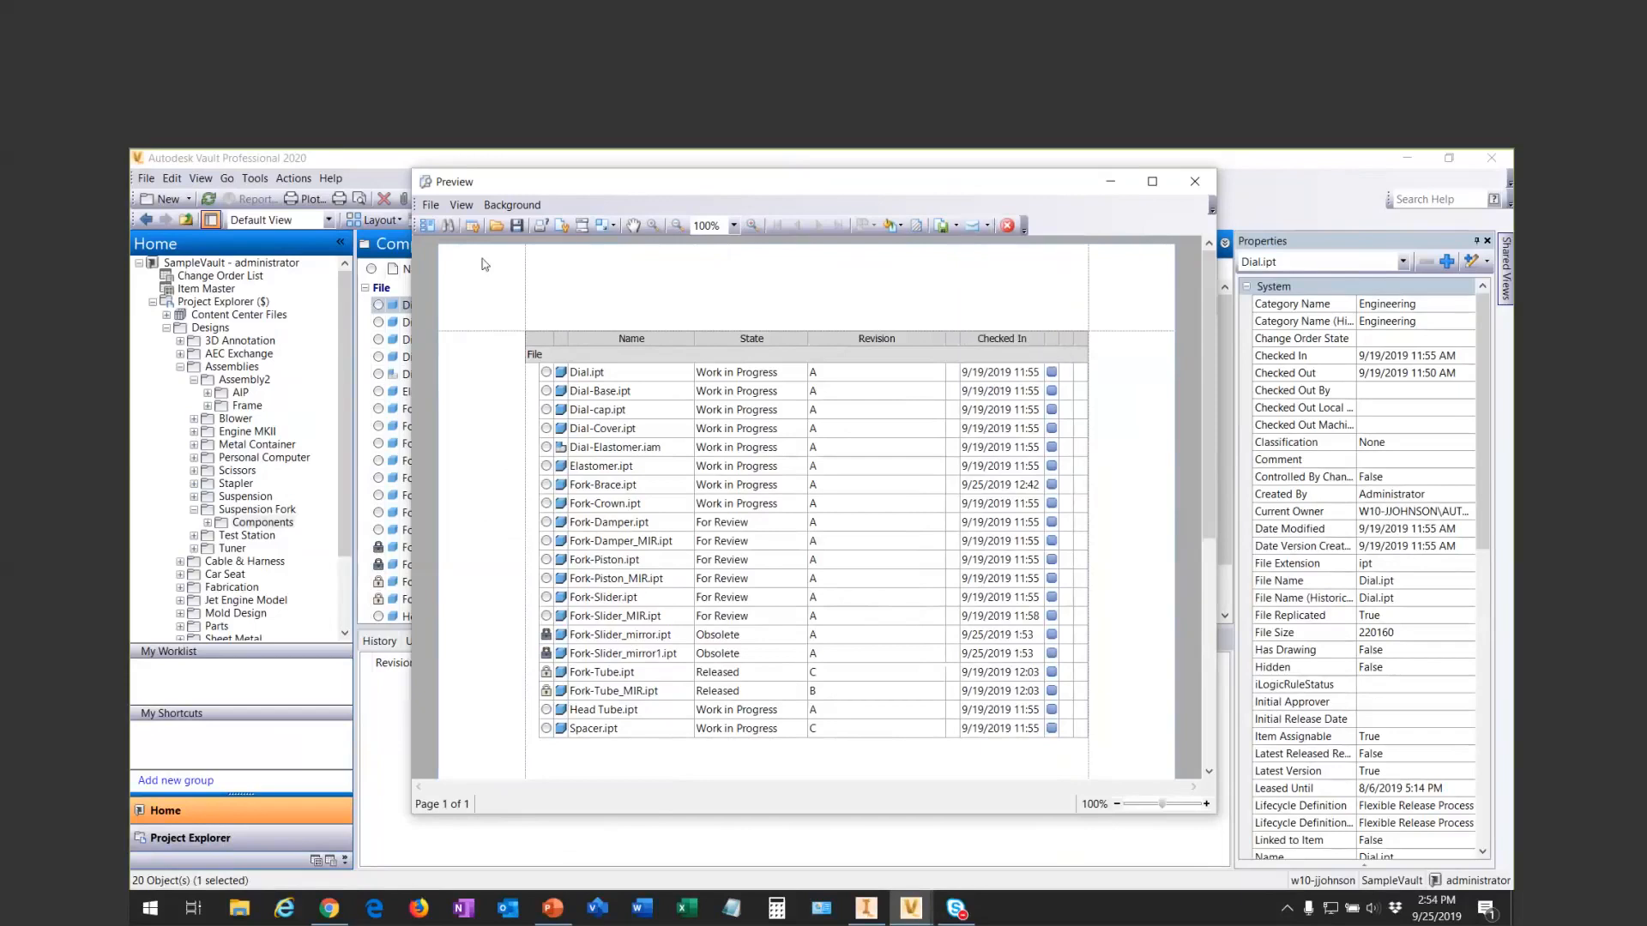
- Add the page number and the centered text "My Title" to the page header, and the print date to the right section of the footer
left_click(580, 226)
left_click_drag(783, 320, 1004, 263)
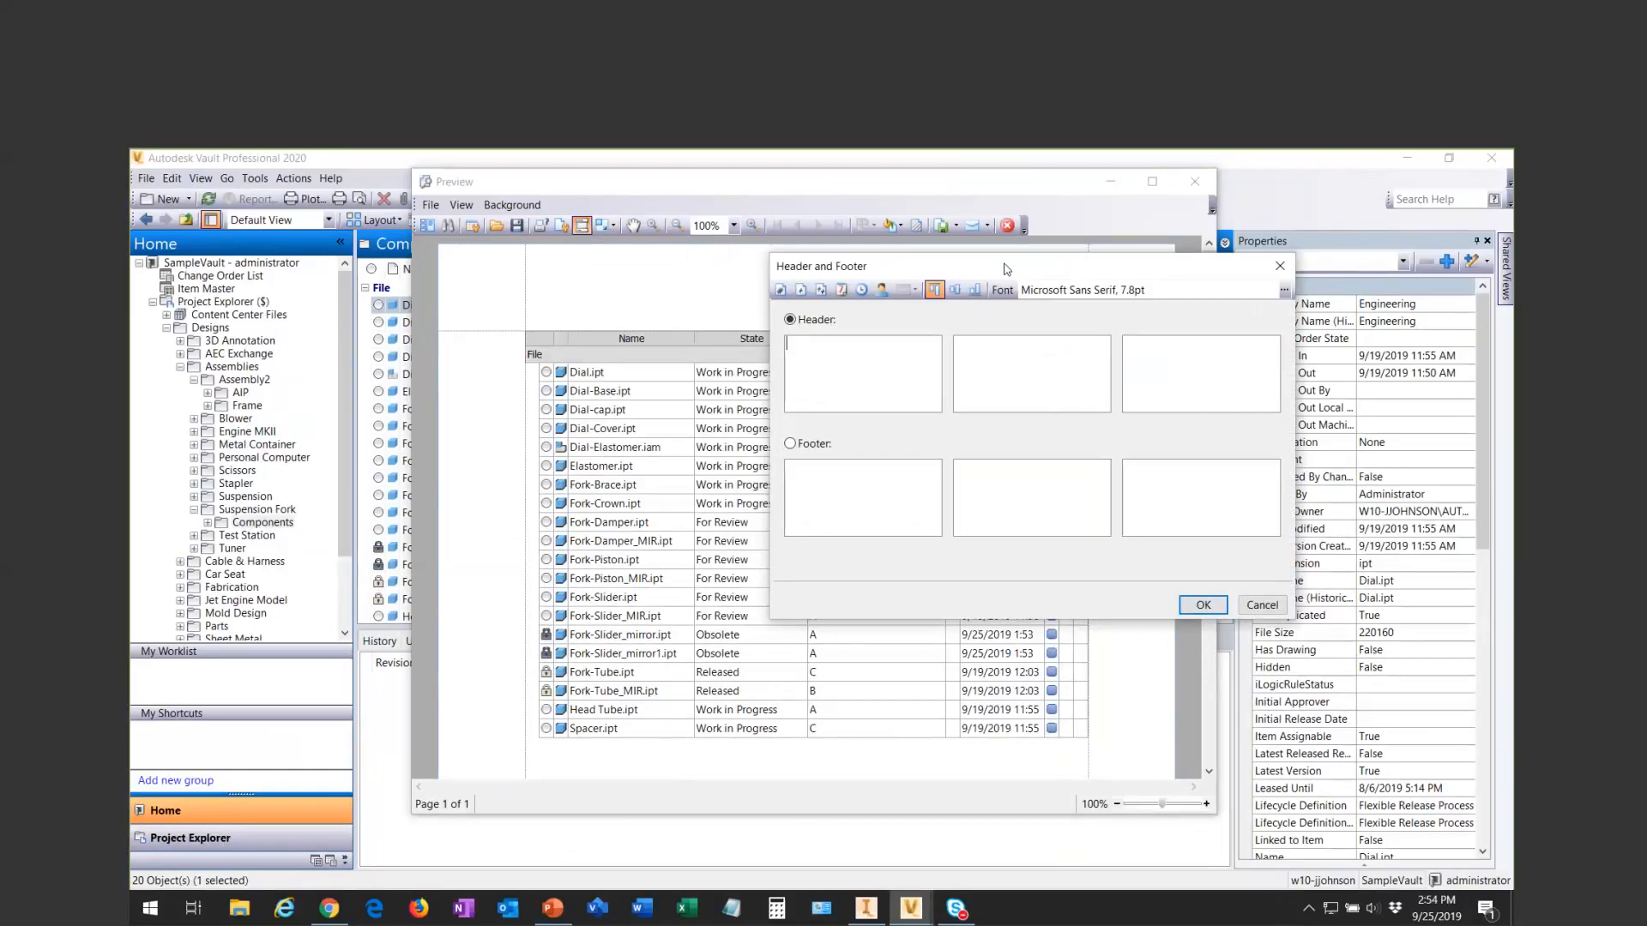
left_click(784, 294)
left_click(1133, 471)
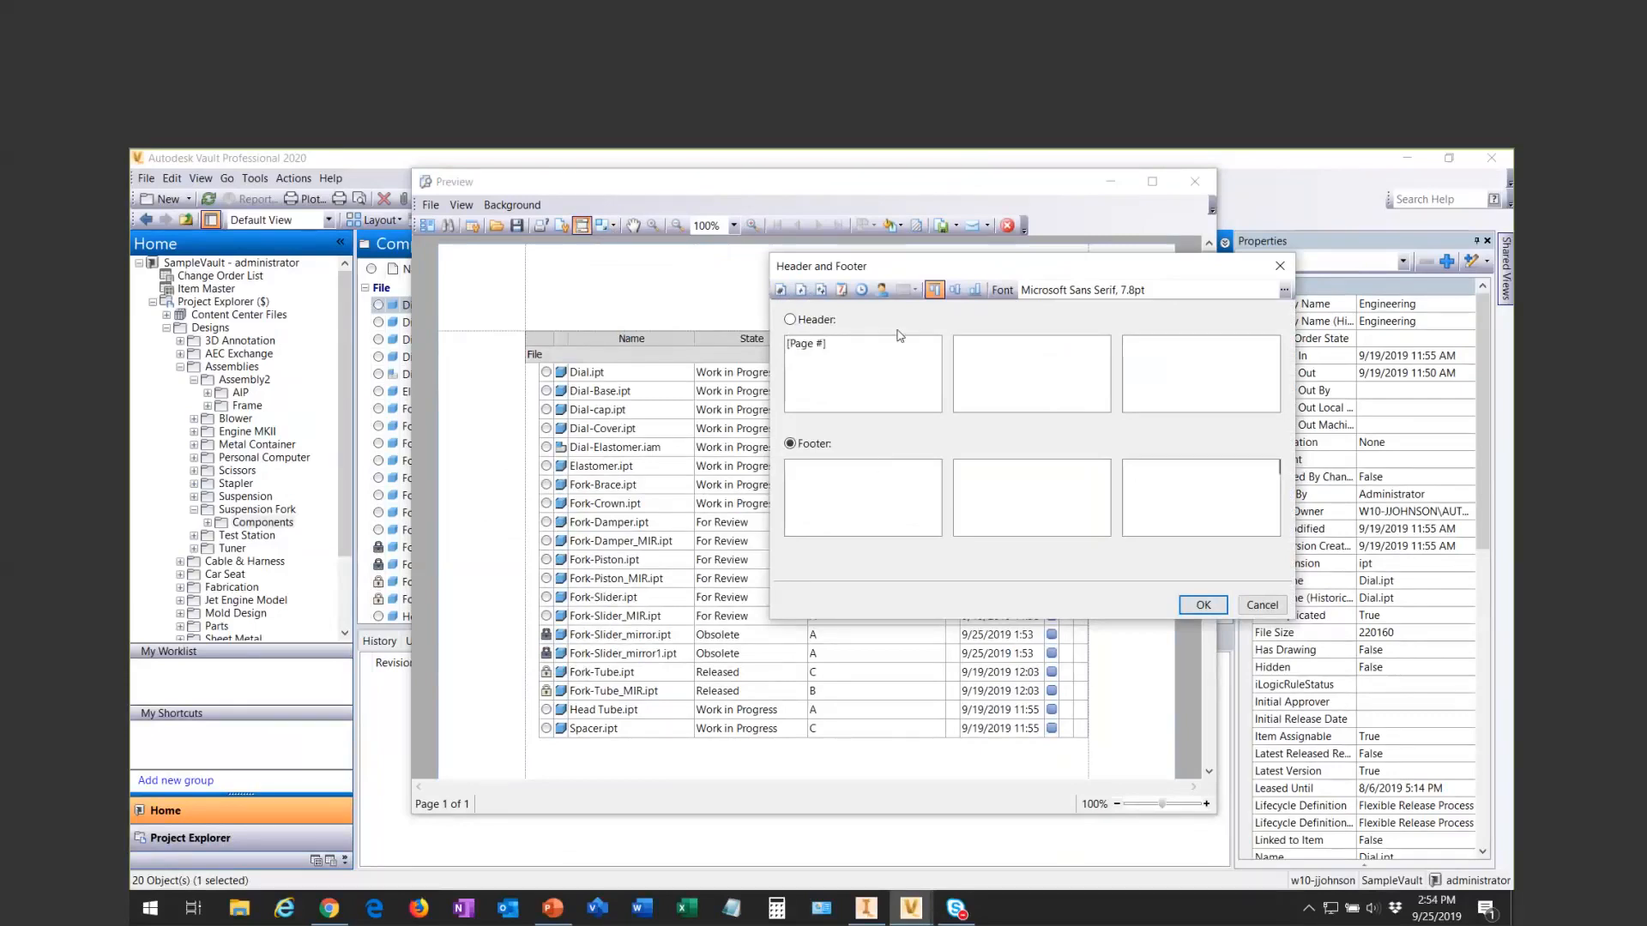
left_click(841, 291)
left_click(1068, 341)
type("My Title")
left_click(1203, 605)
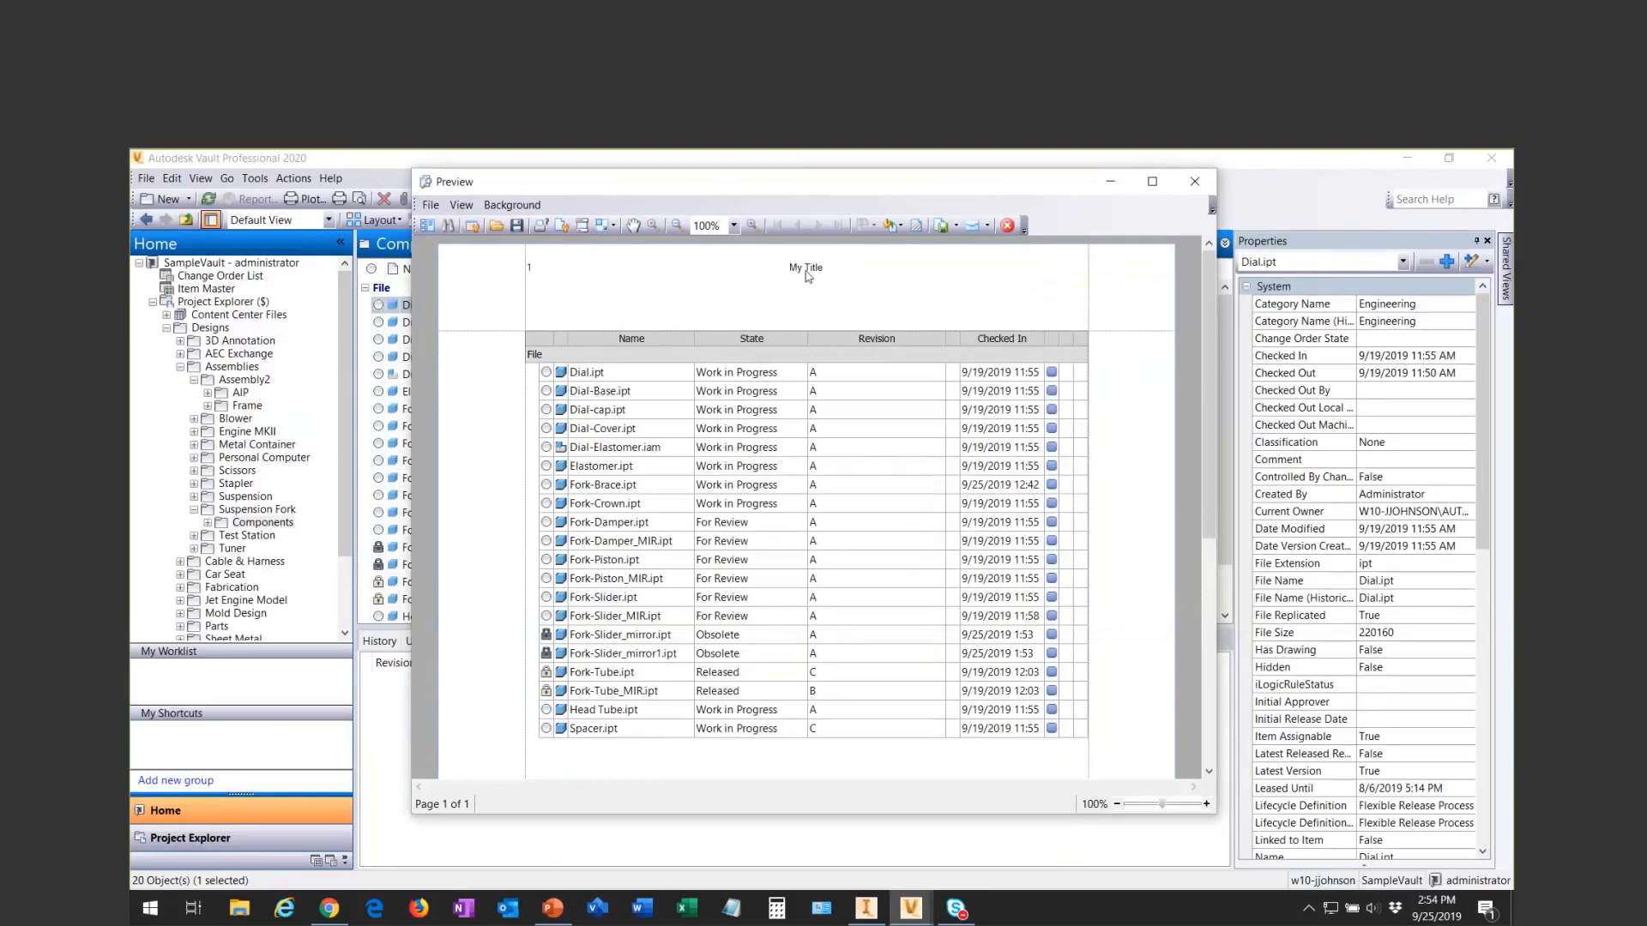
- Export the previewed file list with the default PDF options and save it as Document.pdf in the Documents folder
left_click(956, 227)
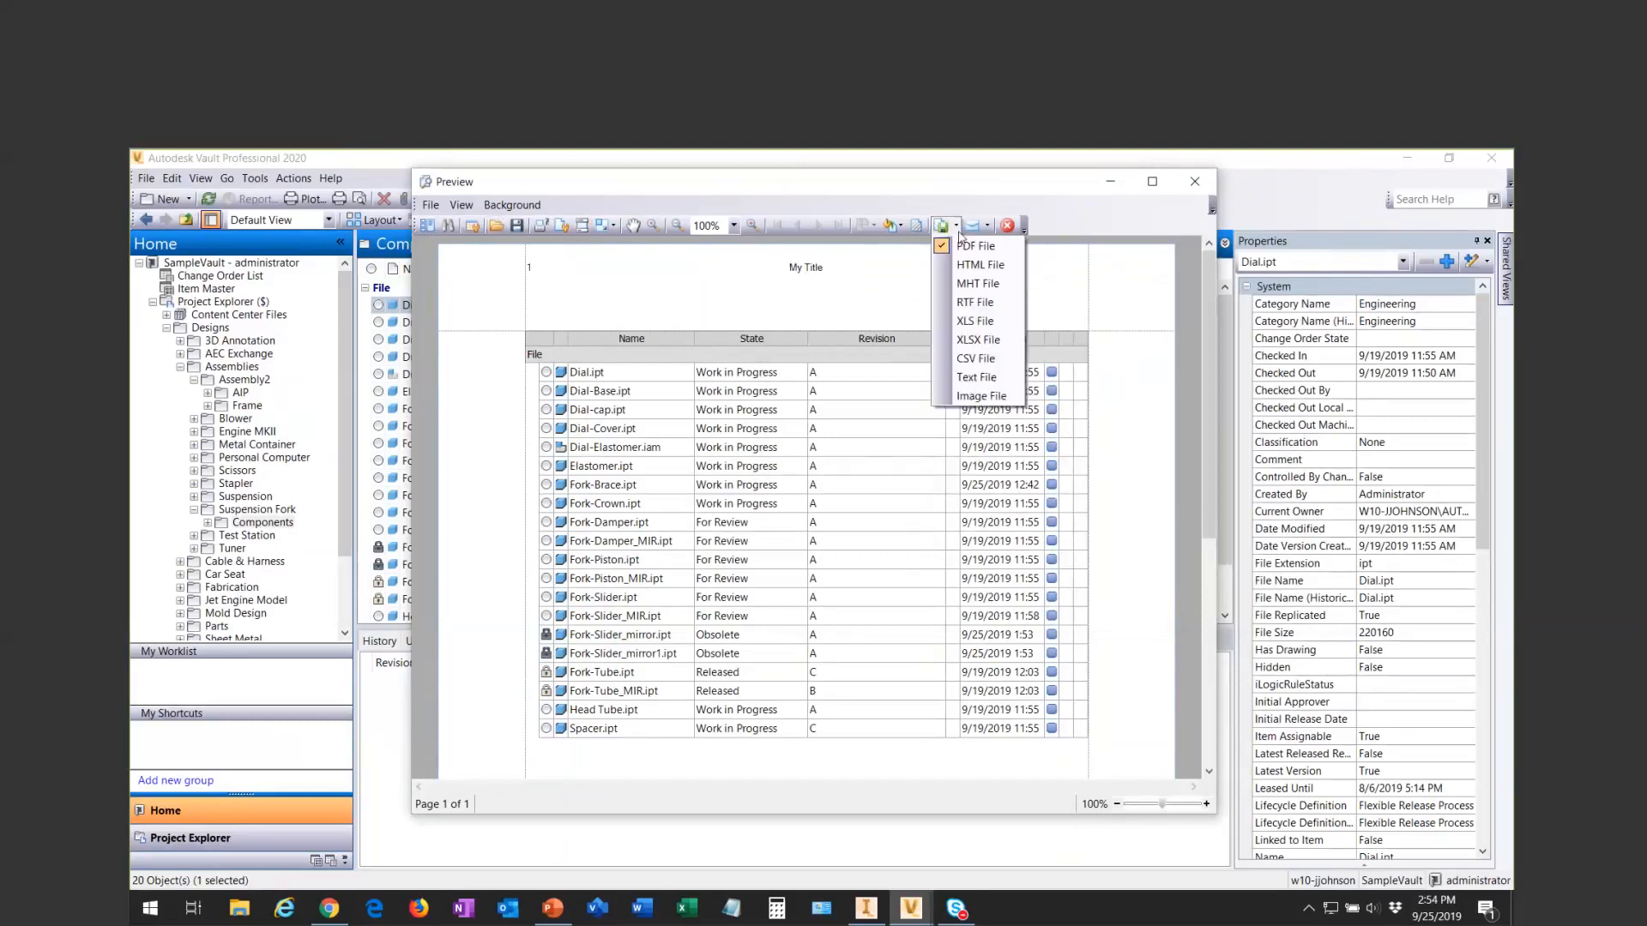
left_click(967, 245)
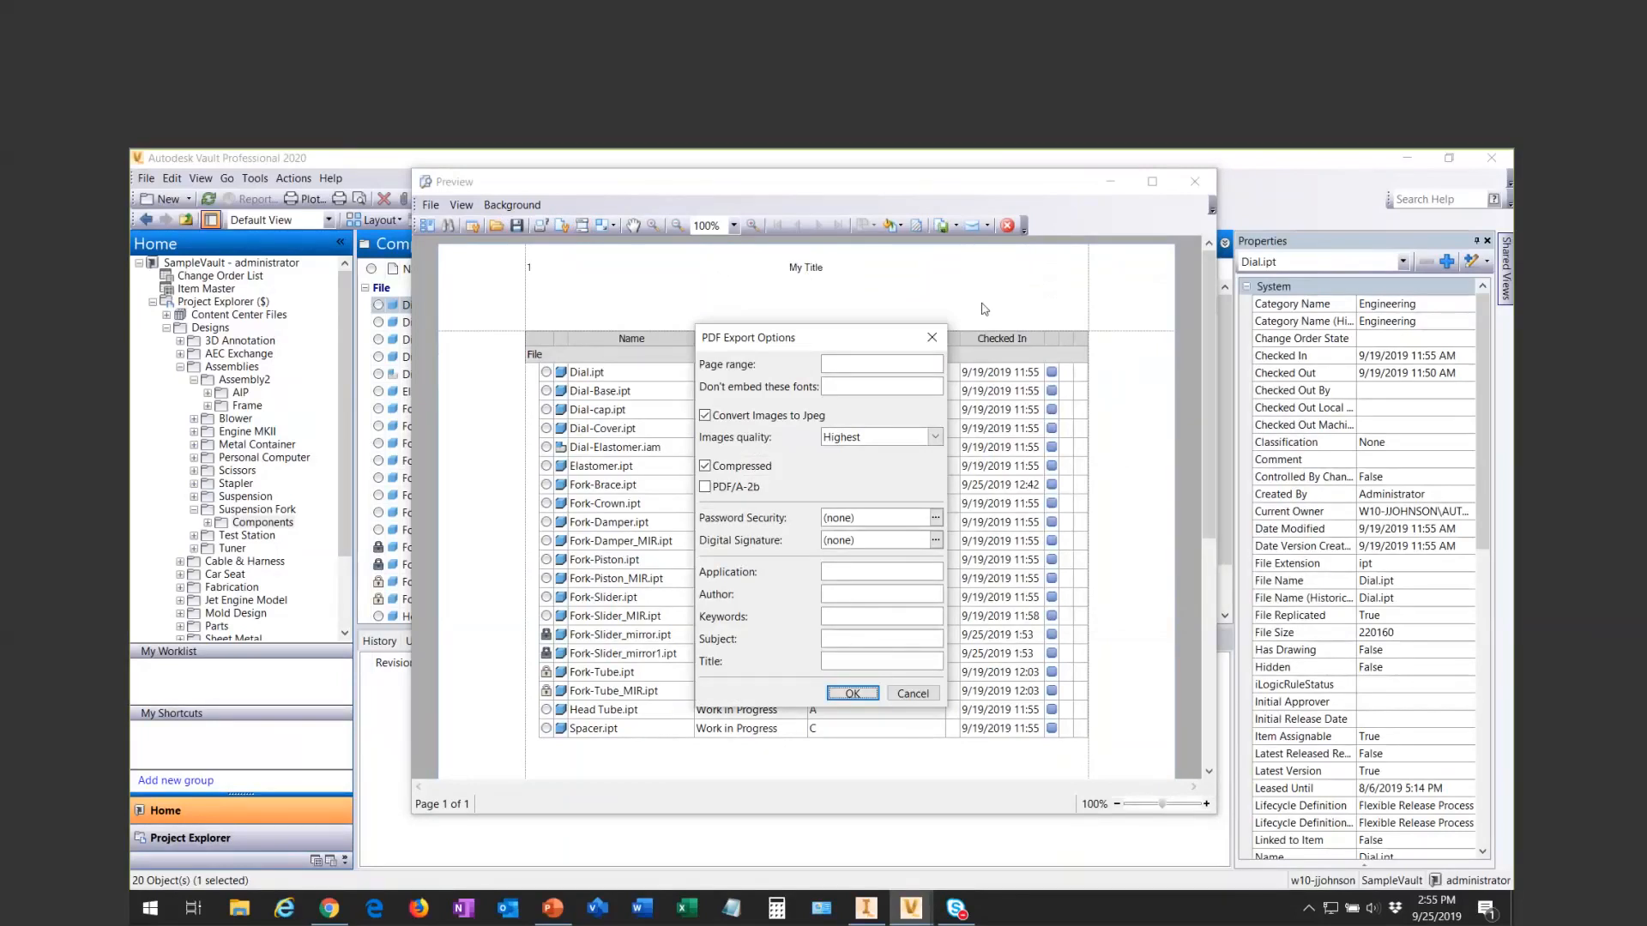
left_click(845, 691)
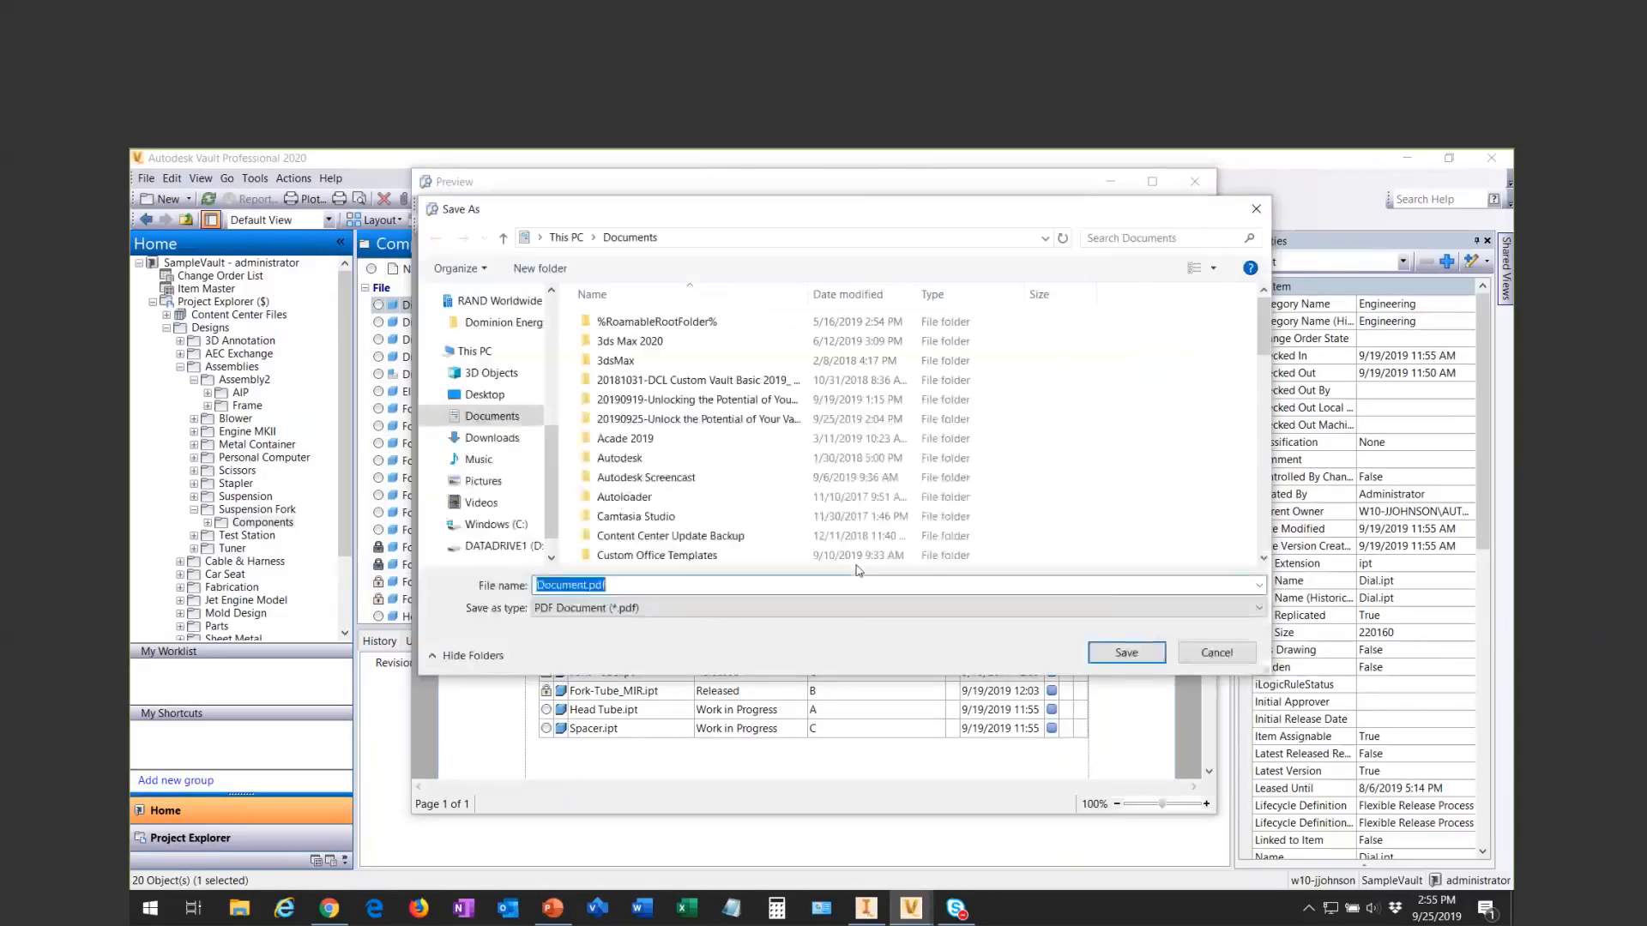
left_click(1154, 655)
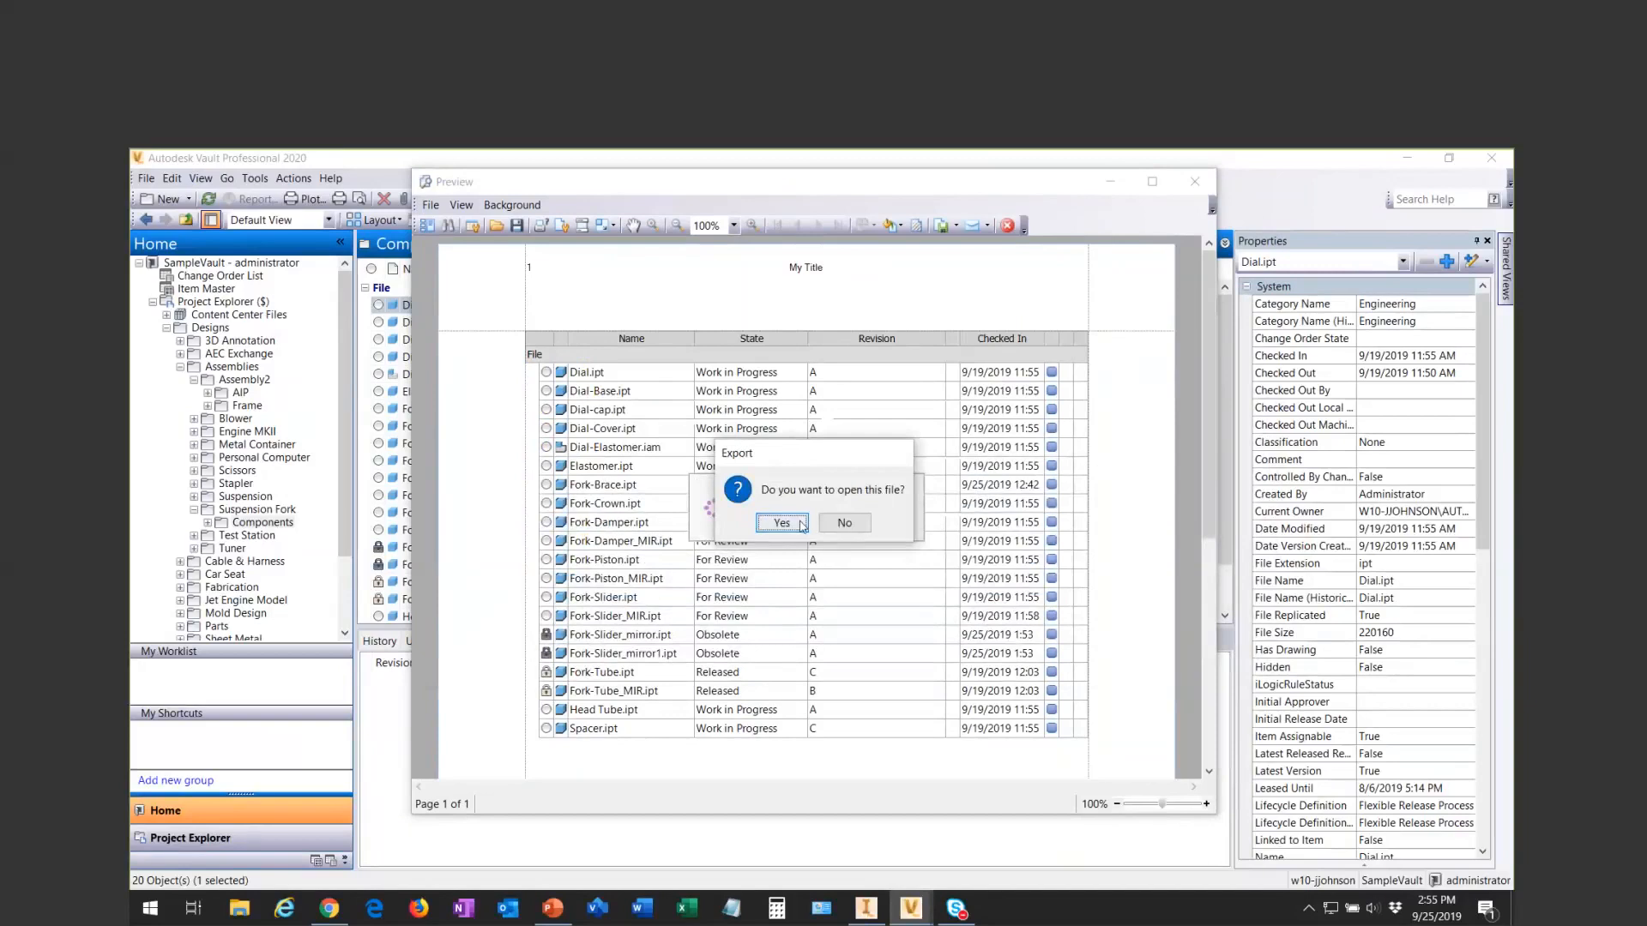
- Open the exported Document.pdf, look over the titled file list, and minimize the PDF reader
left_click(782, 523)
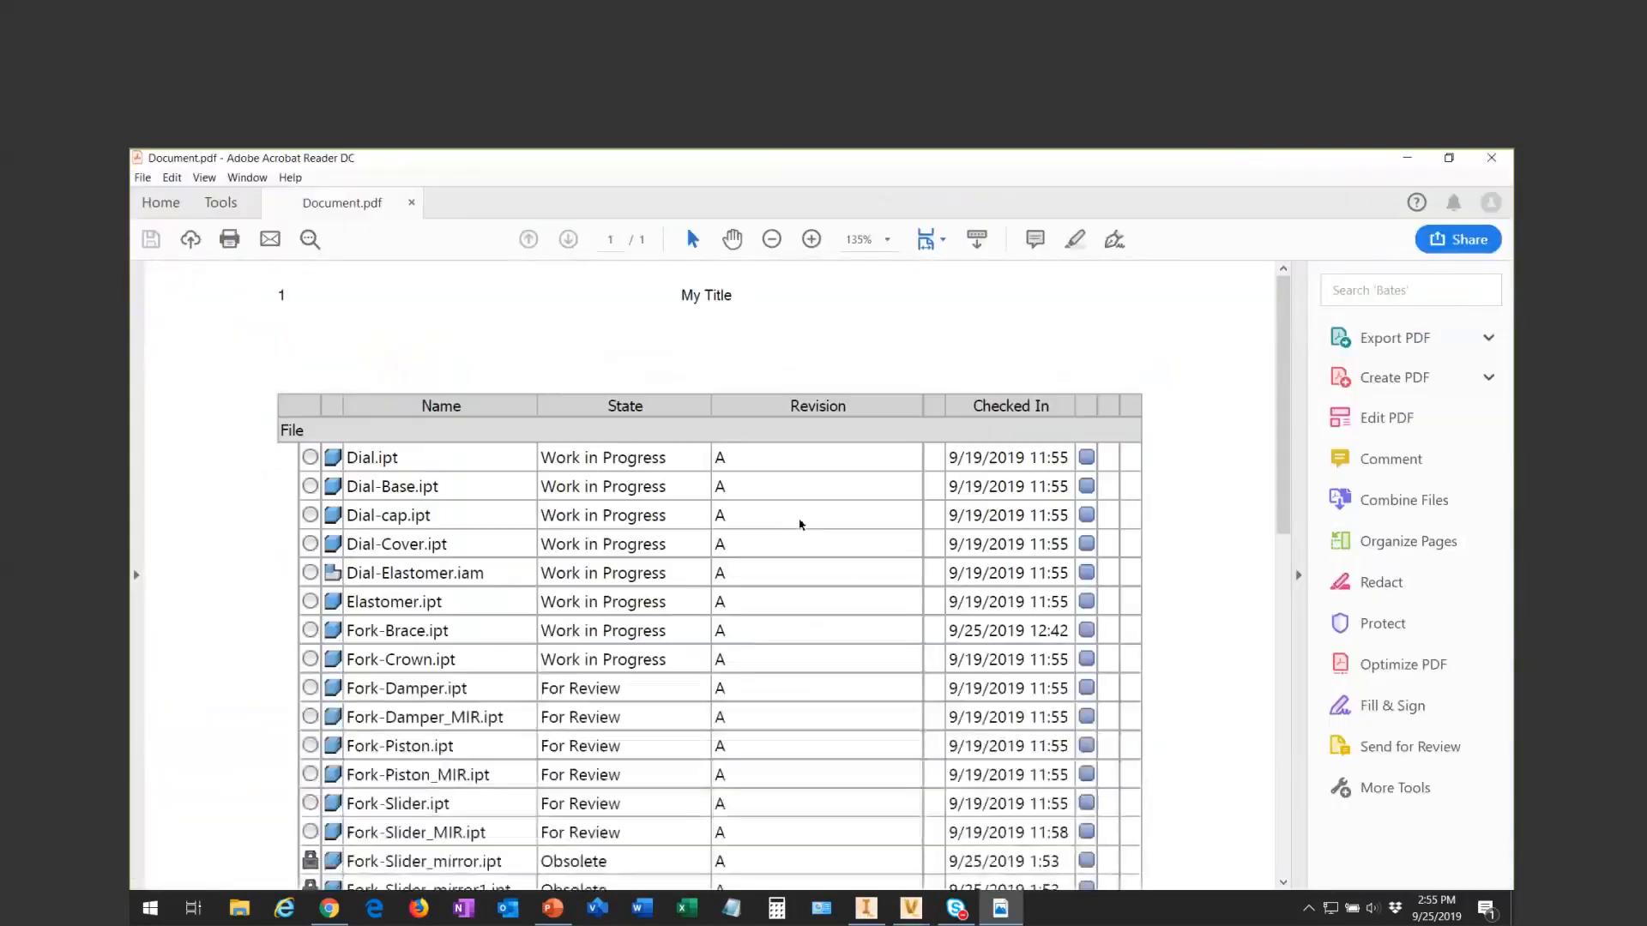
mouse_move(1283, 342)
left_mouse_down()
mouse_move(1304, 542)
mouse_move(1286, 350)
left_mouse_up()
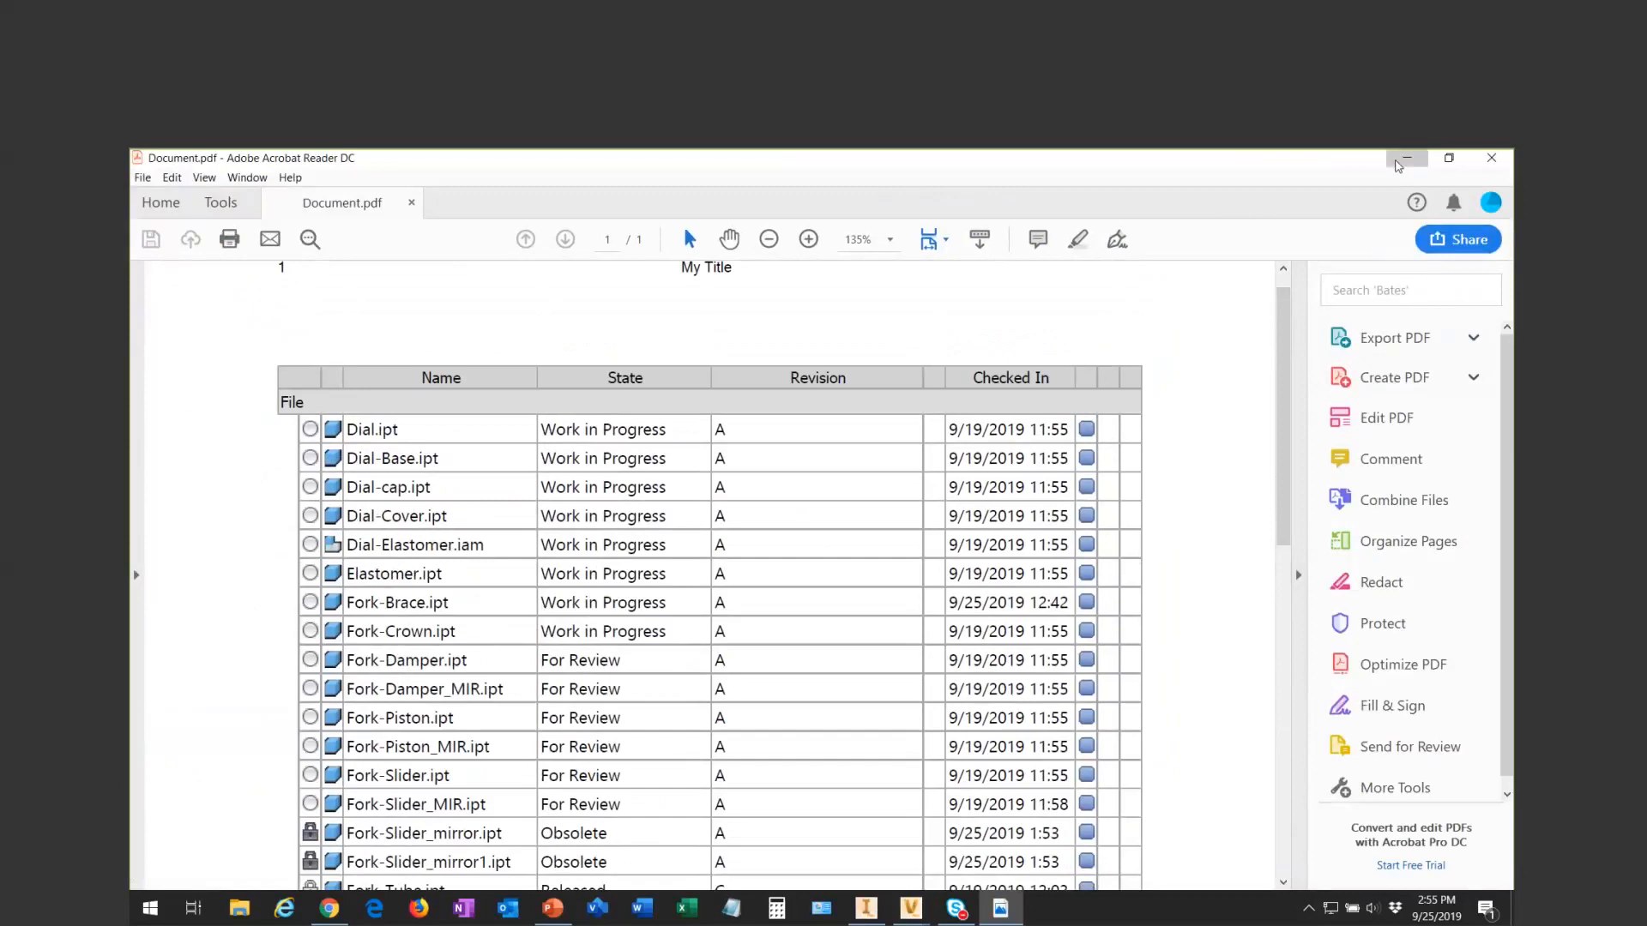
left_click(1403, 160)
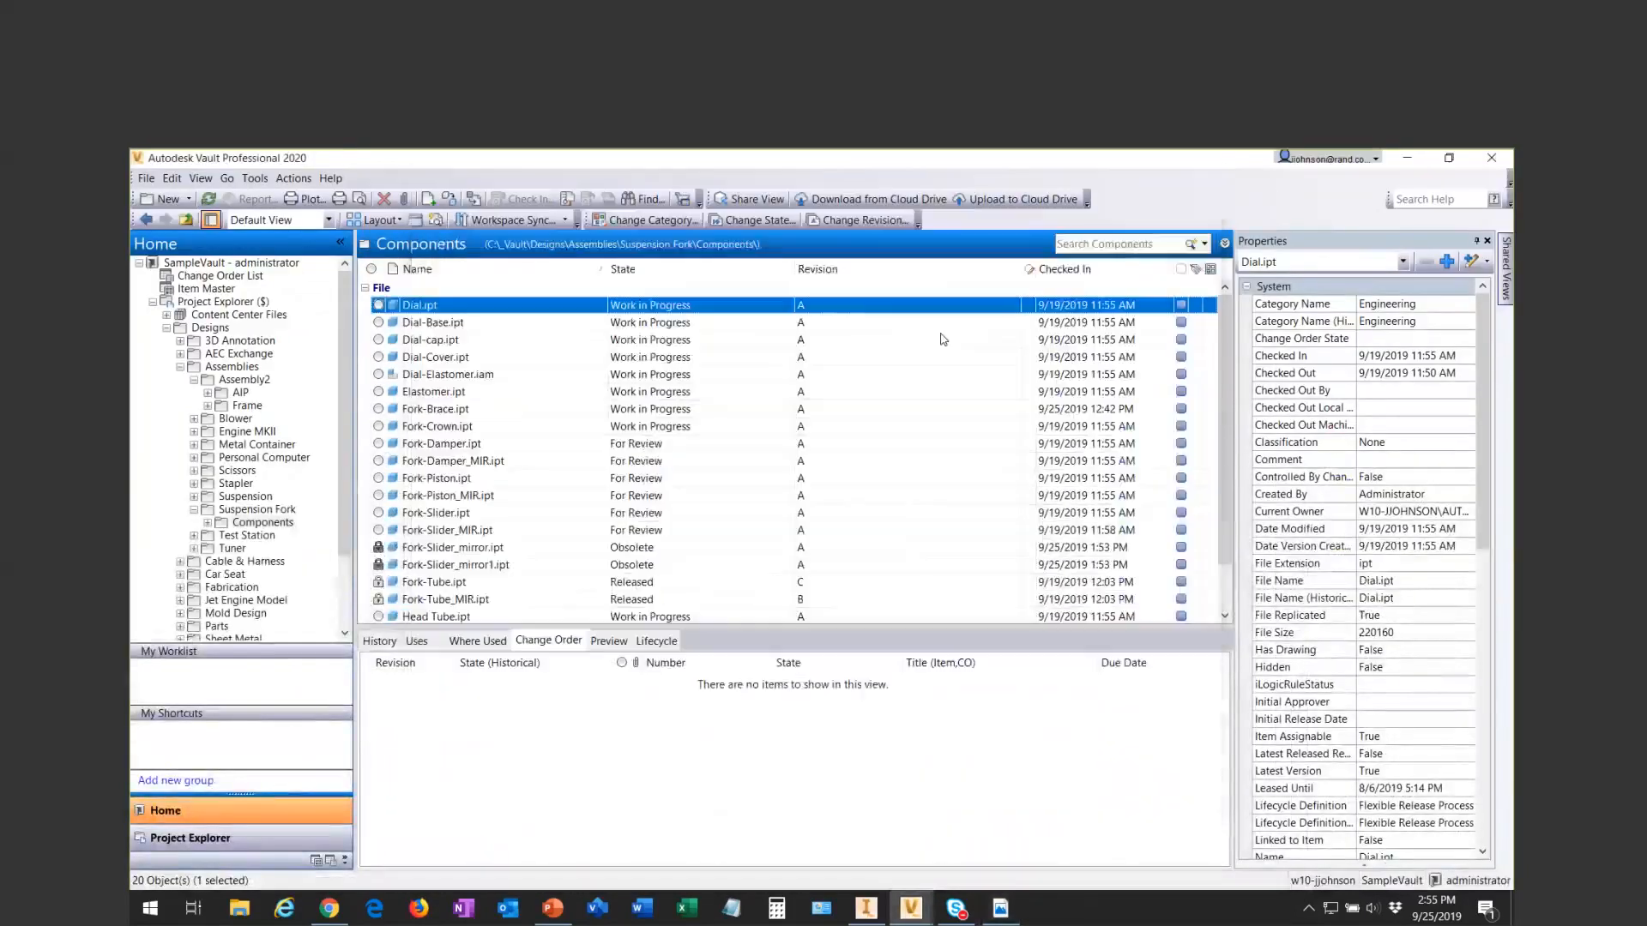
- Export the Components file list from Vault to the Desktop in xls format with the file name "test"
left_click(146, 179)
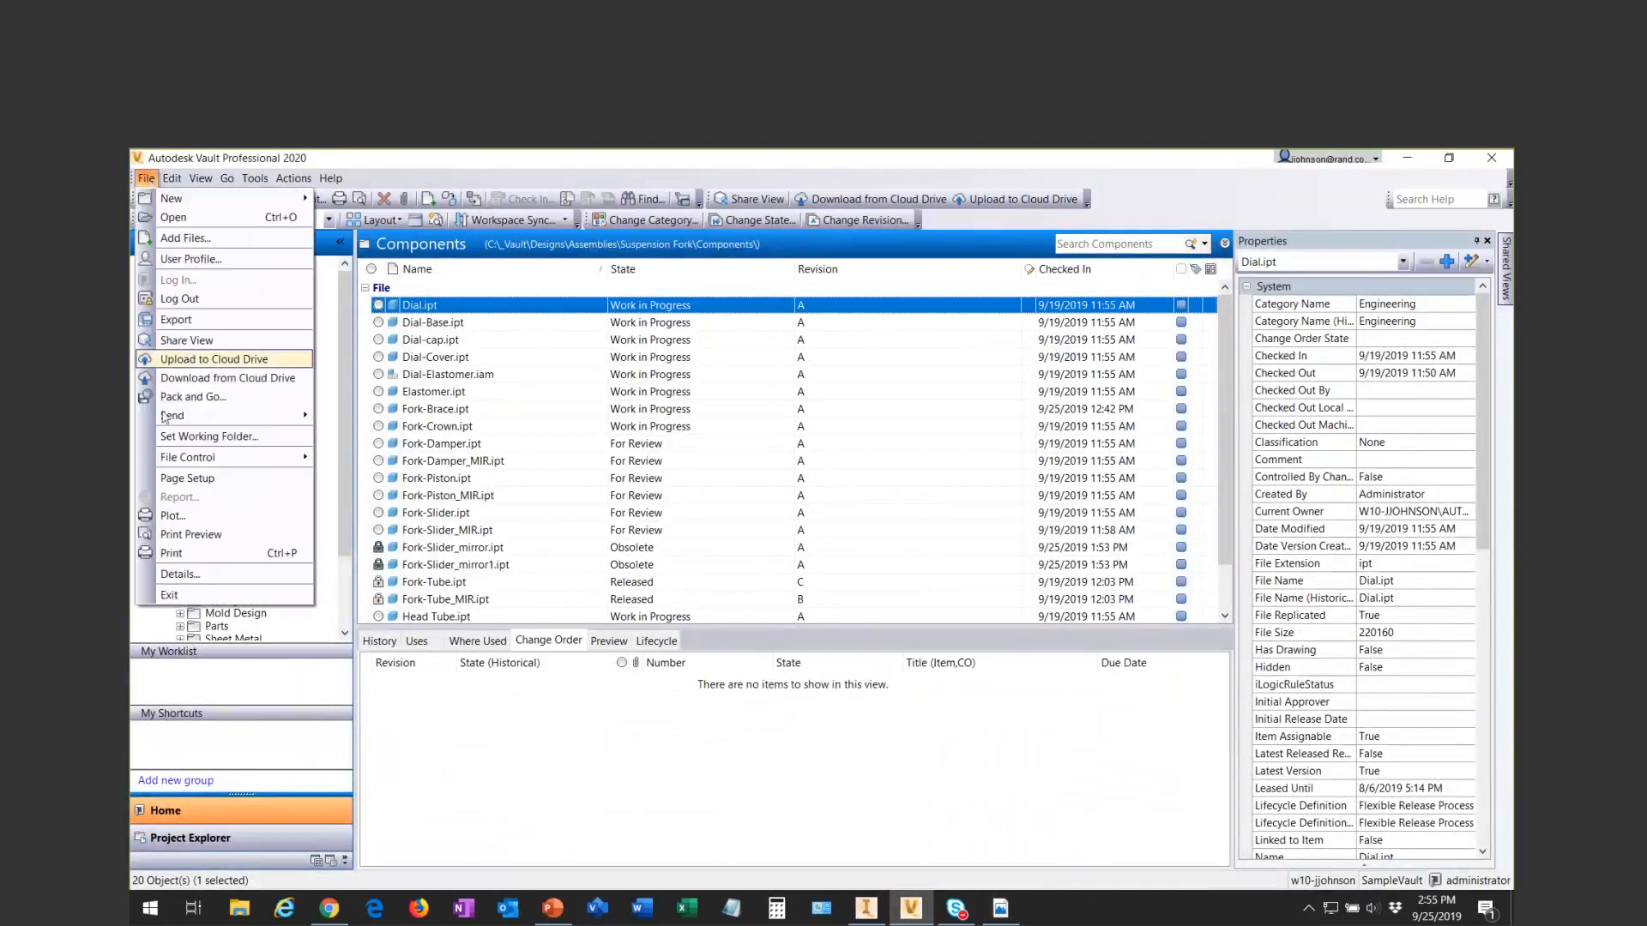
mouse_move(188, 415)
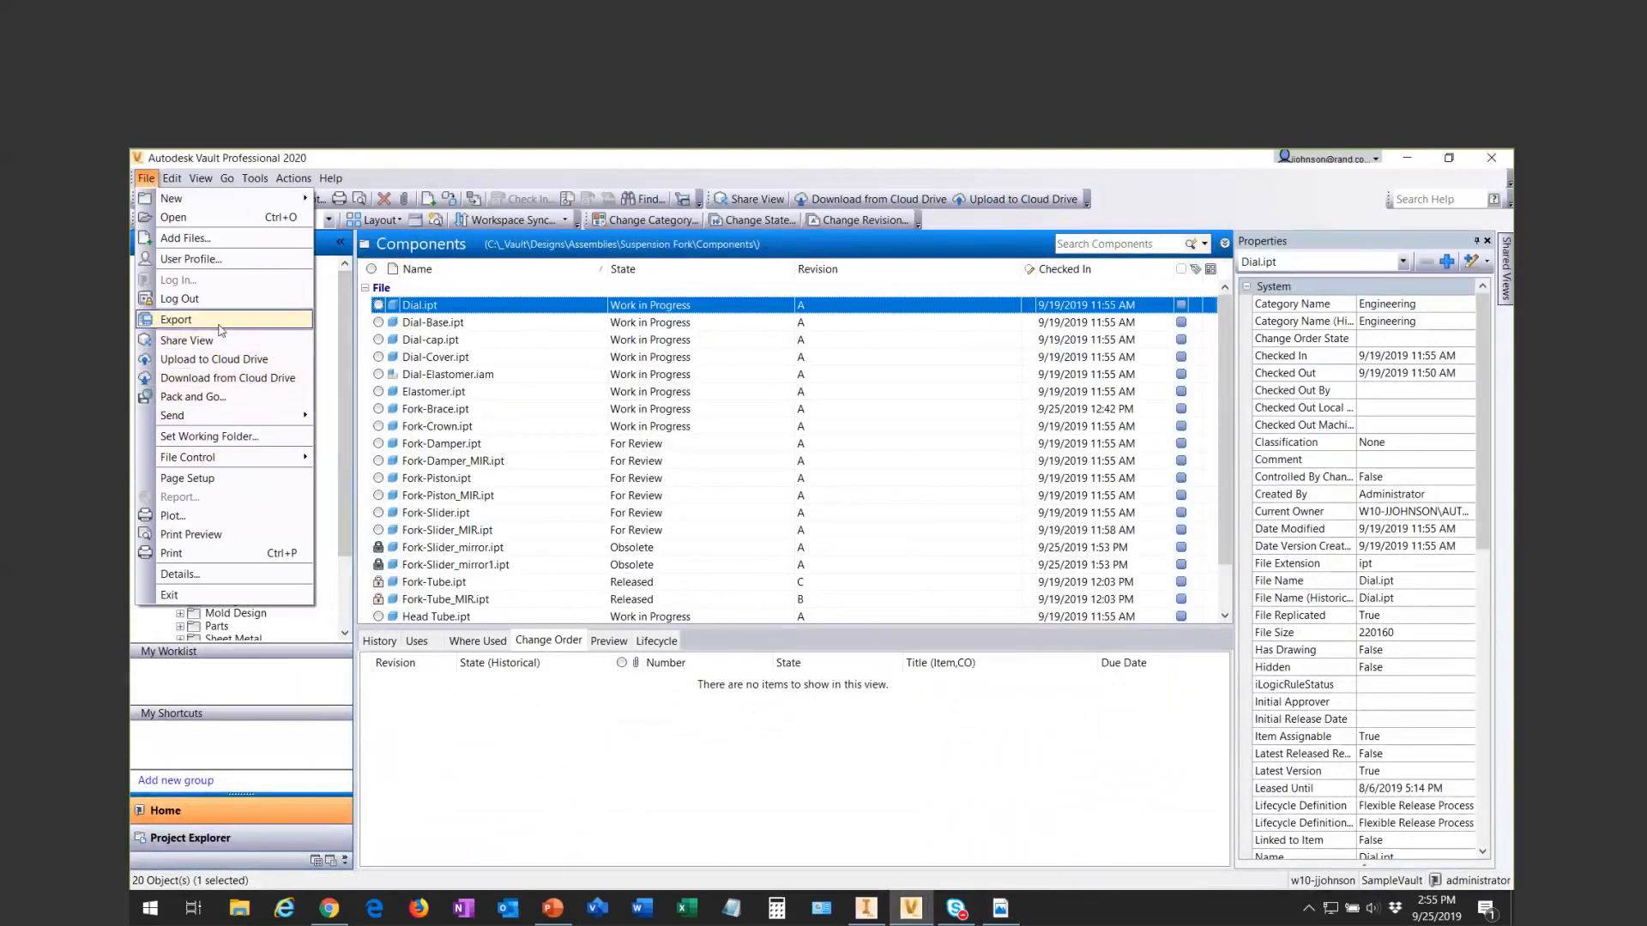
left_click(192, 322)
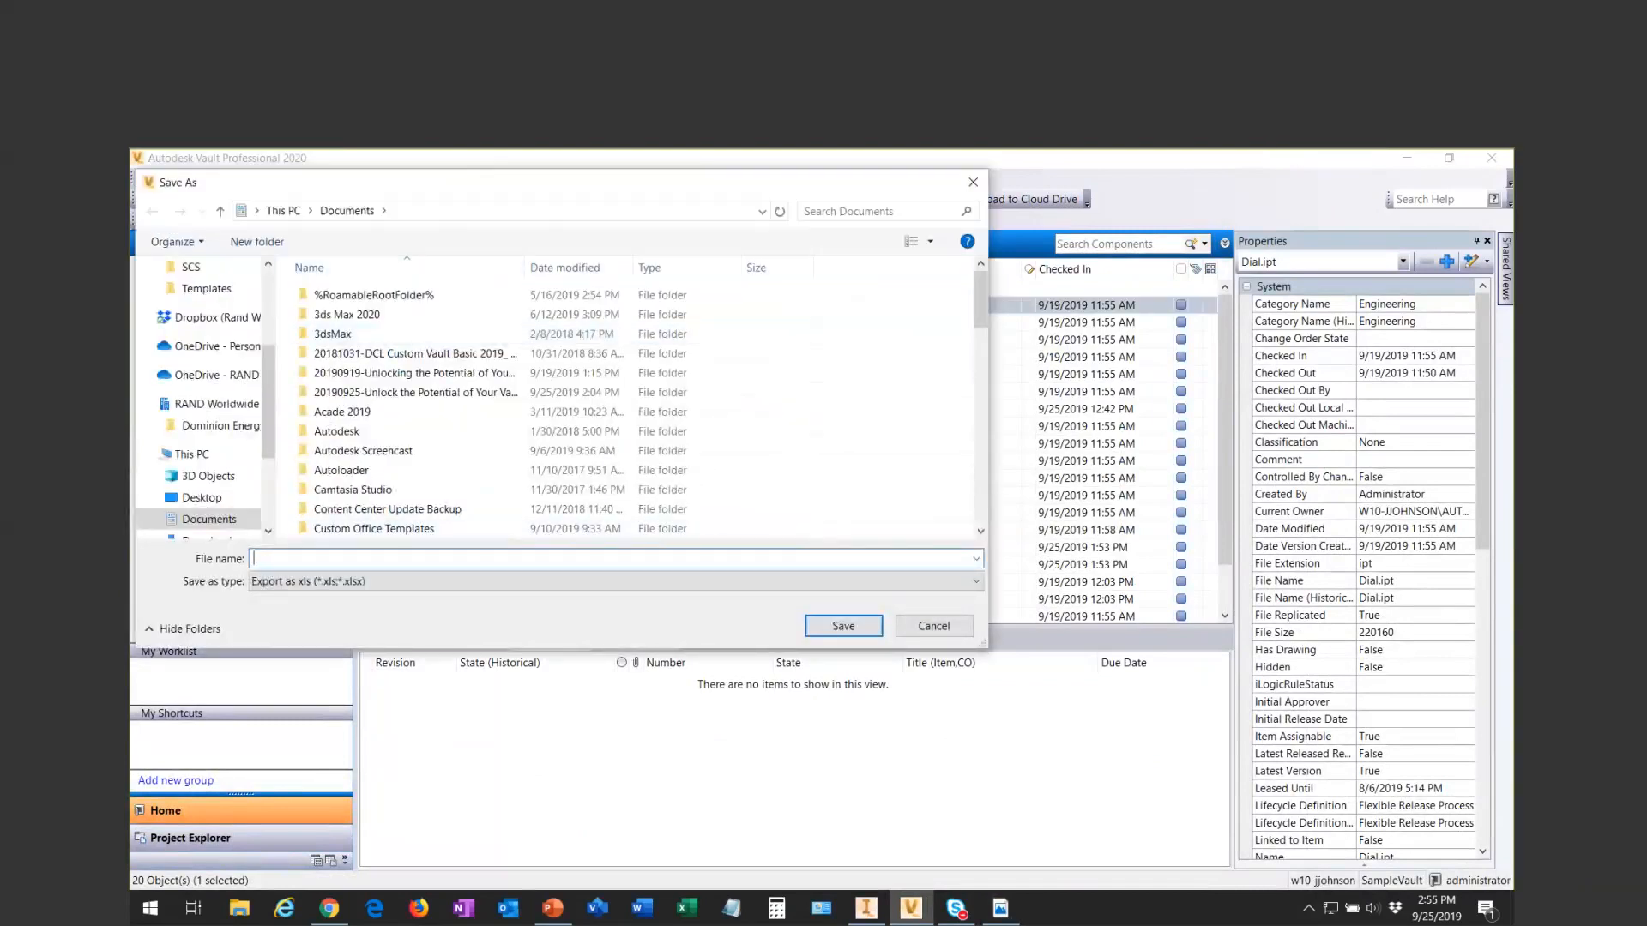
type("test")
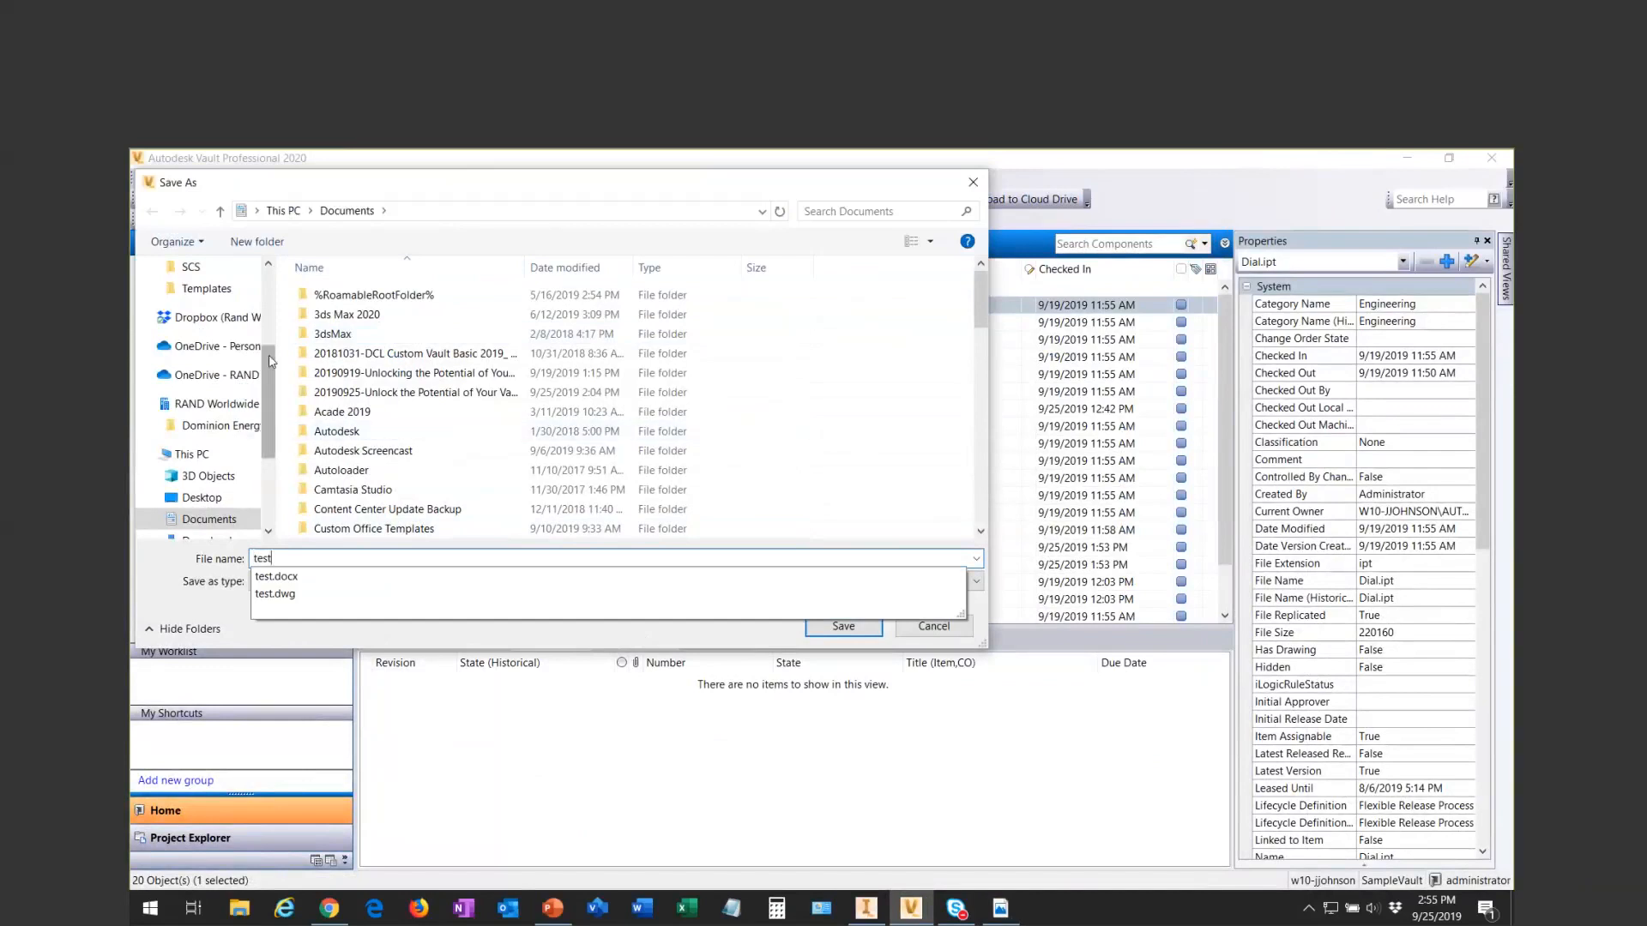
left_click_drag(268, 361, 269, 286)
left_click(201, 303)
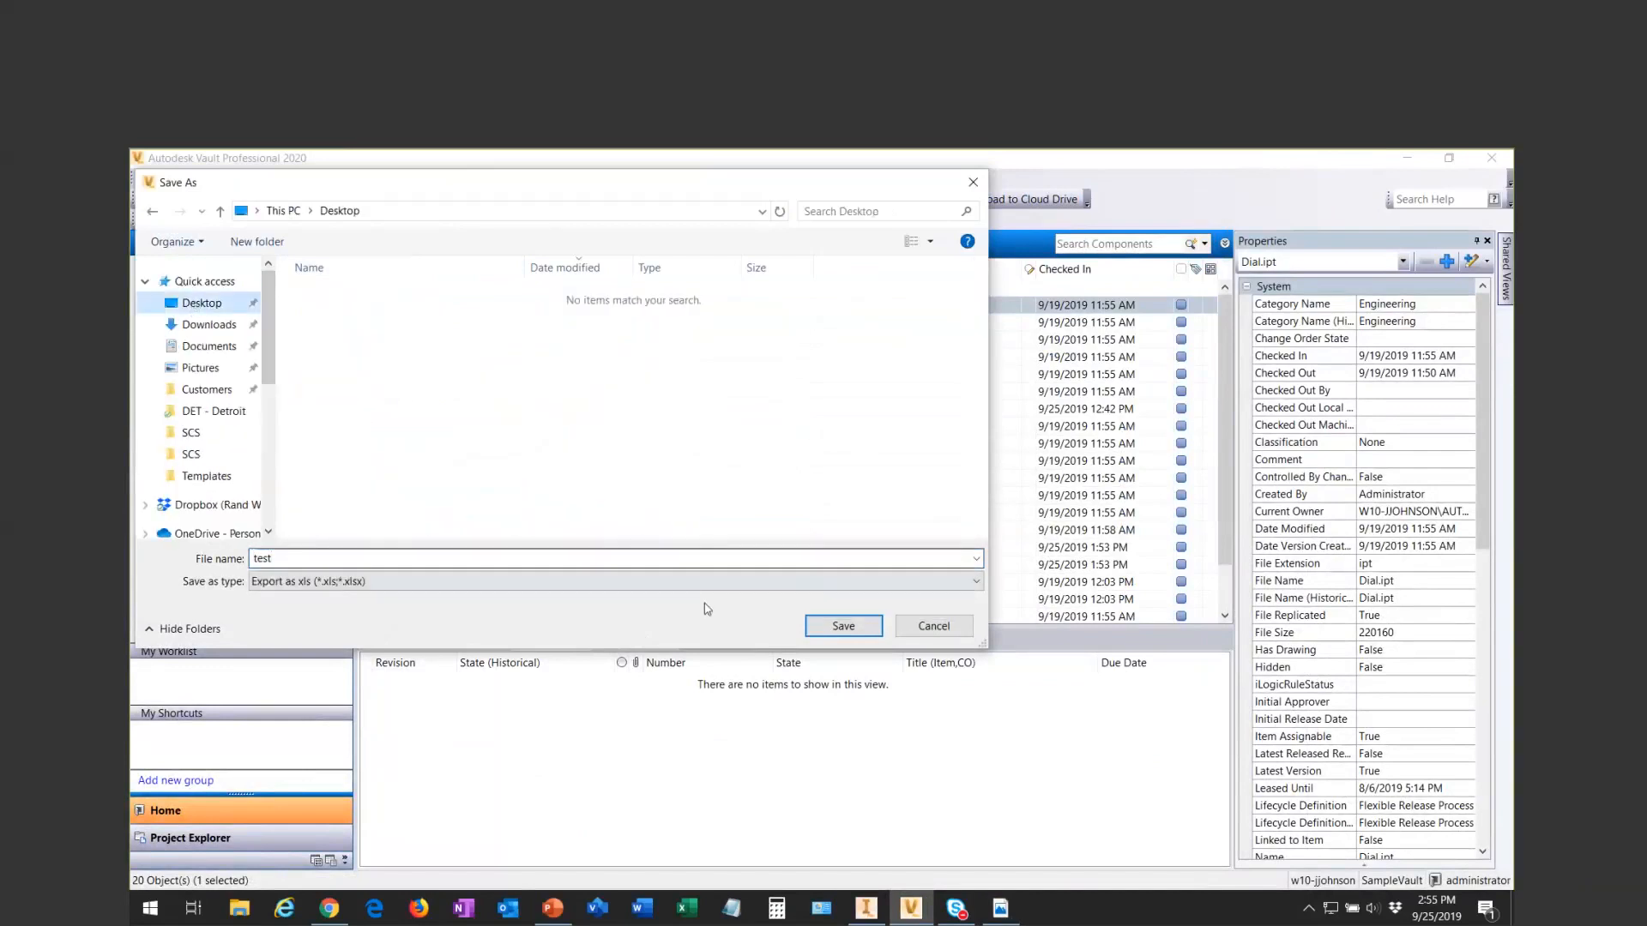
left_click(841, 625)
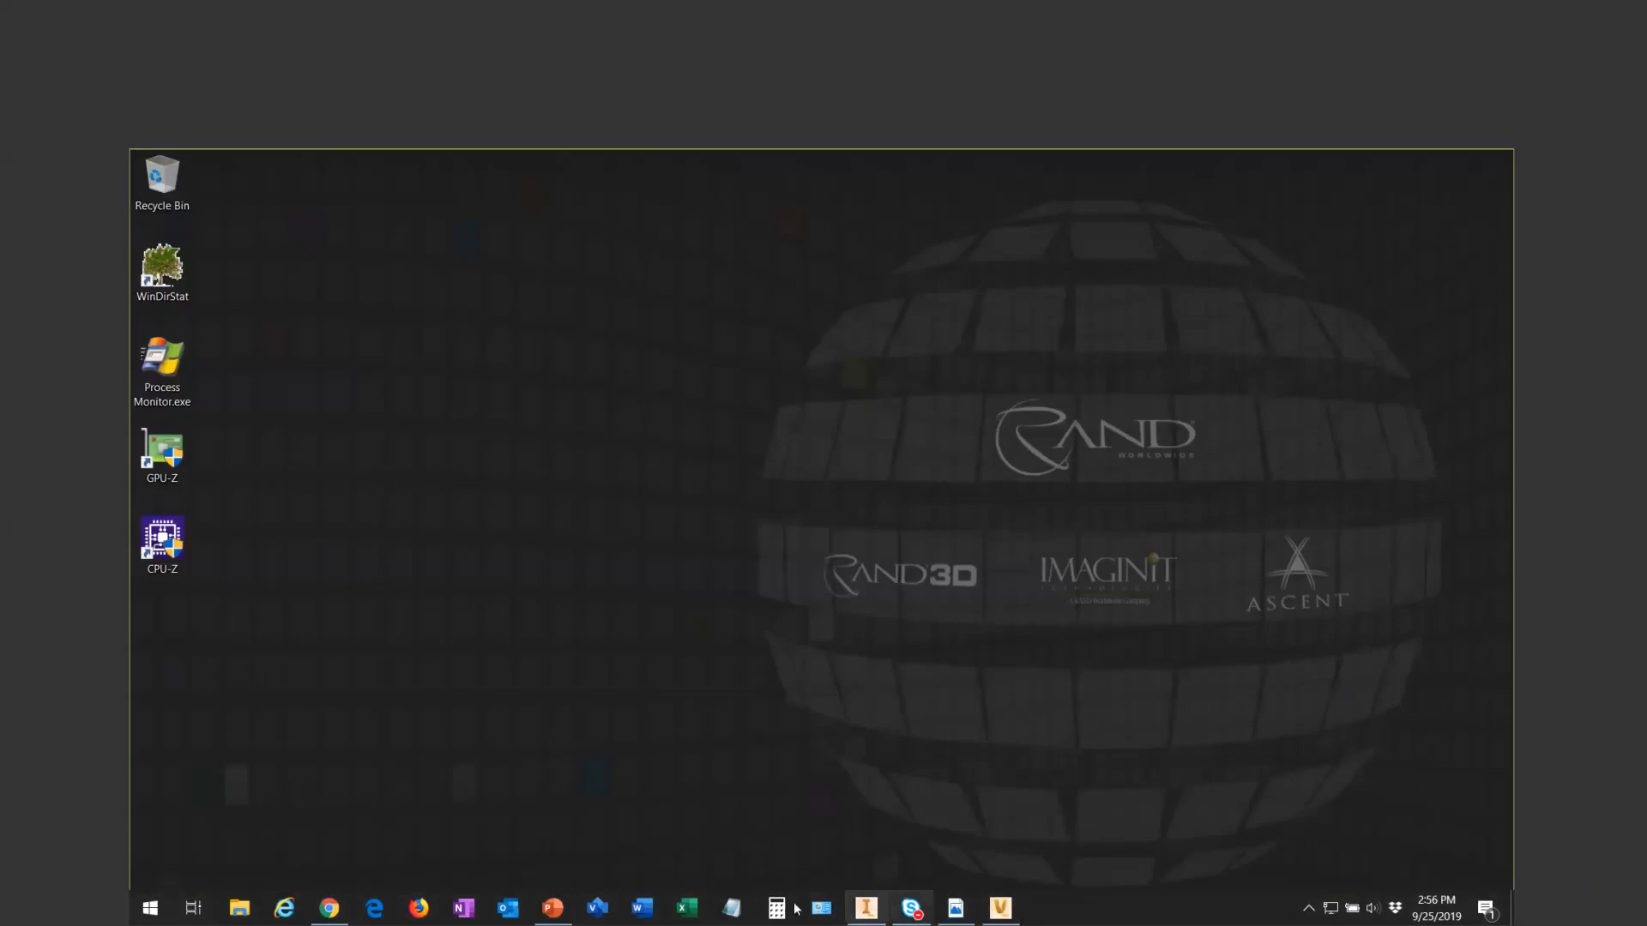
- Switch back to Vault, open the exported test.xls from the Desktop through the export file dialog, and cancel the new export
left_click(1004, 909)
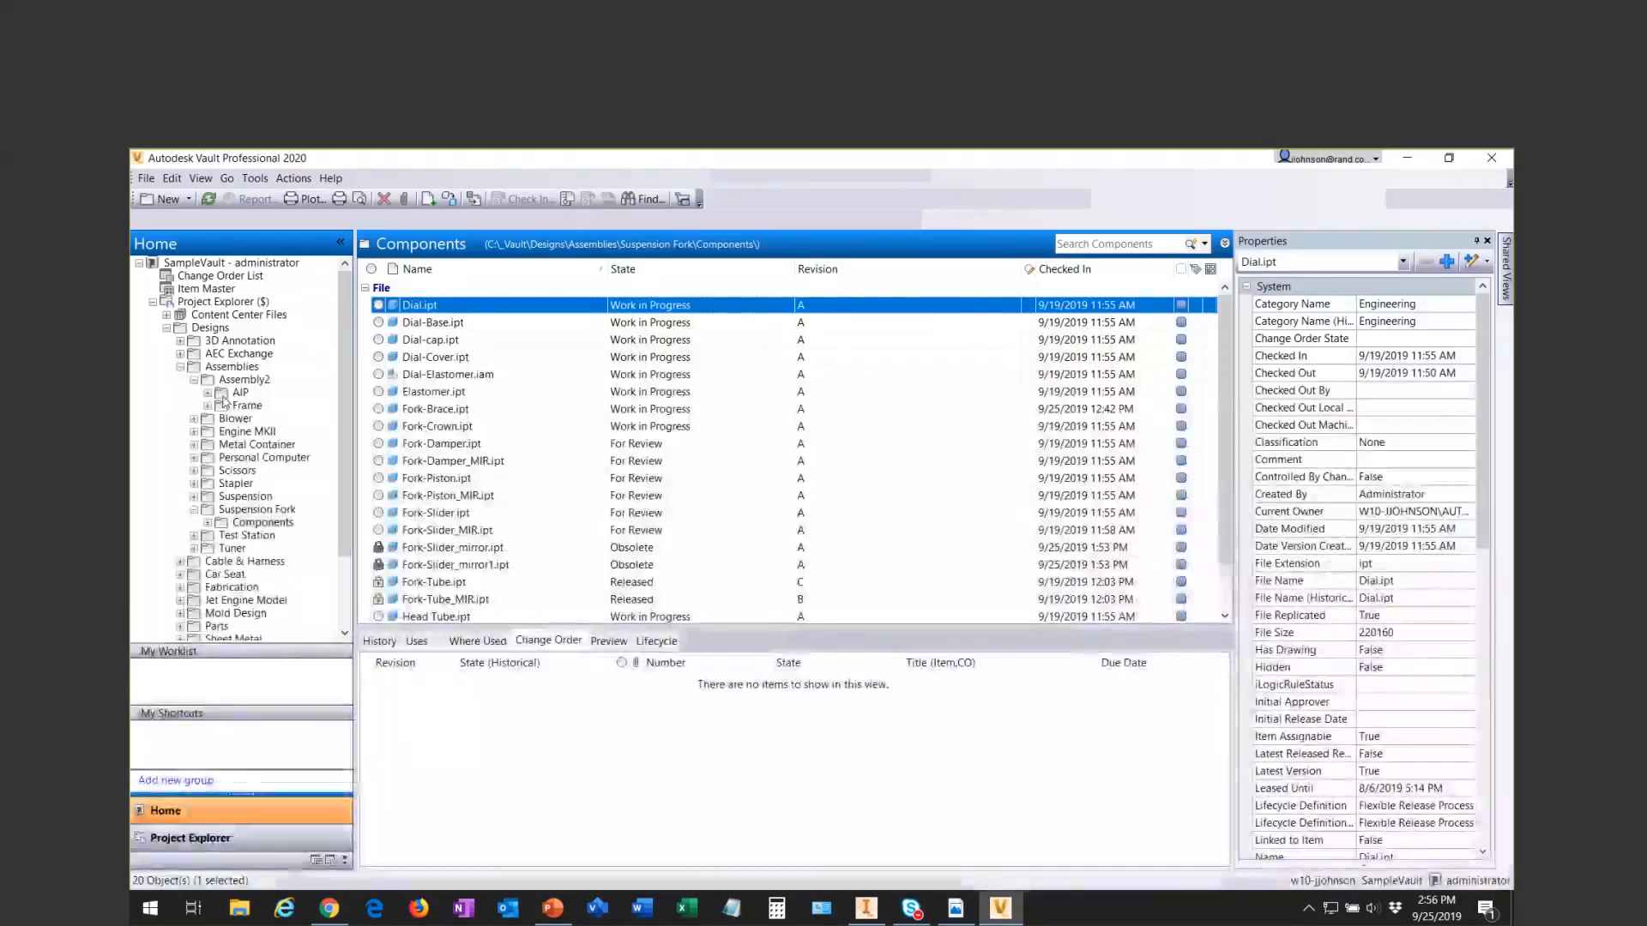
left_click(146, 178)
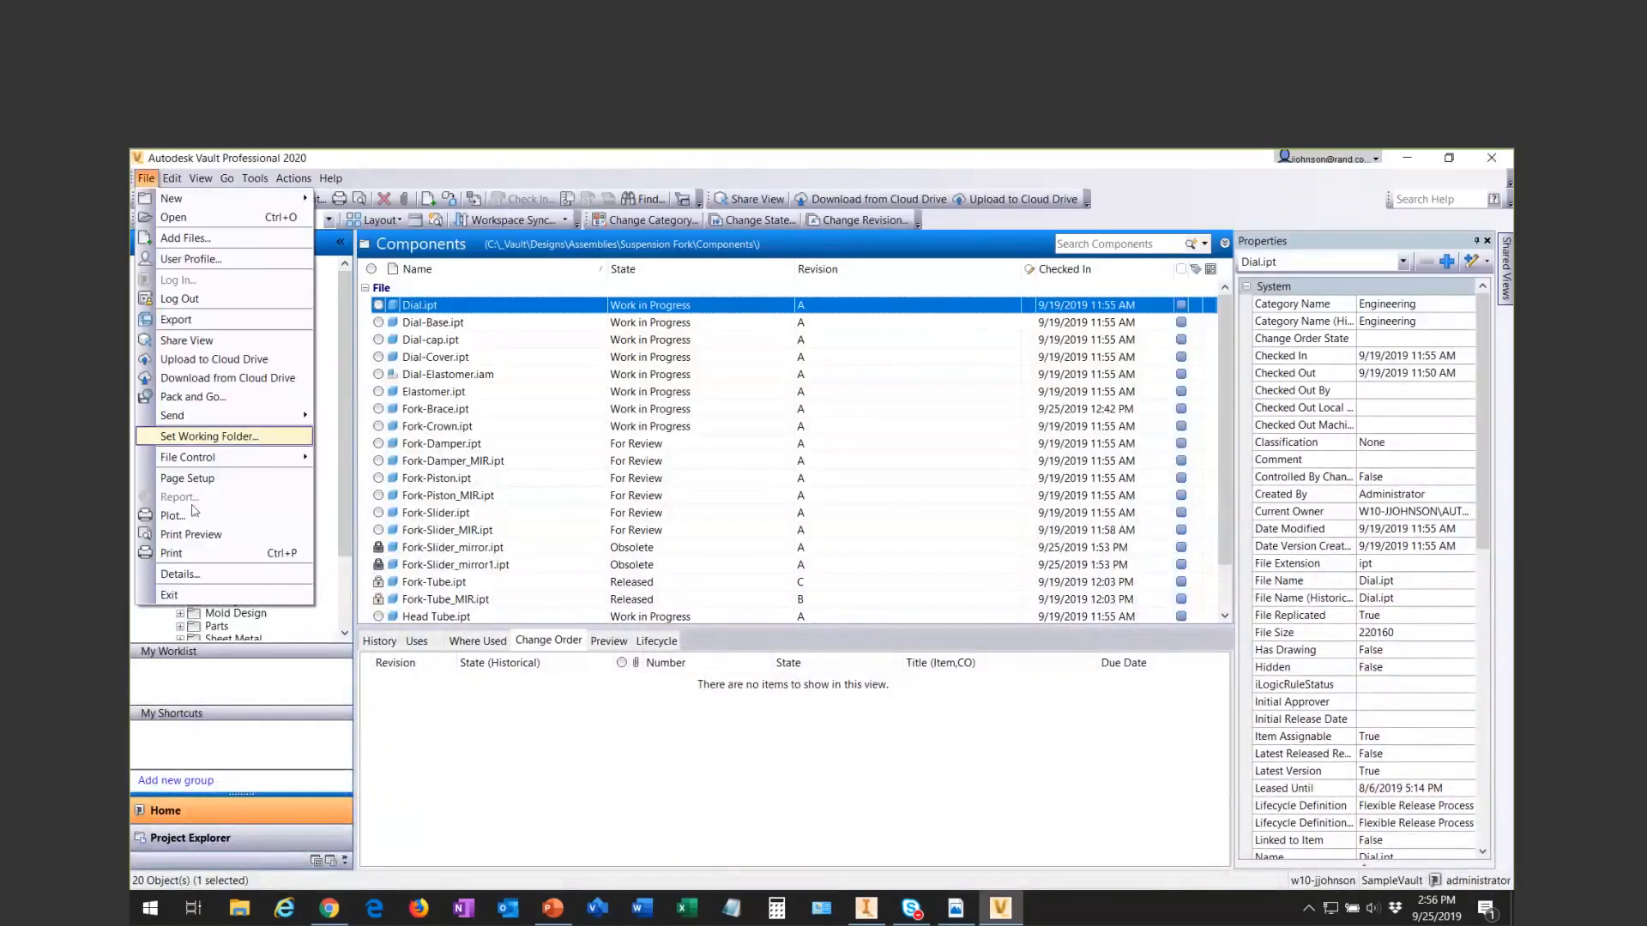
left_click(396, 312)
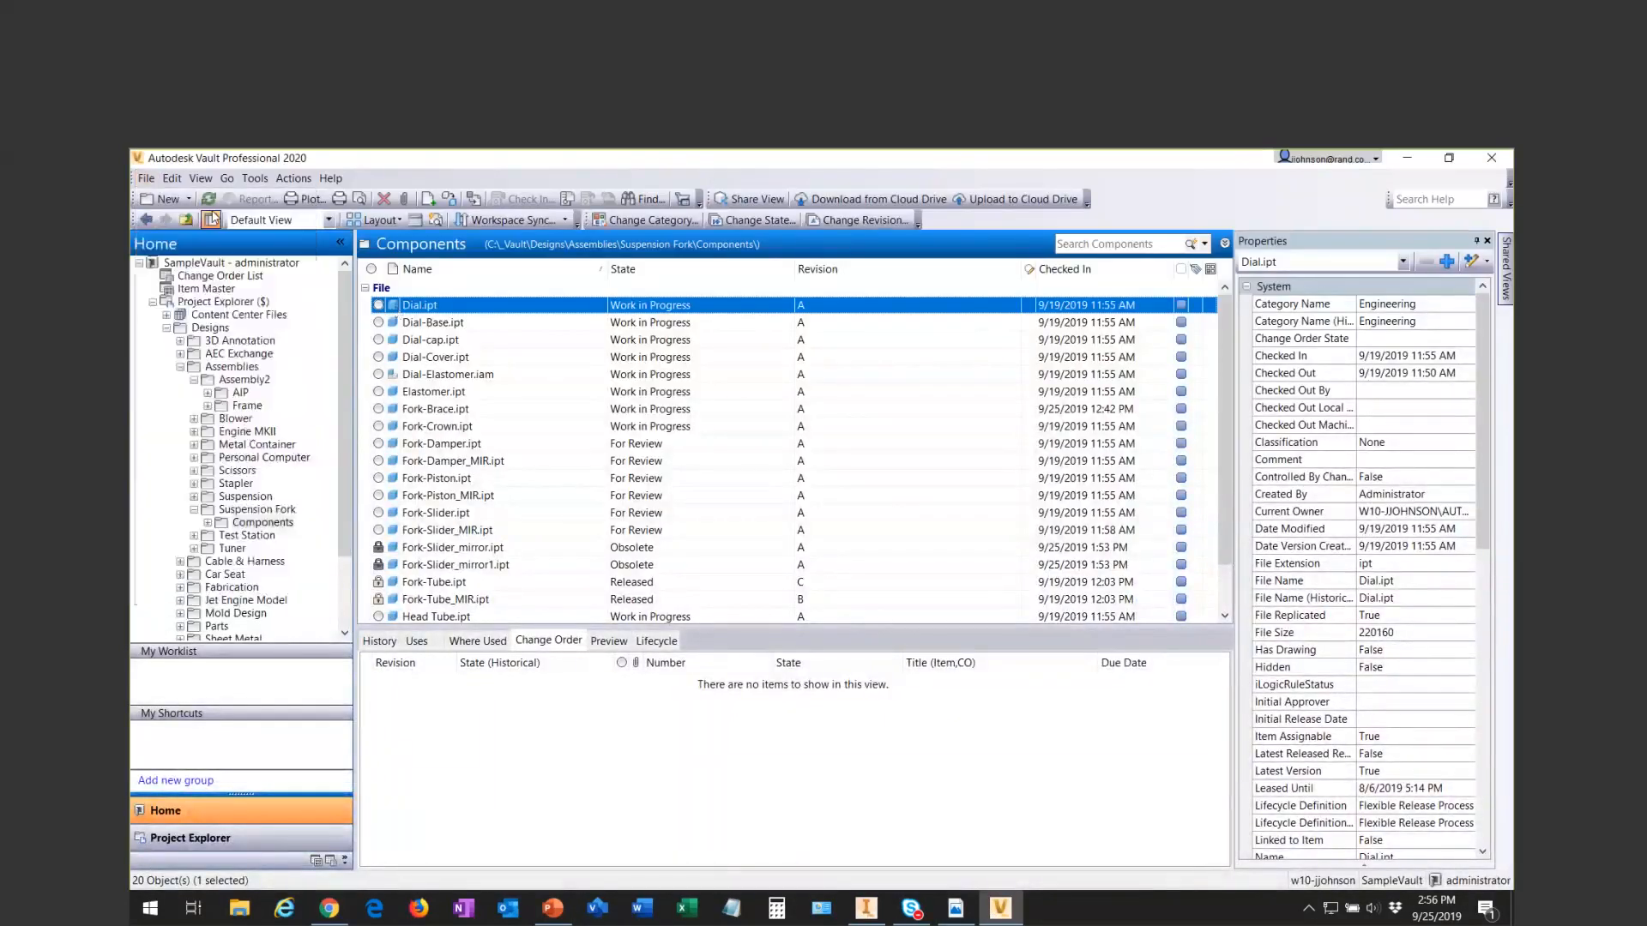
left_click(147, 178)
left_click(177, 320)
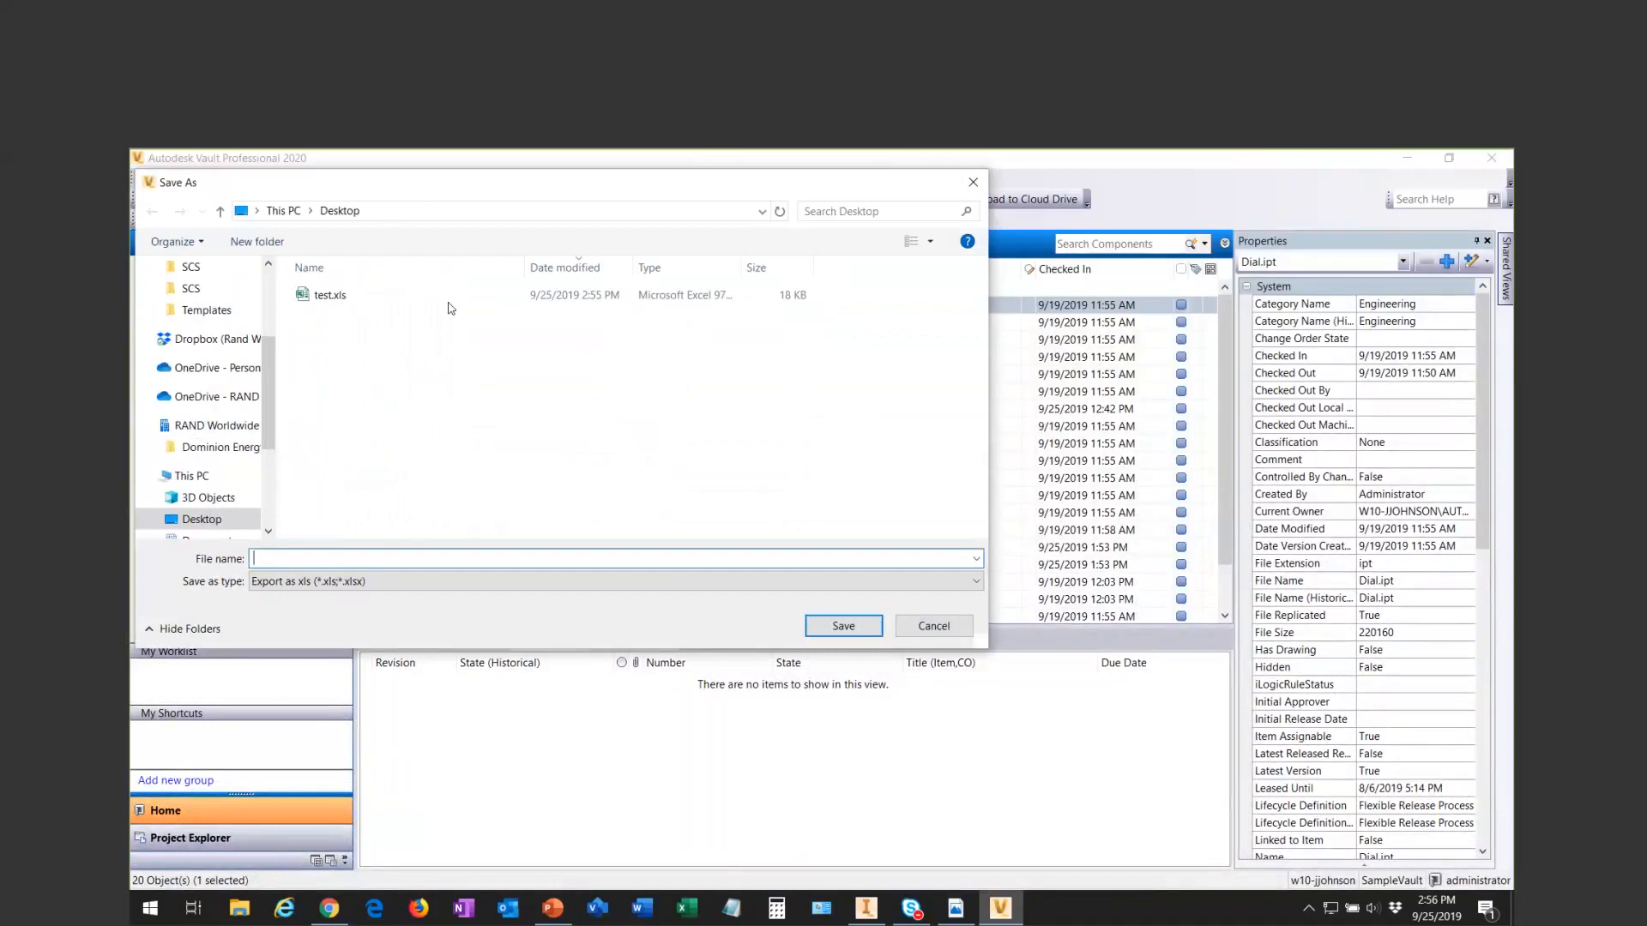
left_click(431, 313)
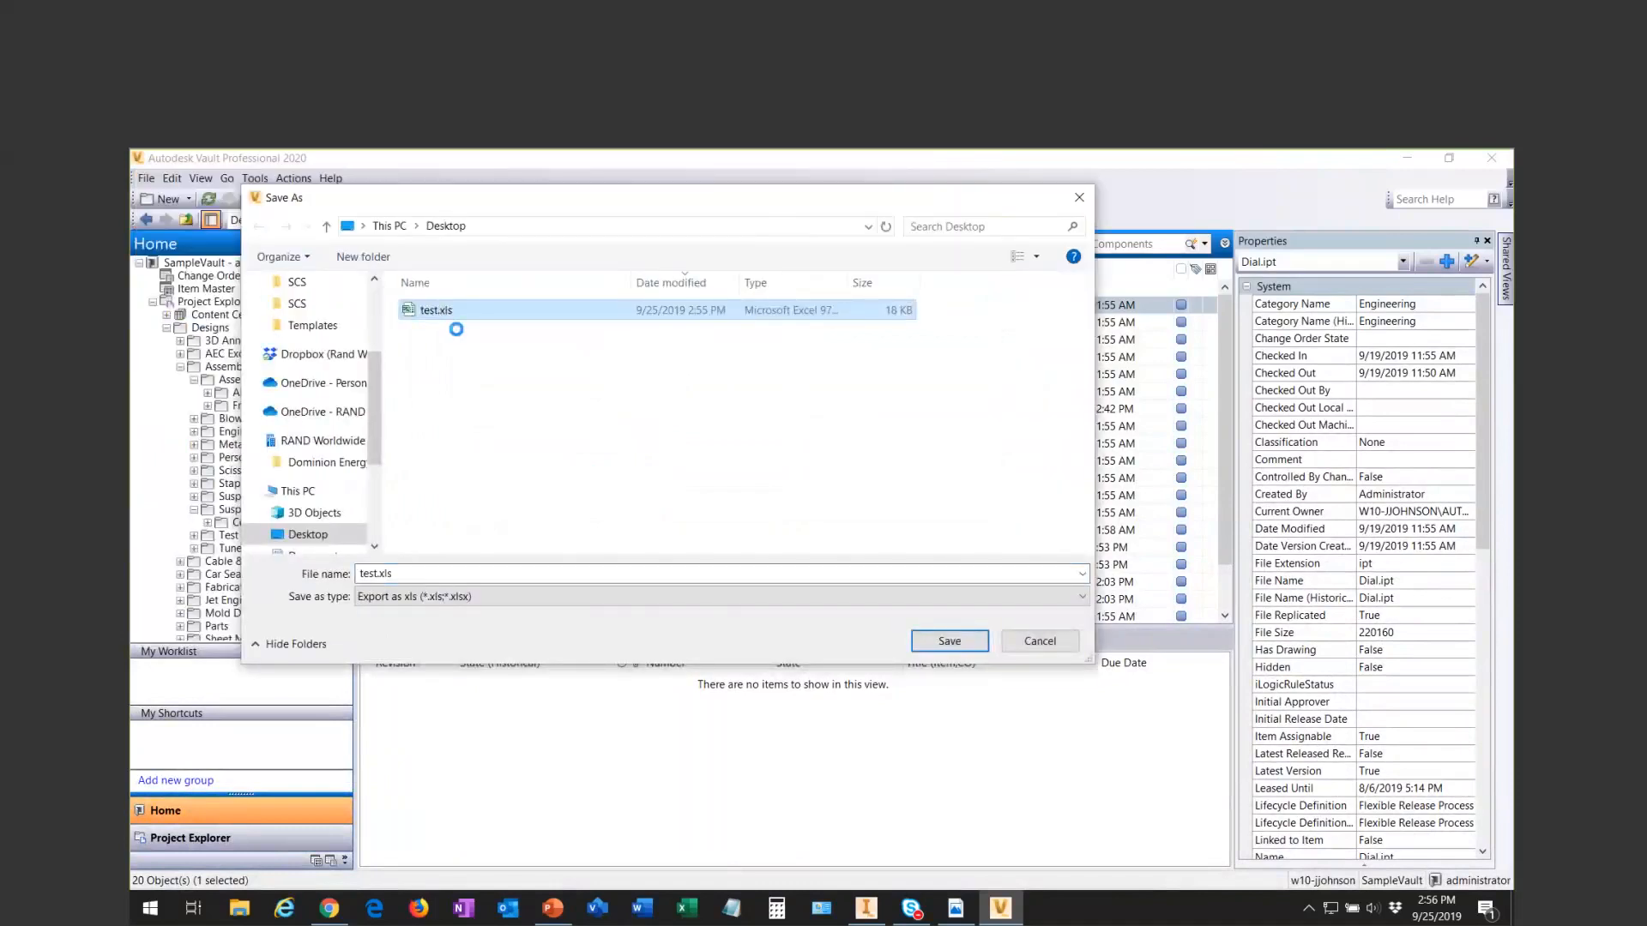
left_click(492, 352)
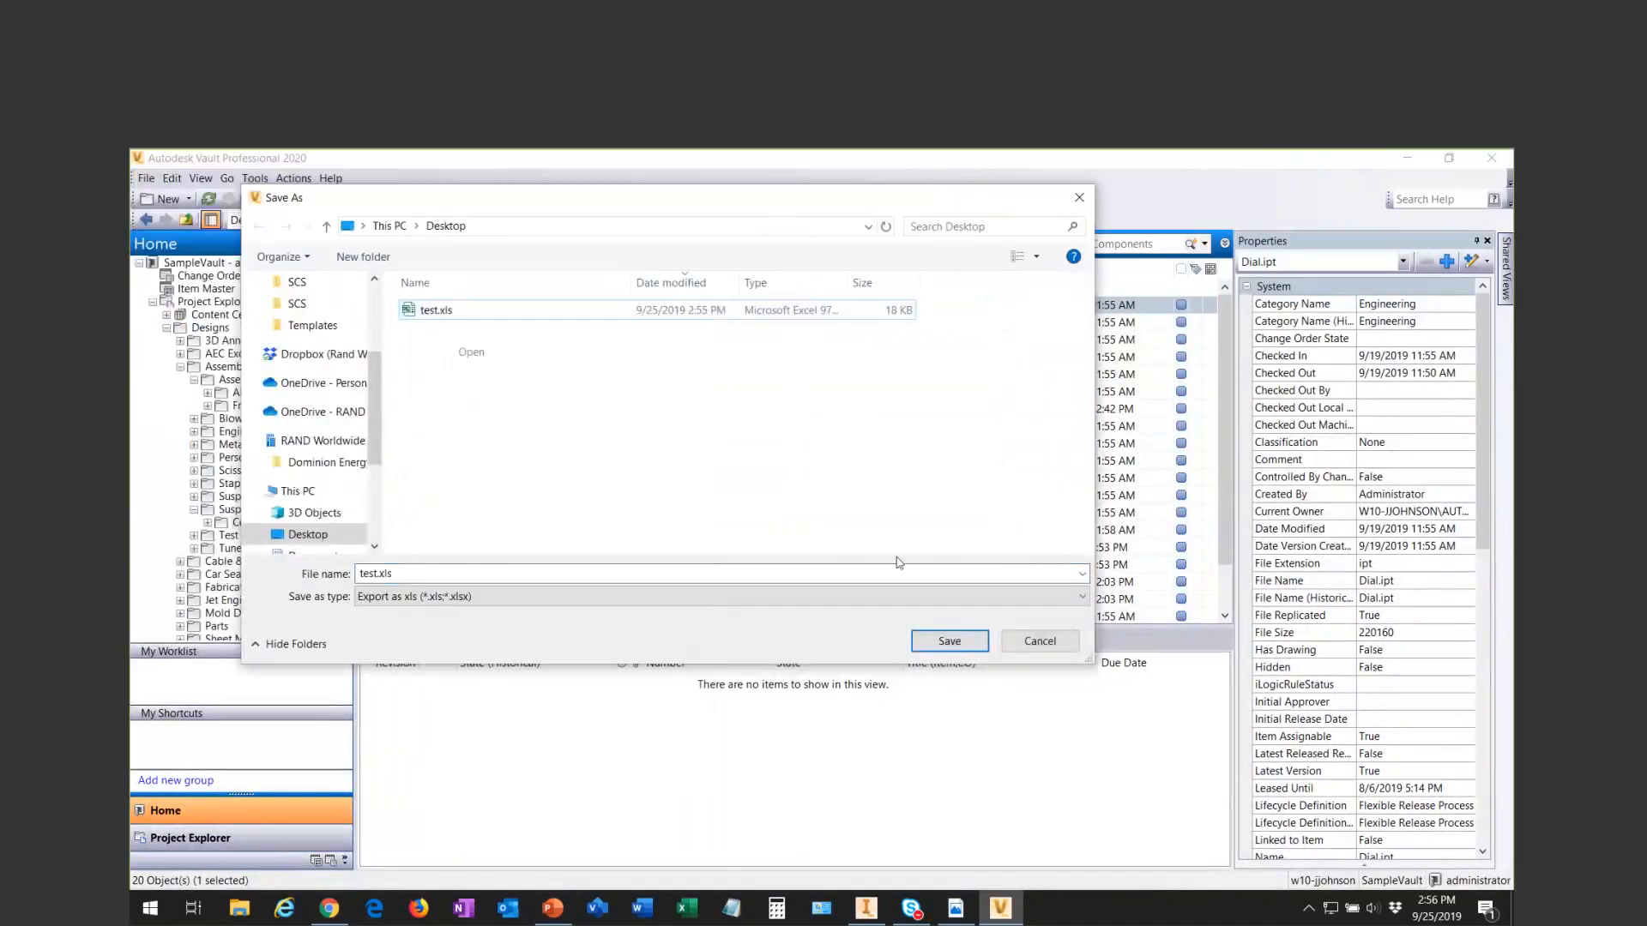
left_click(1042, 640)
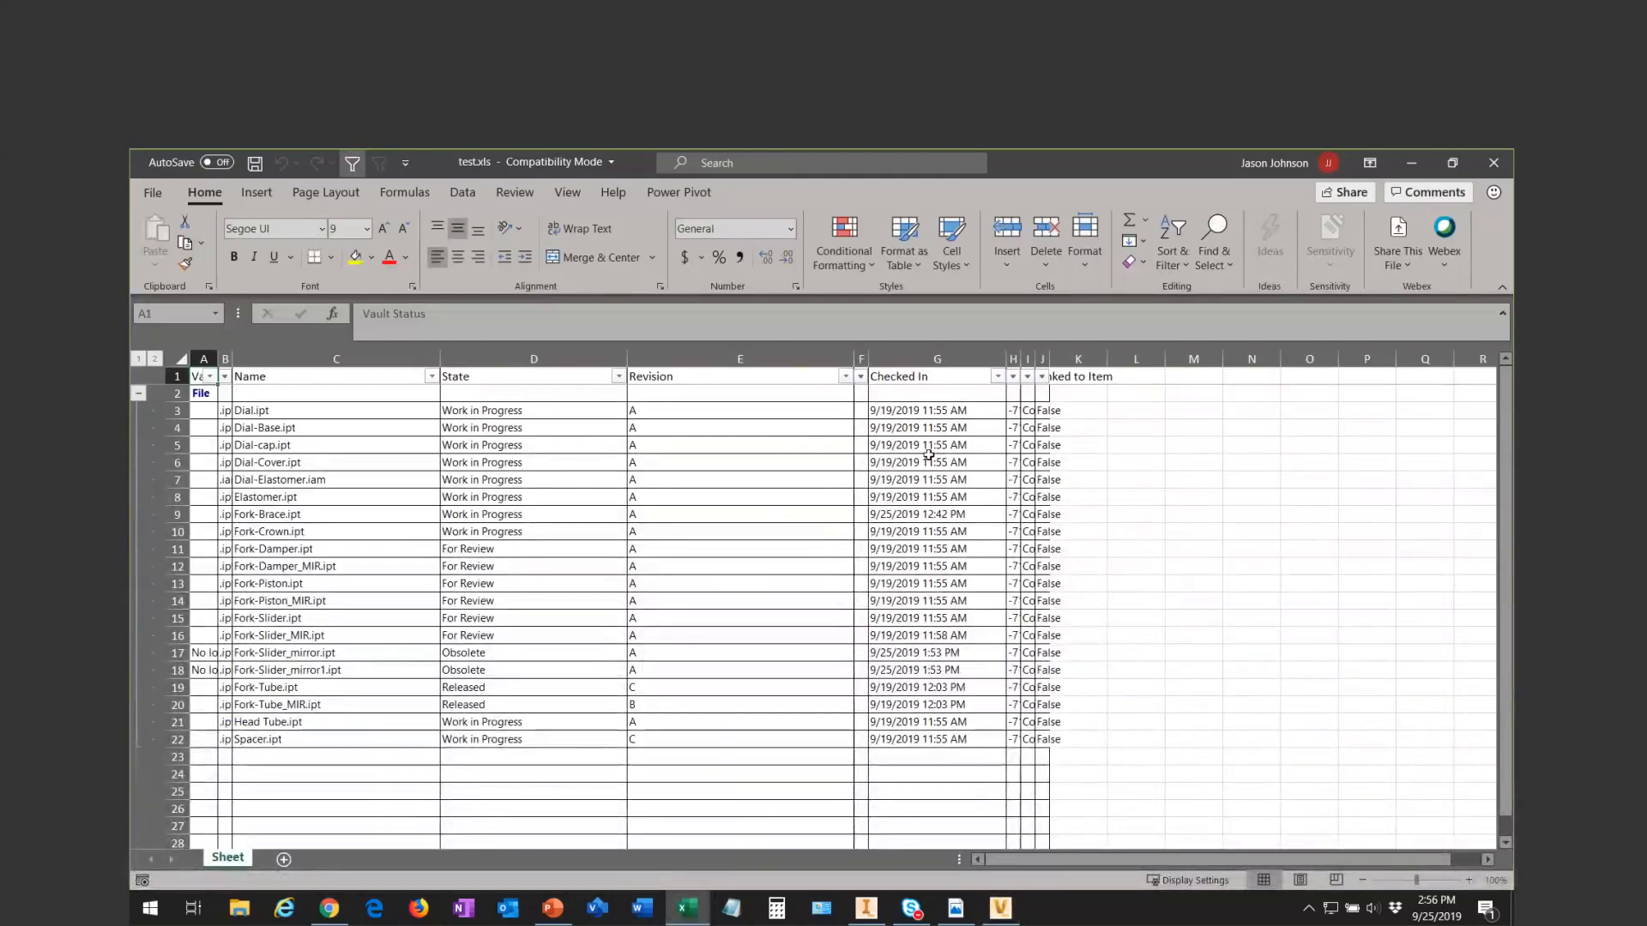
- Look over the exported columns in test.xls, filter the State column to show only Obsolete, and clear that filter
left_click_drag(330, 359, 1041, 365)
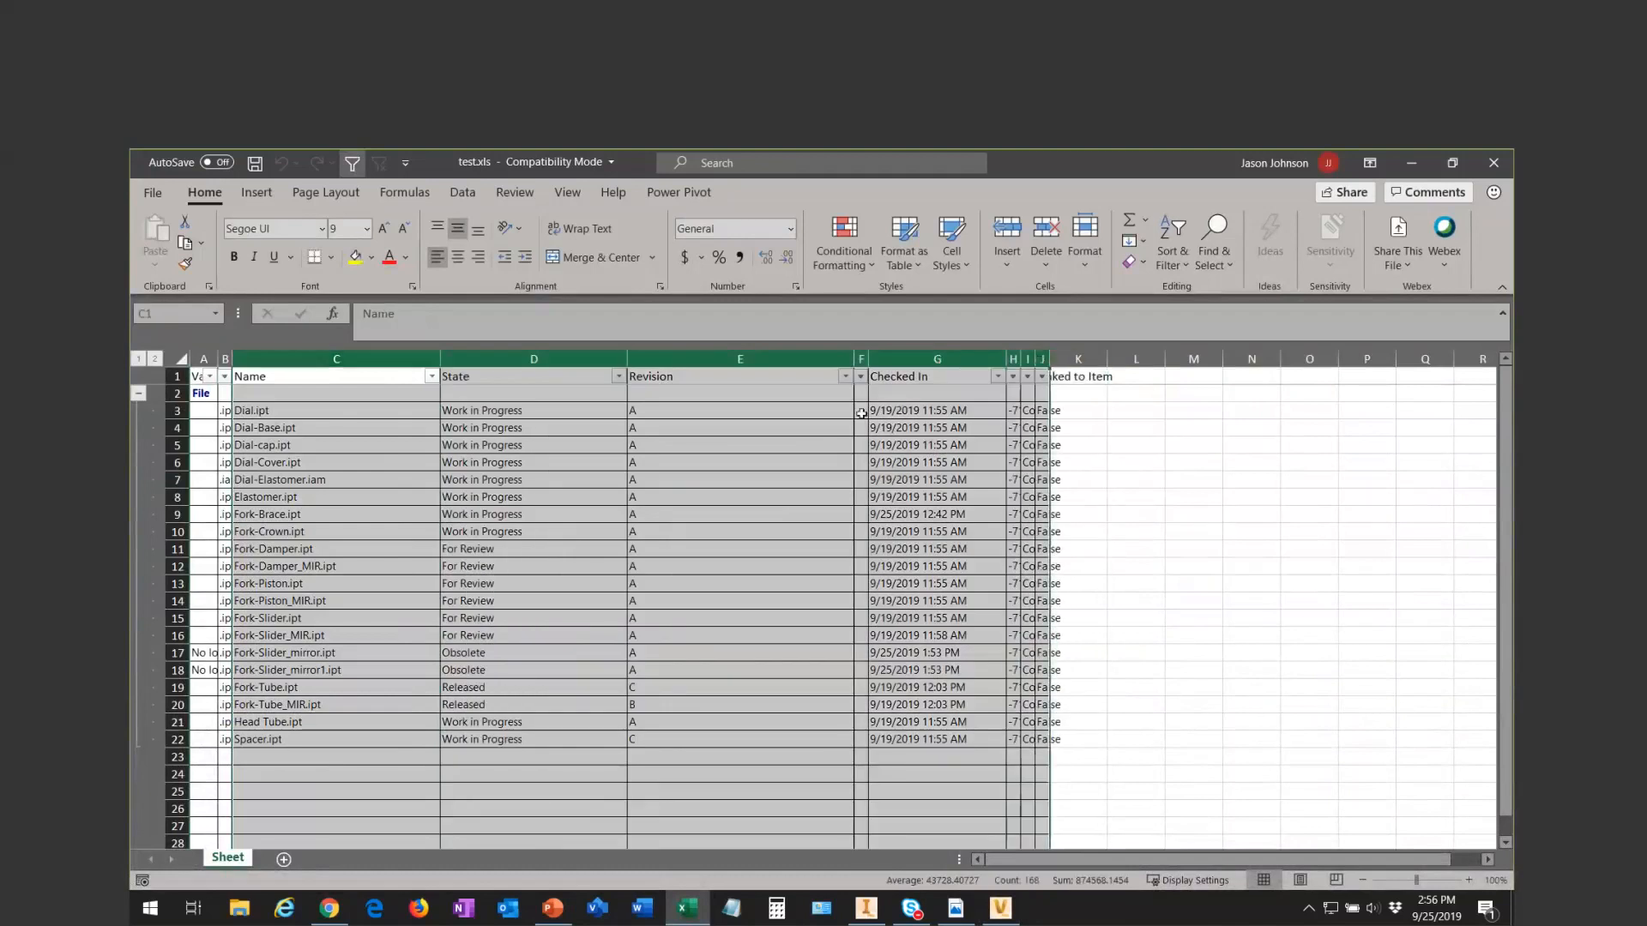
left_click(561, 504)
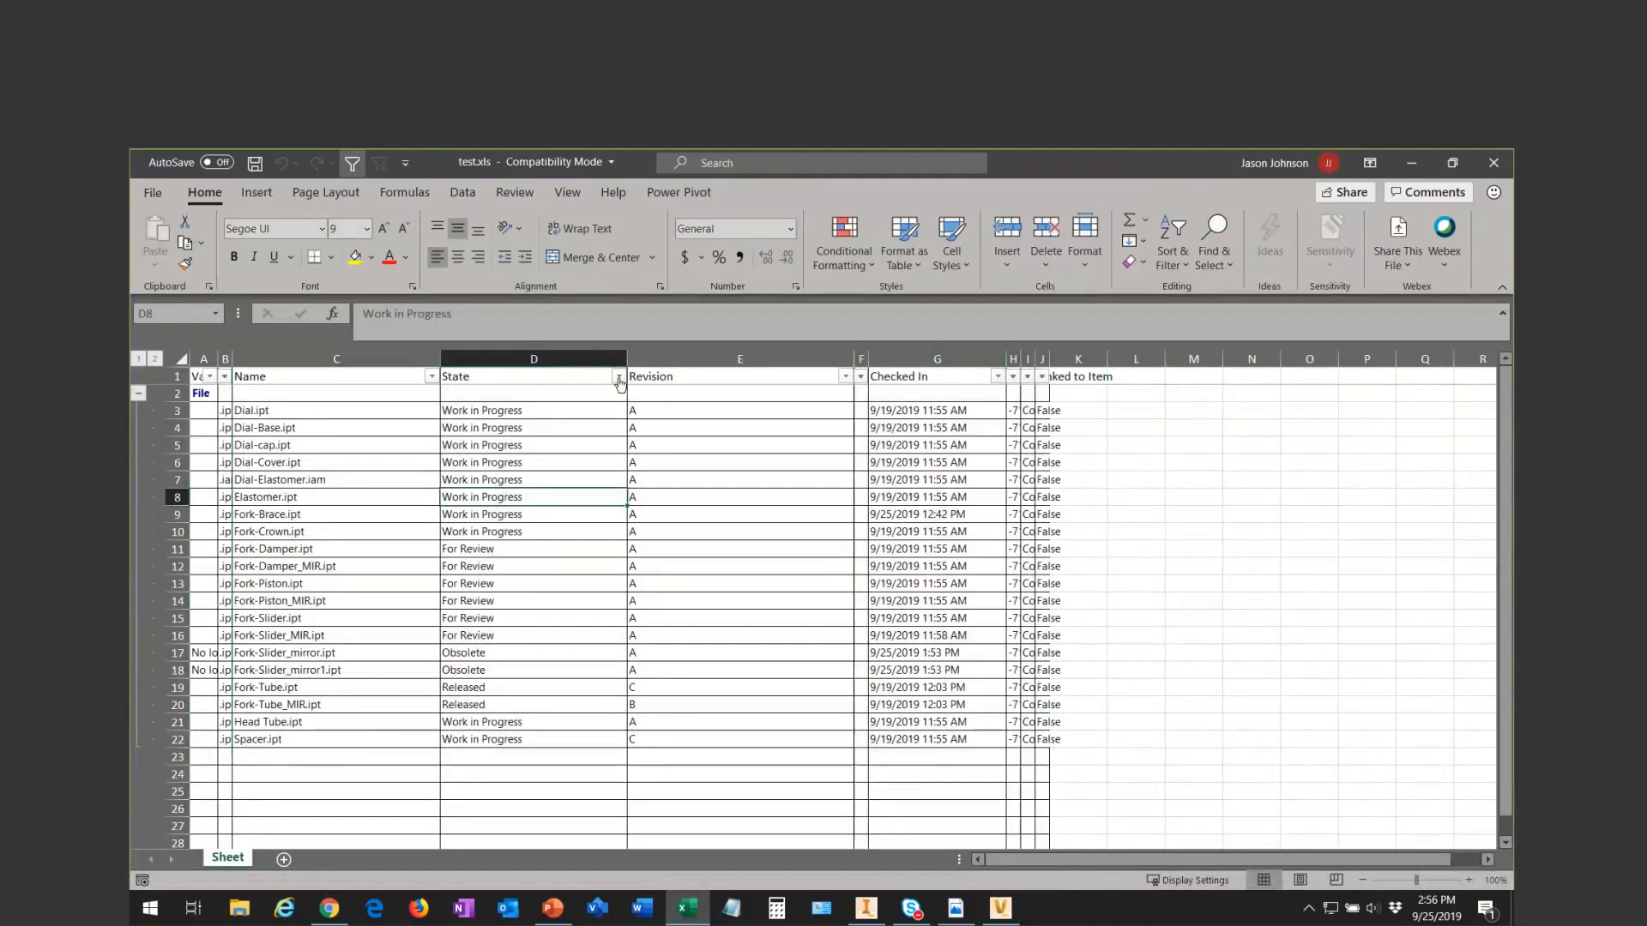
left_click(619, 378)
left_click(444, 568)
left_click(443, 599)
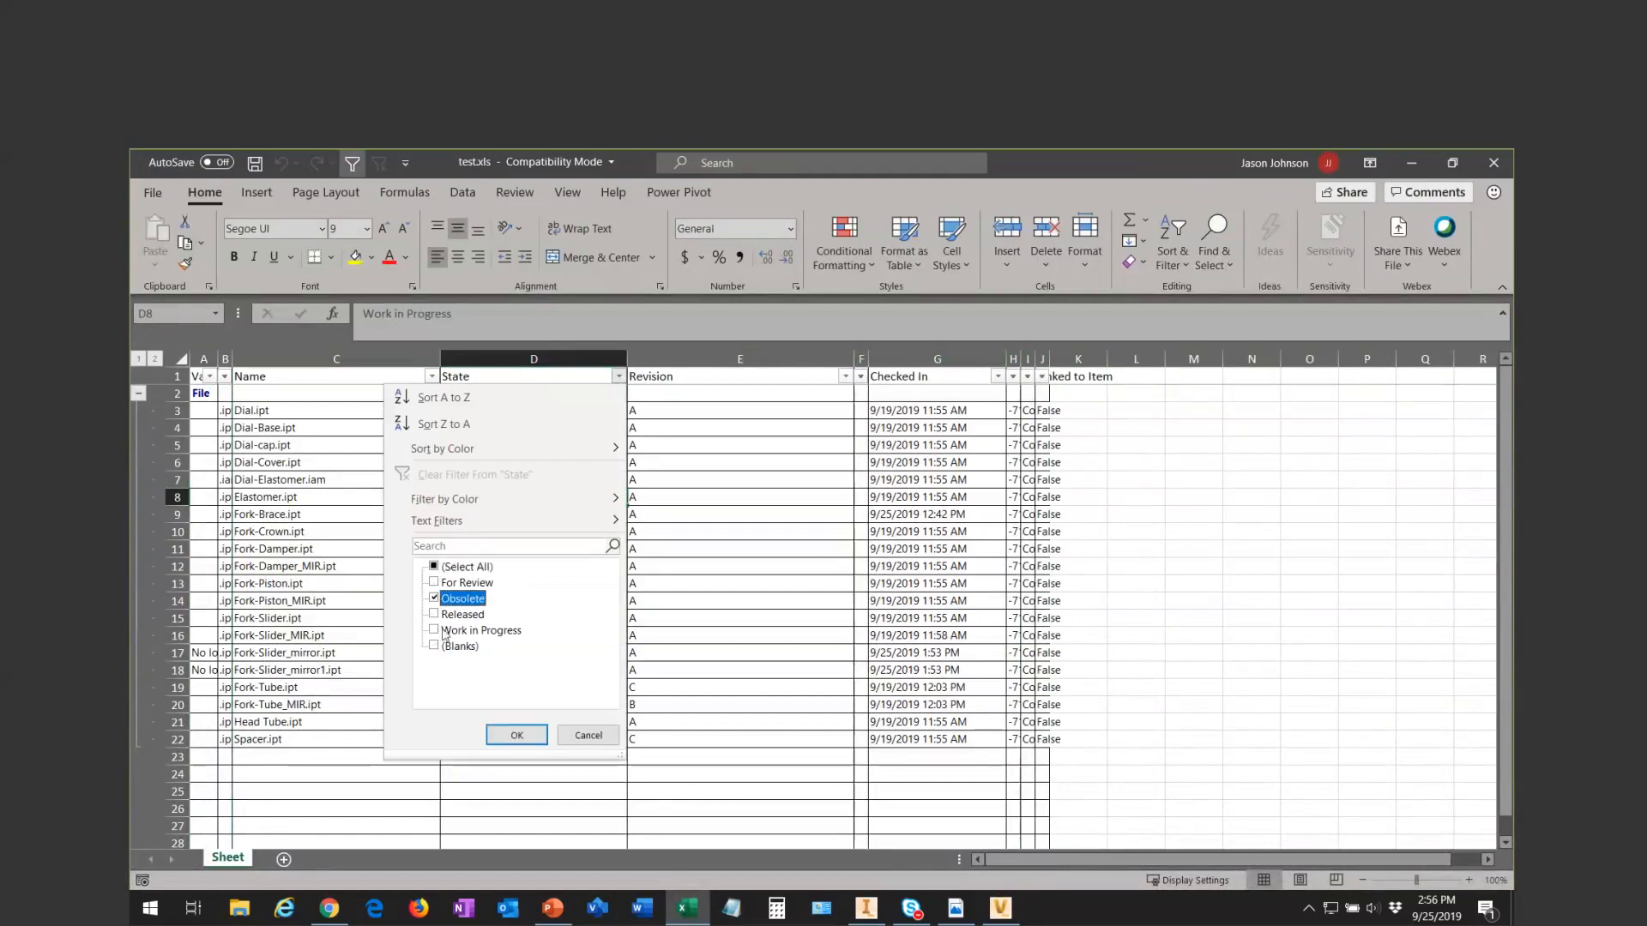
left_click(516, 735)
left_click(618, 376)
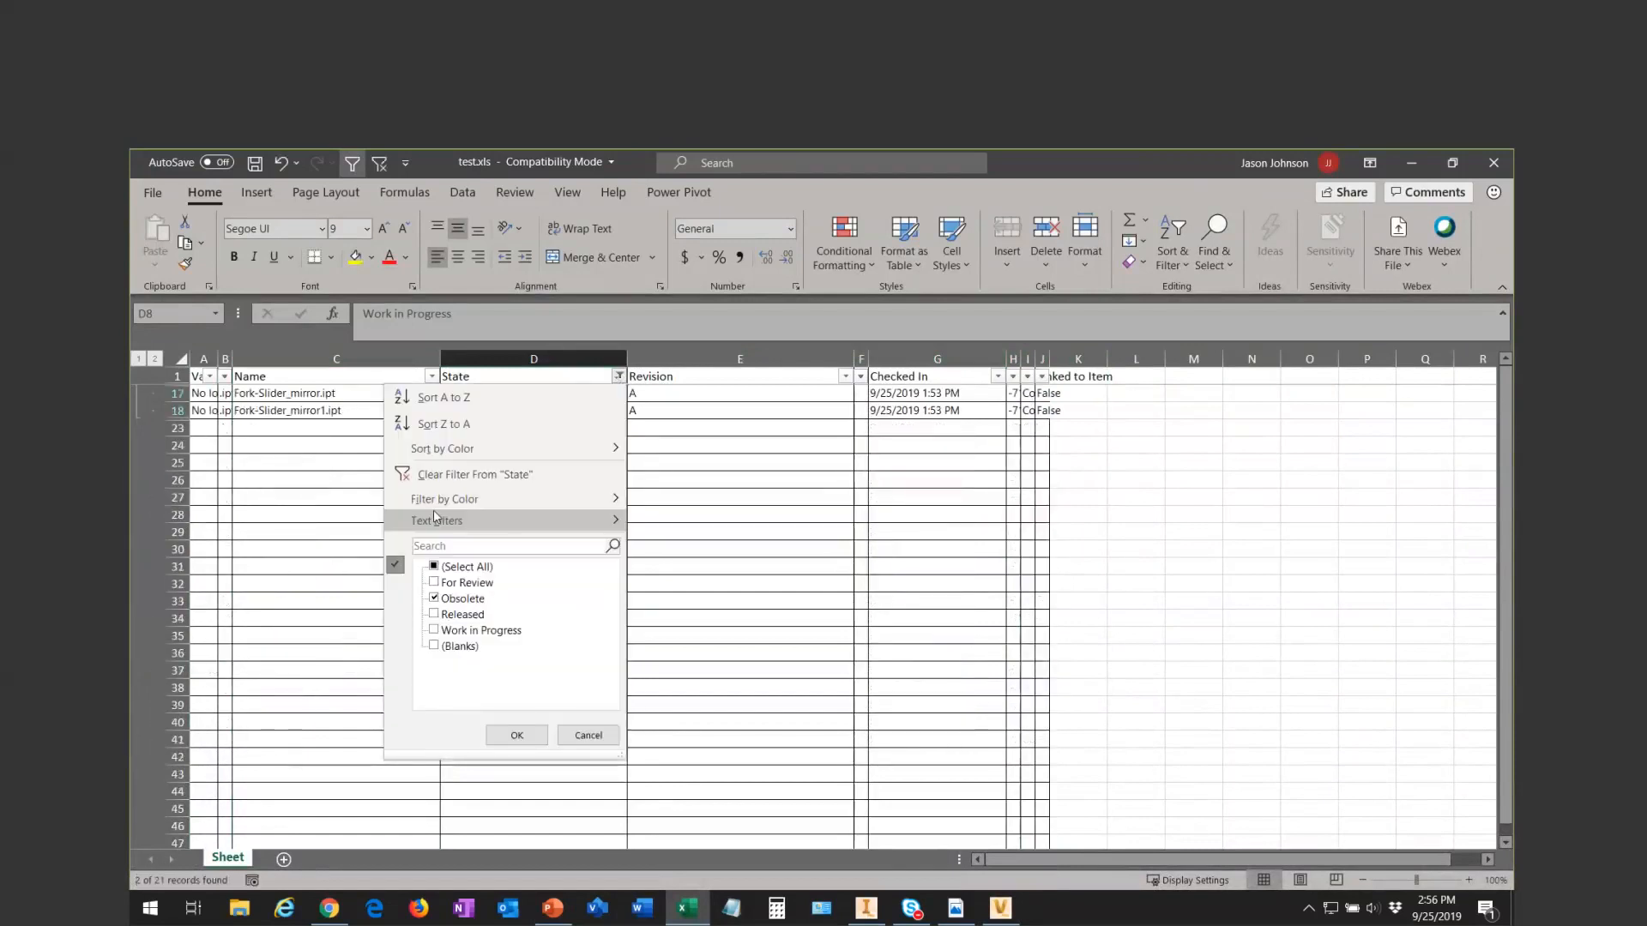
left_click(463, 474)
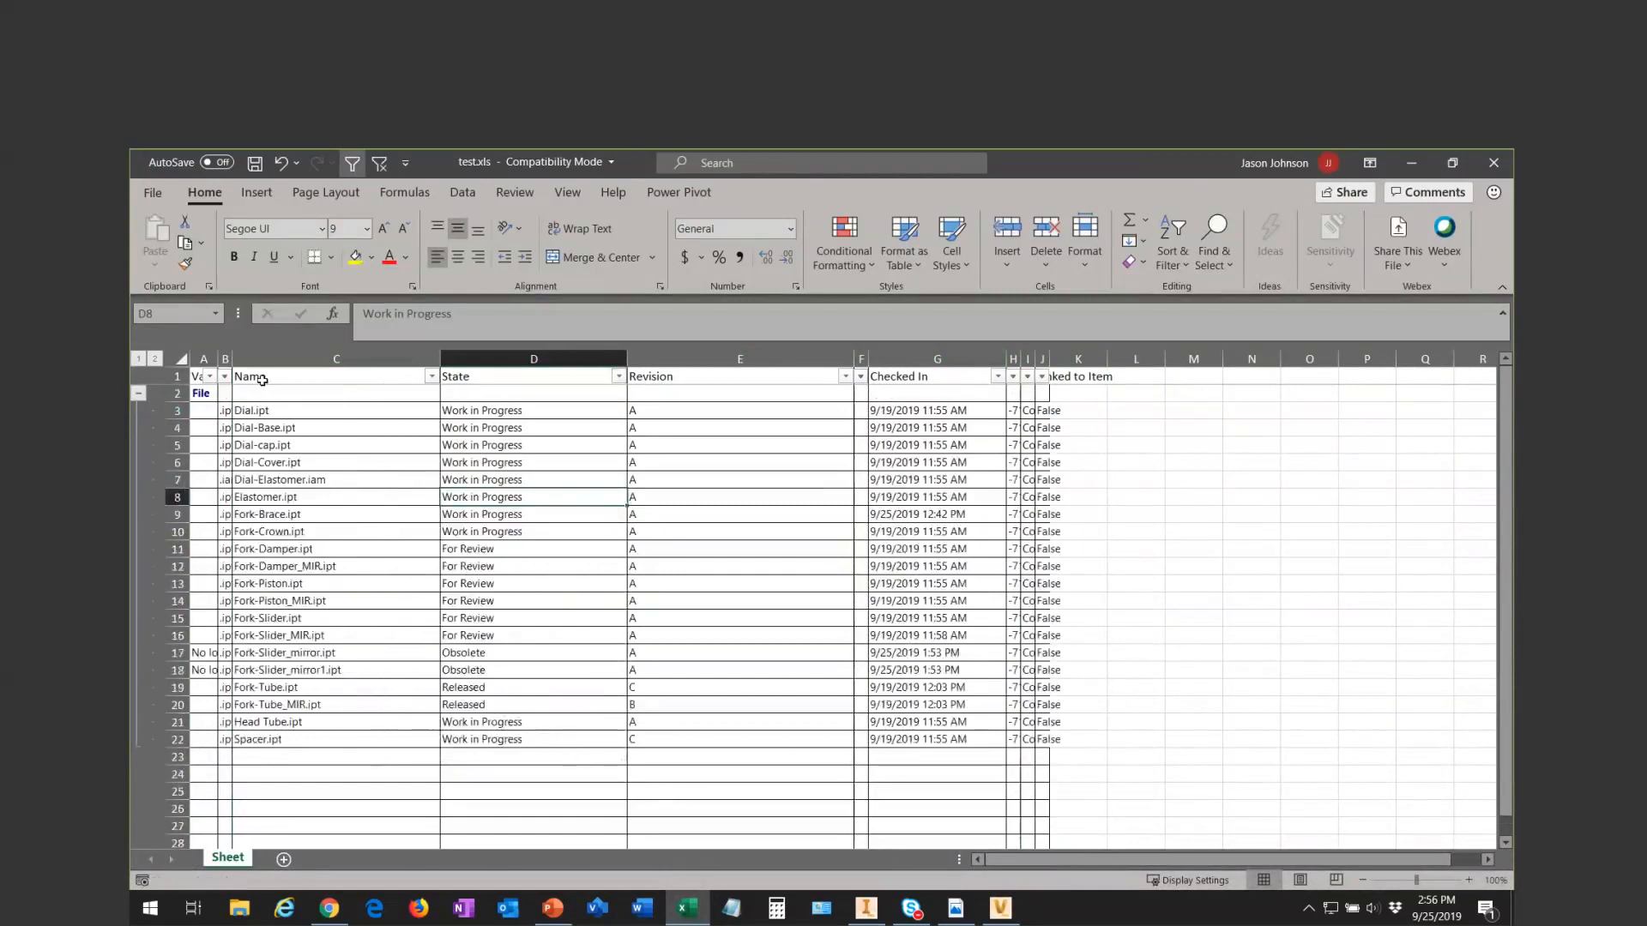
left_click(203, 393)
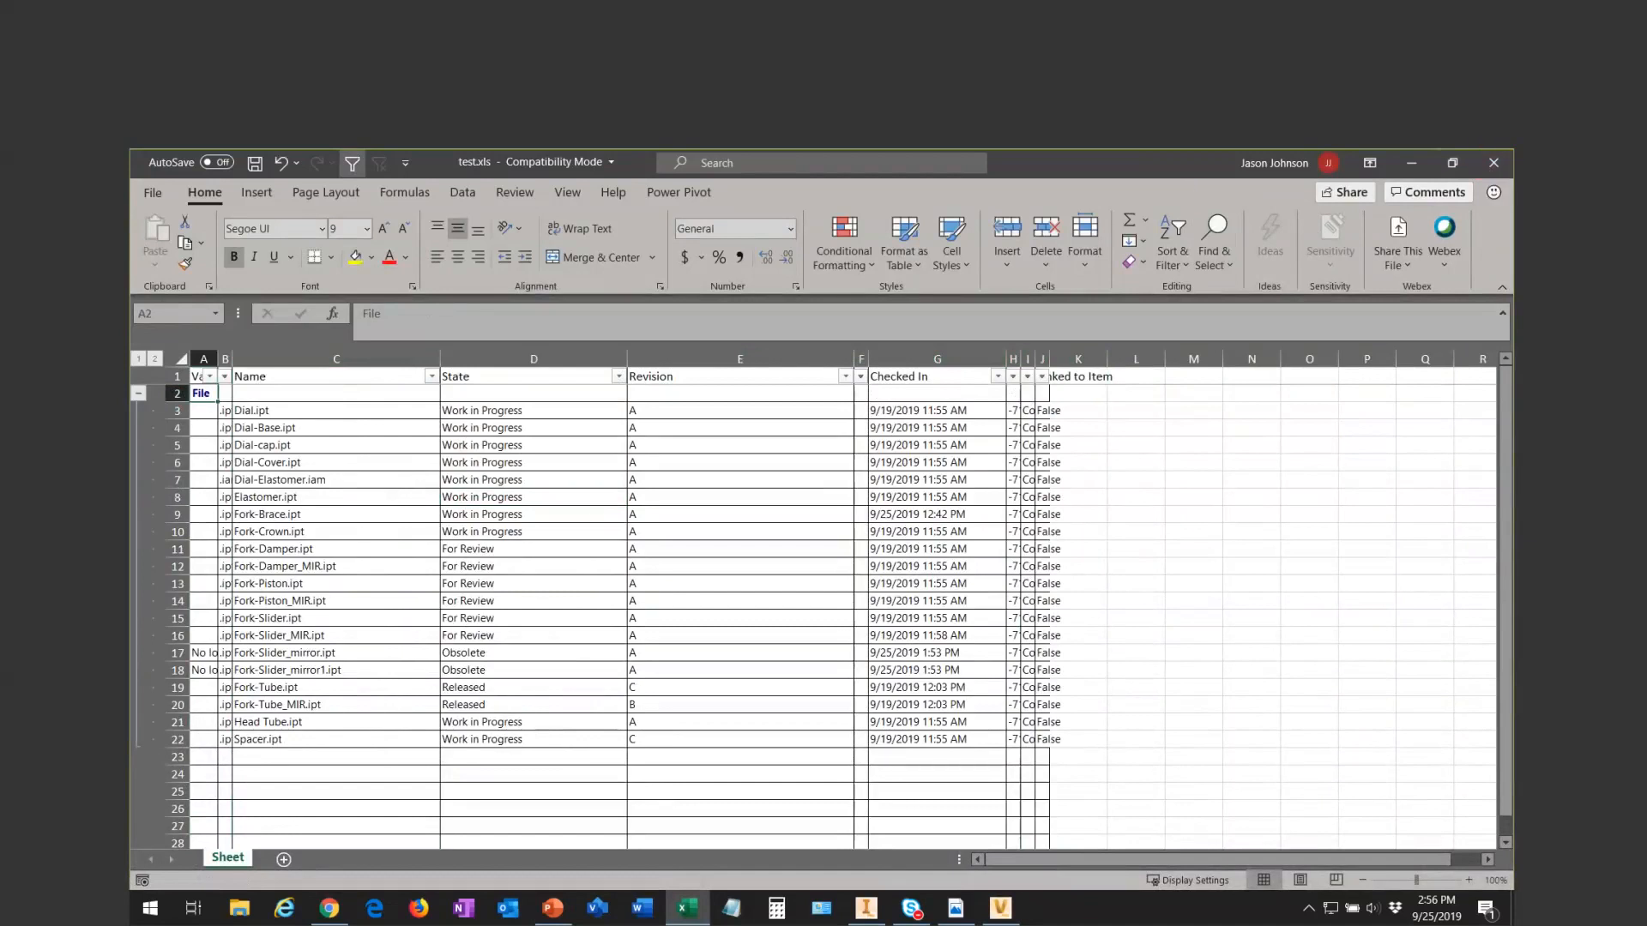
- Advance the presentation to the "Derived Output – Reports and Data Mapping" slide, and return to Vault with the test.xls workbook minimized
key("alt+Tab")
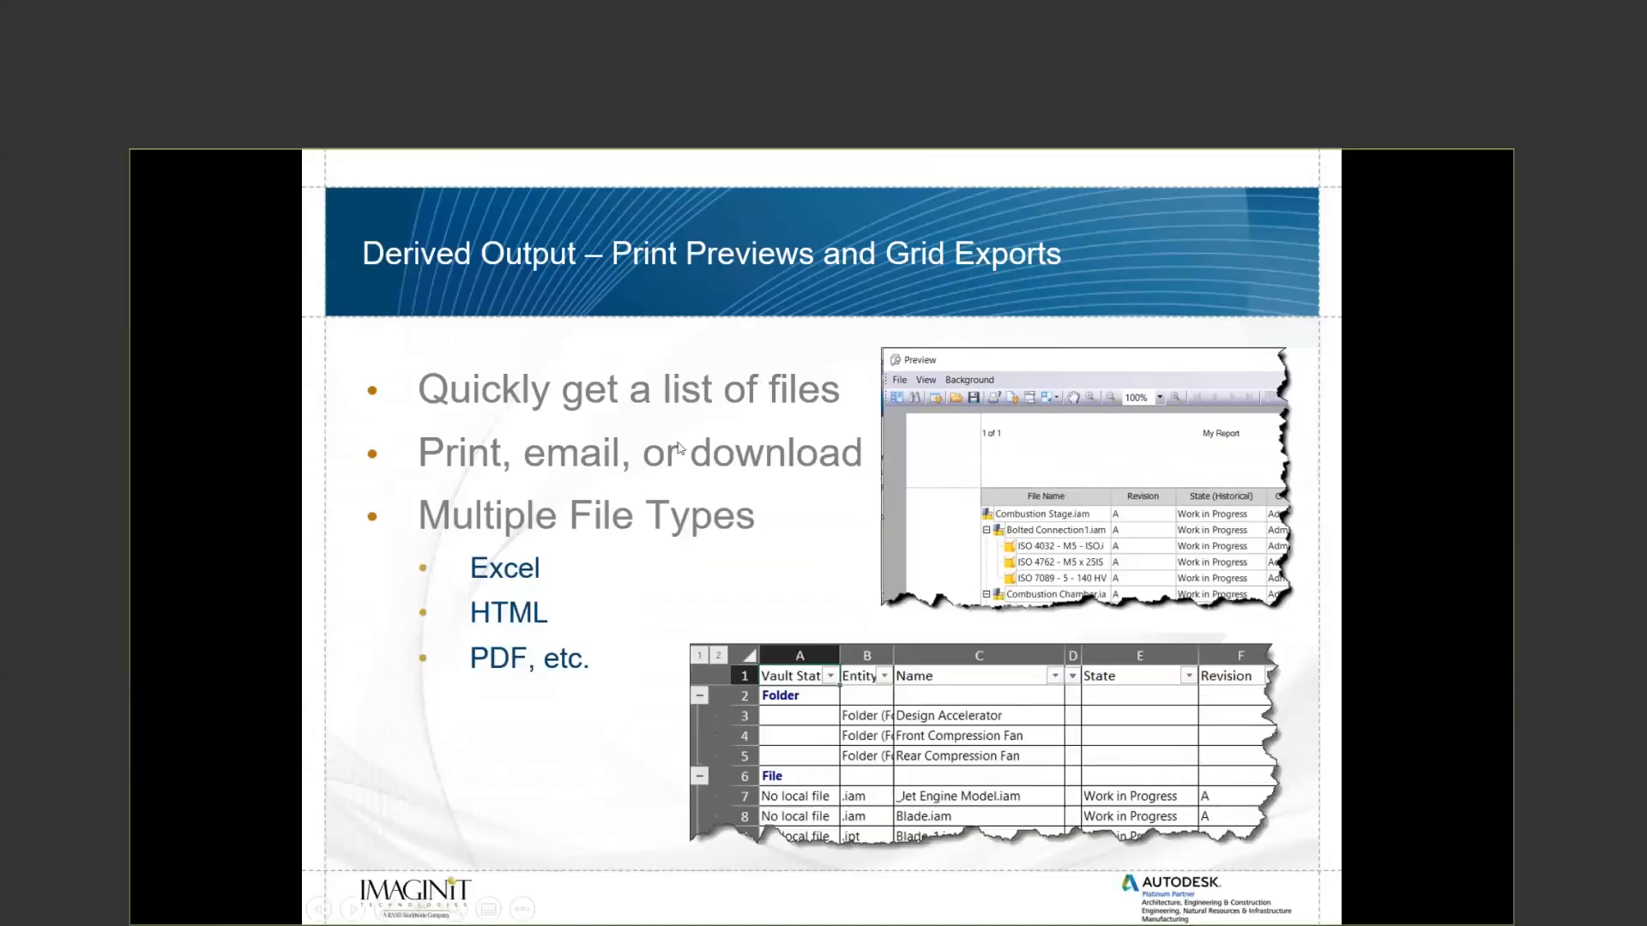
left_click(678, 448)
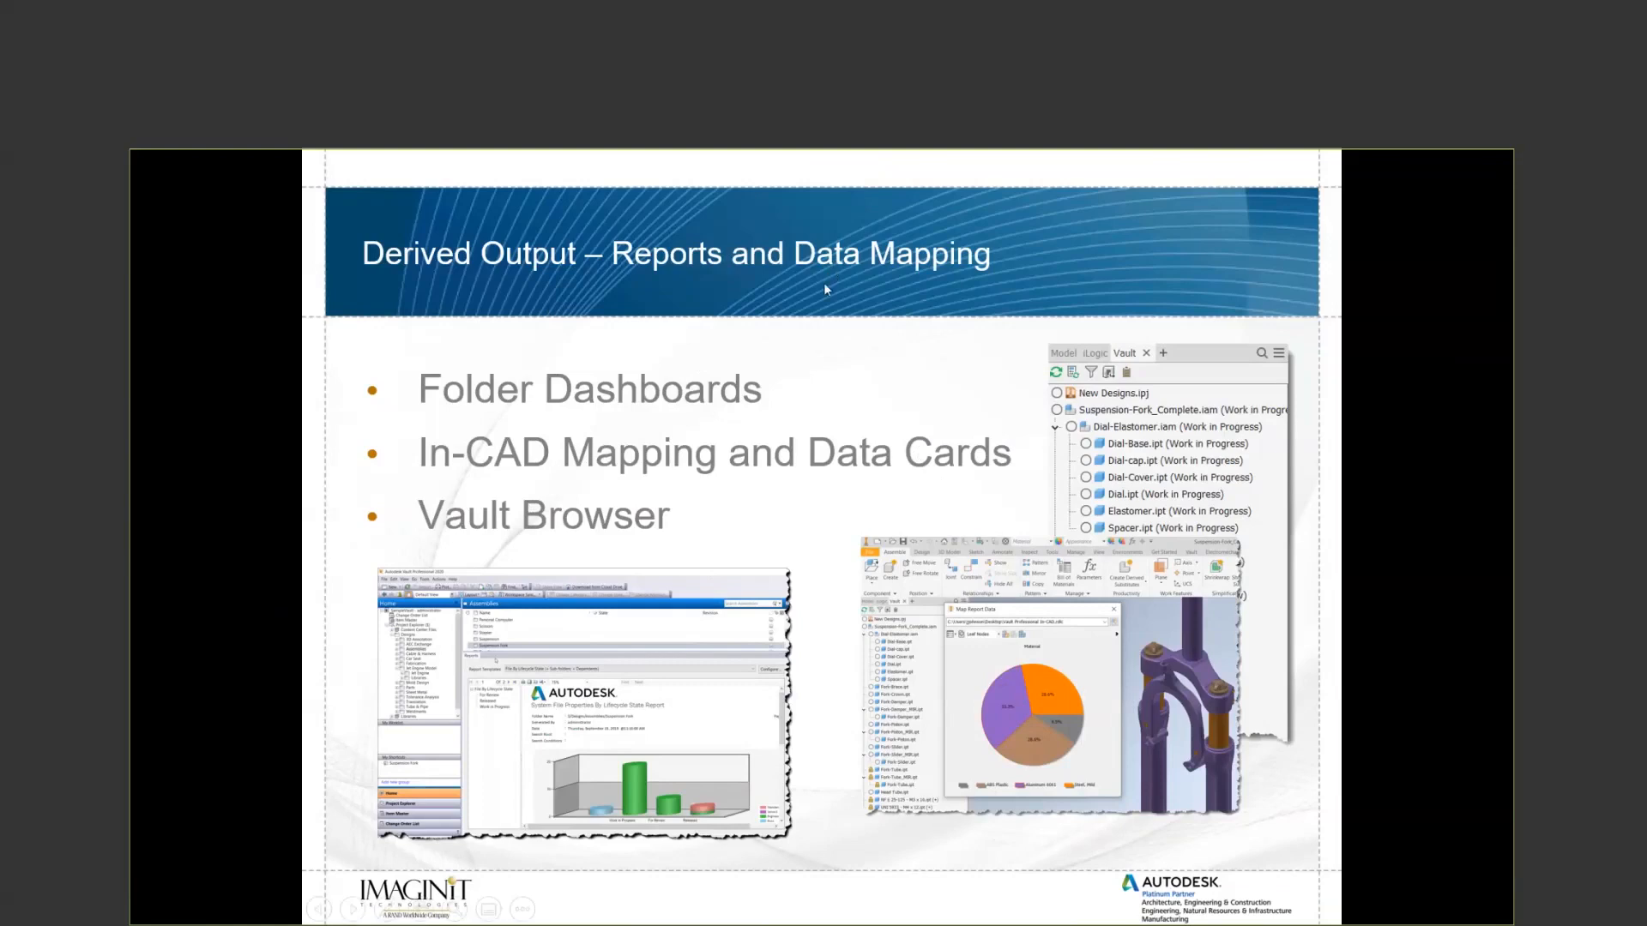
key("alt+Tab")
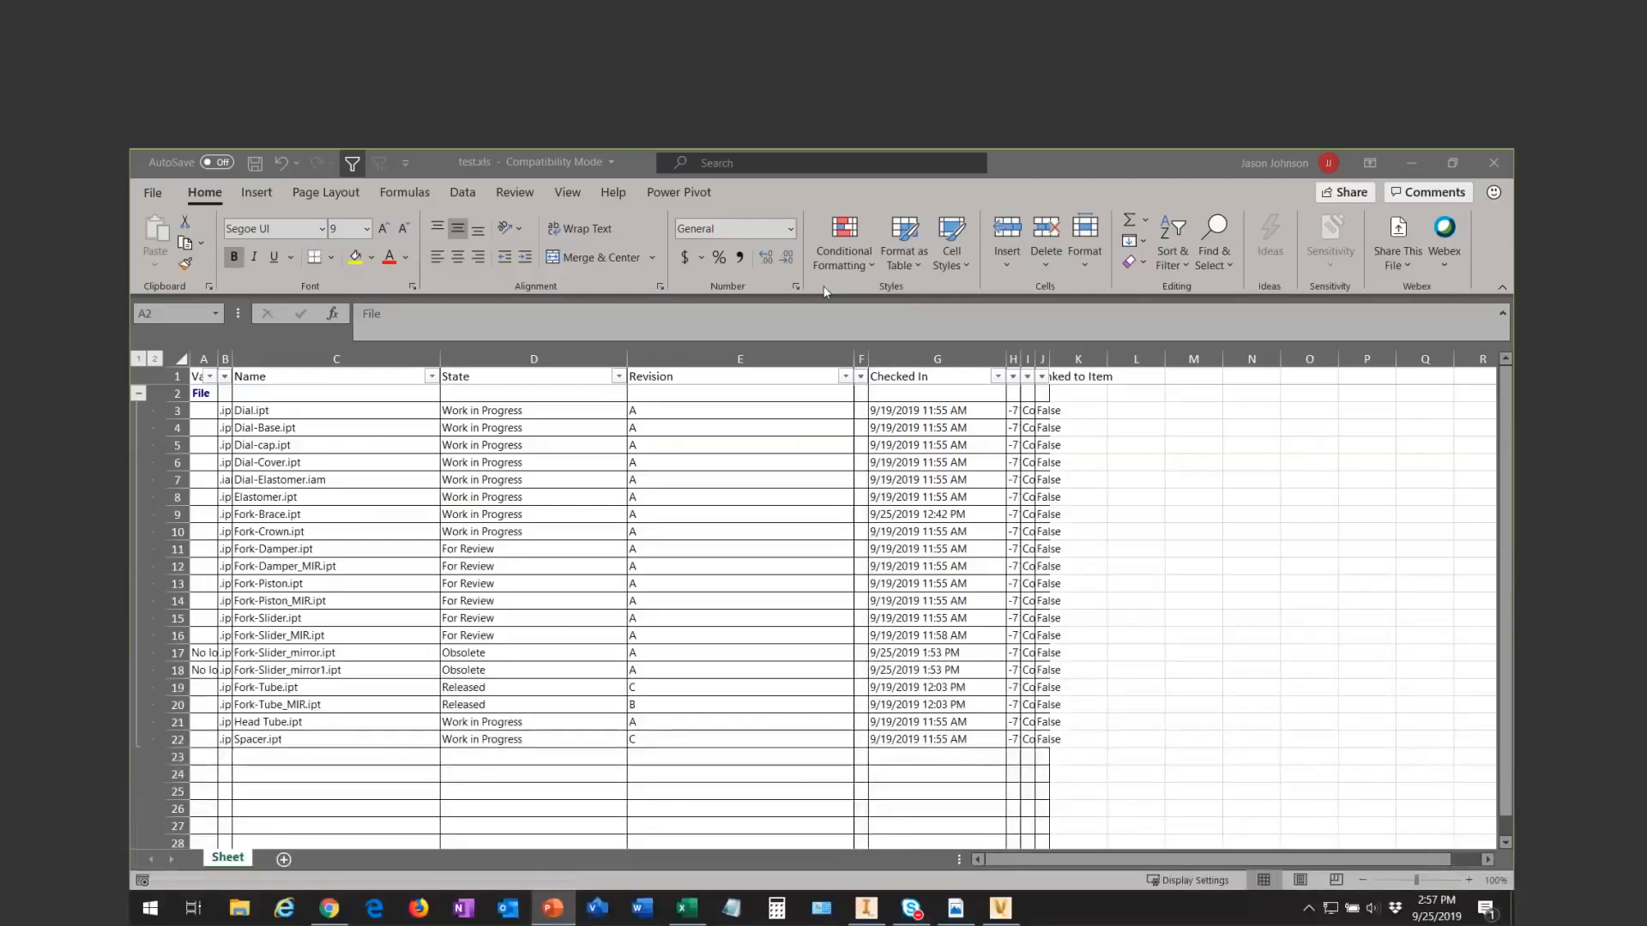
left_click(1407, 162)
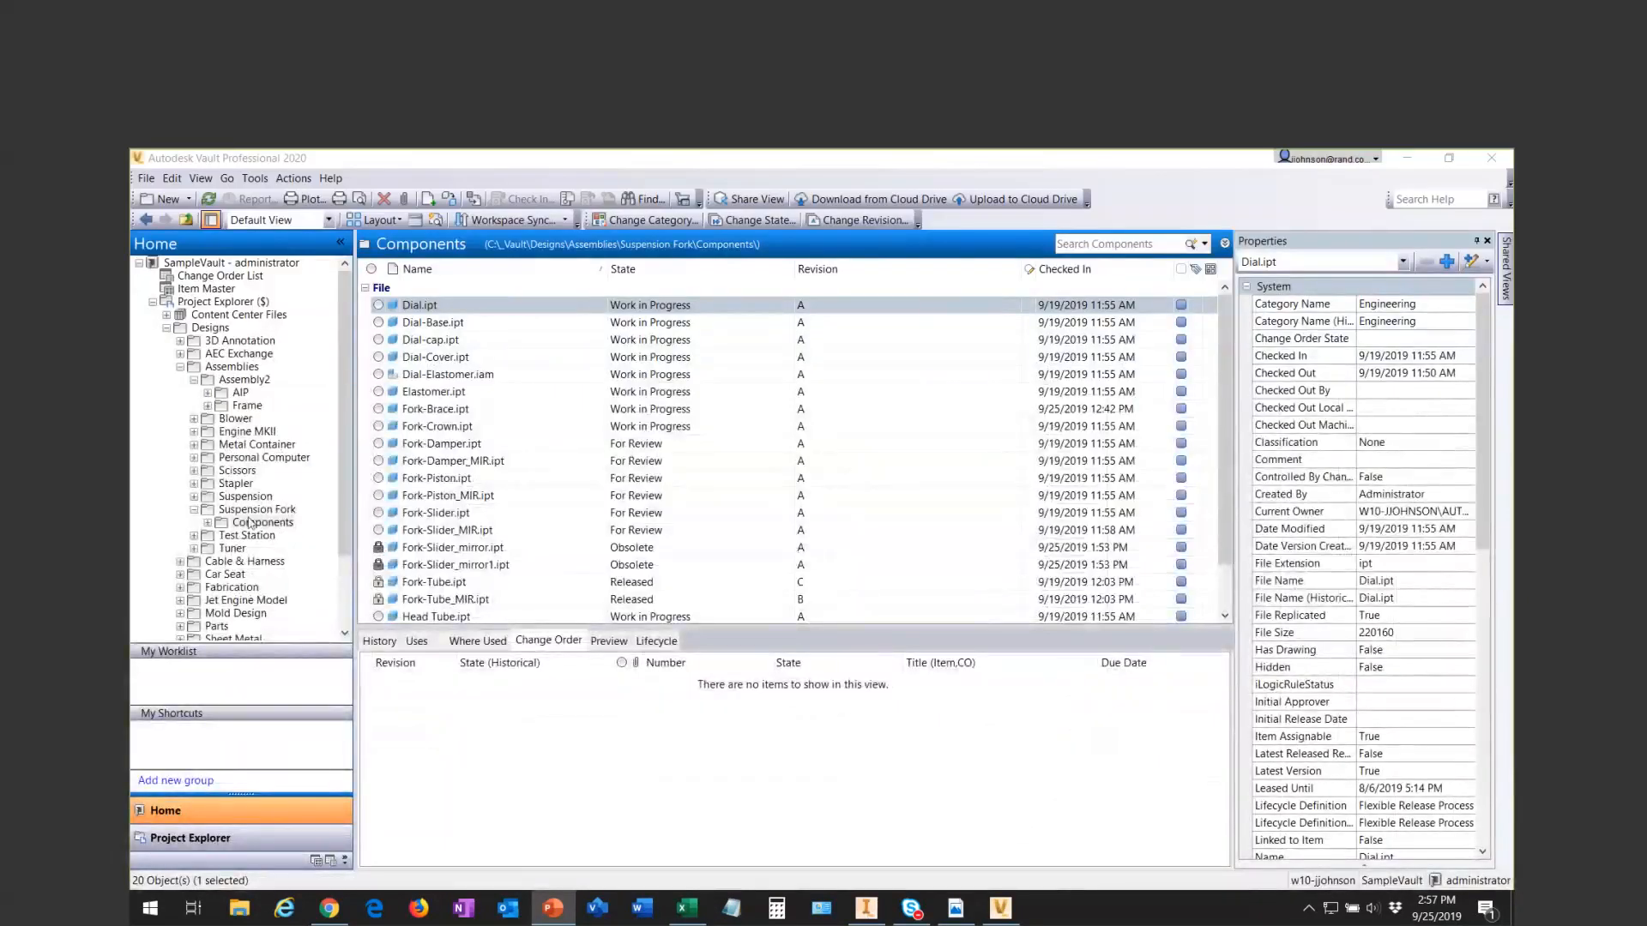
- Browse from Designs into the Assemblies folder, select the Suspension Fork folder in the list, and enlarge its Reports area
left_click(276, 510)
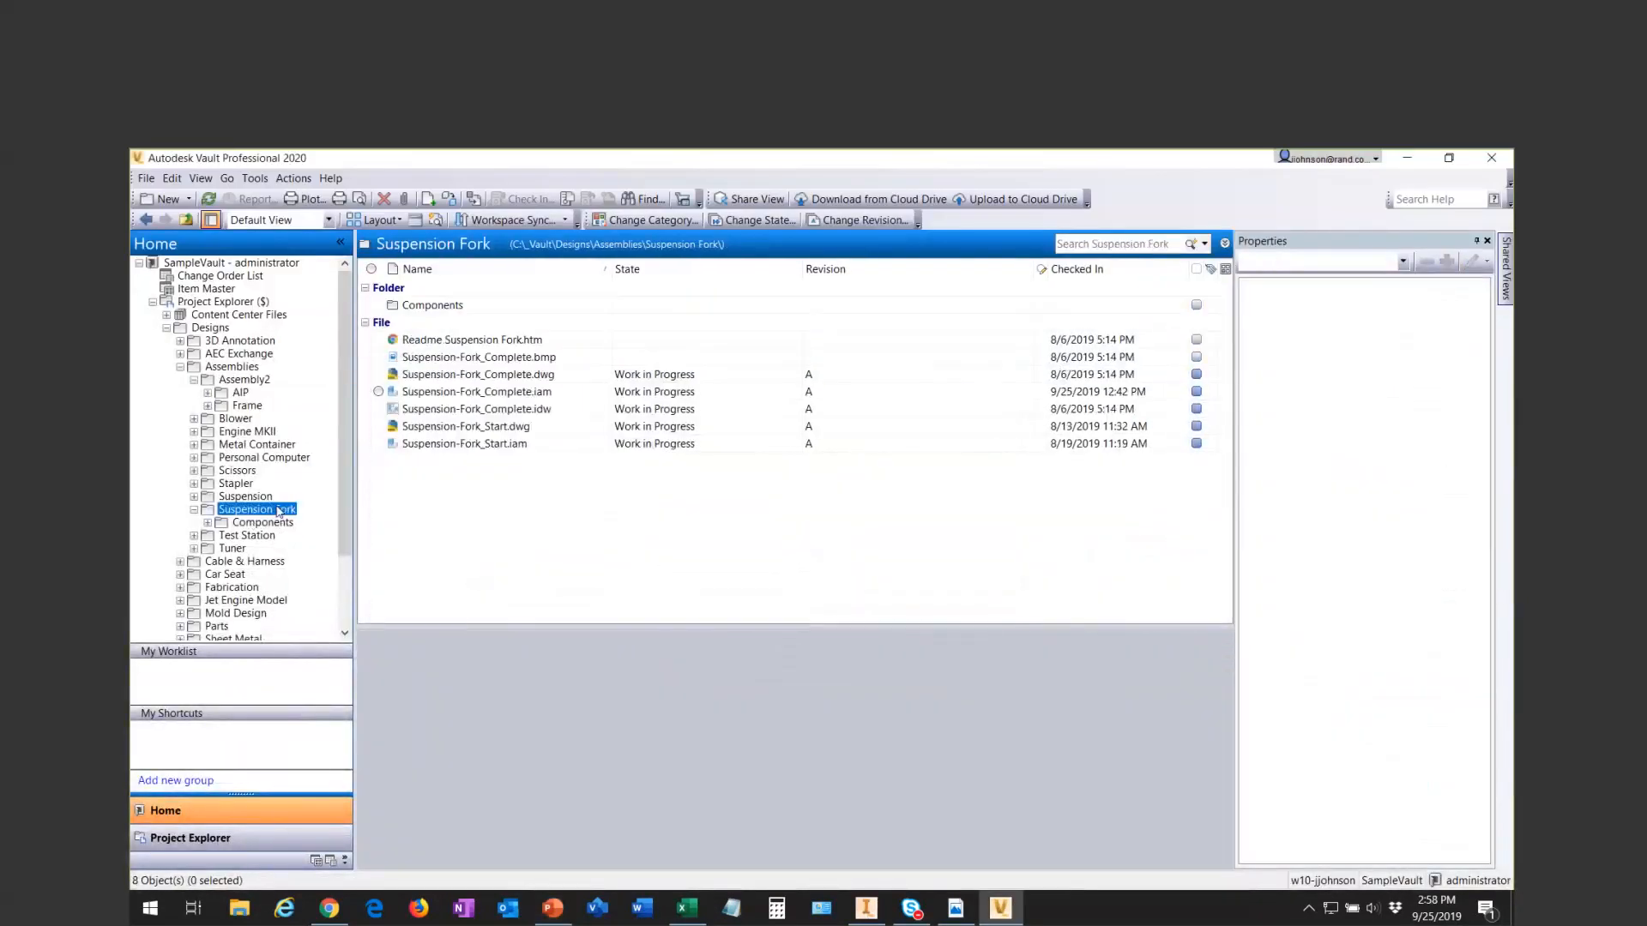
left_click(210, 327)
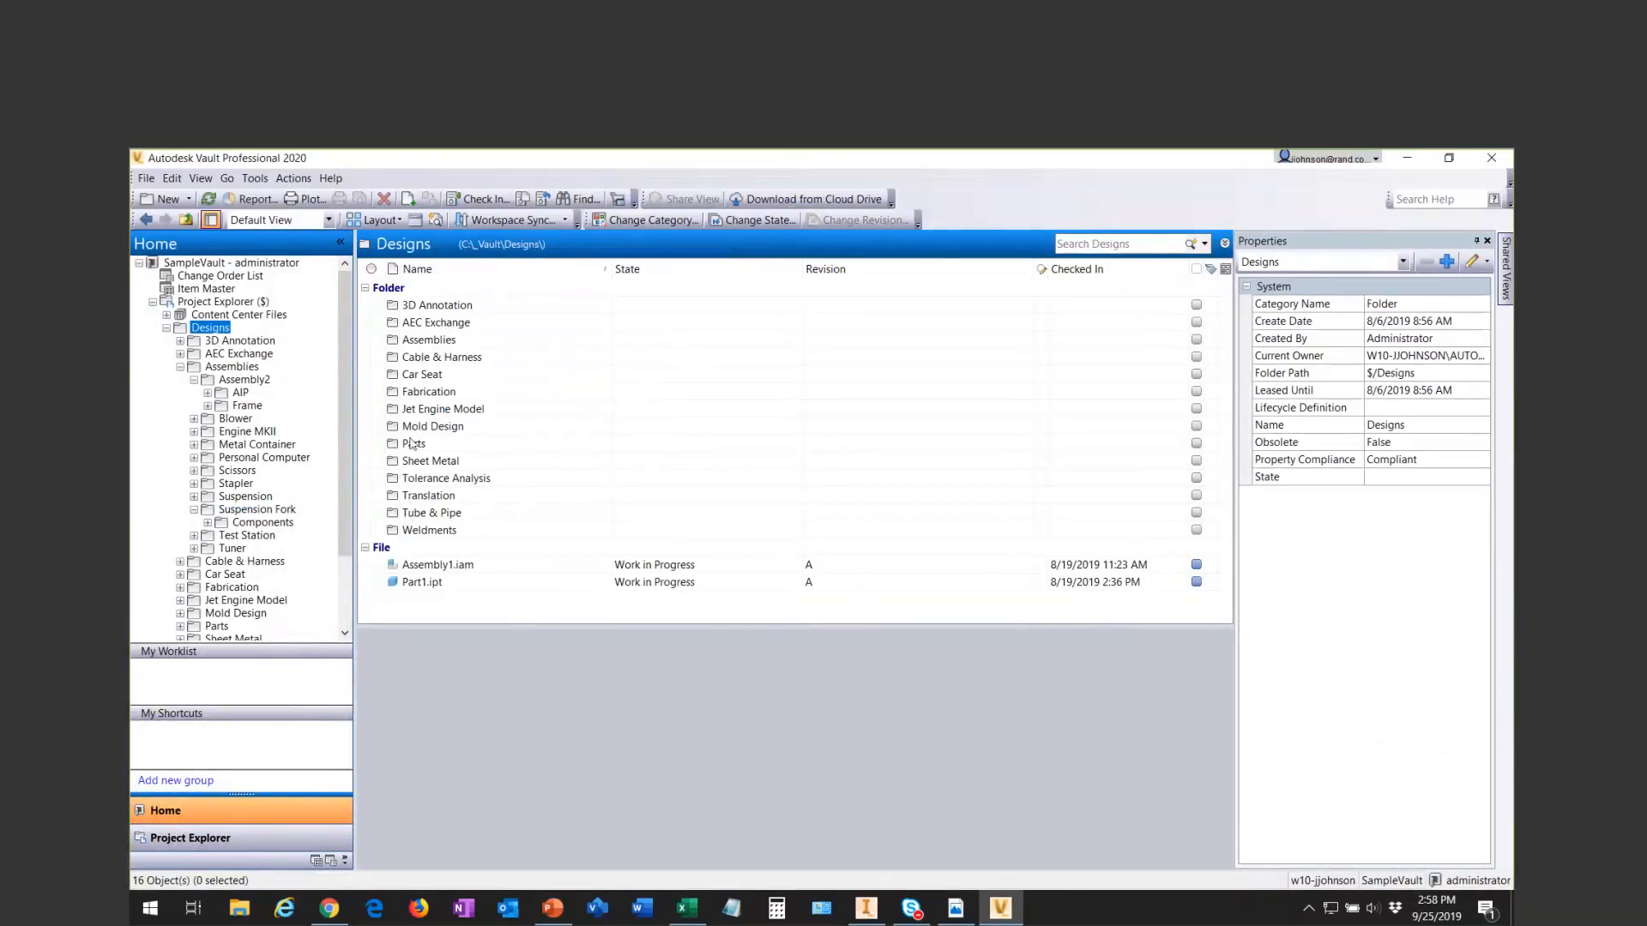
double_click(408, 336)
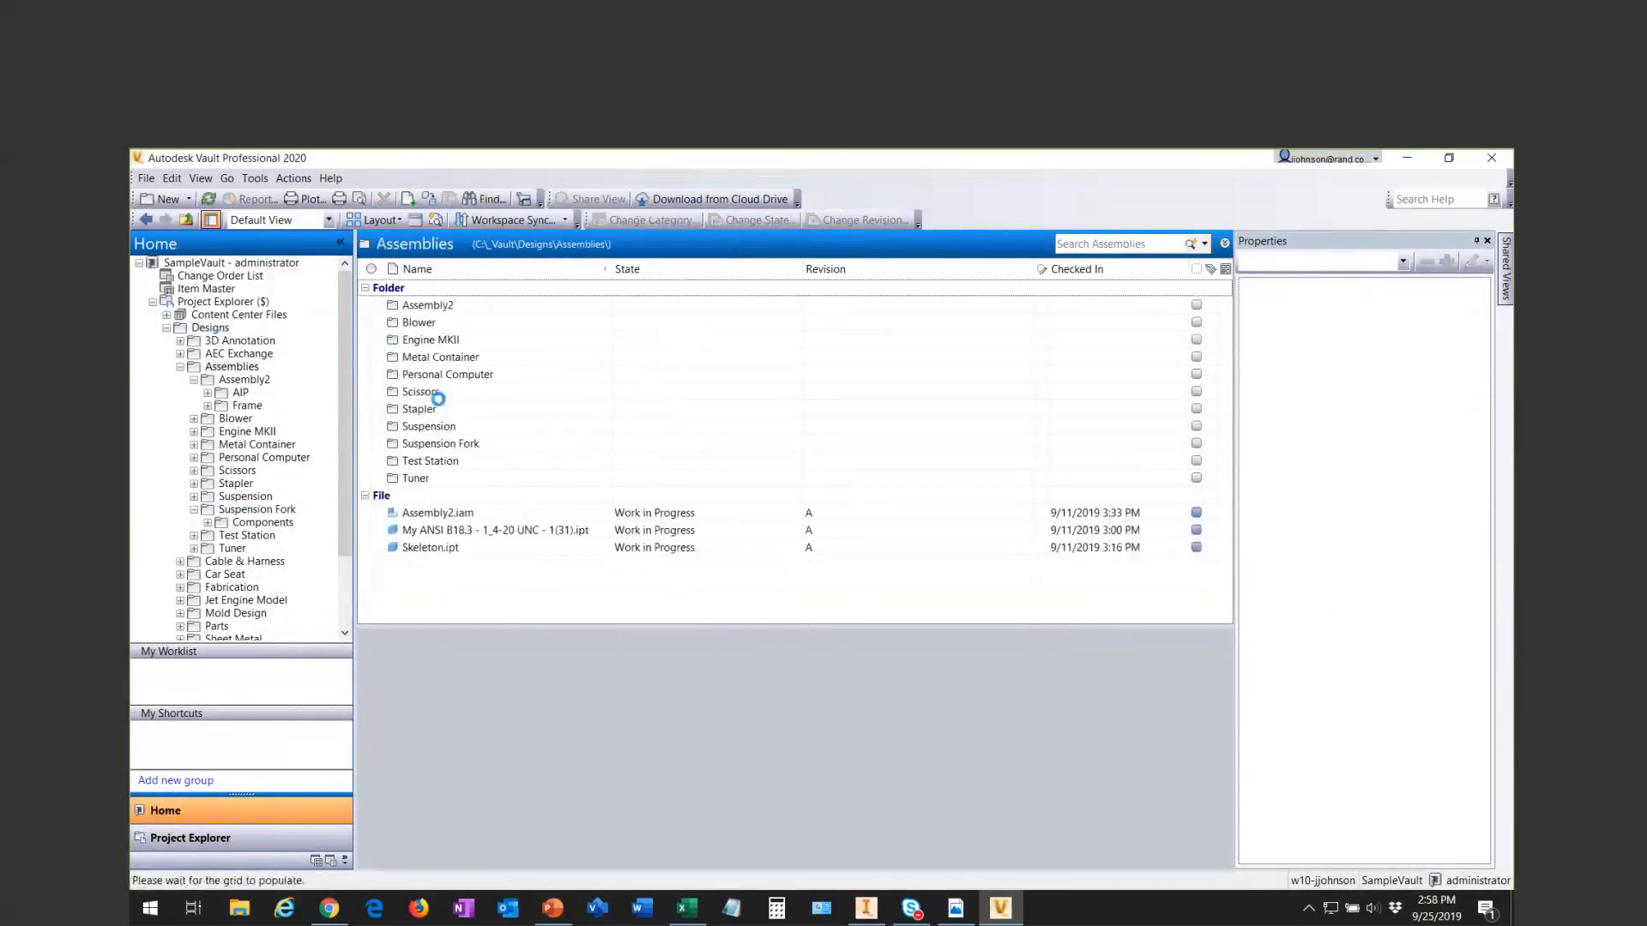
left_click(442, 445)
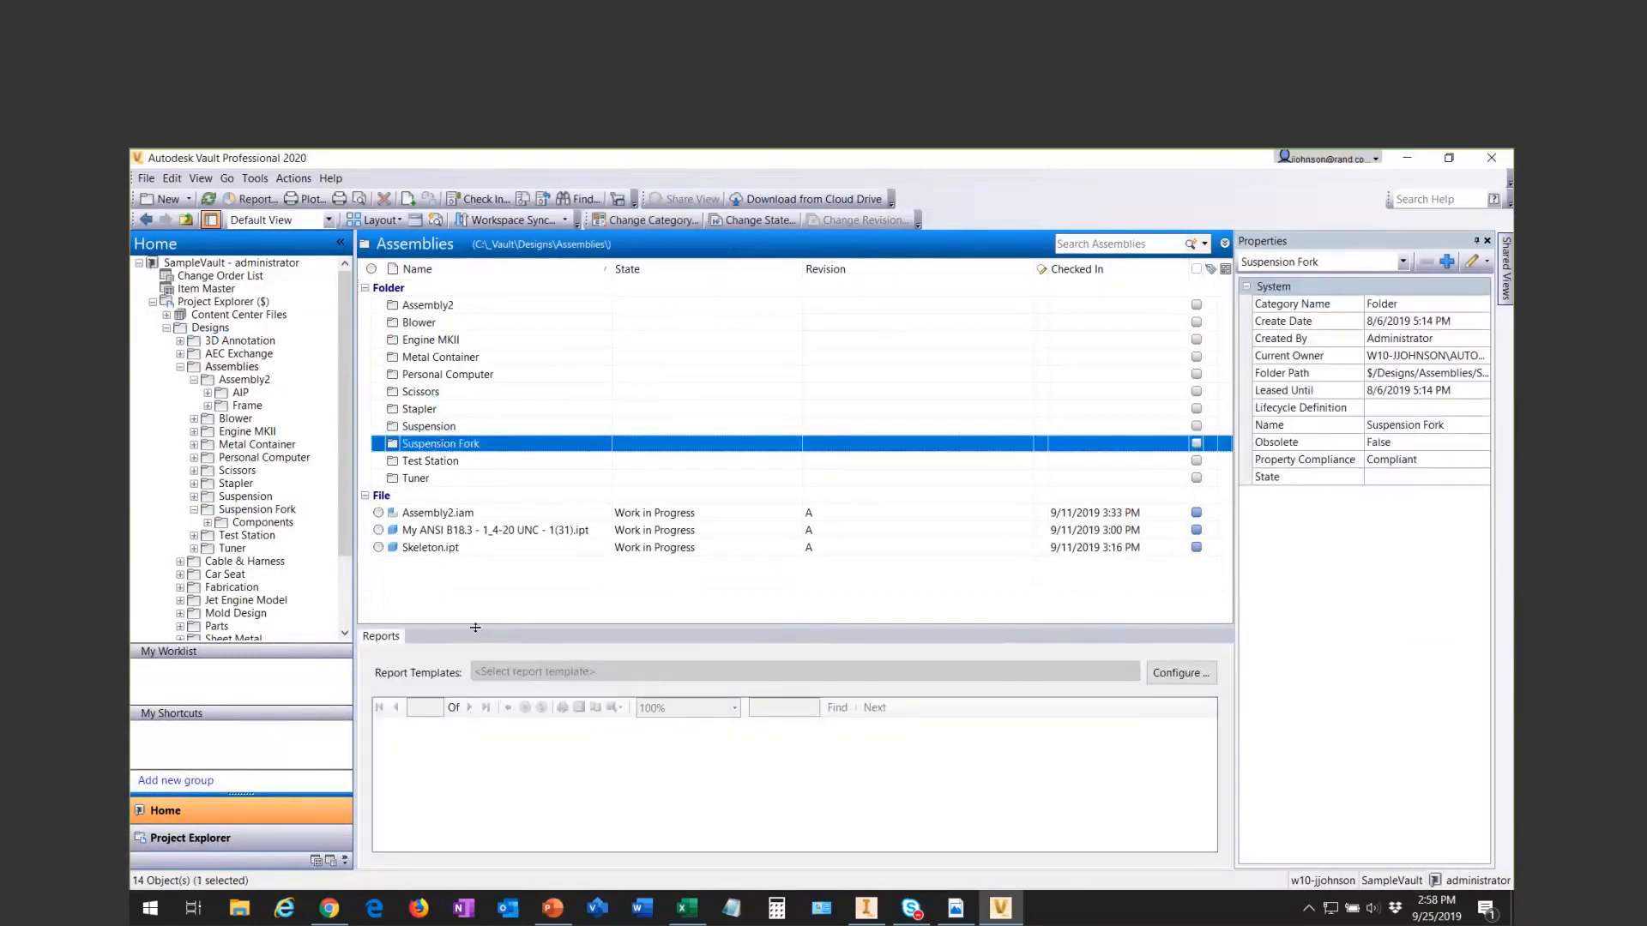
left_click_drag(475, 627, 475, 495)
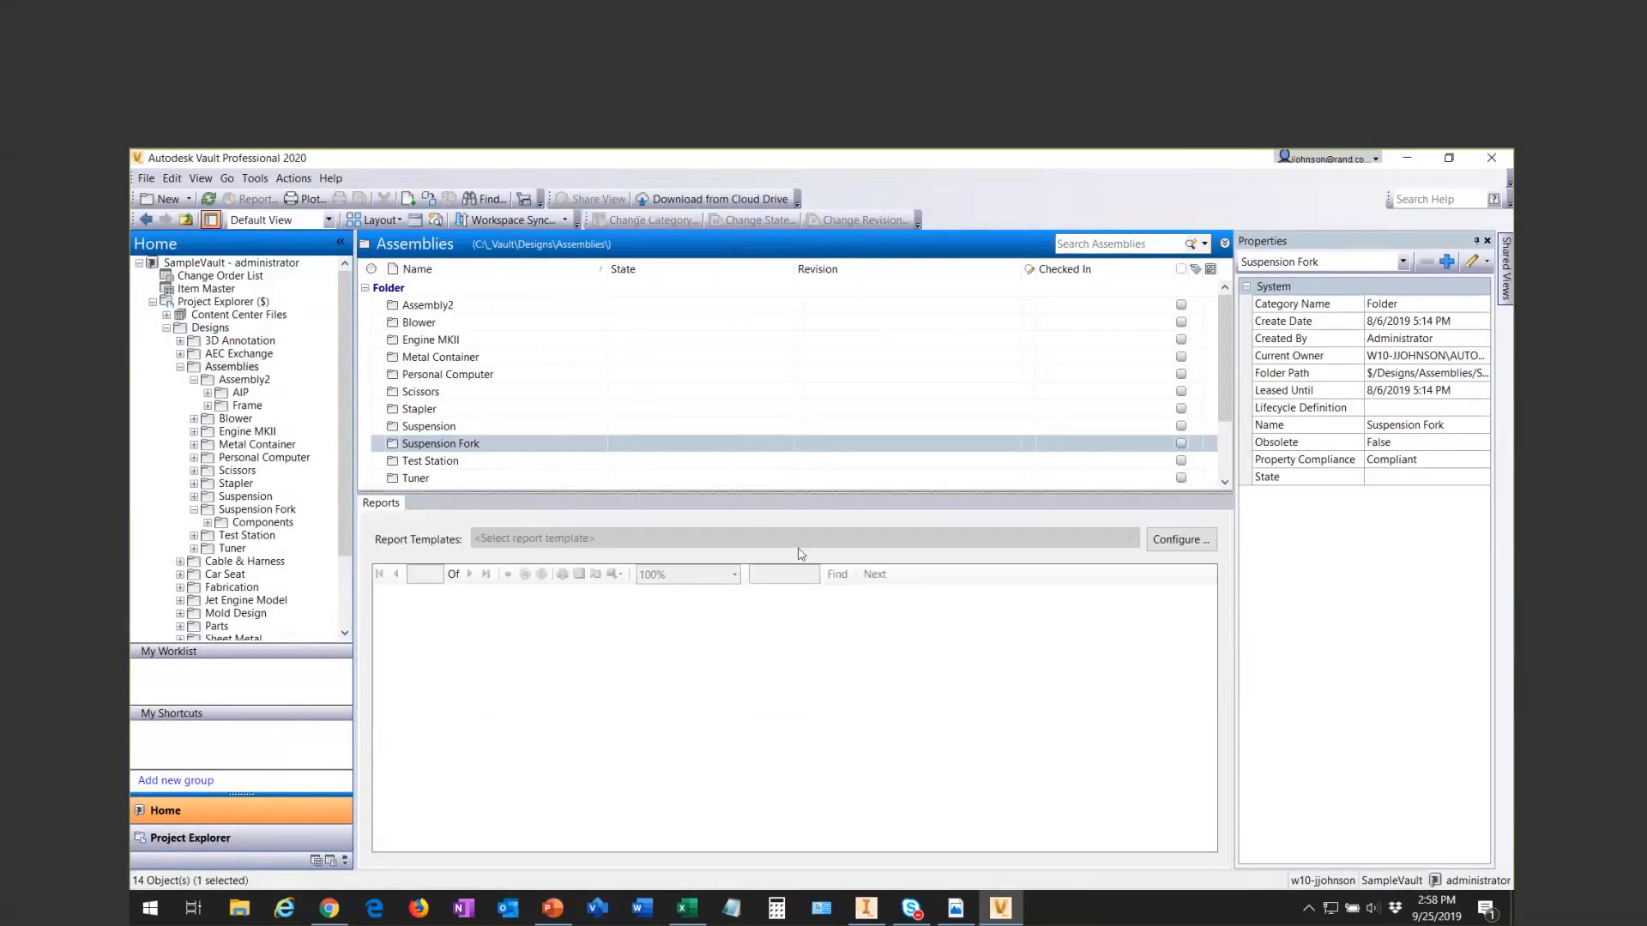
- Configure the folder report with the File By Lifecycle State.rdlc template, including sub-folders and dependents
left_click(1170, 544)
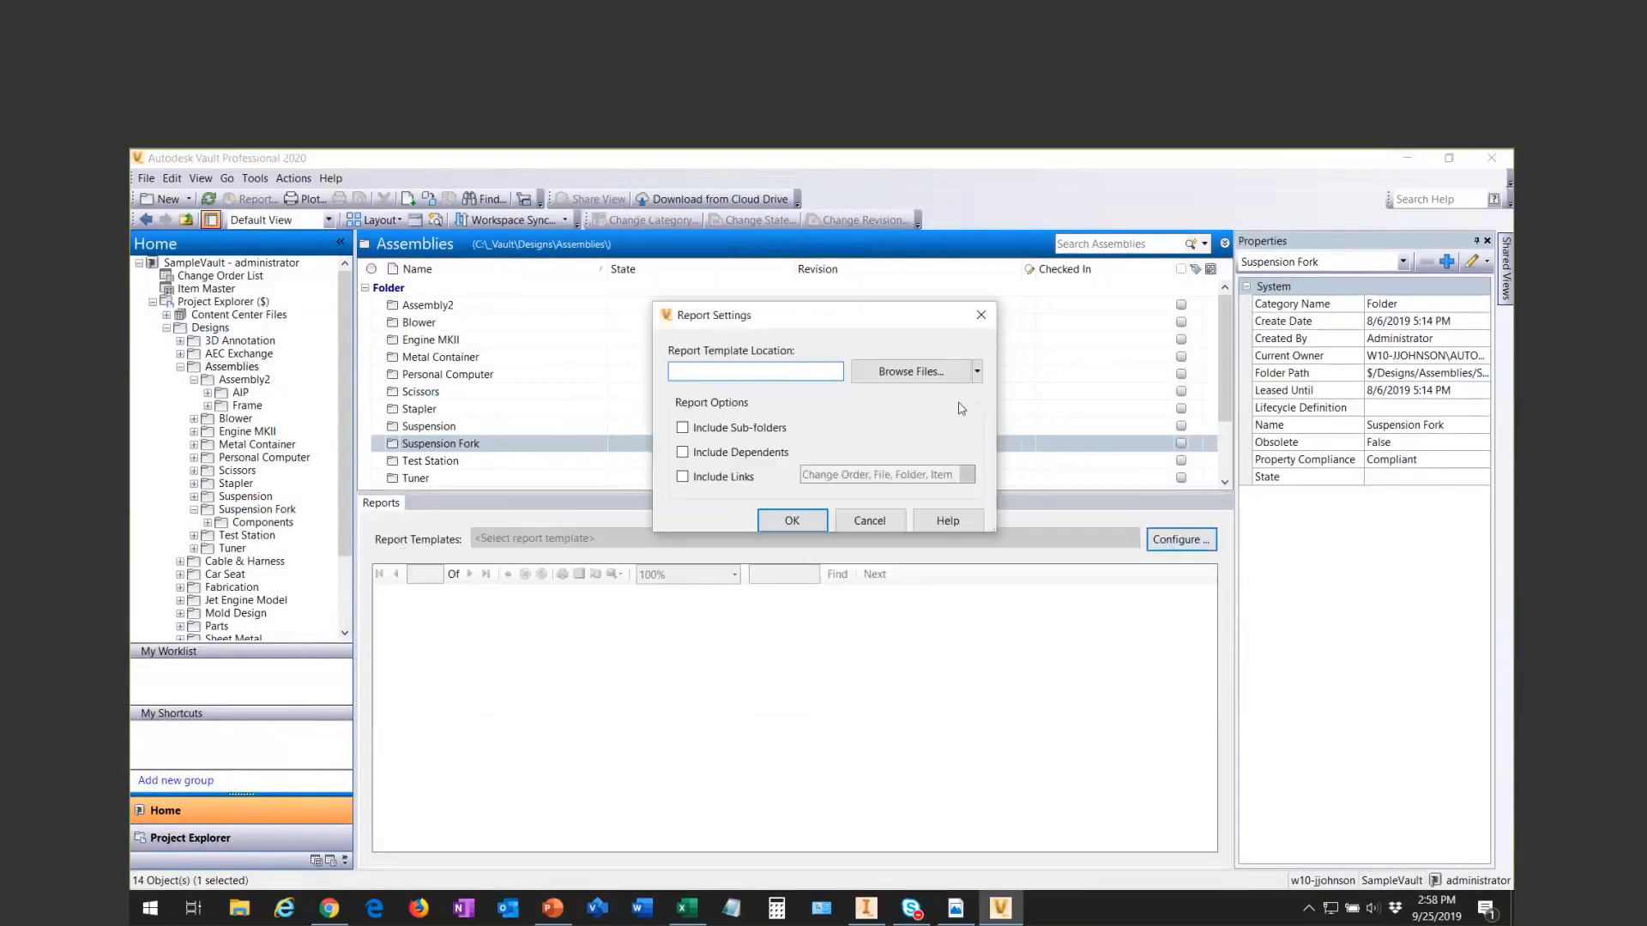
left_click(919, 371)
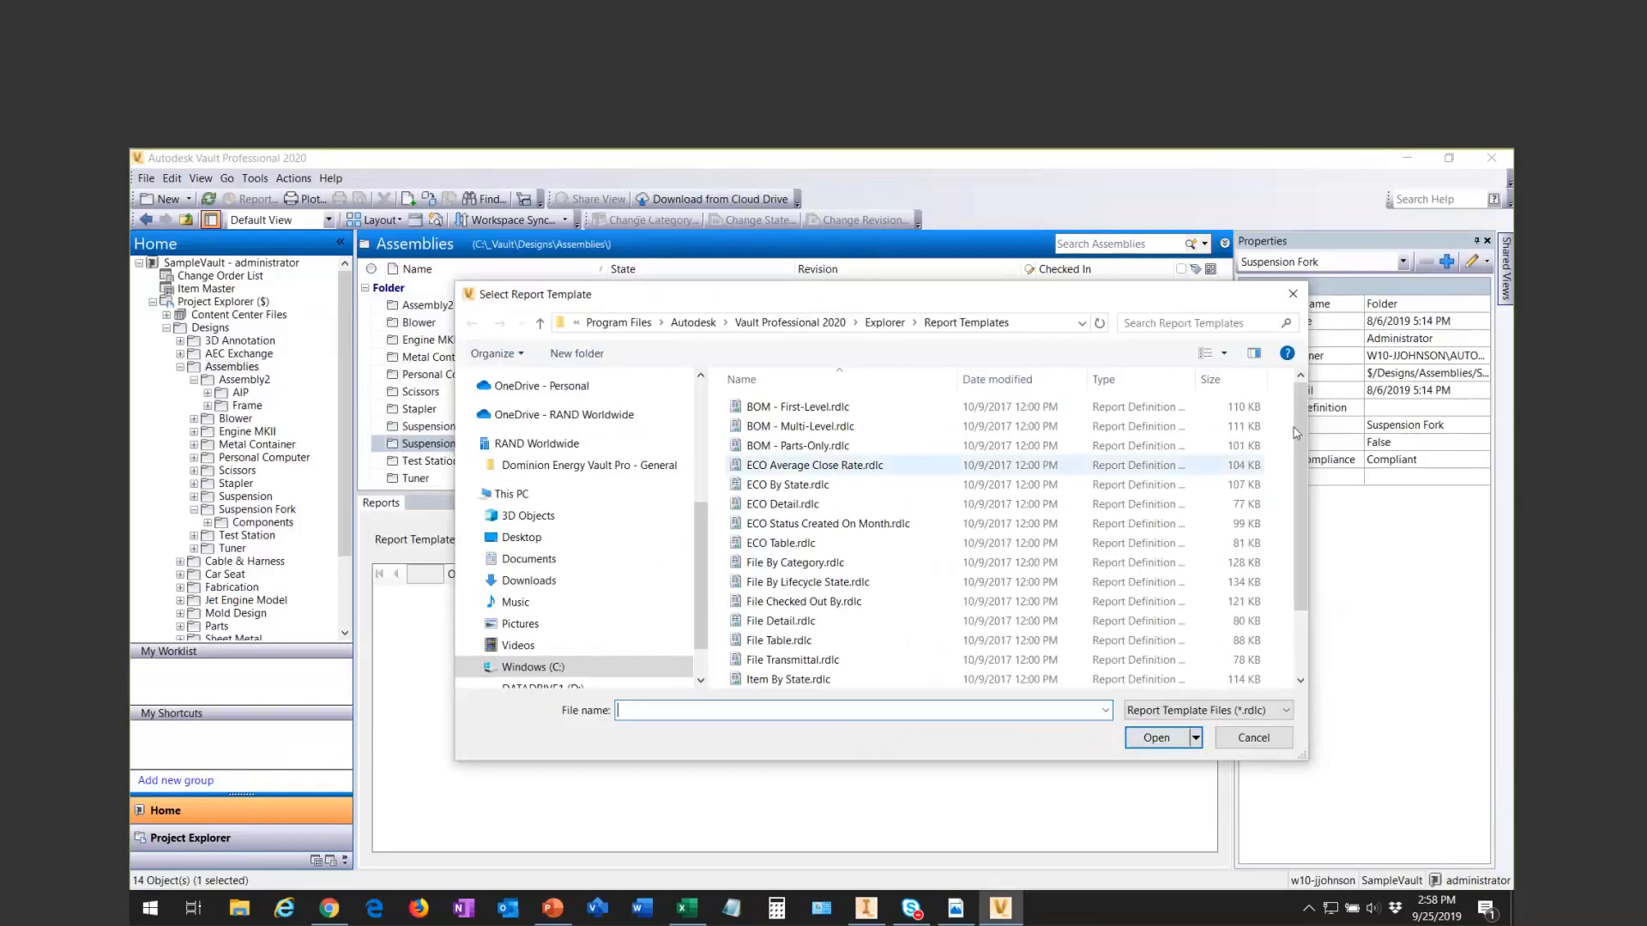
left_click_drag(1299, 434, 1299, 487)
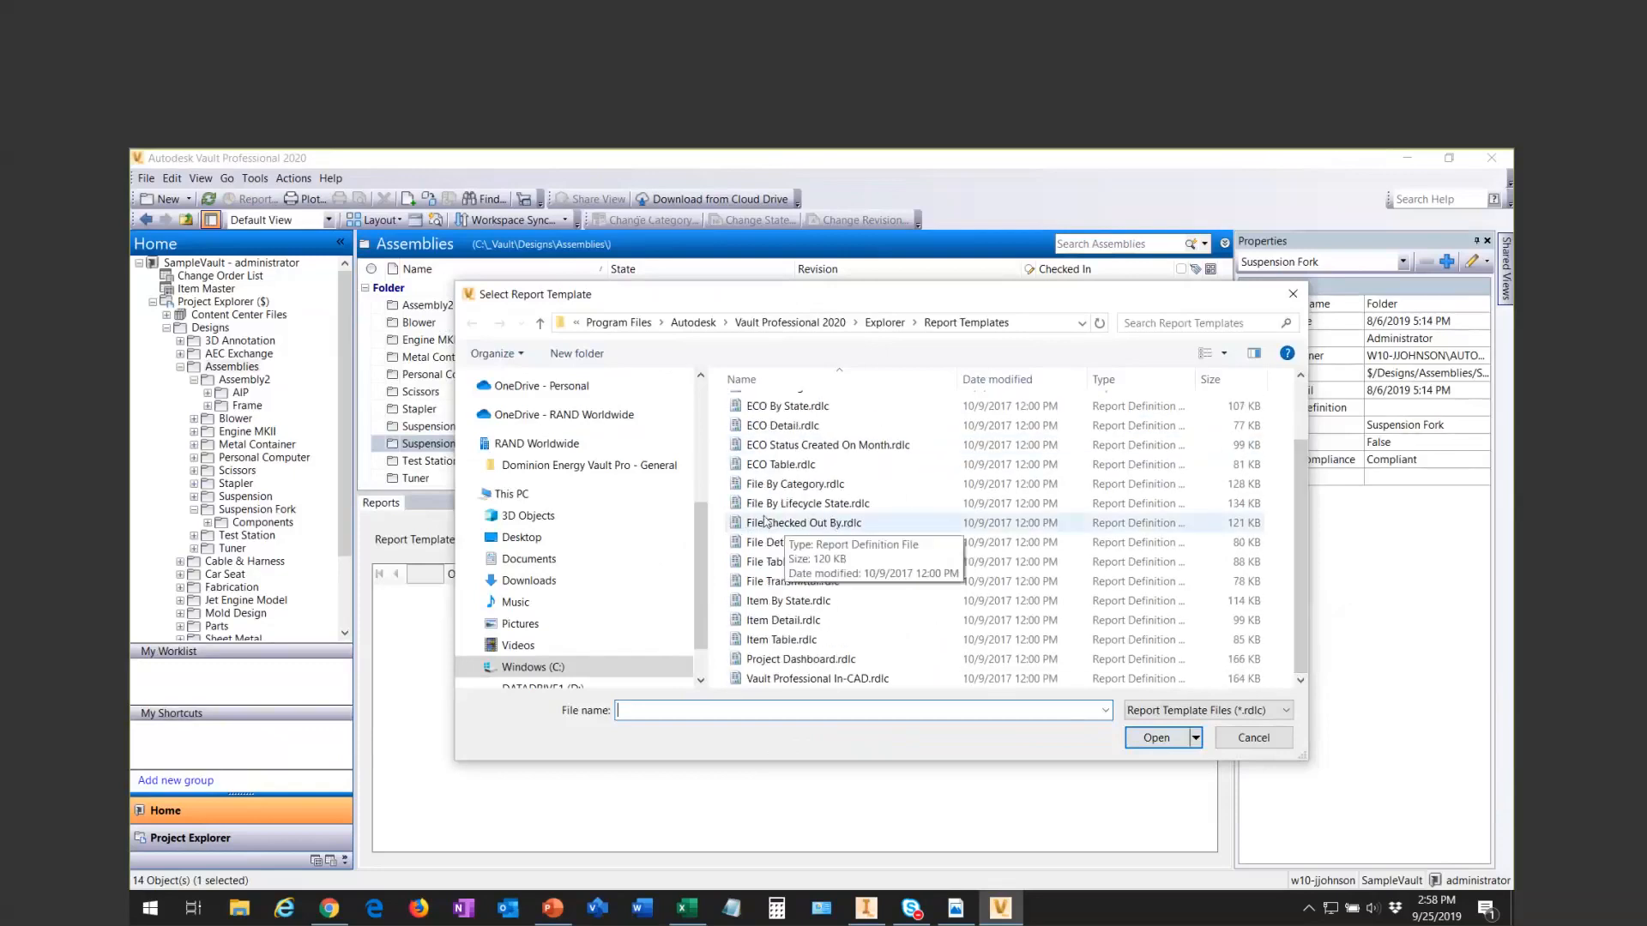
left_click(814, 506)
double_click(813, 506)
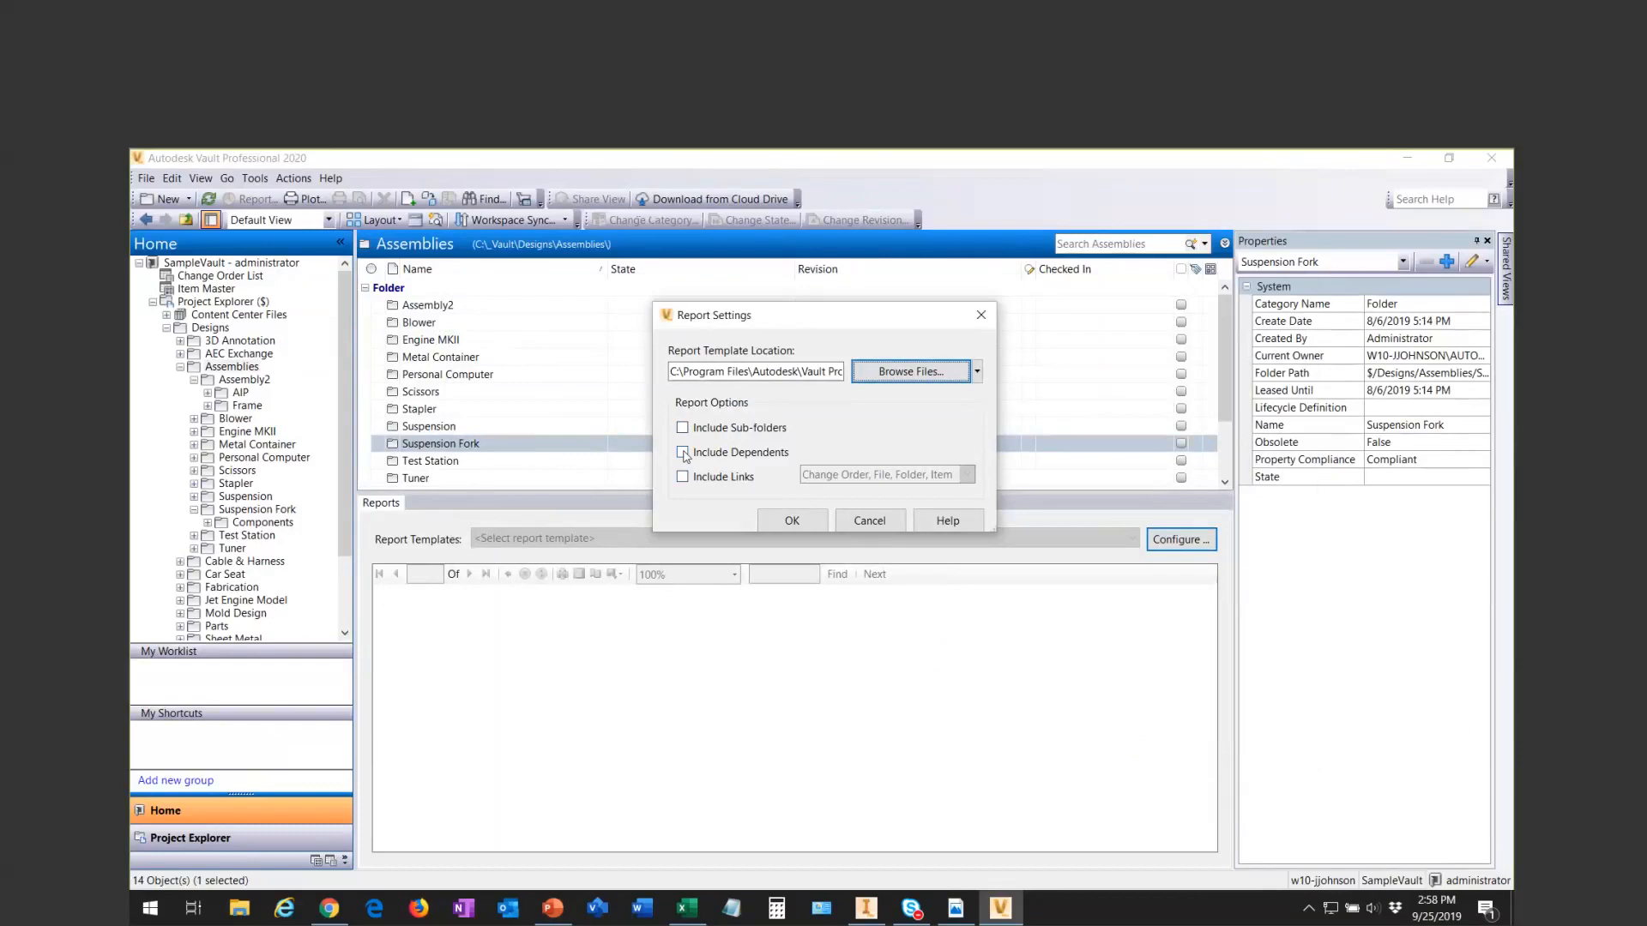
left_click(684, 453)
left_click(682, 428)
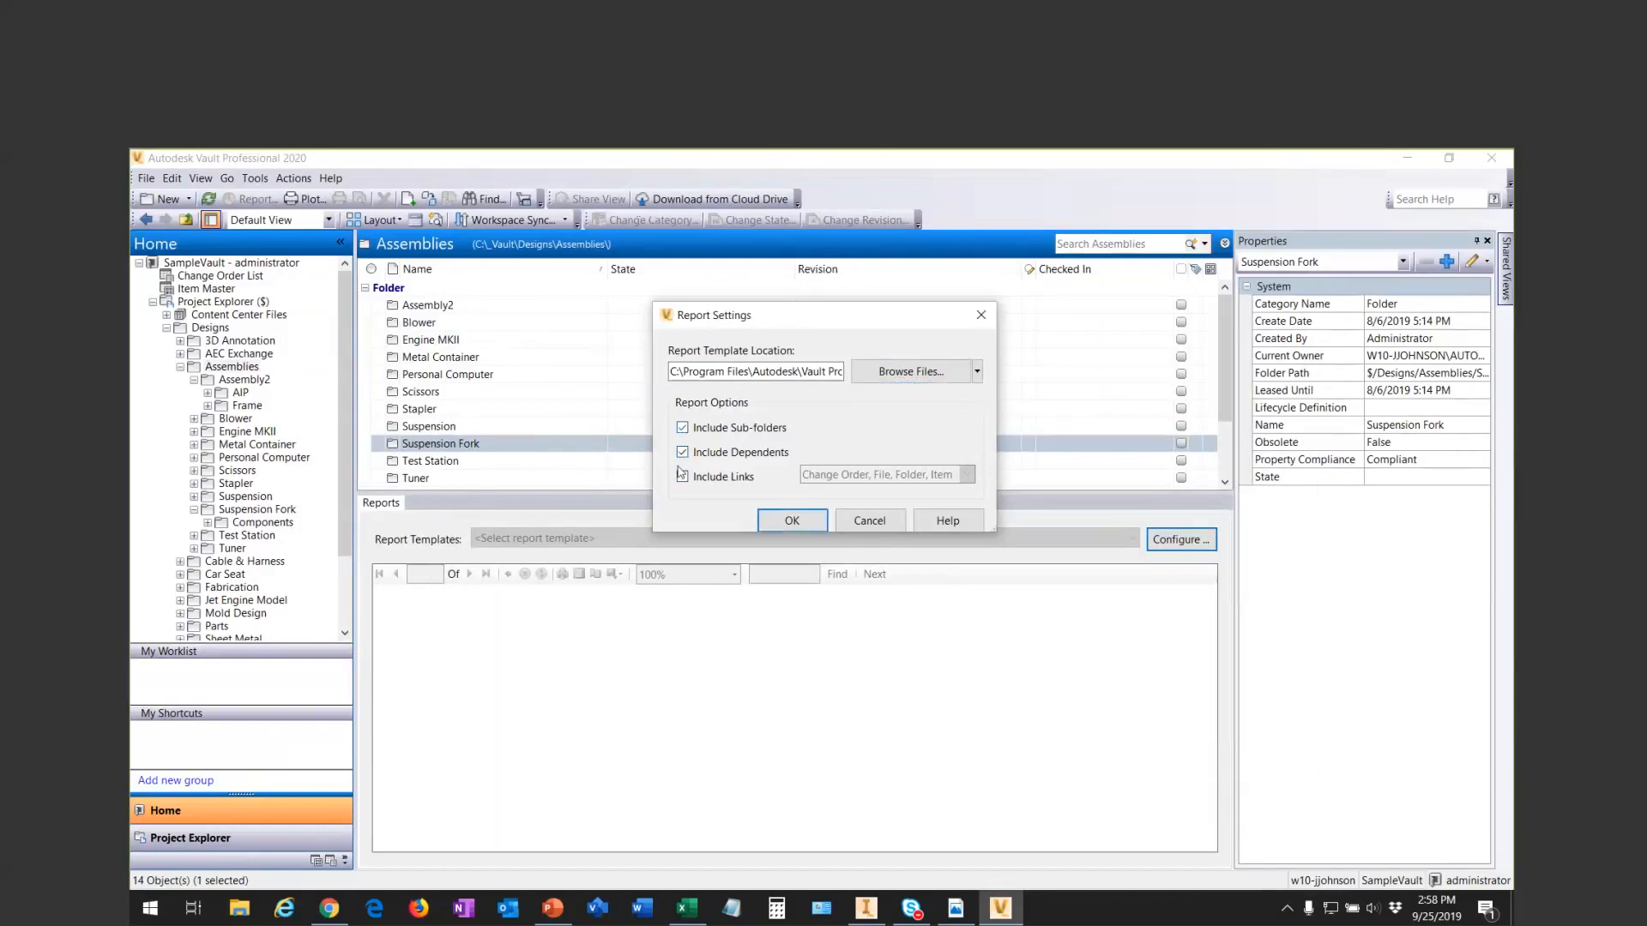
left_click(777, 520)
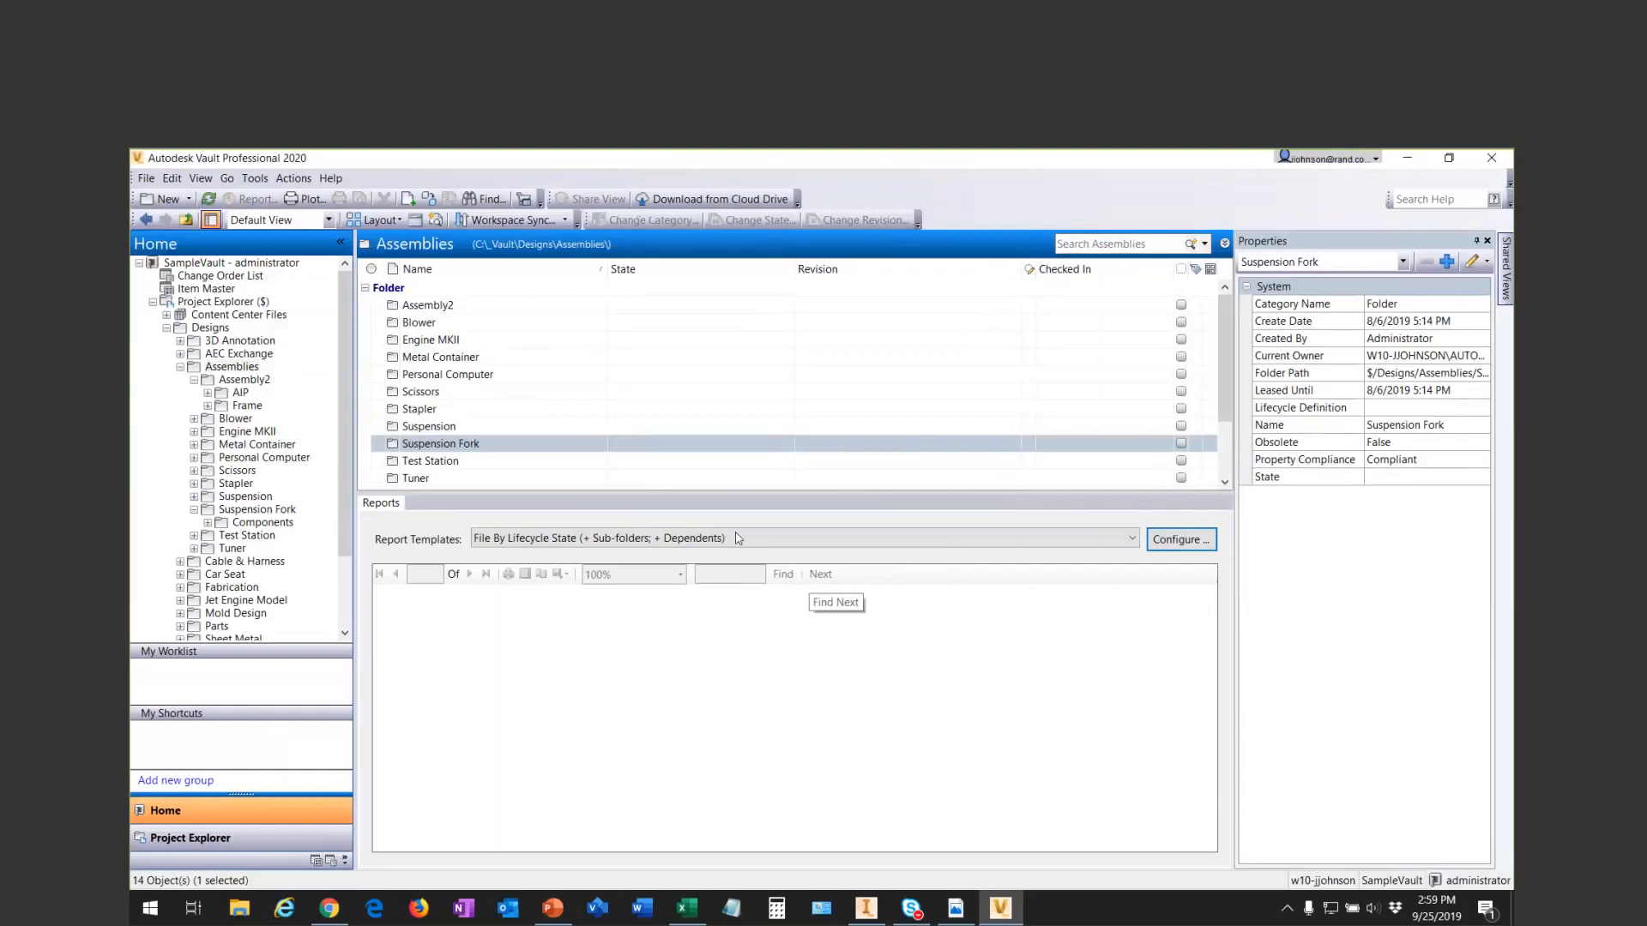
- Examine the lifecycle state report for Suspension Fork, reviewing its chart and the For Review, Obsolete and Released sections
left_click_drag(731, 477, 733, 440)
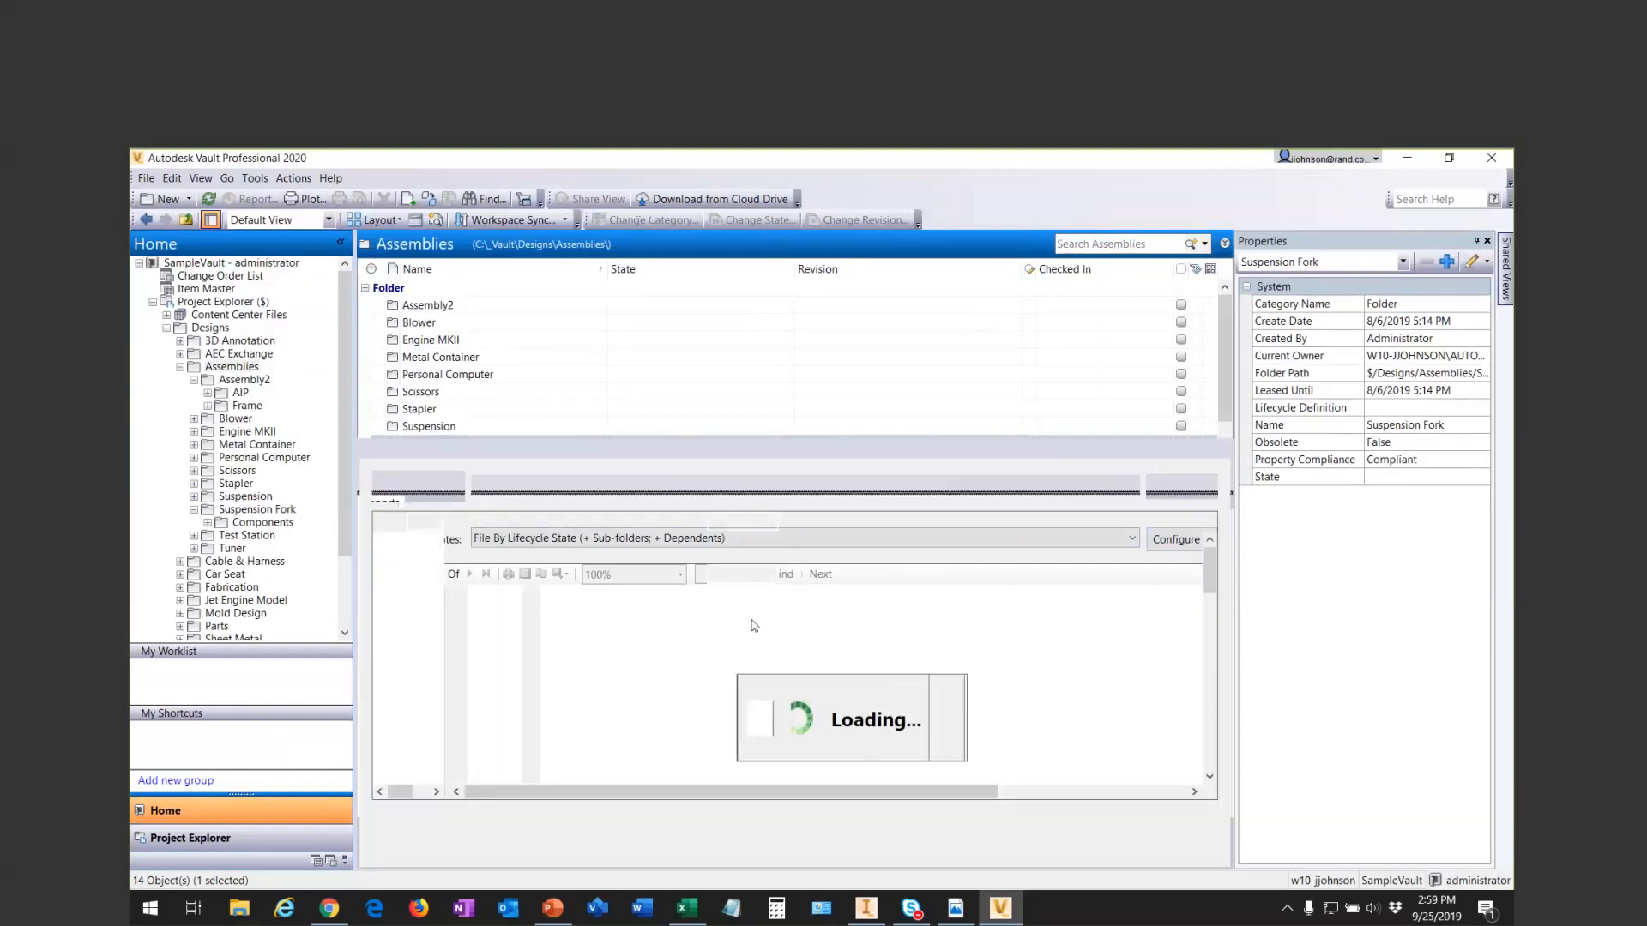
left_click_drag(1210, 582, 1212, 624)
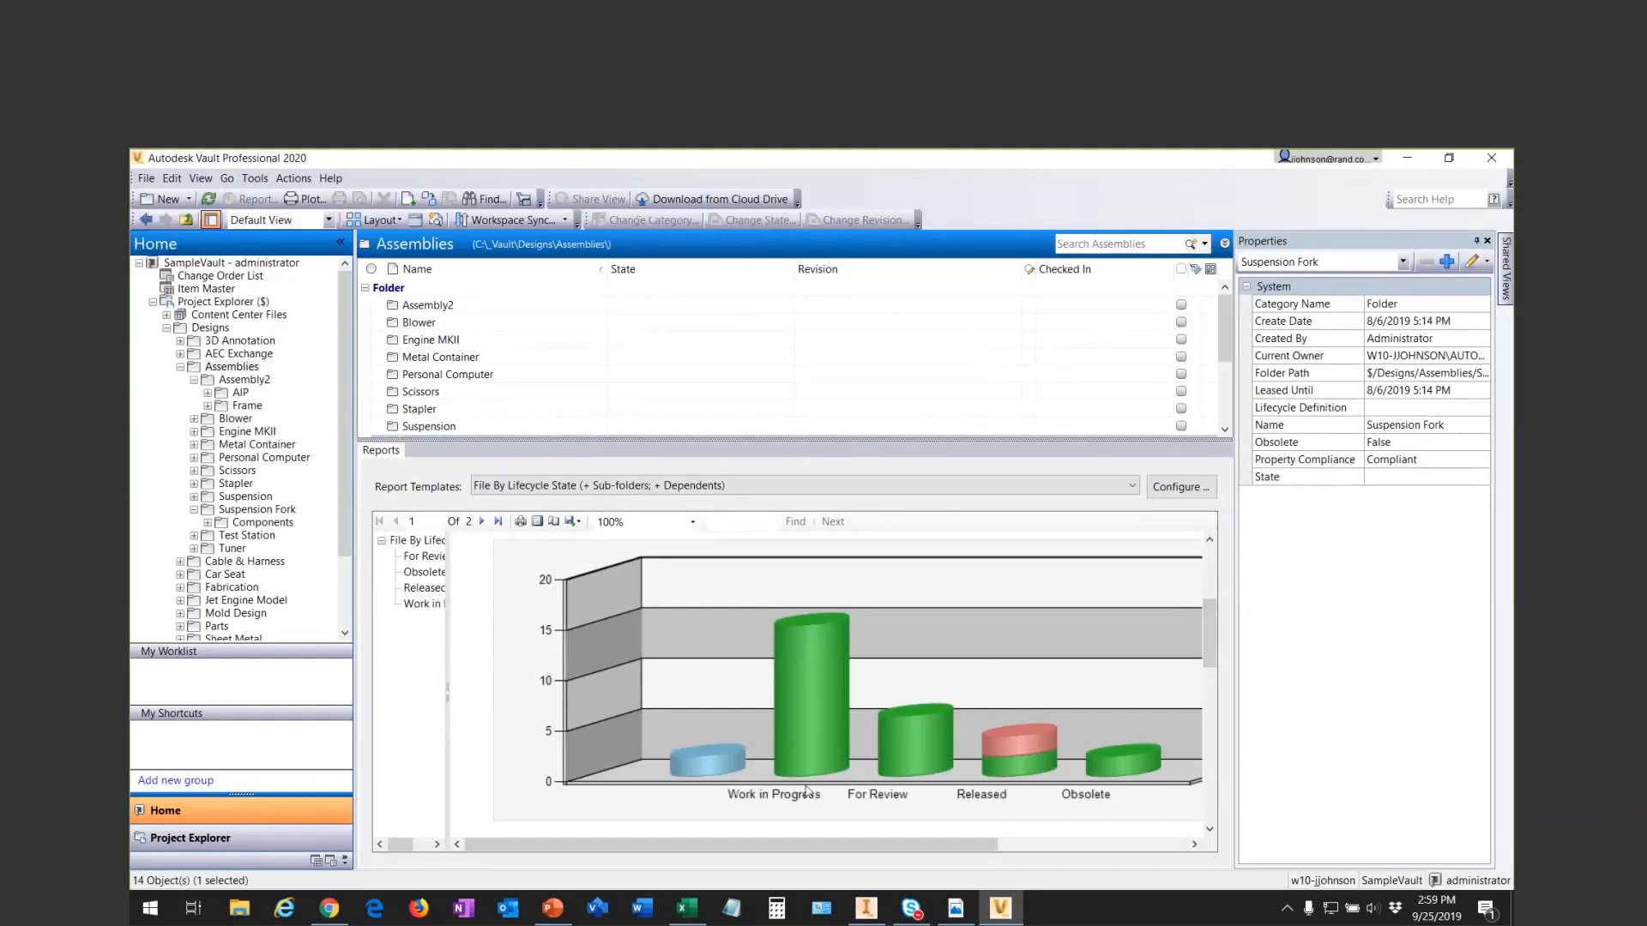
scroll(808, 782, "down", 1)
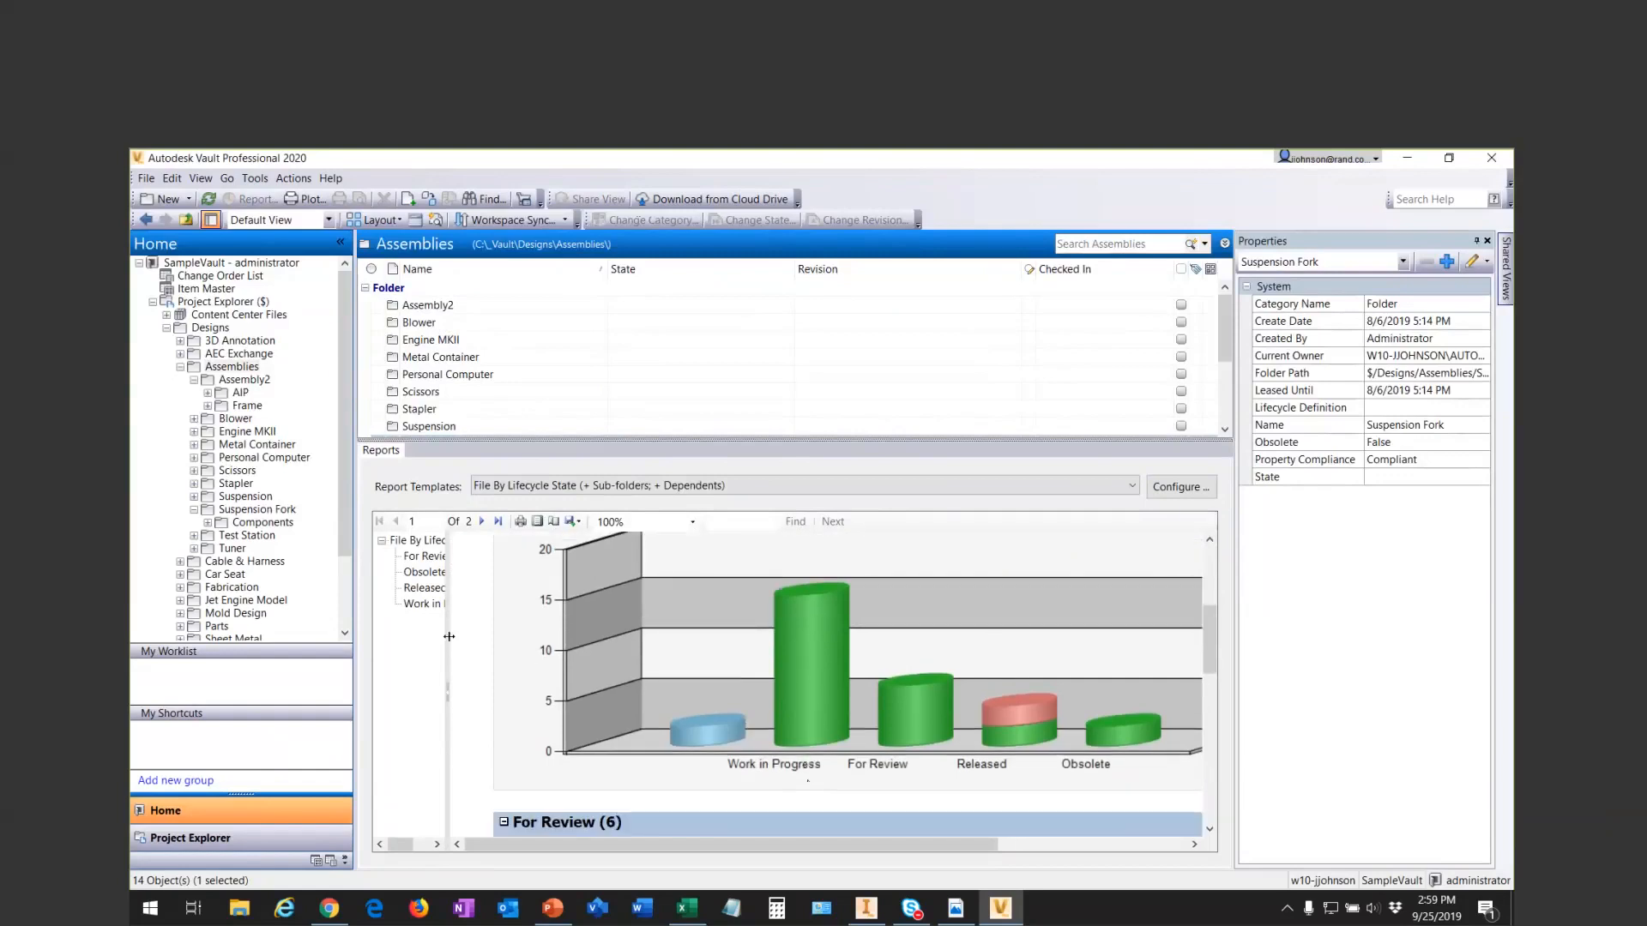
left_click_drag(449, 636, 487, 636)
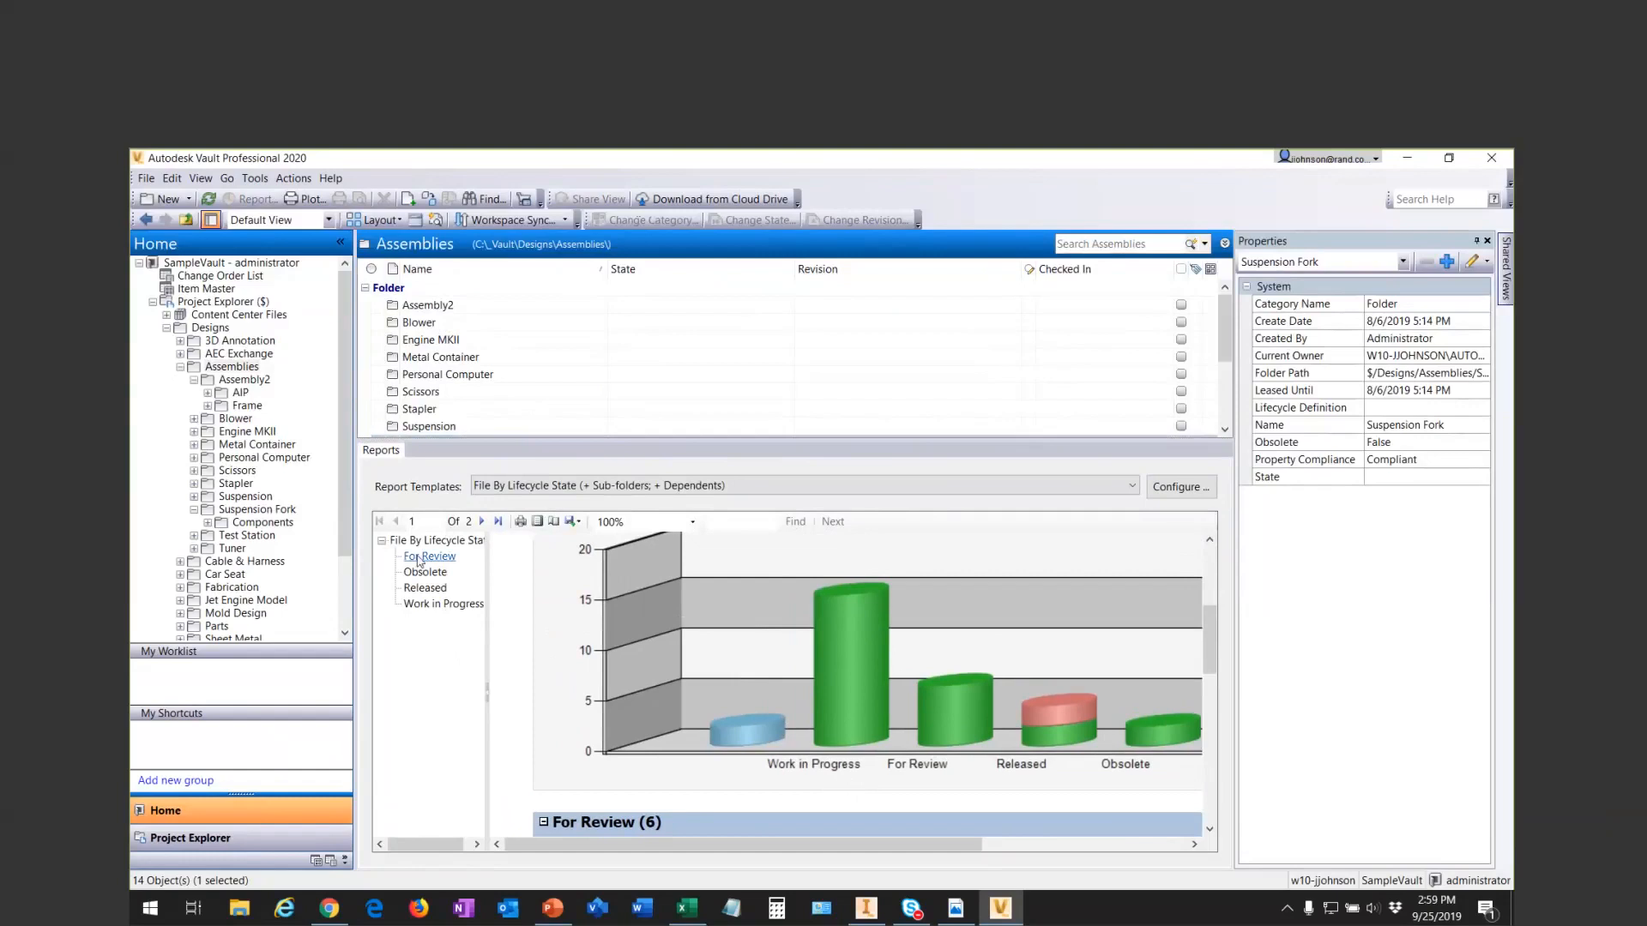
left_click(420, 557)
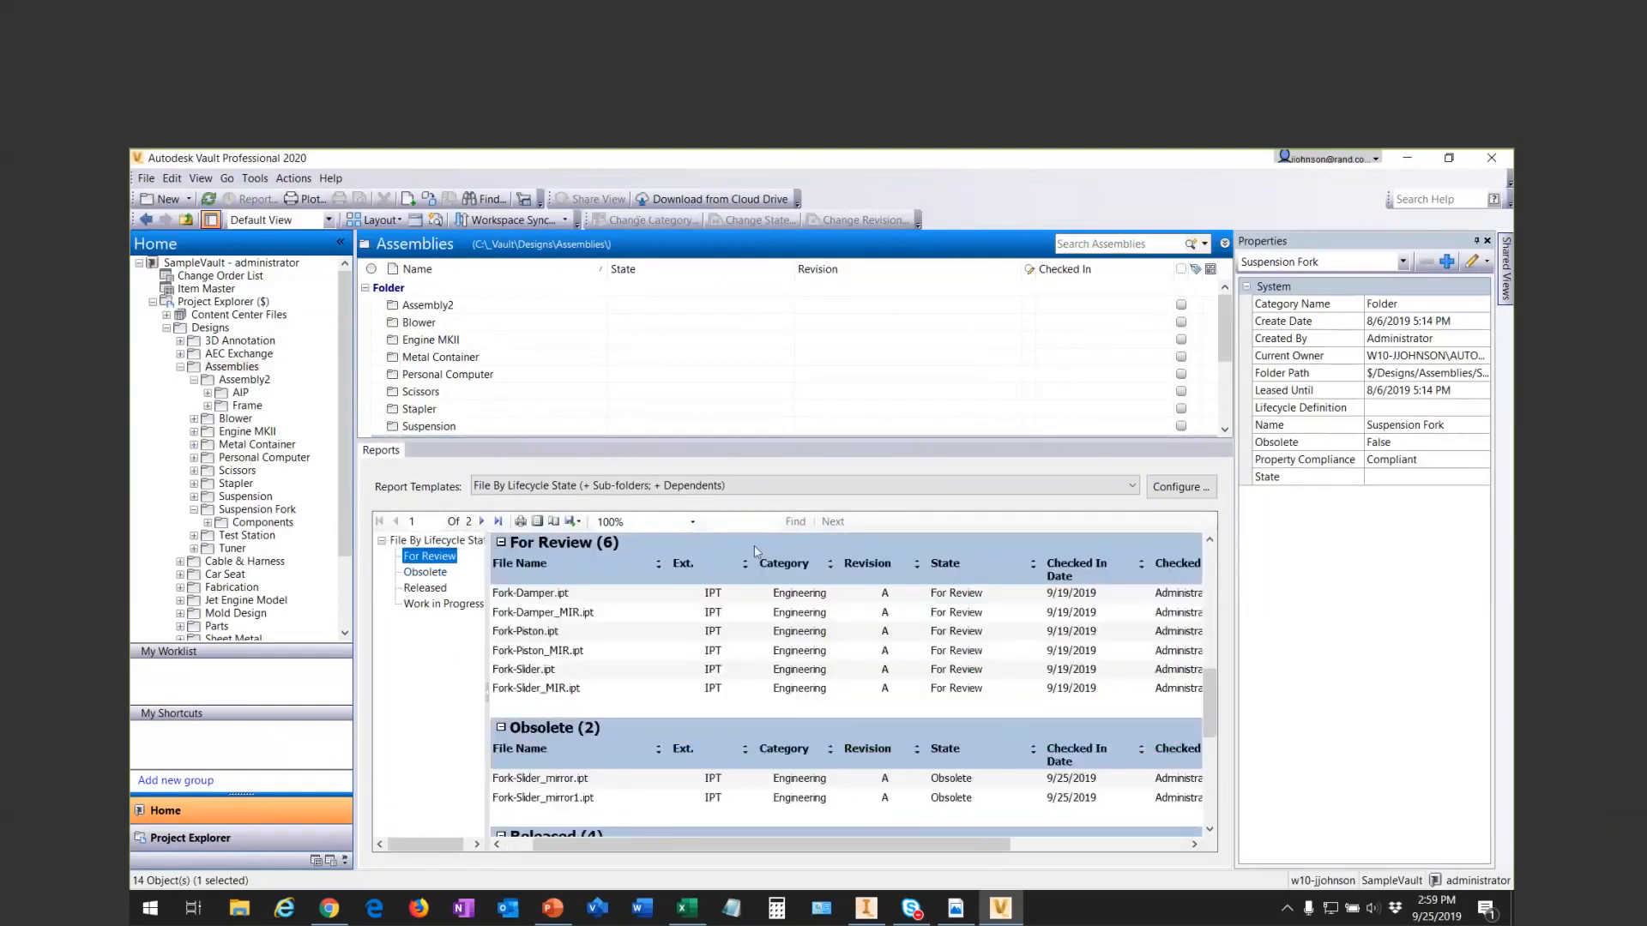
left_click(420, 571)
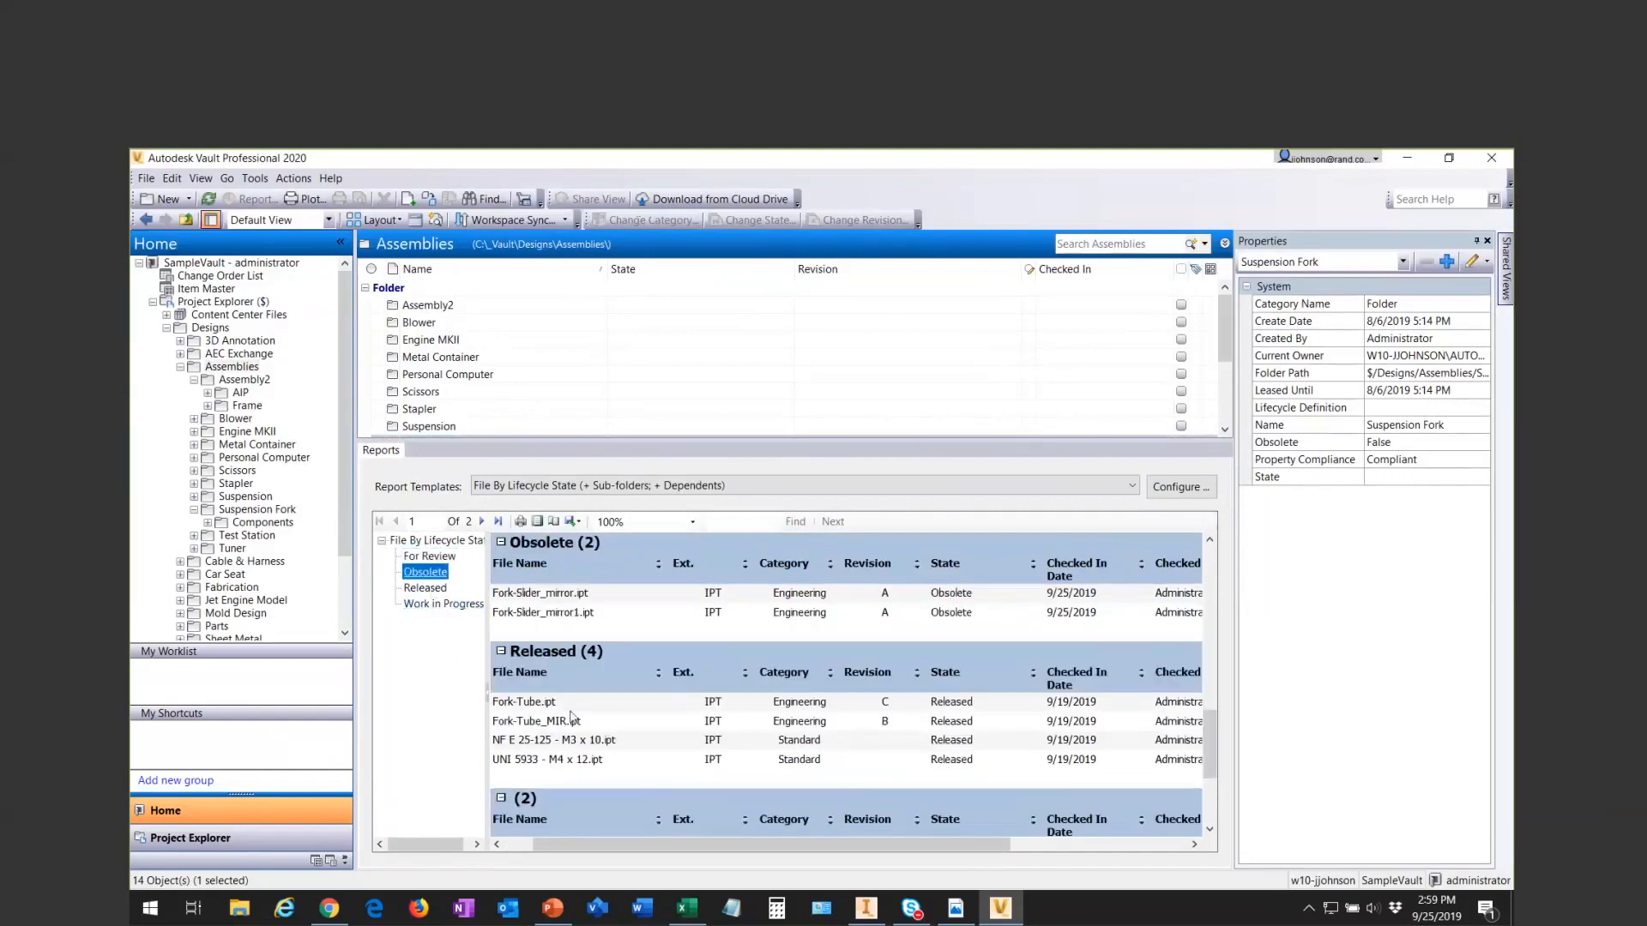
left_click_drag(1209, 738, 1206, 630)
left_click(425, 588)
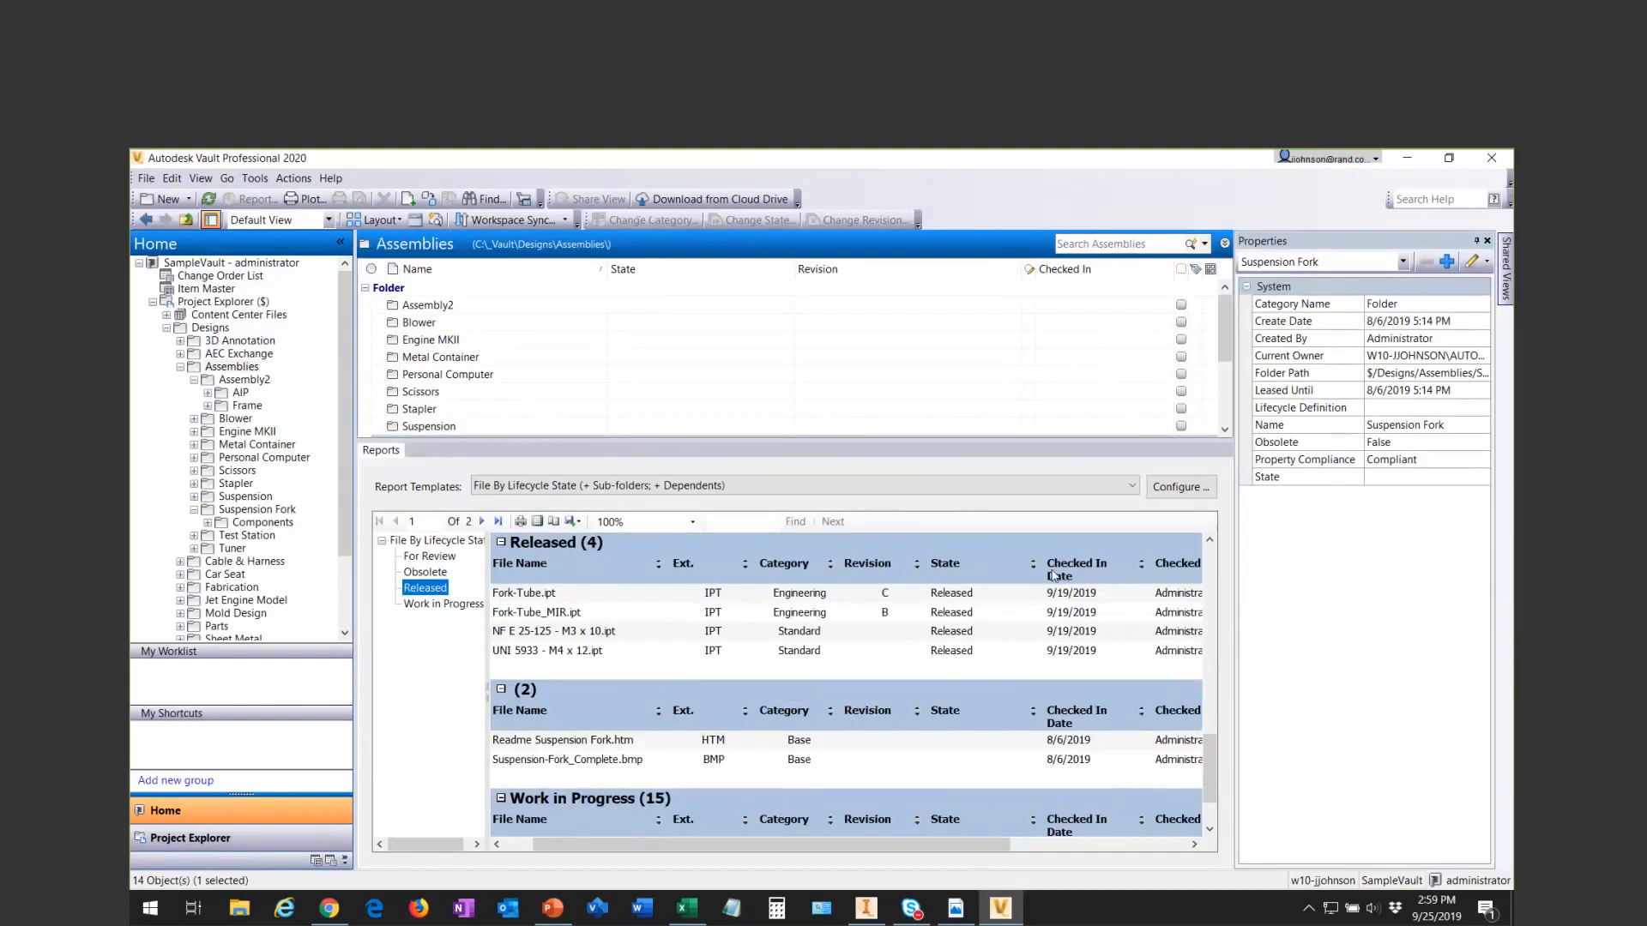
- Return to the For Review entry in the Suspension Fork lifecycle report and look over its header details and chart
left_click(429, 556)
scroll(656, 625, "up", 5)
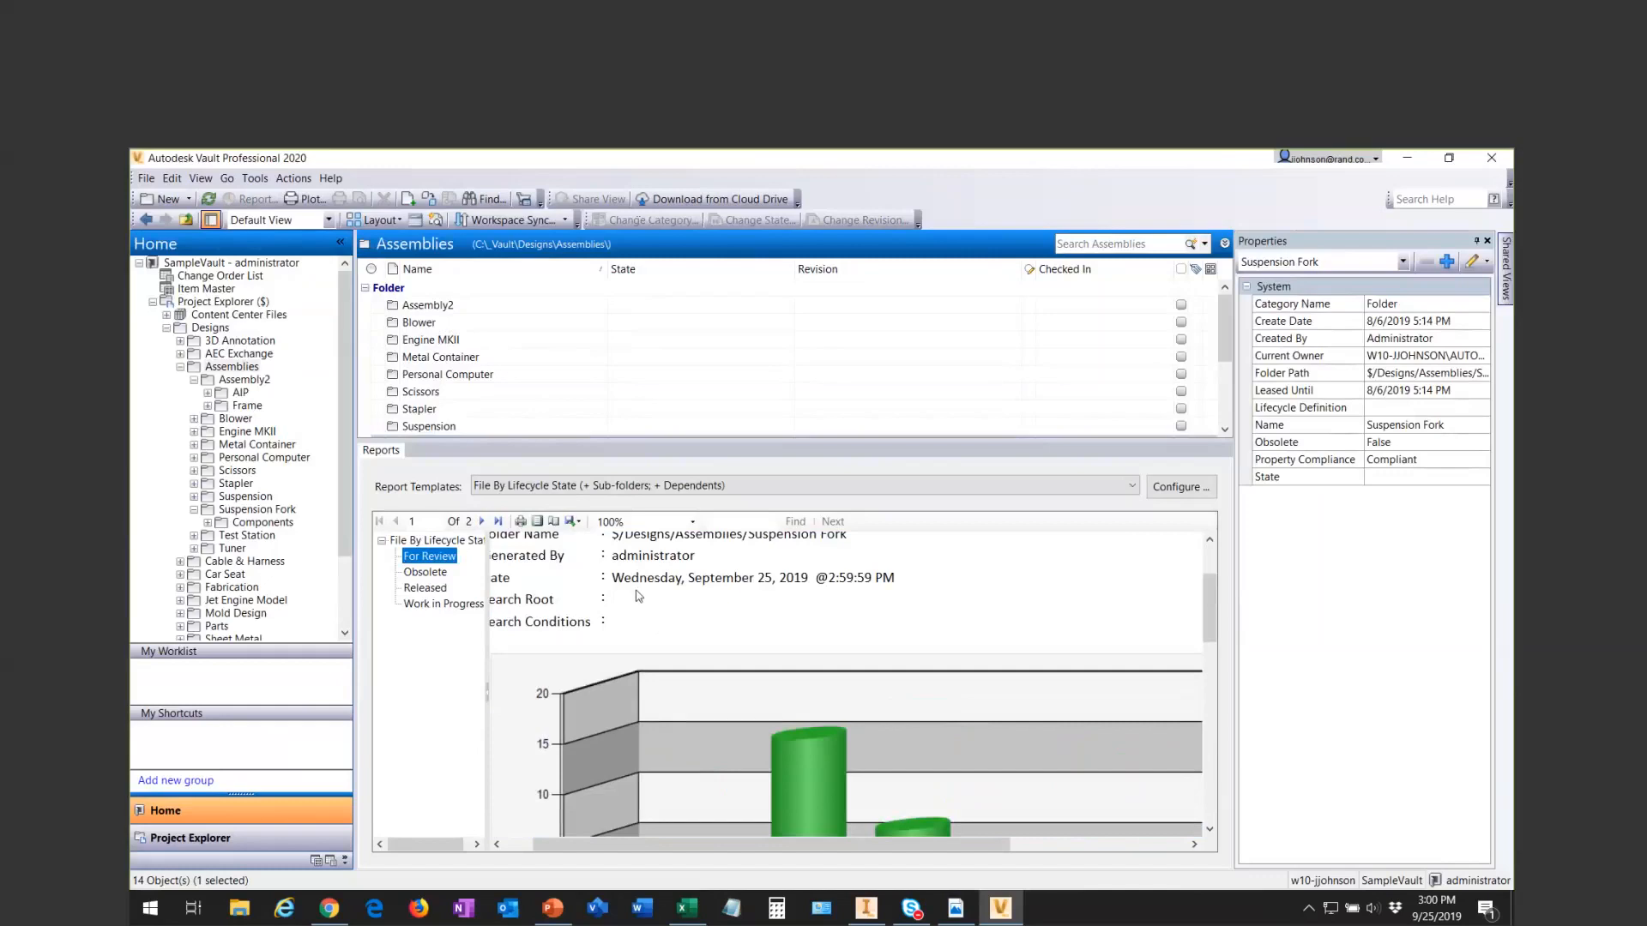
- Switch to Inventor and start Data Mapping for the Suspension-Fork_Complete.iam assembly
left_click(868, 907)
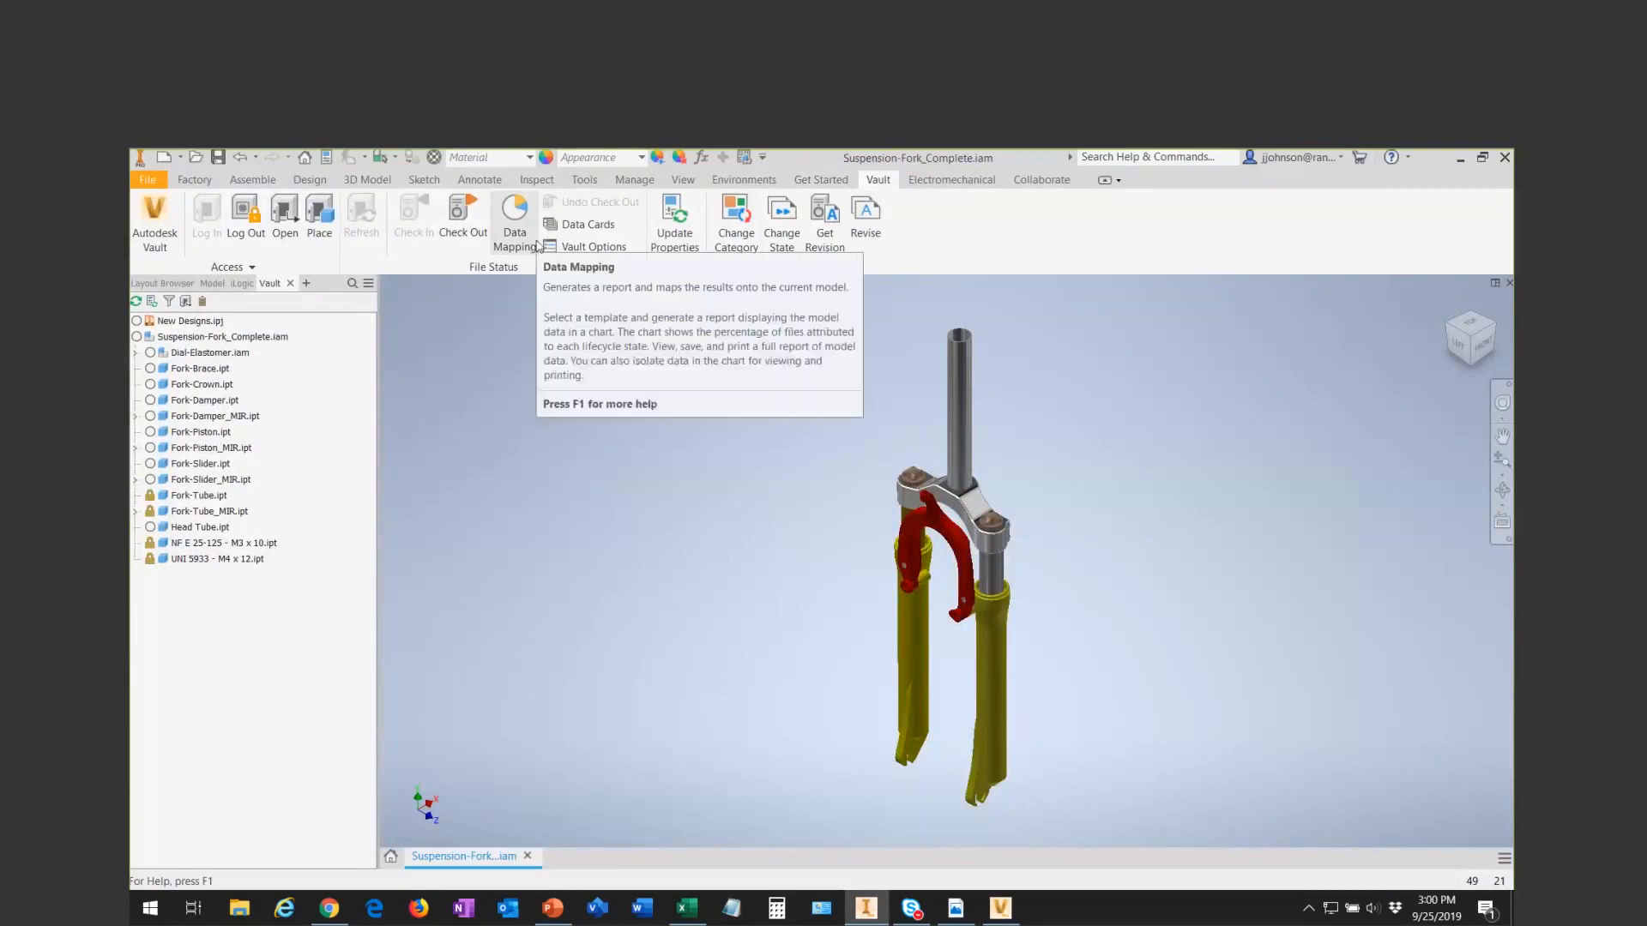
left_click(515, 224)
left_click(1475, 728)
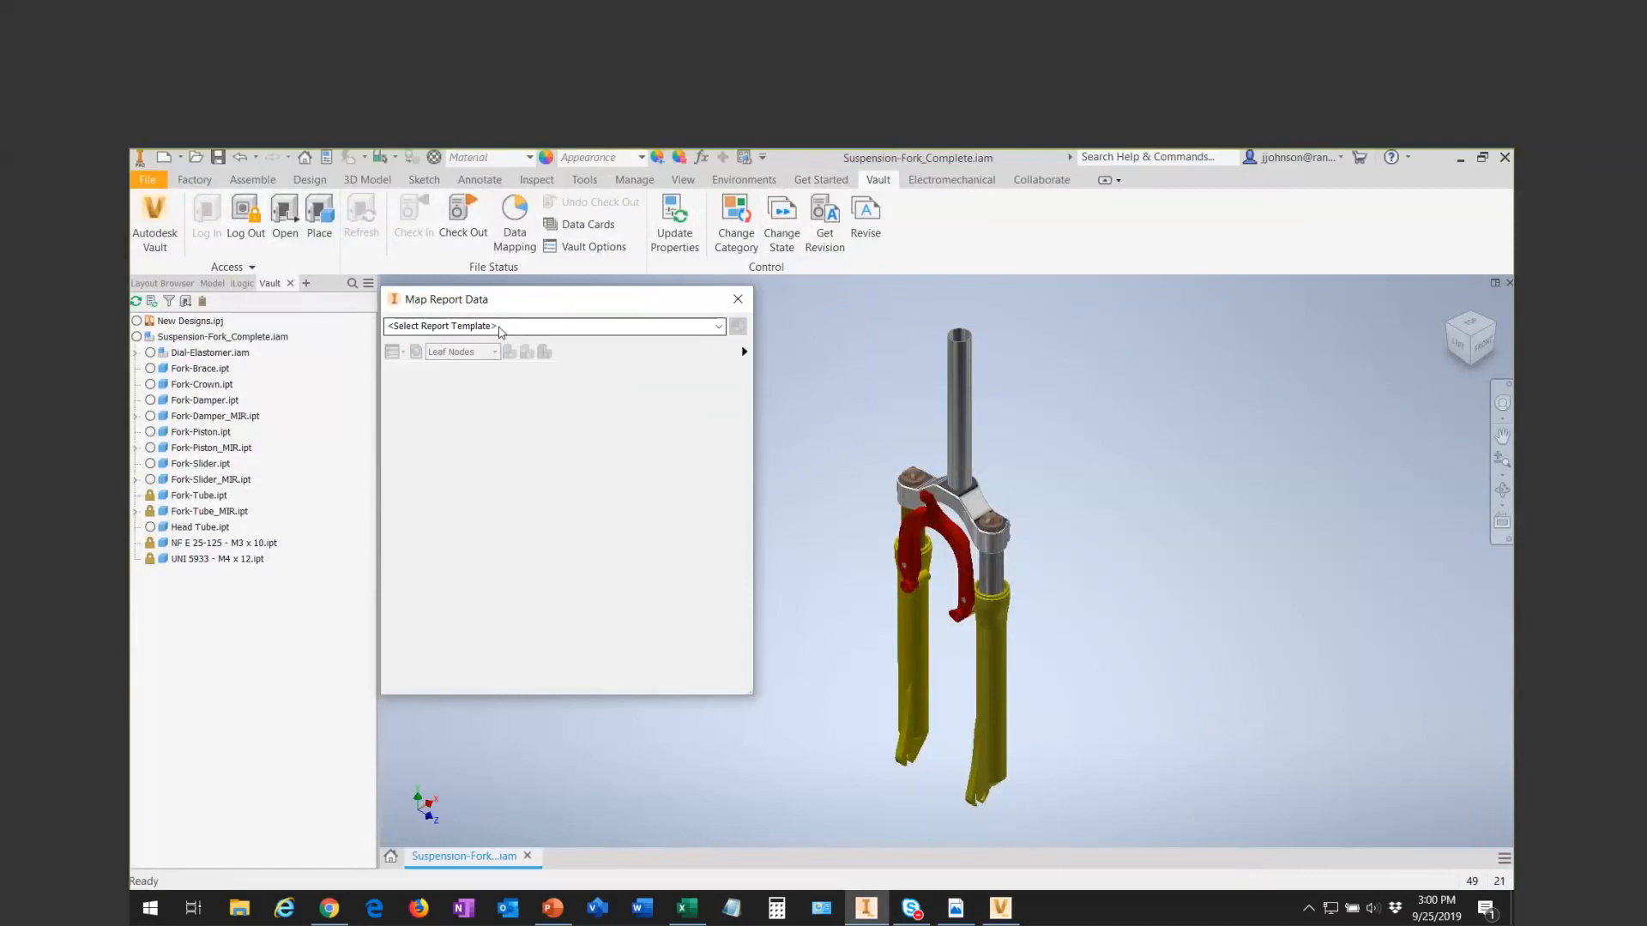
- Examine the local report templates and the path of Vault Professional 2020's Explorer\Report Templates folder, leaving without choosing one
left_click(718, 327)
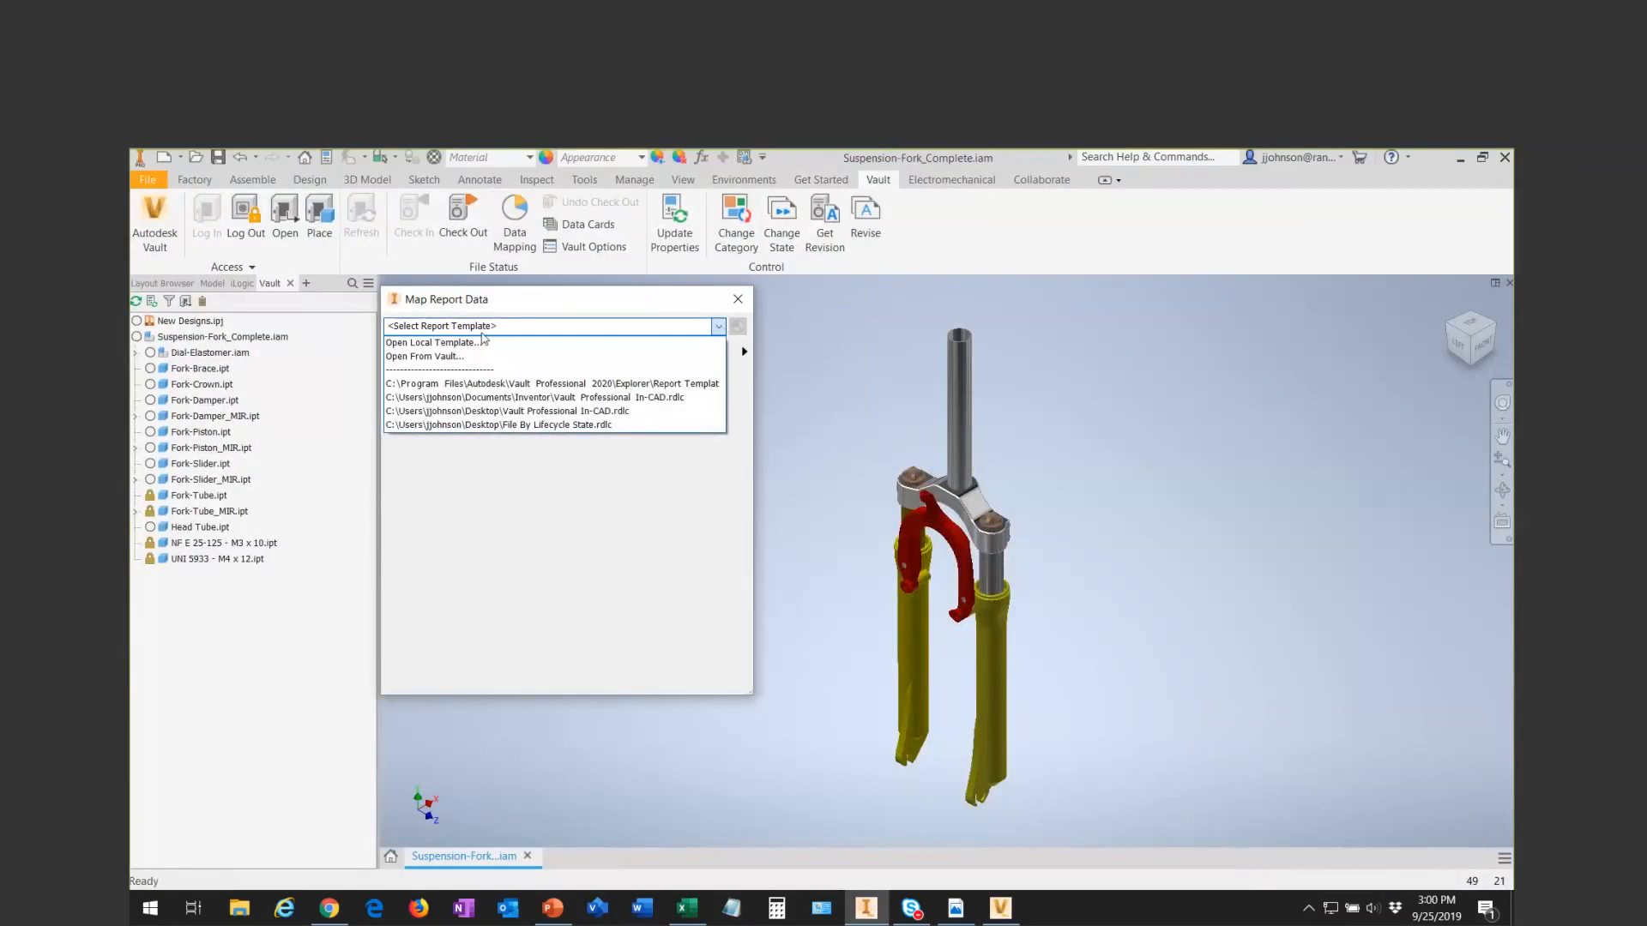
left_click(456, 343)
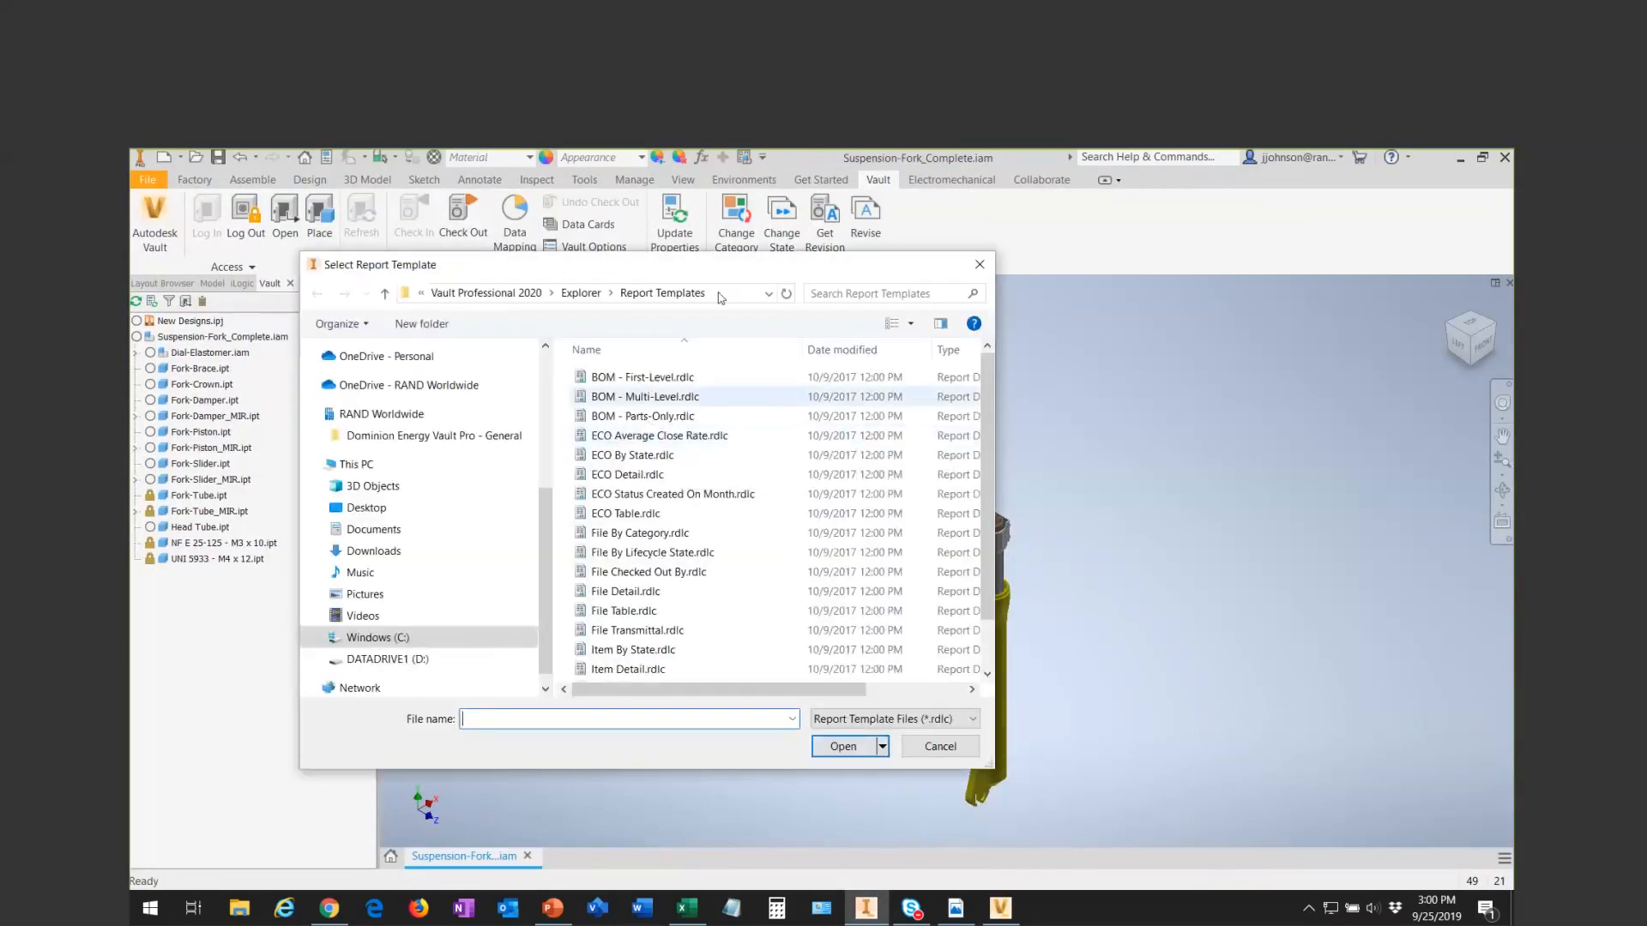
left_click(721, 298)
left_click(672, 302)
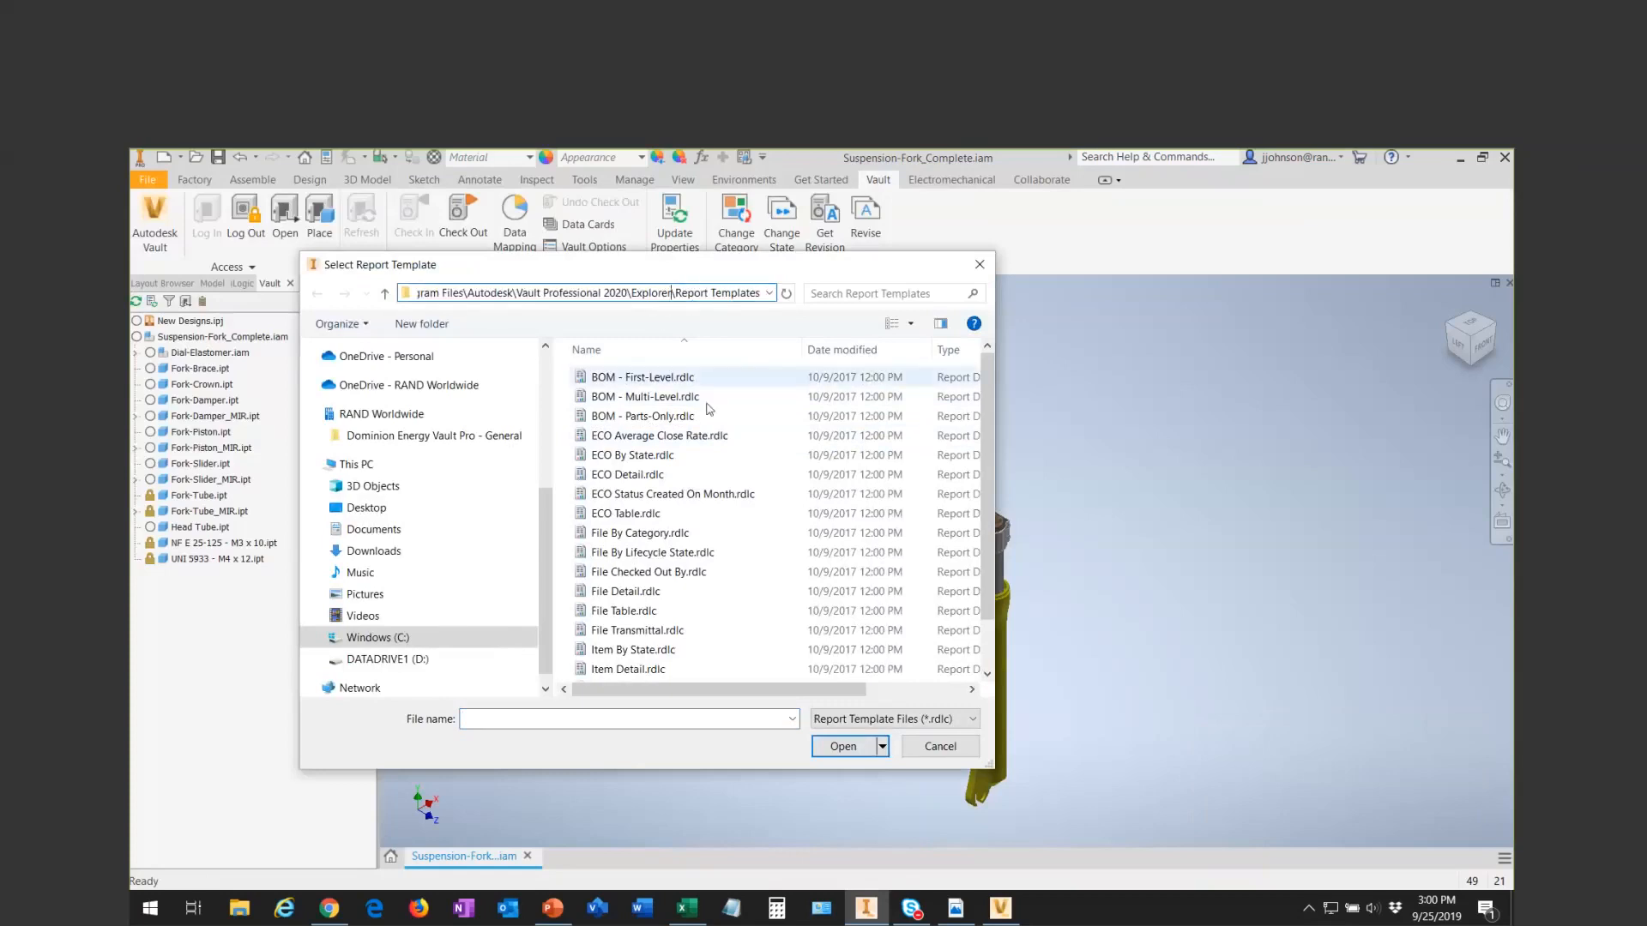
mouse_move(986, 373)
left_mouse_down()
mouse_move(985, 427)
mouse_move(985, 365)
left_mouse_up()
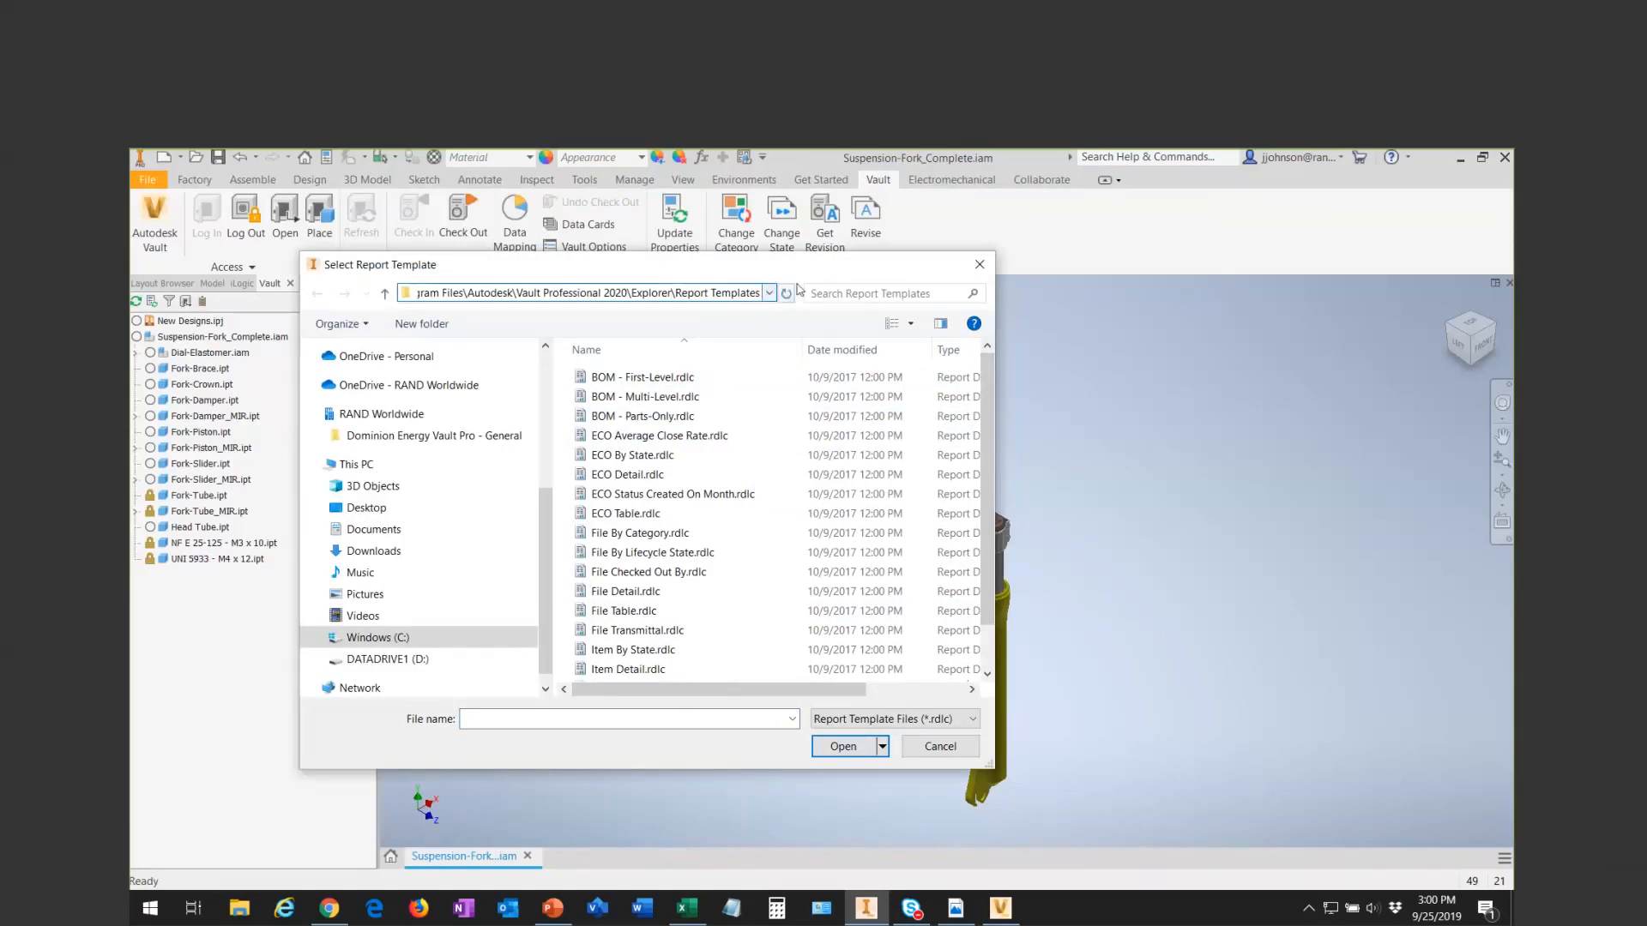
left_click(944, 744)
- Generate the mapped report using the Vault Professional In-CAD.rdlc template from the Documents\Inventor folder
left_click(718, 328)
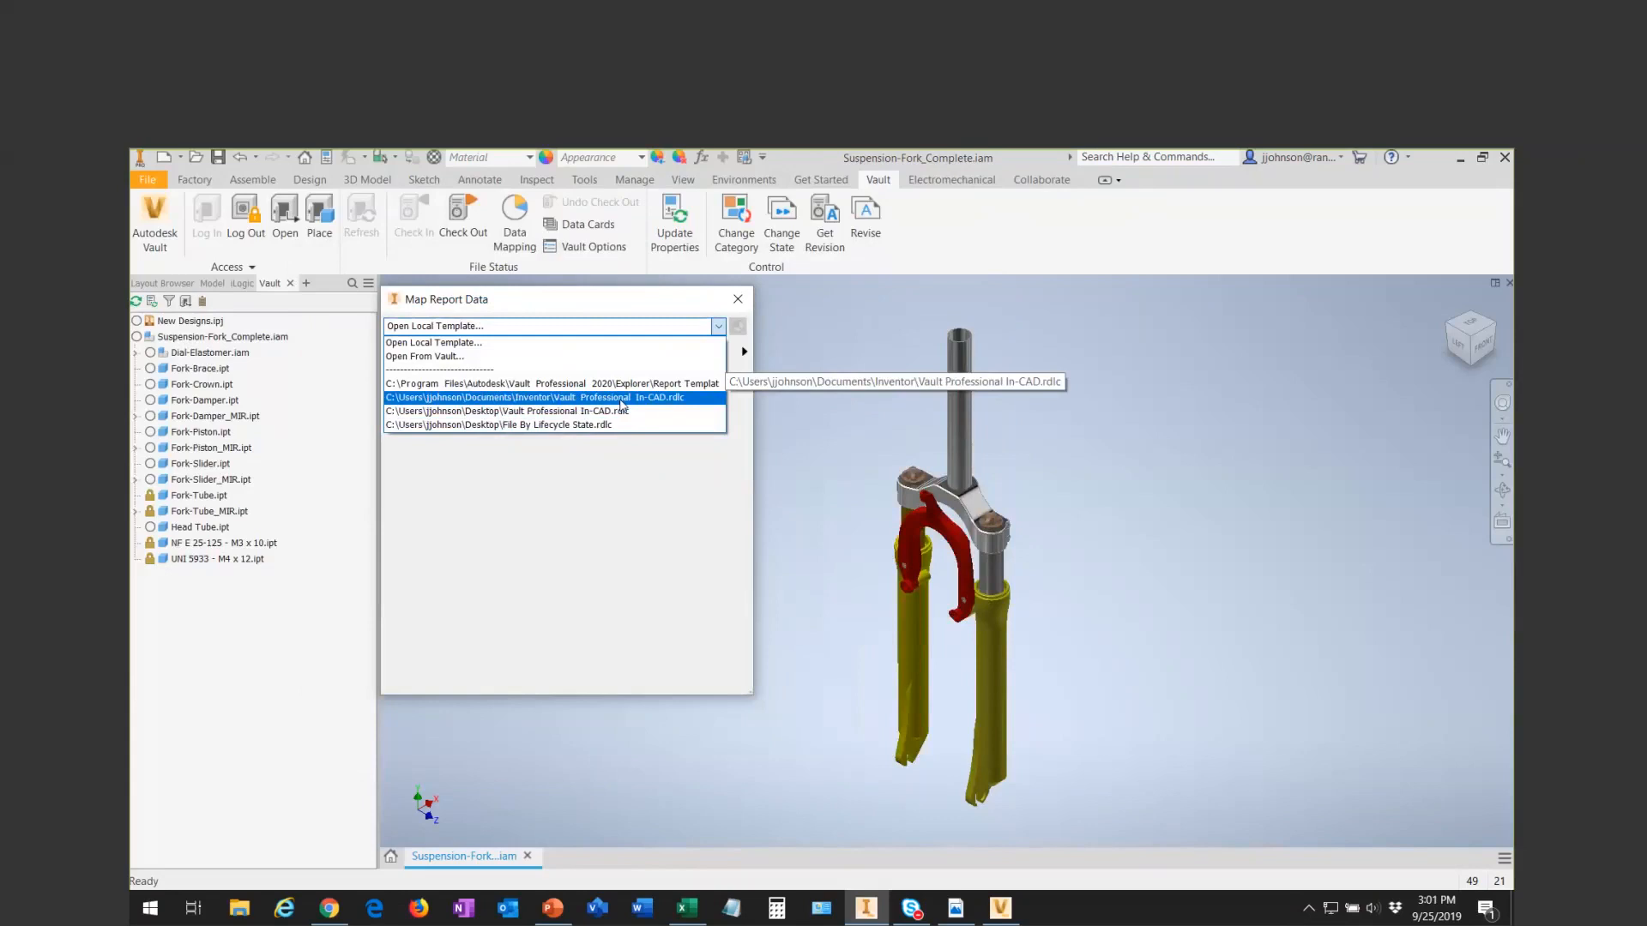
left_click(622, 399)
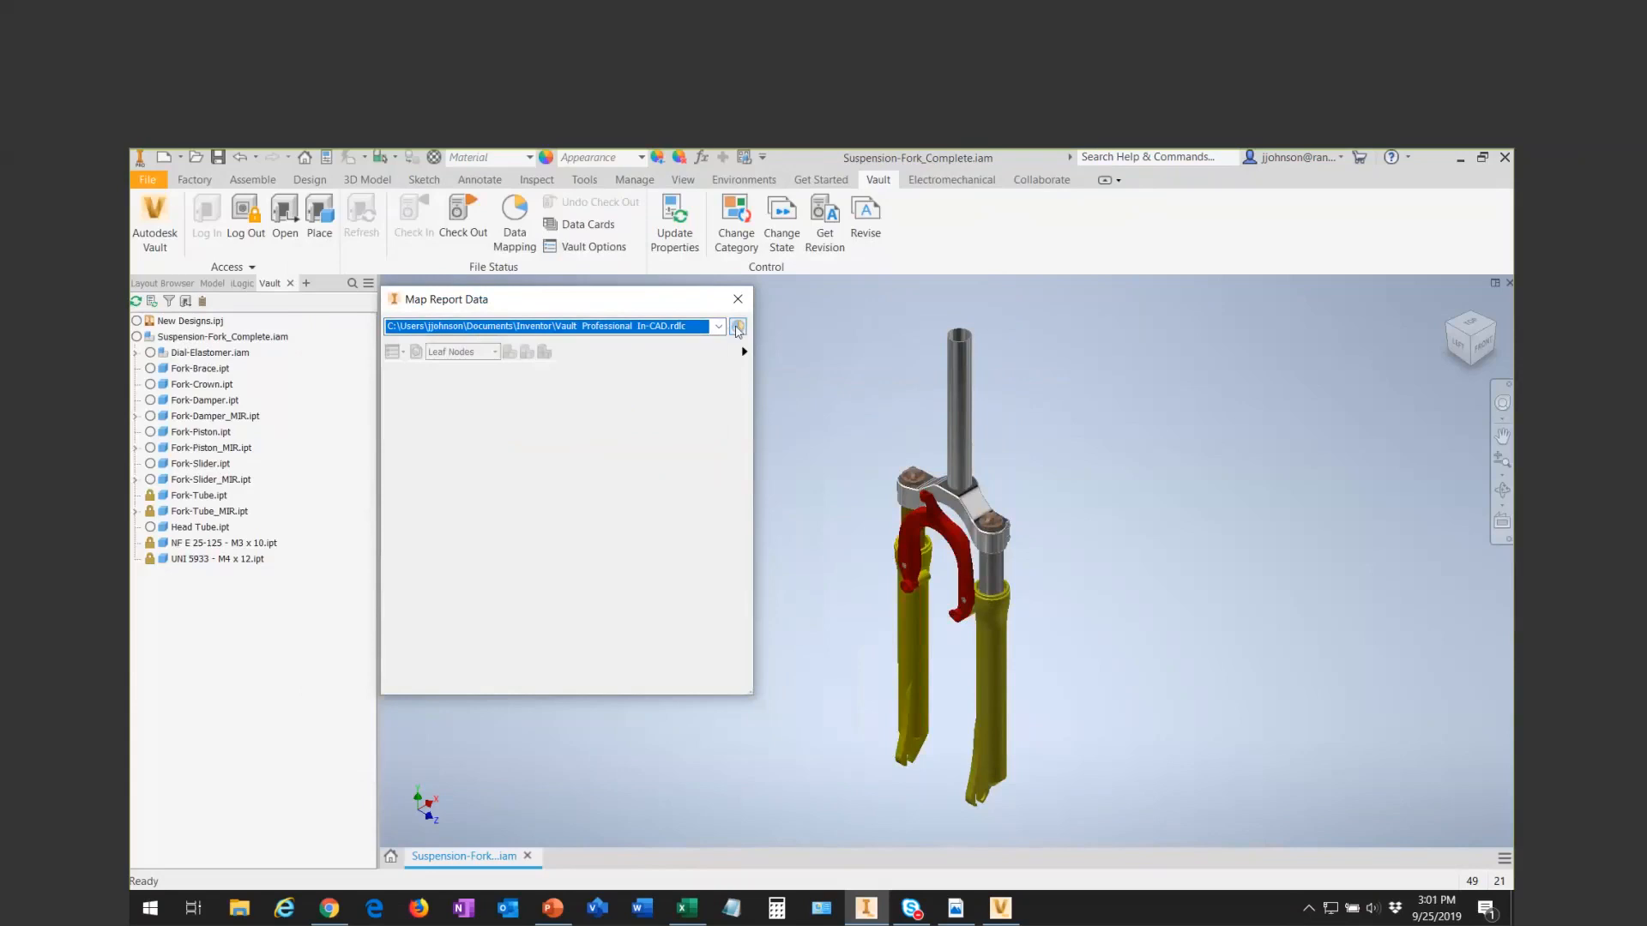
left_click(738, 327)
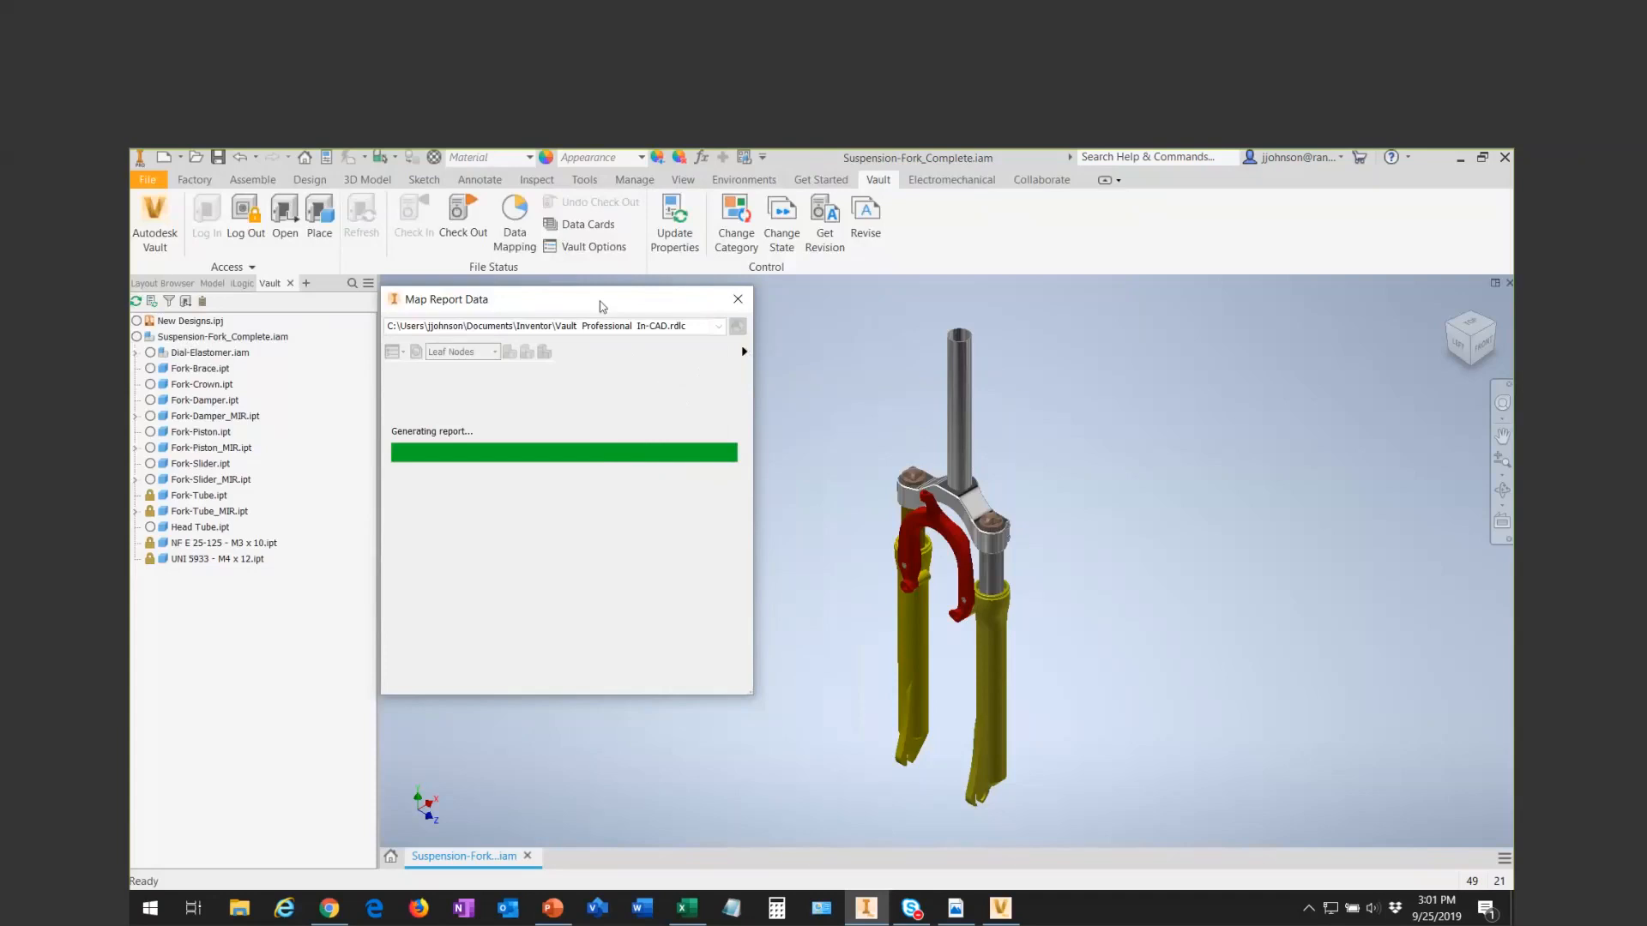
left_click_drag(613, 300, 625, 304)
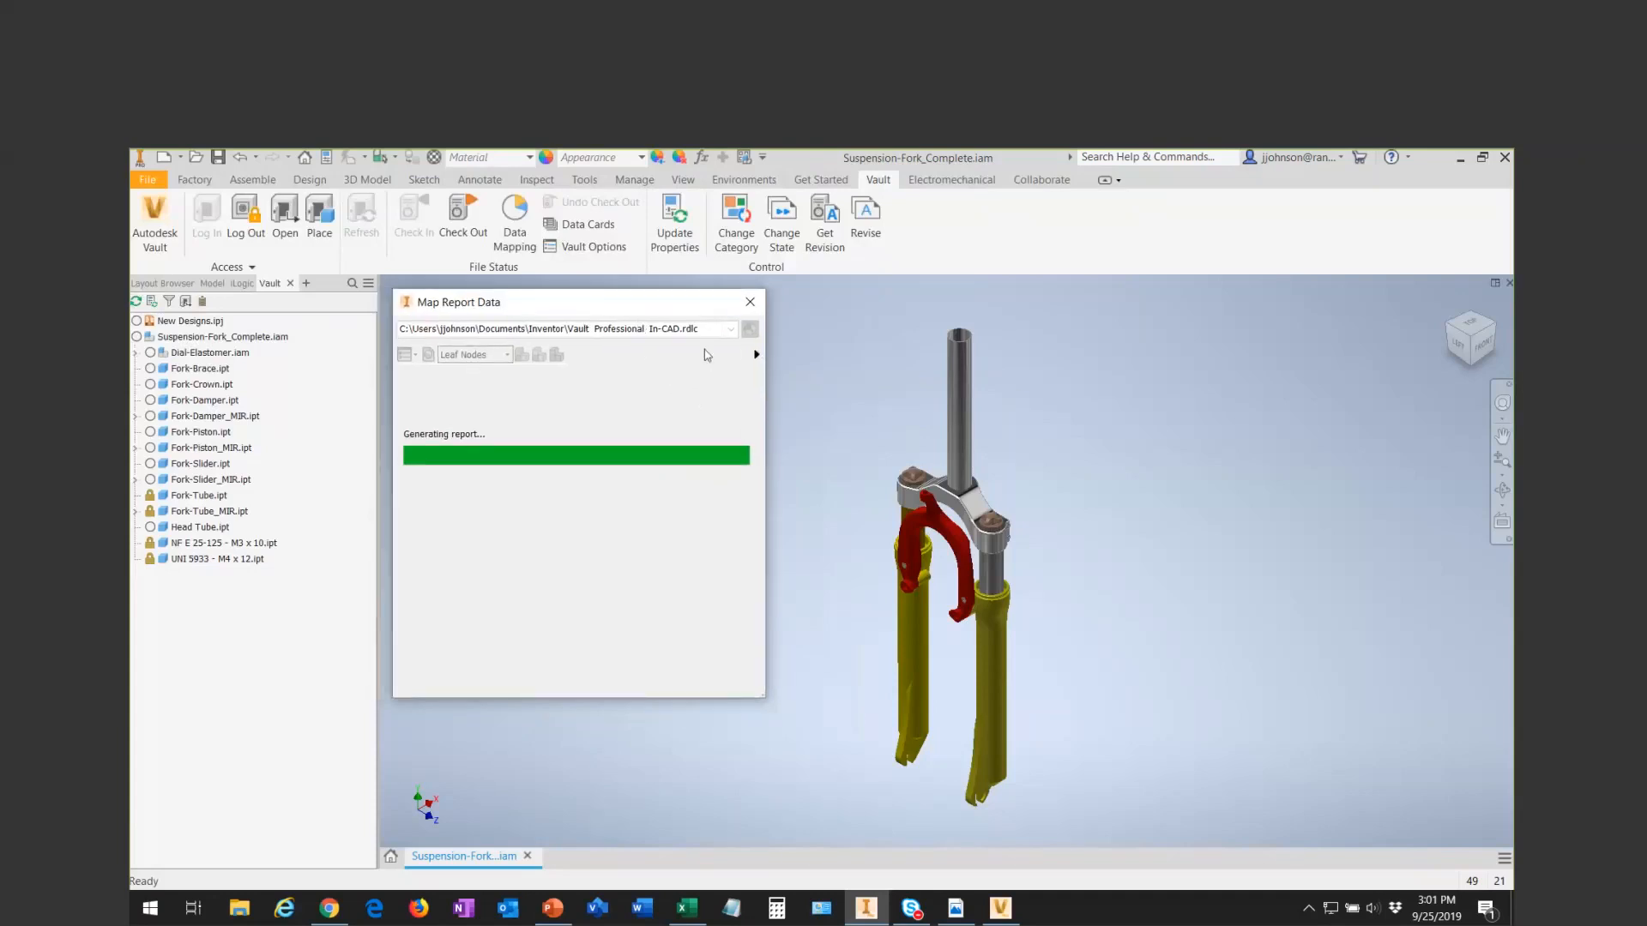
- Chart the report data by Material and override the Steel, Mild slice's color with bright green
left_click(756, 354)
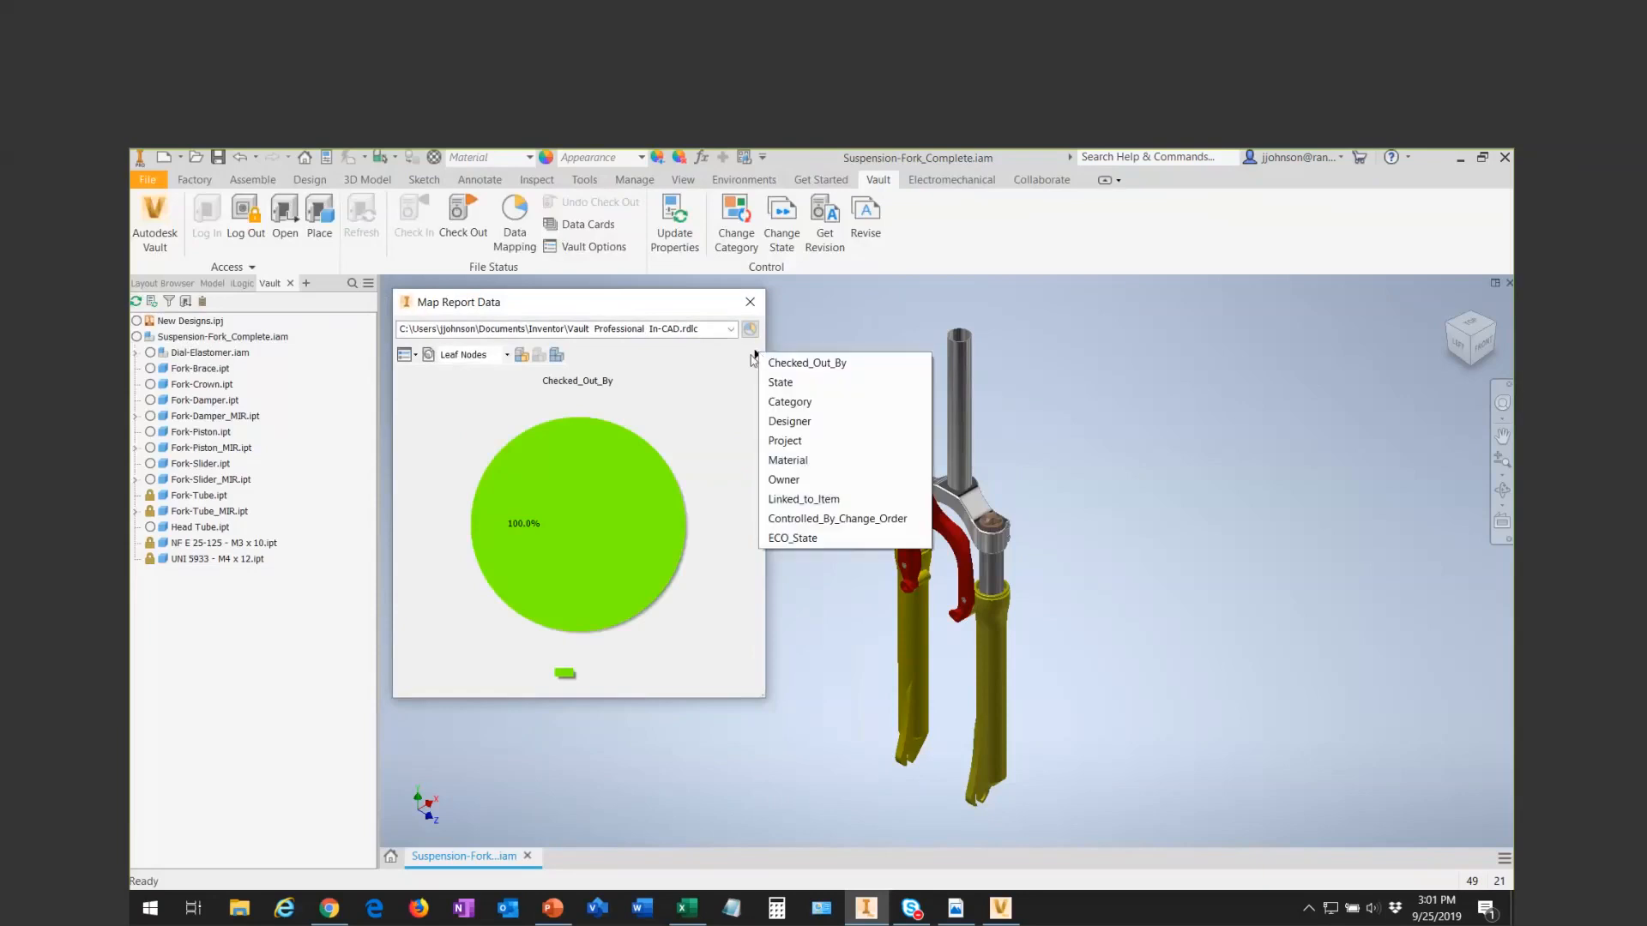
left_click(790, 466)
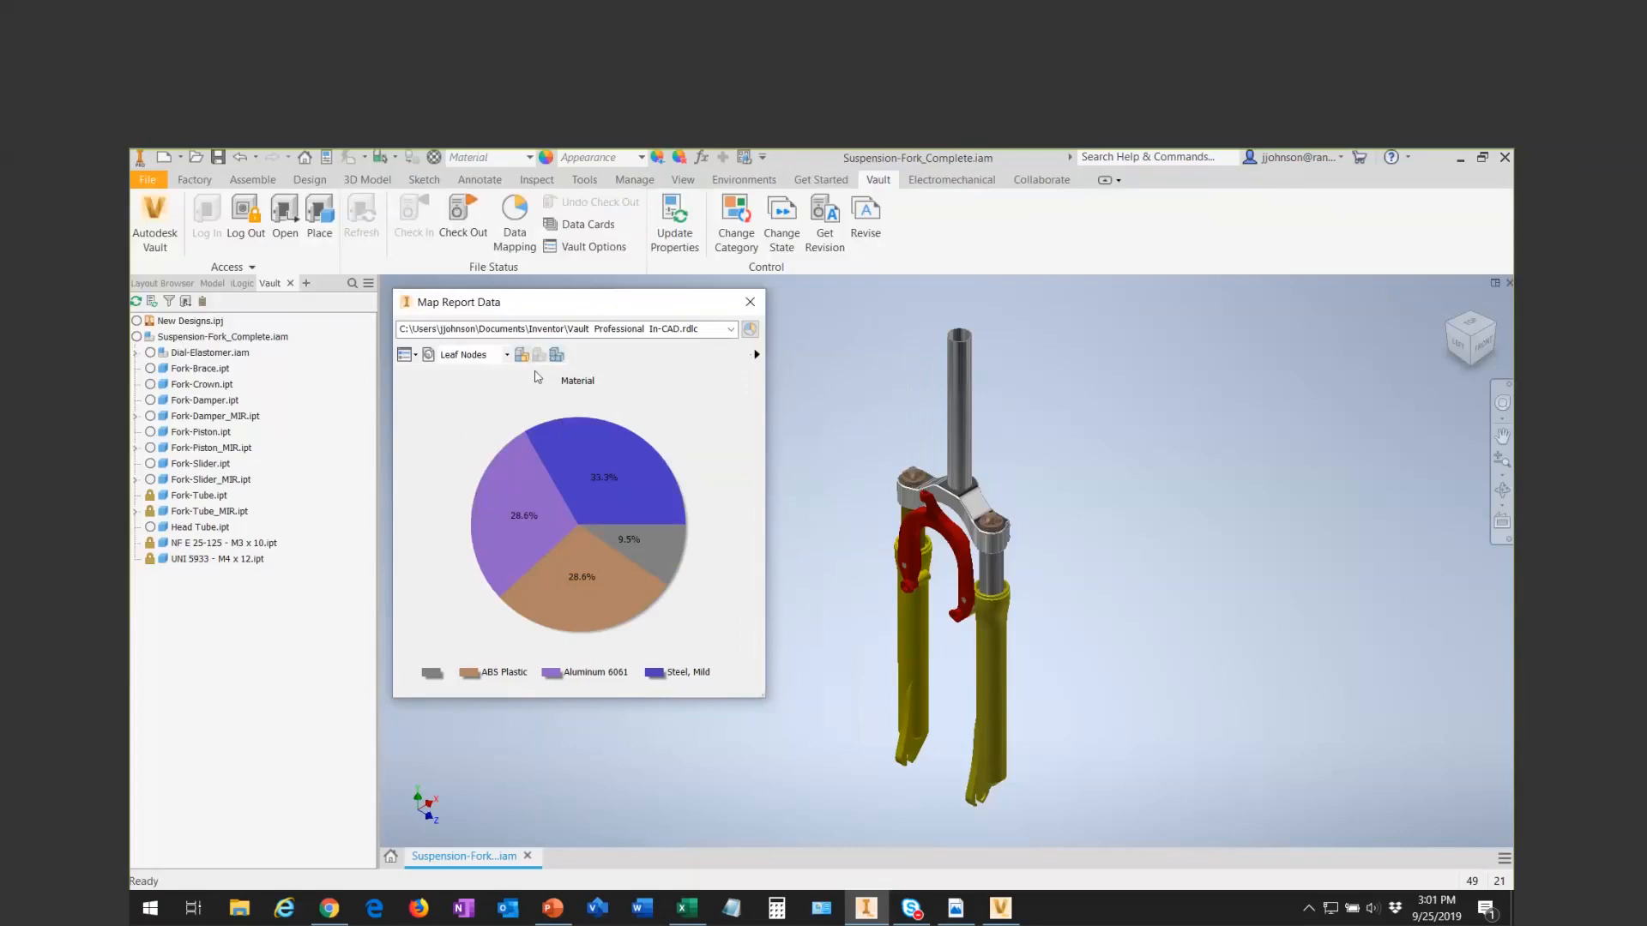
right_click(609, 441)
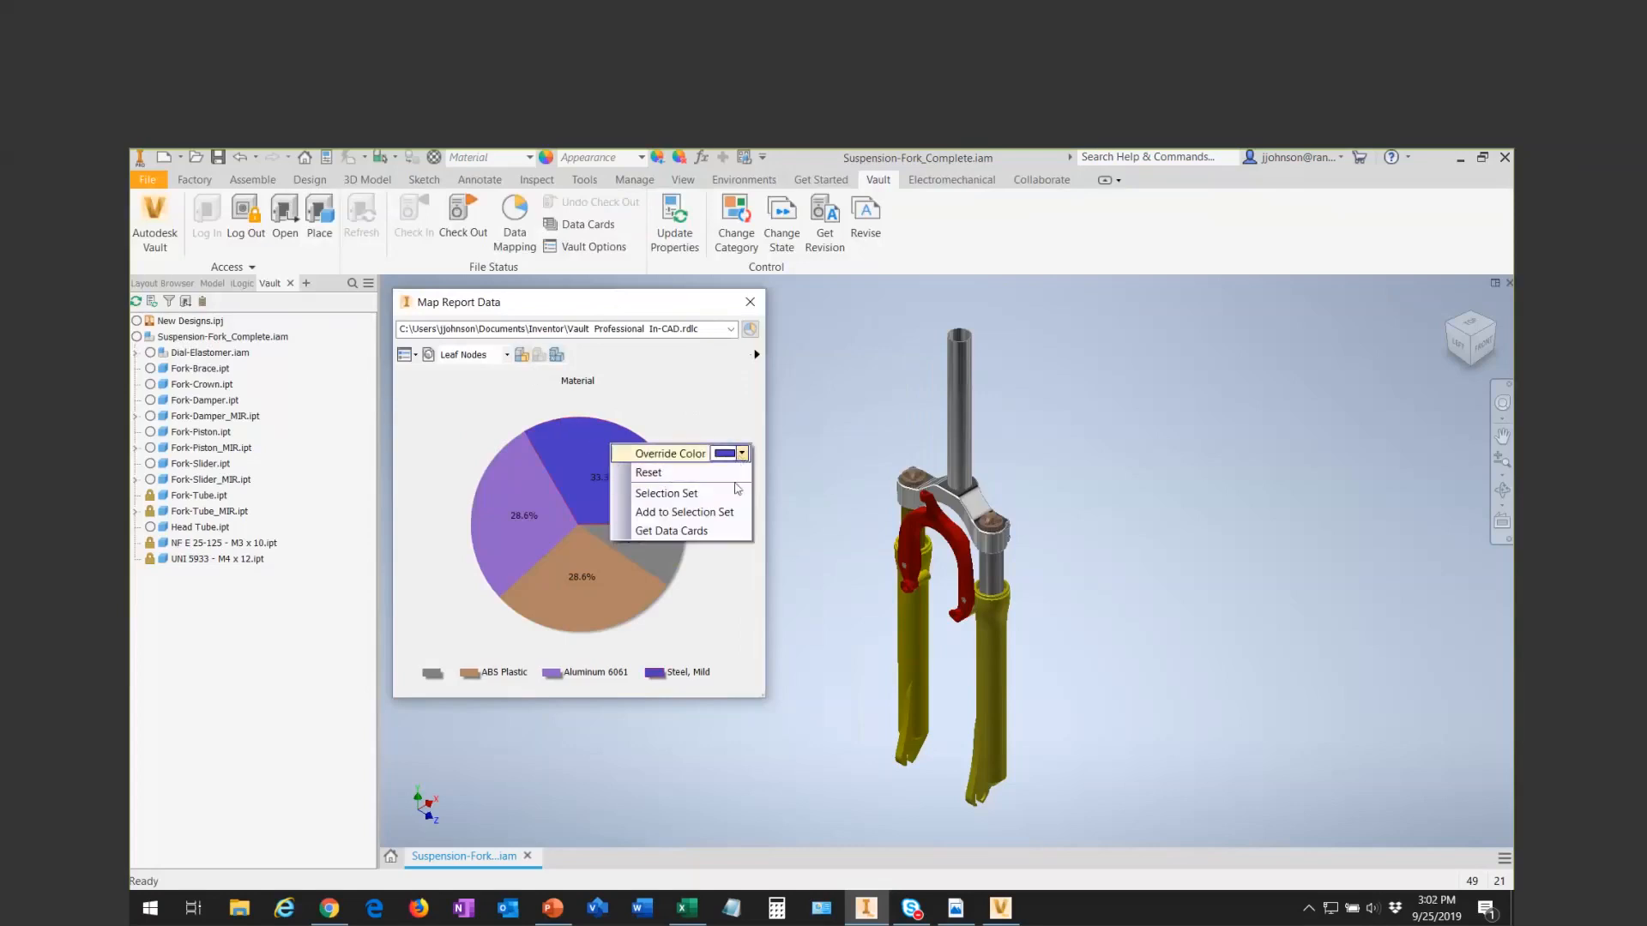
left_click(741, 453)
left_click(807, 536)
left_click(719, 441)
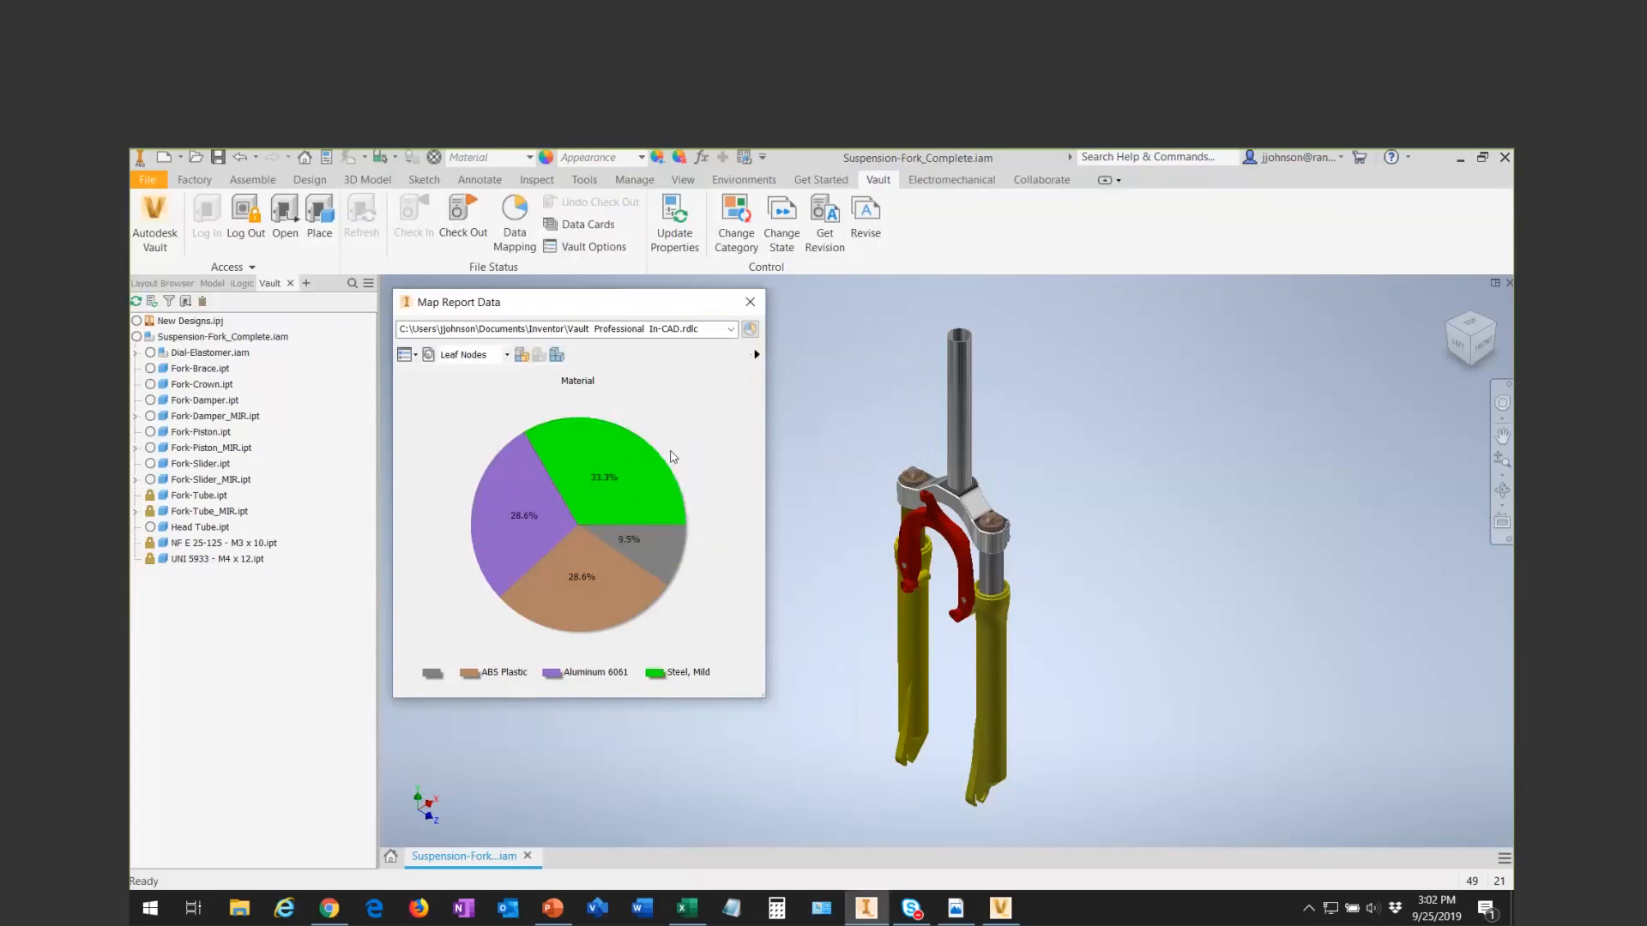
- Apply the material color mapping to the fork model and inspect the fork brace up close
left_click(520, 358)
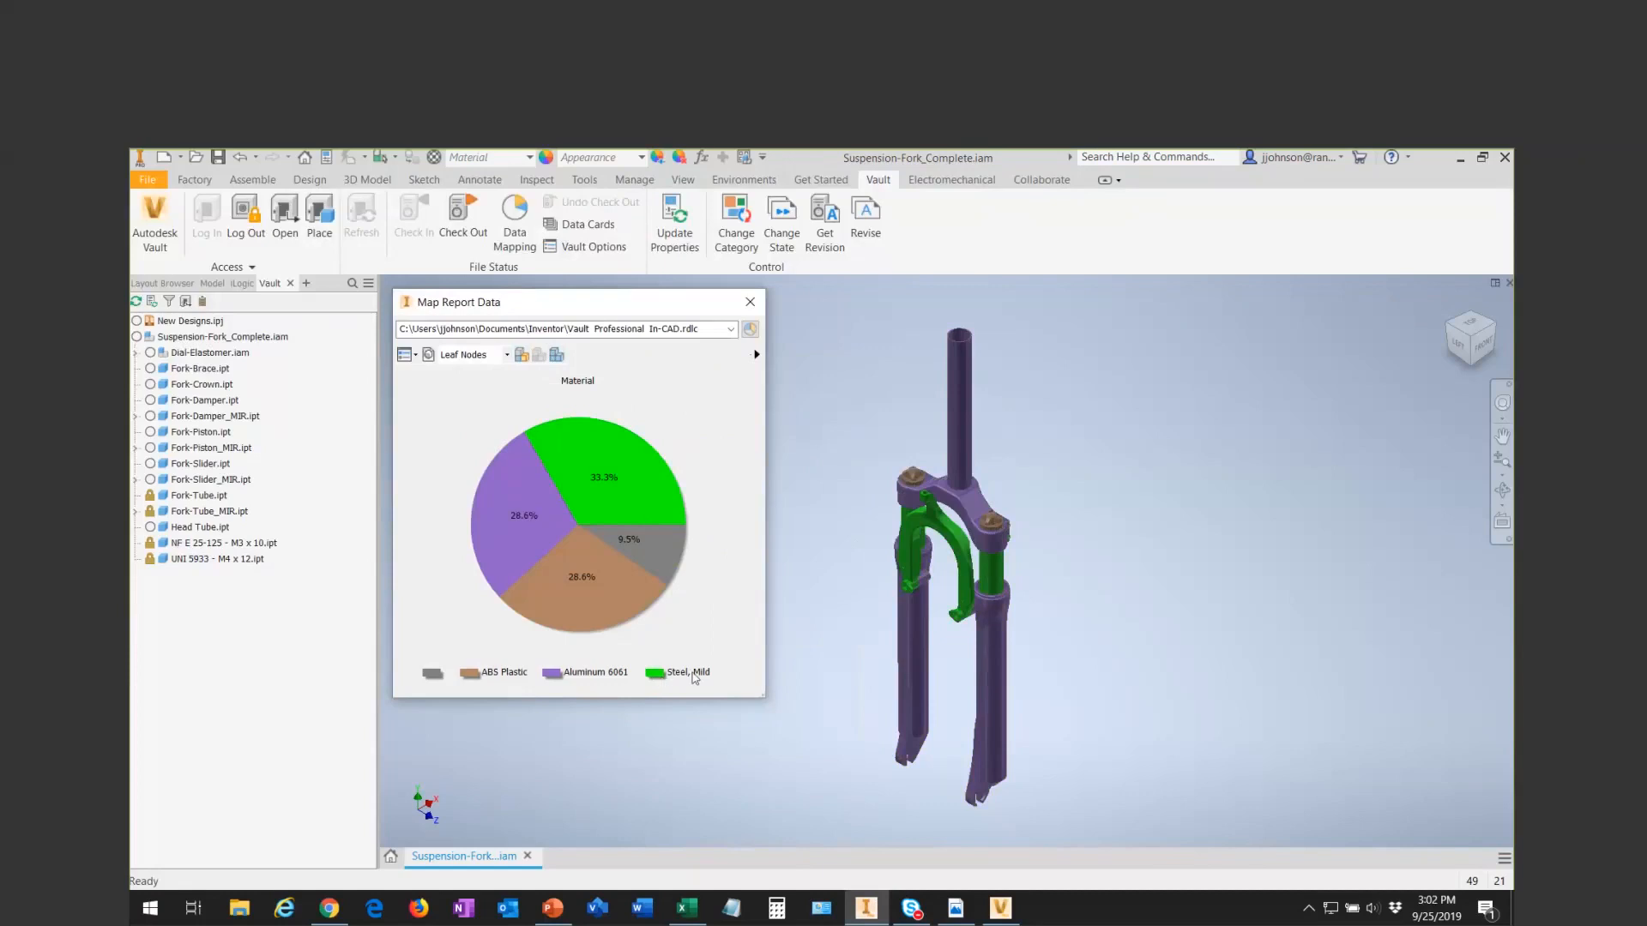
scroll(935, 557, "down", 5)
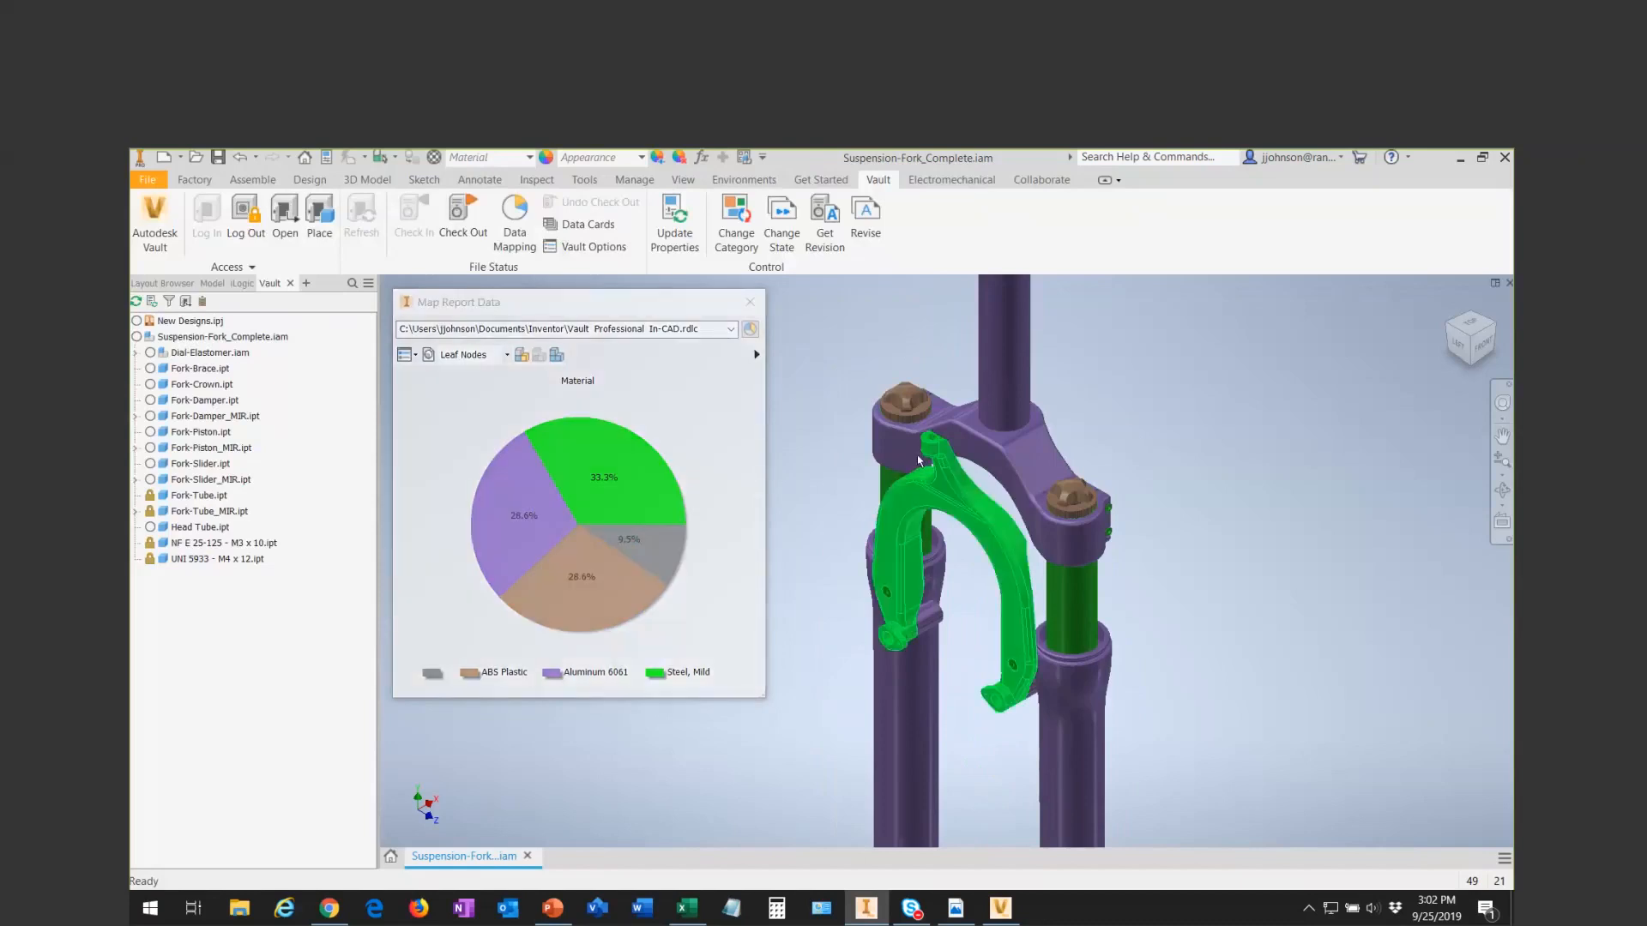
left_click(941, 483)
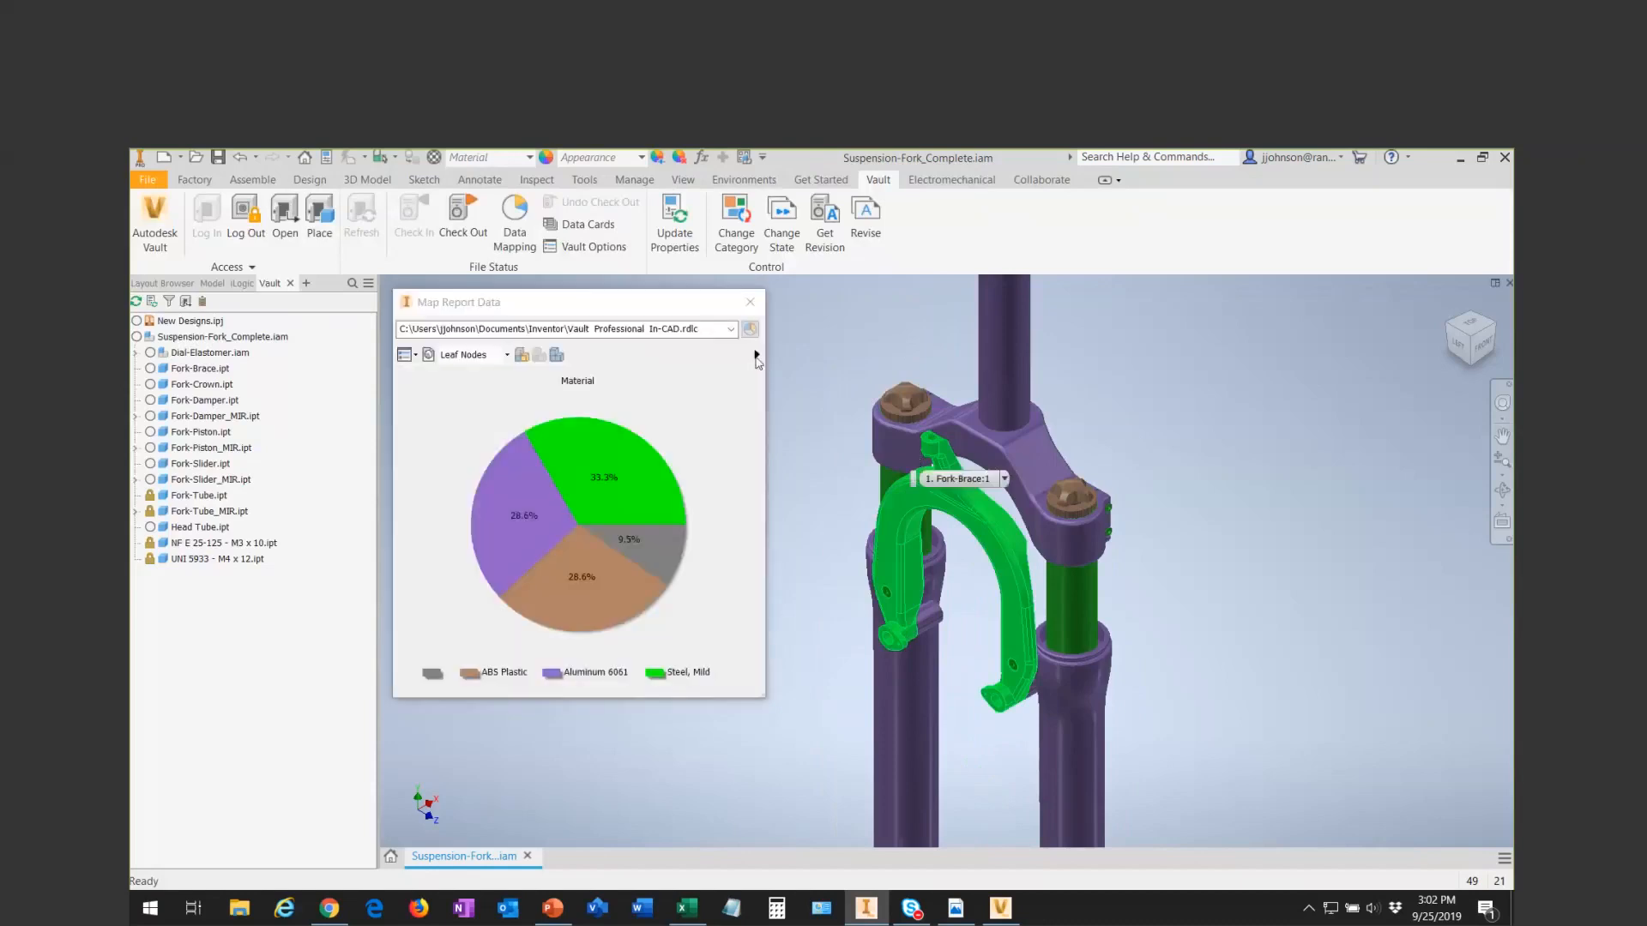
- Change the chart to State, apply its color mapping to the model, and inspect the lower fork legs
left_click(757, 355)
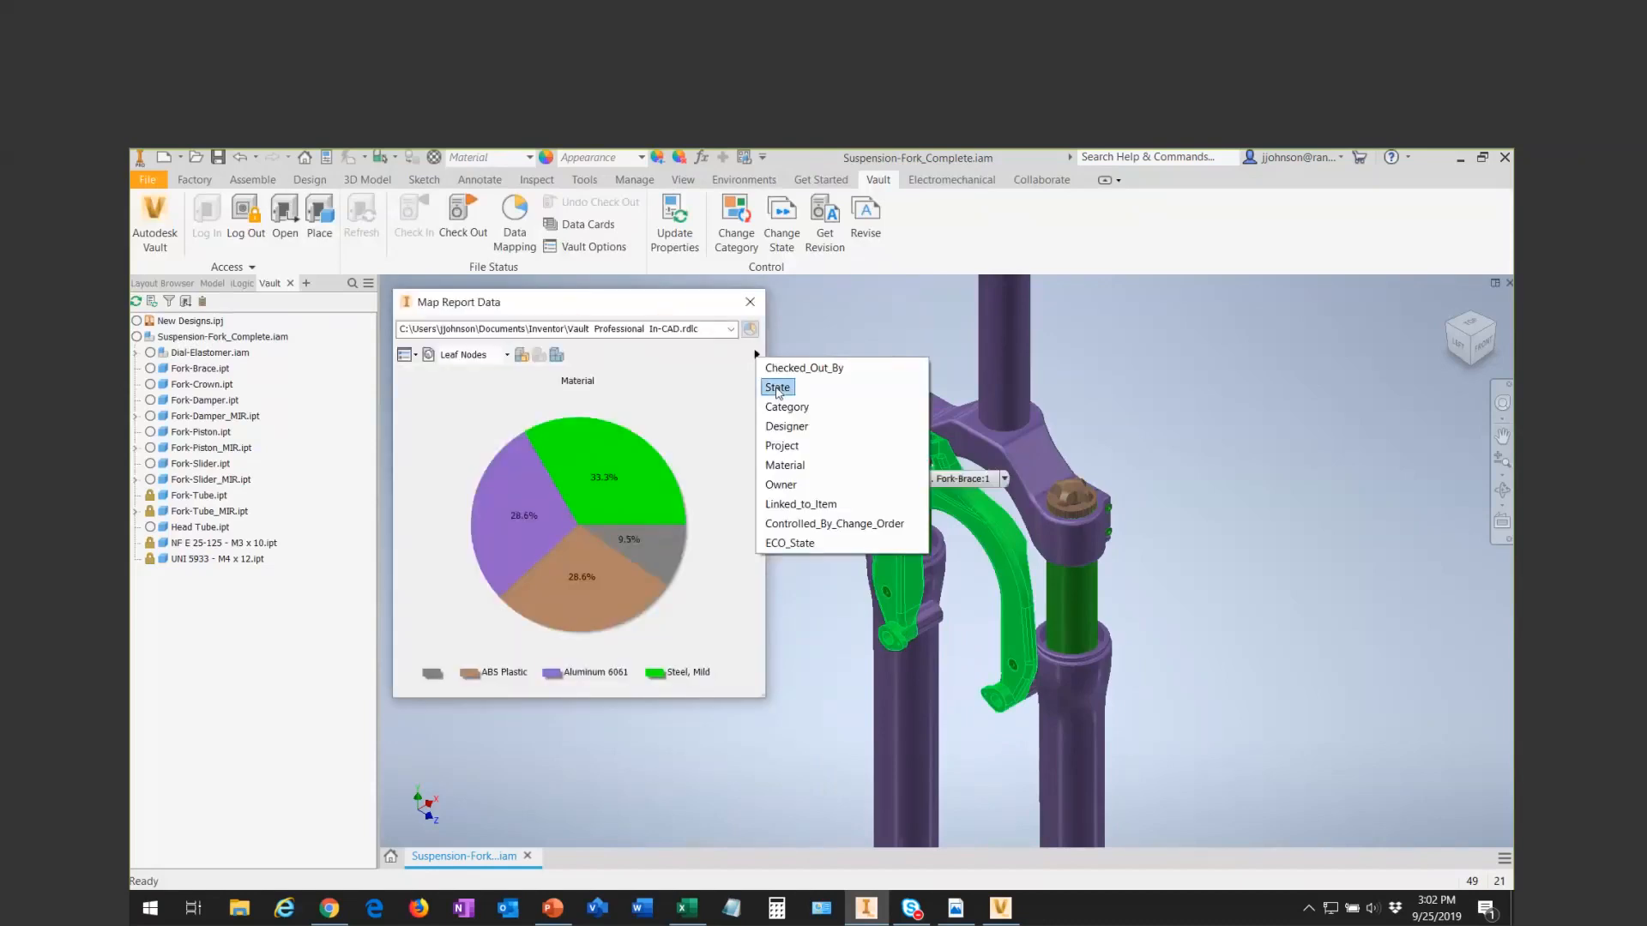
left_click(778, 389)
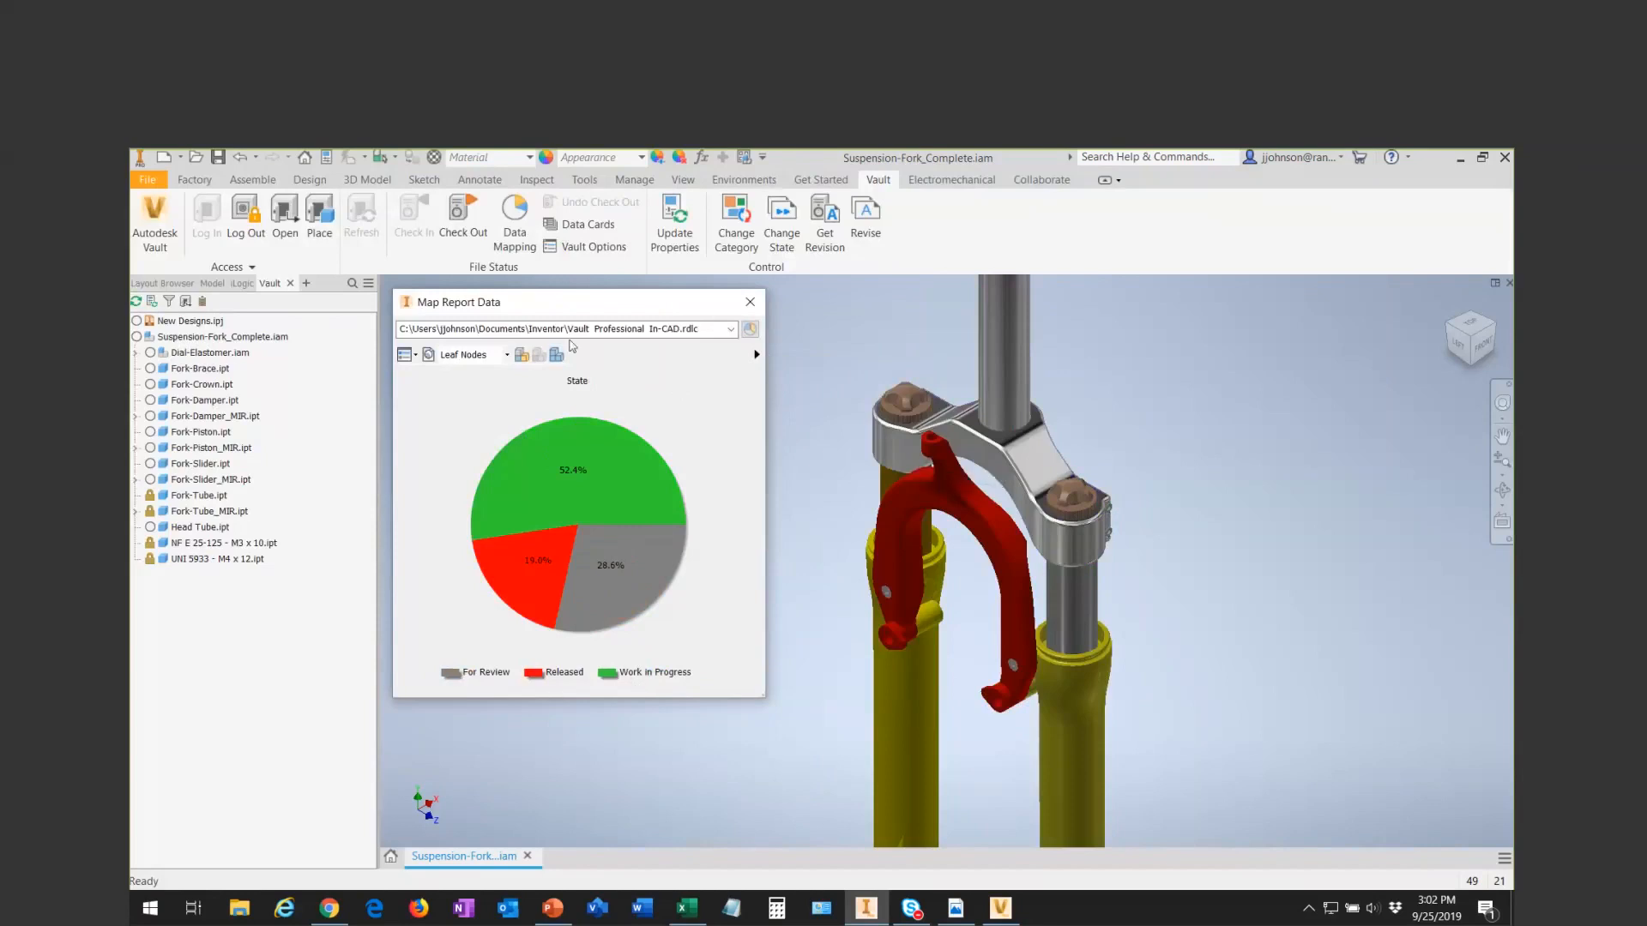
left_click(521, 357)
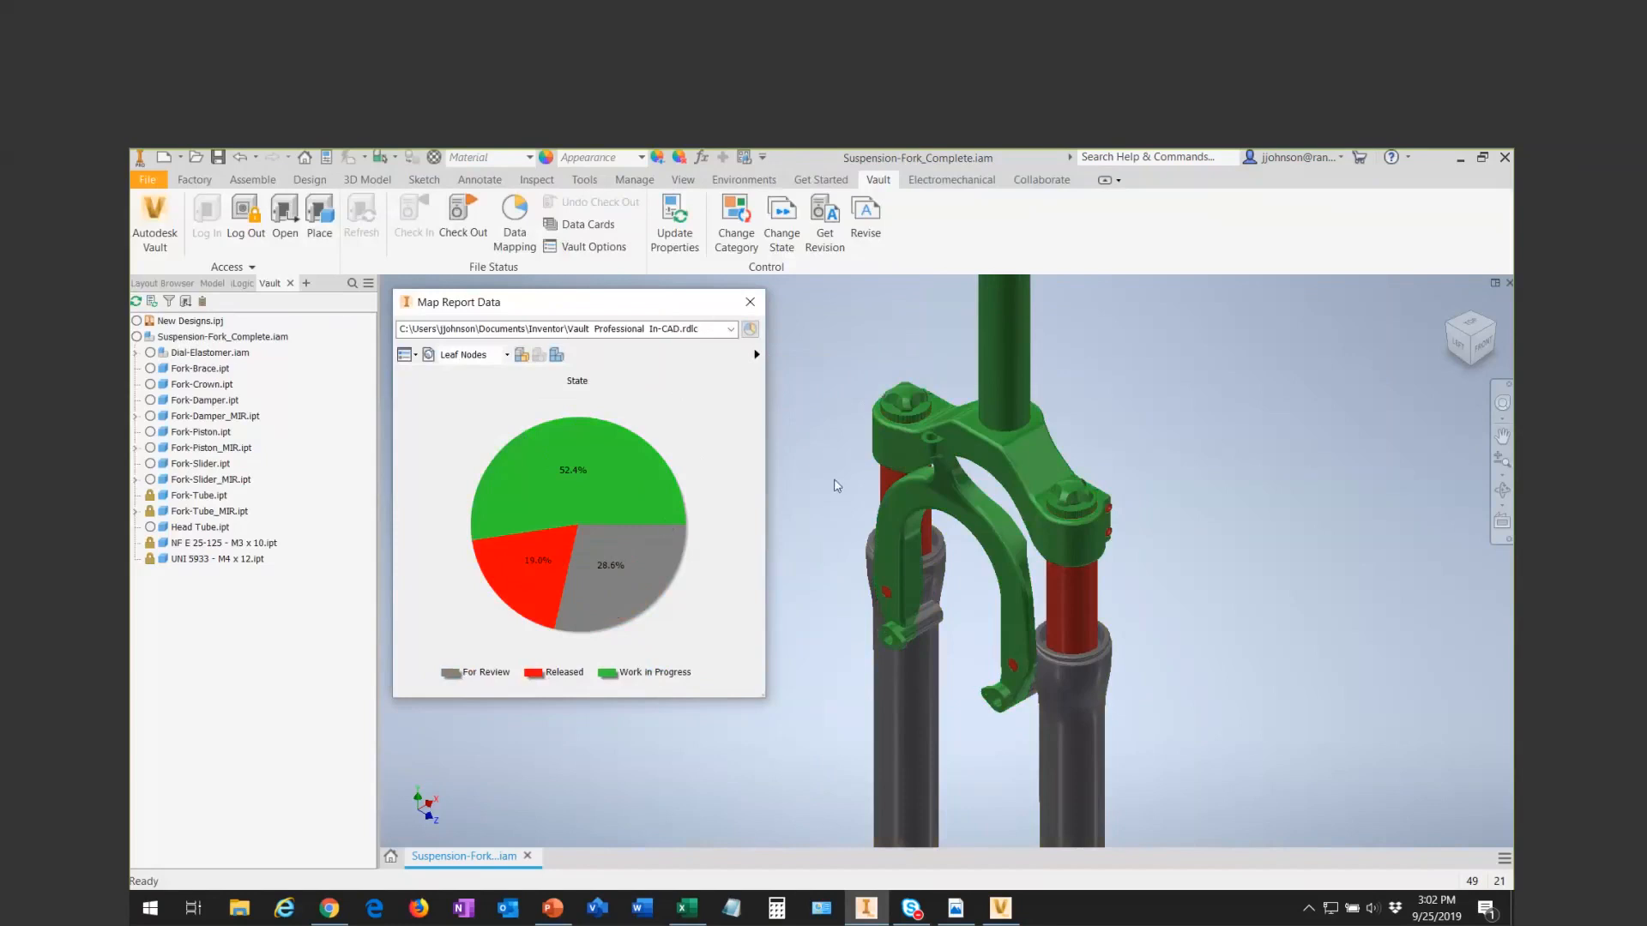
middle_click_drag(972, 592, 939, 324)
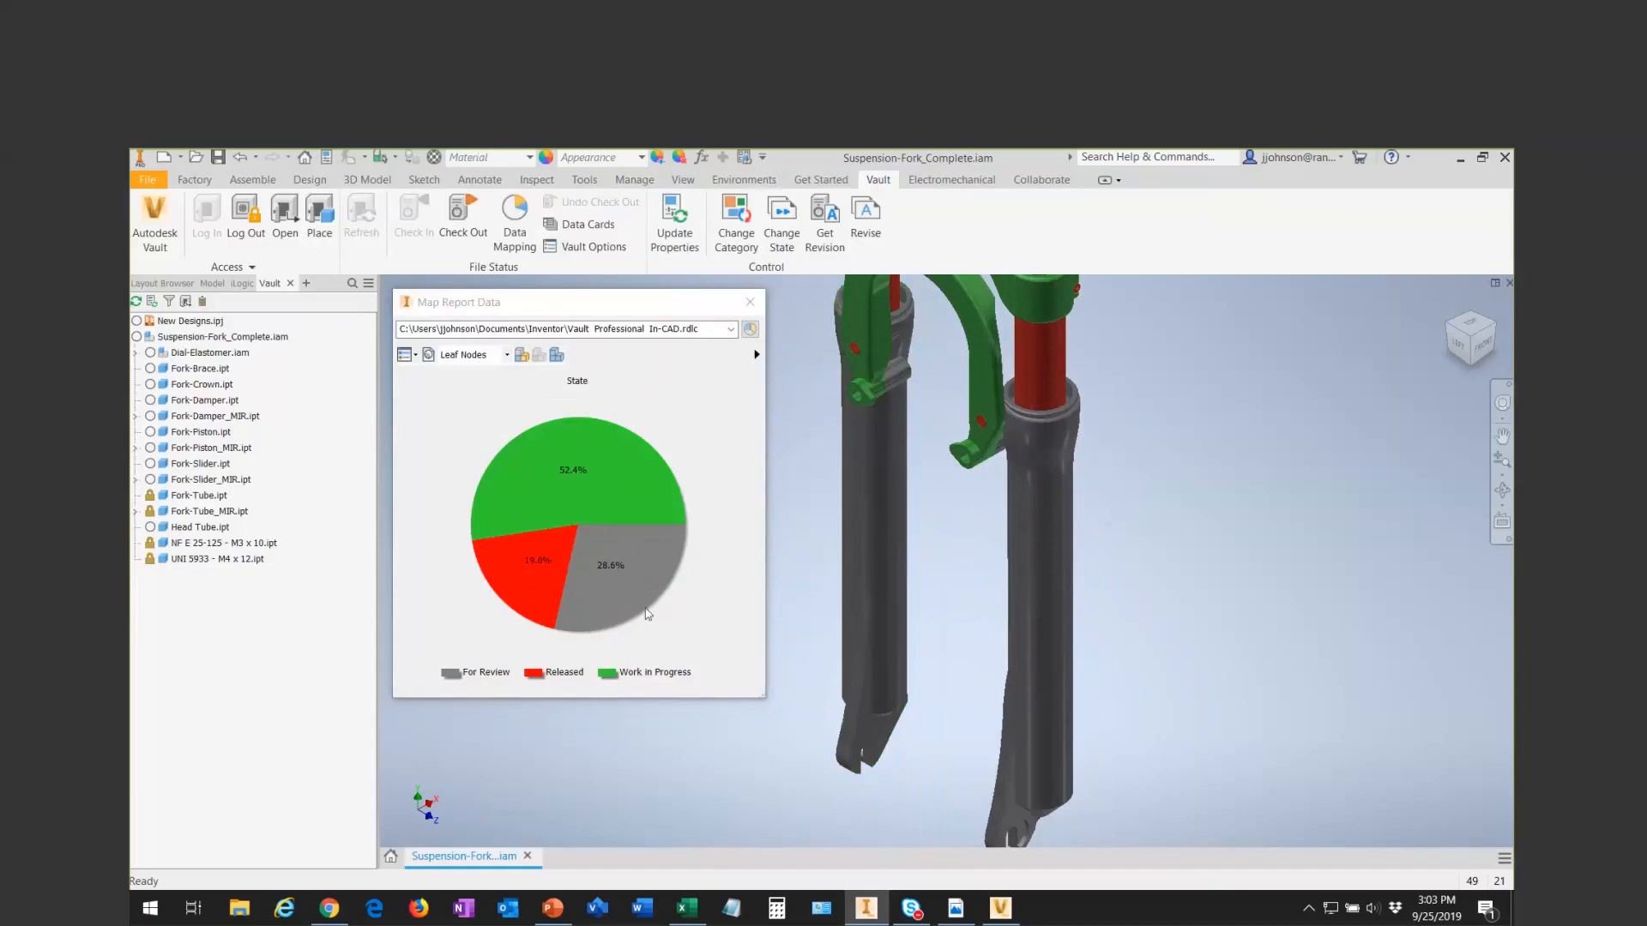
- Pull the For Review slice out of the State chart and isolate its parts in the model
left_click(614, 586)
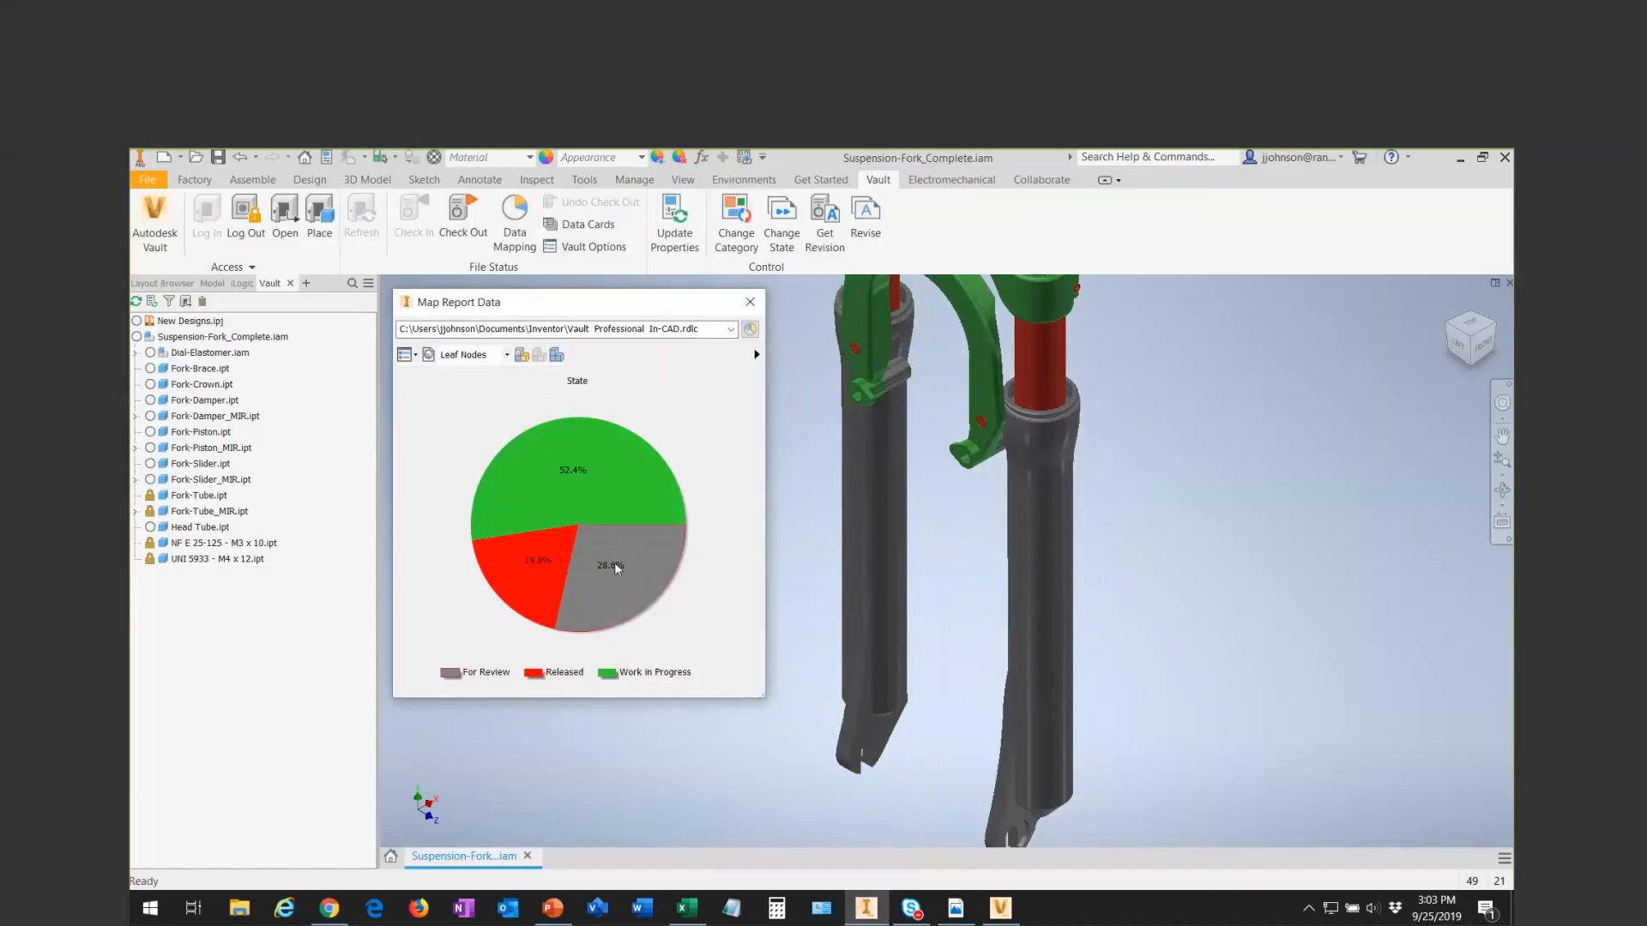
left_click_drag(582, 543, 602, 559)
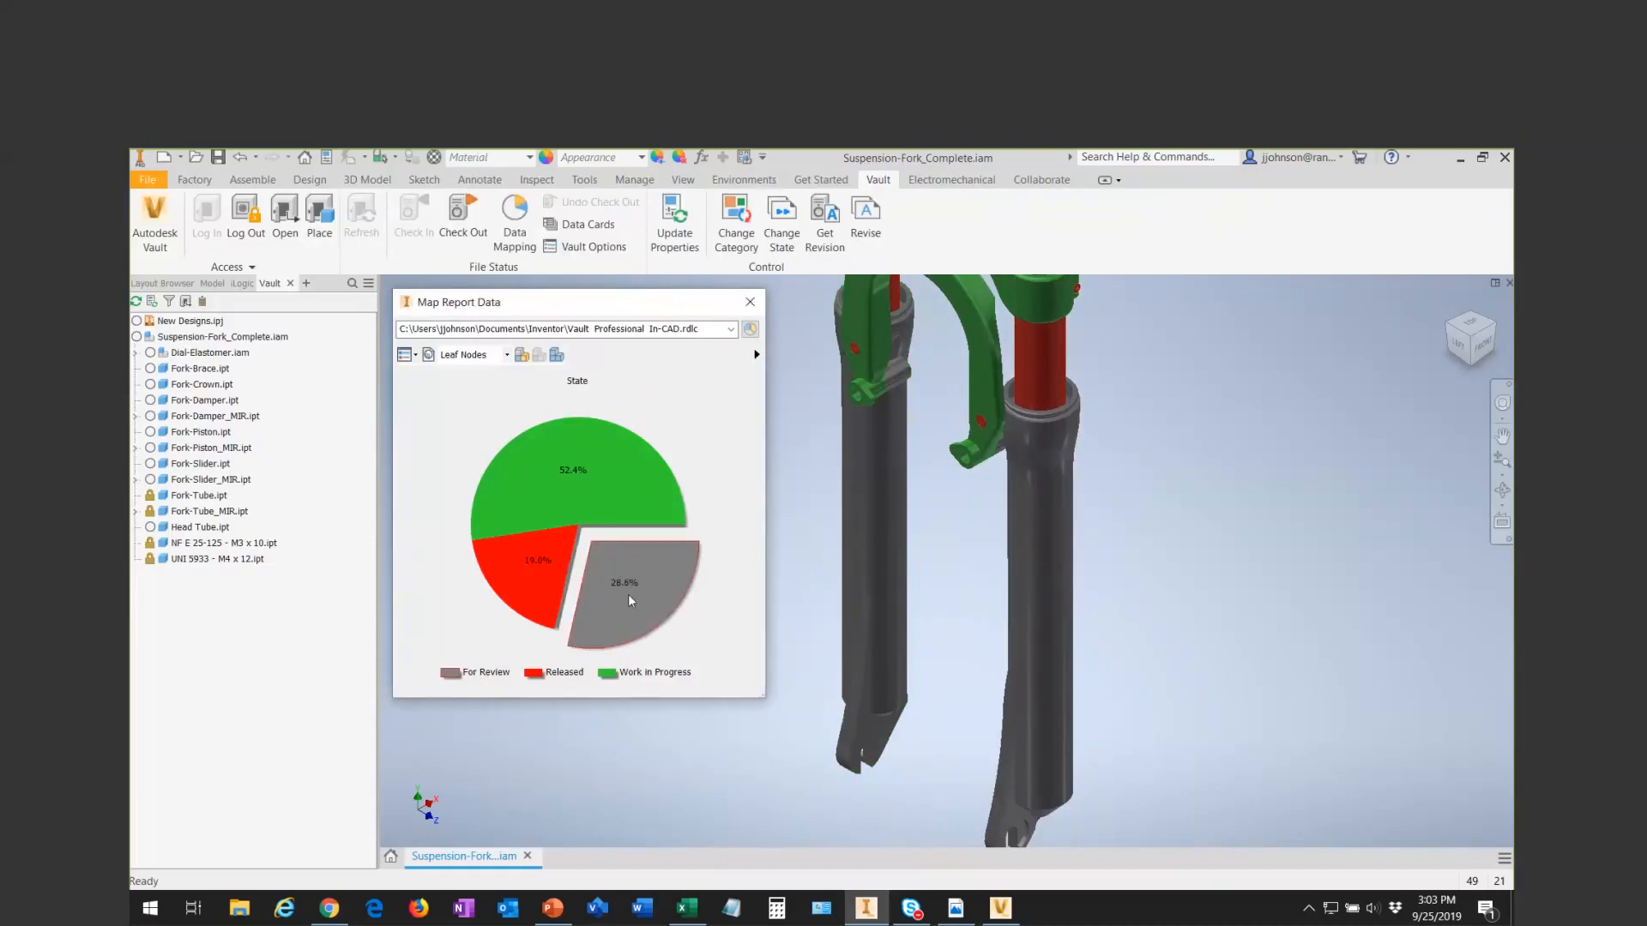
left_click(539, 356)
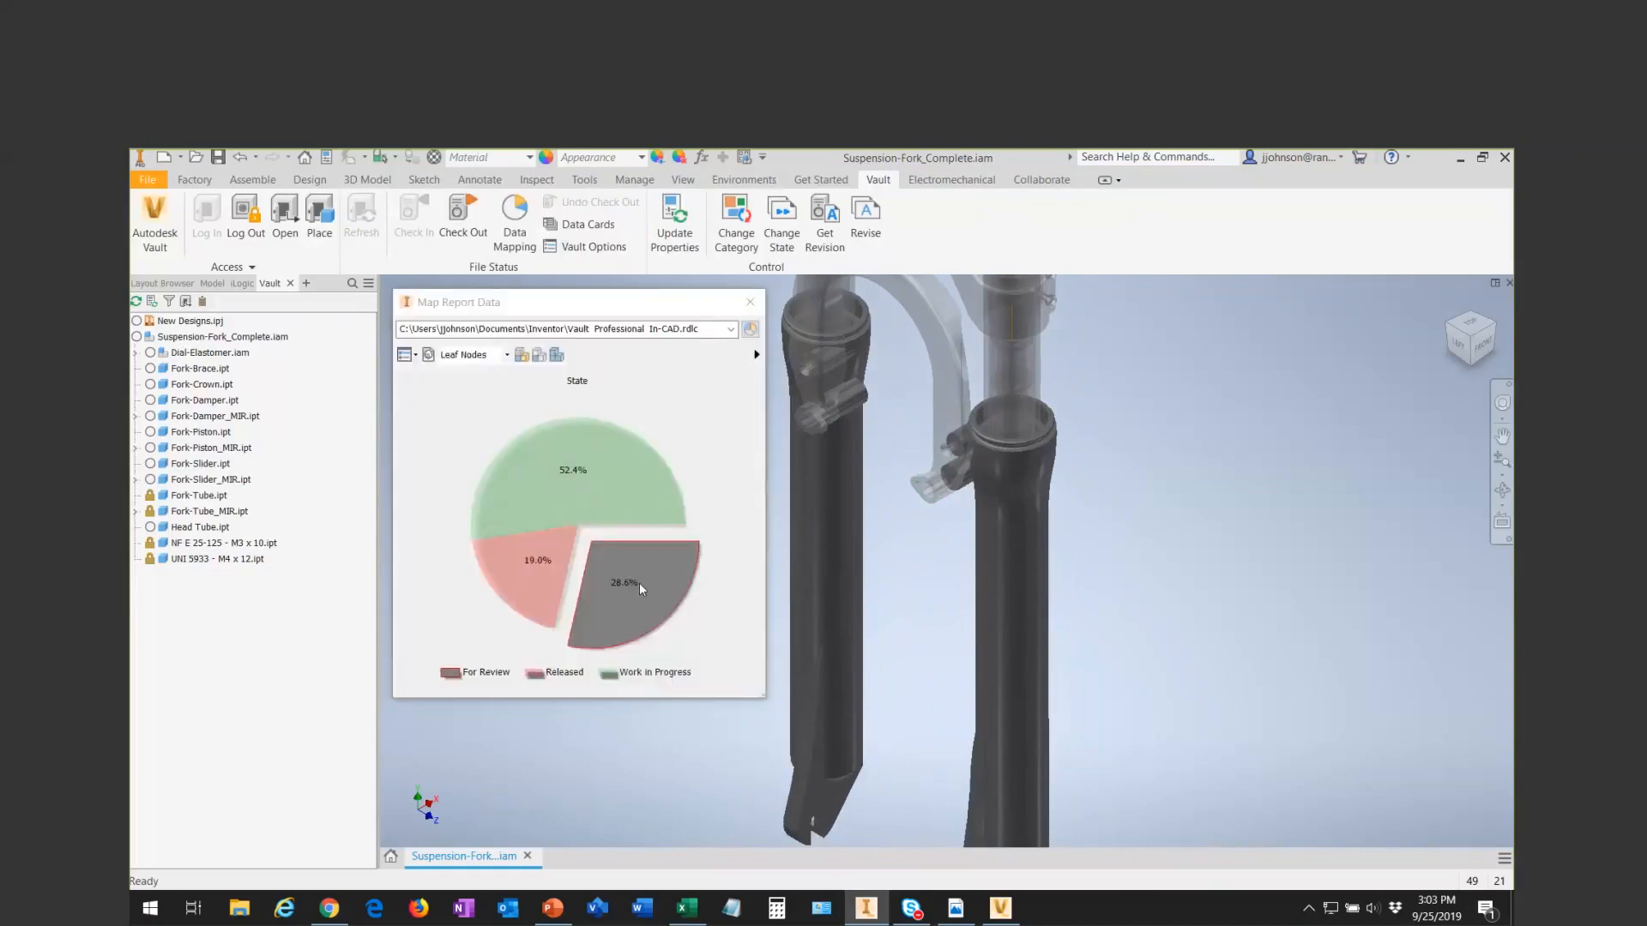
middle_click_drag(929, 603, 950, 529)
scroll(952, 535, "down", 3)
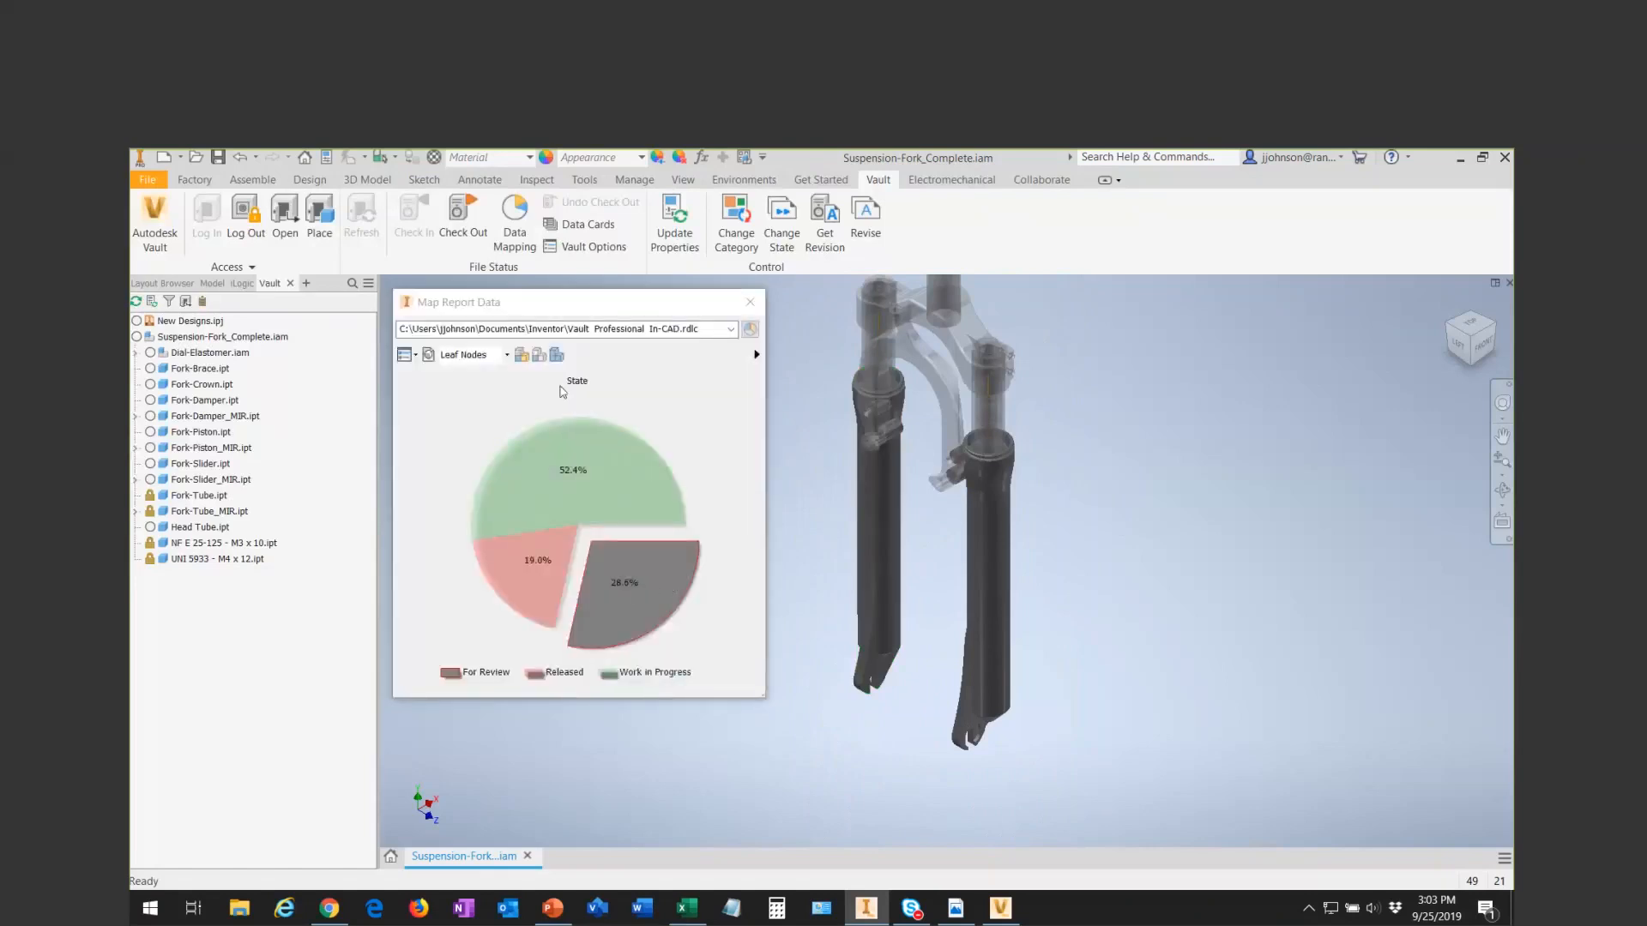
- Create a selection set from the For Review slice and load the selected parts into the expanded Data Cards
right_click(623, 584)
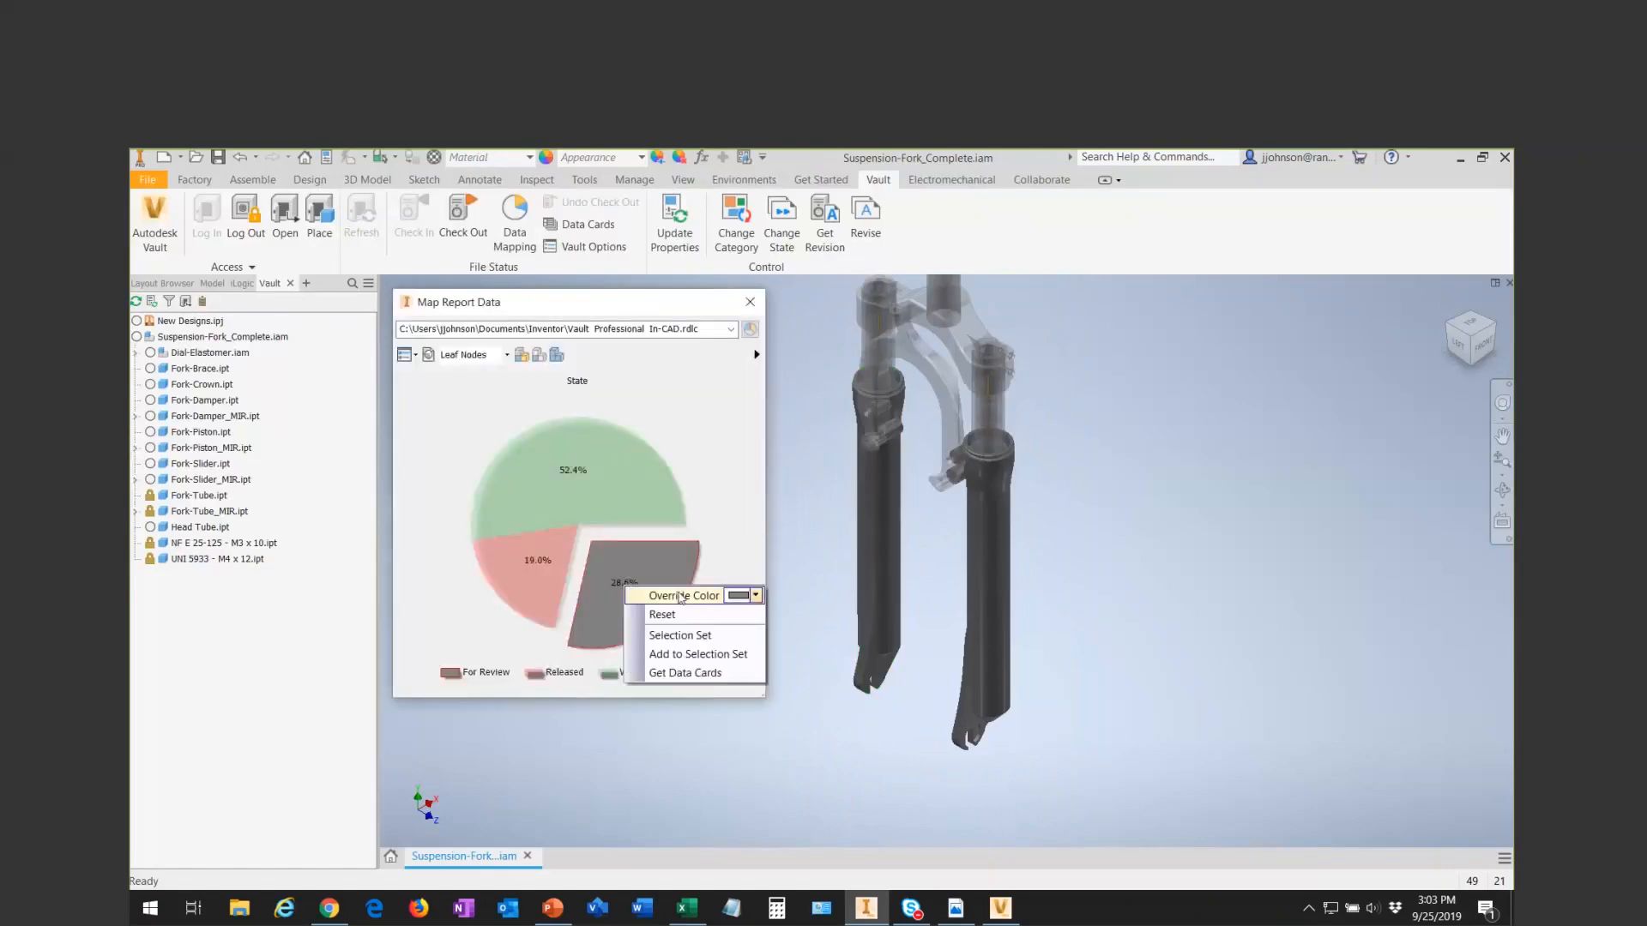
left_click(703, 636)
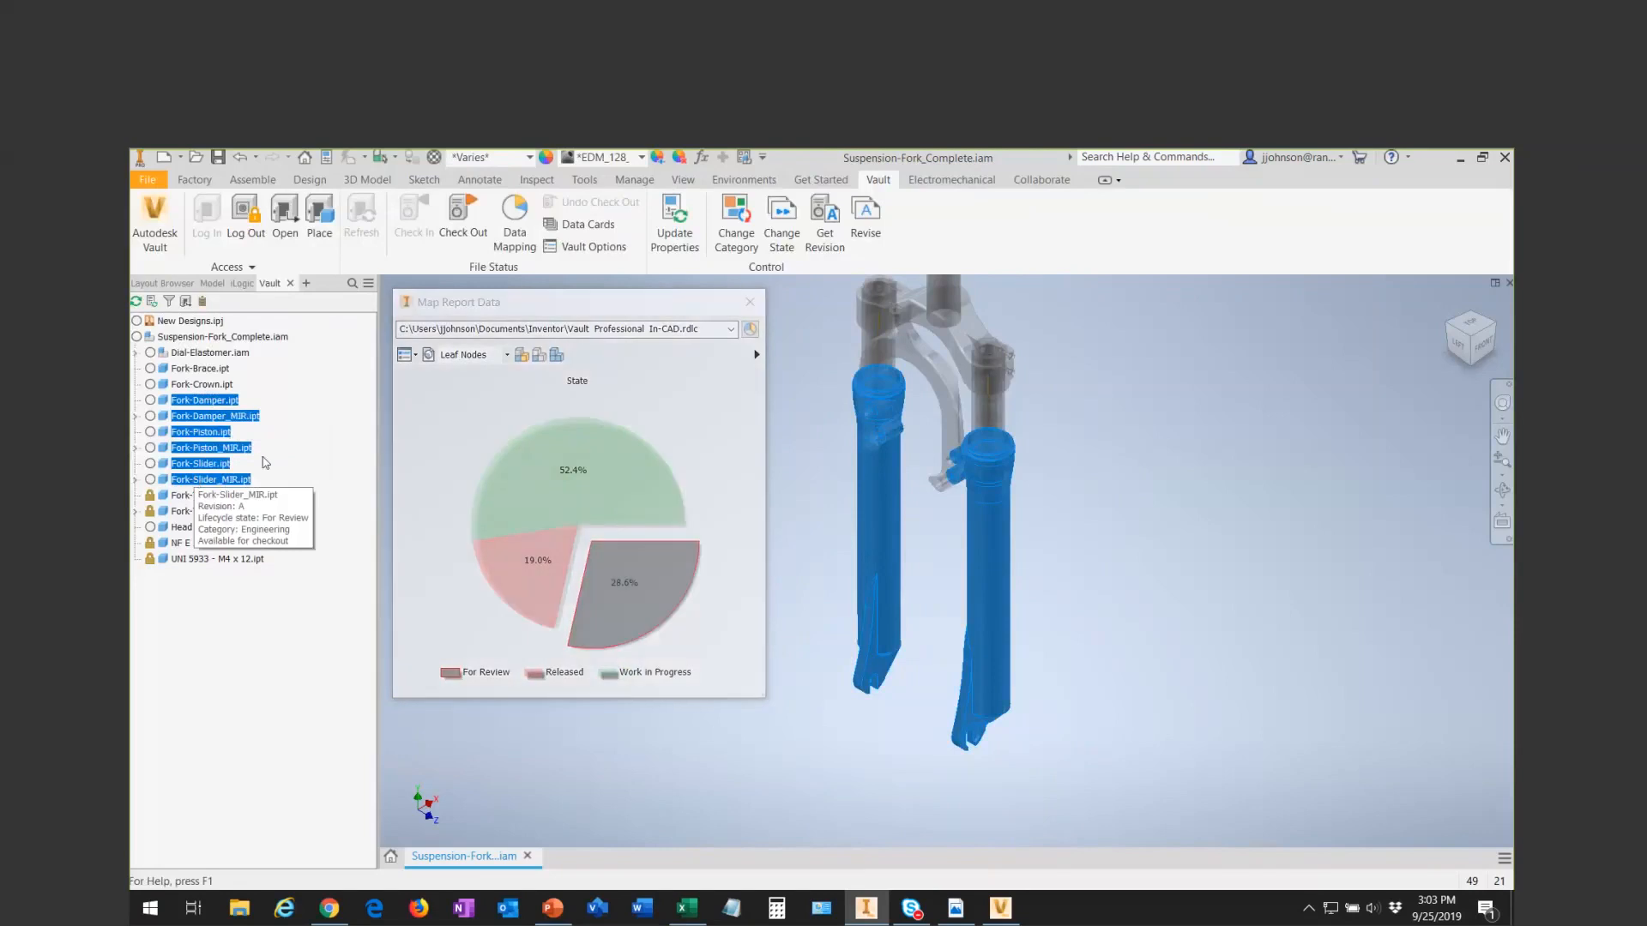
left_click(587, 225)
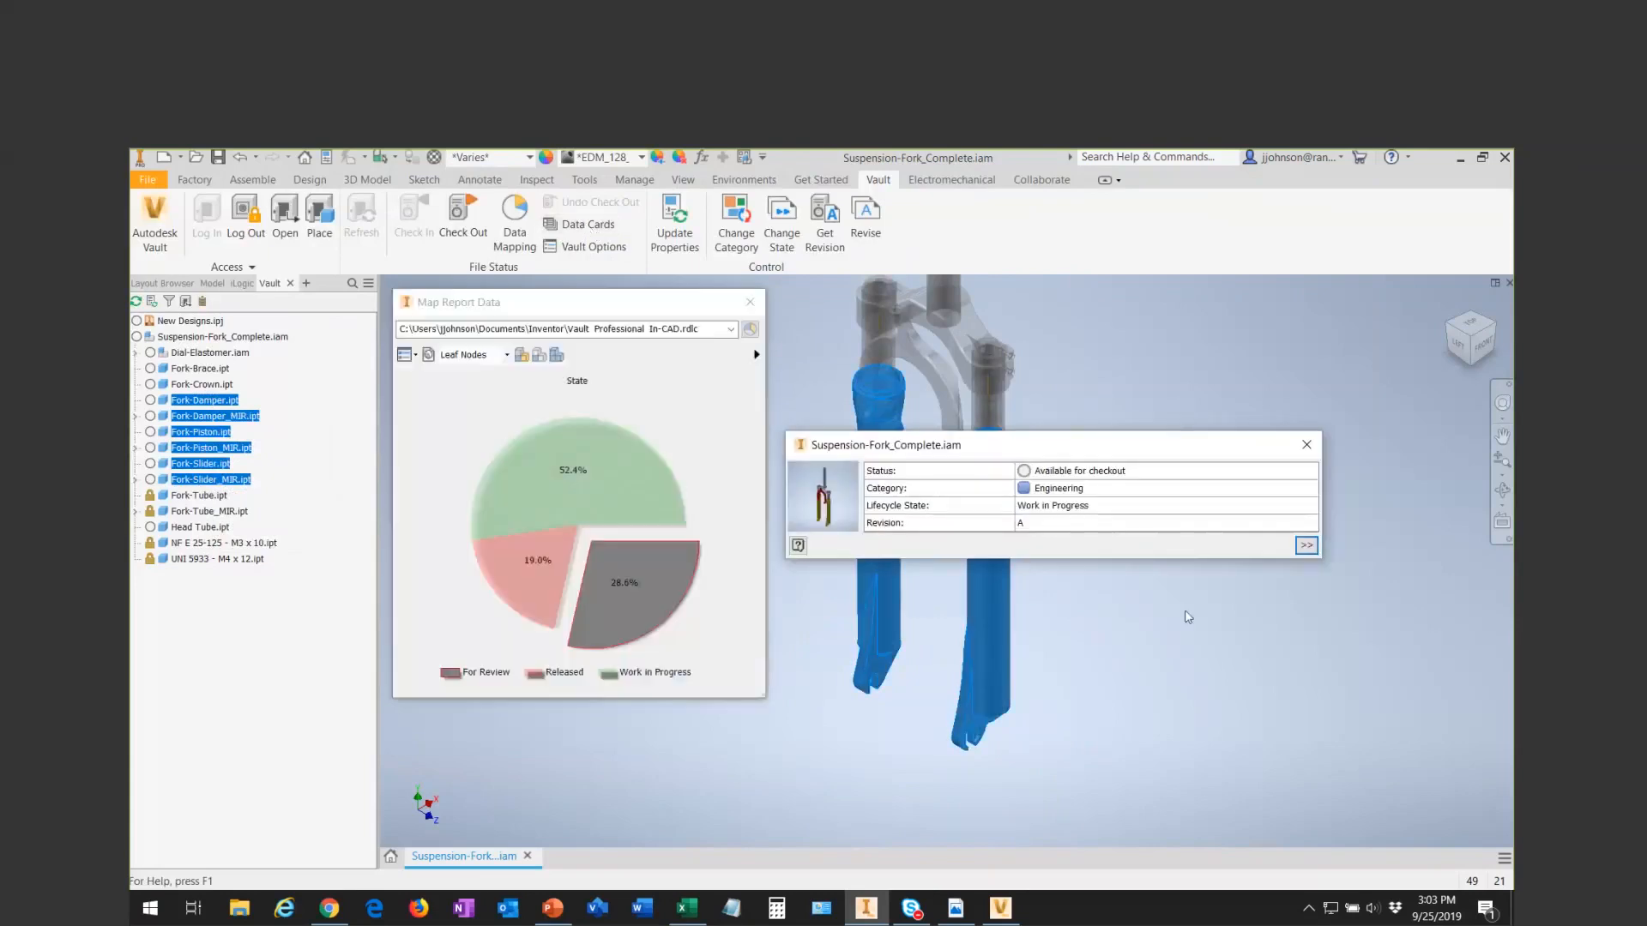
left_click(1306, 545)
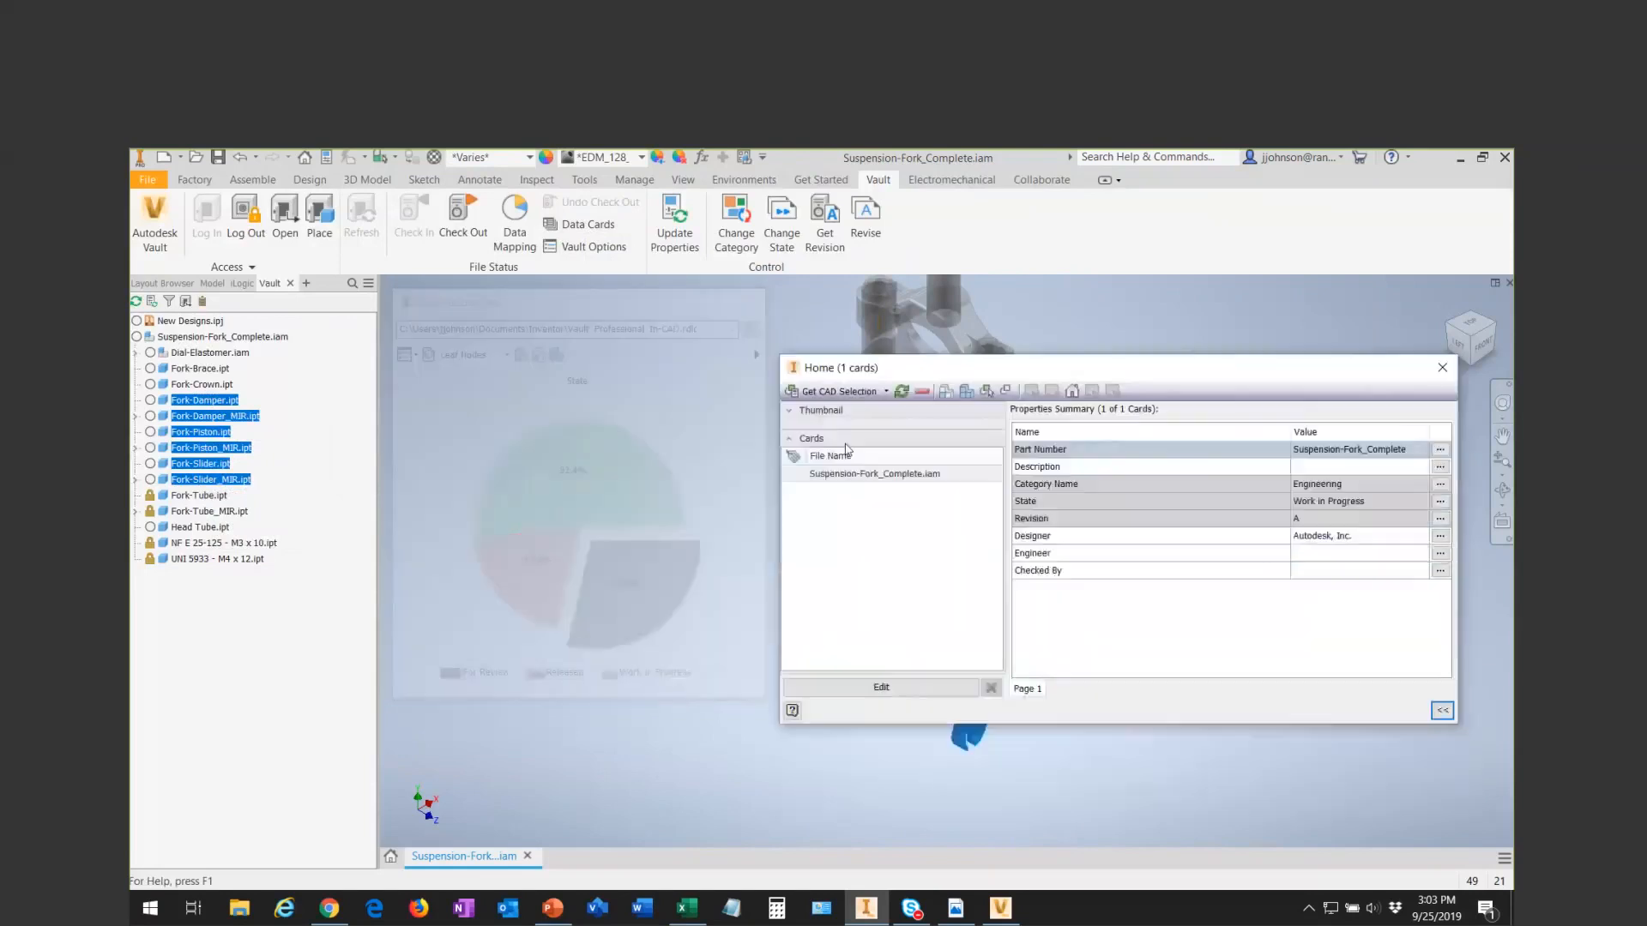
left_click(857, 394)
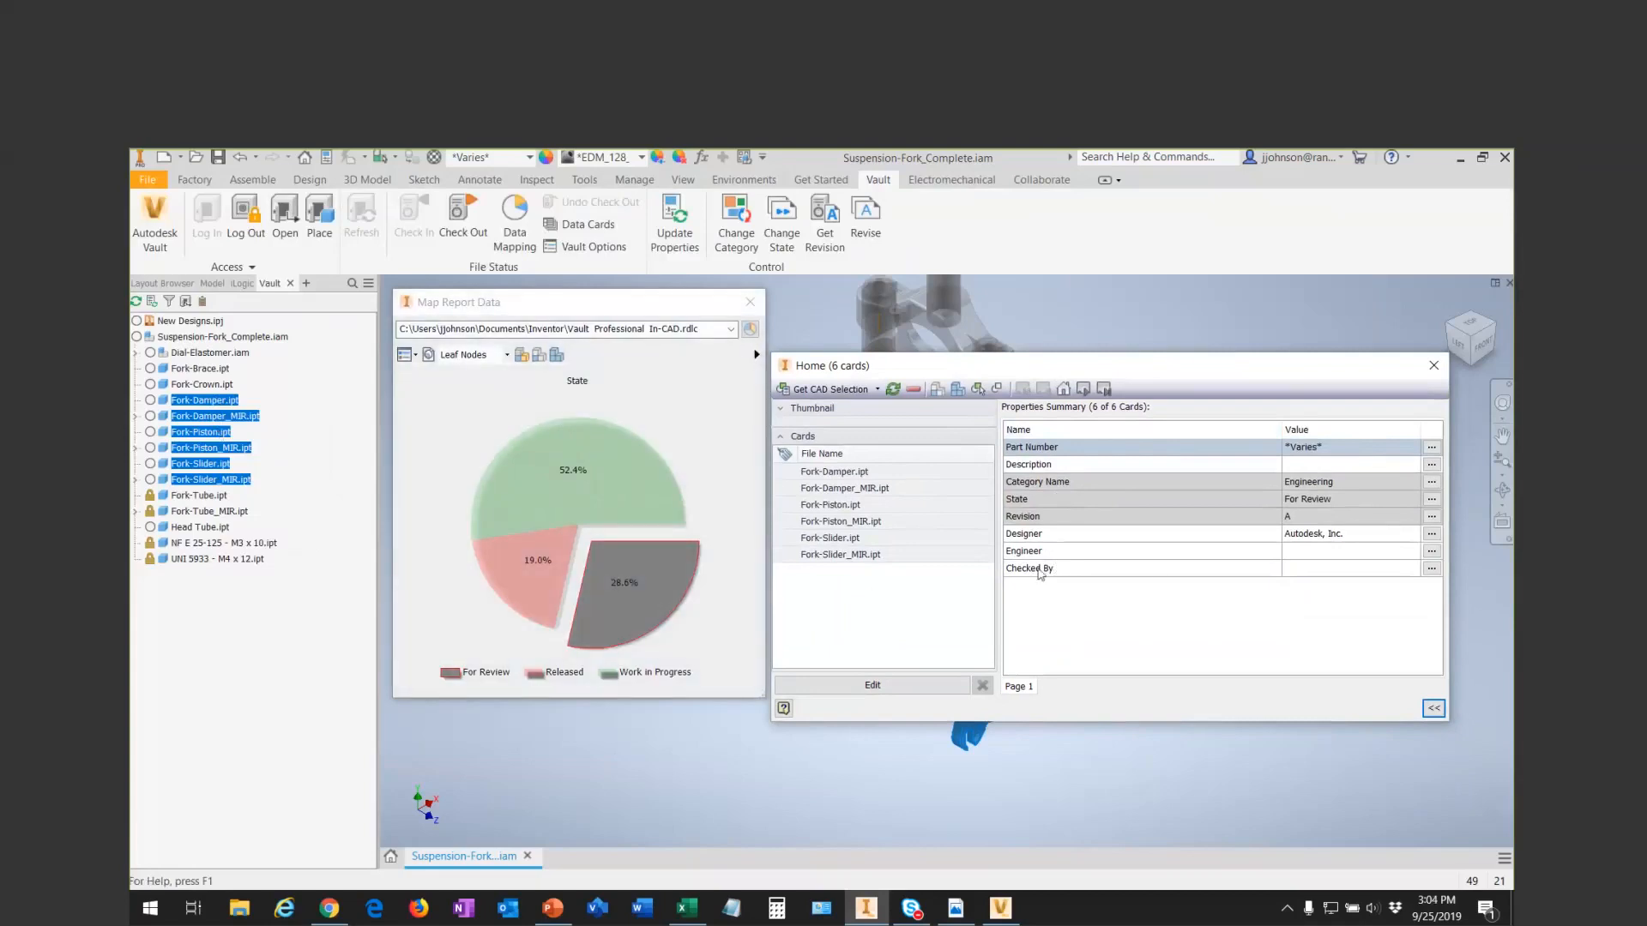
- Put the six For Review part cards into edit mode and enter the checker's initials as their Checked By value
left_click(1216, 569)
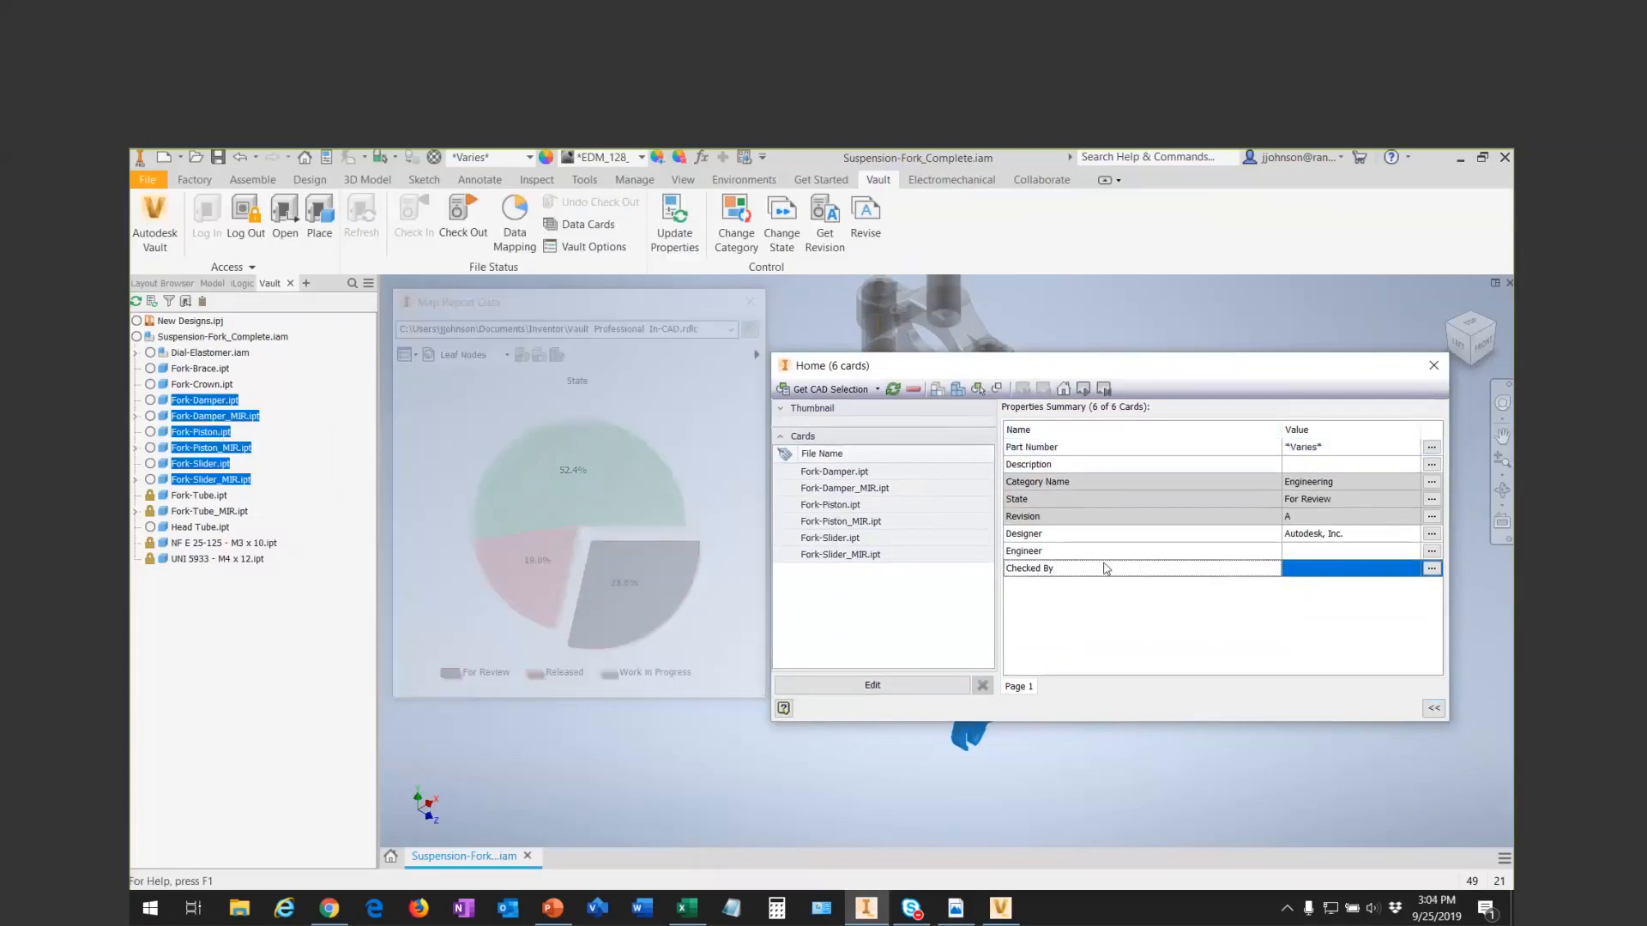
left_click(892, 684)
left_click(611, 417)
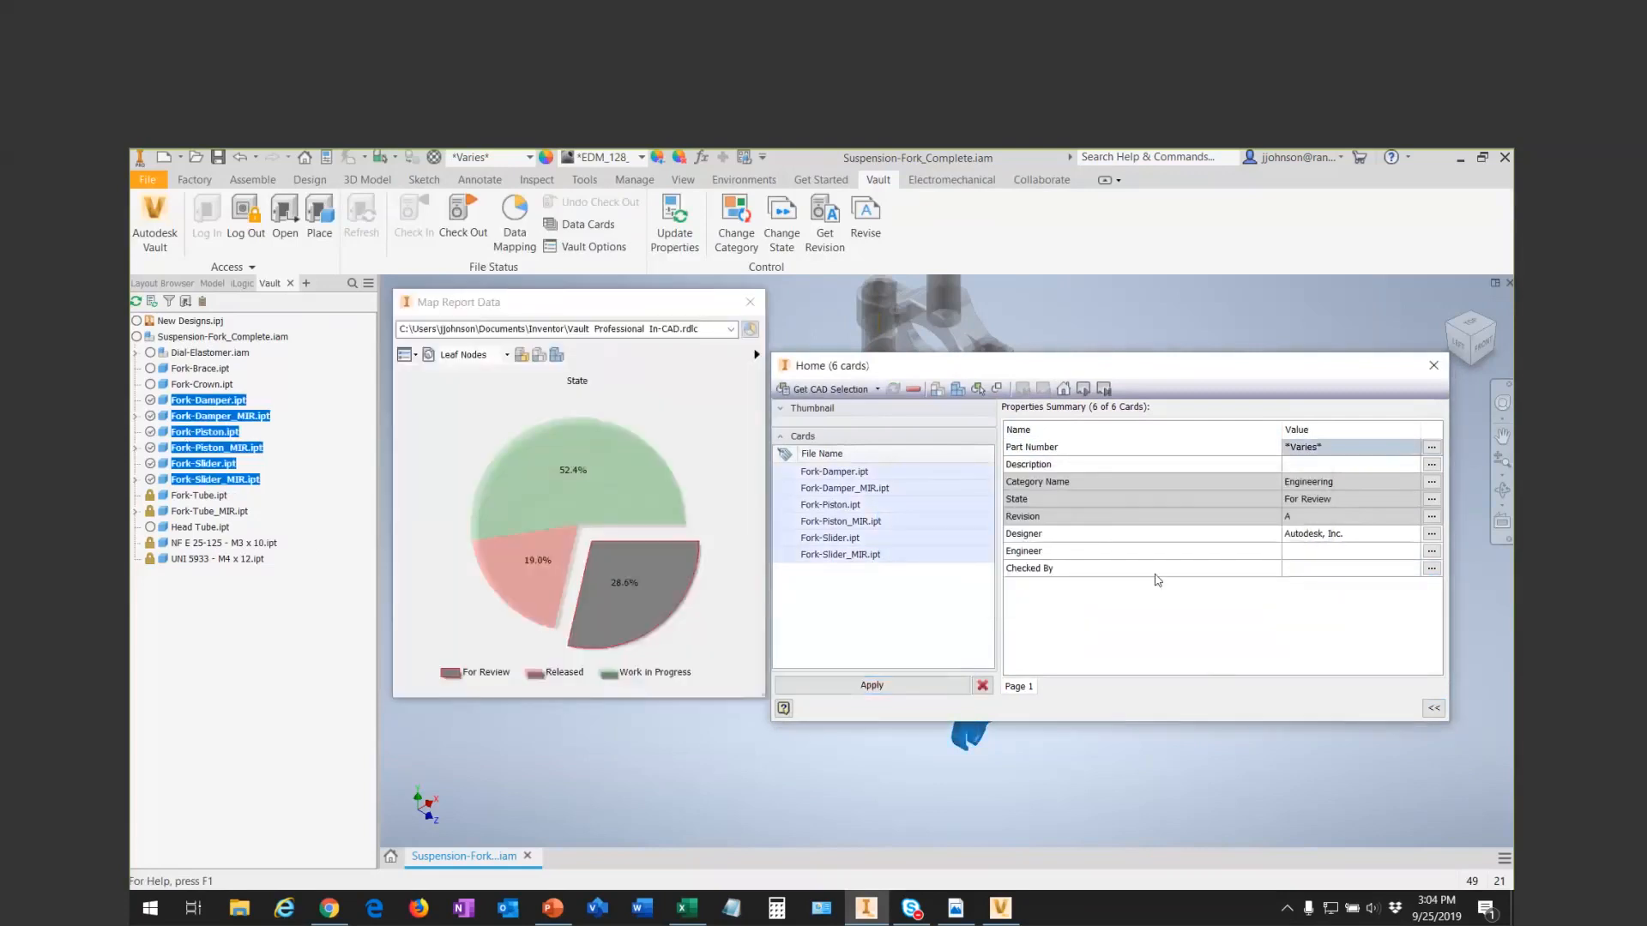
left_click(1304, 568)
type("JRJ")
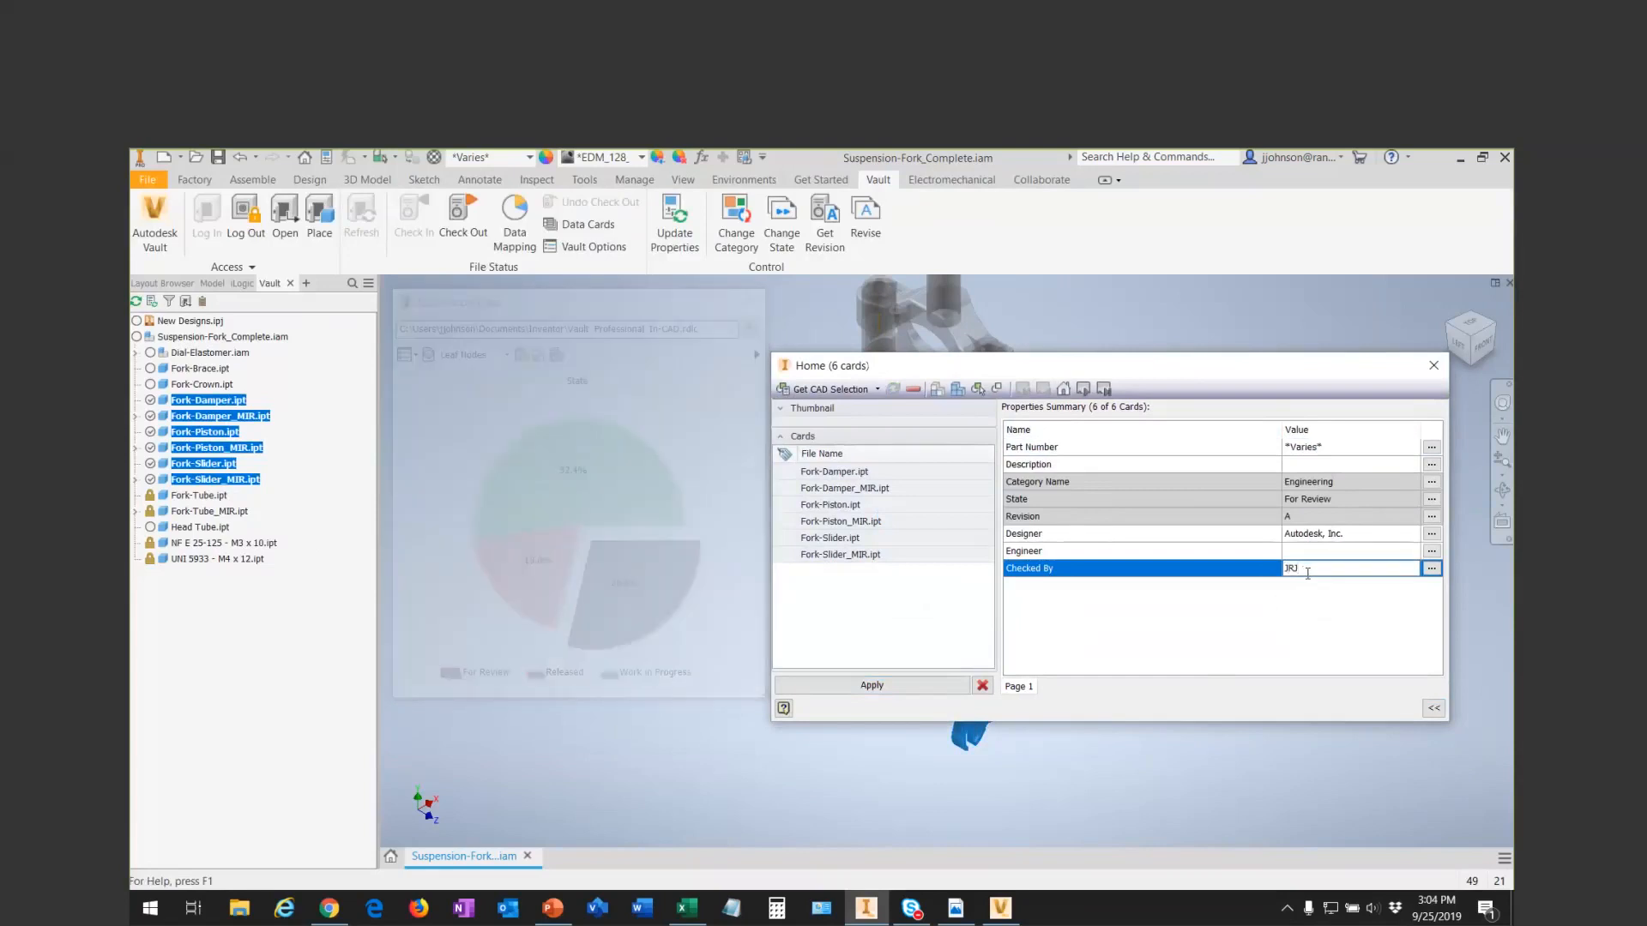
key("Return")
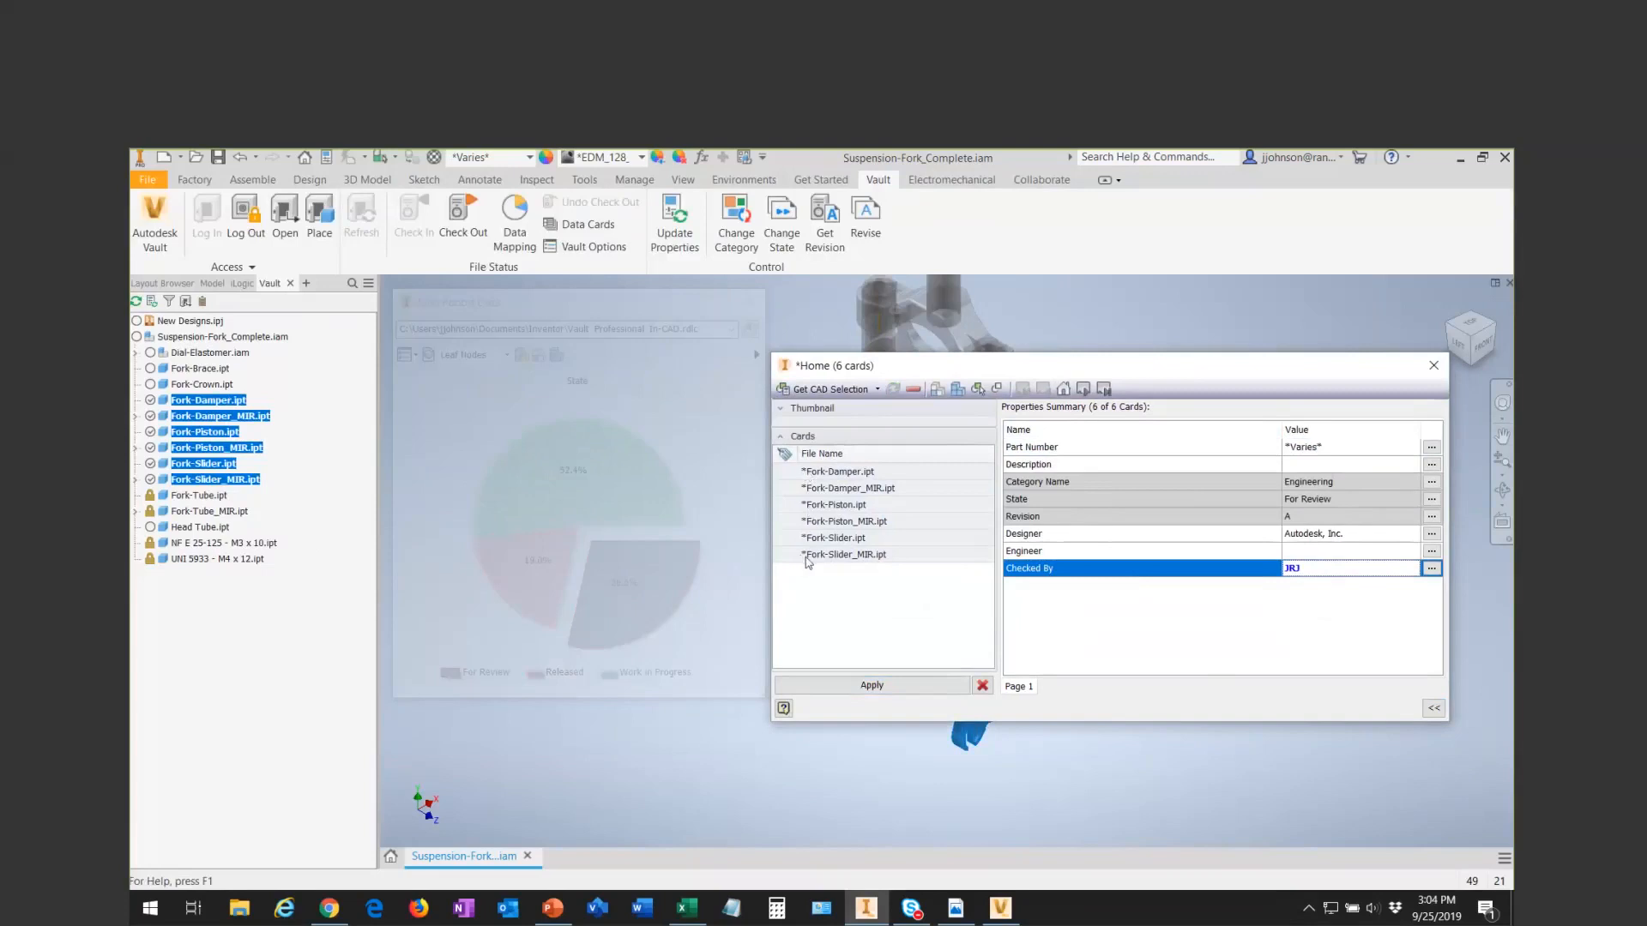
- Apply the Checked By edit to the six part cards, close the property edit results, and dismiss the Save Copy As dialog without saving
left_click(841, 686)
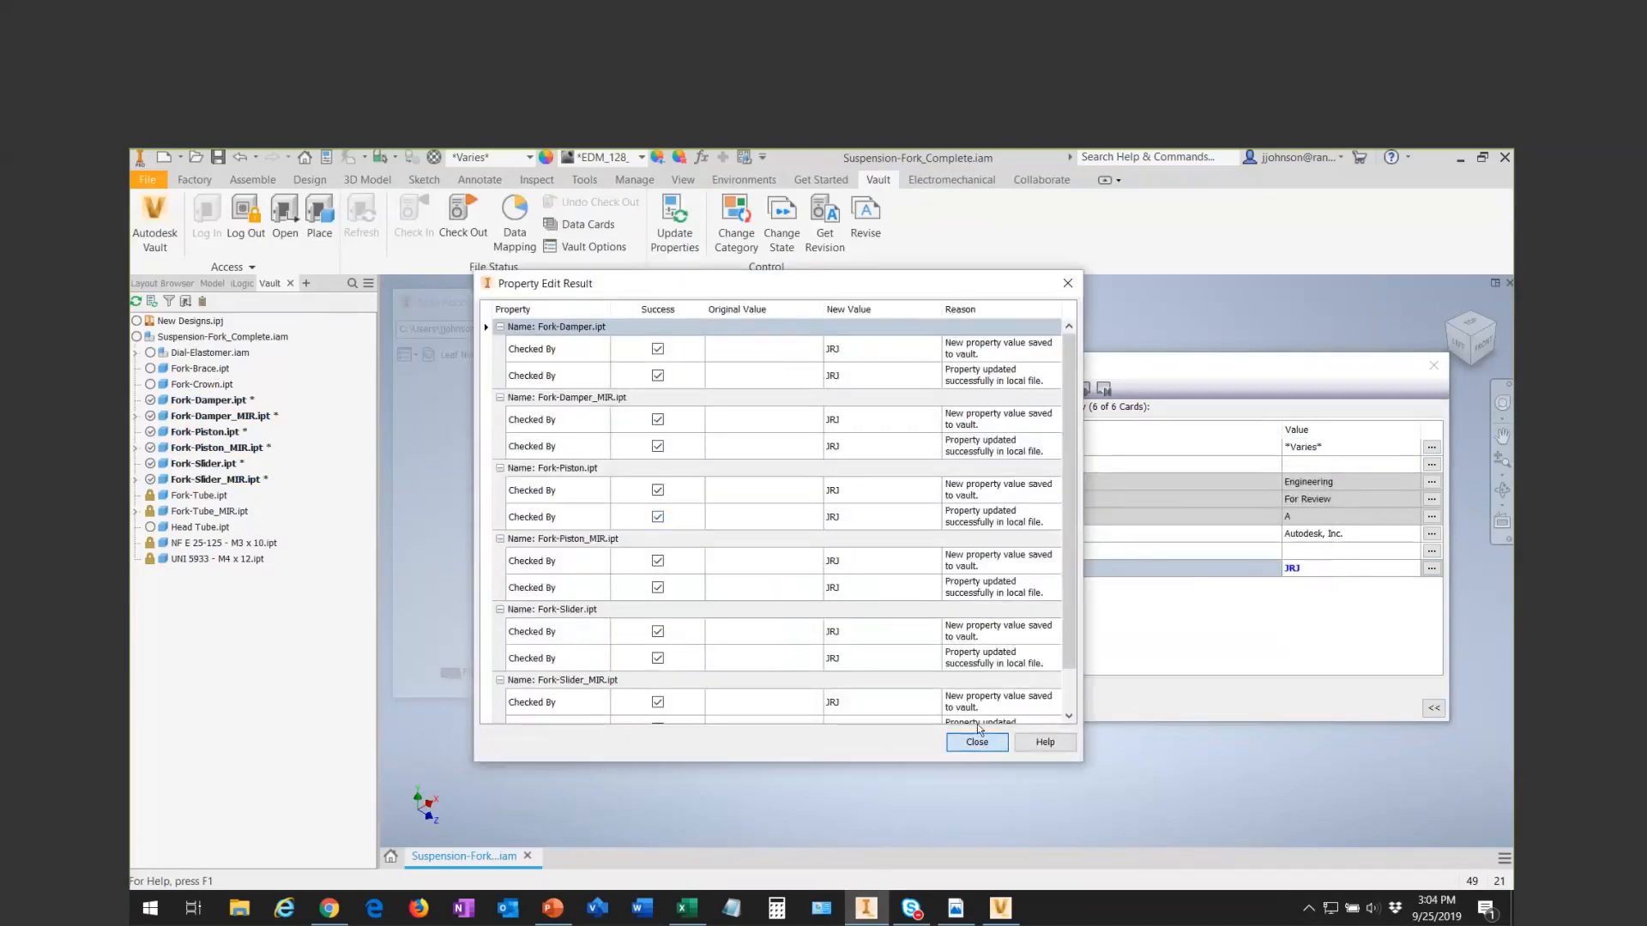
left_click(977, 740)
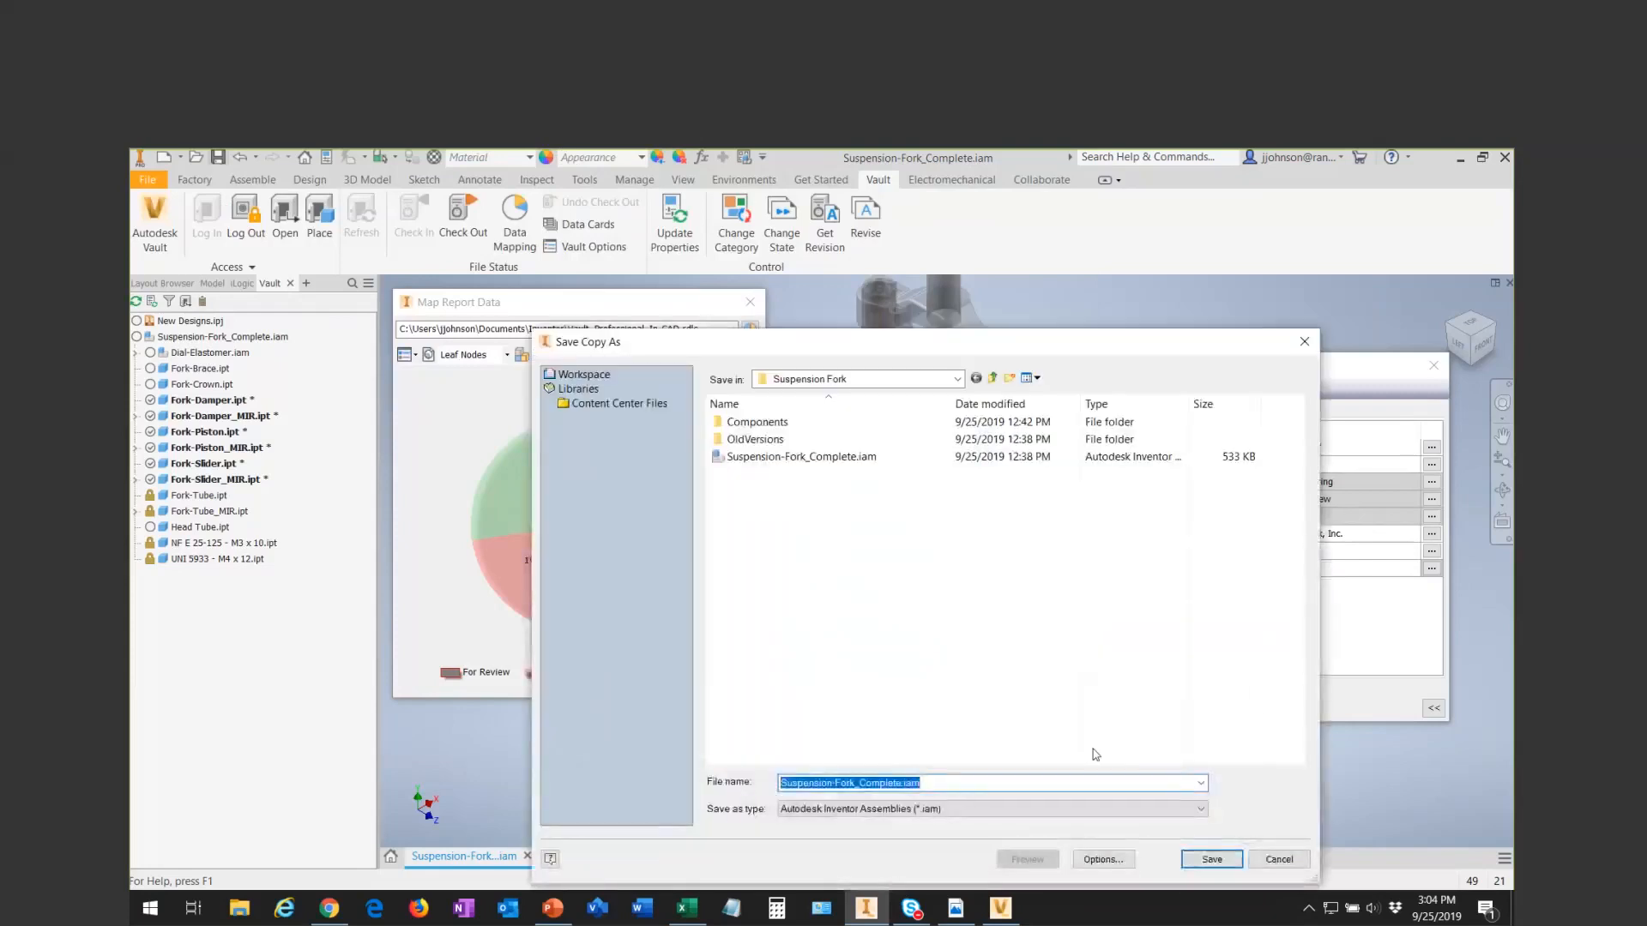
left_click(1278, 860)
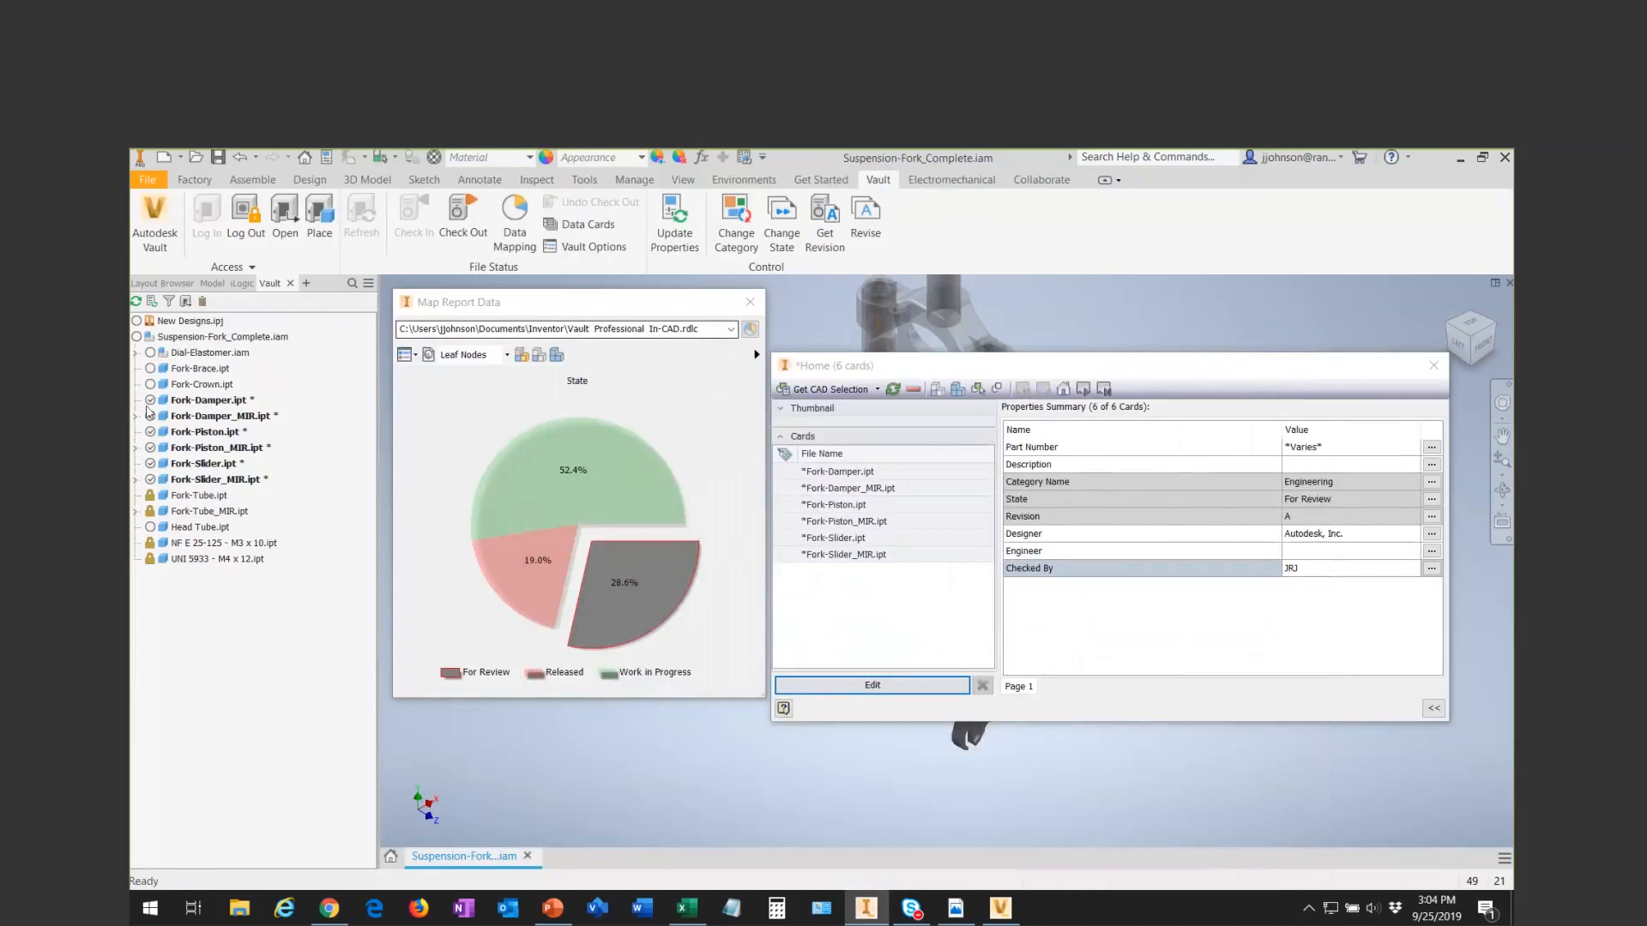
- Start a state change for Fork-Damper.ipt, choose Released as the target state, and dismiss the dialog without applying it
left_click(183, 398)
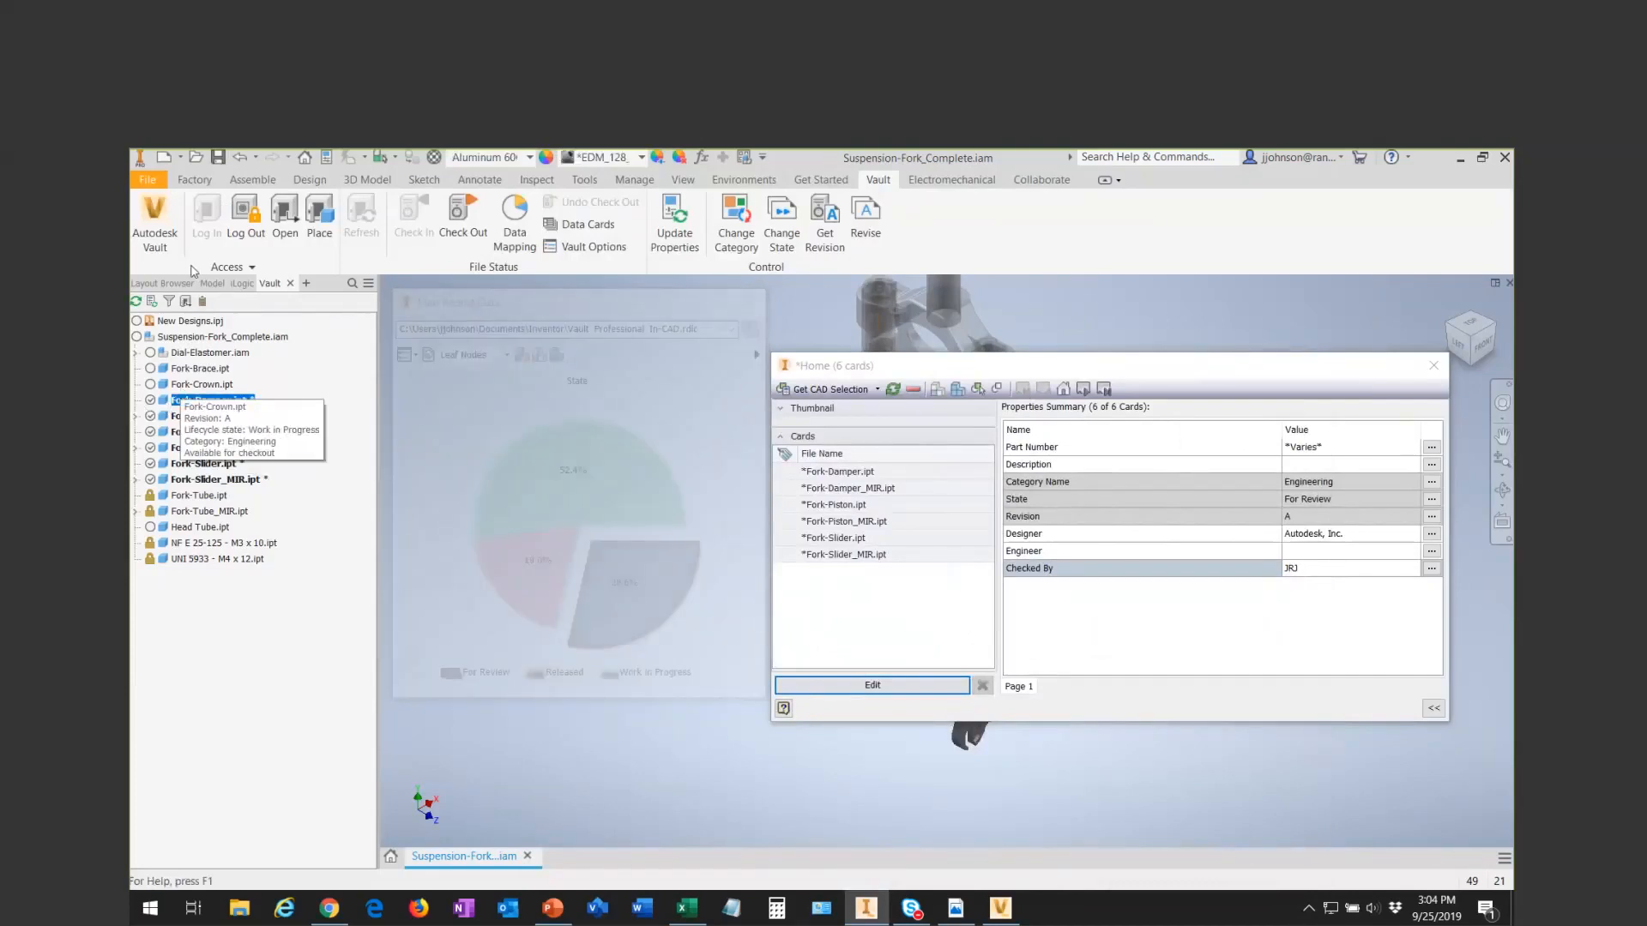
left_click(782, 231)
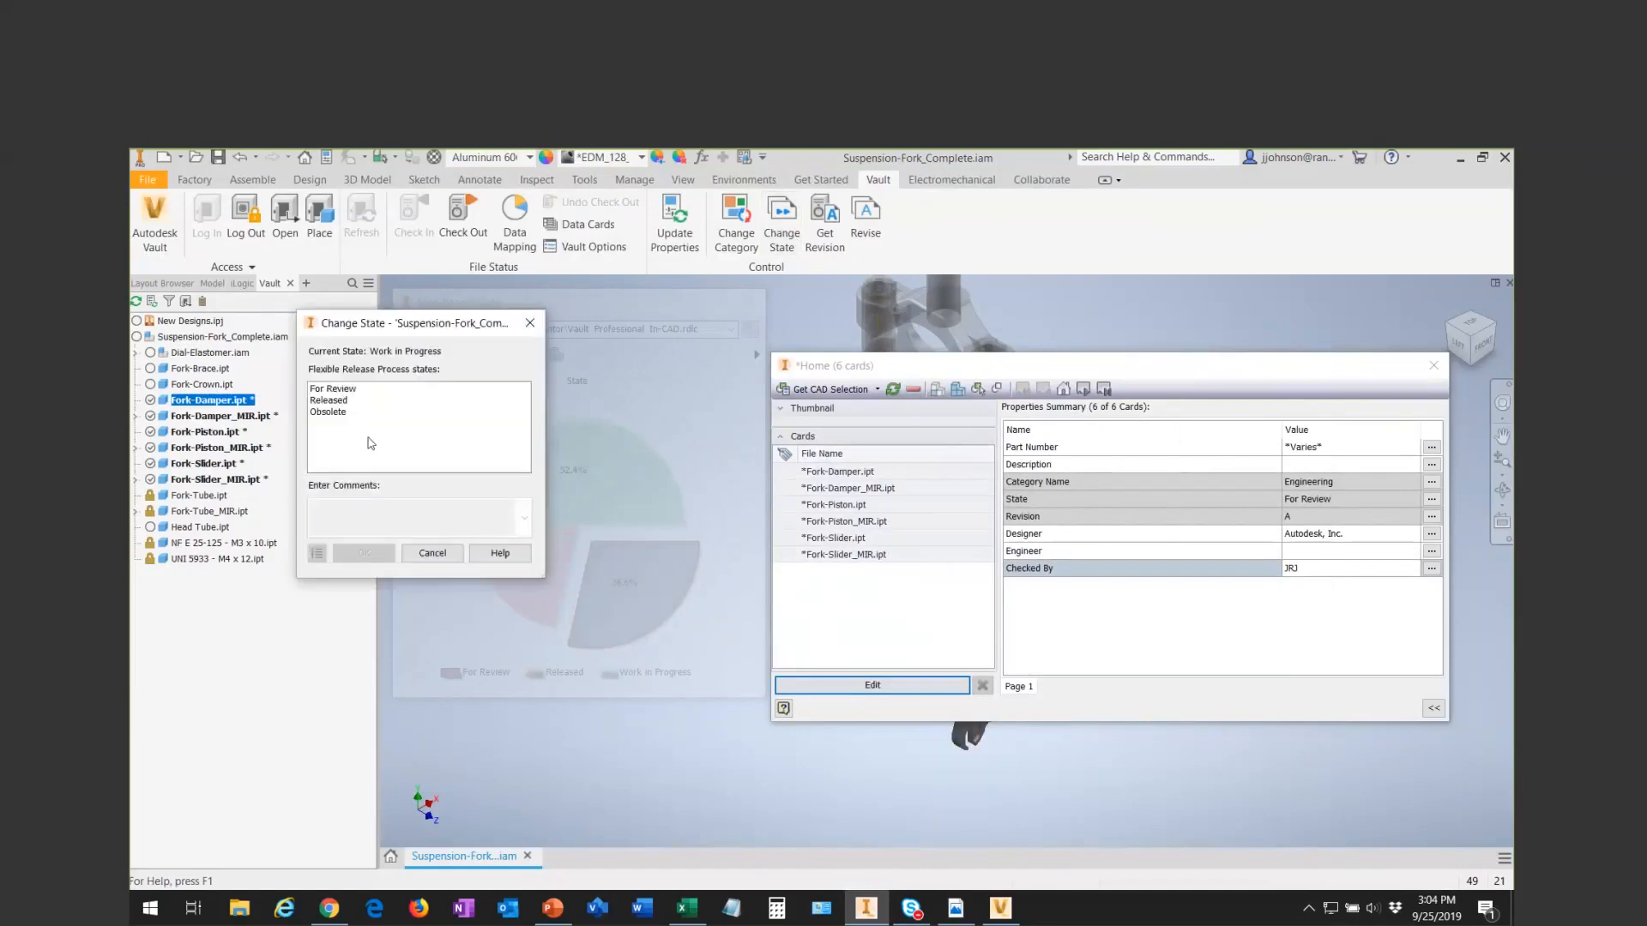
left_click(433, 401)
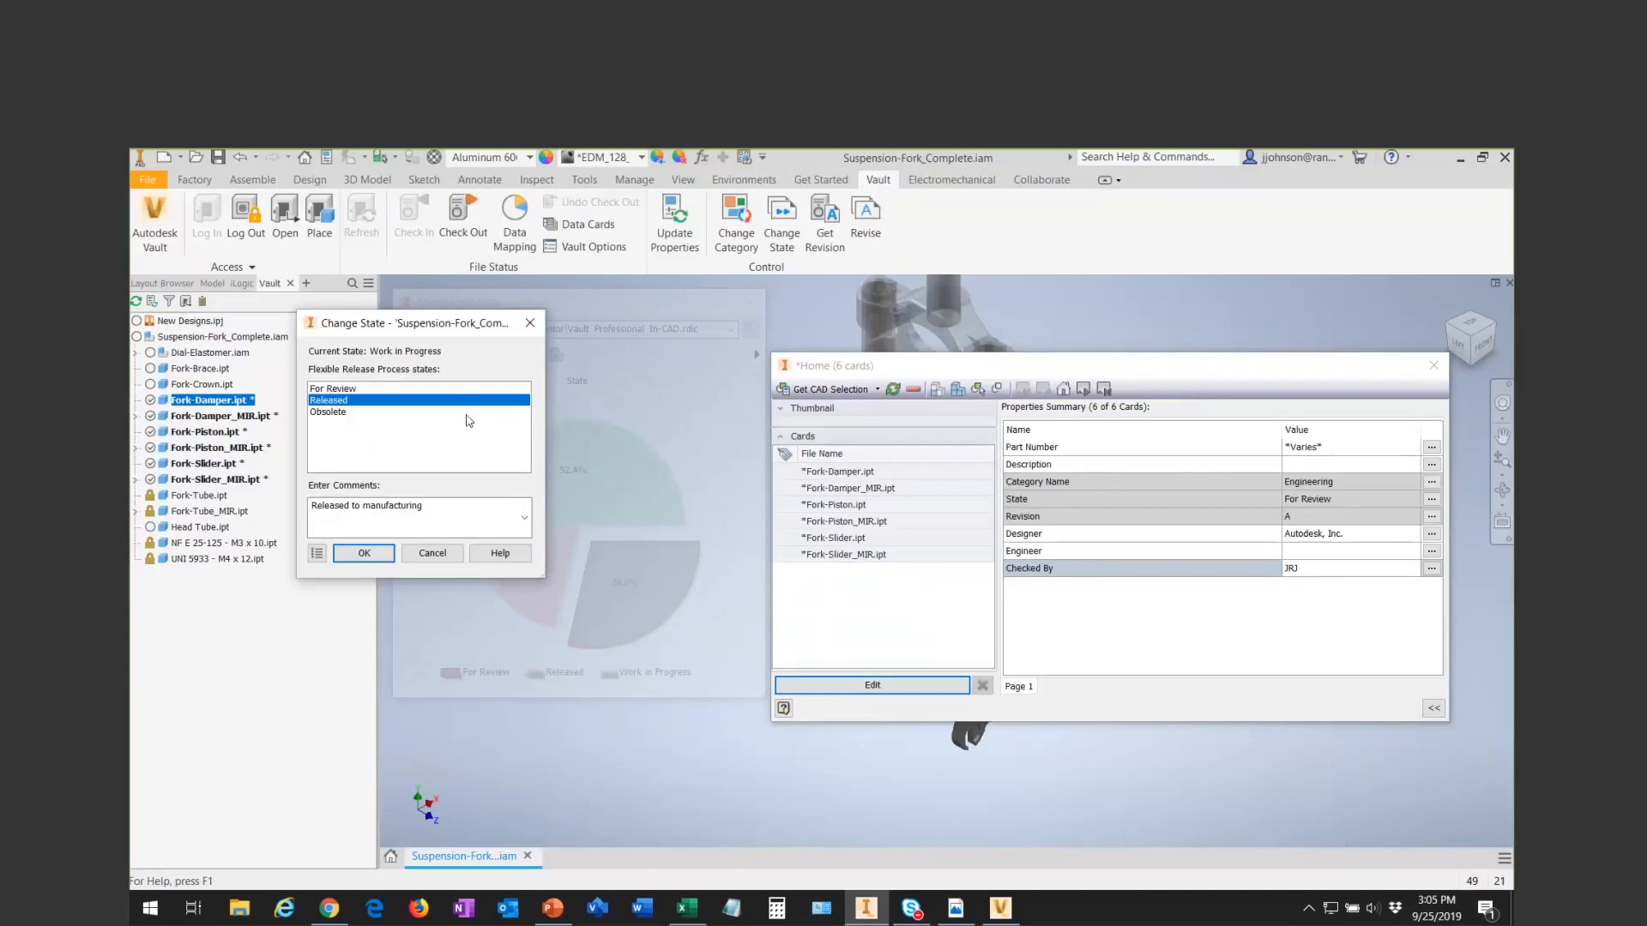
left_click(528, 324)
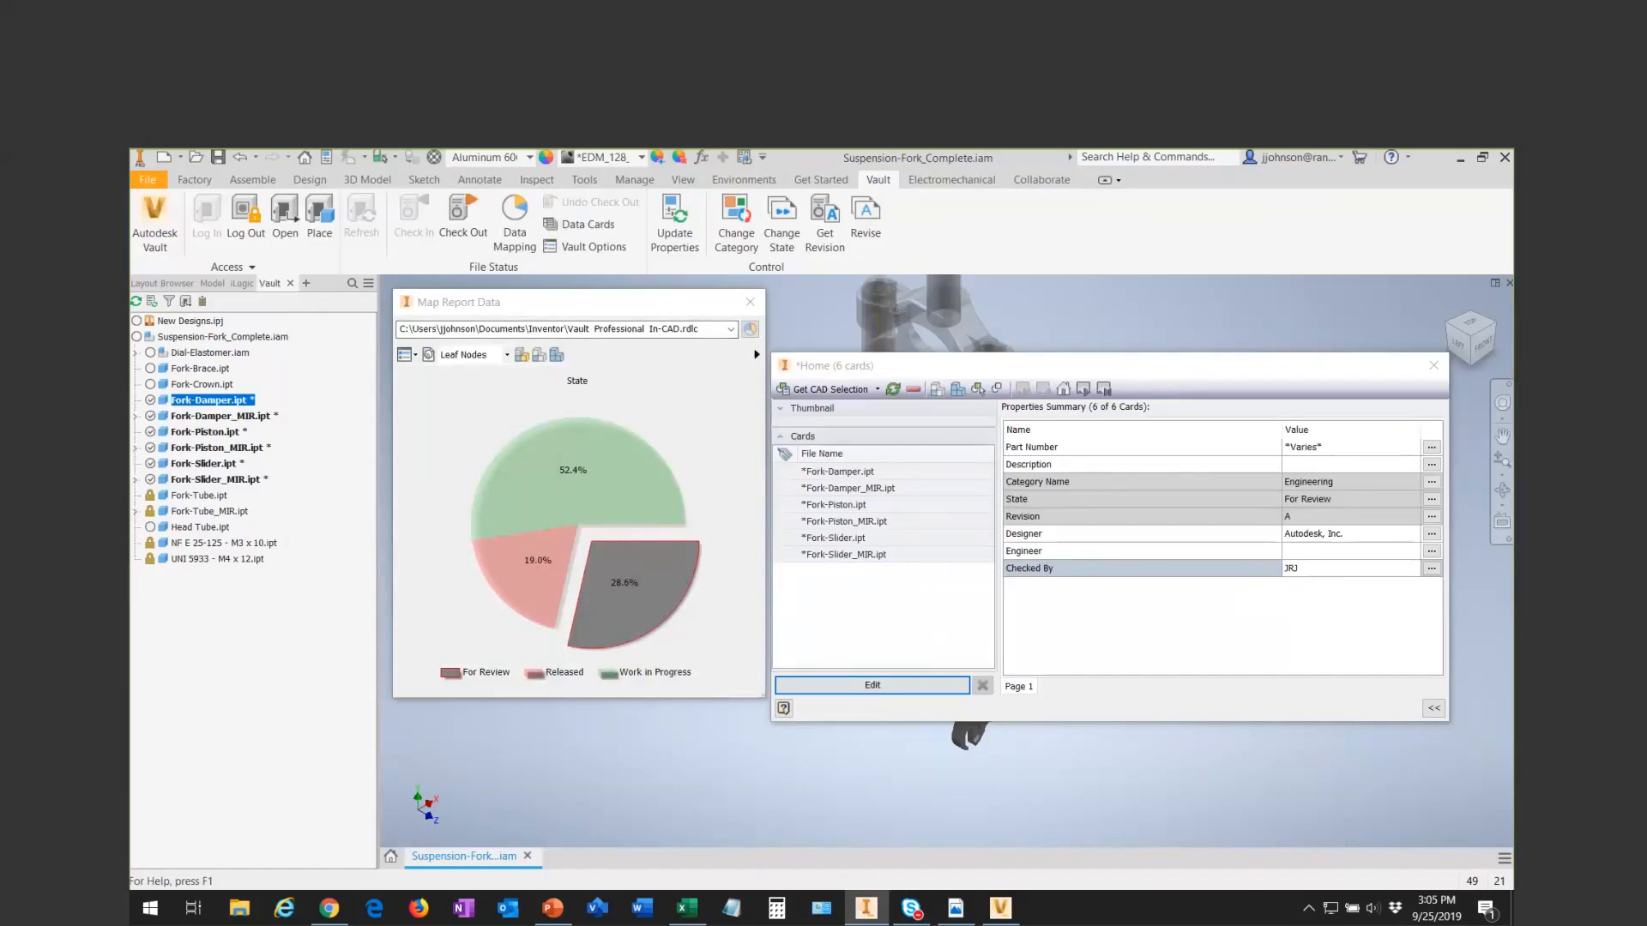
- Switch to the PowerPoint slide show and advance to the Derived Output – Miscellaneous slide on watermarks
left_click(553, 909)
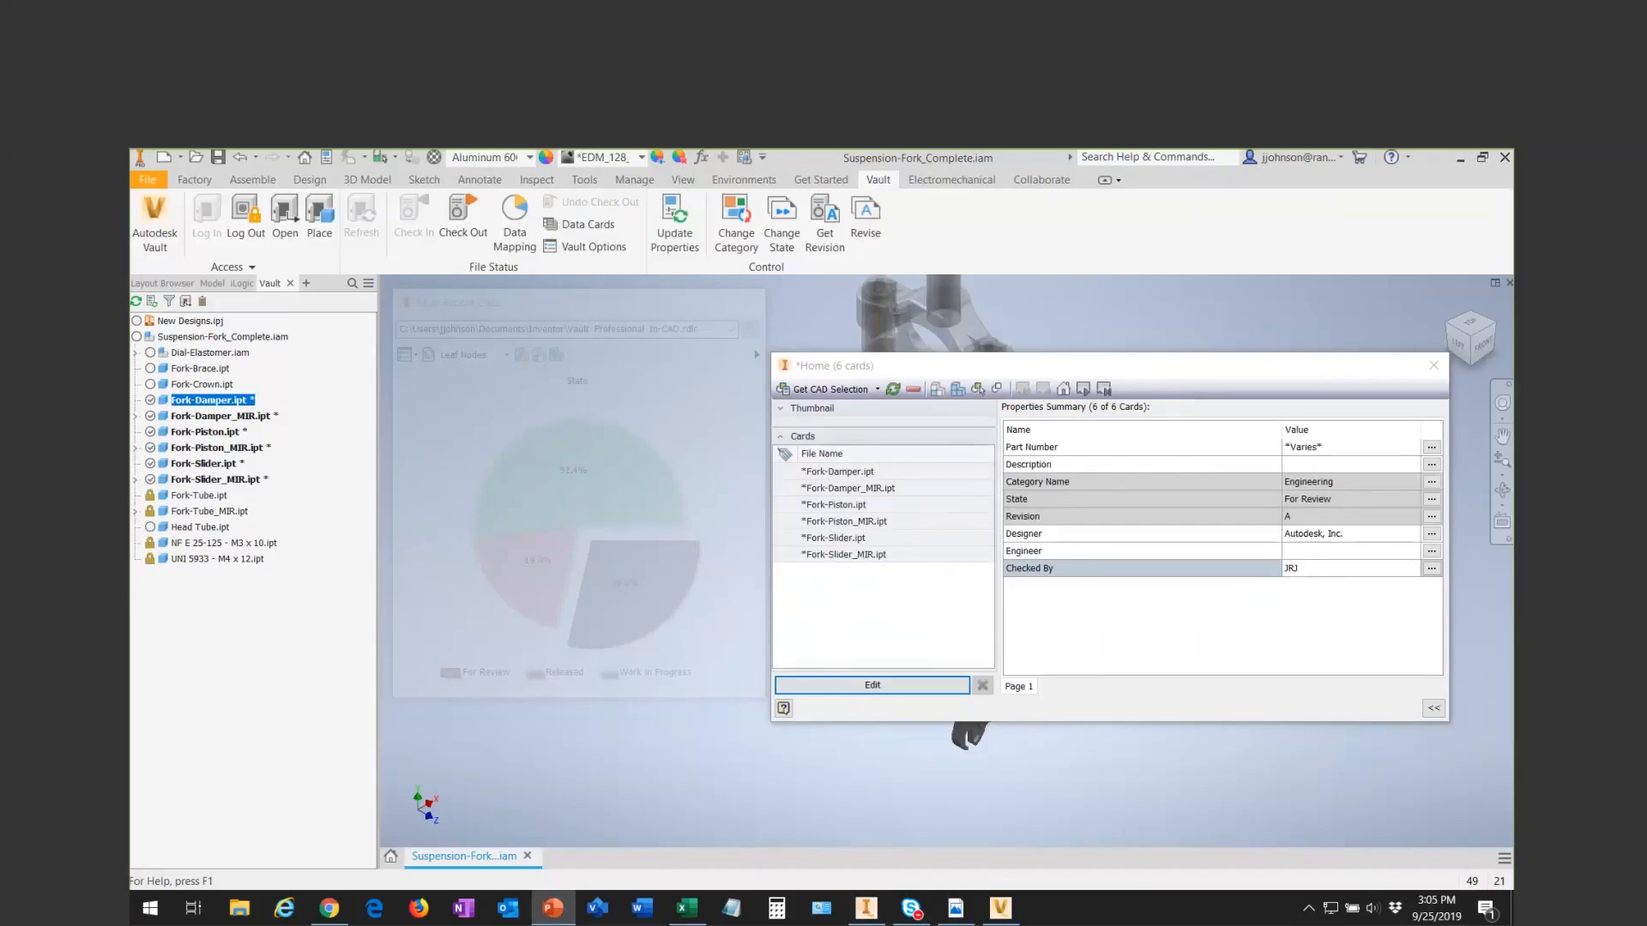
left_click(635, 823)
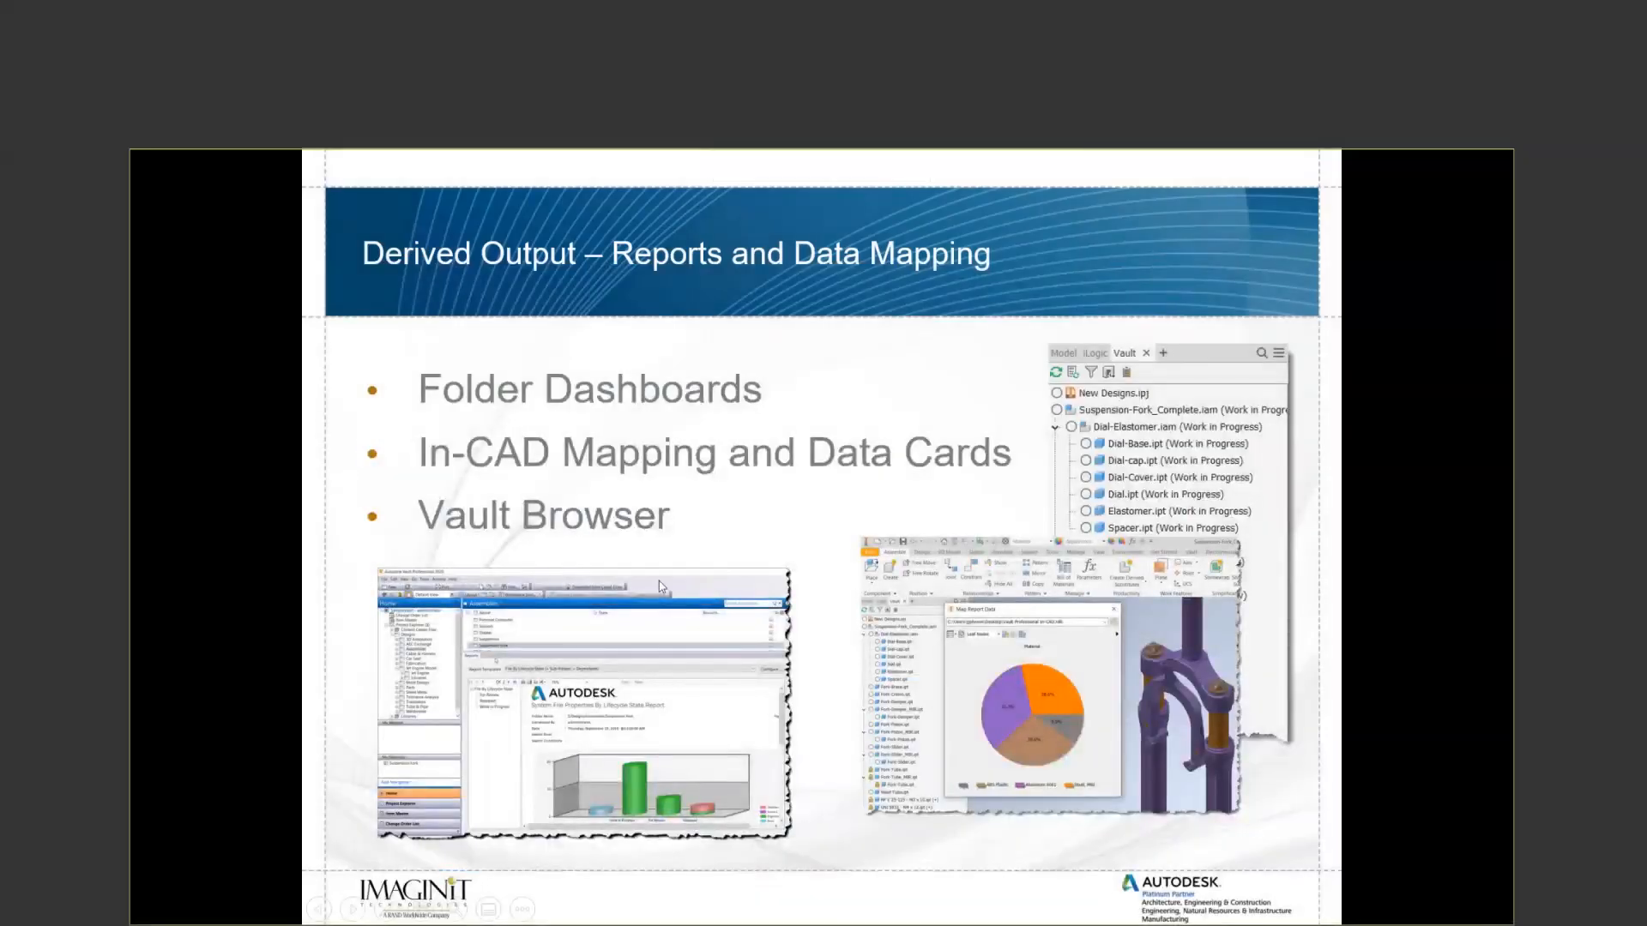
left_click(663, 590)
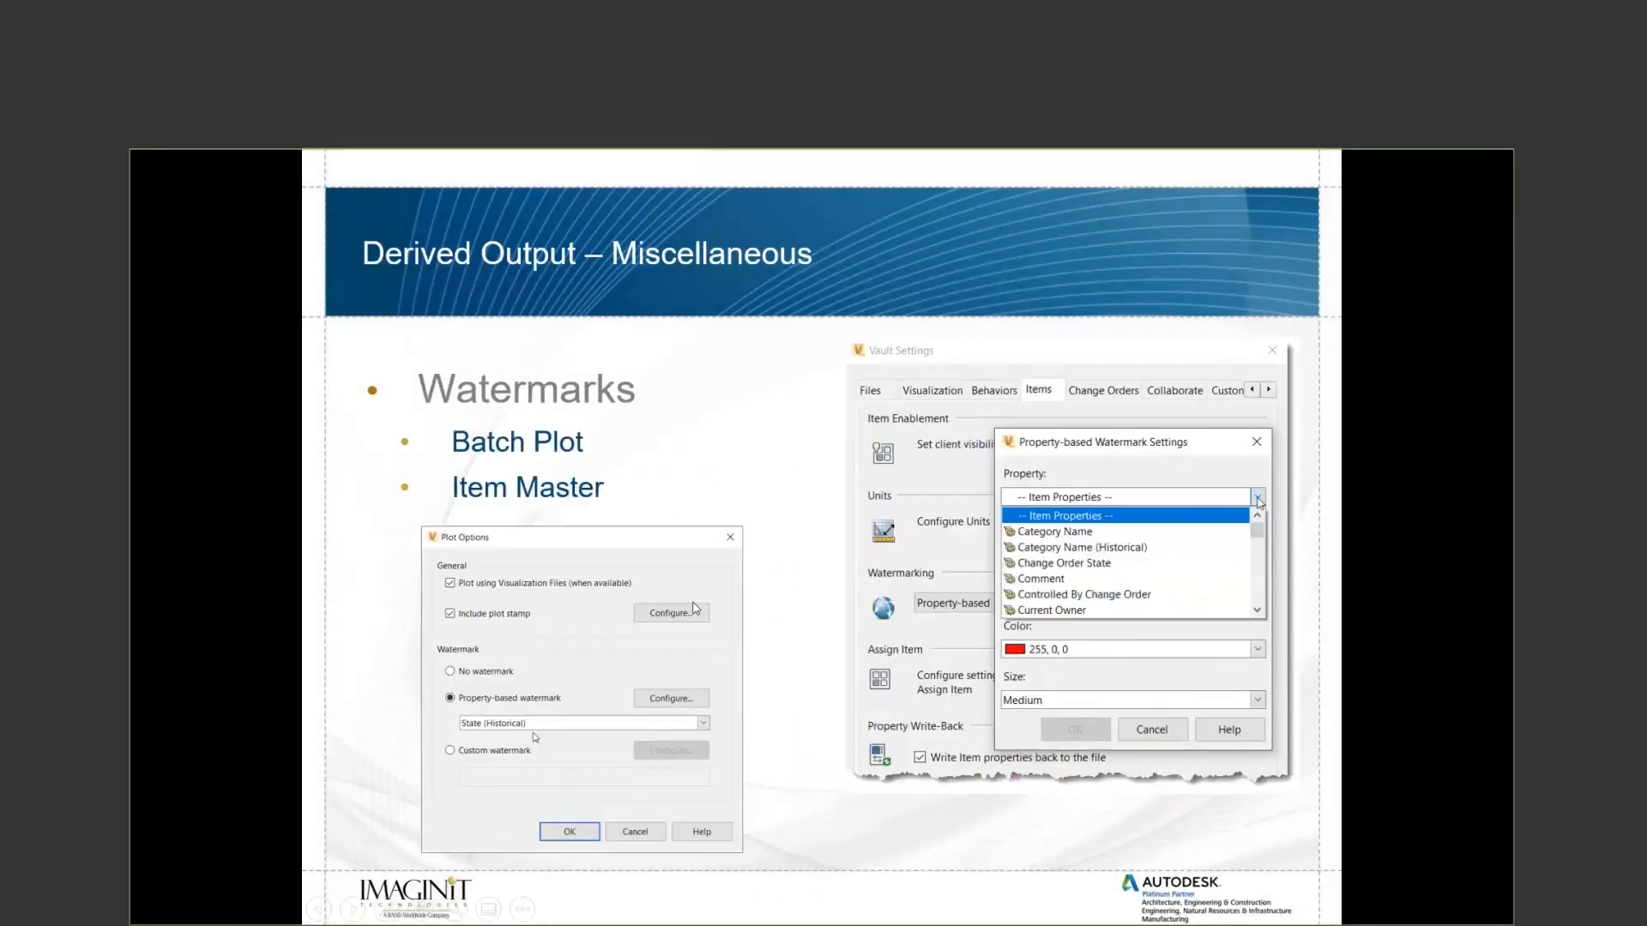